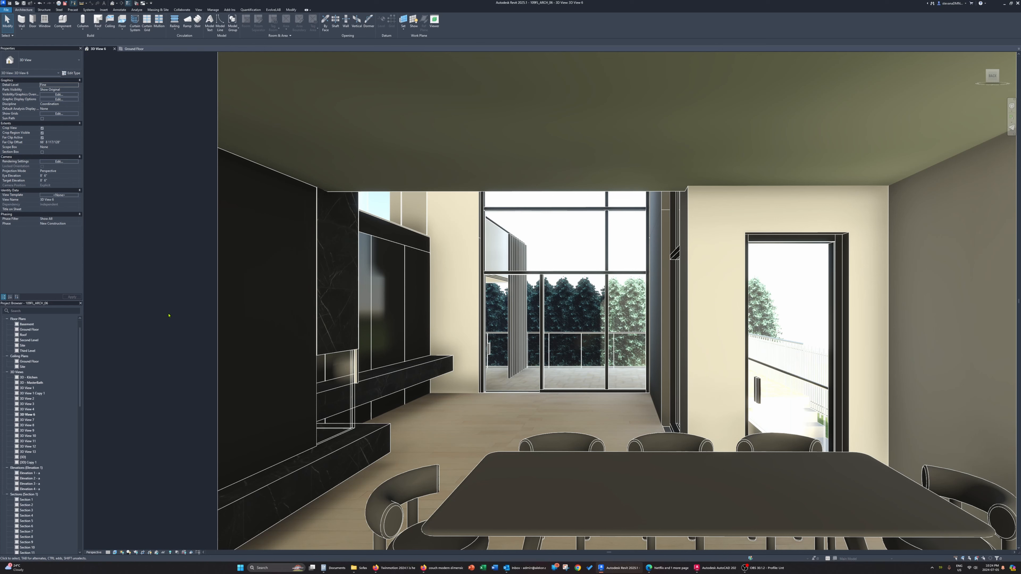
# Switch to the browser and examine the living room furniture CAD block image results from FREECADS and CAD Blocks
pyautogui.click(440, 567)
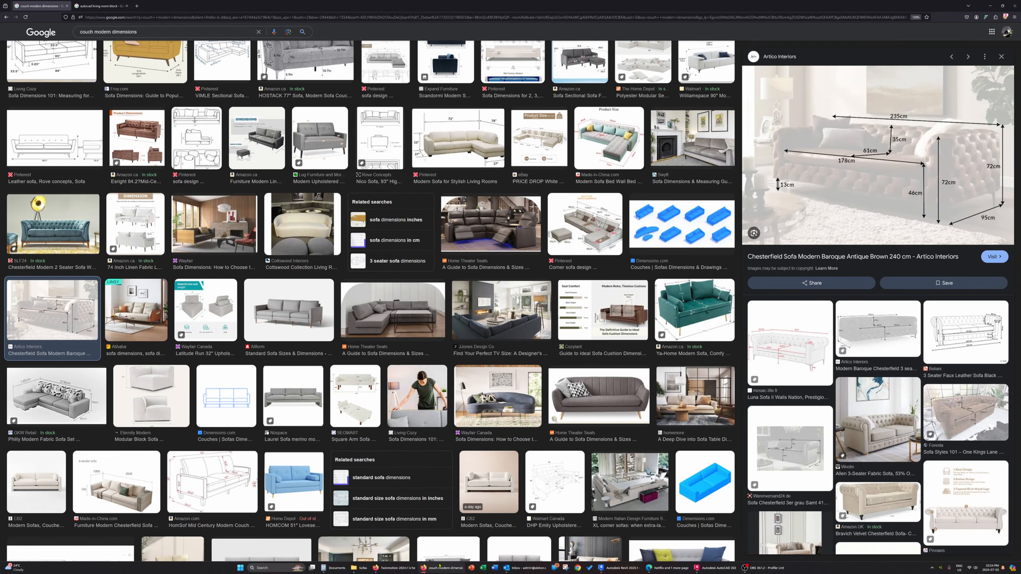
pyautogui.click(108, 6)
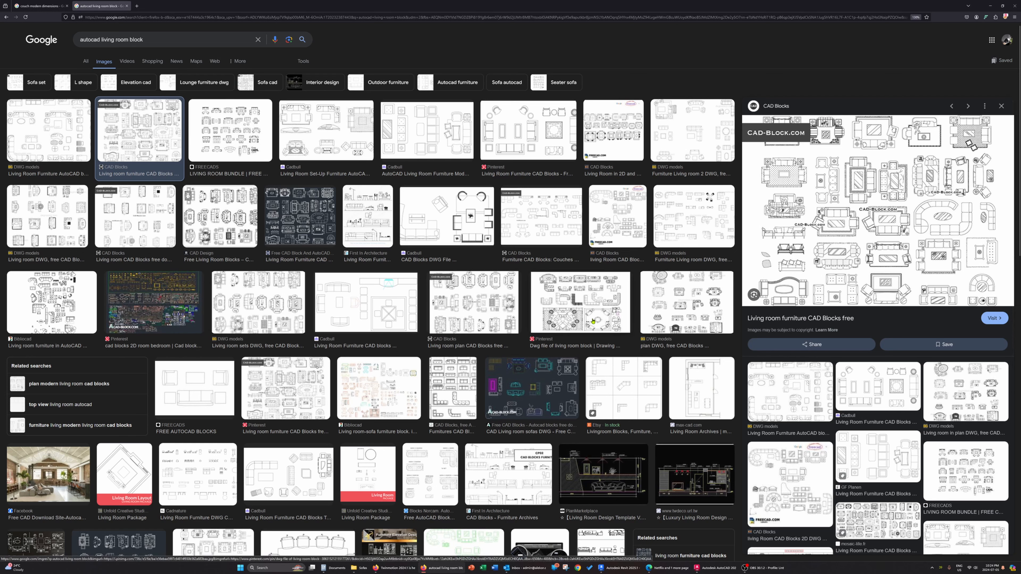
pyautogui.click(960, 481)
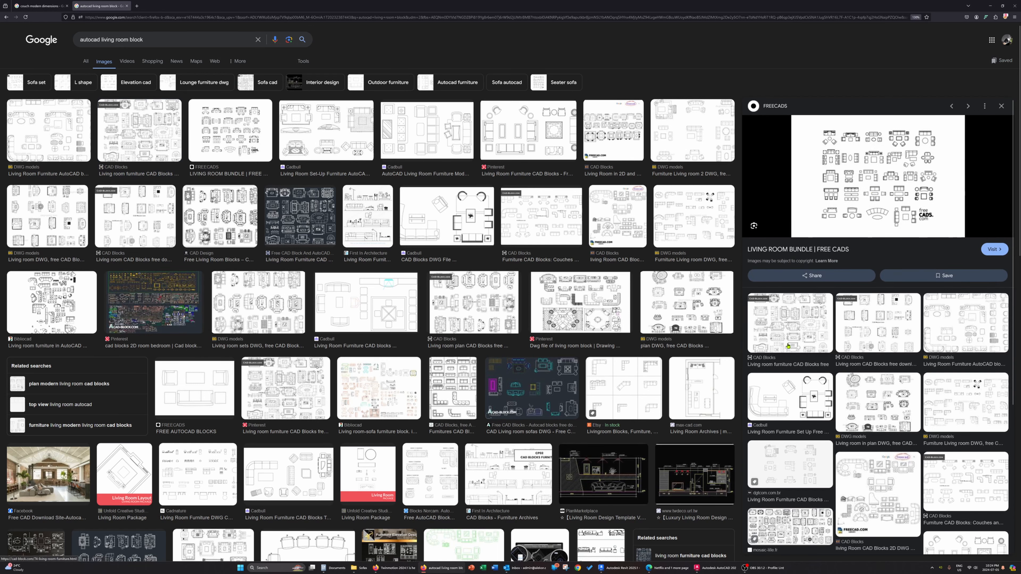
pyautogui.click(800, 332)
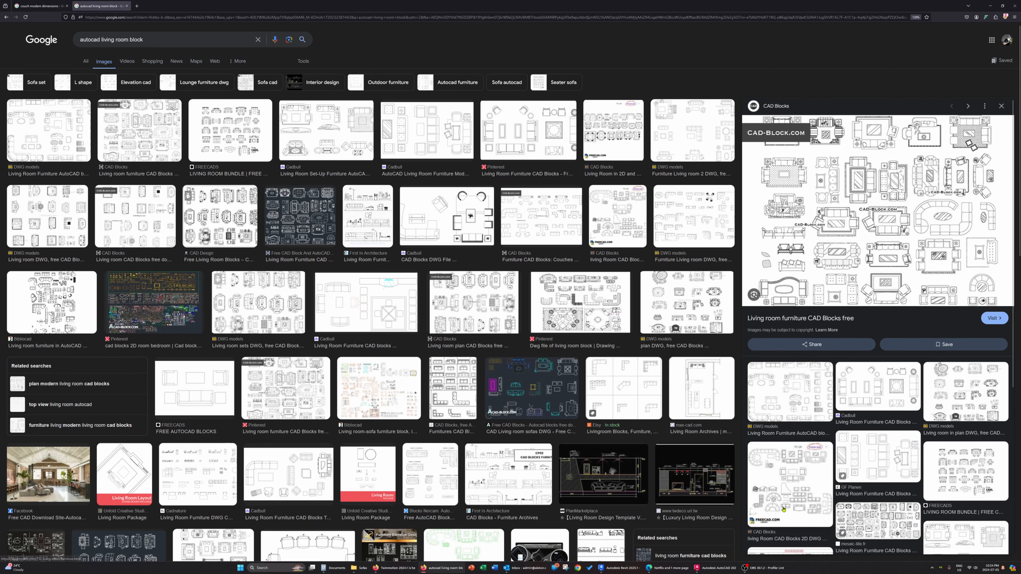
# Switch to AutoCAD, maximize its window and examine the rounded couch plan drawing
pyautogui.click(720, 568)
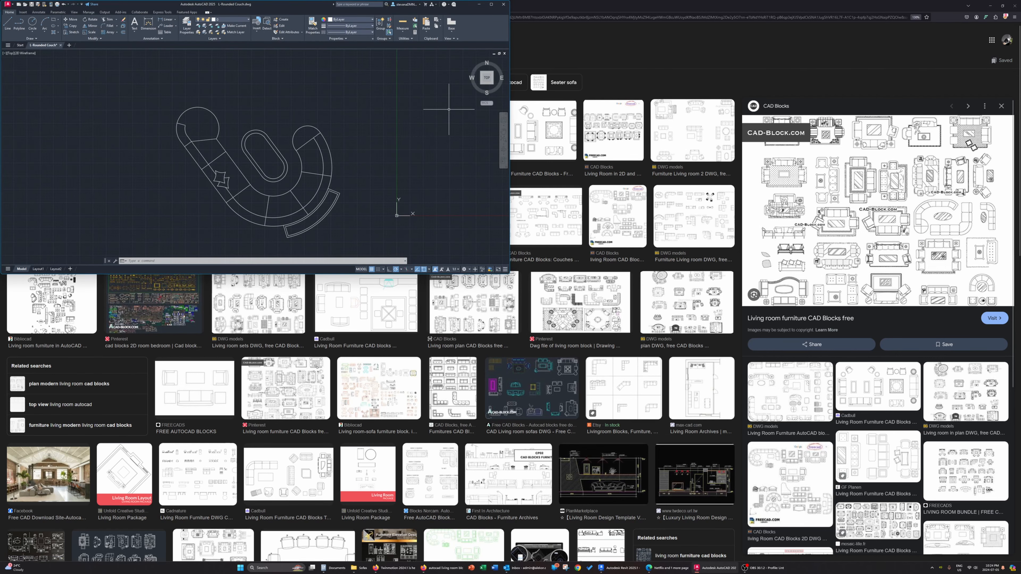
pyautogui.click(491, 4)
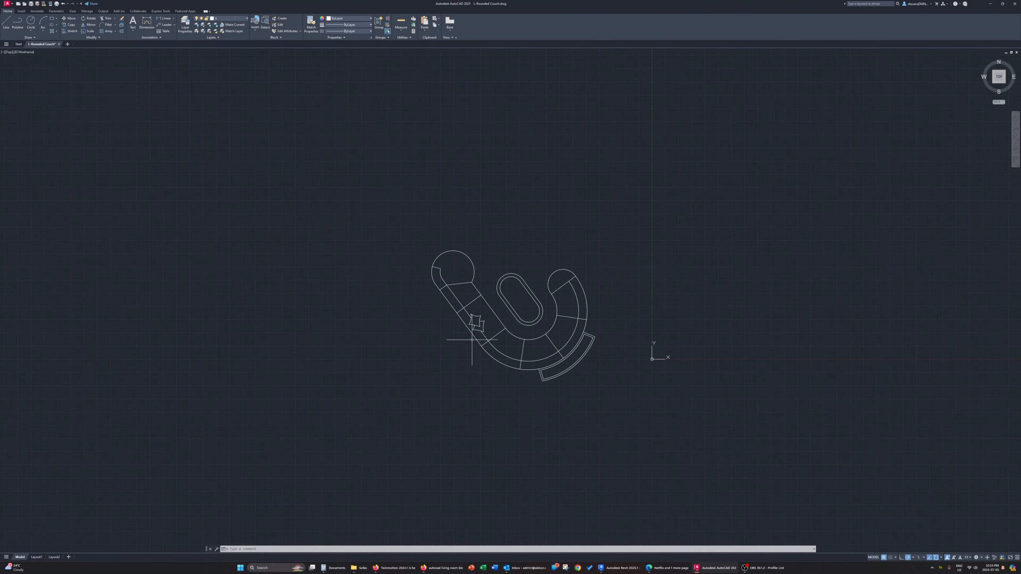
pyautogui.scroll(6, 581, 341)
pyautogui.scroll(-4, 581, 341)
pyautogui.scroll(2, 528, 371)
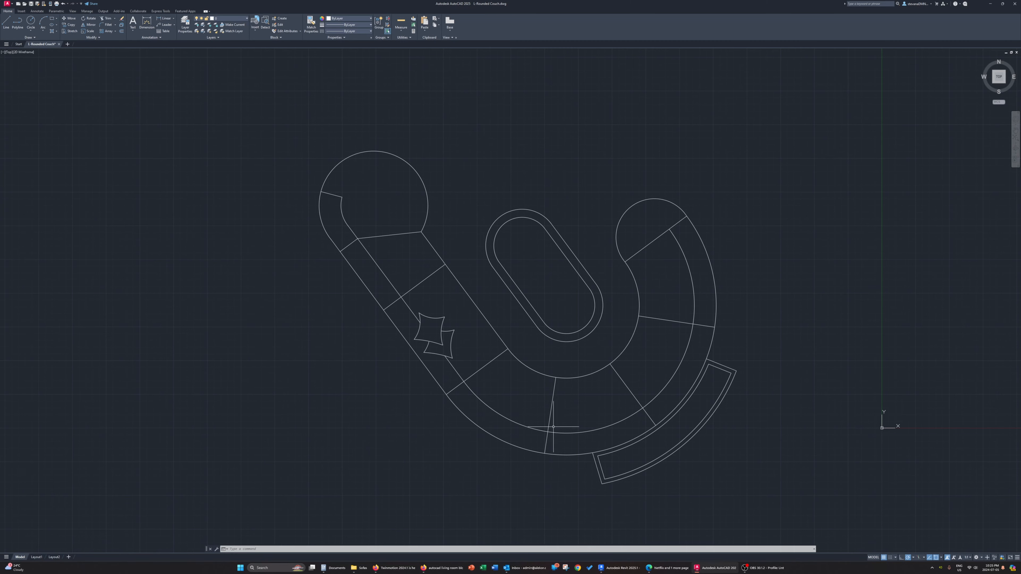
# Review the Revit interior view, the AutoCAD couch plan and the browser's modern couch dimension references
pyautogui.click(617, 567)
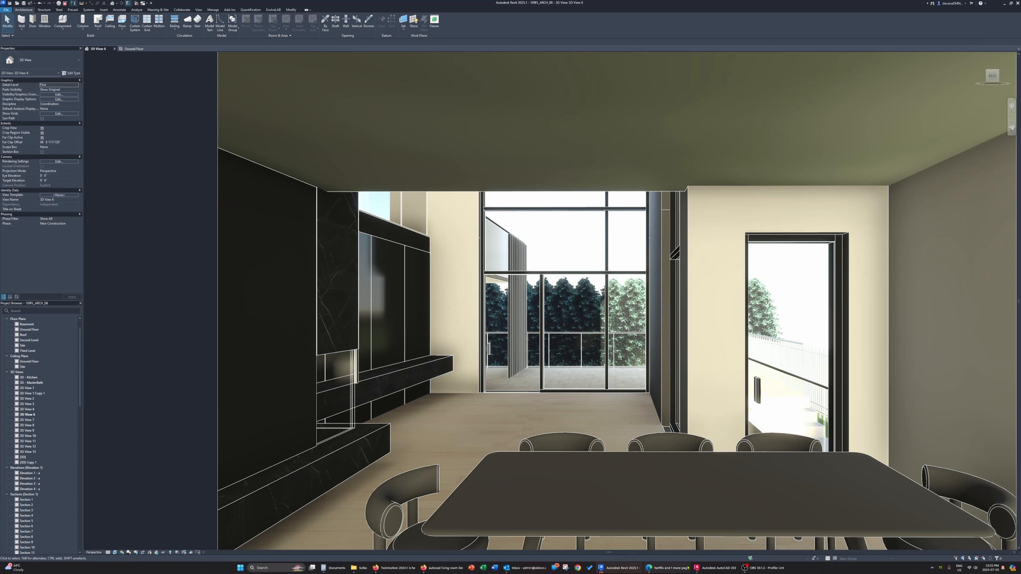
pyautogui.click(716, 568)
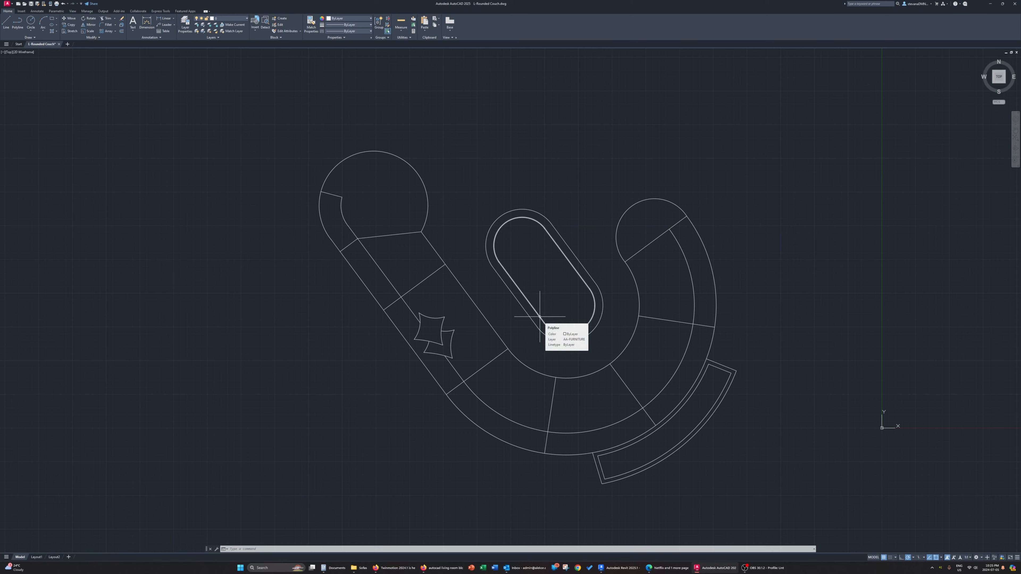
pyautogui.click(432, 567)
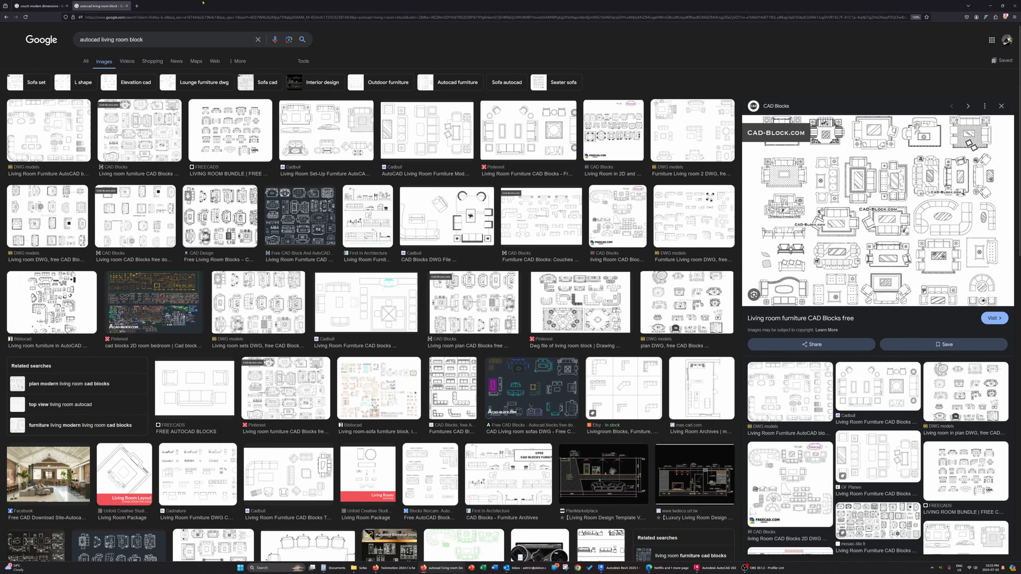
pyautogui.click(40, 5)
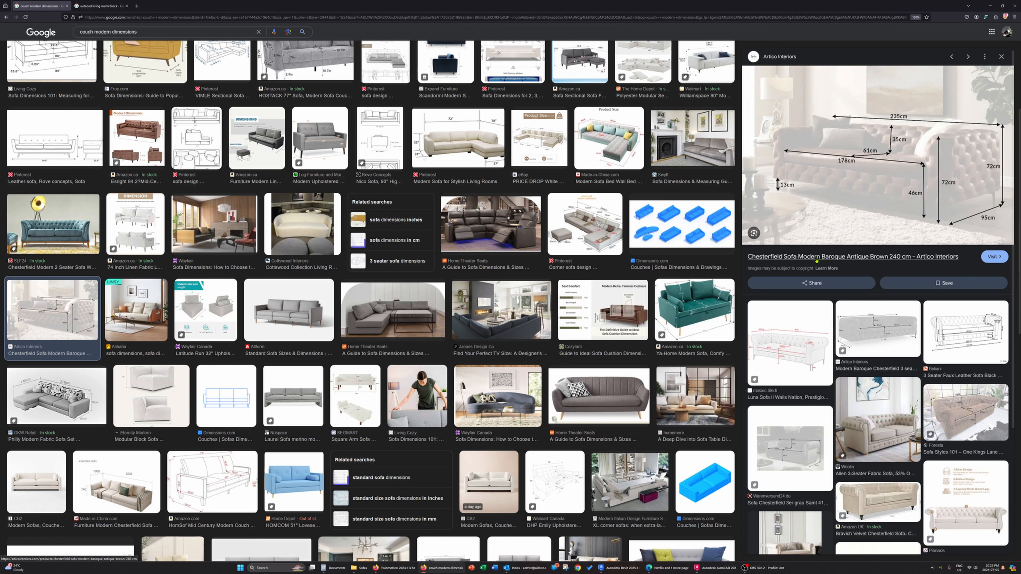
pyautogui.click(715, 568)
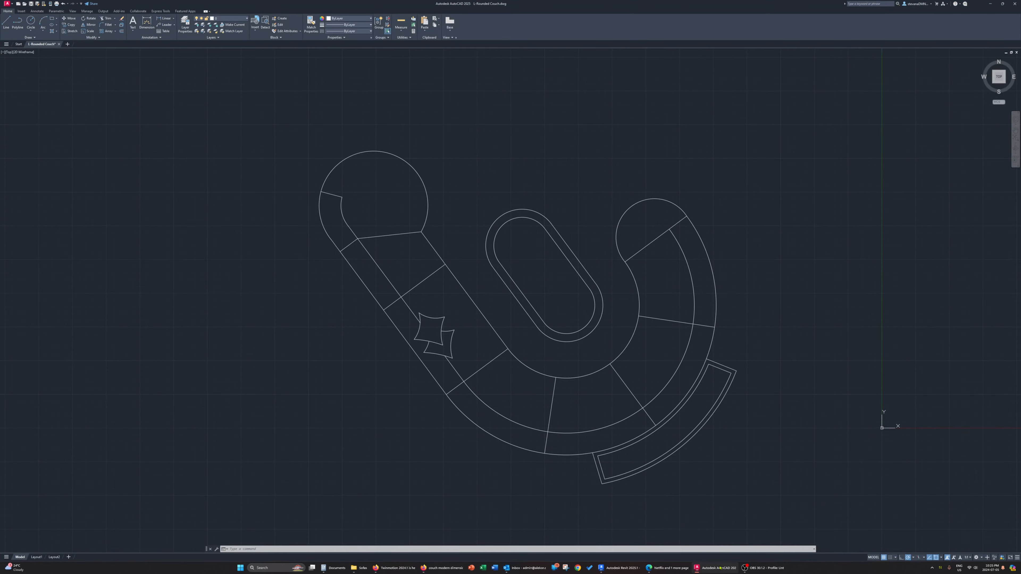
# Switch to Revit and create a new family from the Metric Furniture template
pyautogui.click(611, 568)
pyautogui.click(6, 9)
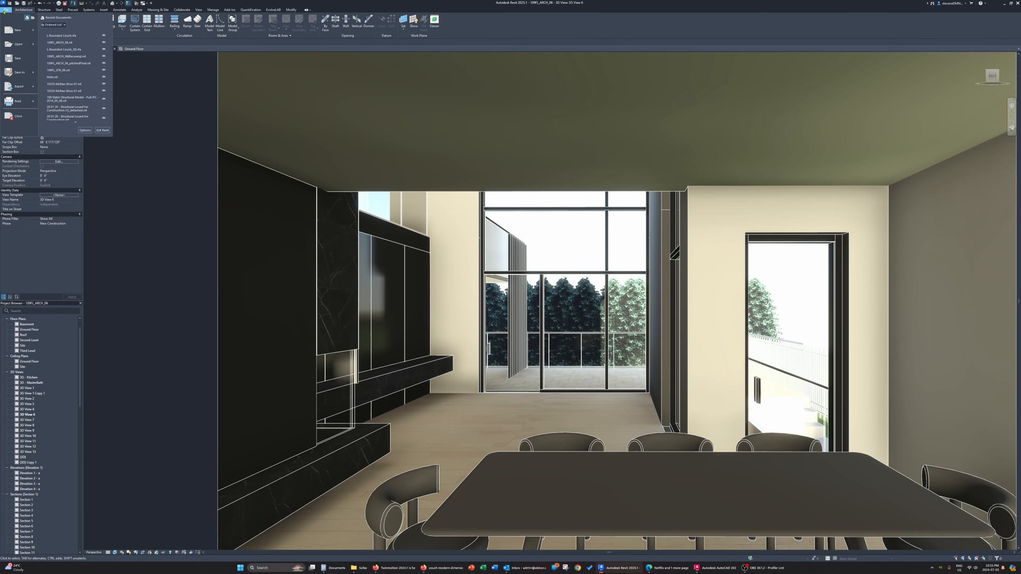
pyautogui.moveTo(32, 30)
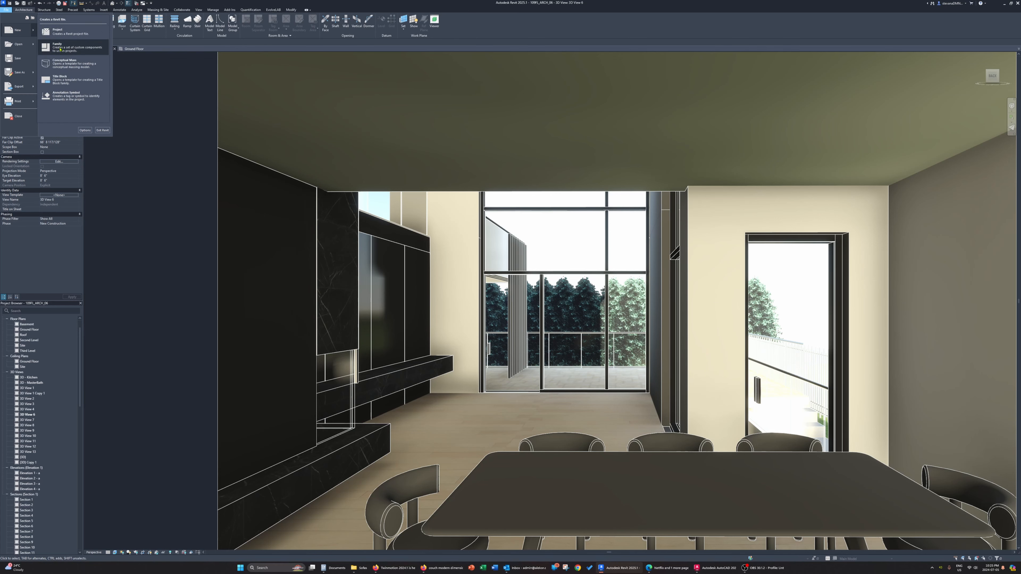
pyautogui.click(58, 47)
pyautogui.scroll(-1, 478, 406)
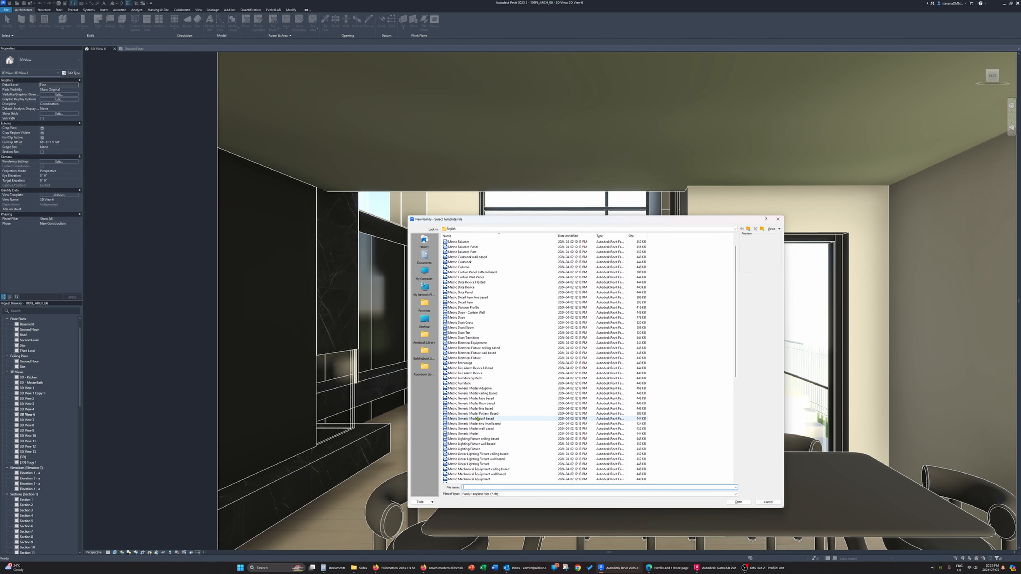
pyautogui.click(484, 383)
pyautogui.click(738, 502)
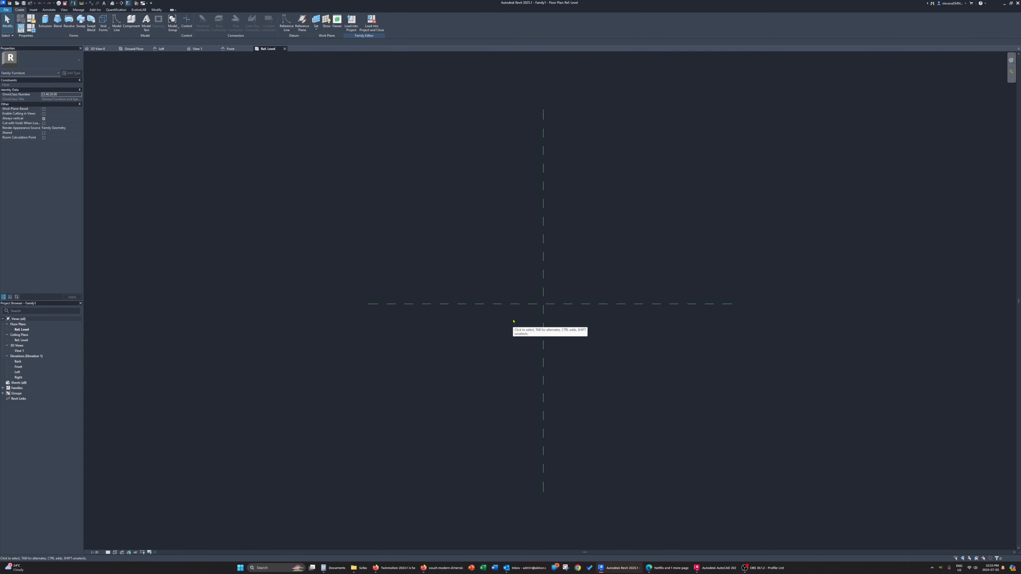
pyautogui.scroll(2, 550, 344)
pyautogui.moveTo(551, 341); pyautogui.dragTo(508, 361, button='middle')
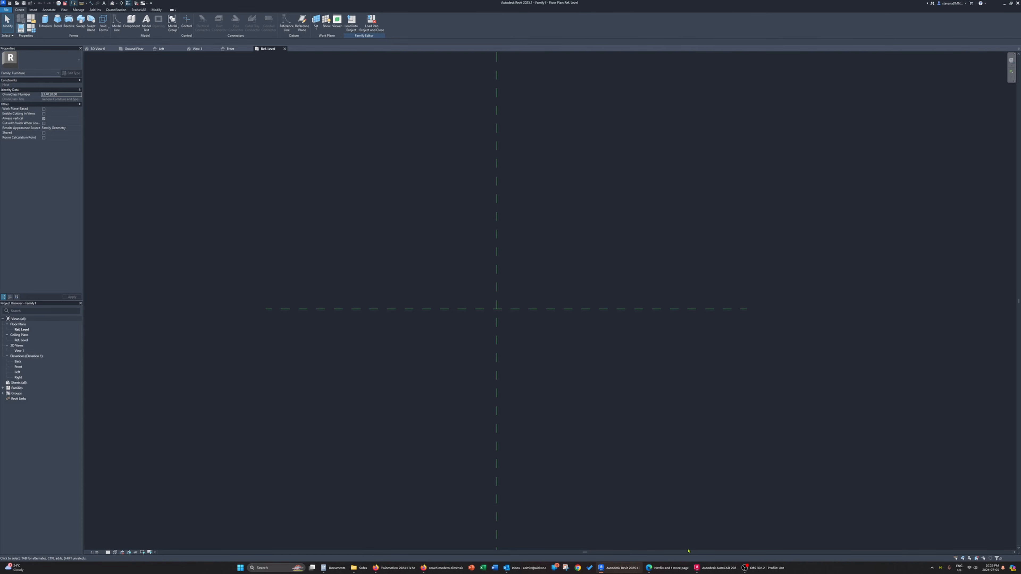
# Check distances with the Measure tool from the straight backrest edge of the AutoCAD couch, and return to the Revit furniture family
pyautogui.click(702, 570)
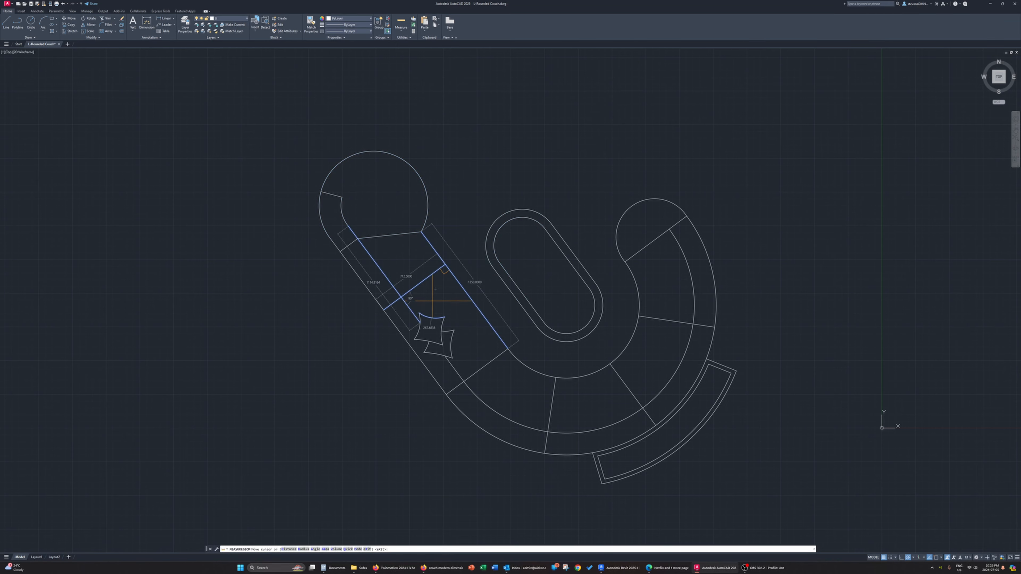
pyautogui.click(400, 32)
pyautogui.click(401, 50)
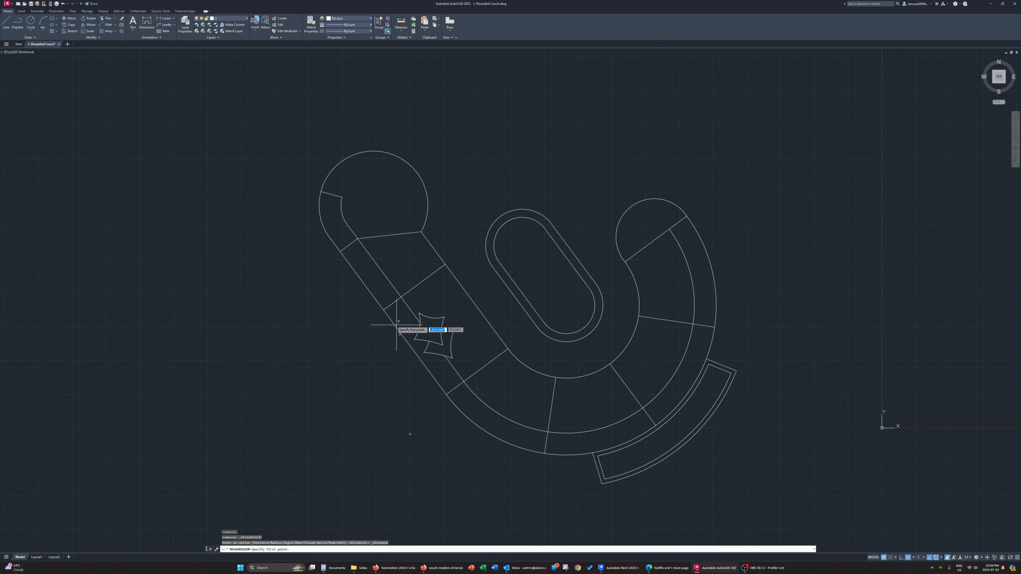
pyautogui.click(383, 309)
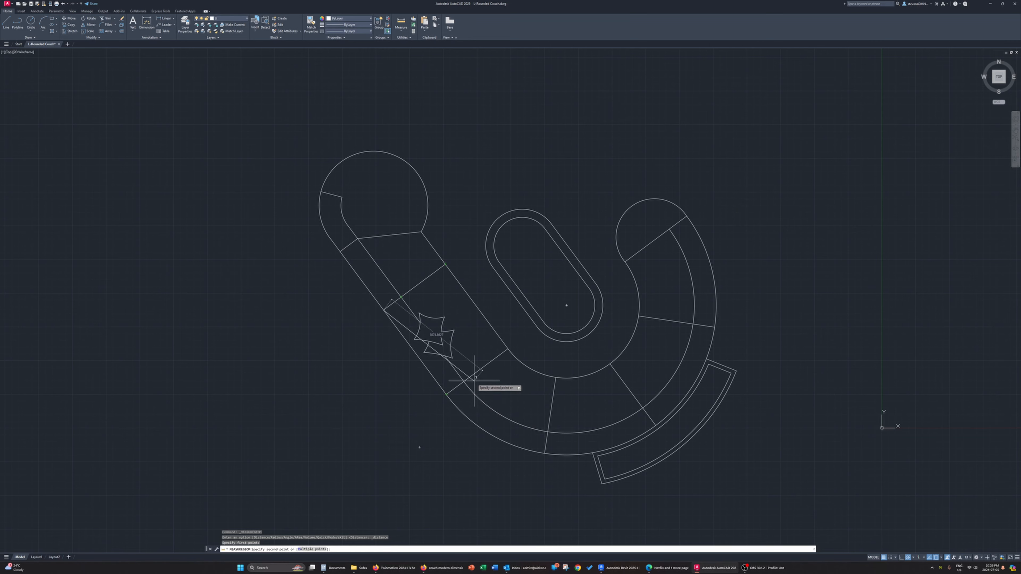
pyautogui.press('Escape')
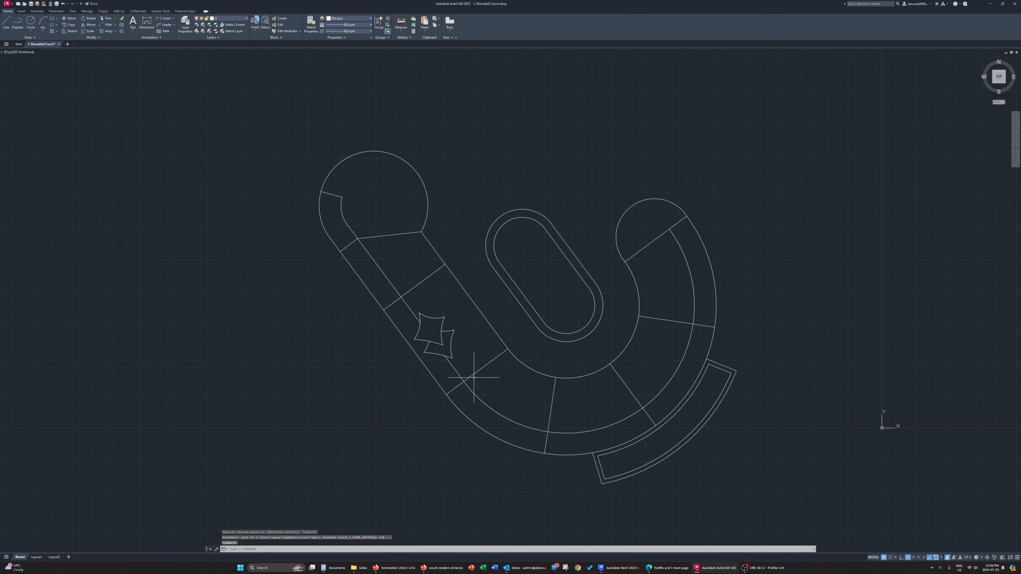
pyautogui.click(626, 569)
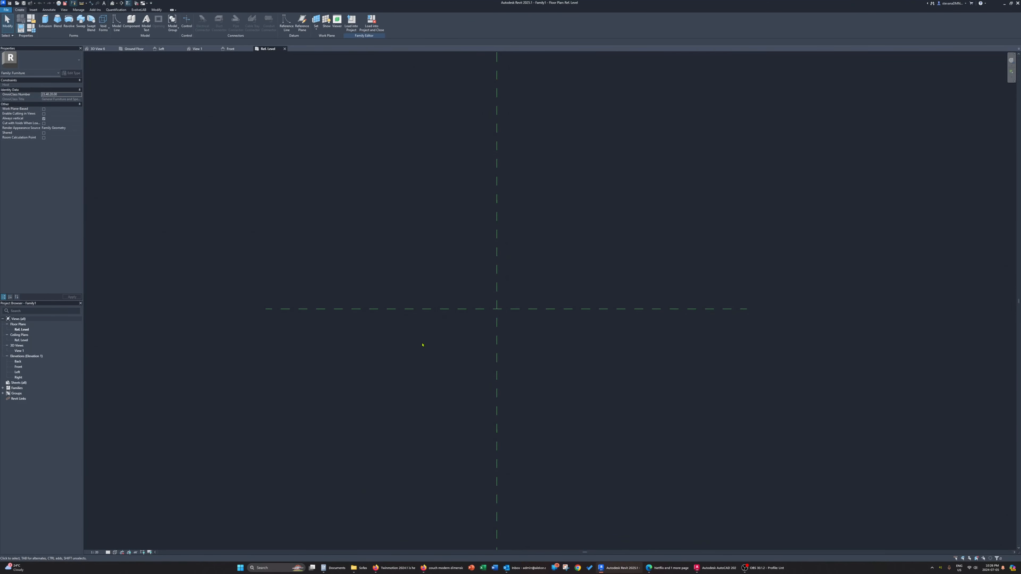
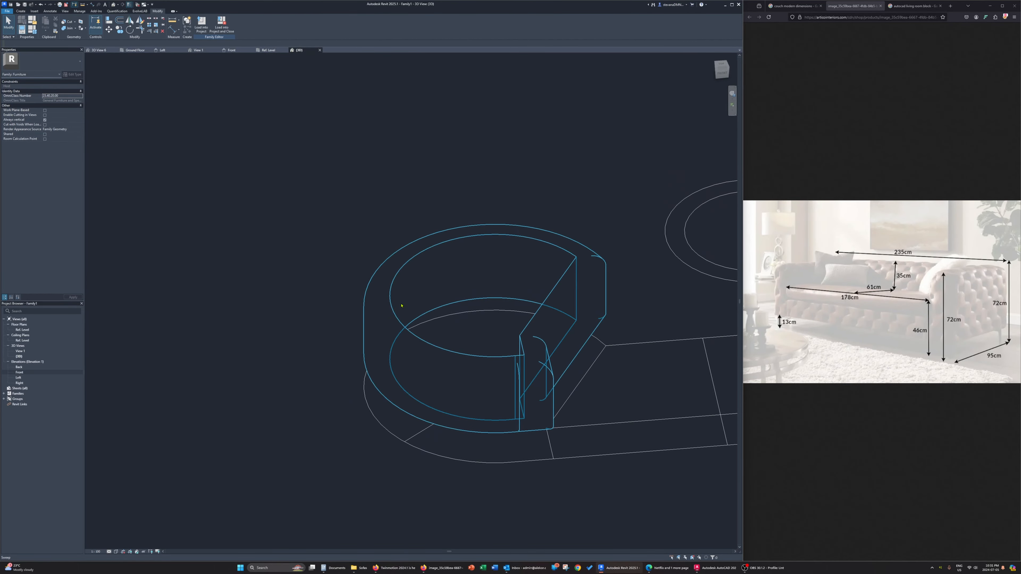
# Set the work plane by picking the bottom face inside the rounded frame sweep
pyautogui.click(24, 11)
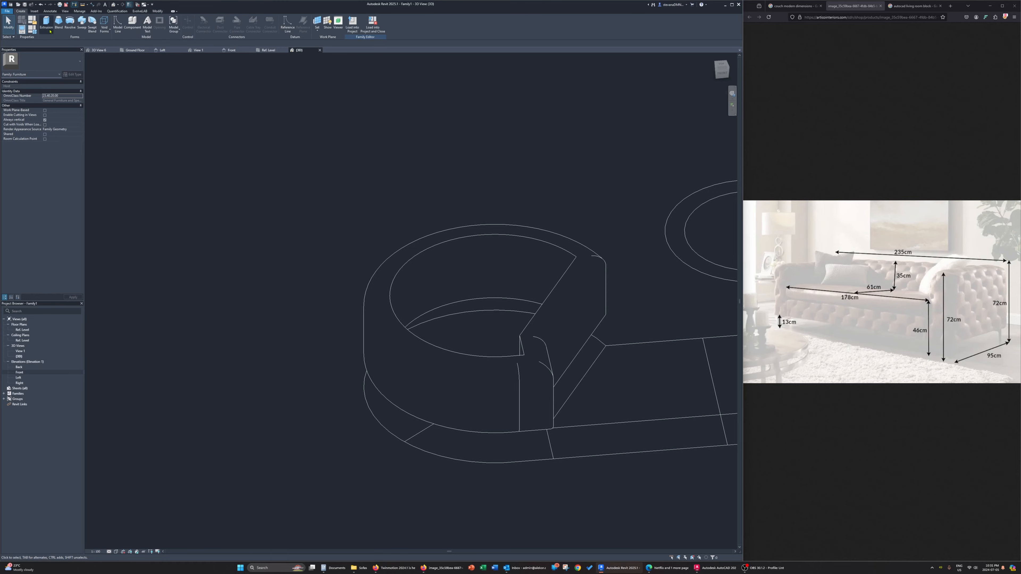
pyautogui.click(317, 31)
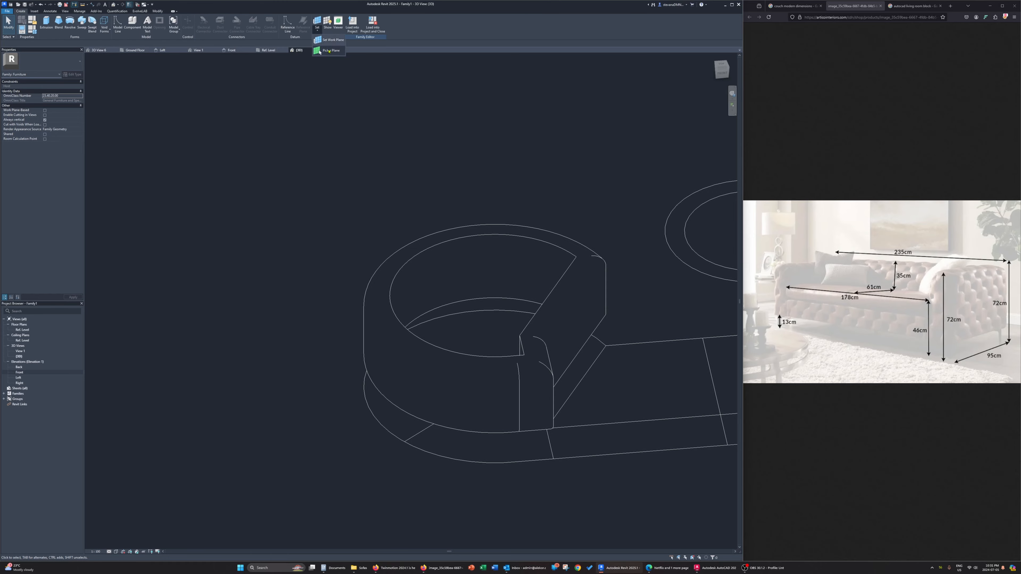
pyautogui.click(326, 50)
pyautogui.keyDown('shift'); pyautogui.moveTo(478, 367); pyautogui.dragTo(438, 396, button='middle'); pyautogui.keyUp('shift')
pyautogui.click(452, 298)
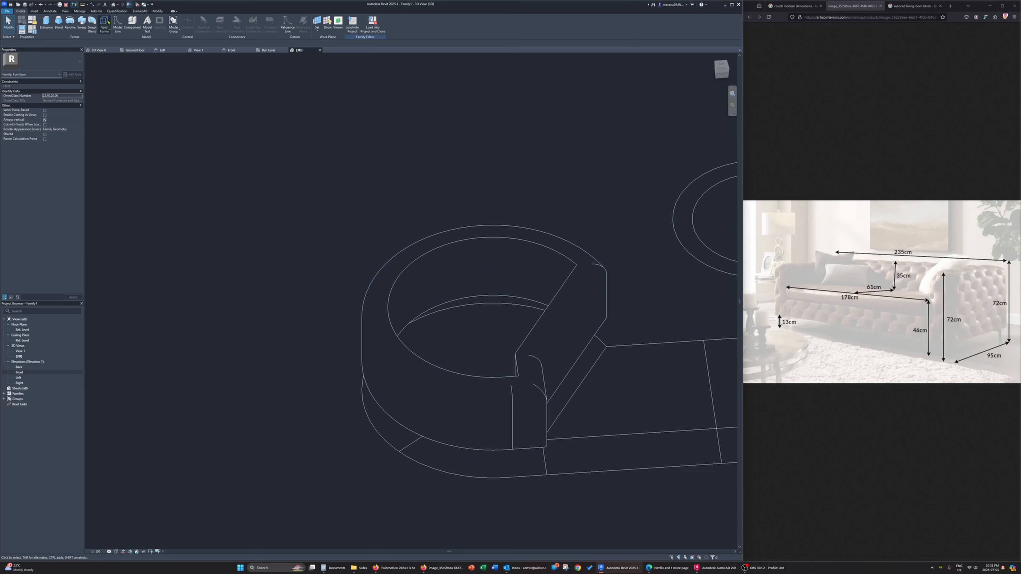
# Create an extrusion from the picked lower inner edges of the rounded frame and finish its sketch
pyautogui.click(47, 22)
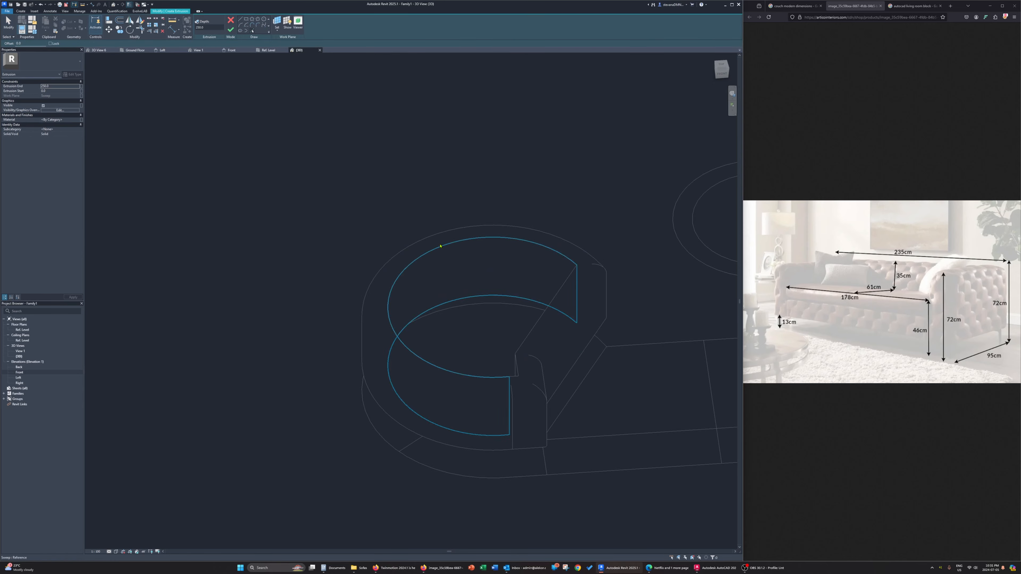
pyautogui.click(387, 342)
pyautogui.click(543, 316)
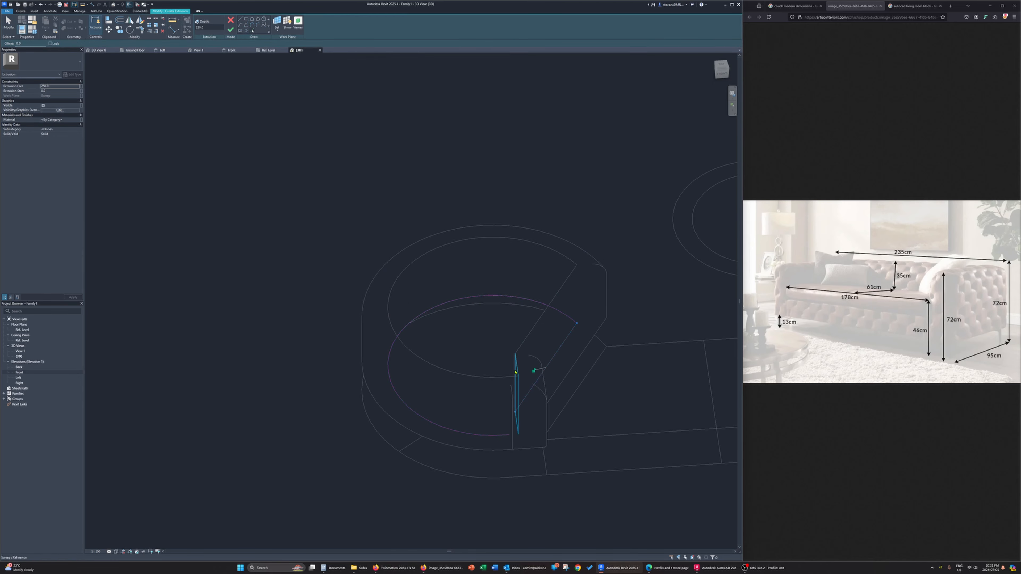
pyautogui.click(516, 367)
pyautogui.click(514, 378)
pyautogui.click(228, 30)
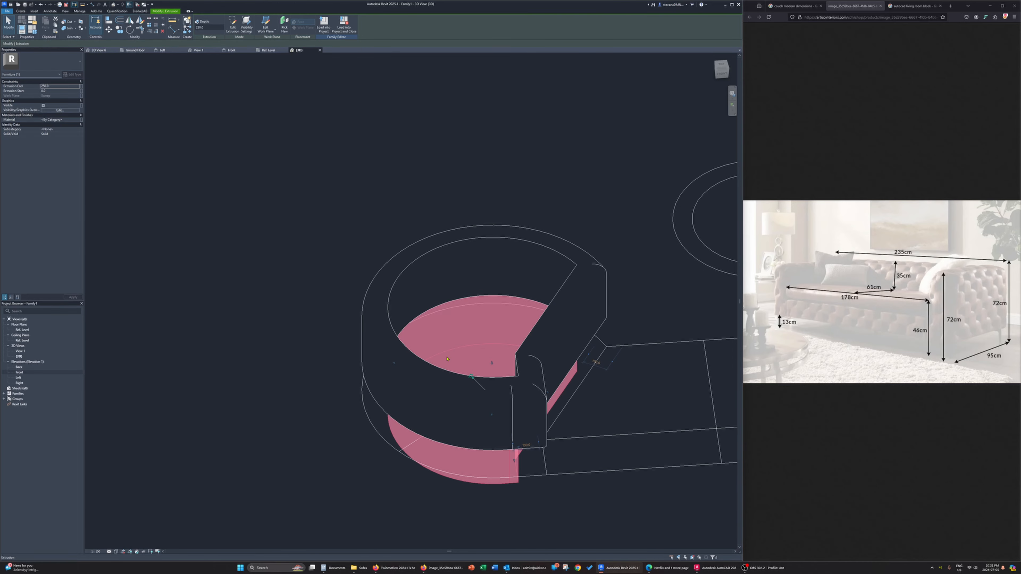
# Stretch the new extrusion upward with its shape handle to the top of the rounded frame
pyautogui.moveTo(499, 426)
pyautogui.keyDown('shift'); pyautogui.mouseDown(button='middle')
pyautogui.moveTo(503, 334)
pyautogui.moveTo(503, 372)
pyautogui.mouseUp(button='middle'); pyautogui.keyUp('shift')
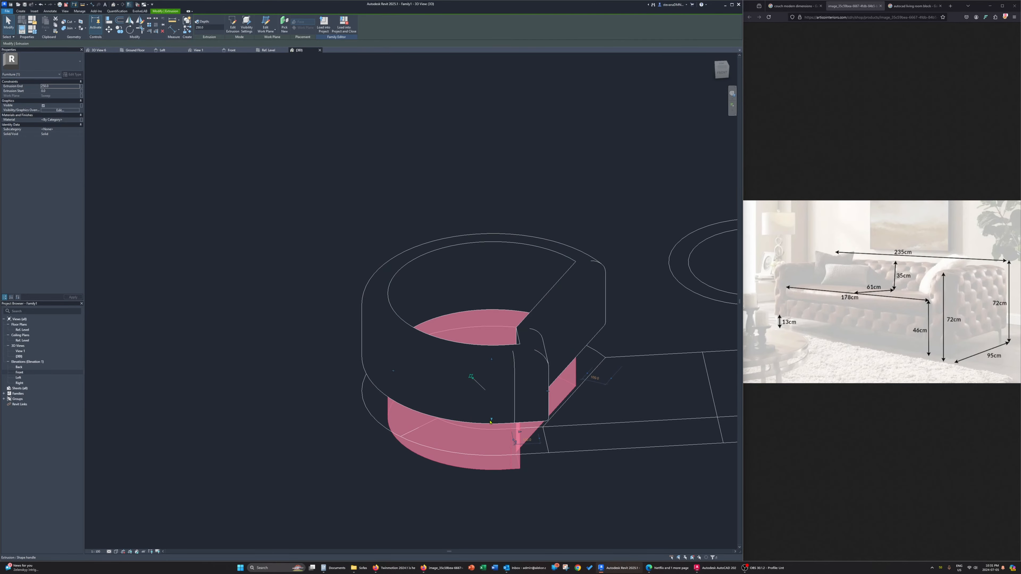
pyautogui.moveTo(491, 420); pyautogui.dragTo(500, 295)
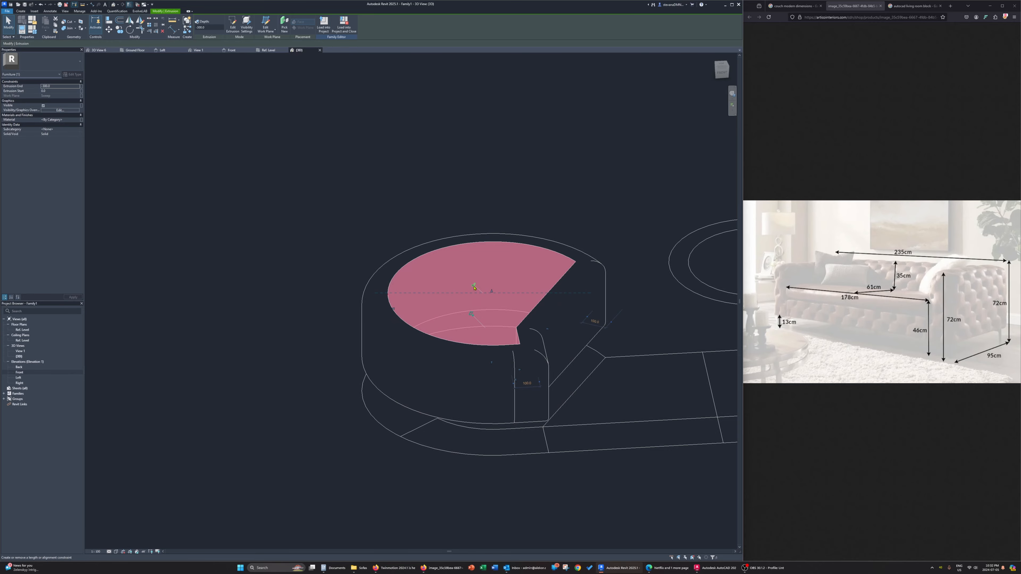
pyautogui.click(290, 226)
# Display the 3D view in the Shaded visual style and inspect the rounded end piece from several angles
pyautogui.keyDown('shift'); pyautogui.moveTo(346, 392); pyautogui.dragTo(238, 515, button='middle'); pyautogui.keyUp('shift')
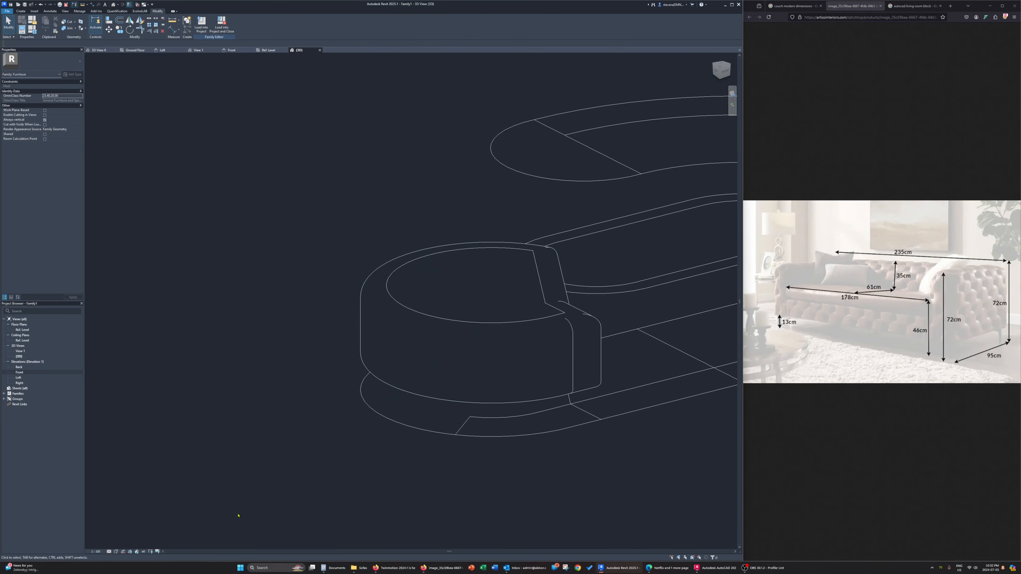
pyautogui.click(109, 551)
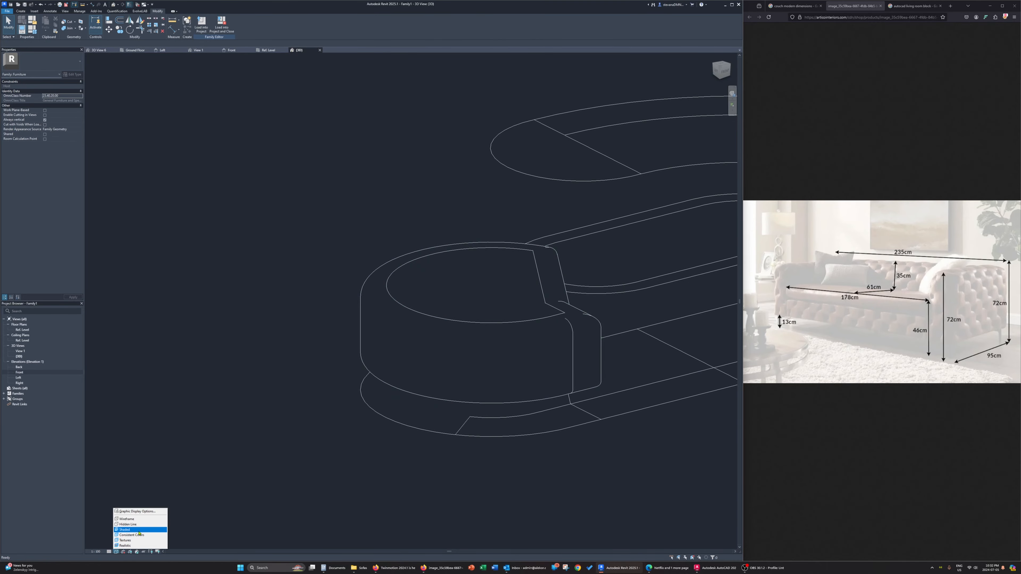
pyautogui.click(132, 530)
pyautogui.moveTo(267, 501)
pyautogui.keyDown('shift'); pyautogui.mouseDown(button='middle')
pyautogui.moveTo(267, 483)
pyautogui.moveTo(378, 417)
pyautogui.moveTo(421, 420)
pyautogui.mouseUp(button='middle'); pyautogui.keyUp('shift')
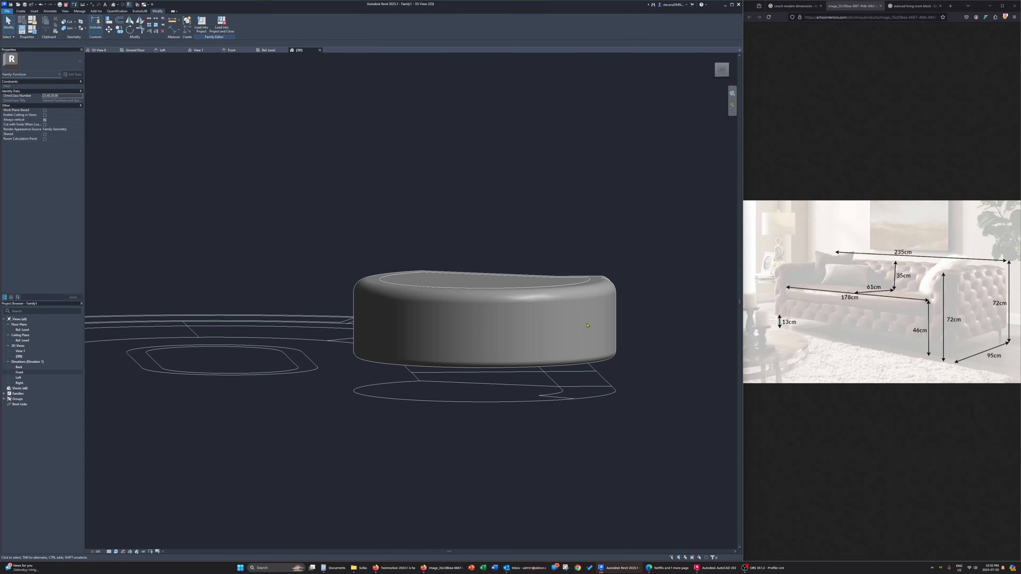
pyautogui.keyDown('shift'); pyautogui.moveTo(587, 325); pyautogui.dragTo(462, 257, button='middle'); pyautogui.keyUp('shift')
# Copy the inner extrusion together with its frame sweep to seven further positions along the couch plan in the top view, using Multiple
pyautogui.click(448, 251)
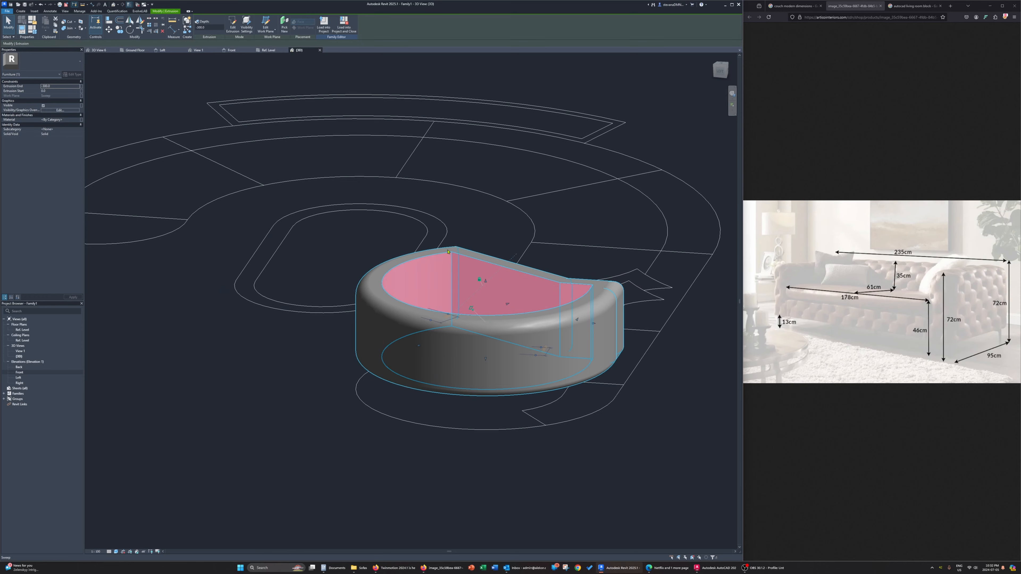
pyautogui.keyDown('ctrl'); pyautogui.click(453, 249); pyautogui.keyUp('ctrl')
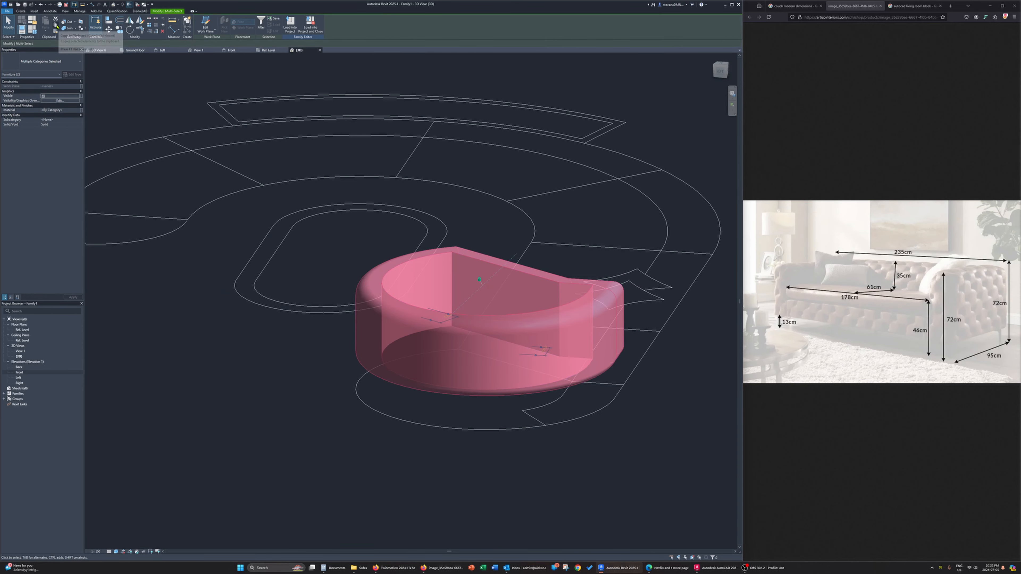
pyautogui.click(722, 64)
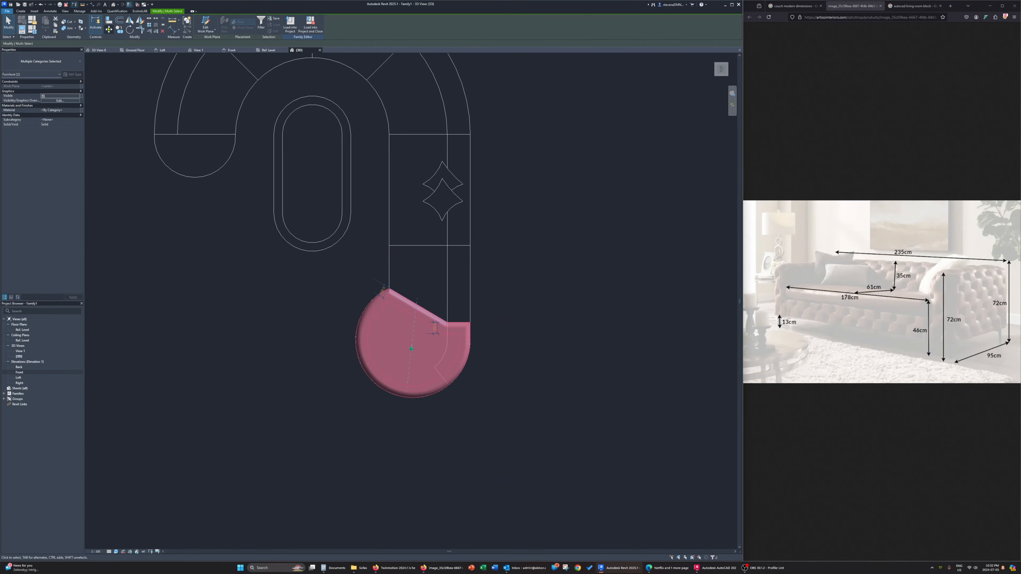
pyautogui.click(119, 29)
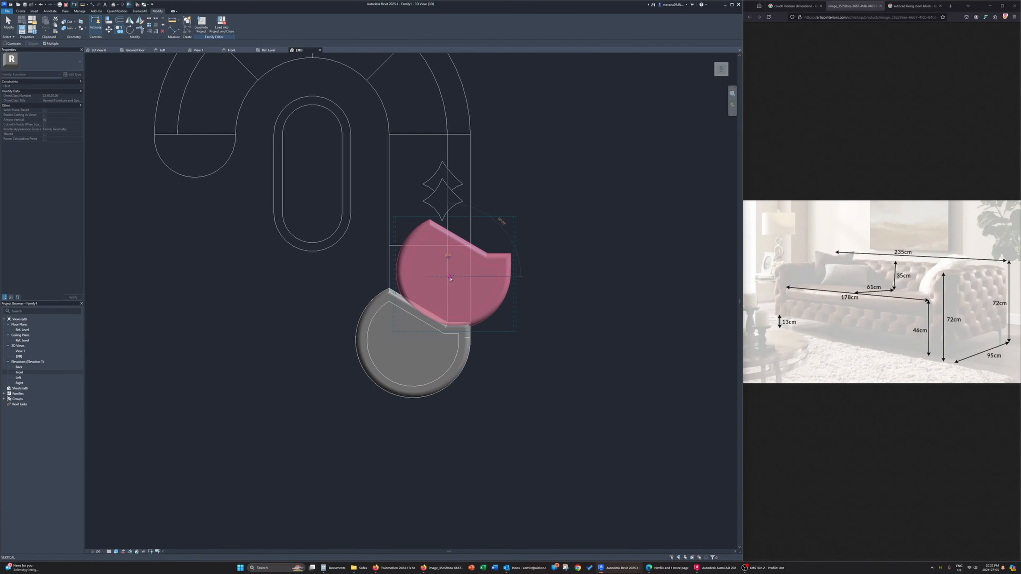
pyautogui.click(433, 181)
pyautogui.moveTo(461, 103); pyautogui.dragTo(520, 255, button='middle')
pyautogui.click(483, 241)
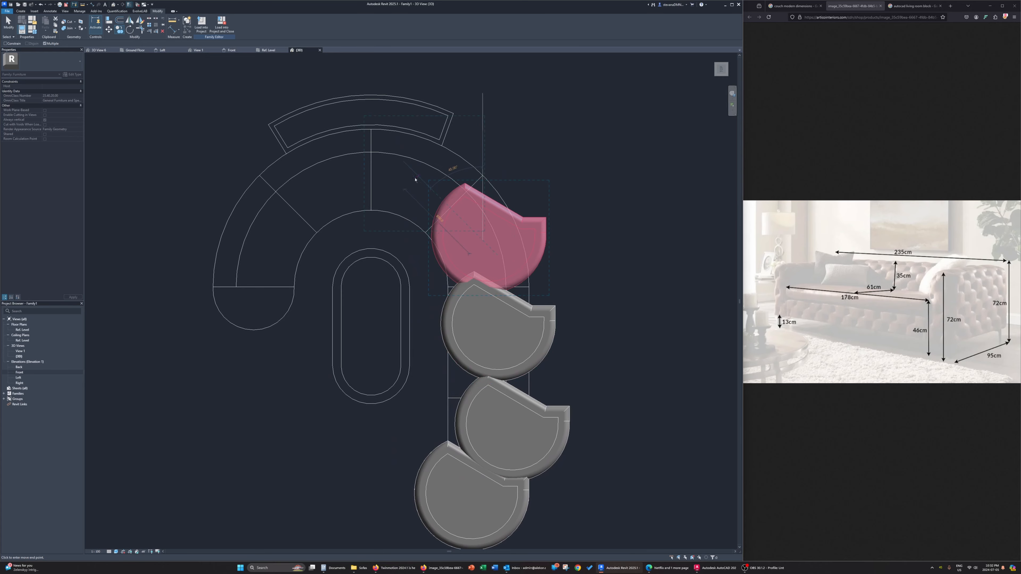
pyautogui.click(417, 176)
pyautogui.click(328, 174)
pyautogui.click(328, 174)
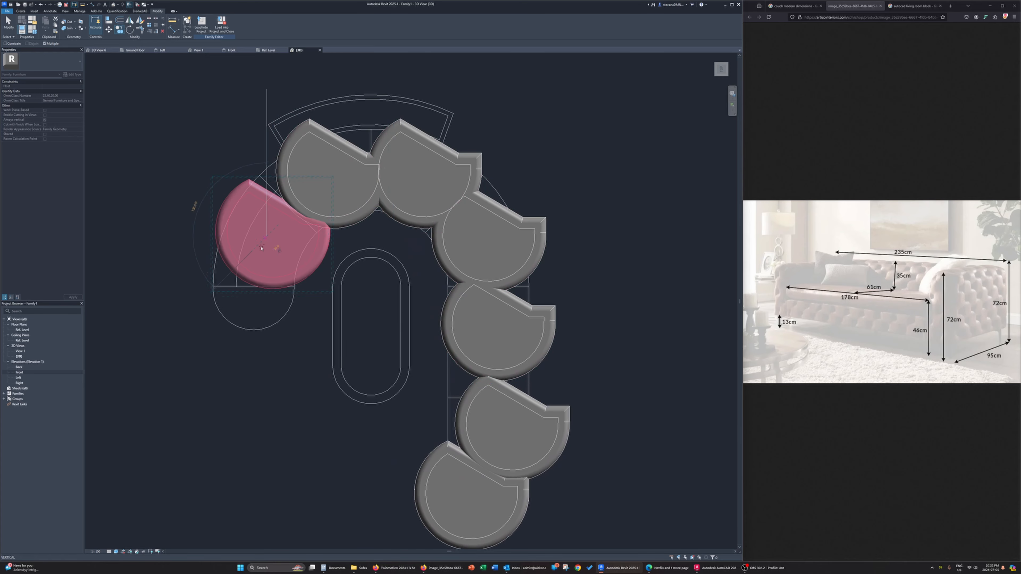
pyautogui.click(252, 321)
pyautogui.moveTo(283, 374); pyautogui.dragTo(327, 375, button='middle')
pyautogui.press('Escape')
pyautogui.press('Escape')
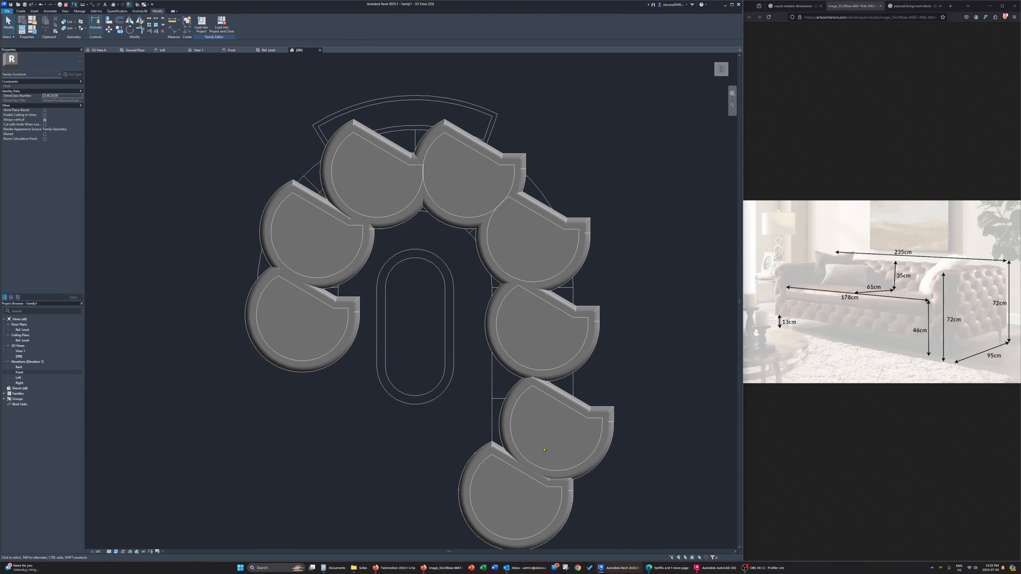
# Edit the path of the first copy's frame sweep and pick the plan's divider line and the original piece's slanted edge
pyautogui.click(580, 409)
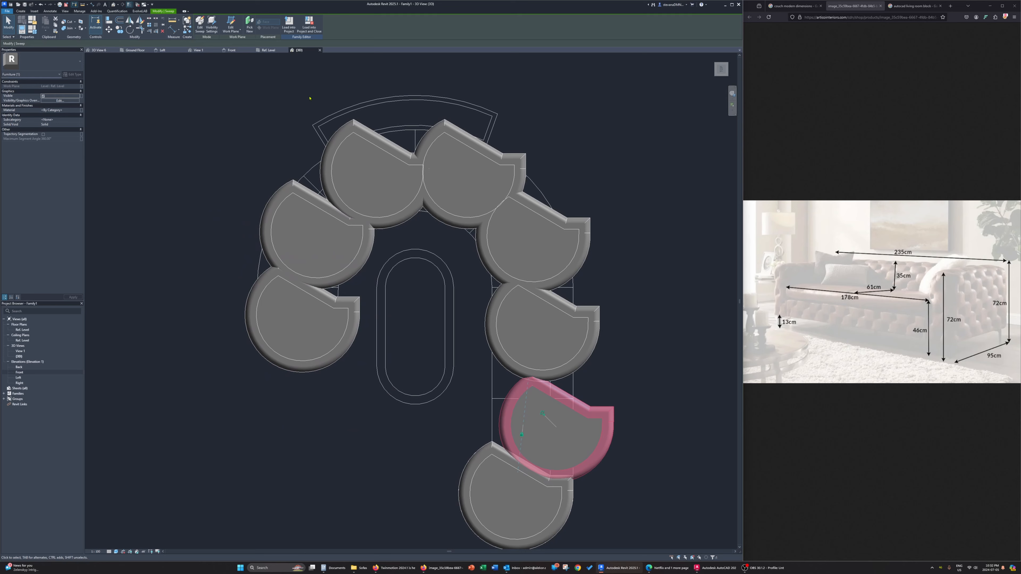
pyautogui.click(201, 25)
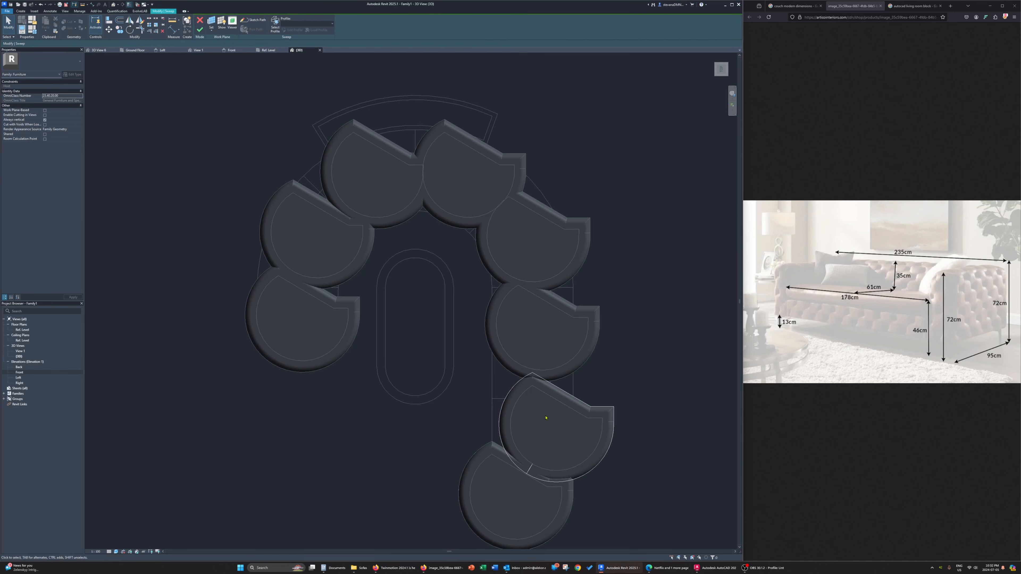
pyautogui.click(253, 20)
pyautogui.moveTo(489, 400); pyautogui.dragTo(450, 322, button='middle')
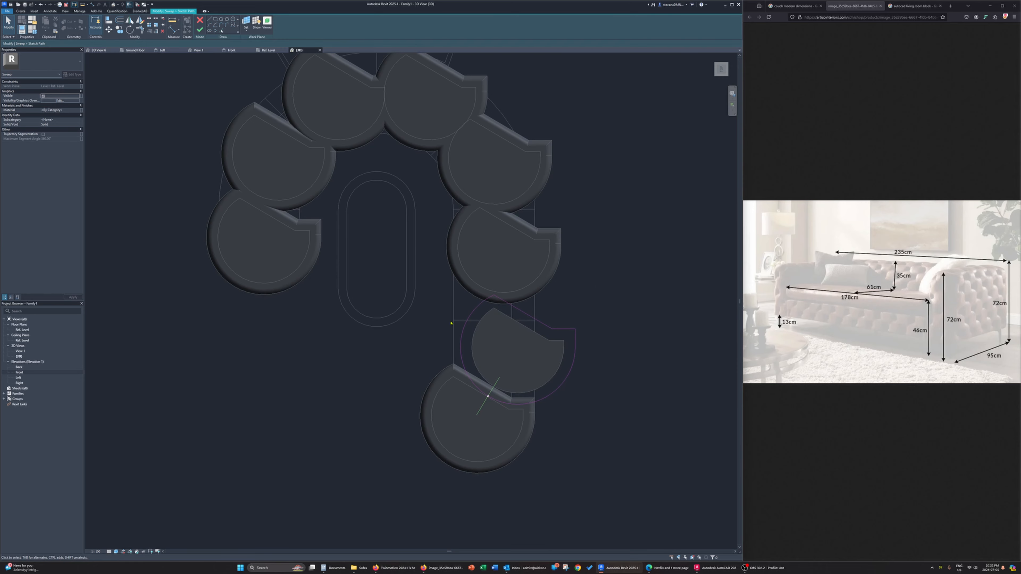
pyautogui.scroll(3, 456, 346)
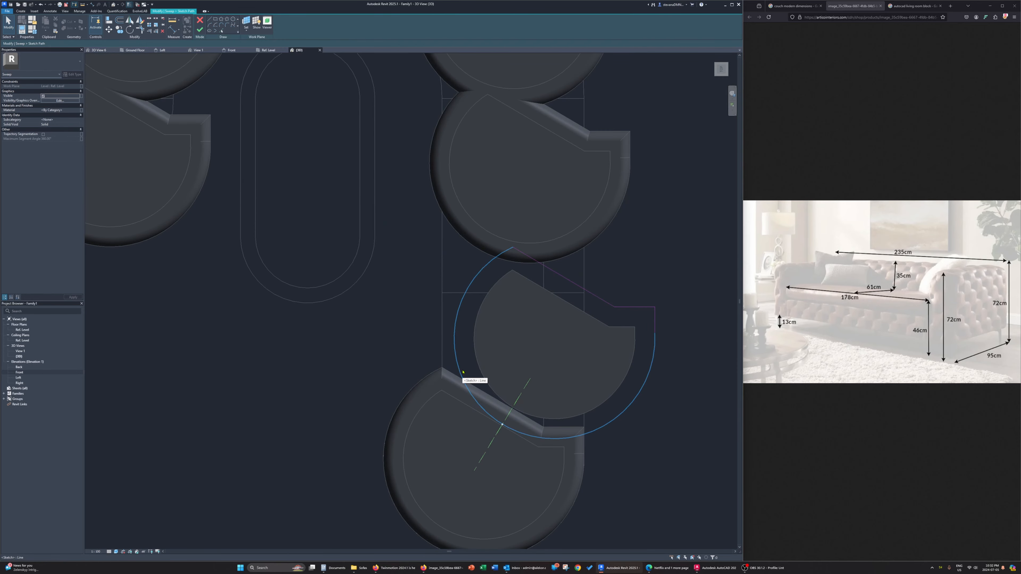
pyautogui.click(221, 31)
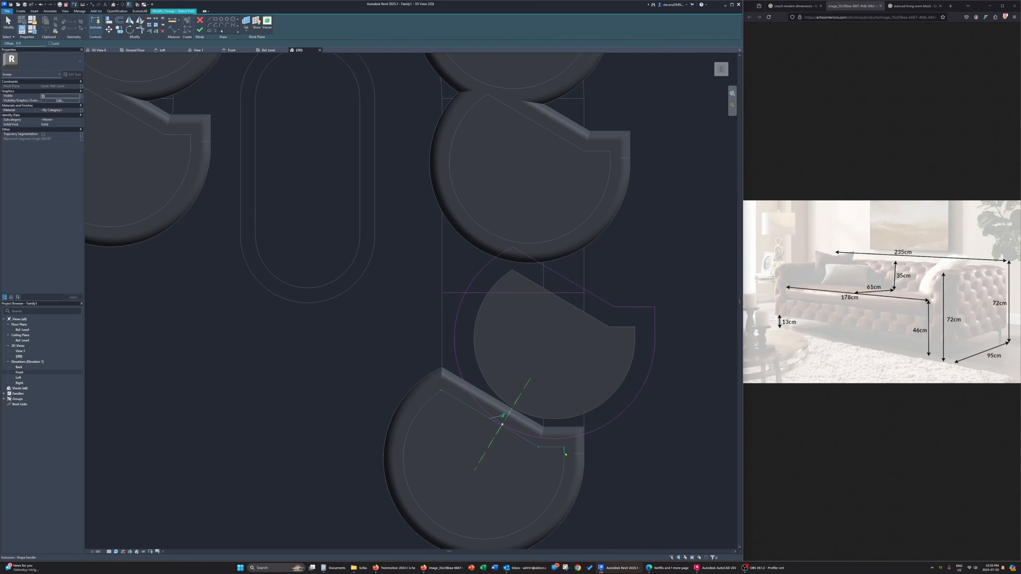
pyautogui.scroll(2, 550, 449)
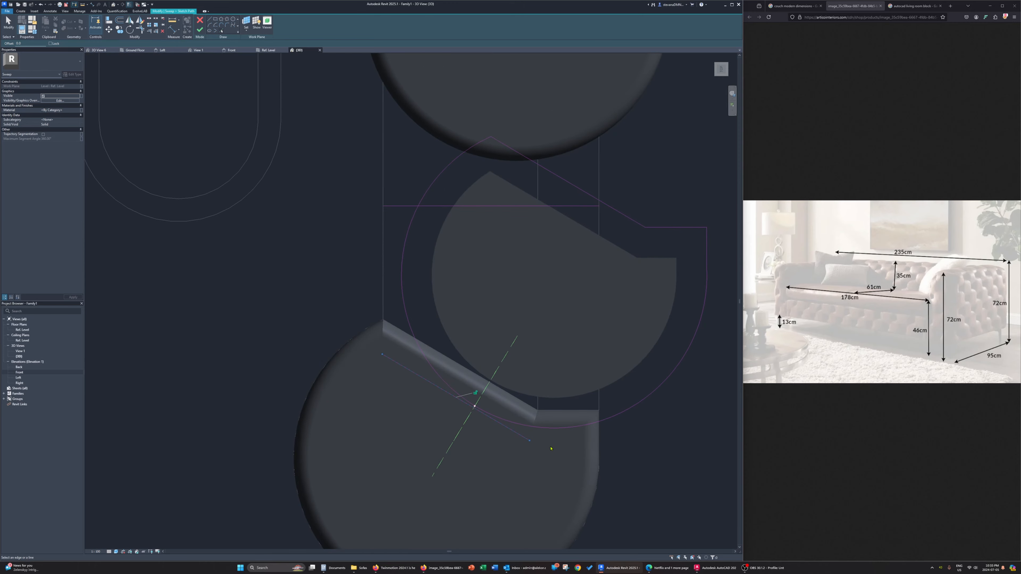
# Change the view to the Wireframe visual style and pick the original piece's short inner edge for the sweep path
pyautogui.click(109, 551)
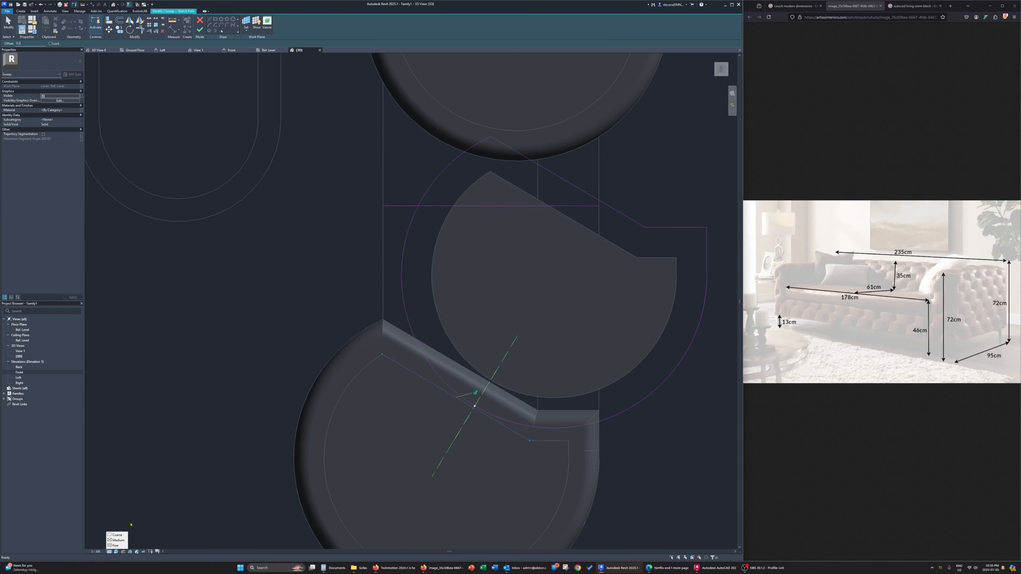
pyautogui.click(121, 546)
pyautogui.click(116, 552)
pyautogui.click(124, 520)
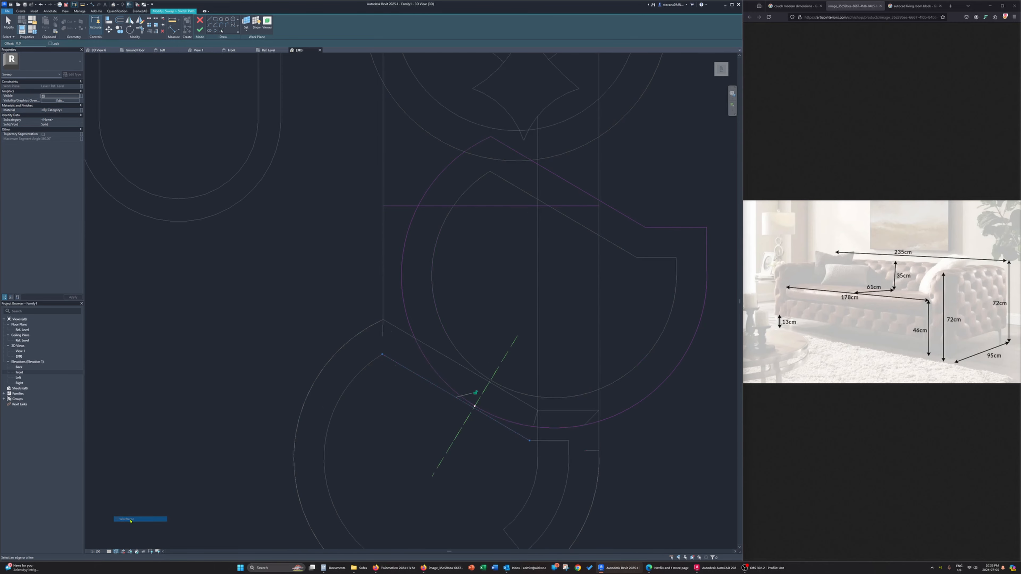
pyautogui.keyDown('shift'); pyautogui.moveTo(554, 458); pyautogui.dragTo(562, 456, button='middle'); pyautogui.keyUp('shift')
pyautogui.click(558, 446)
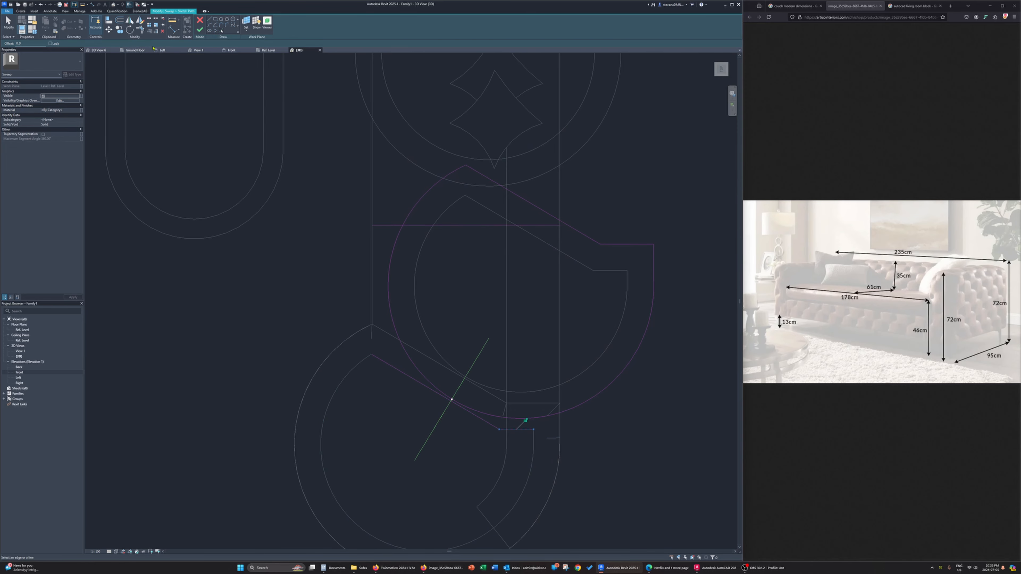
# In the Ref. Level plan, pick the original piece's outer frame edges for the path and delete the two inner edge lines
pyautogui.click(268, 50)
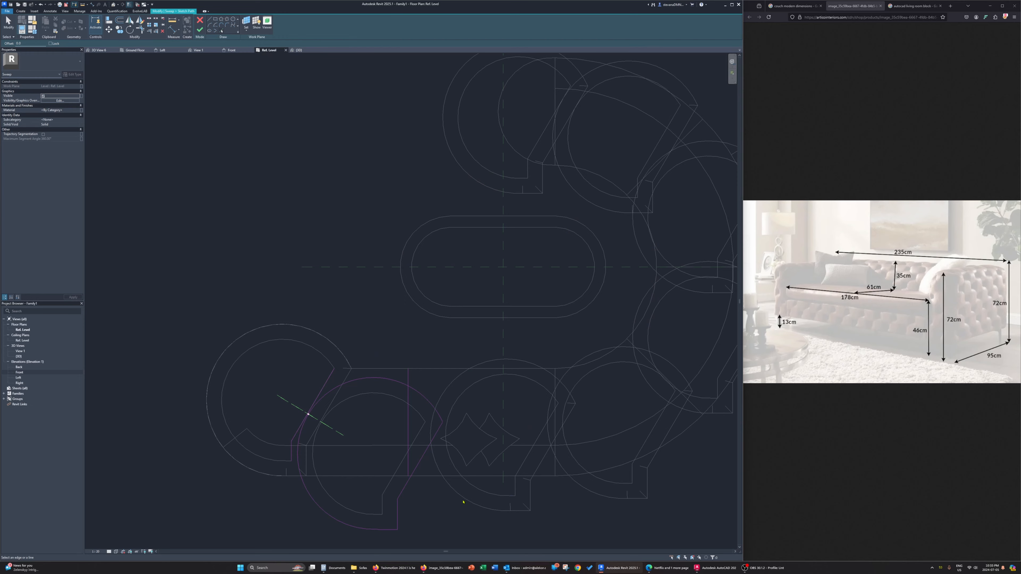
pyautogui.scroll(3, 313, 502)
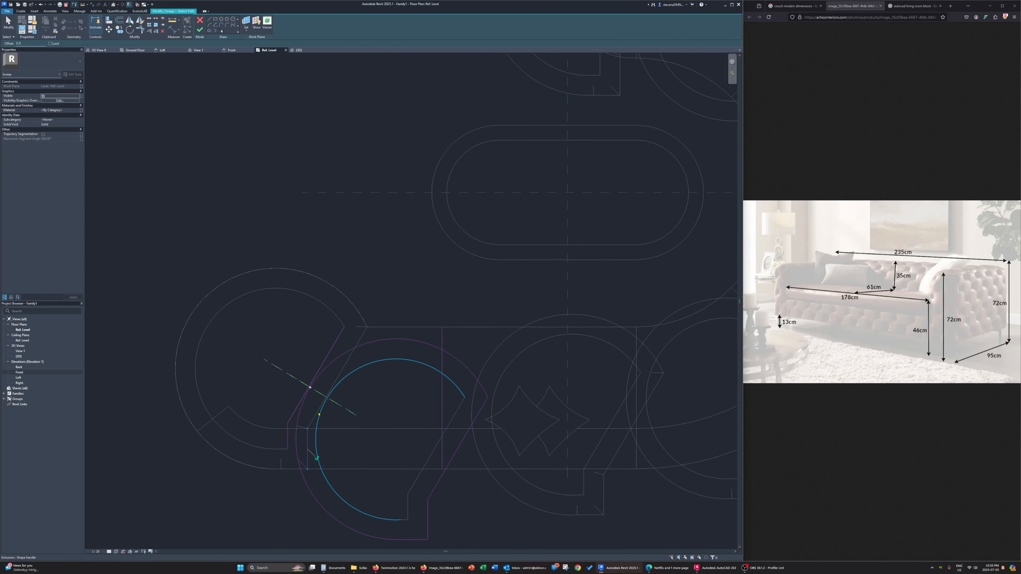
pyautogui.click(335, 342)
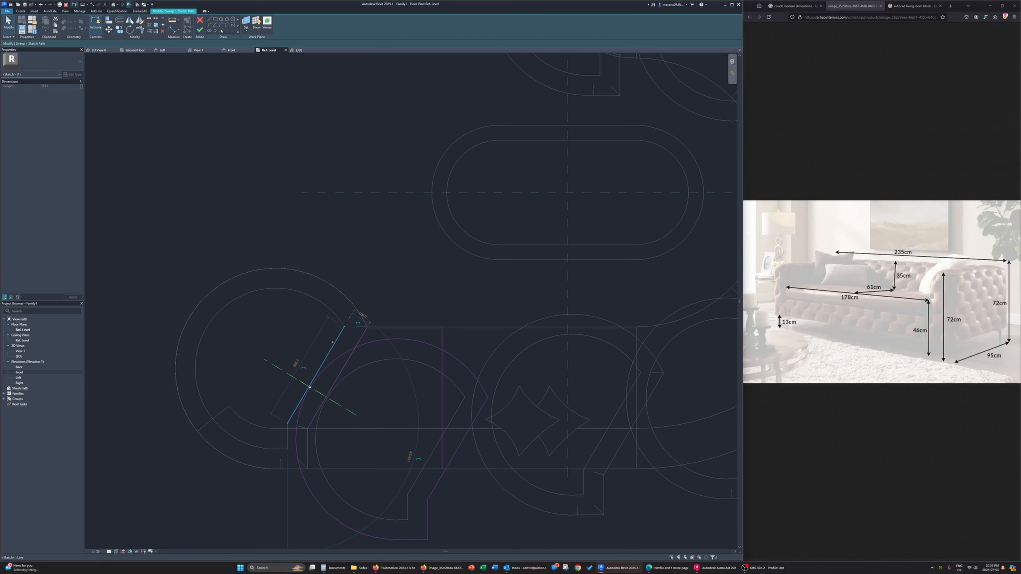
pyautogui.press('Delete')
pyautogui.click(288, 429)
pyautogui.press('Delete')
# Draw two straight path lines along the couch segment's front and back edges, from the rounded end piece to the divider line
pyautogui.moveTo(381, 378); pyautogui.dragTo(341, 382, button='middle')
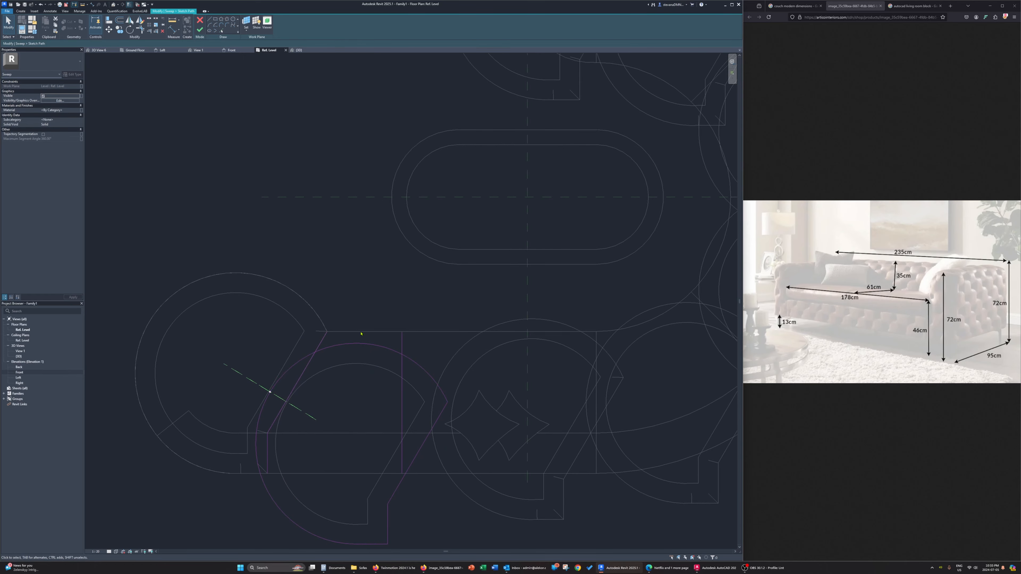
pyautogui.moveTo(360, 524); pyautogui.dragTo(362, 503, button='middle')
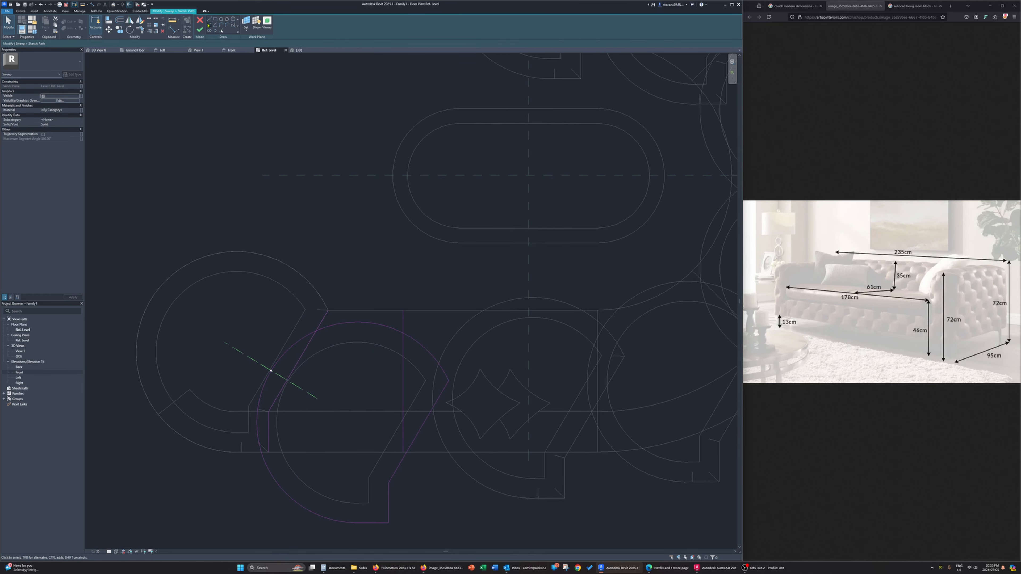
pyautogui.click(211, 20)
pyautogui.click(268, 452)
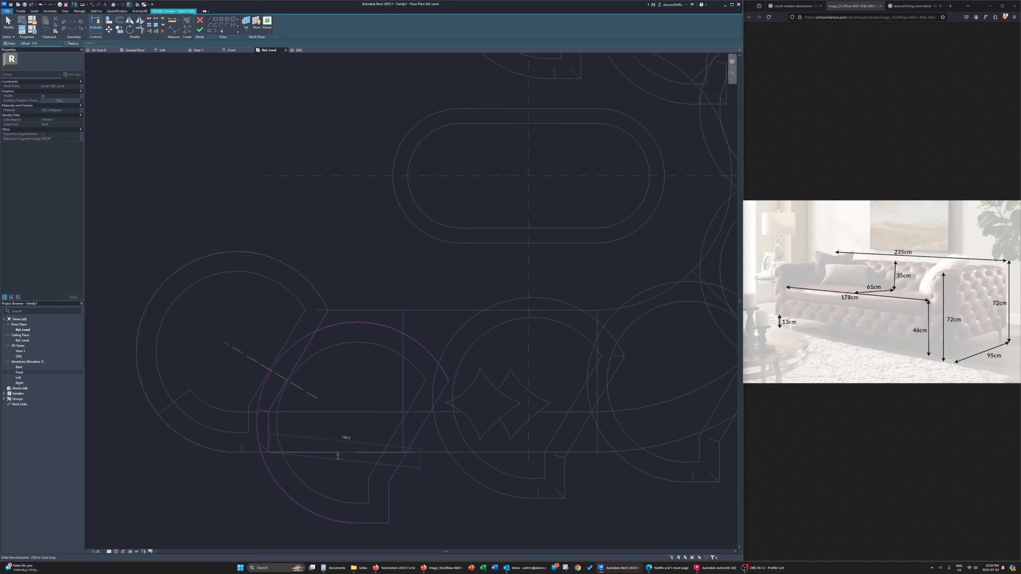
pyautogui.click(403, 452)
pyautogui.click(328, 310)
pyautogui.click(403, 310)
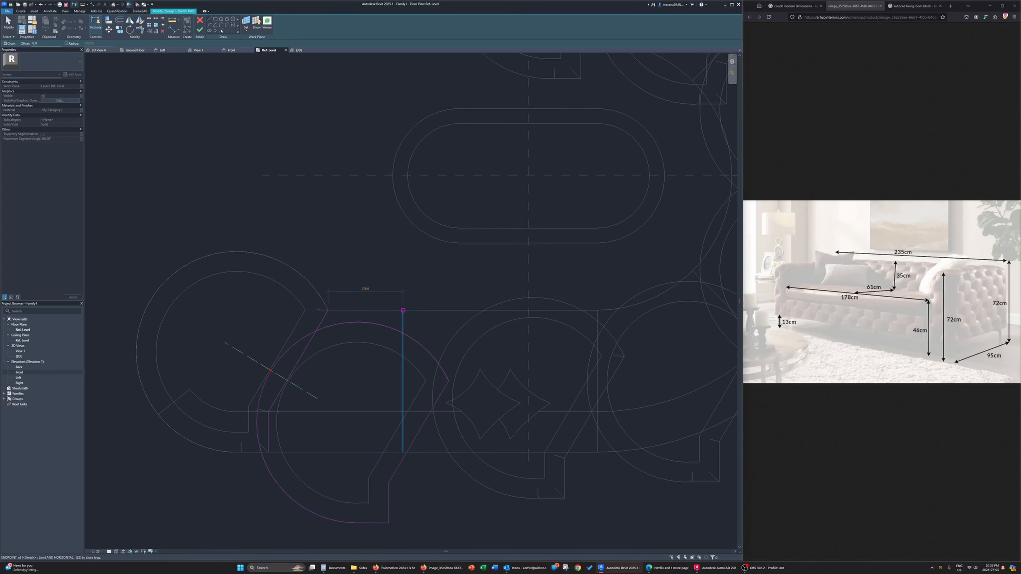
pyautogui.press('Escape')
pyautogui.press('Escape')
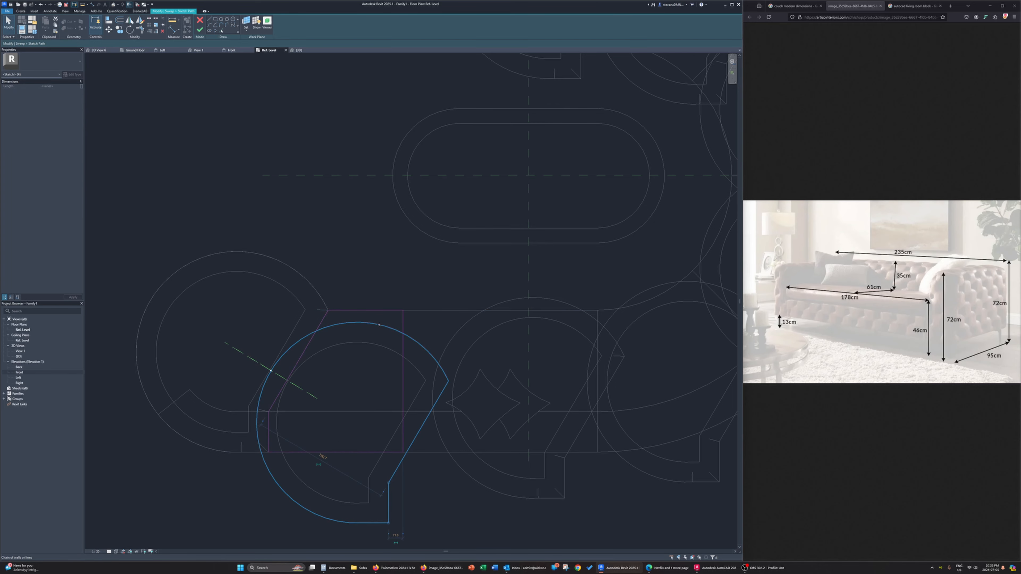
# Delete the first copy's old rounded outline from the path and finish the frame sweep in the 3D view, removing the conflicting constraints
pyautogui.moveTo(411, 421); pyautogui.dragTo(381, 359, button='middle')
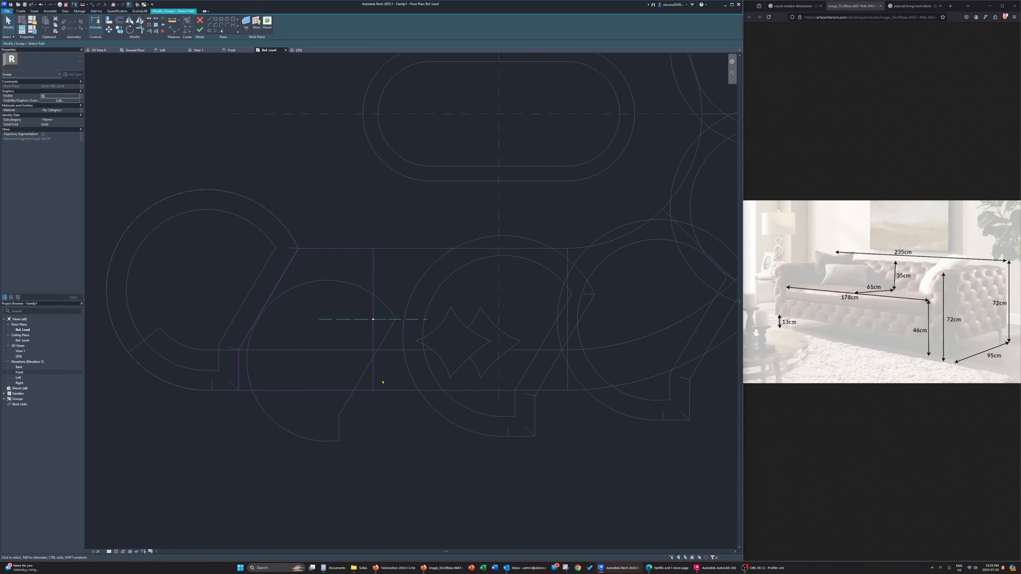
pyautogui.click(298, 50)
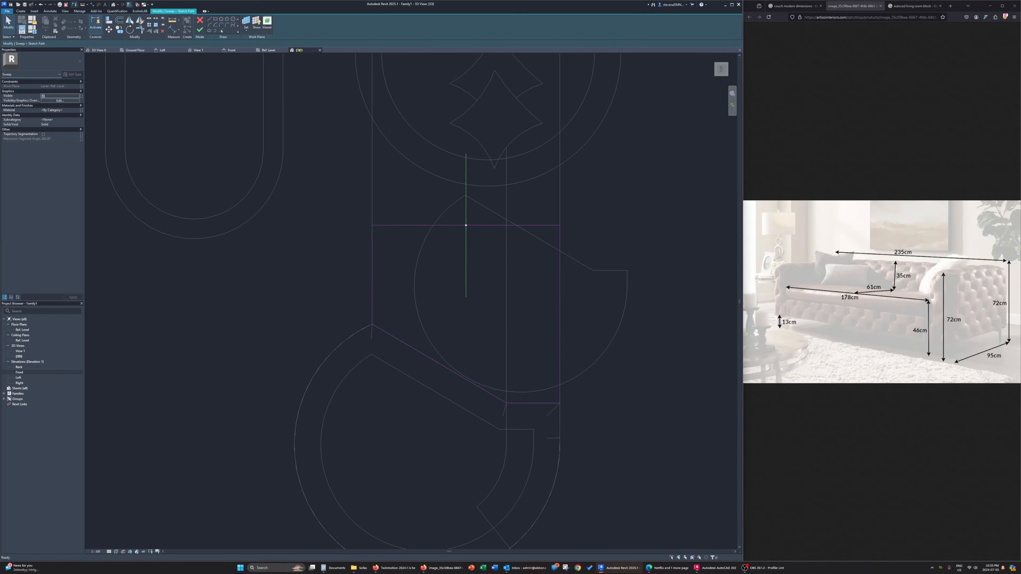
pyautogui.moveTo(472, 417)
pyautogui.keyDown('shift'); pyautogui.mouseDown(button='middle')
pyautogui.moveTo(412, 247)
pyautogui.moveTo(458, 372)
pyautogui.moveTo(432, 297)
pyautogui.mouseUp(button='middle'); pyautogui.keyUp('shift')
pyautogui.click(200, 30)
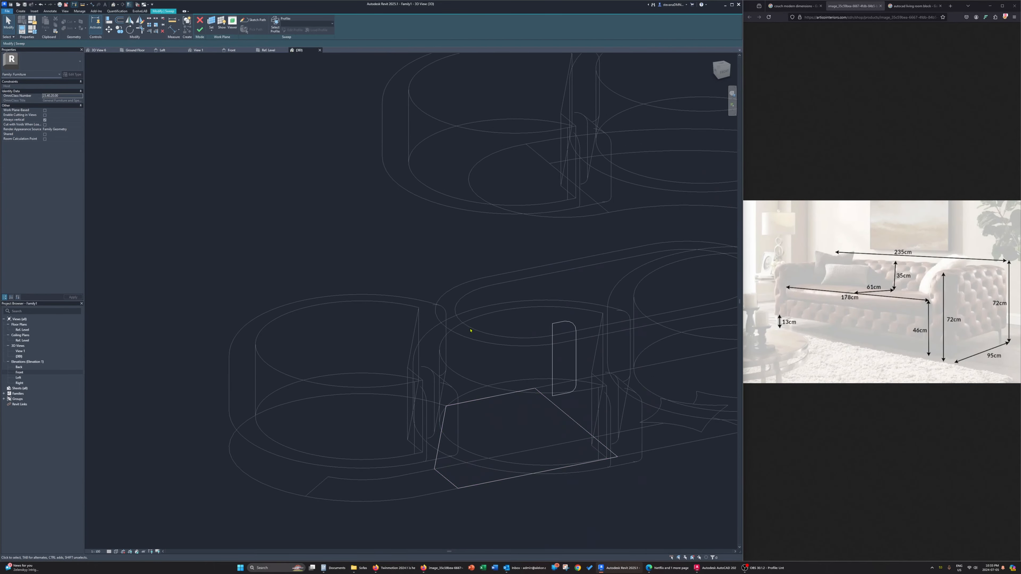
pyautogui.keyDown('shift'); pyautogui.moveTo(467, 330); pyautogui.dragTo(582, 420, button='middle'); pyautogui.keyUp('shift')
pyautogui.click(203, 31)
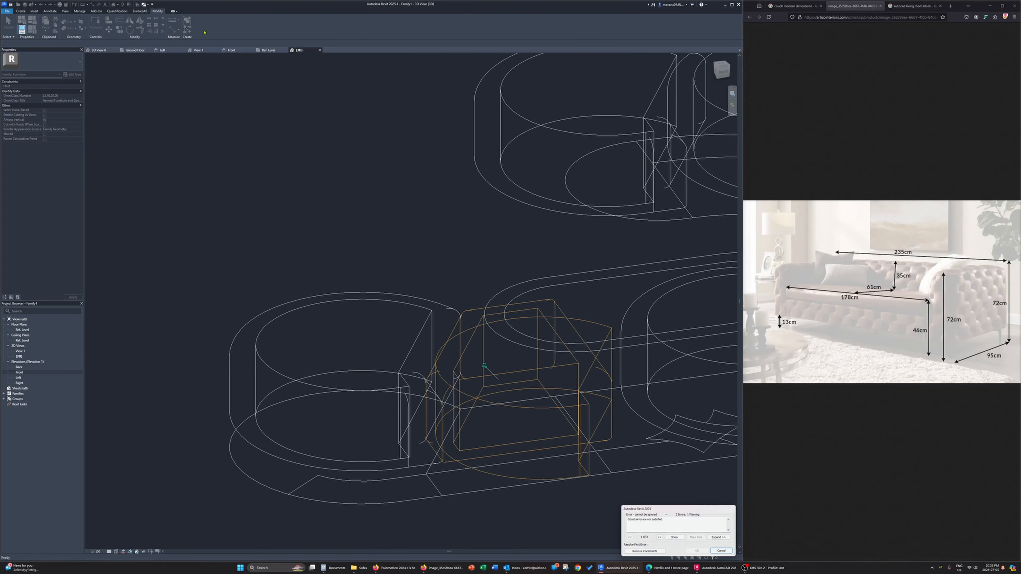
pyautogui.click(654, 553)
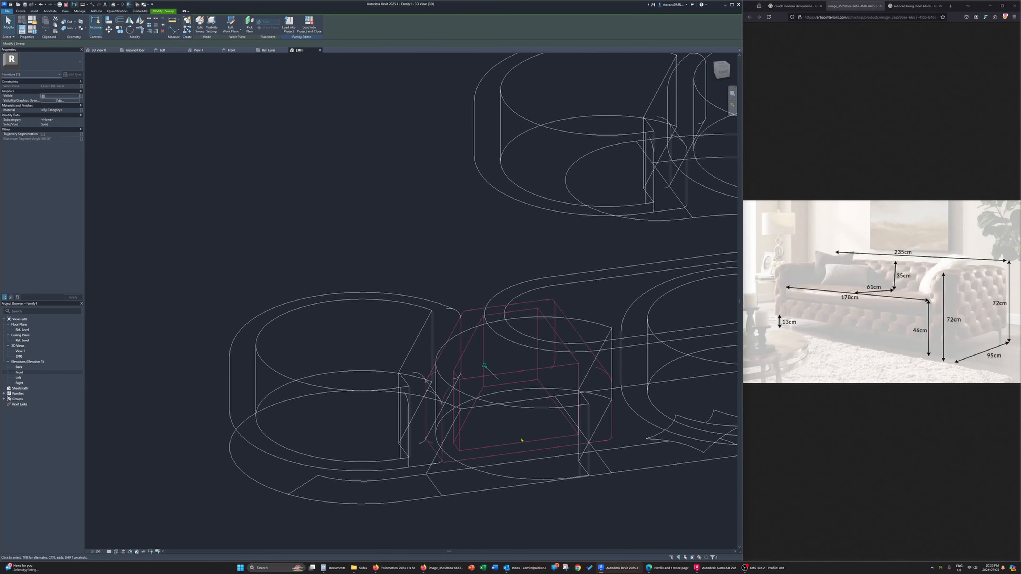
# Change the 3D view to the Shaded visual style
pyautogui.click(116, 551)
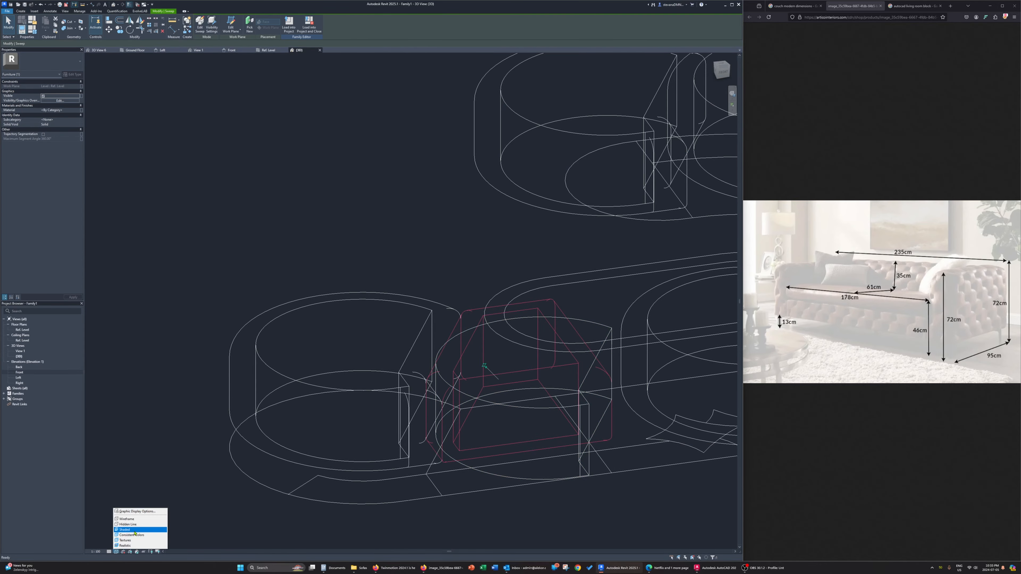
pyautogui.click(130, 530)
pyautogui.keyDown('shift'); pyautogui.moveTo(446, 454); pyautogui.dragTo(474, 471, button='middle'); pyautogui.keyUp('shift')
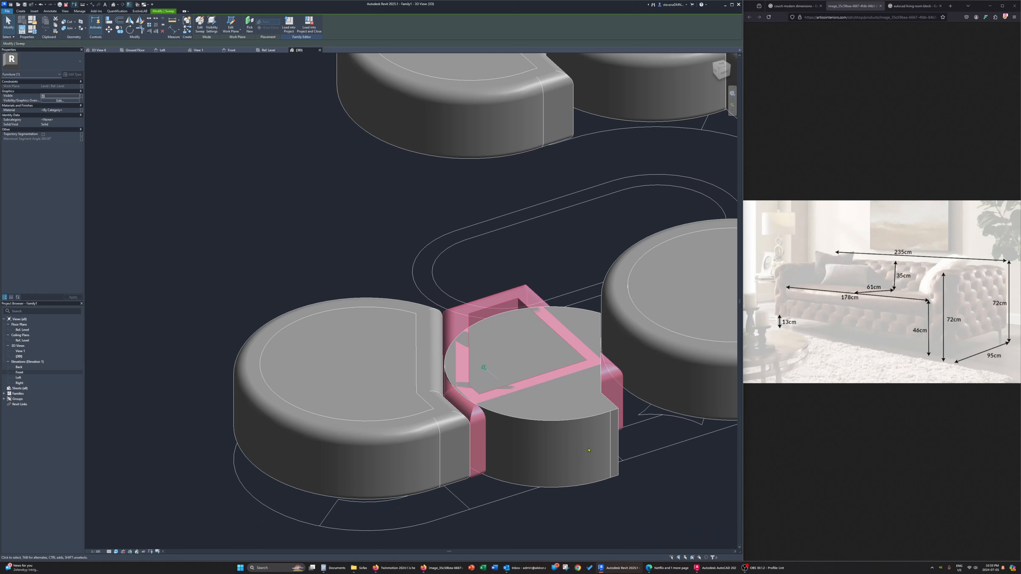
# Replace the first copy's inner extrusion outline with the inner edge loop of the reshaped frame and finish the extrusion
pyautogui.click(591, 417)
pyautogui.click(233, 25)
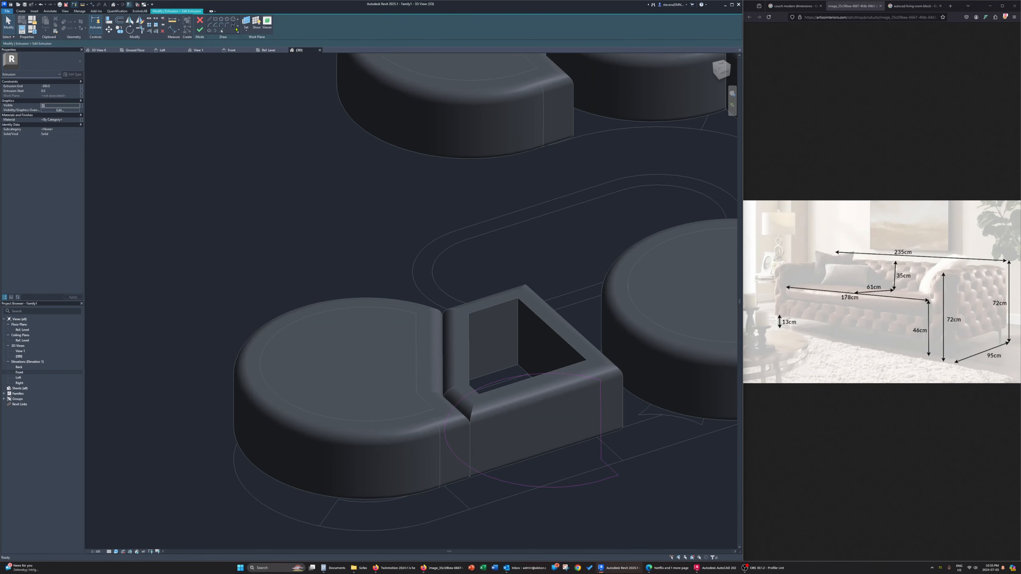
pyautogui.click(221, 31)
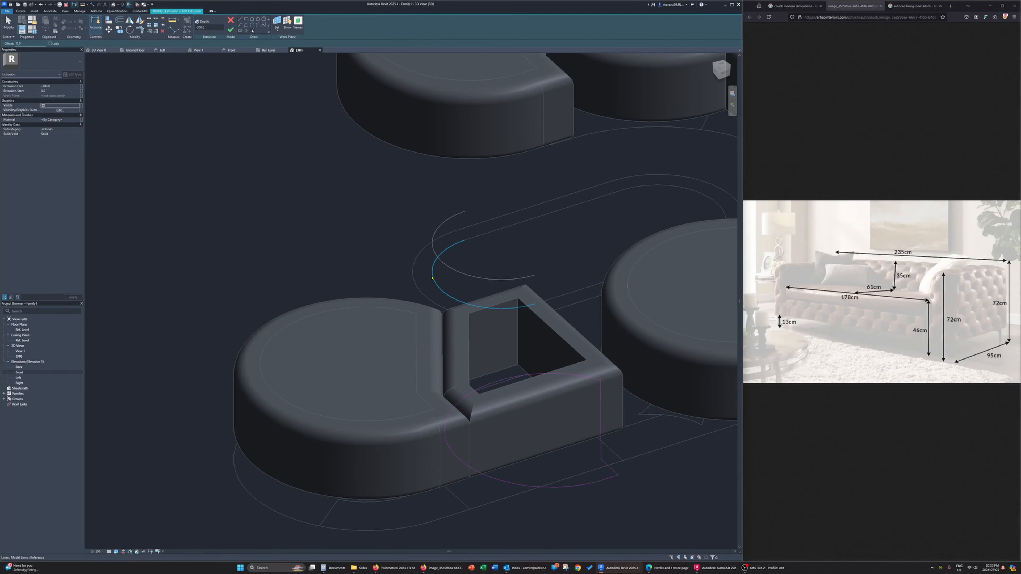
pyautogui.press('Tab')
pyautogui.click(469, 347)
pyautogui.press('Escape')
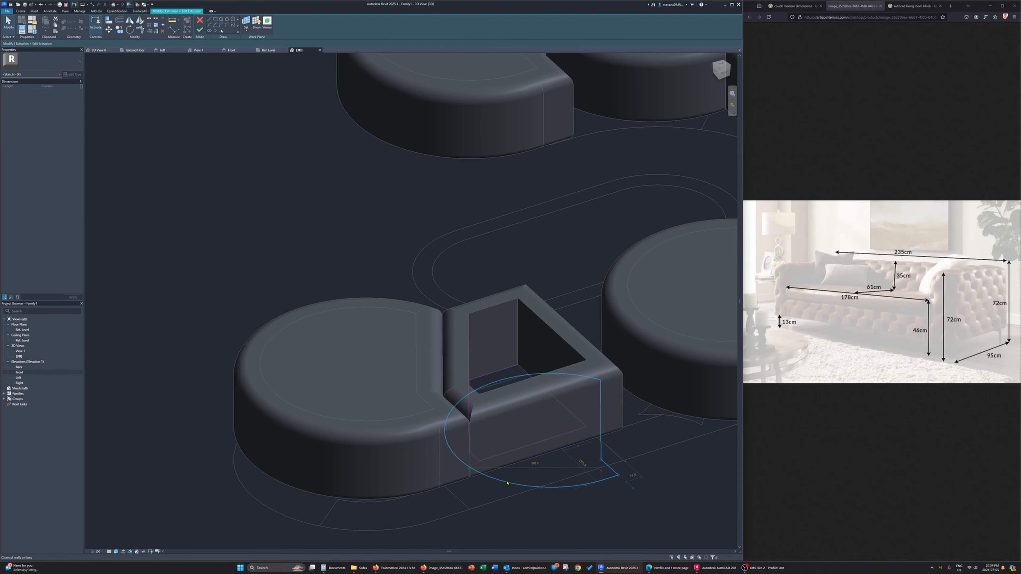
pyautogui.click(200, 29)
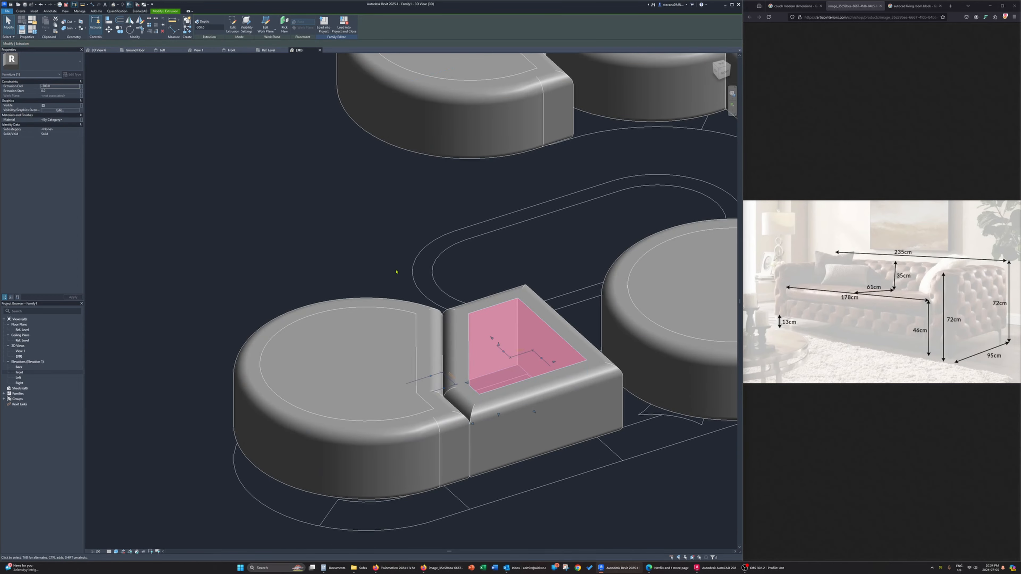
# Edit the second copy's frame sweep path in the Ref. Level plan and sketch a rectangle between the two plan divider lines
pyautogui.moveTo(399, 274)
pyautogui.keyDown('shift'); pyautogui.mouseDown(button='middle')
pyautogui.moveTo(446, 377)
pyautogui.moveTo(539, 406)
pyautogui.moveTo(716, 428)
pyautogui.mouseUp(button='middle'); pyautogui.keyUp('shift')
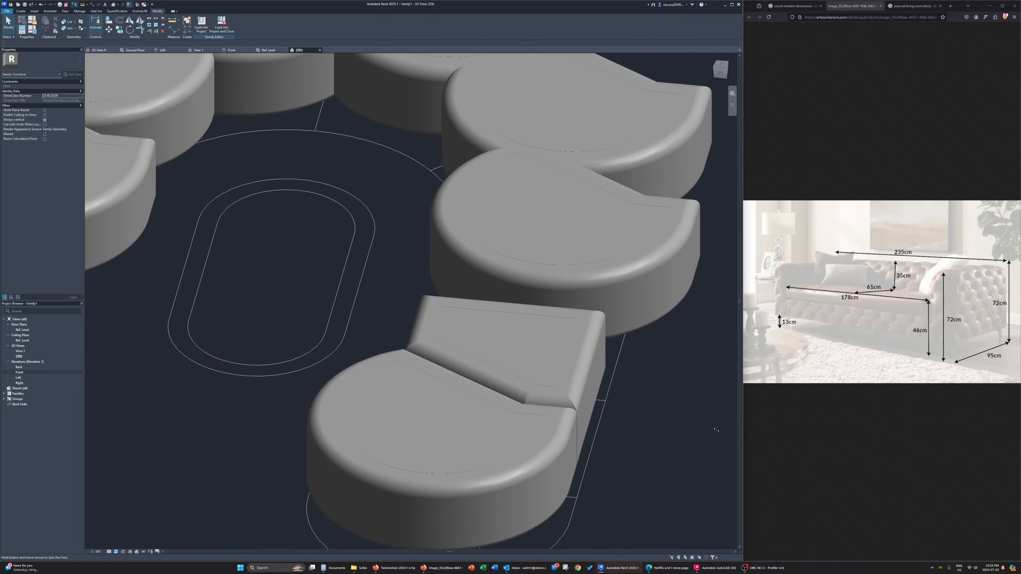
pyautogui.keyDown('shift'); pyautogui.moveTo(643, 432); pyautogui.dragTo(470, 321, button='middle'); pyautogui.keyUp('shift')
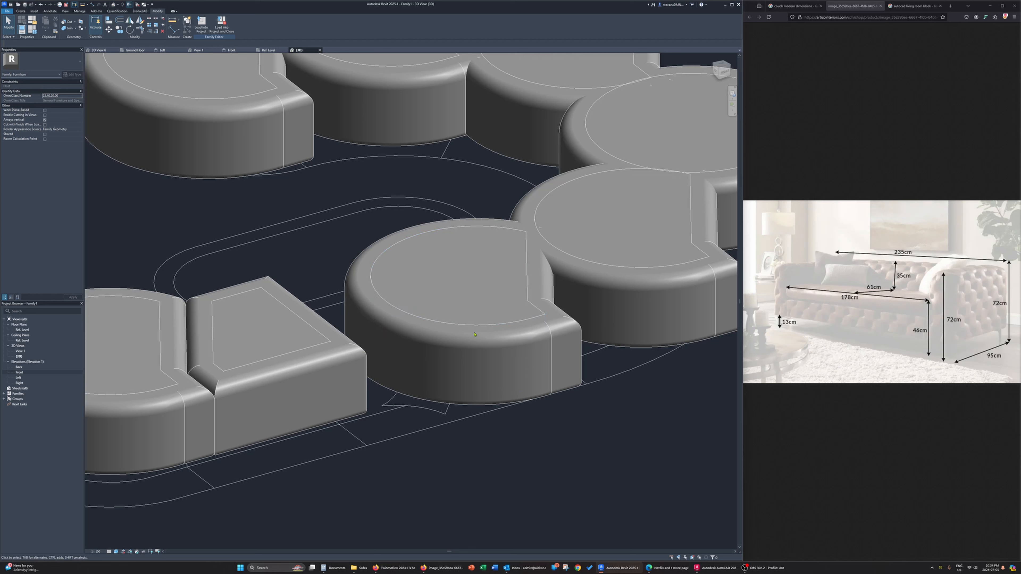
pyautogui.click(471, 320)
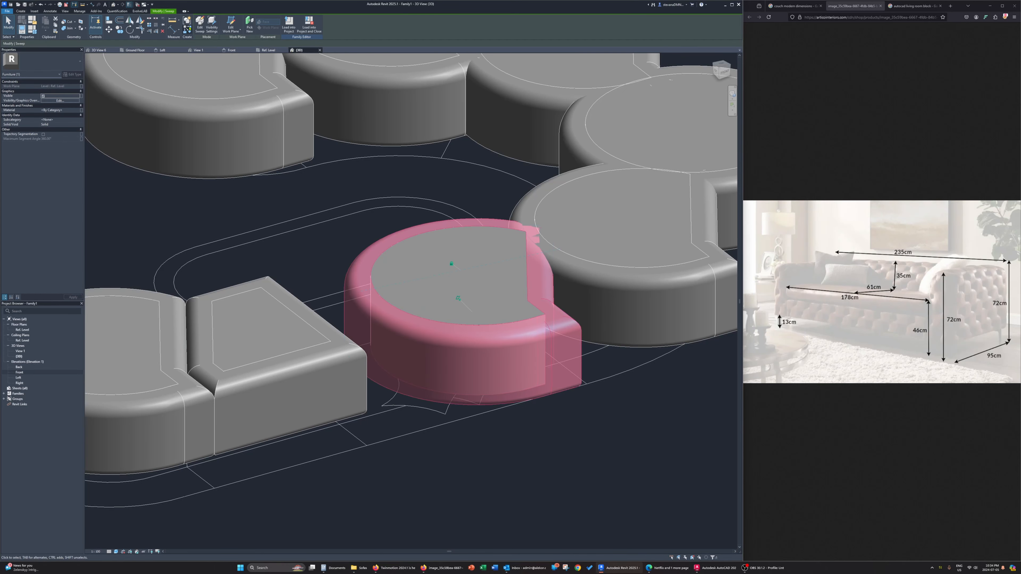
pyautogui.click(199, 24)
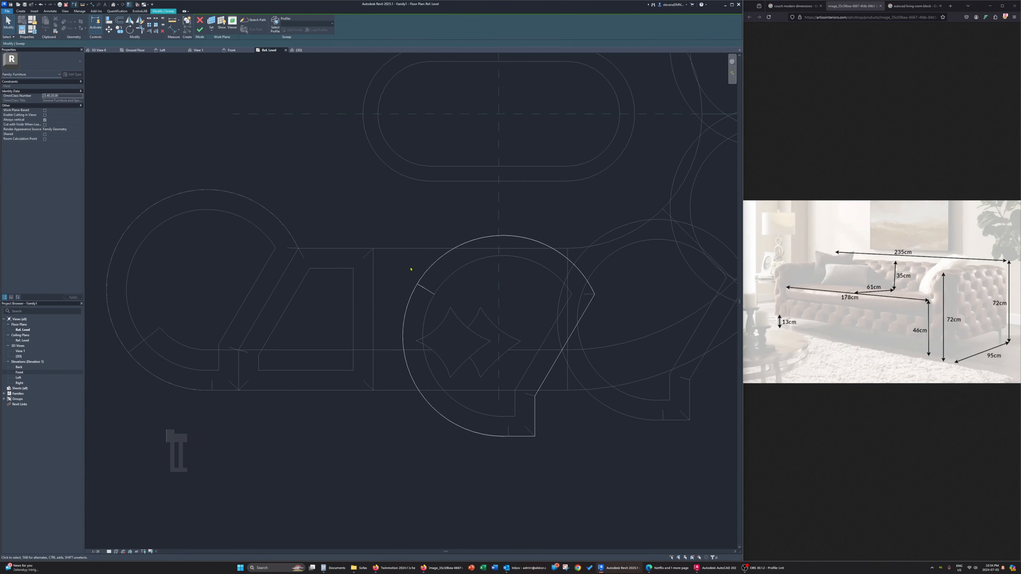
pyautogui.scroll(-2, 414, 277)
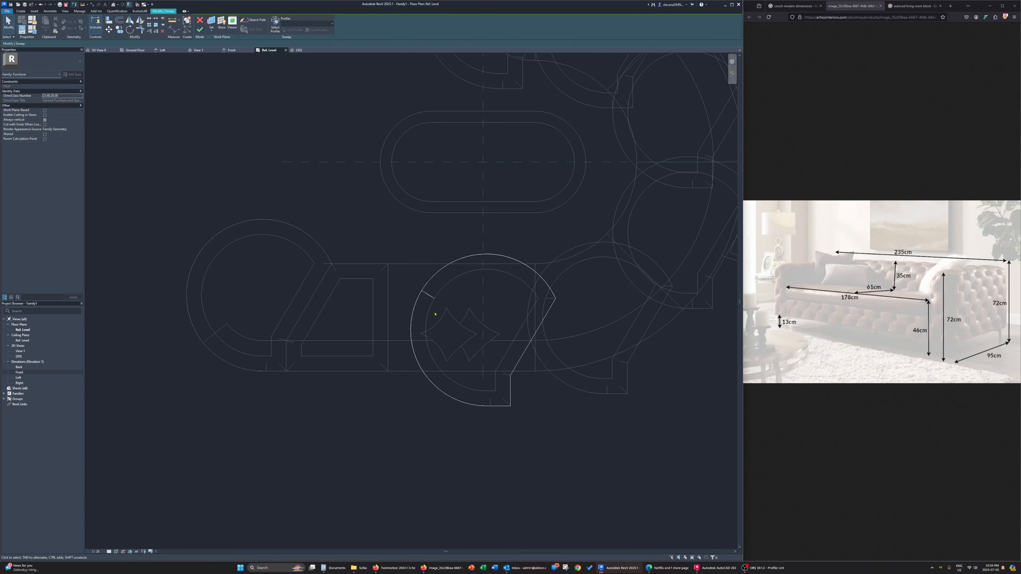
pyautogui.click(253, 19)
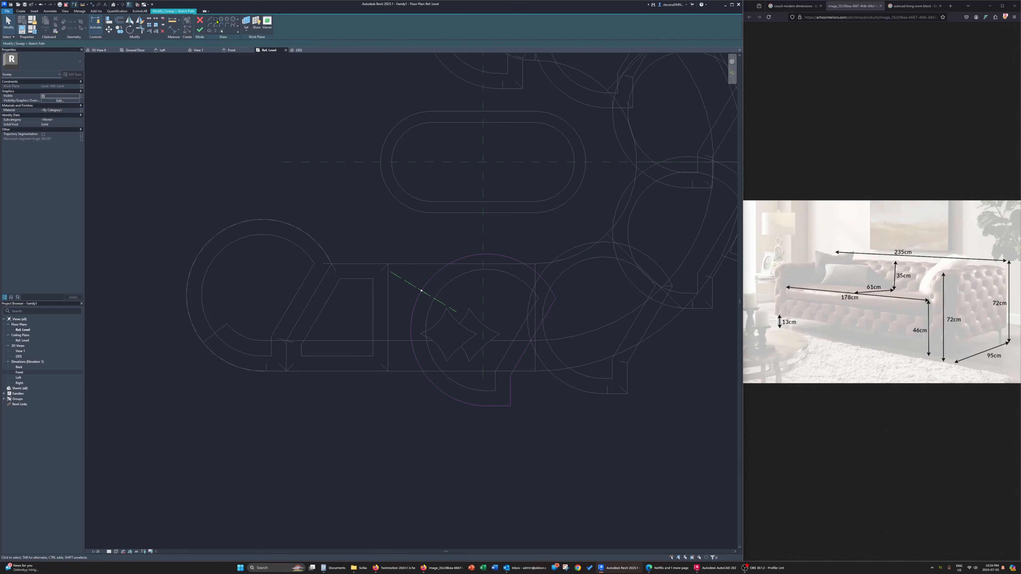
pyautogui.click(216, 20)
pyautogui.moveTo(380, 272); pyautogui.dragTo(368, 279, button='middle')
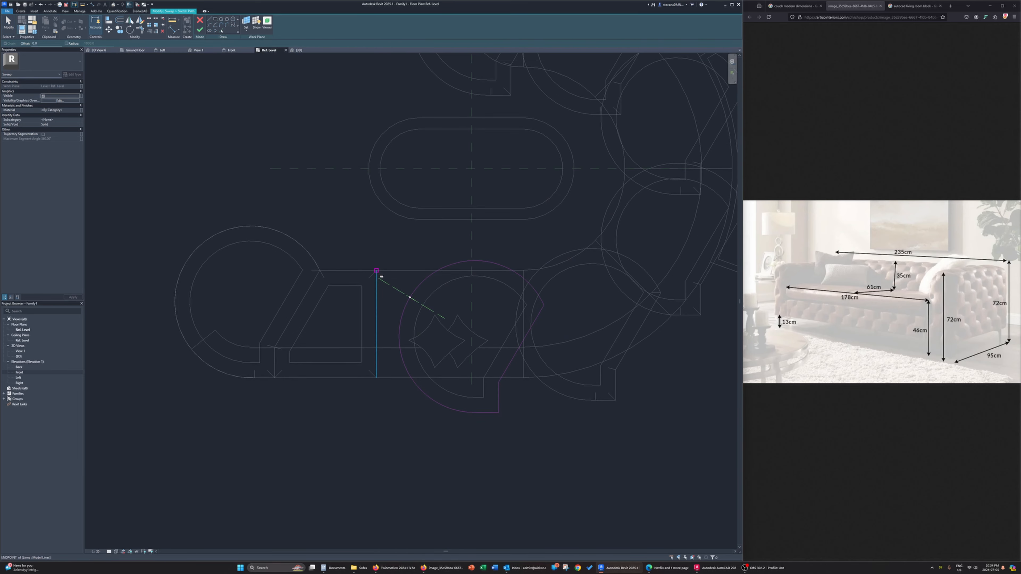
pyautogui.click(376, 270)
pyautogui.click(523, 378)
pyautogui.press('Escape')
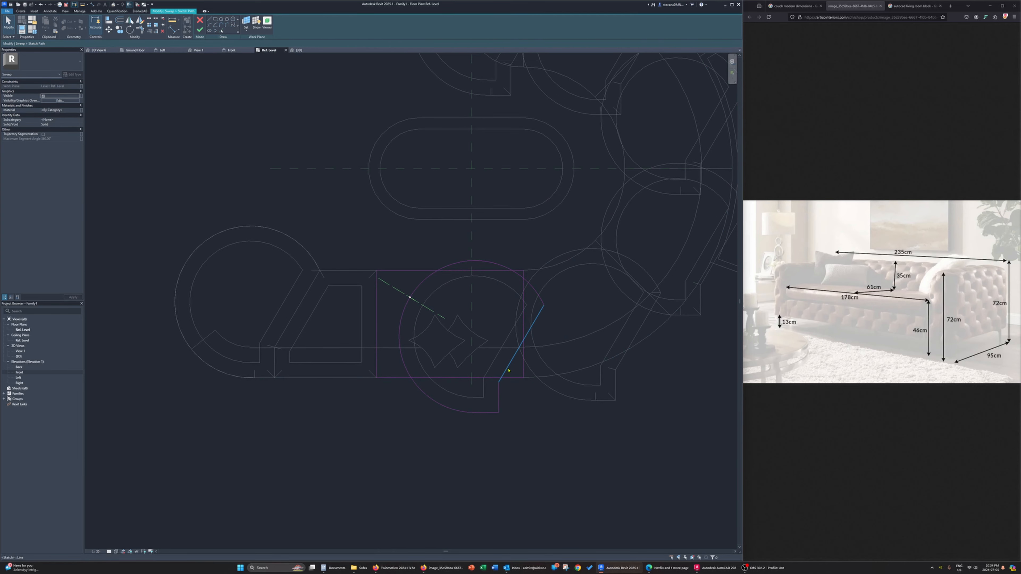
# Delete the second copy's old rounded outline from the path and finish the path sketch
pyautogui.press('Tab')
pyautogui.click(508, 370)
pyautogui.press('Delete')
pyautogui.click(199, 29)
# Edit the second copy's sweep profile in the 3D view and mirror it about the vertical reference plane without keeping the original
pyautogui.moveTo(264, 118); pyautogui.dragTo(304, 52, button='middle')
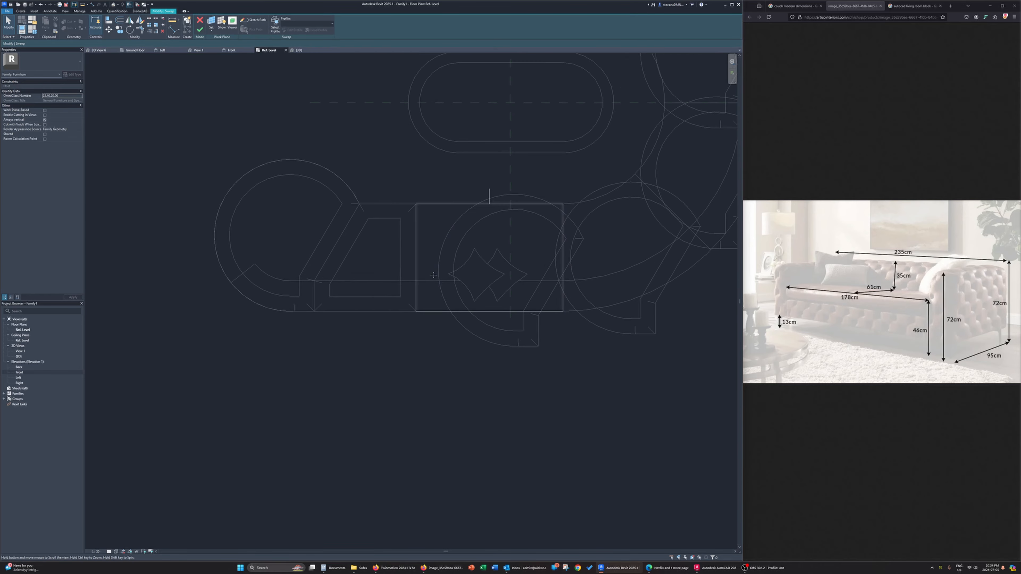
pyautogui.click(304, 52)
pyautogui.keyDown('shift'); pyautogui.moveTo(406, 309); pyautogui.dragTo(565, 258, button='middle'); pyautogui.keyUp('shift')
pyautogui.moveTo(185, 282); pyautogui.dragTo(279, 302, button='middle')
pyautogui.click(279, 303)
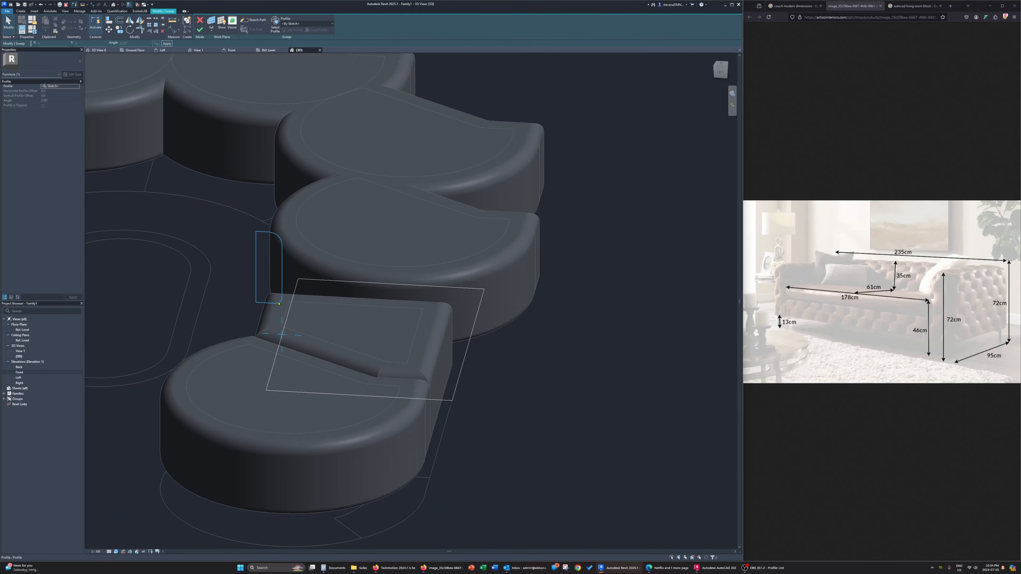
pyautogui.click(294, 29)
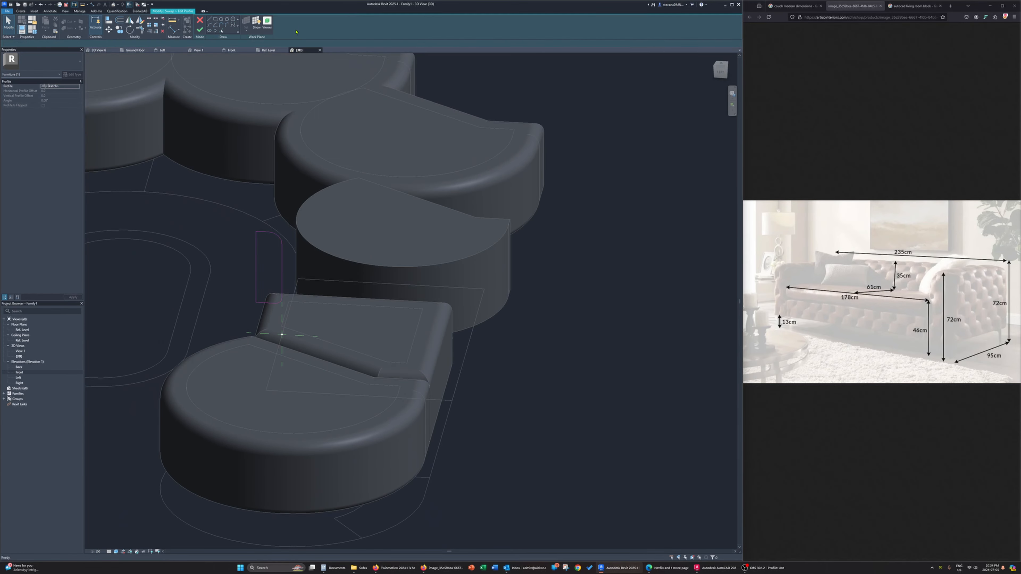
pyautogui.moveTo(218, 206); pyautogui.dragTo(281, 307)
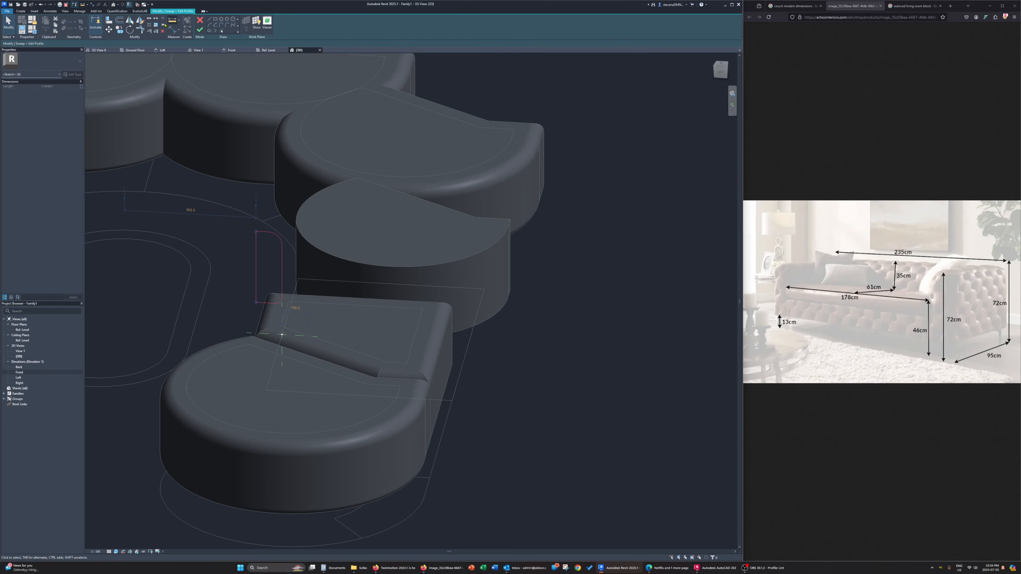
pyautogui.click(130, 21)
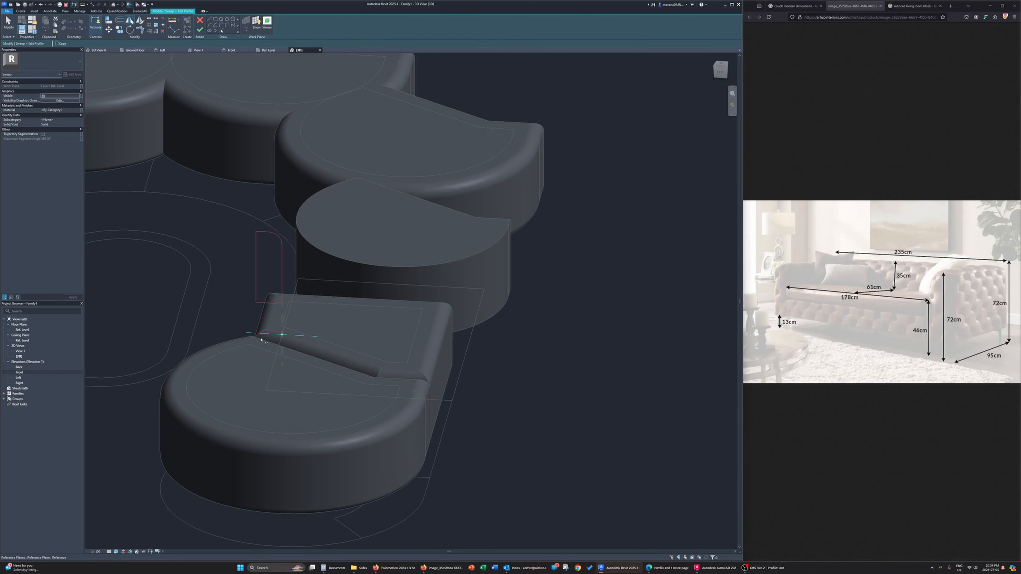
pyautogui.click(282, 353)
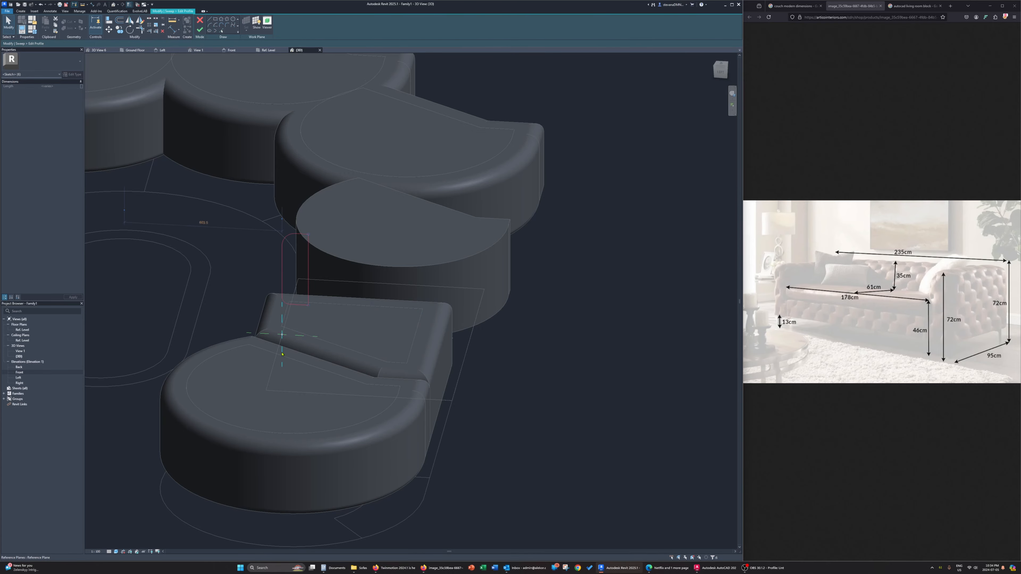
# Finish the mirrored profile and the rectangular frame sweep, removing the conflicting constraints
pyautogui.keyDown('shift'); pyautogui.moveTo(282, 353); pyautogui.dragTo(167, 66, button='middle'); pyautogui.keyUp('shift')
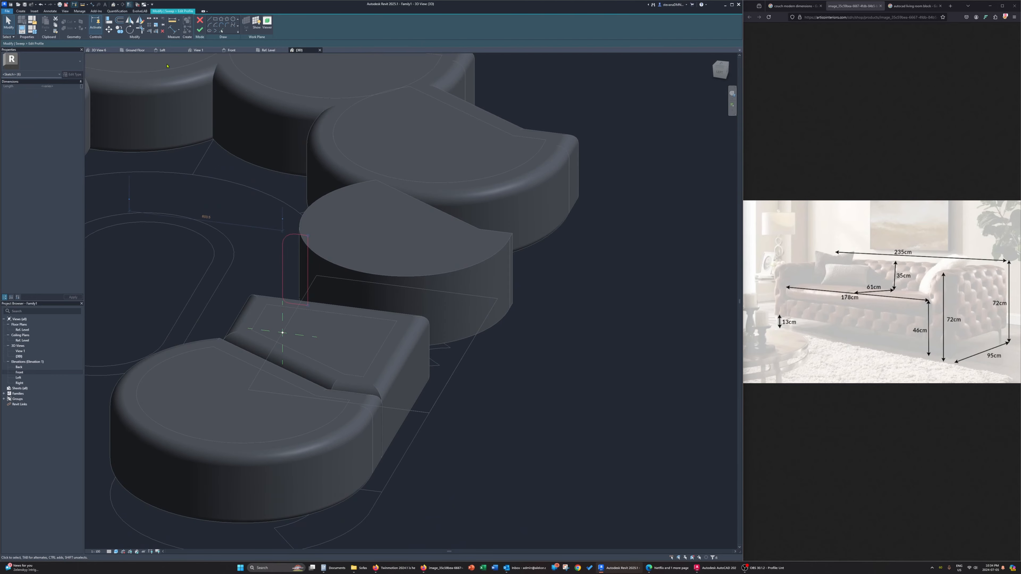
pyautogui.click(199, 30)
pyautogui.click(199, 30)
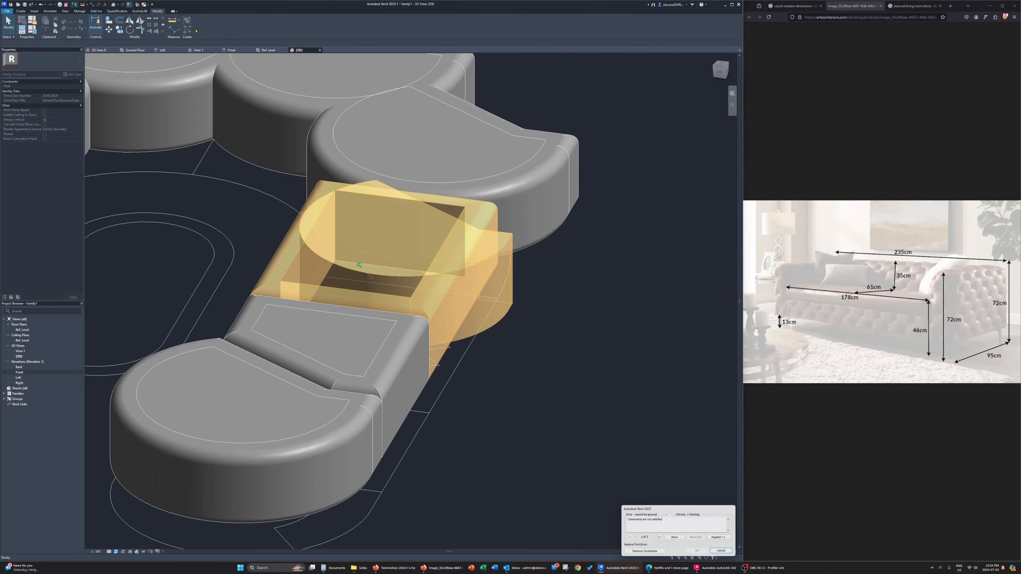
pyautogui.click(643, 552)
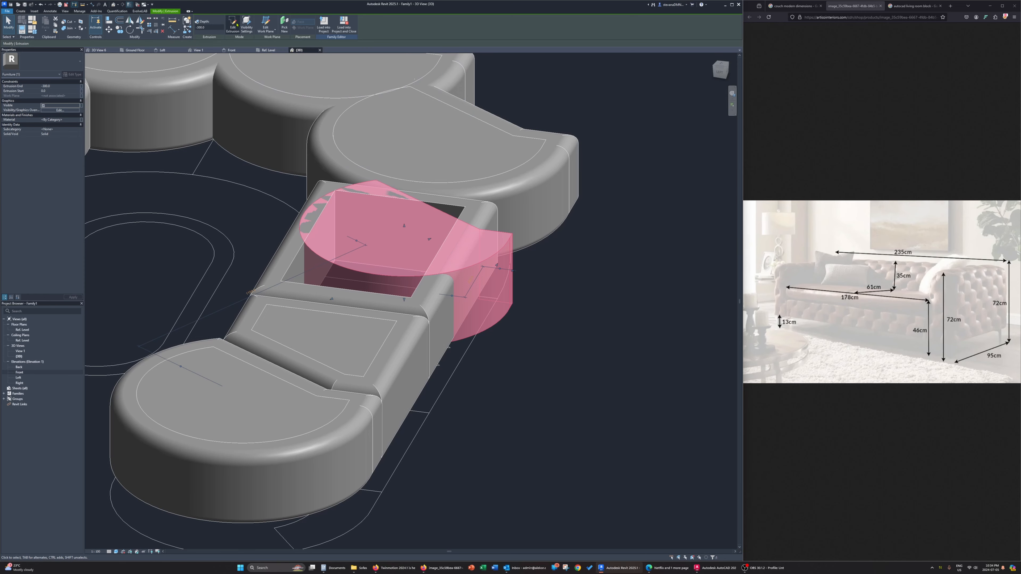
# Replace the second copy's inner extrusion outline with the rectangular frame's inner edge loop and finish the extrusion
pyautogui.click(233, 25)
pyautogui.click(222, 33)
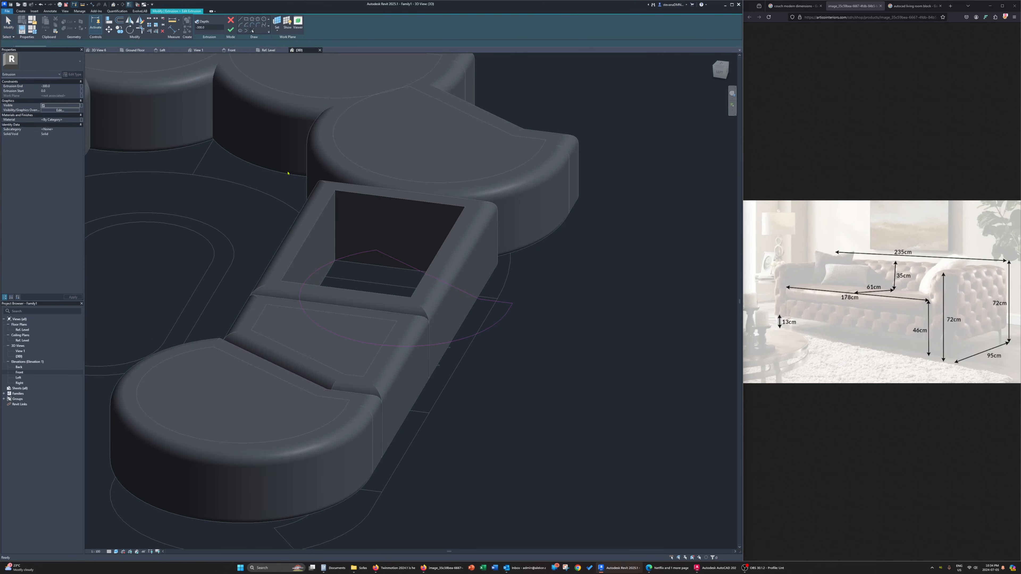
pyautogui.press('Tab')
pyautogui.click(313, 234)
pyautogui.press('Escape')
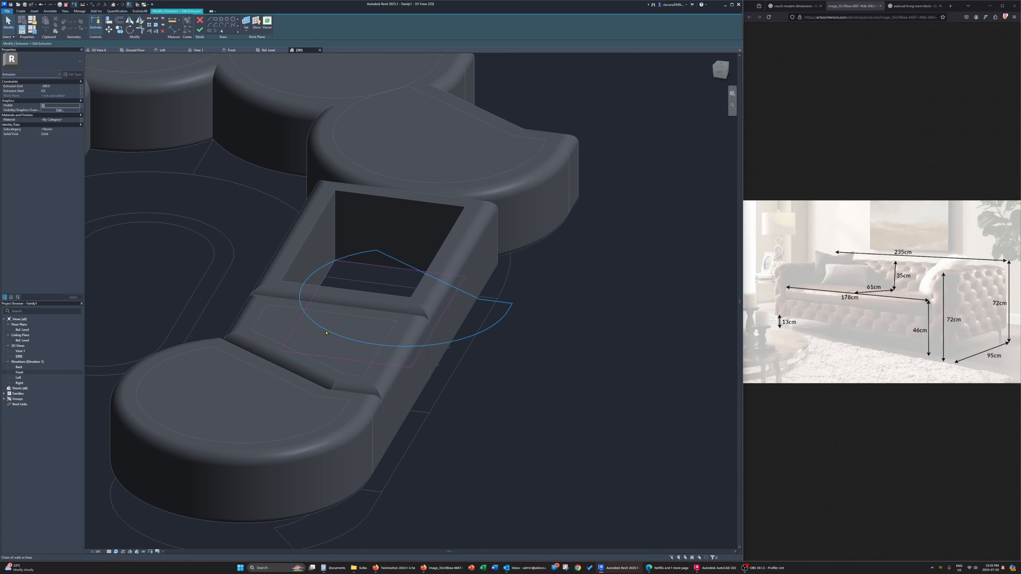
pyautogui.click(199, 30)
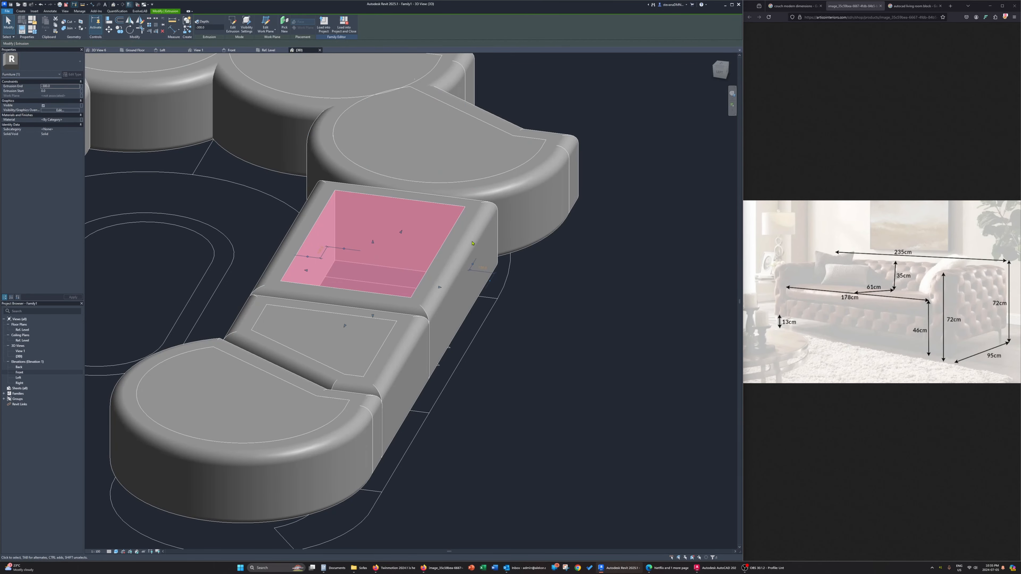
pyautogui.click(535, 323)
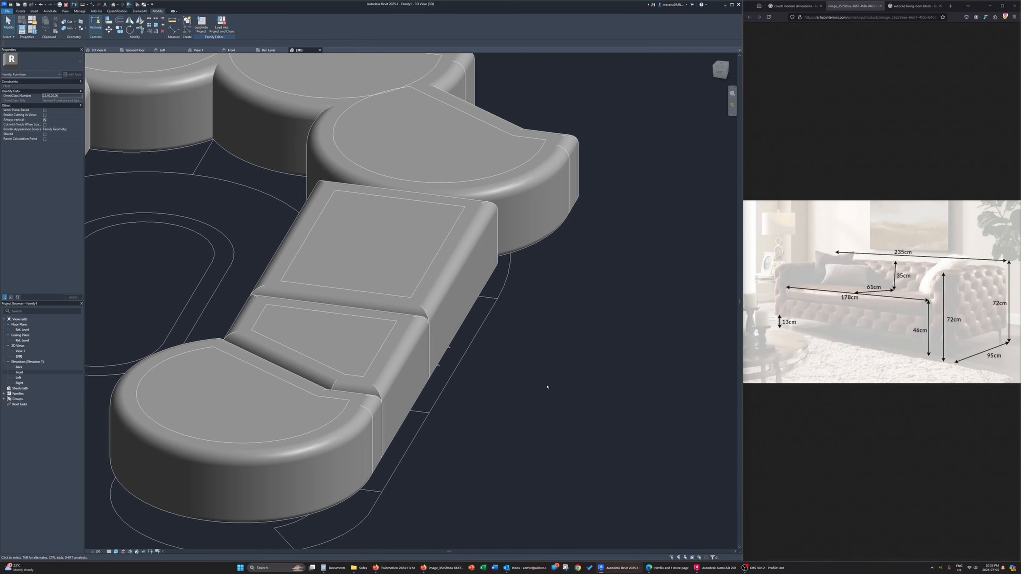
# Edit the third copy's sweep path in the Ref. Level plan, picking the plan lines that bound the curved segment beside the rectangular one
pyautogui.keyDown('shift'); pyautogui.moveTo(547, 387); pyautogui.dragTo(504, 313, button='middle'); pyautogui.keyUp('shift')
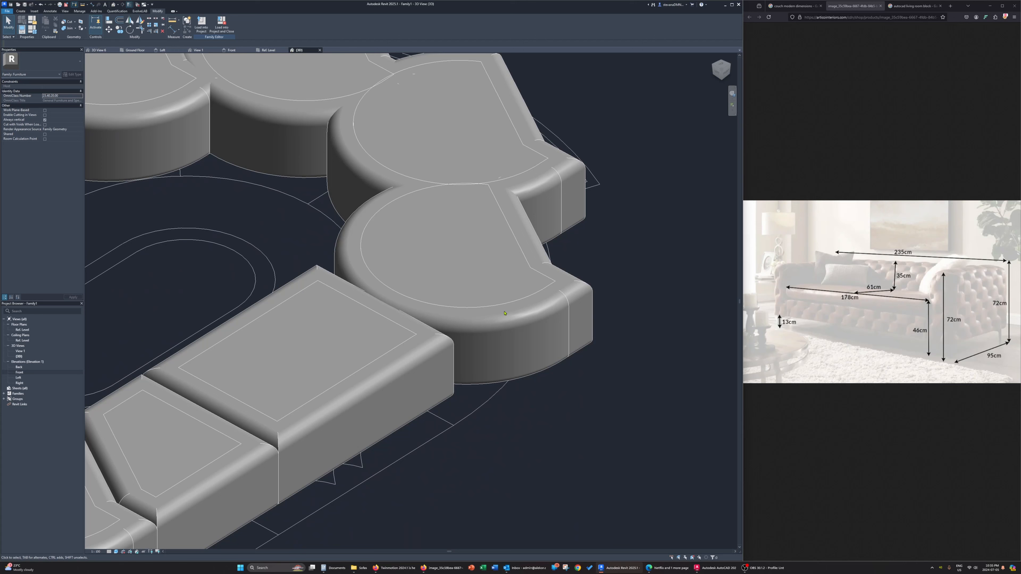
pyautogui.click(583, 281)
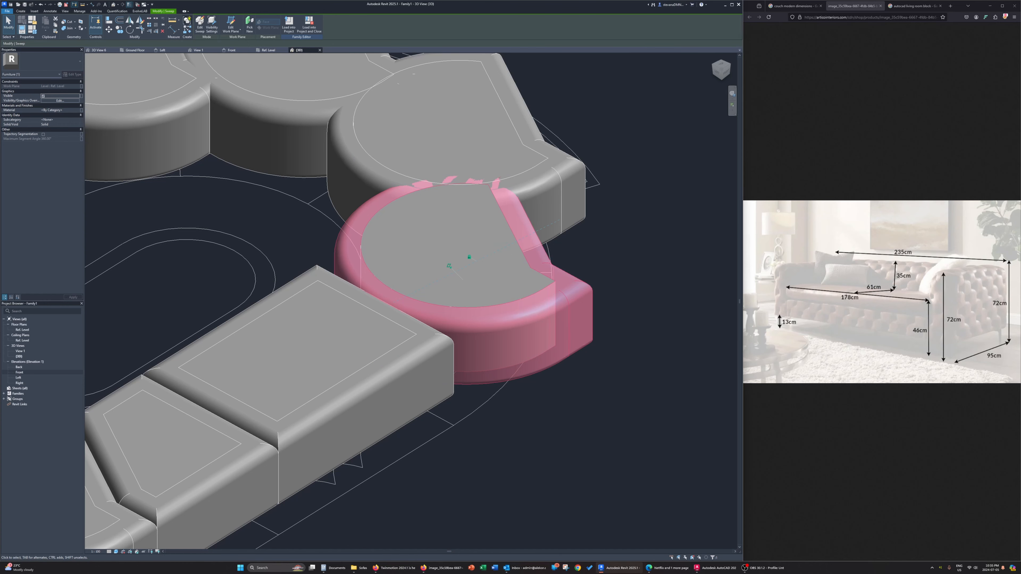
pyautogui.click(199, 25)
pyautogui.click(267, 50)
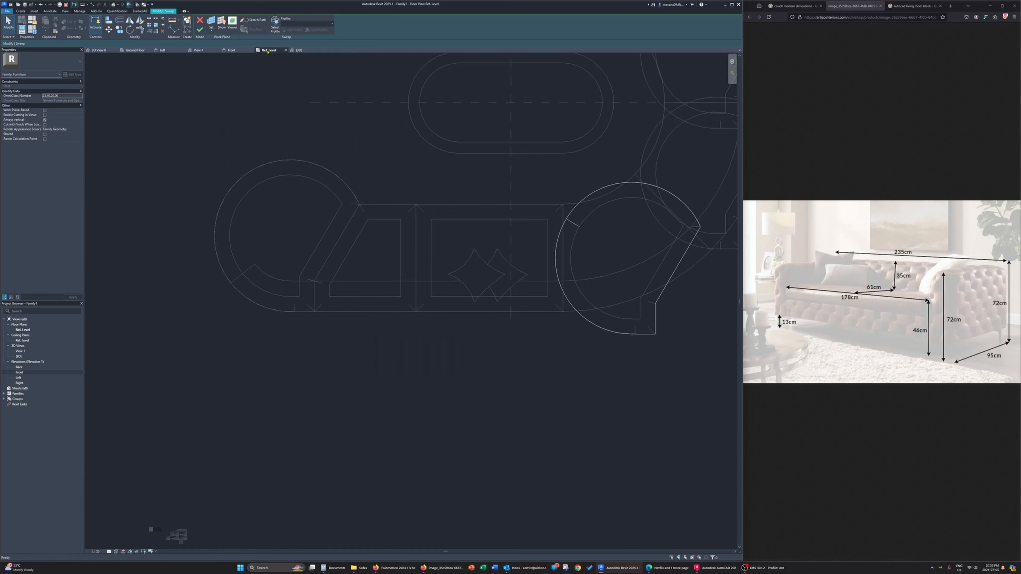
pyautogui.click(253, 20)
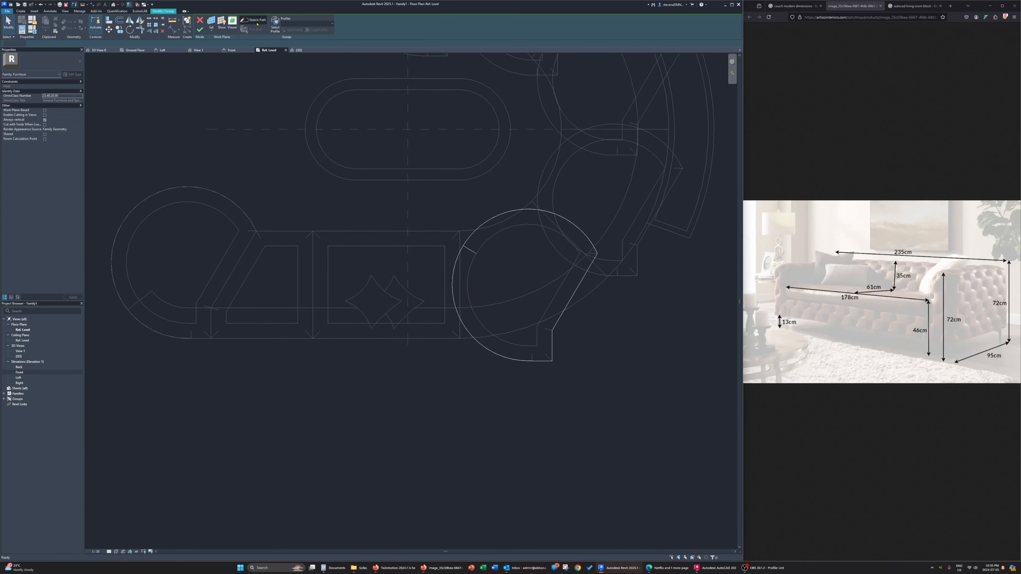
pyautogui.click(223, 32)
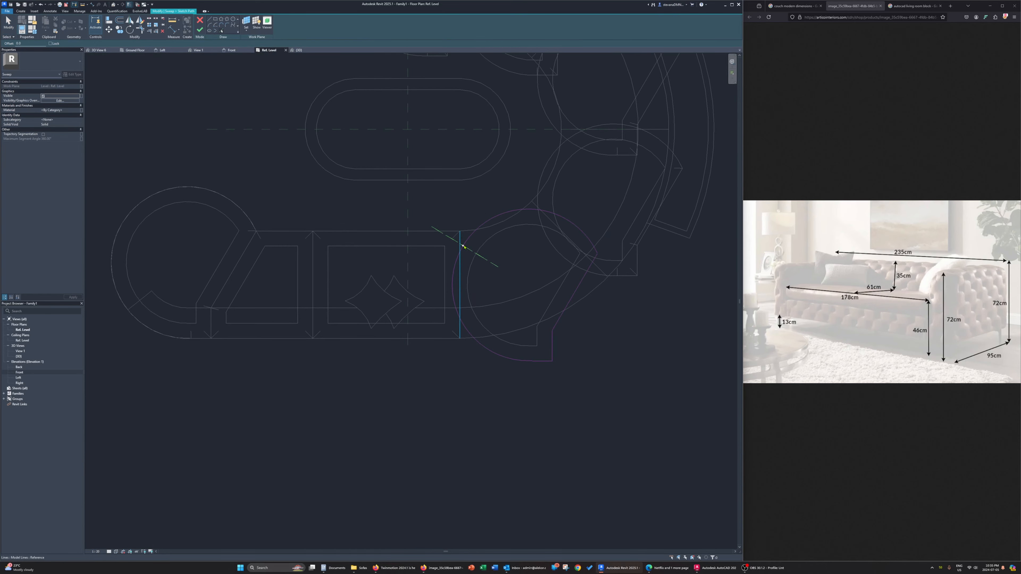
pyautogui.click(460, 252)
pyautogui.click(502, 219)
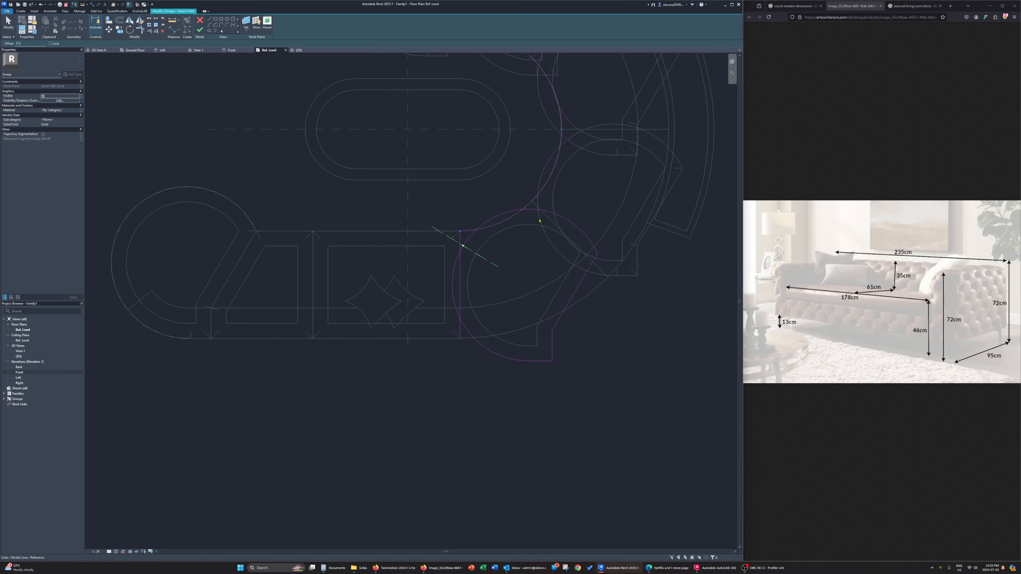
pyautogui.click(573, 243)
# Trim the picked lines into a closed curved-segment loop, delete the third copy's old rounded outline and finish the path
pyautogui.press('Escape')
pyautogui.press('t')
pyautogui.press('r')
pyautogui.click(460, 331)
pyautogui.click(543, 213)
pyautogui.click(513, 216)
pyautogui.press('Escape')
pyautogui.press('Tab')
pyautogui.click(534, 211)
pyautogui.press('Delete')
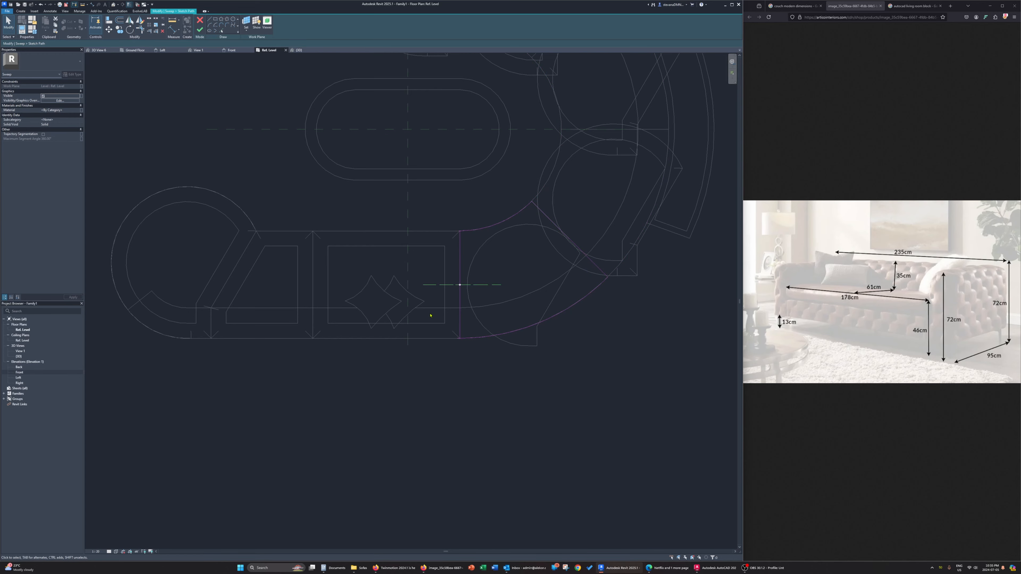
pyautogui.click(199, 29)
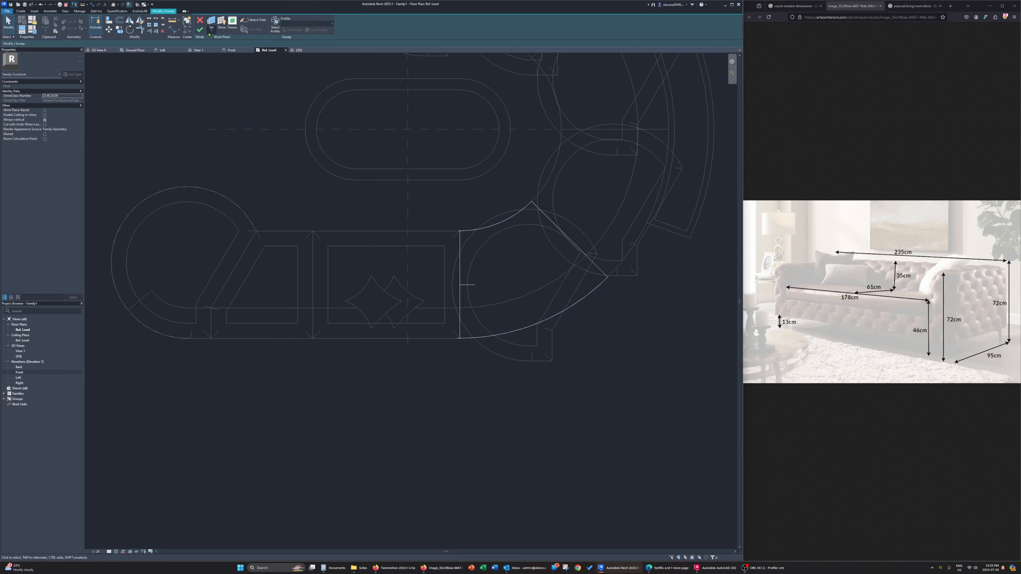
# Finish the third copy's reshaped frame sweep in the 3D view, removing the conflicting constraints
pyautogui.click(302, 51)
pyautogui.keyDown('shift'); pyautogui.moveTo(394, 247); pyautogui.dragTo(307, 247, button='middle'); pyautogui.keyUp('shift')
pyautogui.click(202, 31)
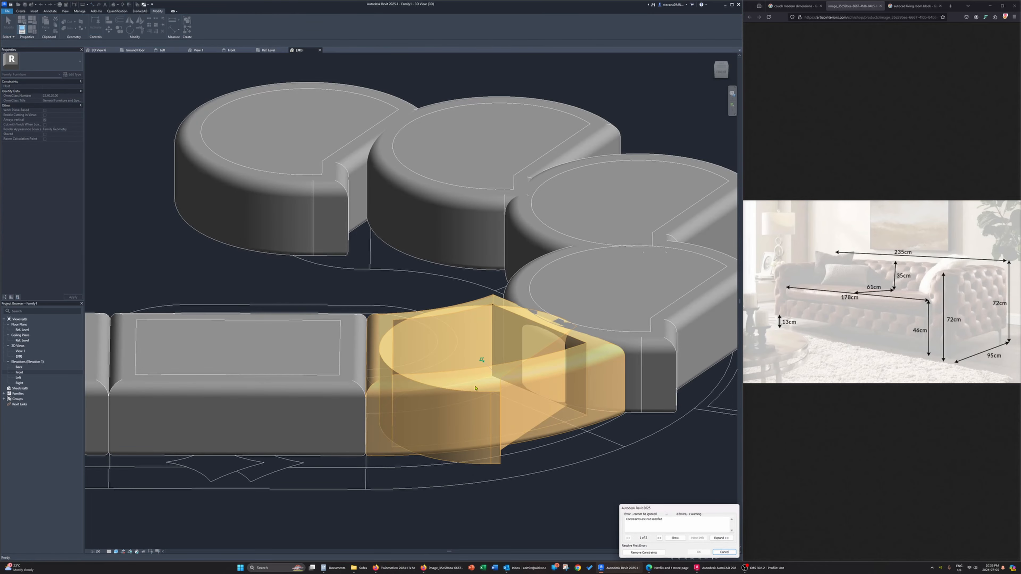
pyautogui.click(659, 551)
# Replace the third copy's inner extrusion outline with the curved frame's inner edge loop and finish the extrusion
pyautogui.keyDown('shift'); pyautogui.moveTo(502, 382); pyautogui.dragTo(356, 70, button='middle'); pyautogui.keyUp('shift')
pyautogui.click(535, 439)
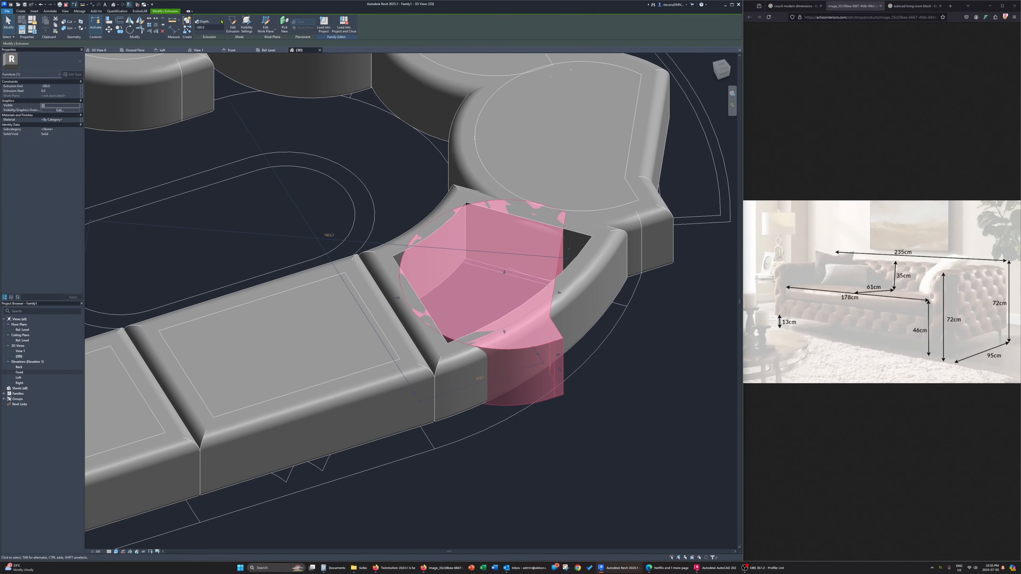
pyautogui.click(232, 23)
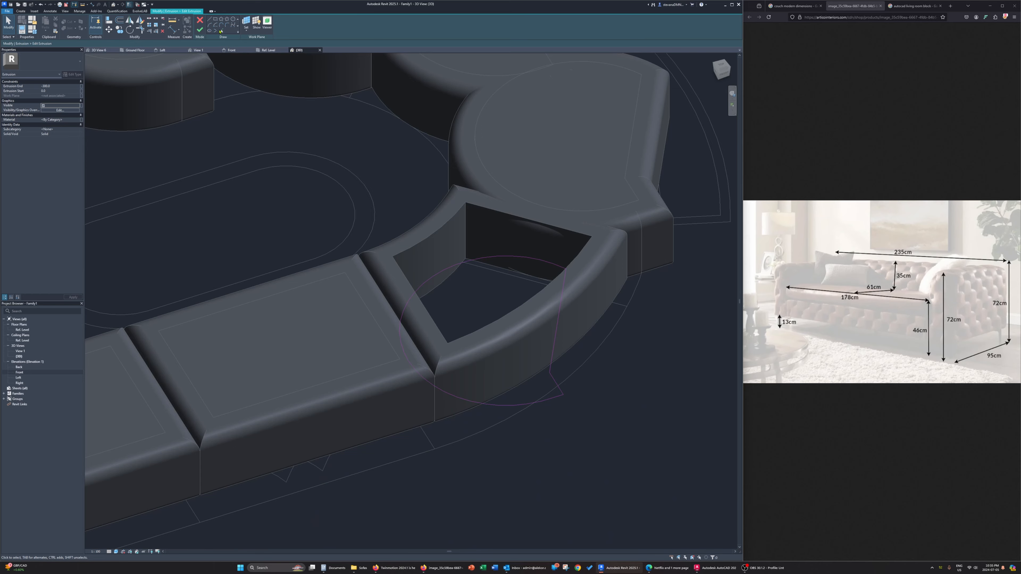
pyautogui.click(221, 32)
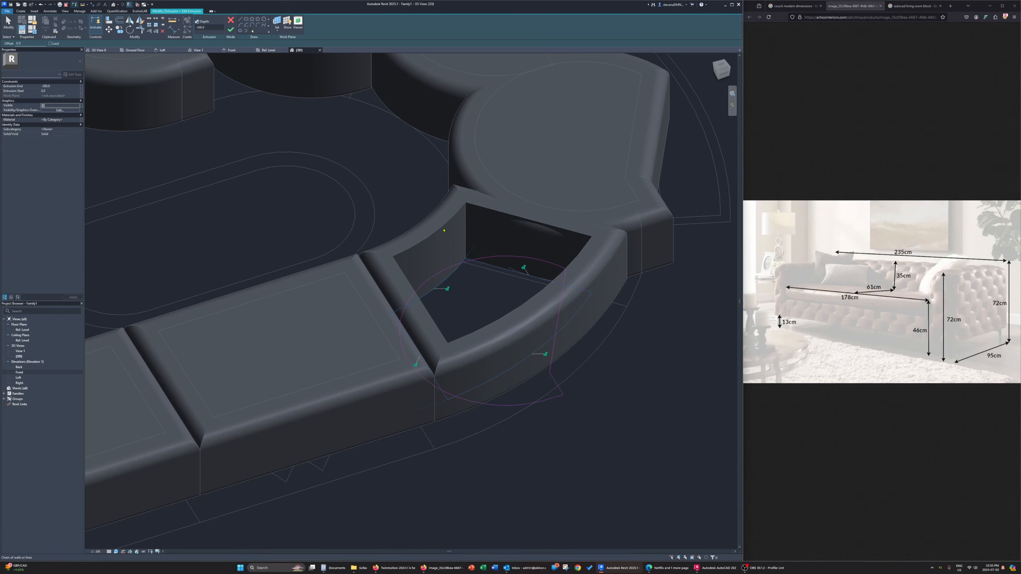
pyautogui.press('Escape')
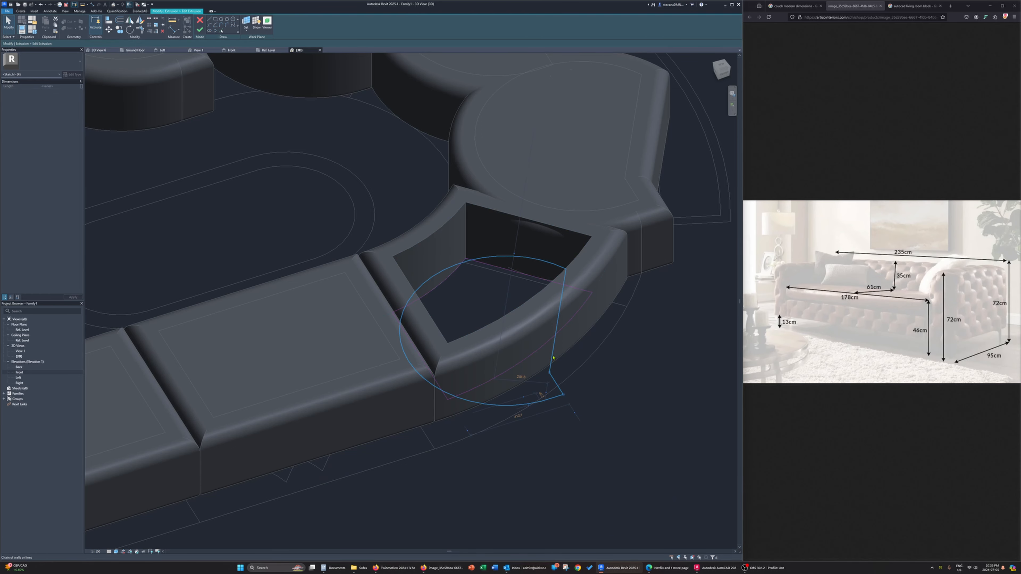
pyautogui.click(202, 29)
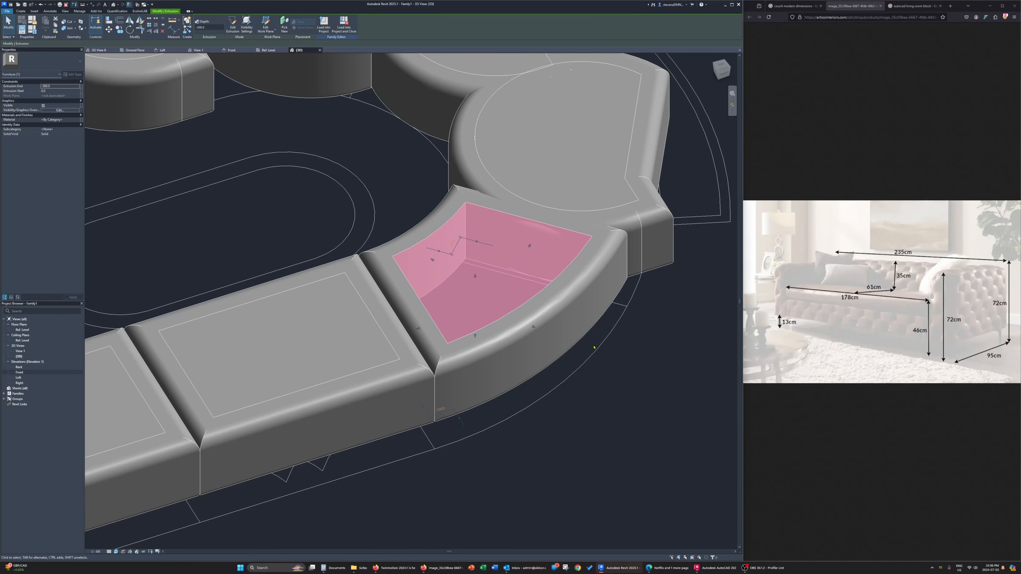
# Edit the fourth copy's sweep path in the Ref. Level plan, picking the next curved segment's boundary lines and trimming them into a closed loop
pyautogui.keyDown('shift'); pyautogui.moveTo(594, 346); pyautogui.dragTo(509, 390, button='middle'); pyautogui.keyUp('shift')
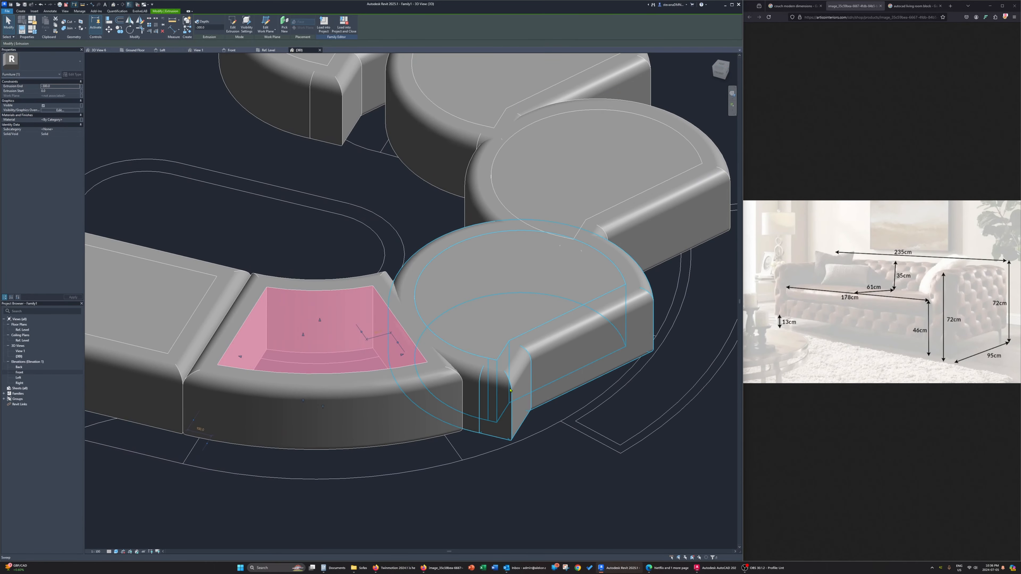
pyautogui.click(509, 390)
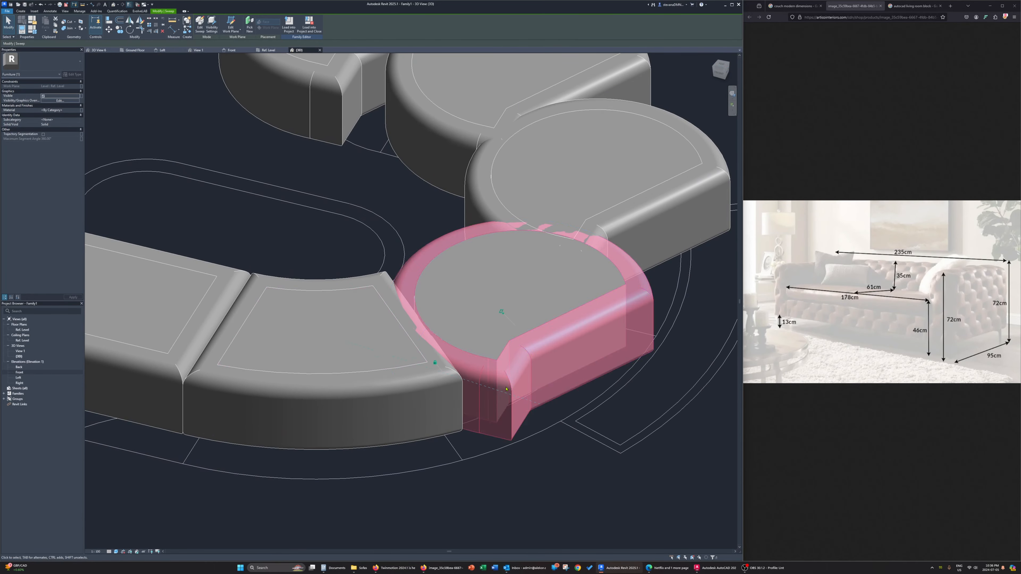
pyautogui.click(200, 27)
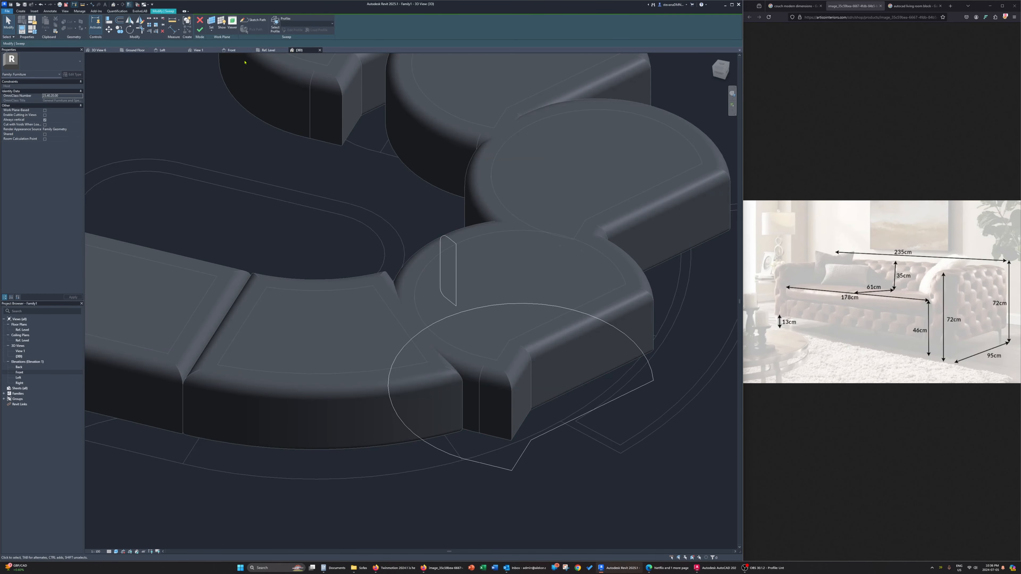
pyautogui.click(264, 51)
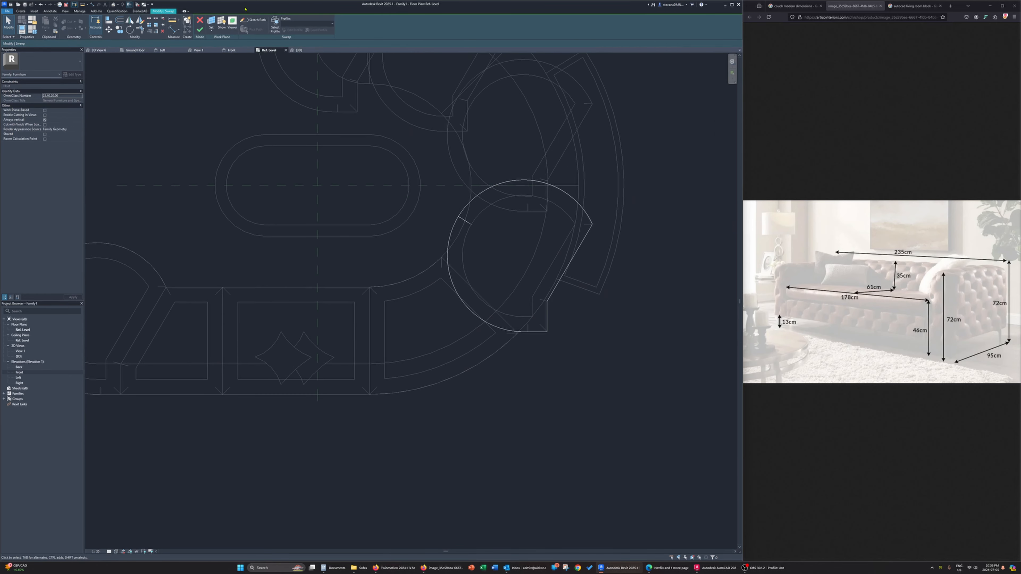
pyautogui.click(252, 20)
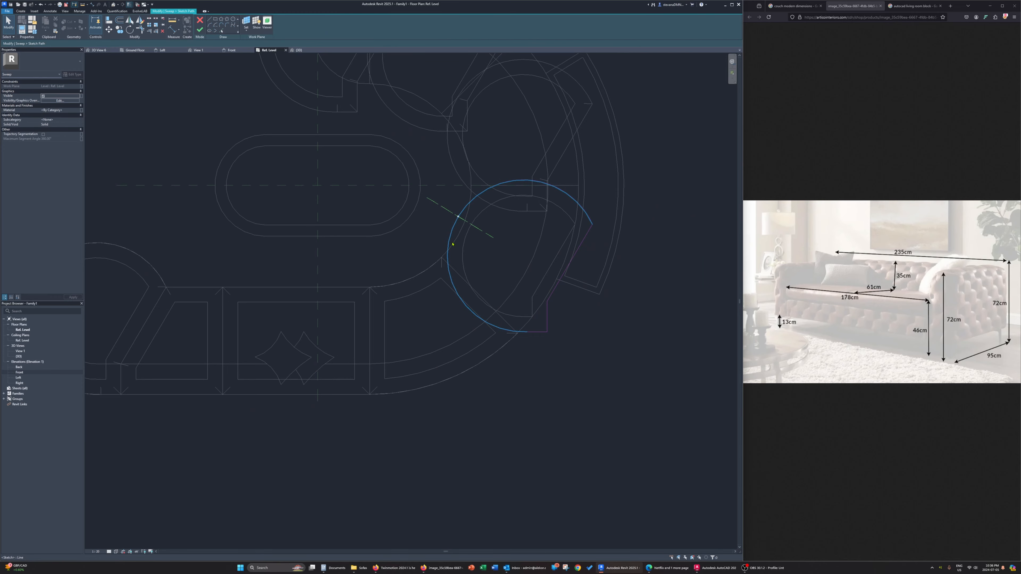
pyautogui.click(221, 31)
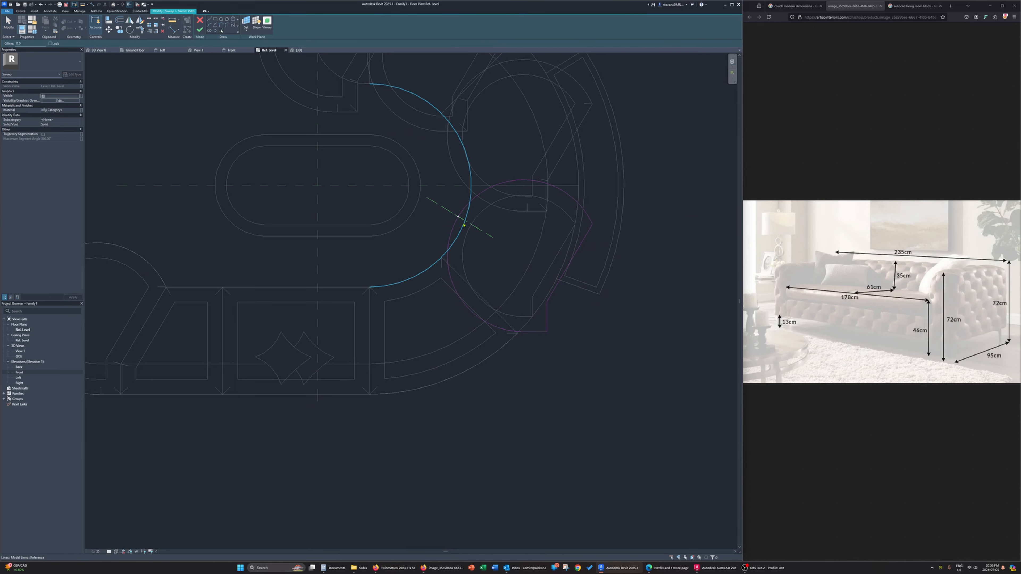
pyautogui.moveTo(466, 295); pyautogui.dragTo(421, 389, button='middle')
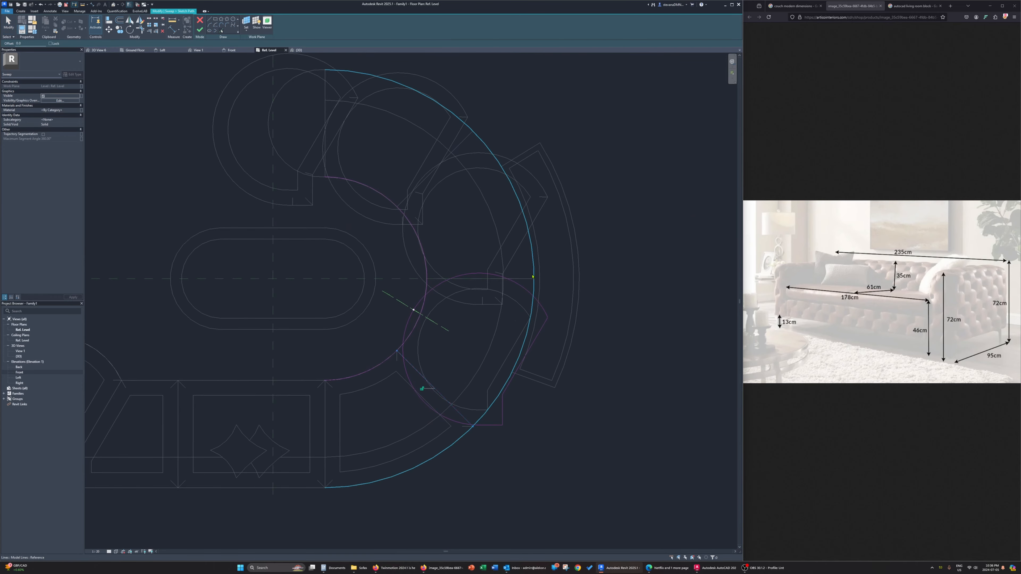
pyautogui.click(528, 281)
pyautogui.click(533, 310)
pyautogui.press('Escape')
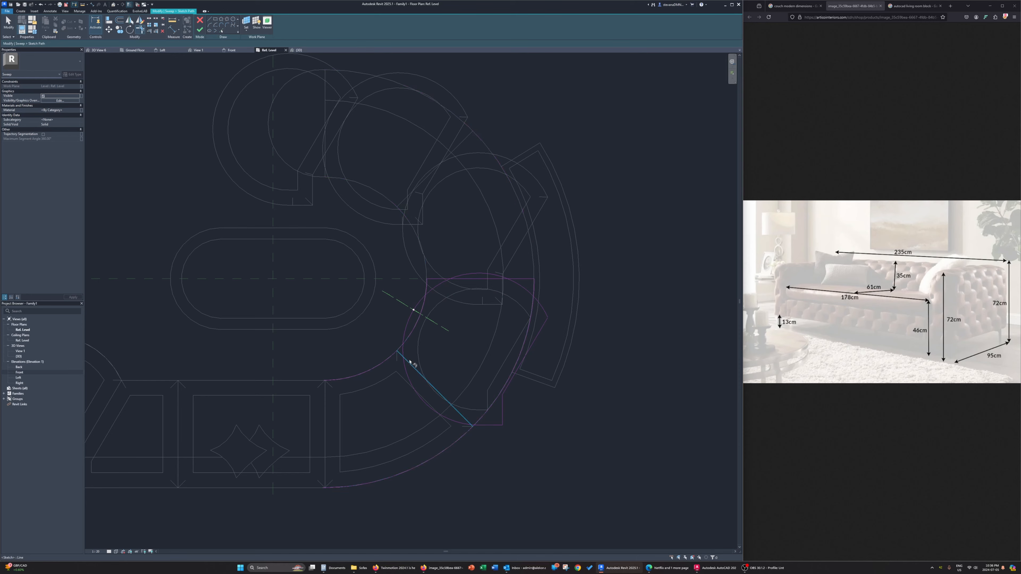
# Delete the fourth copy's old rounded outline from the path sketch
pyautogui.press('Tab')
pyautogui.click(490, 424)
pyautogui.rightClick(490, 426)
pyautogui.click(590, 409)
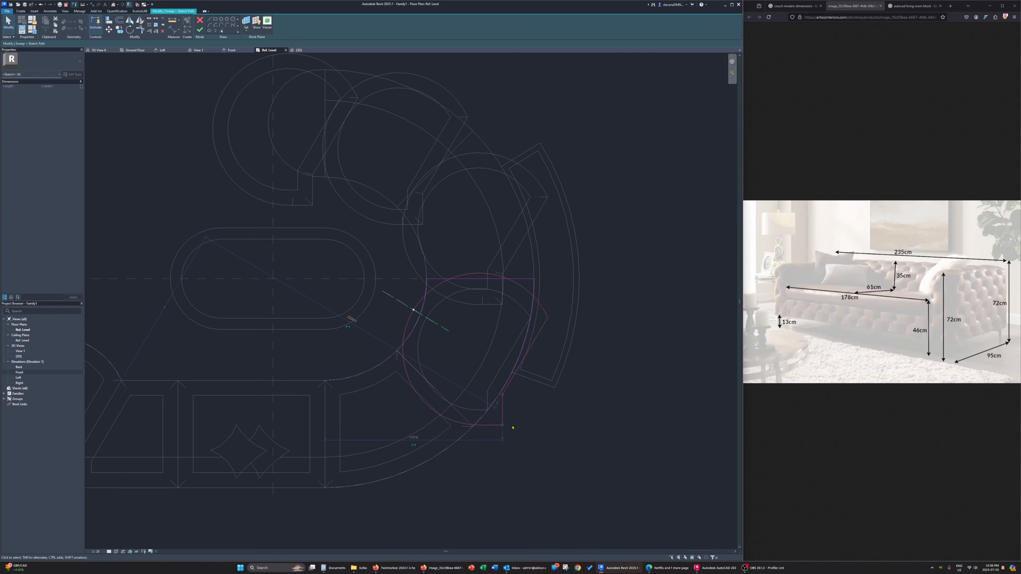
pyautogui.press('Delete')
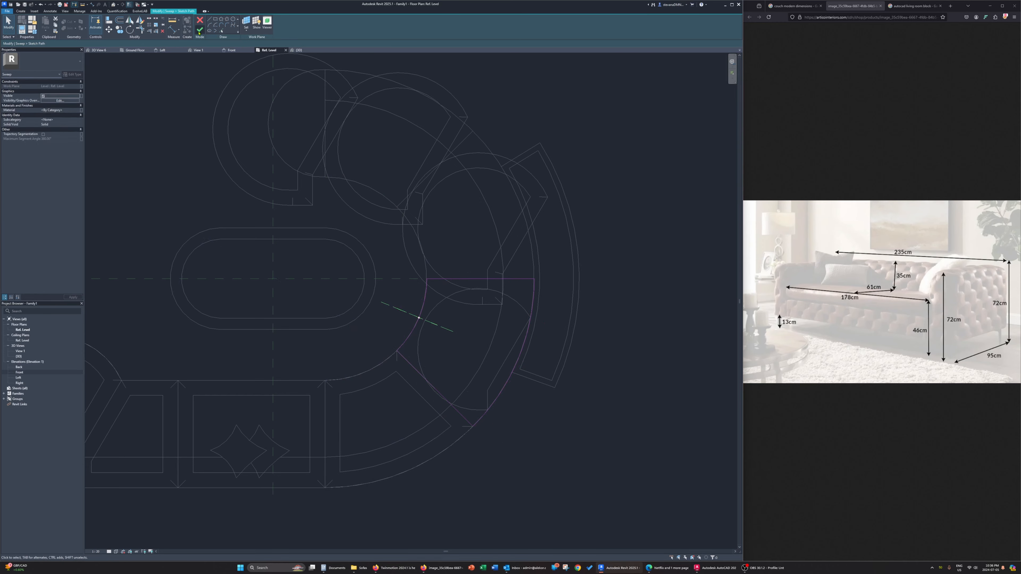
# Finish the fourth copy's path sketch and frame sweep, removing the conflicting constraints
pyautogui.click(199, 29)
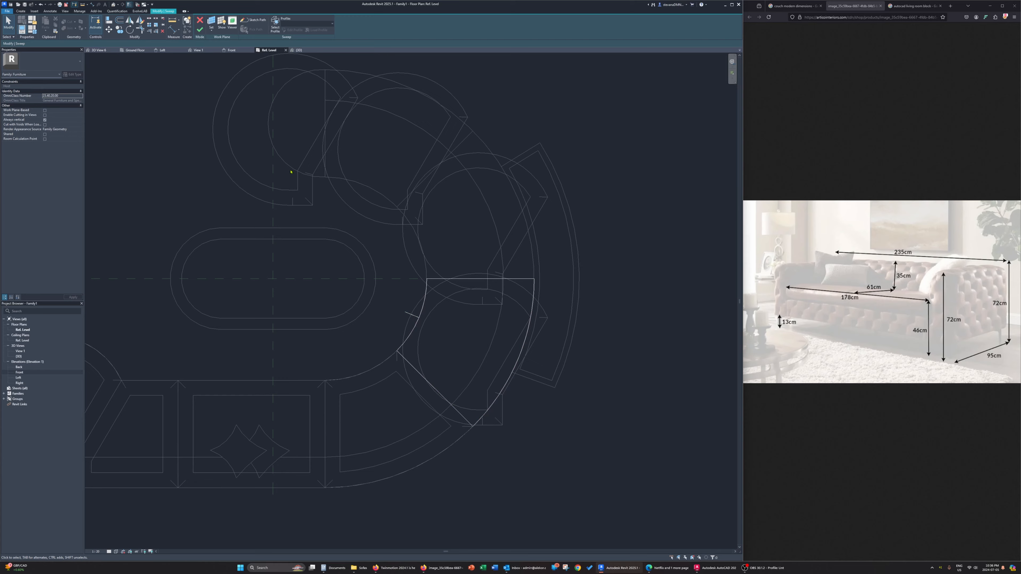
pyautogui.click(200, 30)
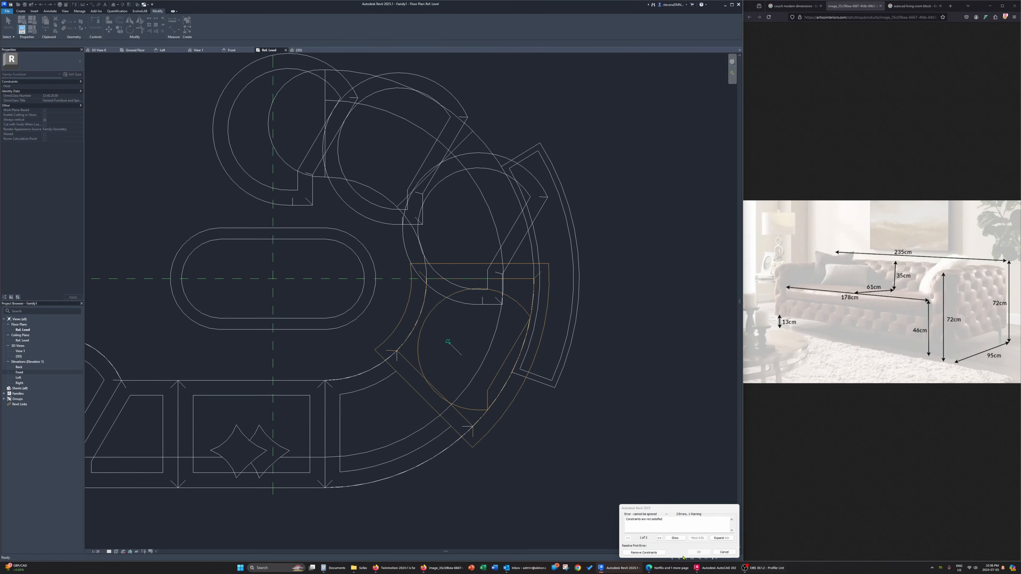
pyautogui.click(643, 552)
# Mirror the fourth copy's sweep profile about the vertical reference plane in the 3D view without keeping the original, and finish the sweep
pyautogui.click(302, 50)
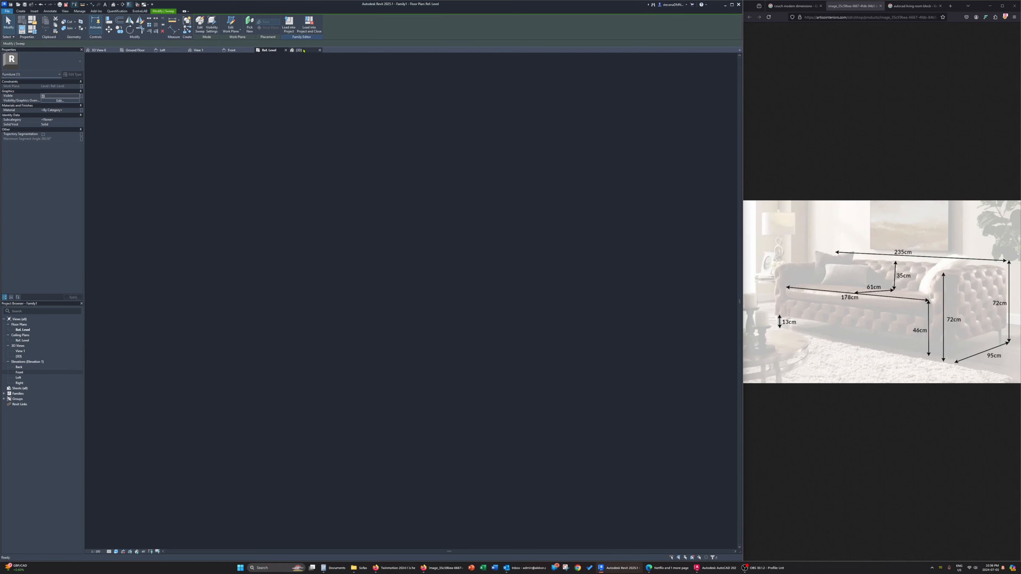
pyautogui.click(198, 27)
pyautogui.click(440, 278)
pyautogui.keyDown('shift'); pyautogui.moveTo(440, 288); pyautogui.dragTo(516, 280, button='middle'); pyautogui.keyUp('shift')
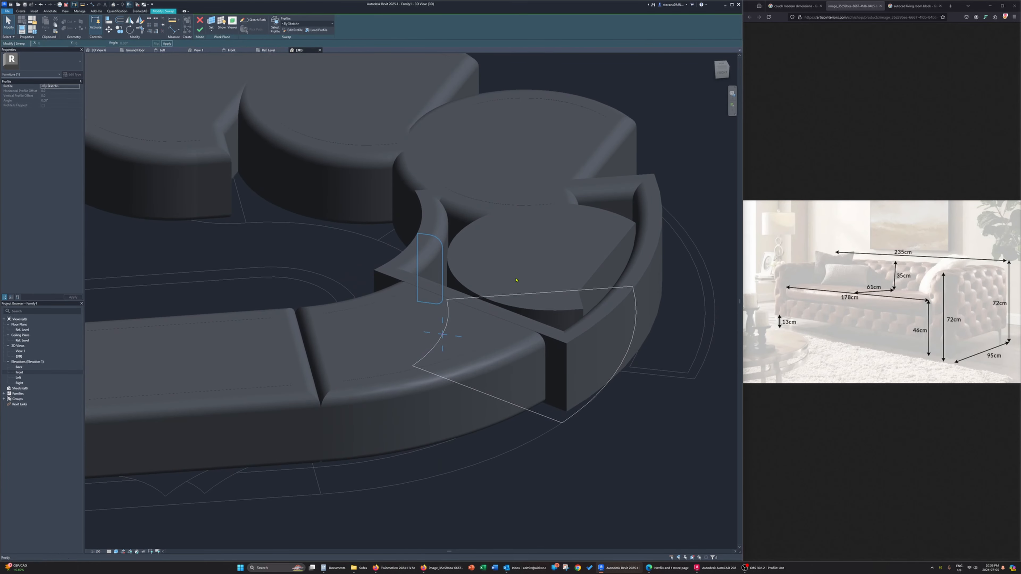
pyautogui.click(293, 30)
pyautogui.moveTo(407, 221); pyautogui.dragTo(470, 318)
pyautogui.click(130, 21)
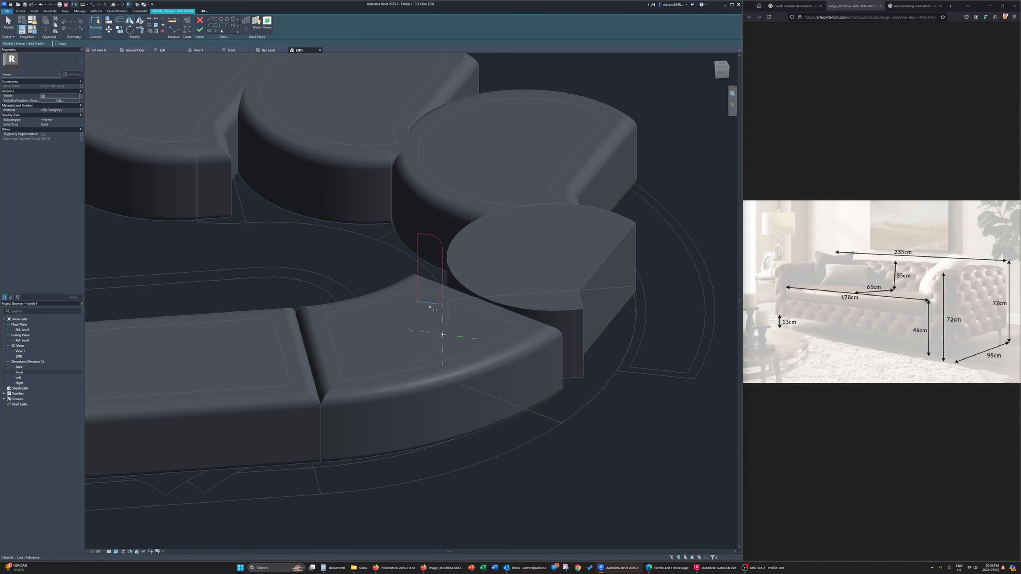
pyautogui.click(441, 324)
pyautogui.click(200, 29)
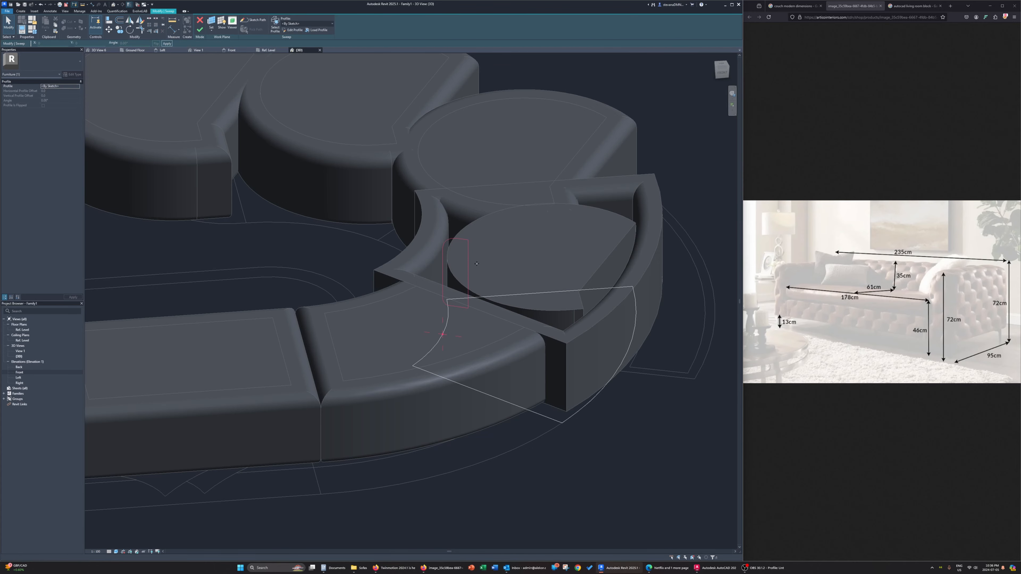
pyautogui.click(202, 32)
# Replace the fourth copy's inner extrusion outline with its curved frame's inner edge loop and finish the extrusion
pyautogui.keyDown('shift'); pyautogui.moveTo(406, 306); pyautogui.dragTo(341, 326, button='middle'); pyautogui.keyUp('shift')
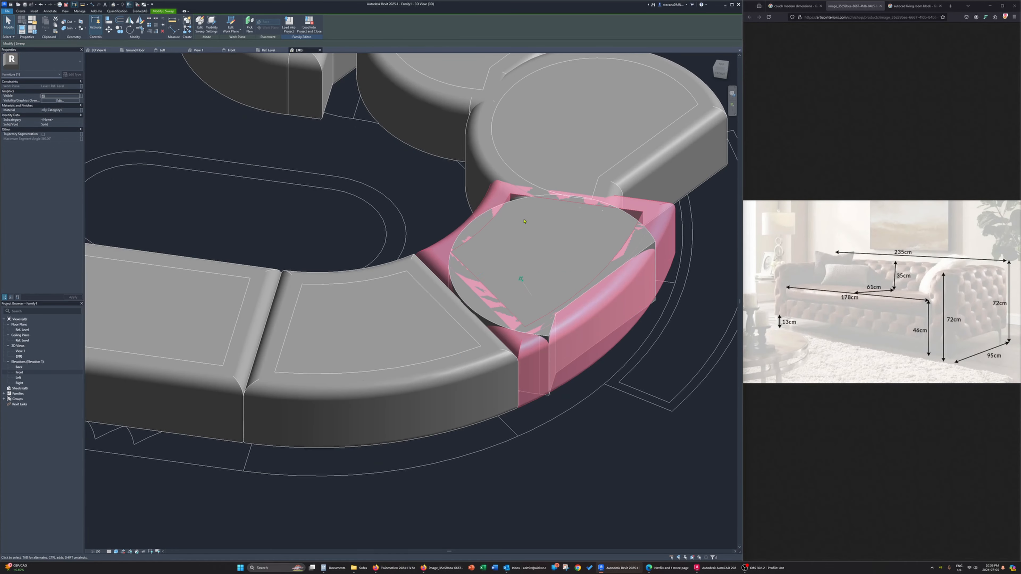
pyautogui.click(513, 204)
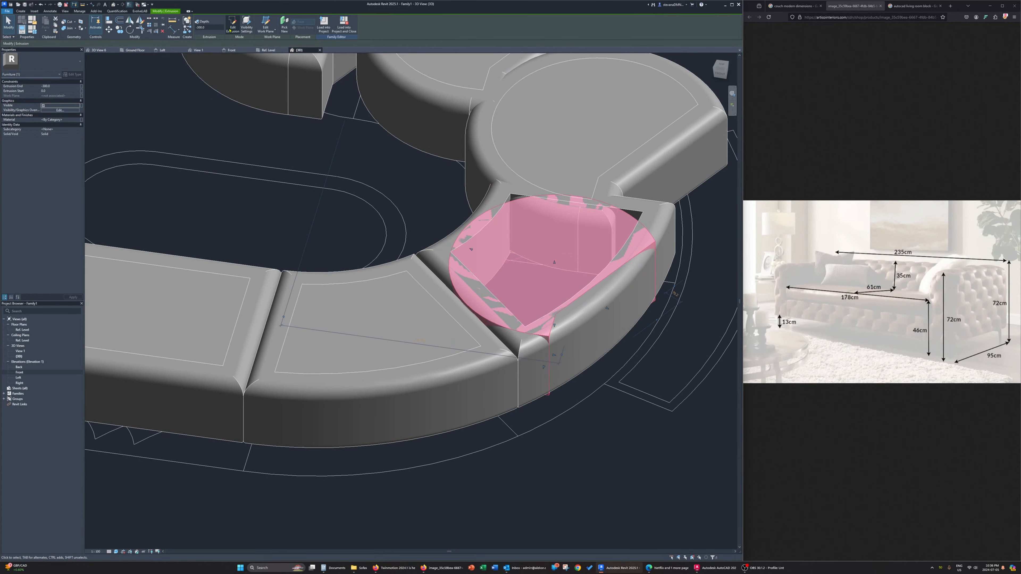
pyautogui.click(232, 25)
pyautogui.click(220, 30)
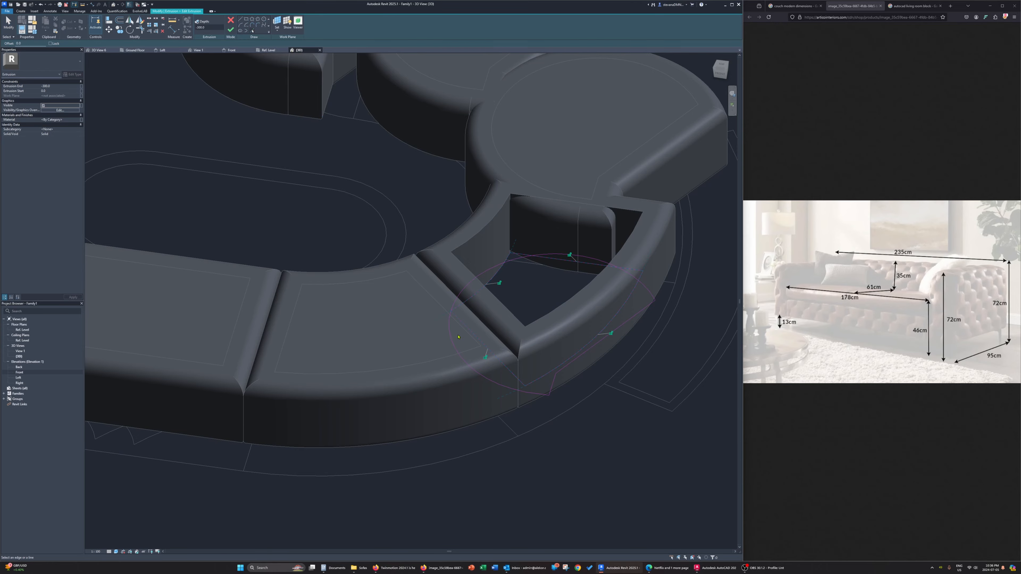
pyautogui.press('Escape')
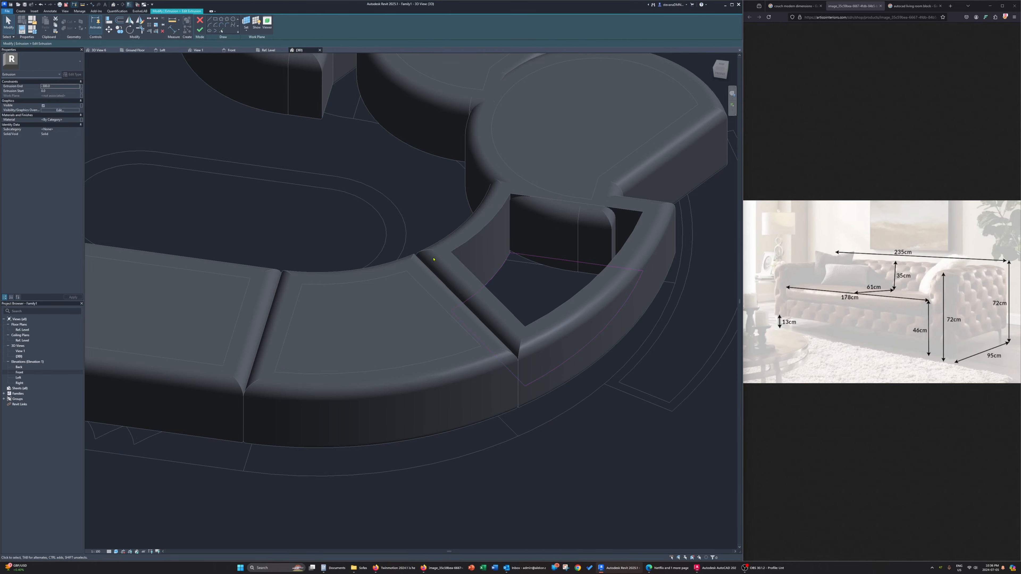
pyautogui.click(200, 29)
pyautogui.keyDown('shift'); pyautogui.moveTo(394, 305); pyautogui.dragTo(450, 301, button='middle'); pyautogui.keyUp('shift')
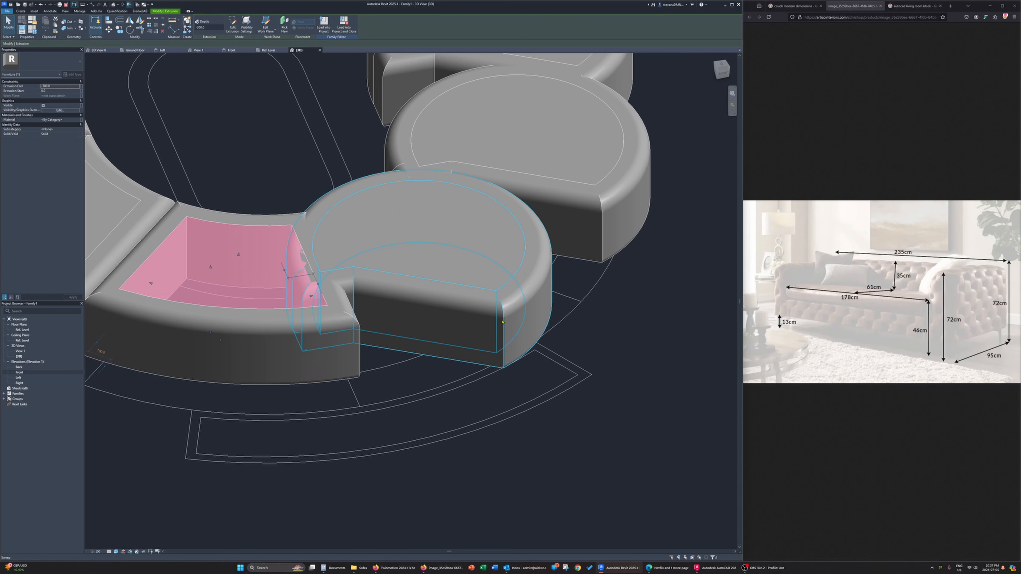
# Retrace the fifth copy's frame sweep path along its curved plan segment in the Ref. Level view and remove the old rounded outline
pyautogui.click(492, 320)
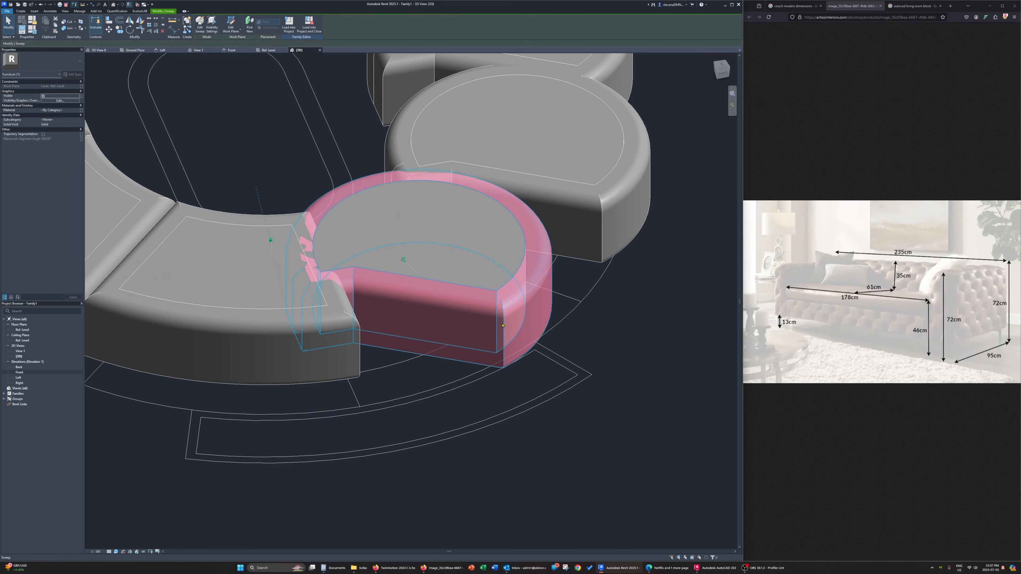
pyautogui.click(200, 24)
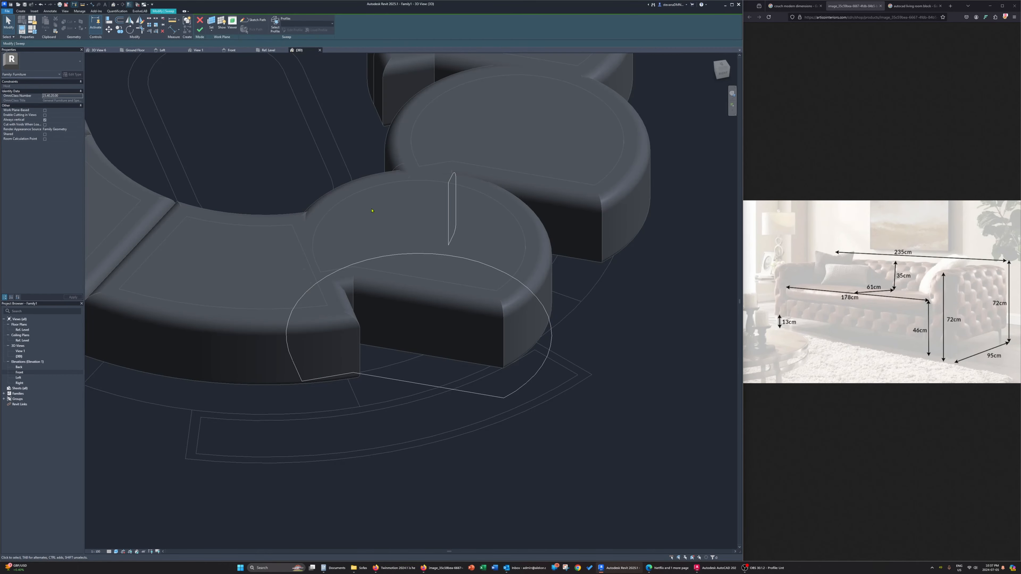
pyautogui.click(253, 19)
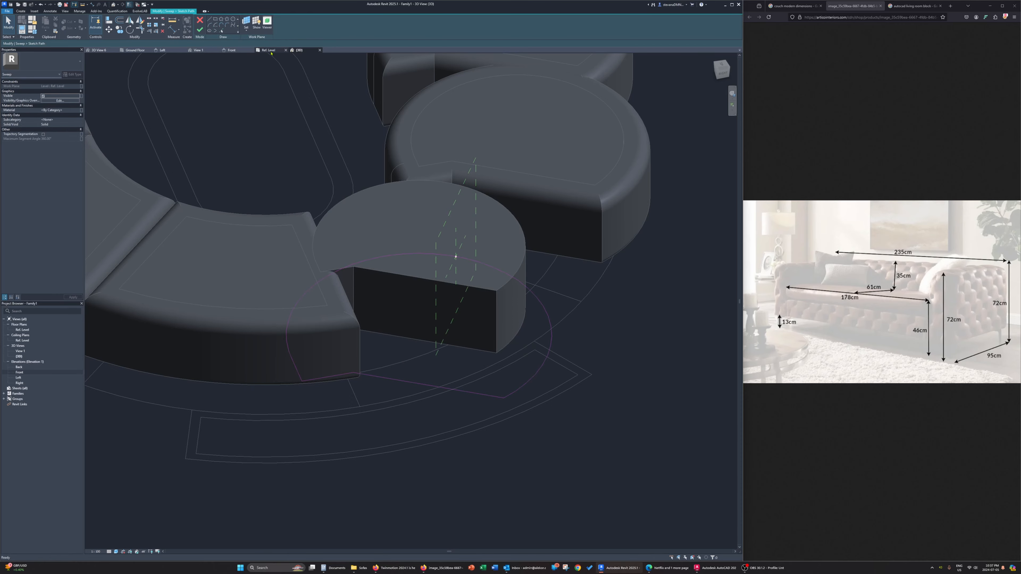
pyautogui.click(221, 31)
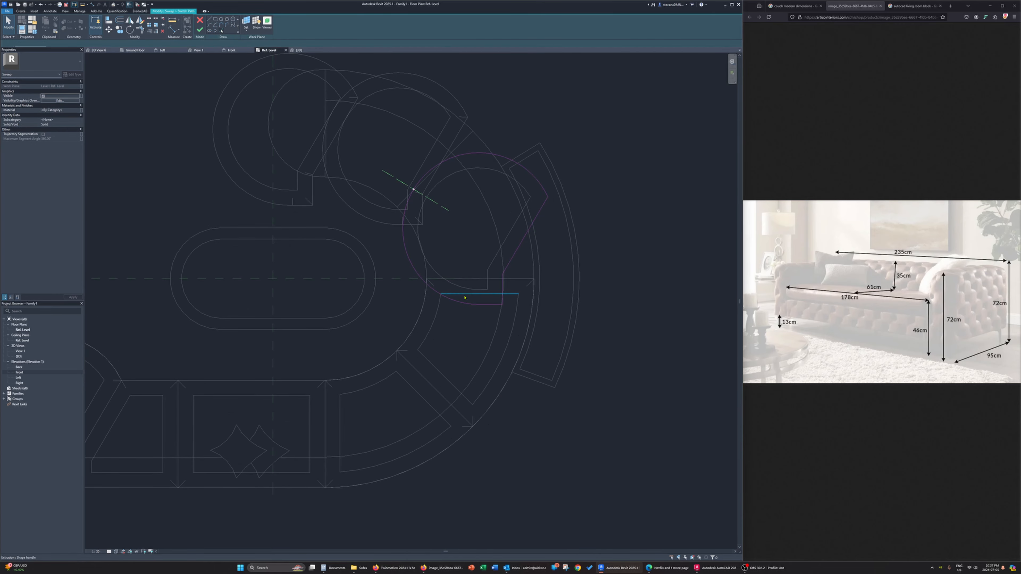
pyautogui.click(530, 261)
pyautogui.click(423, 273)
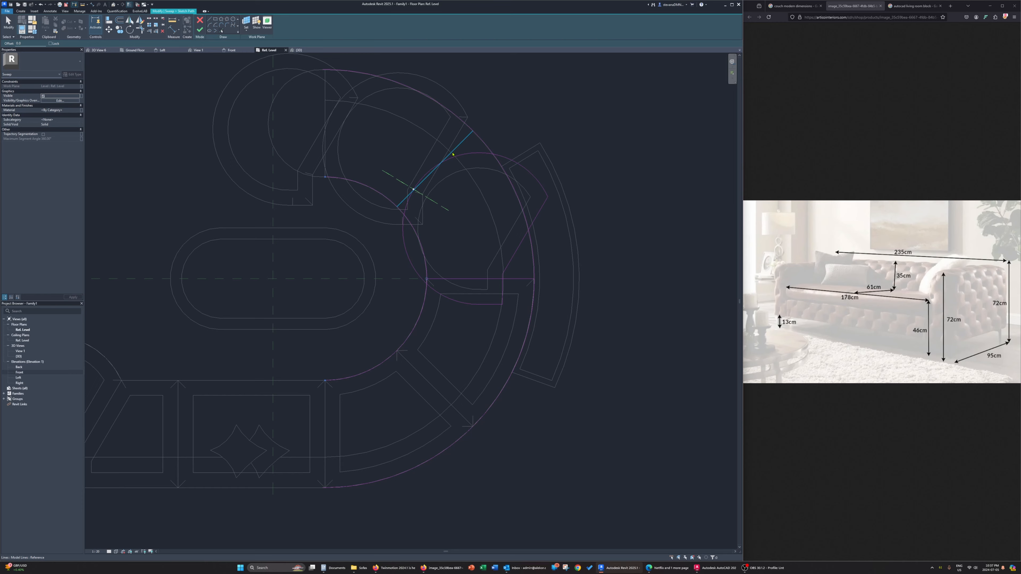
pyautogui.press('Escape')
pyautogui.click(443, 279)
pyautogui.click(426, 270)
pyautogui.click(426, 269)
pyautogui.click(407, 198)
pyautogui.press('Escape')
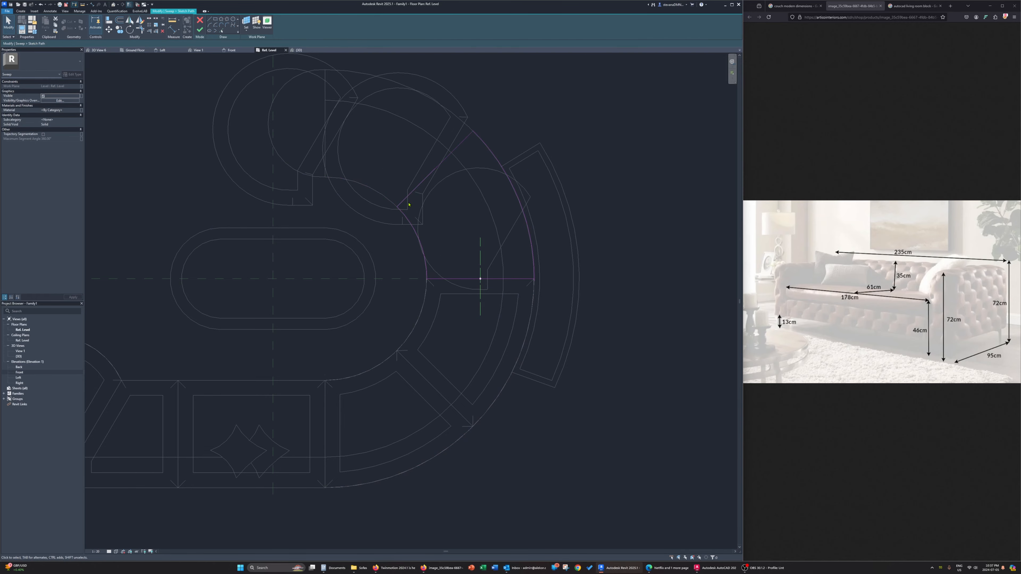
# Finish the fifth copy's path sketch and frame sweep in the 3D view, removing the conflicting constraints
pyautogui.click(299, 50)
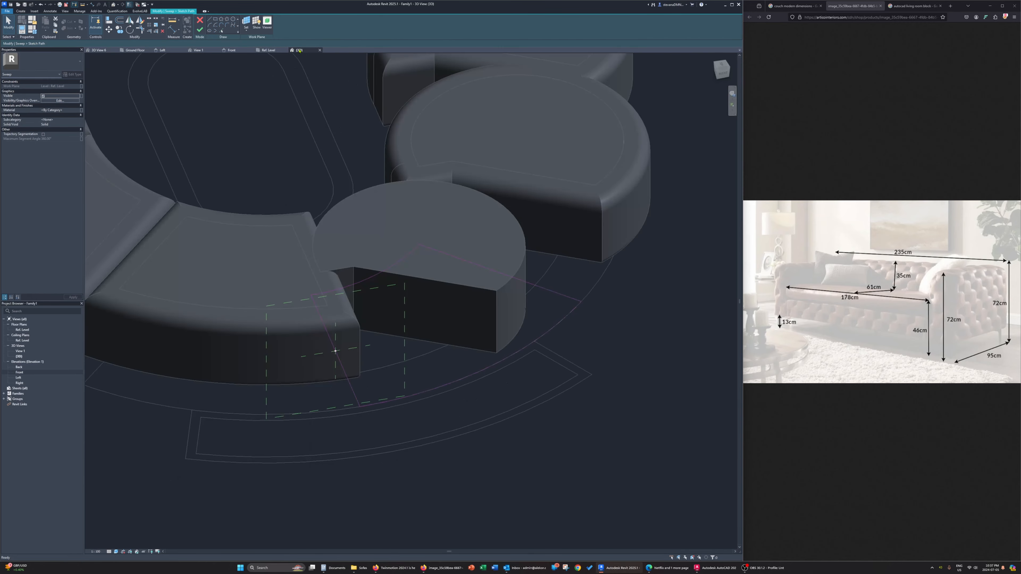
pyautogui.keyDown('shift'); pyautogui.moveTo(514, 258); pyautogui.dragTo(302, 59, button='middle'); pyautogui.keyUp('shift')
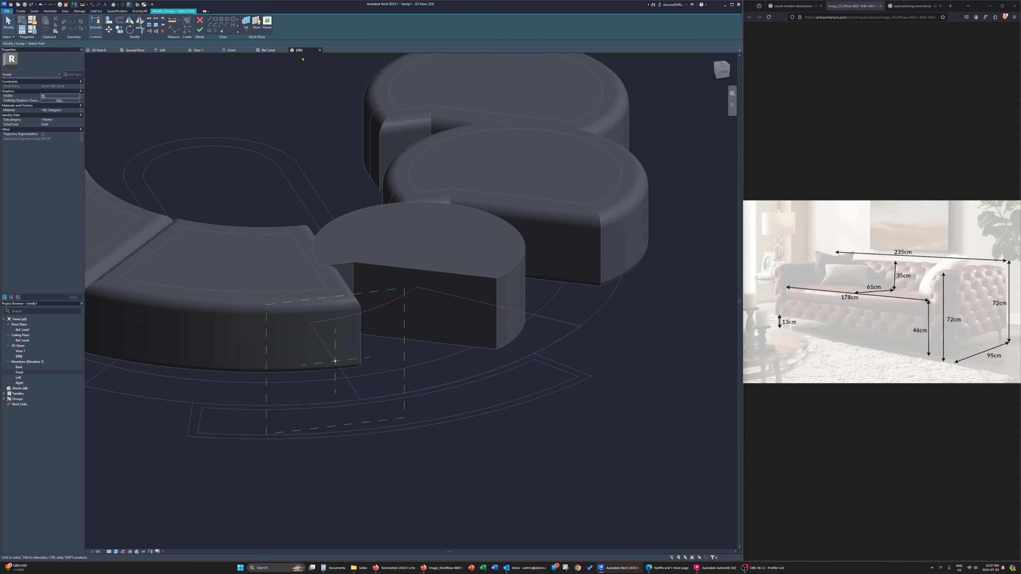
pyautogui.click(200, 30)
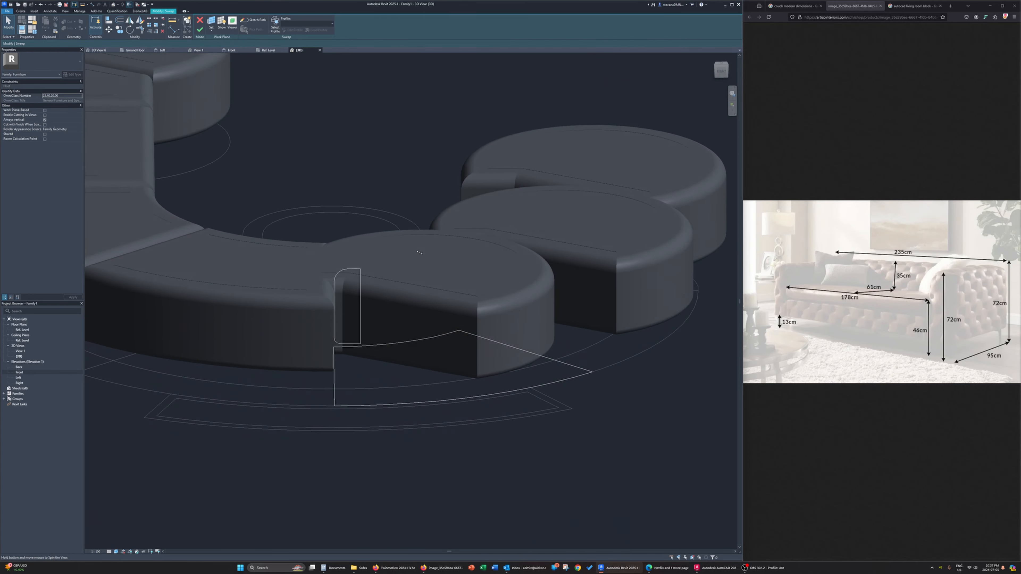
pyautogui.click(200, 31)
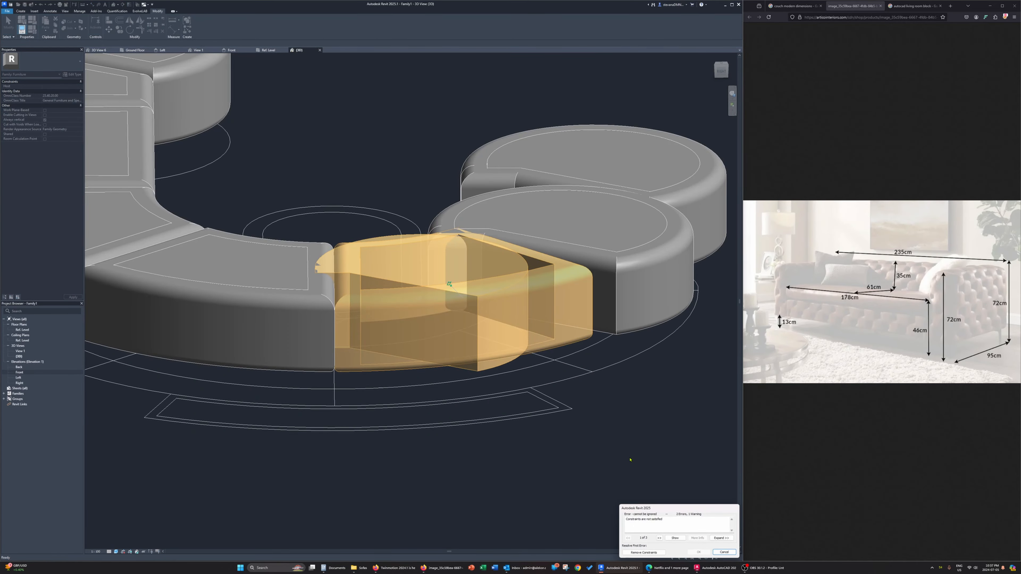
pyautogui.click(656, 554)
# Replace the fifth copy's inner extrusion outline with the inner edge loop of its curved frame and finish the extrusion
pyautogui.keyDown('shift'); pyautogui.moveTo(364, 270); pyautogui.dragTo(386, 266, button='middle'); pyautogui.keyUp('shift')
pyautogui.click(422, 317)
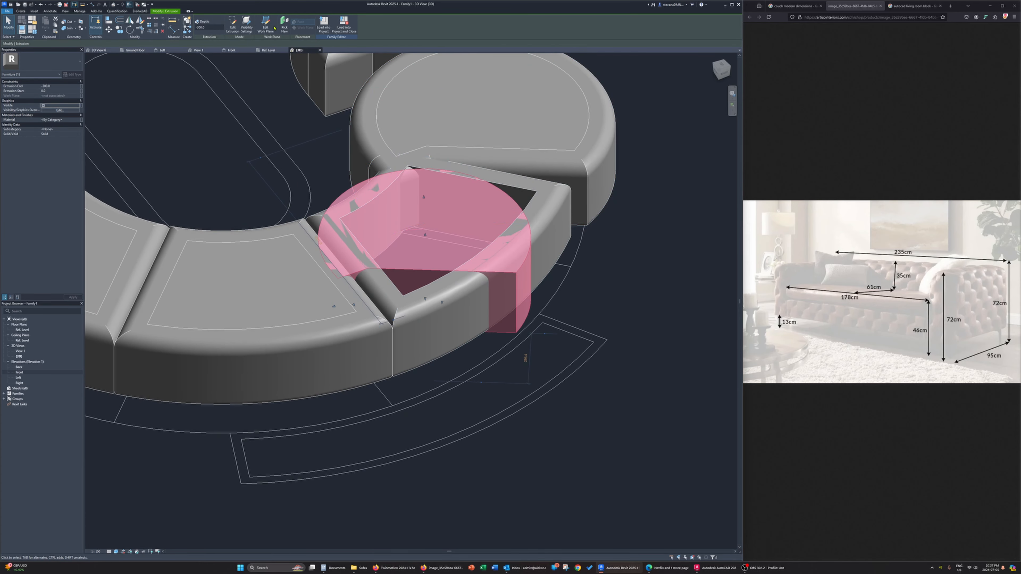
pyautogui.click(232, 25)
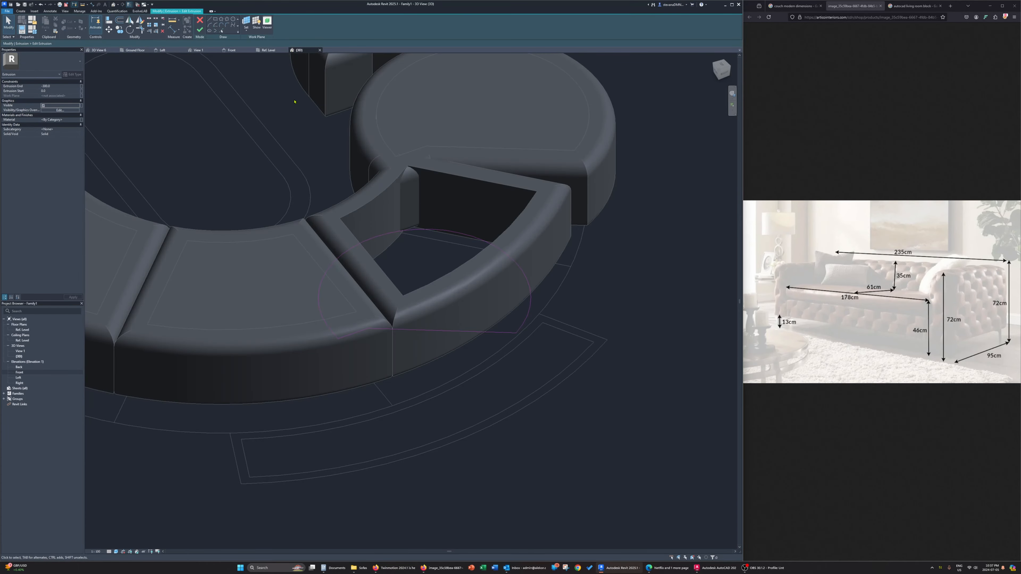
pyautogui.click(221, 31)
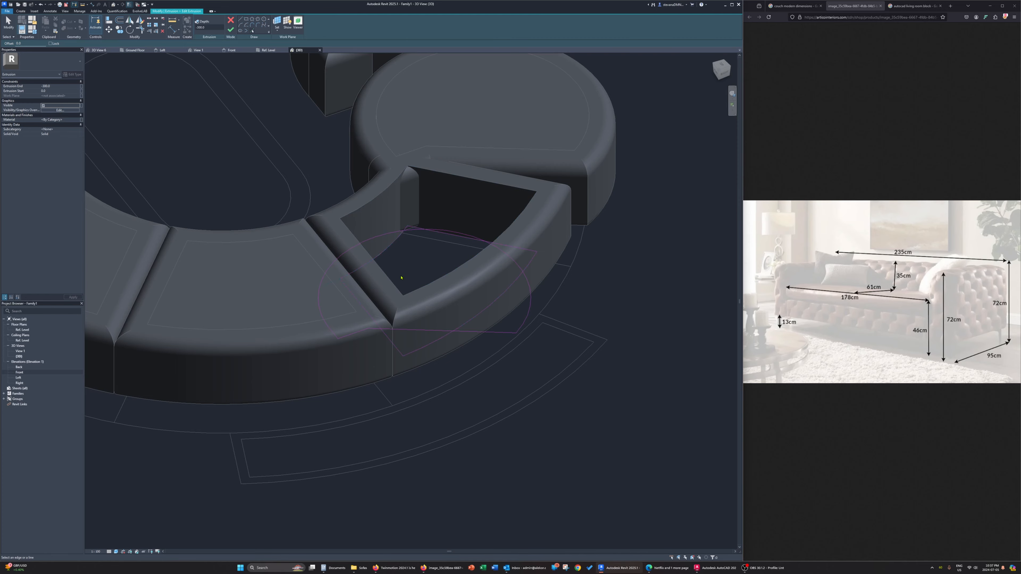
pyautogui.press('Escape')
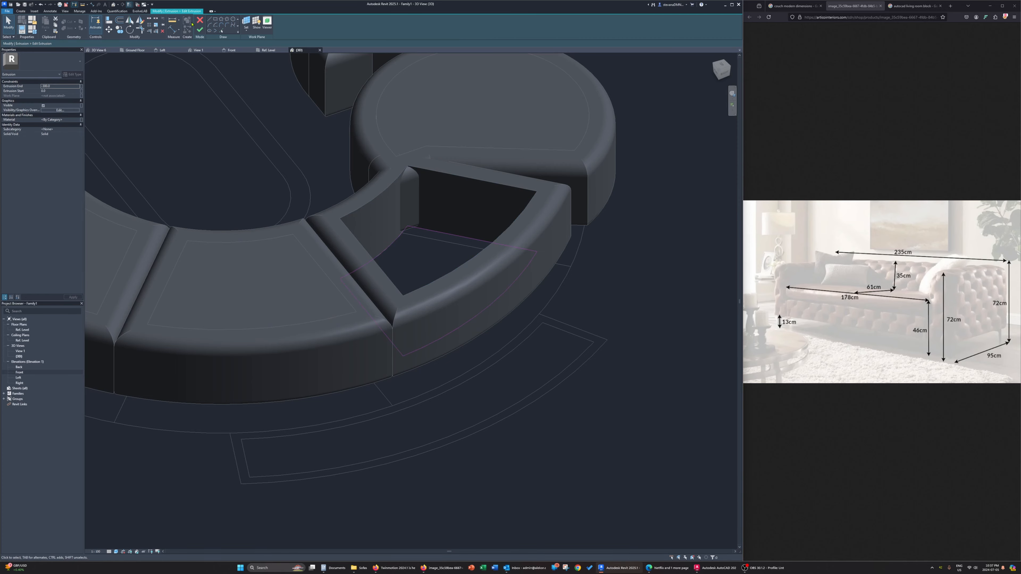
pyautogui.click(200, 29)
# Trace the sixth copy's curved plan segment, with its two straight sides and two arcs, in its frame sweep's path sketch
pyautogui.keyDown('shift'); pyautogui.moveTo(517, 263); pyautogui.dragTo(446, 321, button='middle'); pyautogui.keyUp('shift')
pyautogui.click(447, 321)
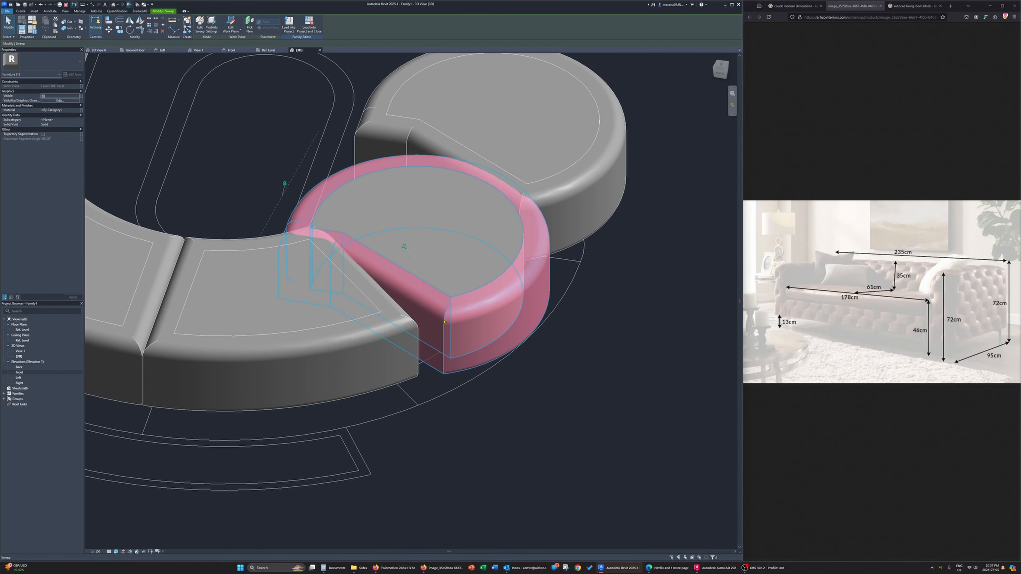
pyautogui.click(198, 26)
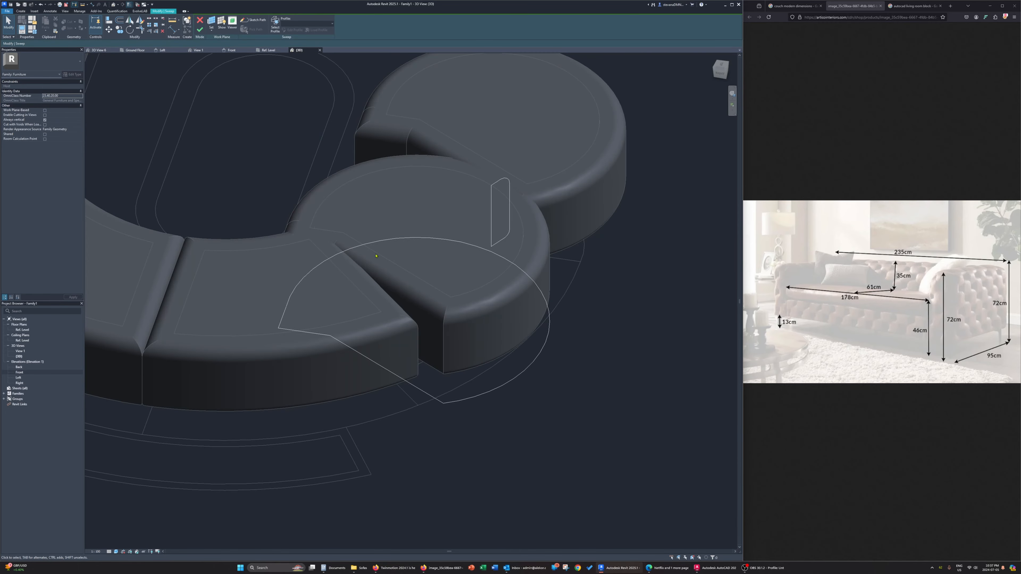
pyautogui.click(252, 21)
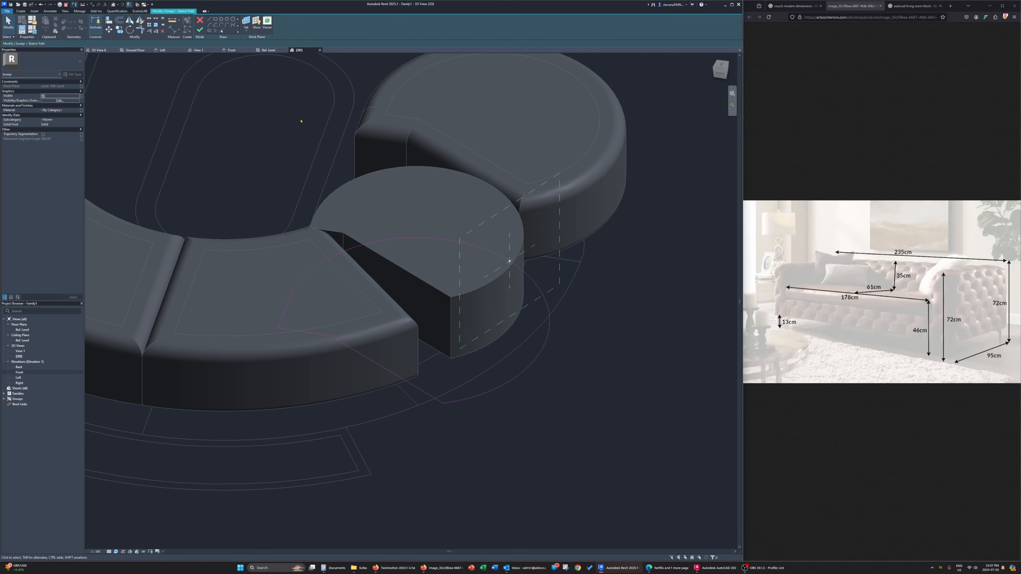
pyautogui.moveTo(393, 278); pyautogui.dragTo(423, 301, button='middle')
pyautogui.click(222, 33)
pyautogui.scroll(3, 476, 212)
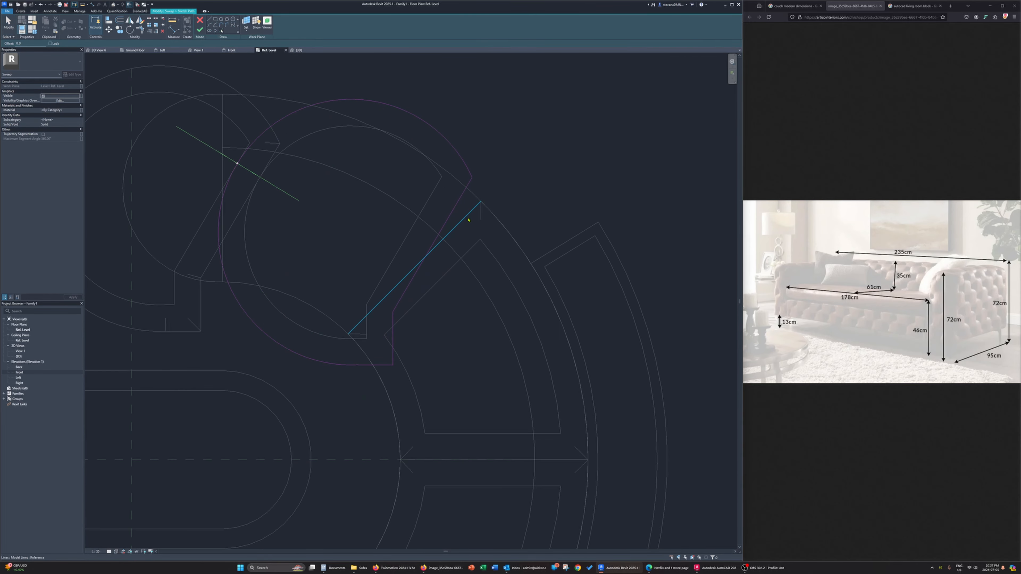
pyautogui.click(223, 169)
pyautogui.click(322, 318)
pyautogui.click(356, 330)
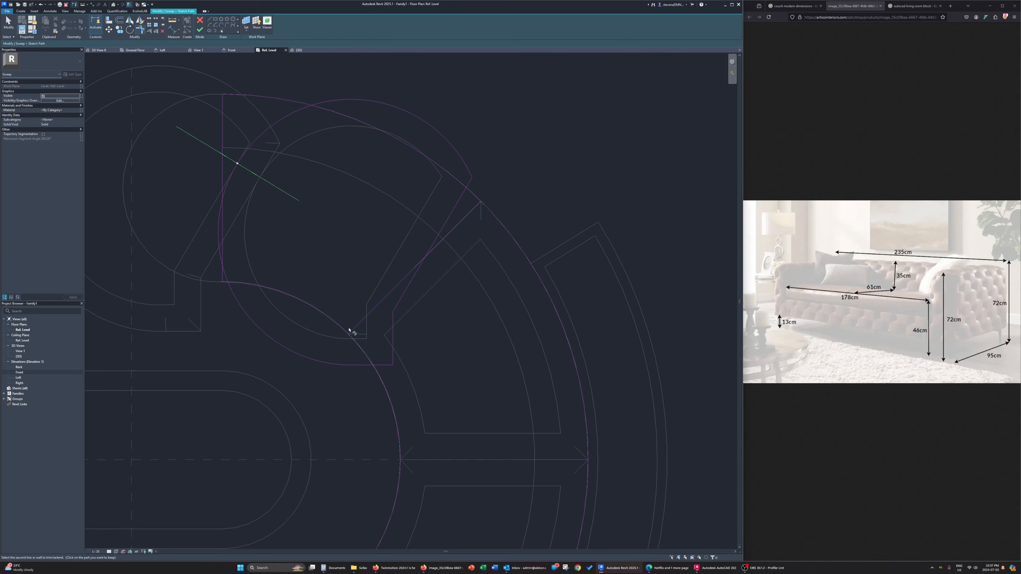
# Delete the sixth copy's old rounded outline from the path sketch
pyautogui.click(224, 256)
pyautogui.press('Escape')
pyautogui.press('Escape')
pyautogui.click(468, 214)
pyautogui.press('Delete')
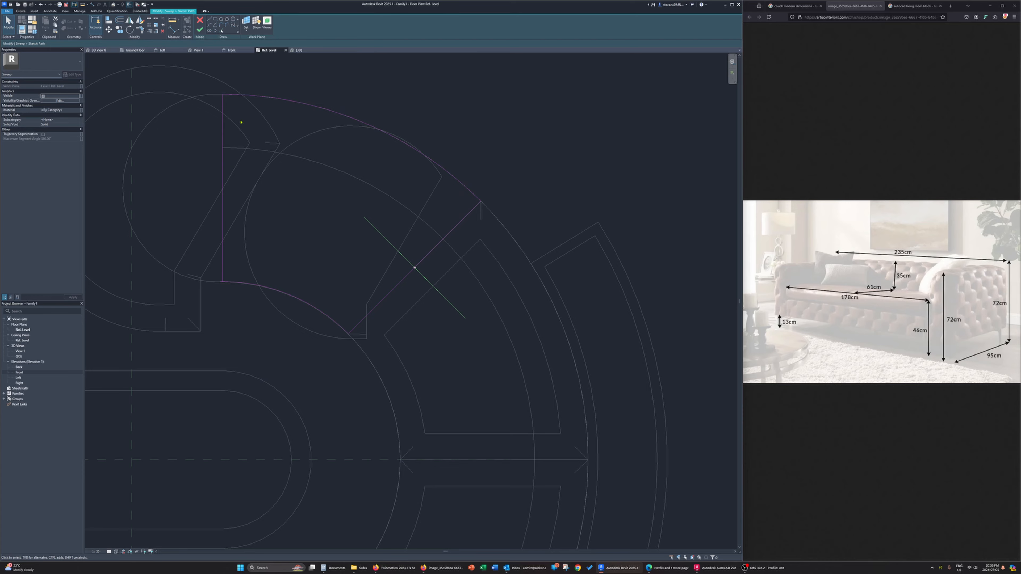
# Finish the sixth copy's path sketch and frame sweep in the 3D view, removing the conflicting constraints
pyautogui.scroll(-3, 319, 209)
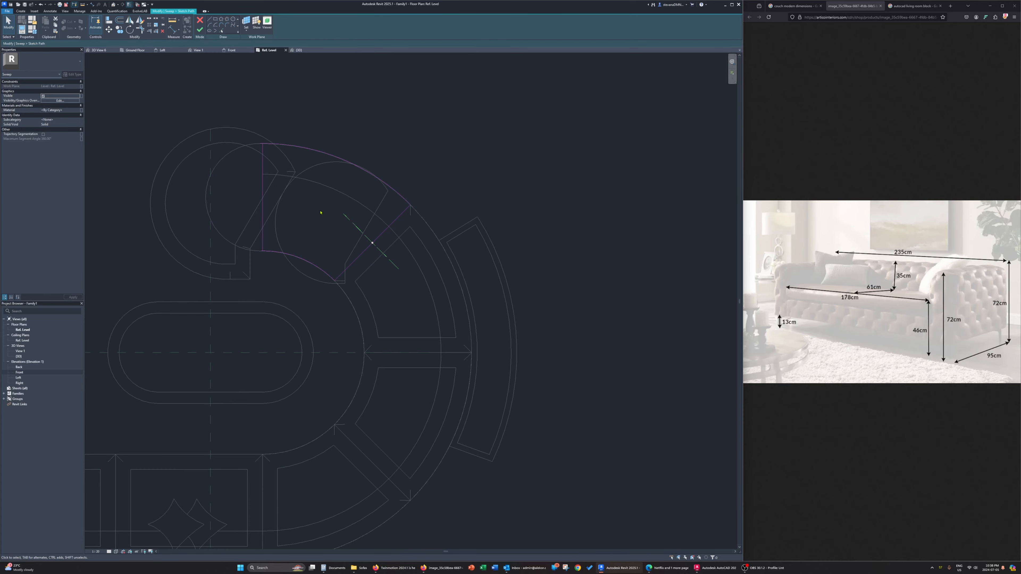
pyautogui.click(199, 30)
pyautogui.click(299, 50)
pyautogui.moveTo(425, 189)
pyautogui.keyDown('shift'); pyautogui.mouseDown(button='middle')
pyautogui.moveTo(465, 257)
pyautogui.moveTo(345, 103)
pyautogui.mouseUp(button='middle'); pyautogui.keyUp('shift')
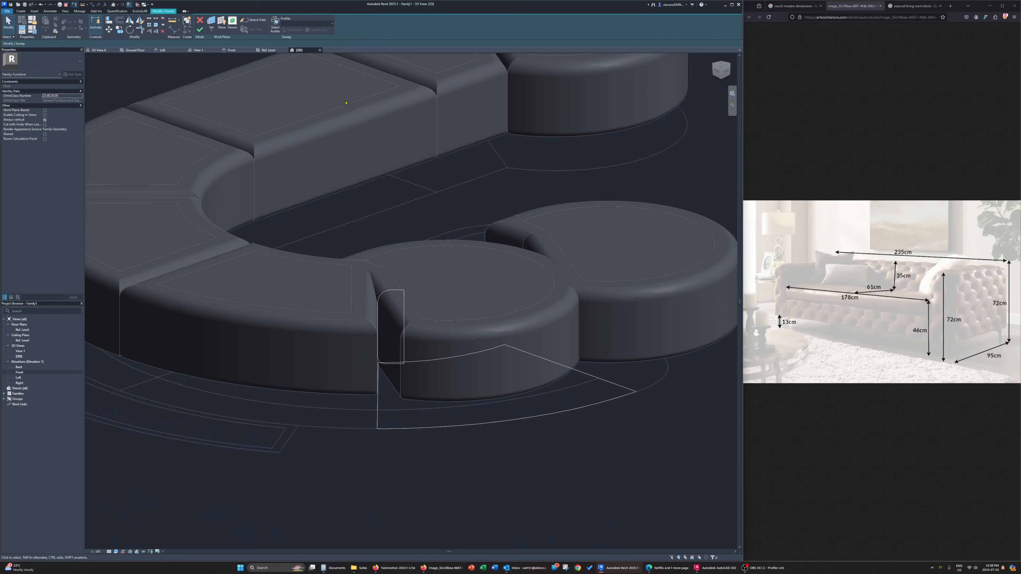
pyautogui.click(202, 31)
pyautogui.click(650, 553)
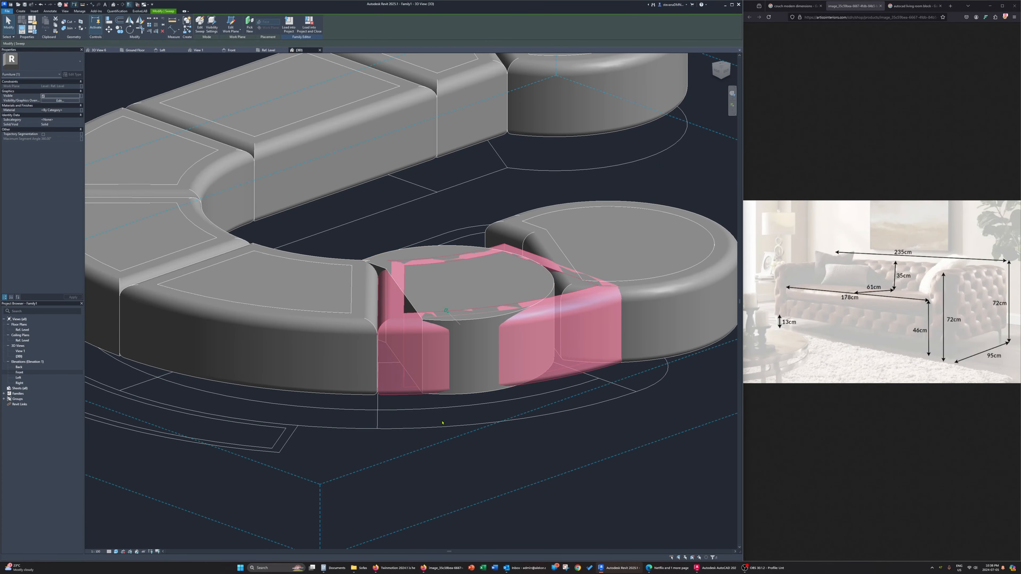
# Replace the sixth copy's inner extrusion outline with its curved frame's inner edge loop and finish the extrusion
pyautogui.keyDown('shift'); pyautogui.moveTo(463, 306); pyautogui.dragTo(394, 232, button='middle'); pyautogui.keyUp('shift')
pyautogui.doubleClick(397, 233)
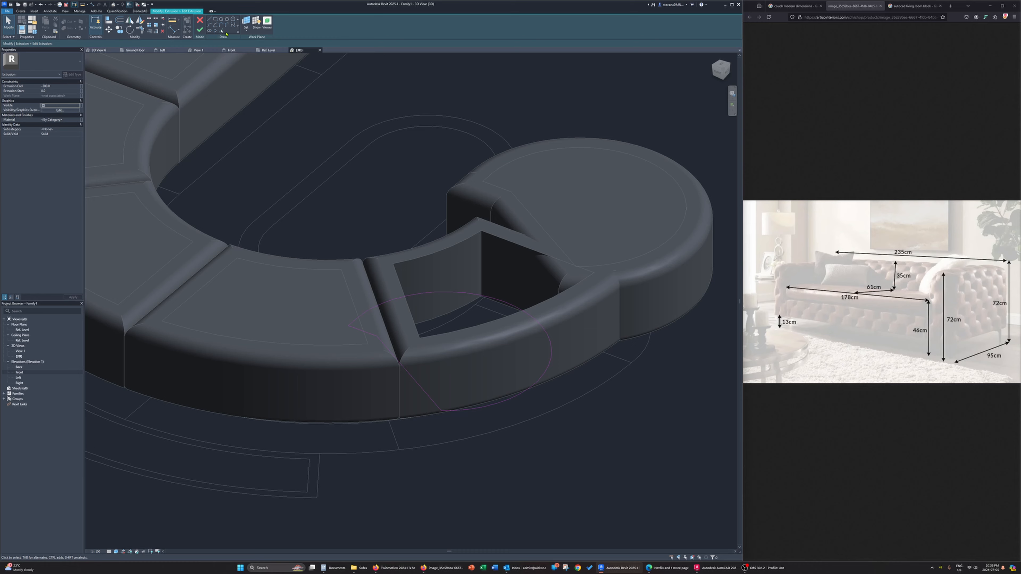
pyautogui.click(223, 32)
pyautogui.press('Tab')
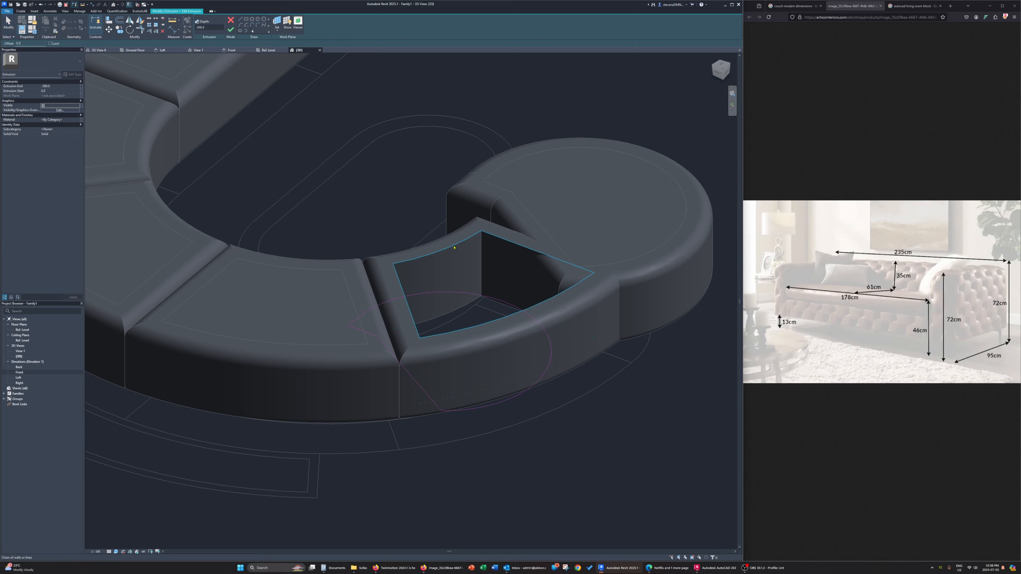
pyautogui.click(456, 249)
pyautogui.press('Escape')
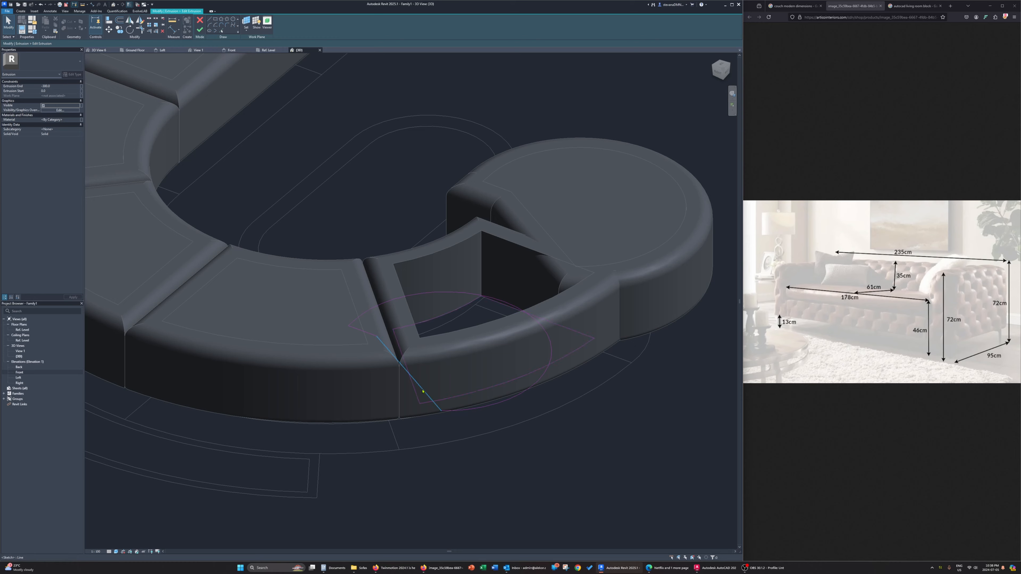
pyautogui.press('Tab')
pyautogui.click(422, 391)
pyautogui.press('Delete')
pyautogui.click(205, 30)
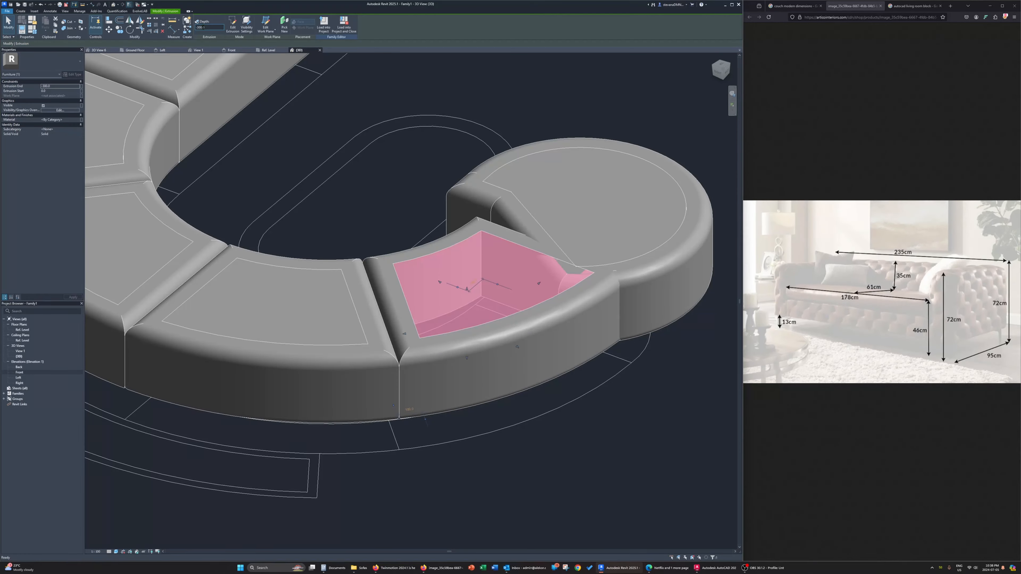
# Switch to the browser to look over the AutoCAD living room block image results, and return to the Revit model
pyautogui.click(441, 571)
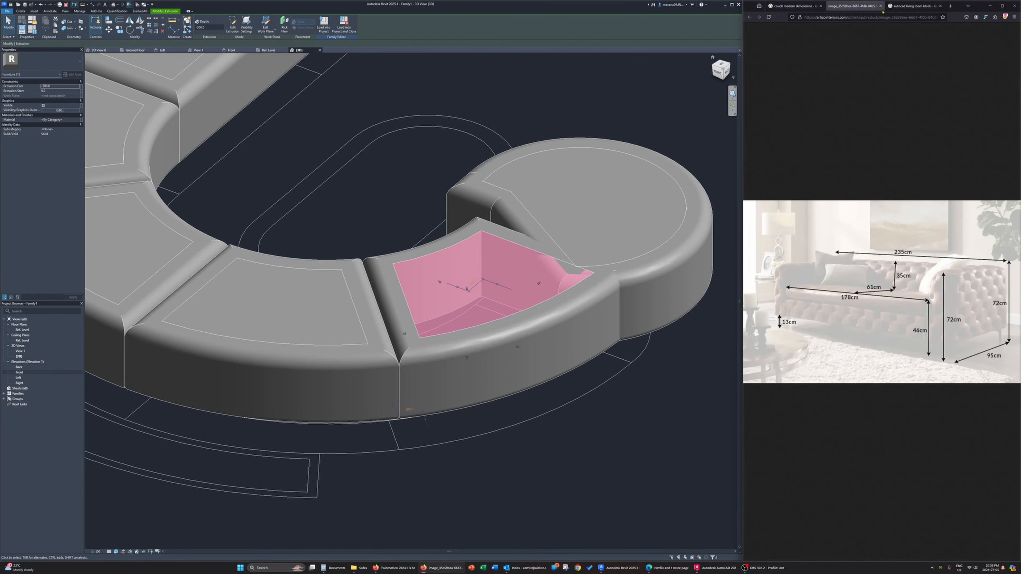
pyautogui.click(912, 5)
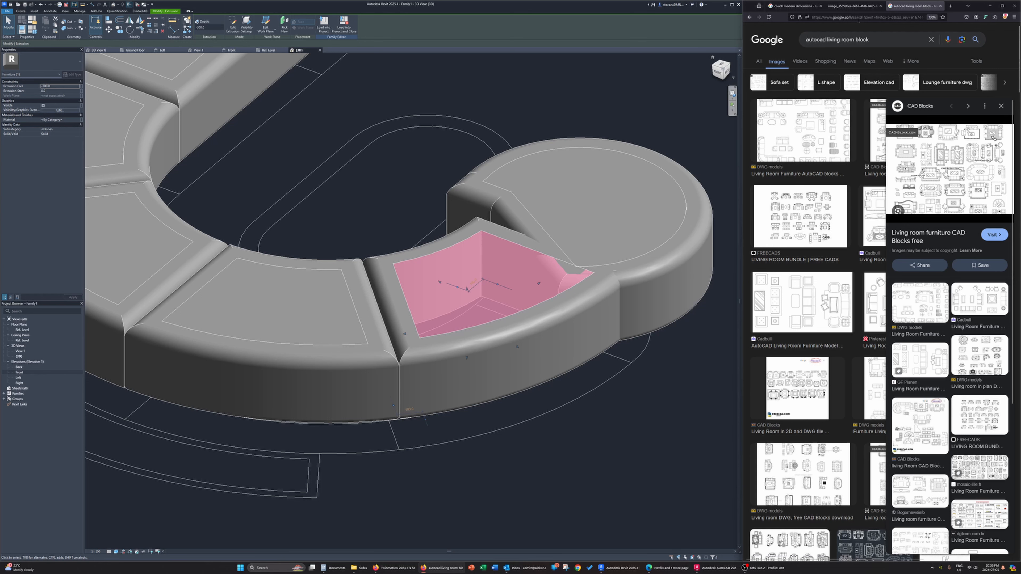
pyautogui.click(860, 9)
pyautogui.click(589, 335)
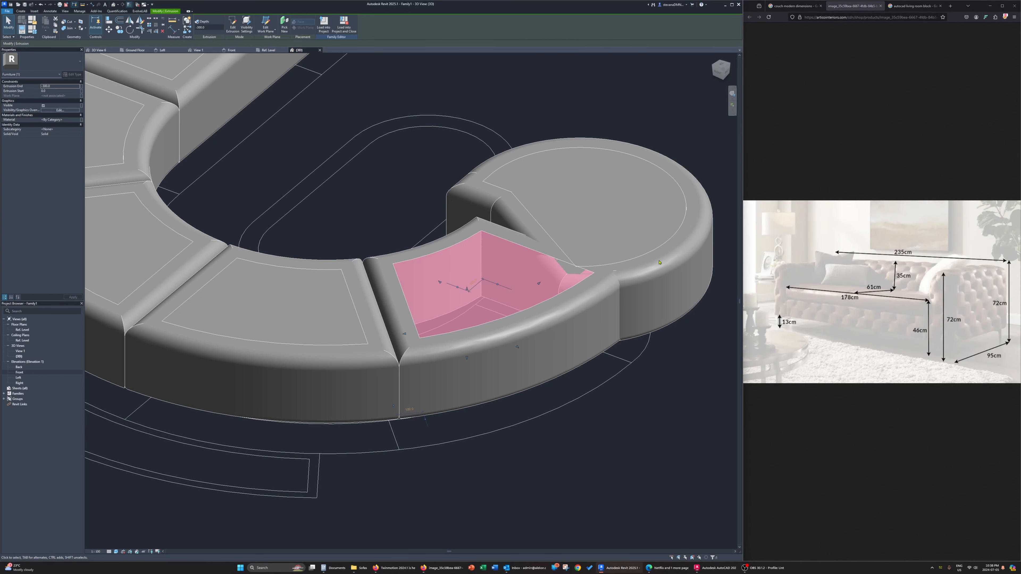
# Trace the rounded end segment's arc and straight side from the plan in the last copy's frame sweep path sketch
pyautogui.click(465, 201)
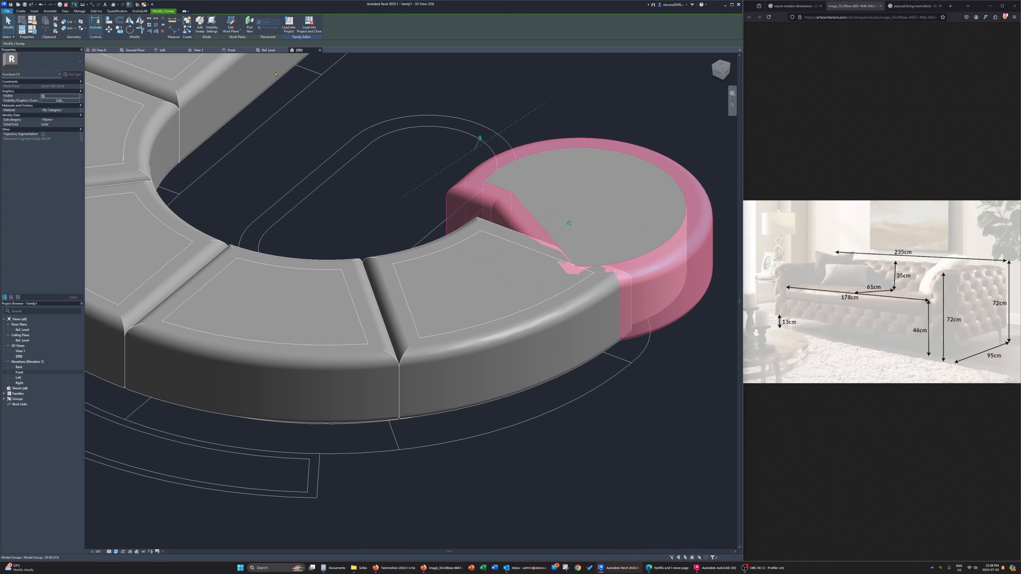
pyautogui.click(200, 25)
pyautogui.click(268, 50)
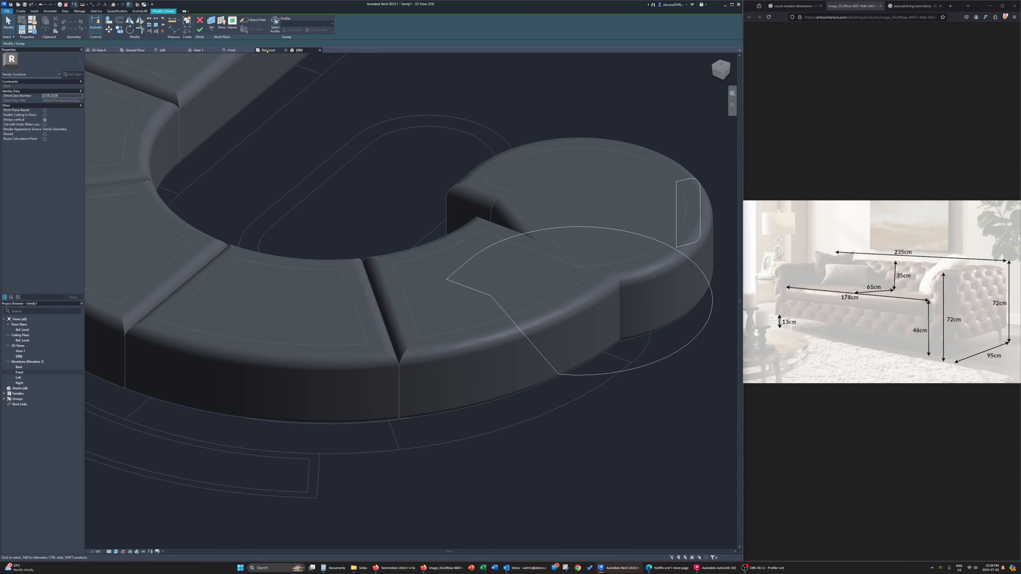
pyautogui.click(253, 21)
pyautogui.moveTo(227, 202); pyautogui.dragTo(362, 216, button='middle')
pyautogui.scroll(1, 362, 217)
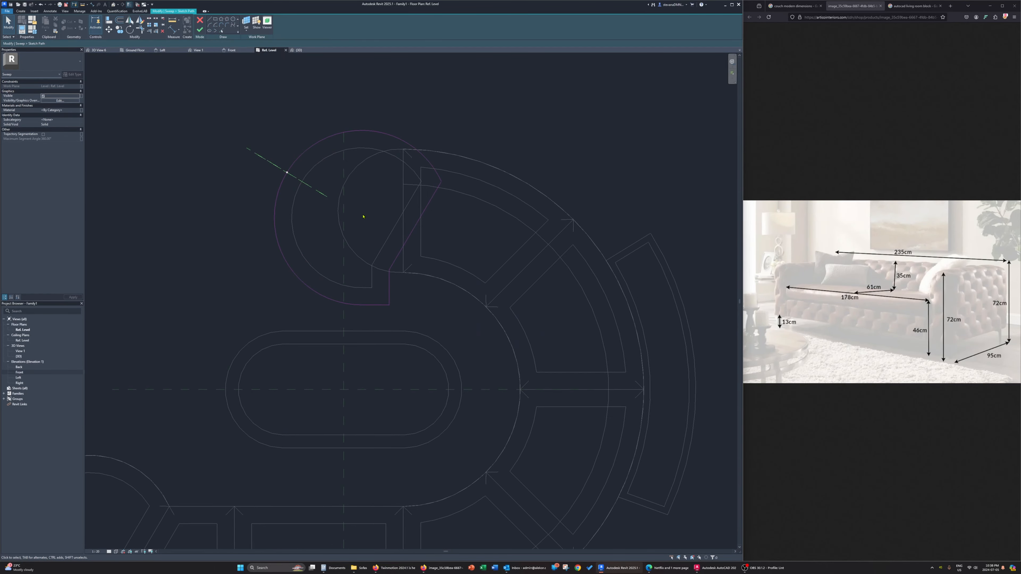
pyautogui.click(234, 31)
pyautogui.click(401, 207)
pyautogui.press('Escape')
# Delete the last copy's old rounded outline, finish its path sketch and return to the 3D view
pyautogui.press('Tab')
pyautogui.click(413, 236)
pyautogui.press('Delete')
pyautogui.click(199, 29)
pyautogui.click(298, 50)
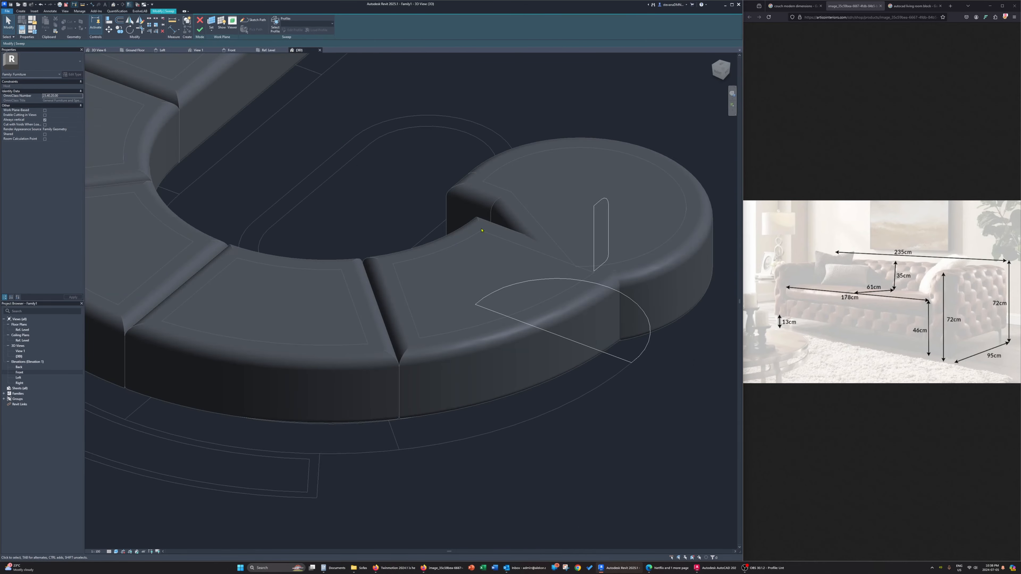
pyautogui.moveTo(583, 307)
pyautogui.keyDown('shift'); pyautogui.mouseDown(button='middle')
pyautogui.moveTo(602, 315)
pyautogui.moveTo(502, 310)
pyautogui.mouseUp(button='middle'); pyautogui.keyUp('shift')
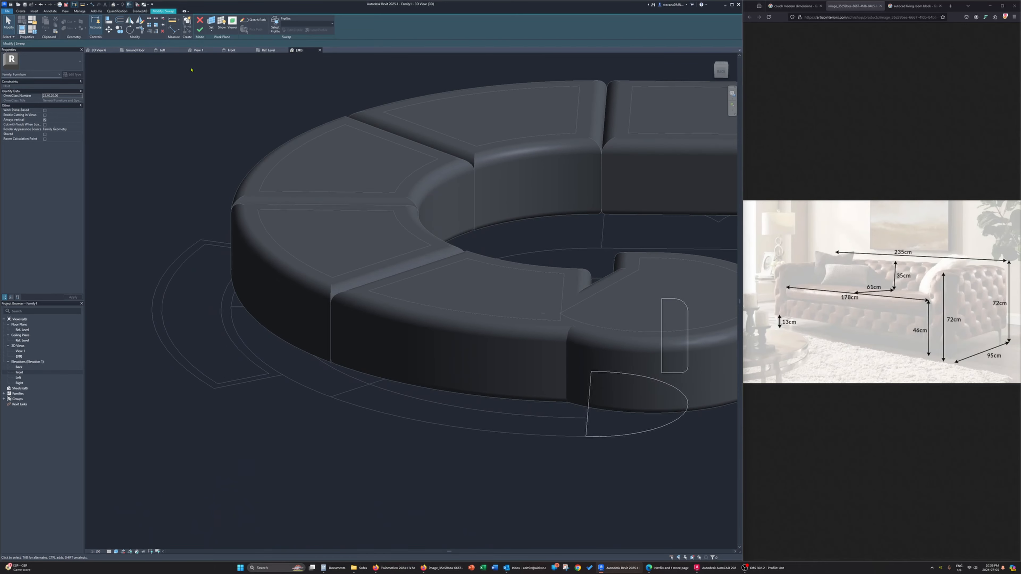
# Finish the rounded end segment's frame sweep, removing the unsatisfied constraints
pyautogui.click(201, 30)
pyautogui.click(644, 552)
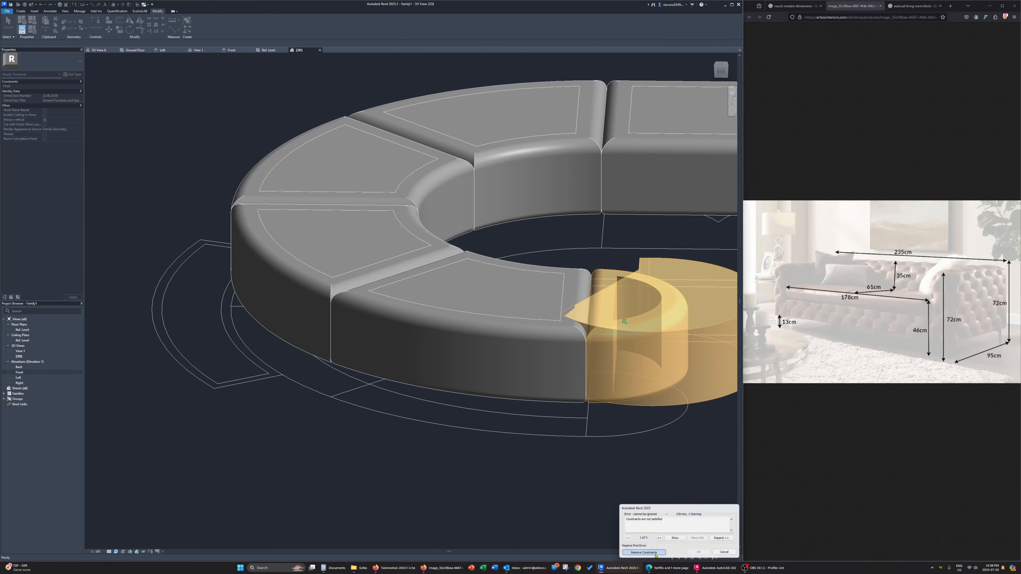
# Edit the rounded end segment's inner extrusion and trace the half-round inner edge loop of its frame into the outline sketch
pyautogui.click(648, 317)
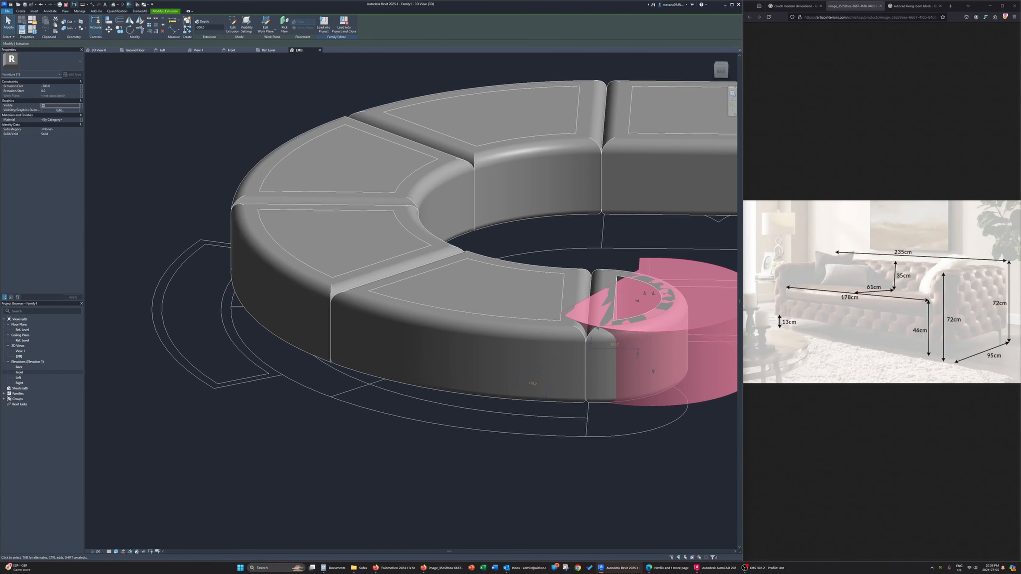
pyautogui.click(233, 25)
pyautogui.keyDown('shift'); pyautogui.moveTo(515, 289); pyautogui.dragTo(533, 342, button='middle'); pyautogui.keyUp('shift')
pyautogui.moveTo(532, 342); pyautogui.dragTo(356, 261, button='middle')
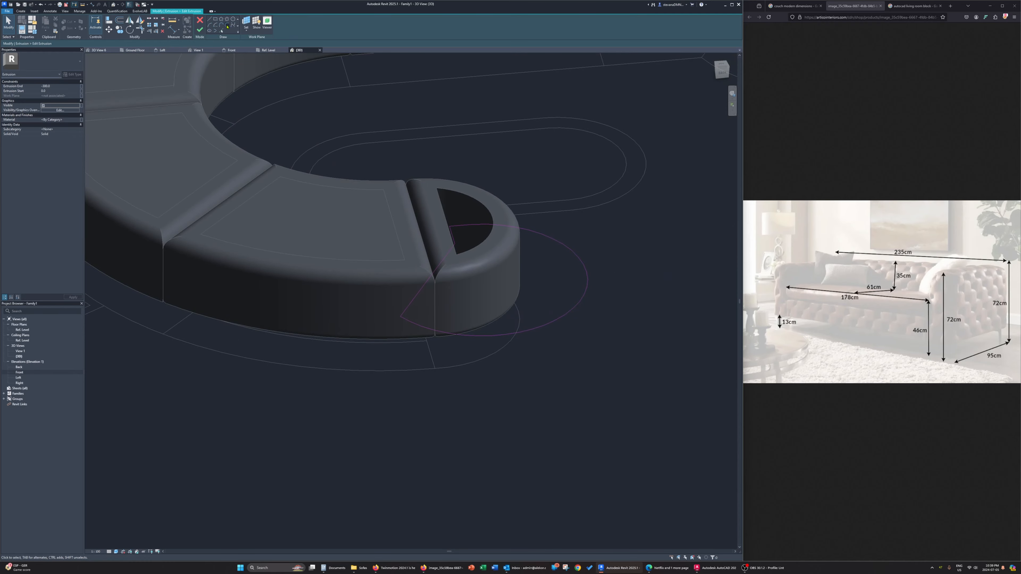
pyautogui.click(221, 31)
pyautogui.press('Tab')
pyautogui.press('Tab')
pyautogui.click(445, 209)
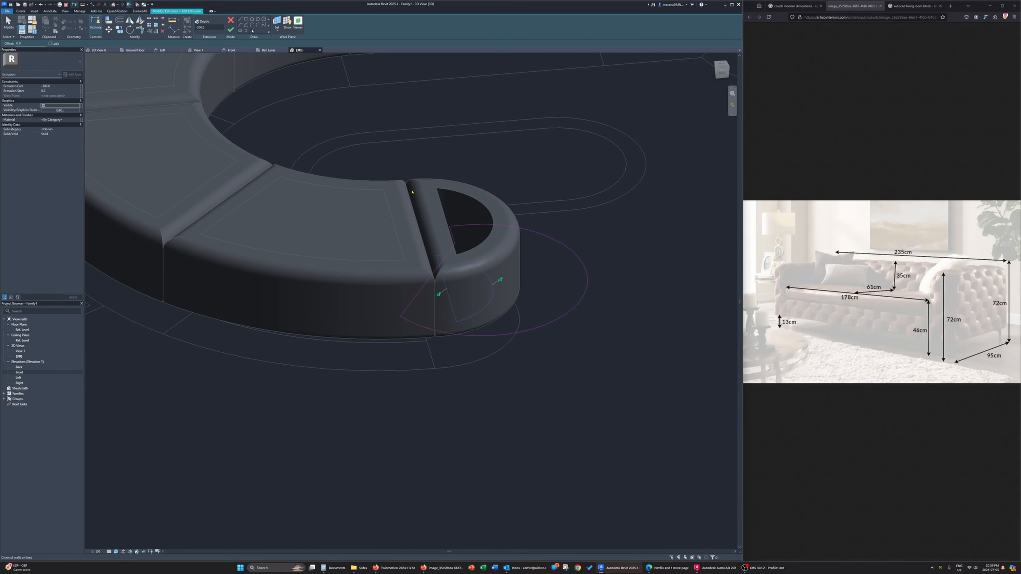
# Delete the old oversized outline from the end segment's extrusion sketch and finish the extrusion
pyautogui.press('Escape')
pyautogui.press('Escape')
pyautogui.press('Tab')
pyautogui.click(444, 333)
pyautogui.press('Delete')
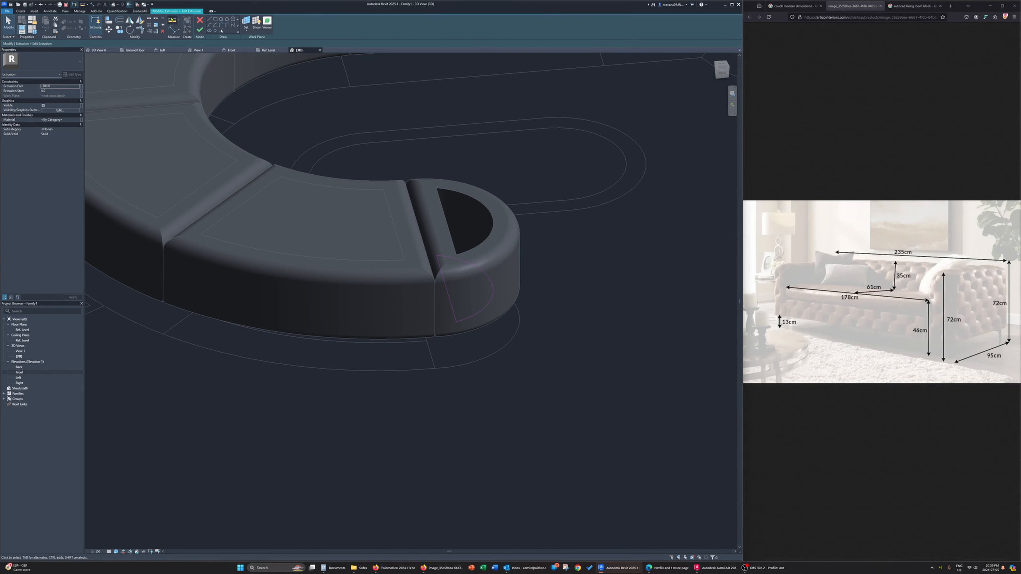
pyautogui.click(200, 30)
pyautogui.keyDown('shift'); pyautogui.moveTo(576, 292); pyautogui.dragTo(448, 322, button='middle'); pyautogui.keyUp('shift')
pyautogui.scroll(-3, 312, 299)
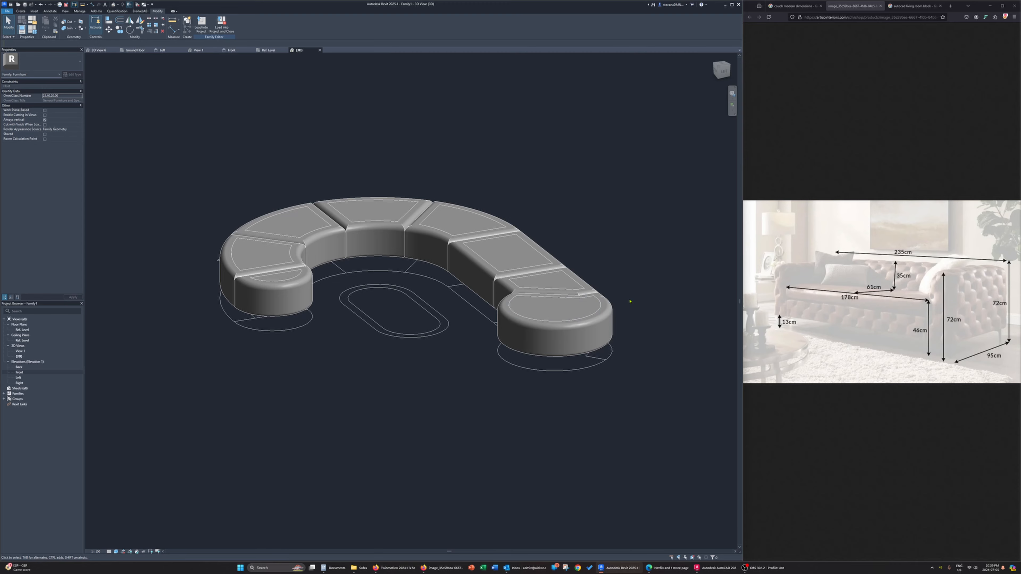
# Examine the couch's remaining plan lines in the Ref. Level view and return to the 3D view
pyautogui.click(269, 50)
pyautogui.moveTo(551, 315); pyautogui.dragTo(507, 251, button='middle')
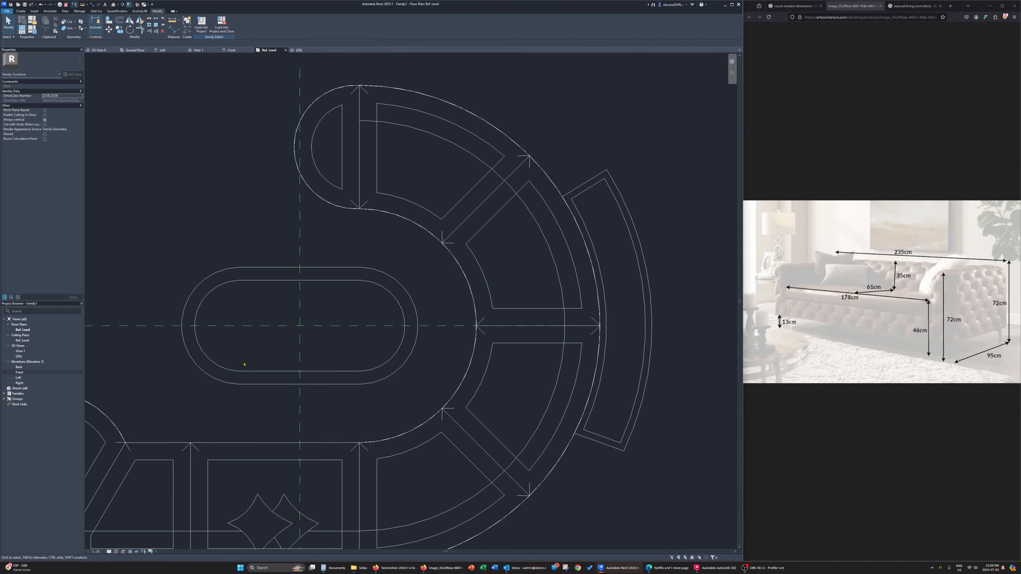
pyautogui.moveTo(243, 341); pyautogui.dragTo(291, 322, button='middle')
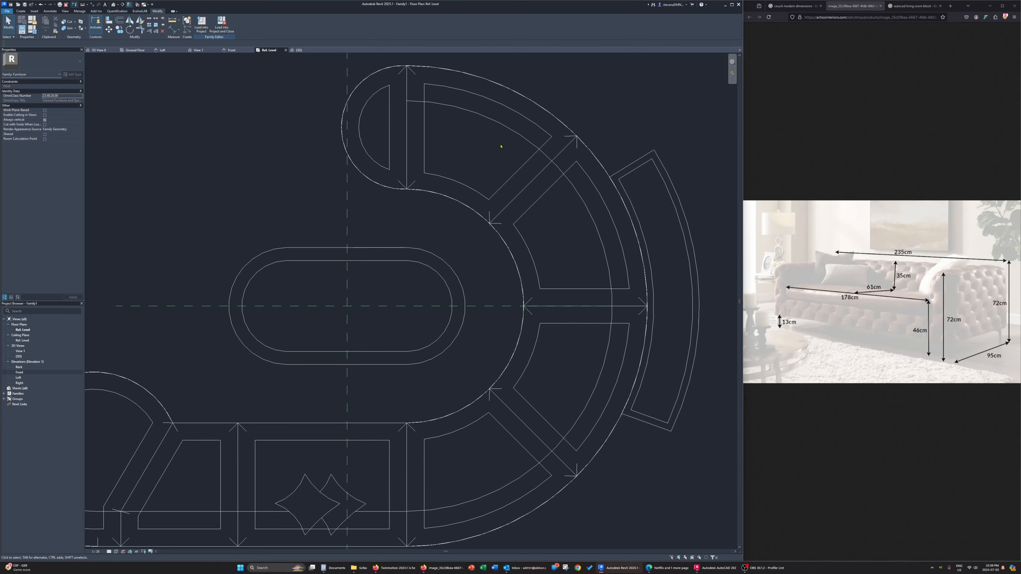
pyautogui.scroll(-1, 576, 180)
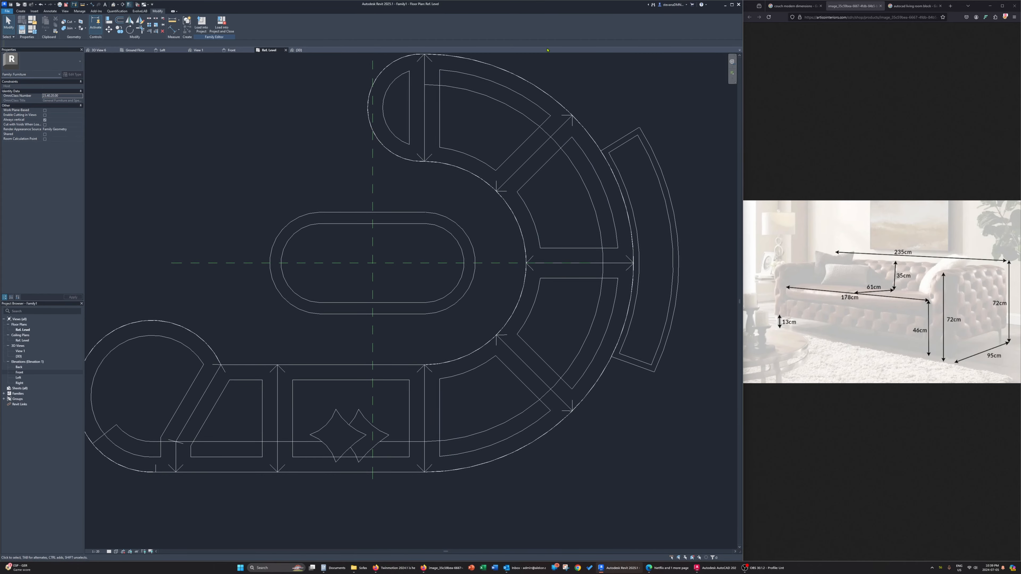
pyautogui.moveTo(451, 406); pyautogui.dragTo(579, 367, button='middle')
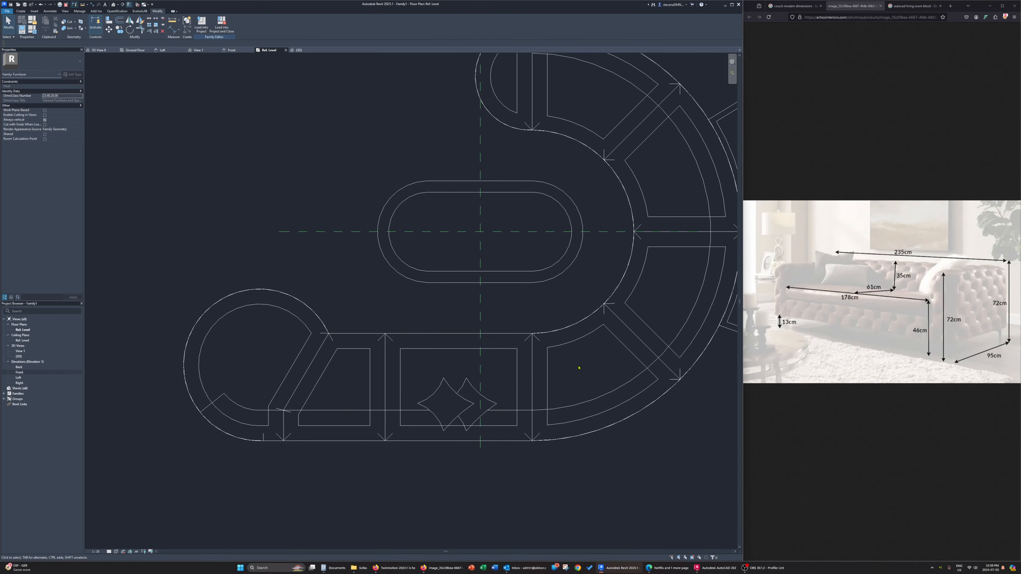
pyautogui.click(300, 50)
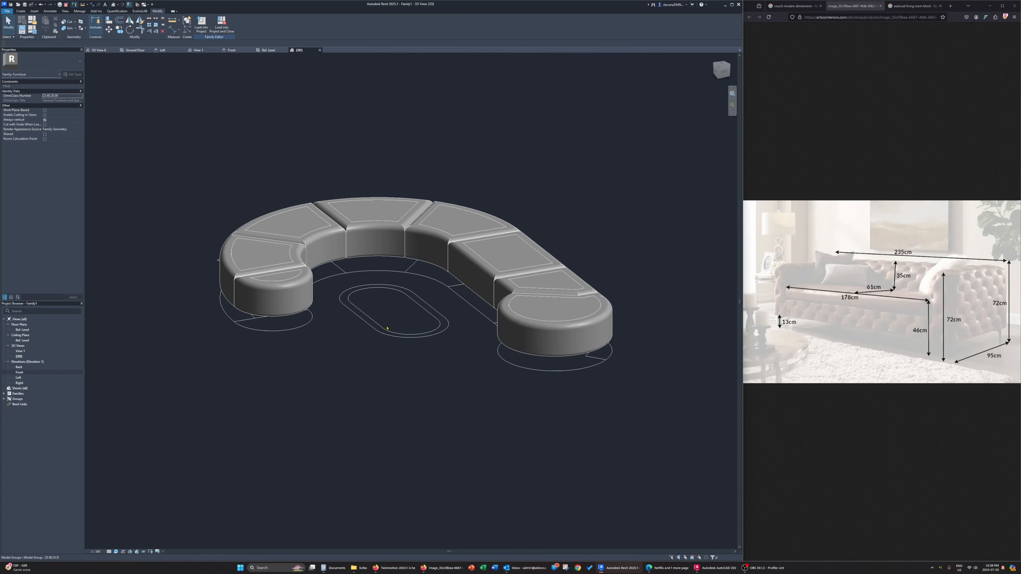
pyautogui.keyDown('shift'); pyautogui.moveTo(480, 333); pyautogui.dragTo(413, 299, button='middle'); pyautogui.keyUp('shift')
pyautogui.click(20, 10)
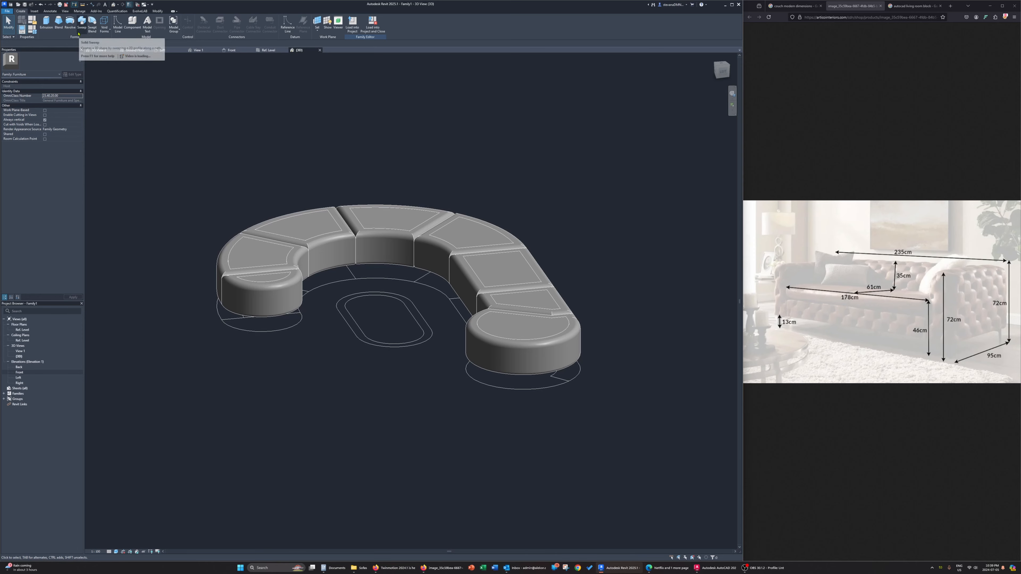
pyautogui.click(81, 22)
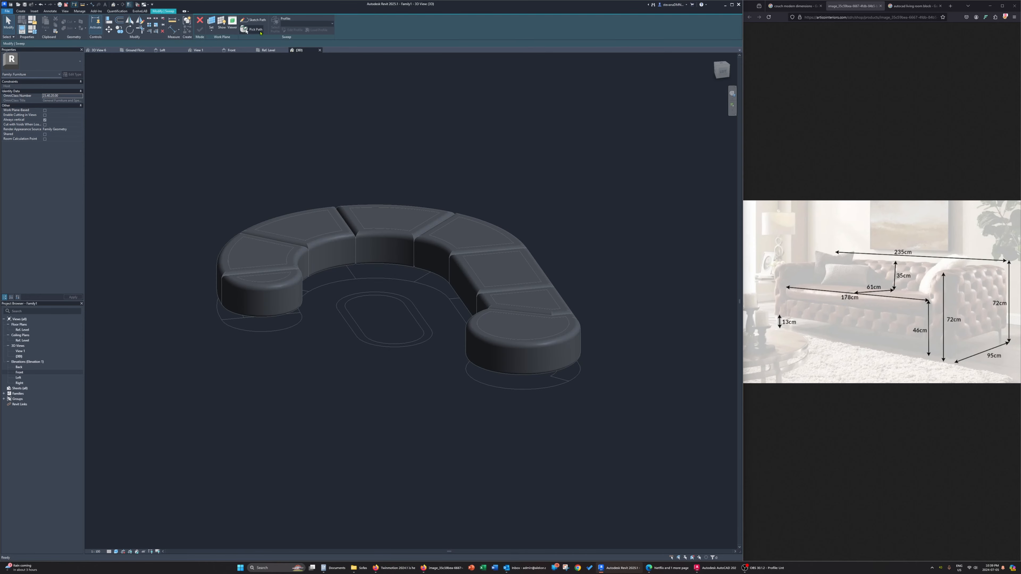
pyautogui.click(211, 31)
pyautogui.click(214, 50)
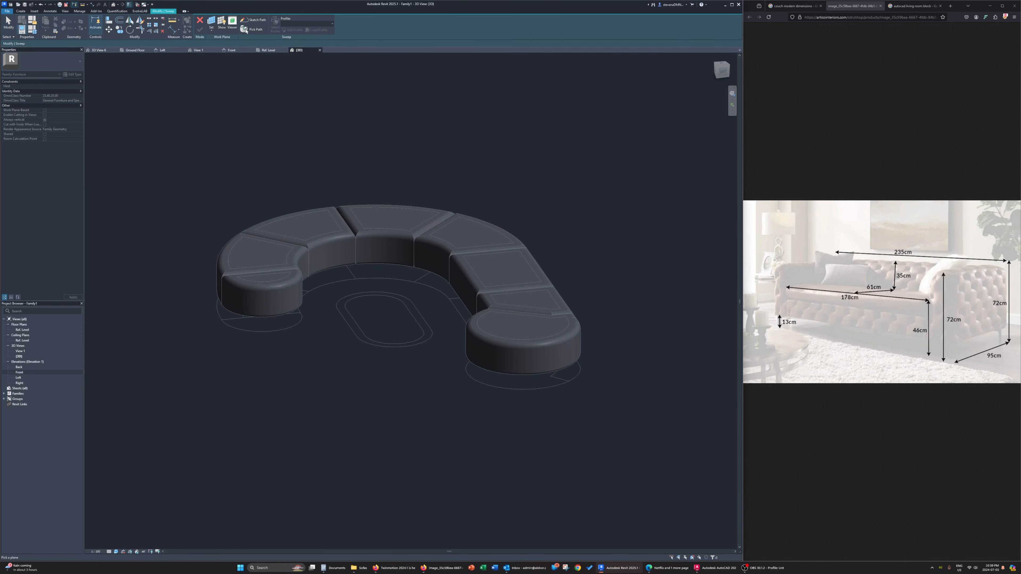
pyautogui.click(246, 30)
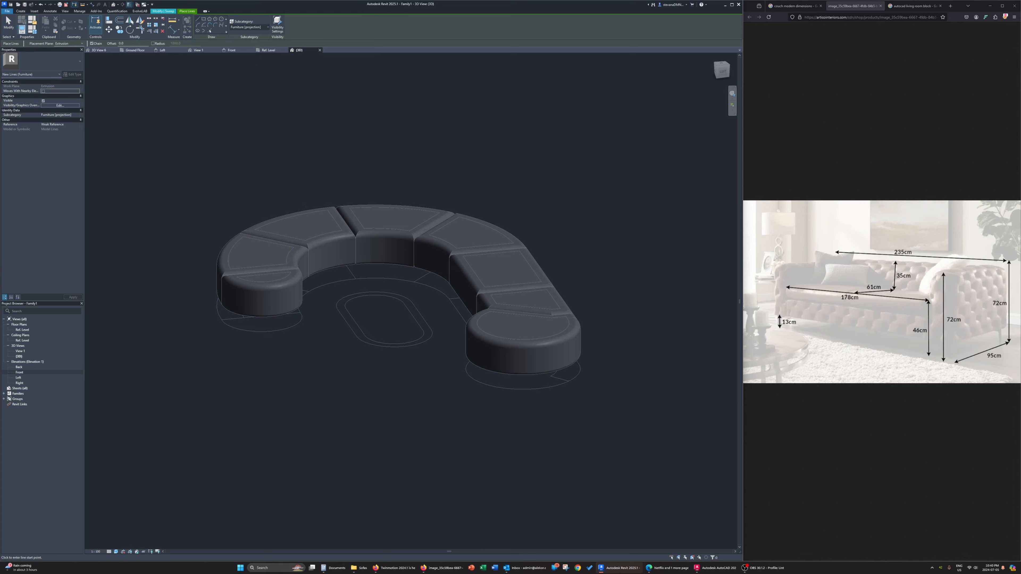
pyautogui.click(268, 51)
pyautogui.scroll(2, 283, 382)
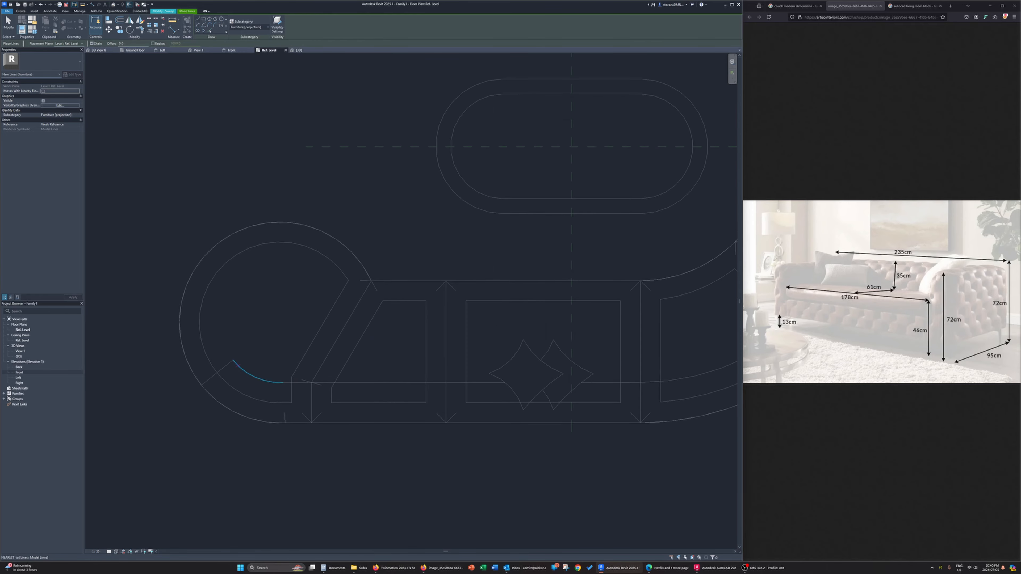
pyautogui.click(210, 31)
pyautogui.click(224, 367)
pyautogui.click(256, 378)
pyautogui.click(283, 421)
pyautogui.click(170, 12)
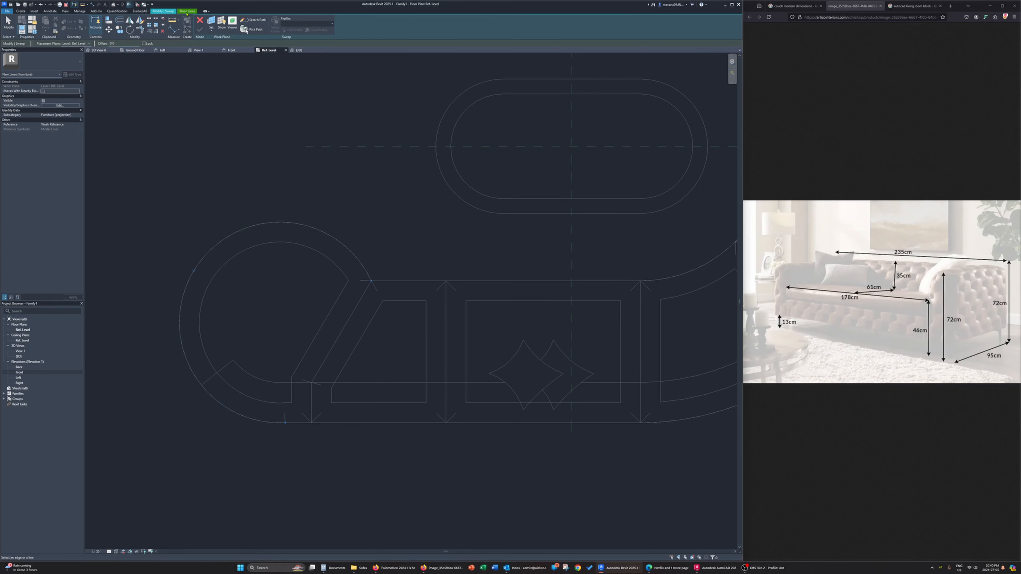
# Try to trace the backrest strip's outline from the Ref. Level plan as a sketched sweep path, and discard the sweep
pyautogui.click(252, 20)
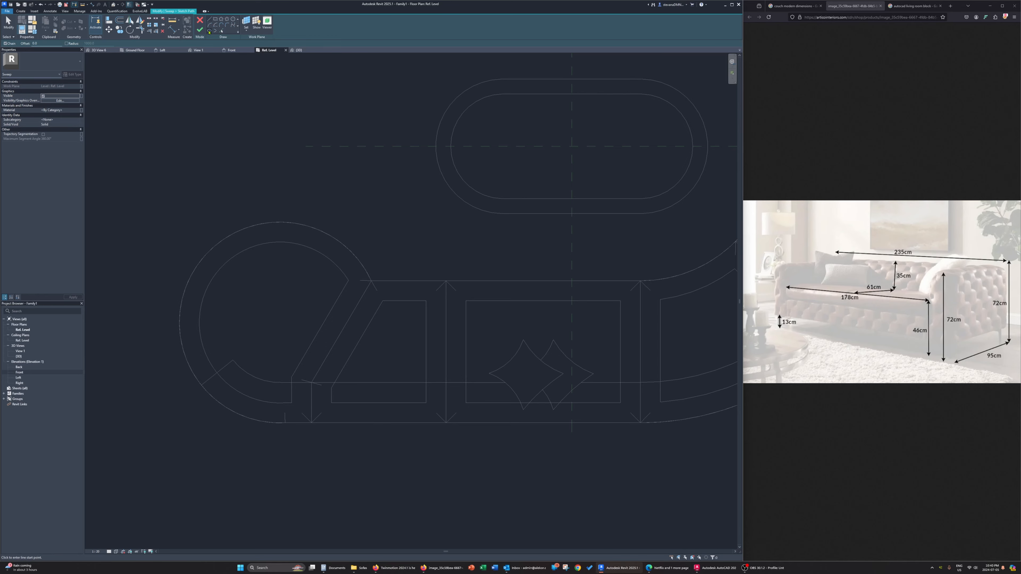
pyautogui.click(221, 32)
pyautogui.click(224, 367)
pyautogui.click(243, 370)
pyautogui.click(311, 410)
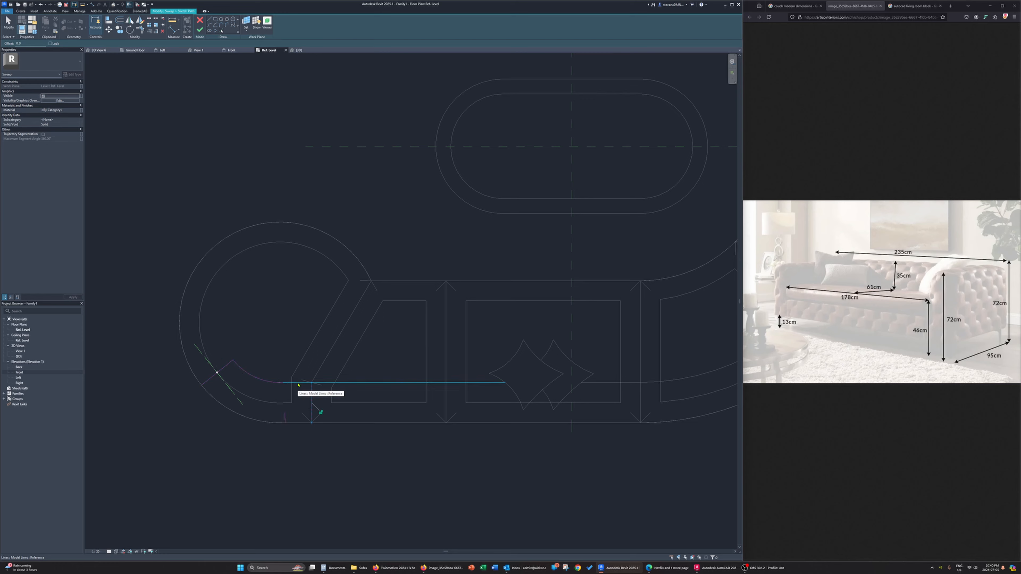
pyautogui.click(298, 383)
pyautogui.click(298, 424)
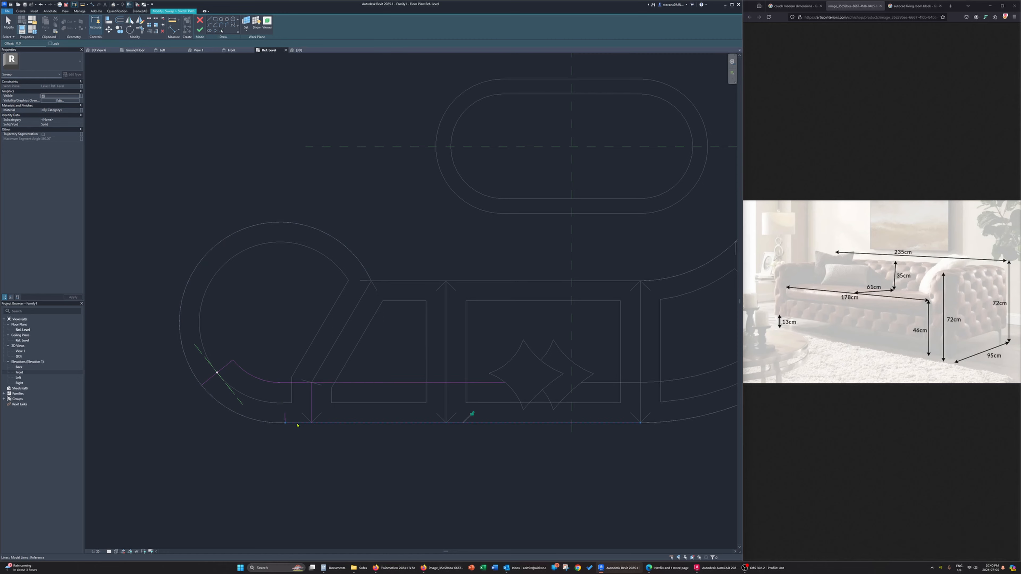
pyautogui.press('Escape')
pyautogui.press('p')
pyautogui.press('l')
pyautogui.click(250, 424)
pyautogui.press('Escape')
pyautogui.click(200, 20)
pyautogui.press('Return')
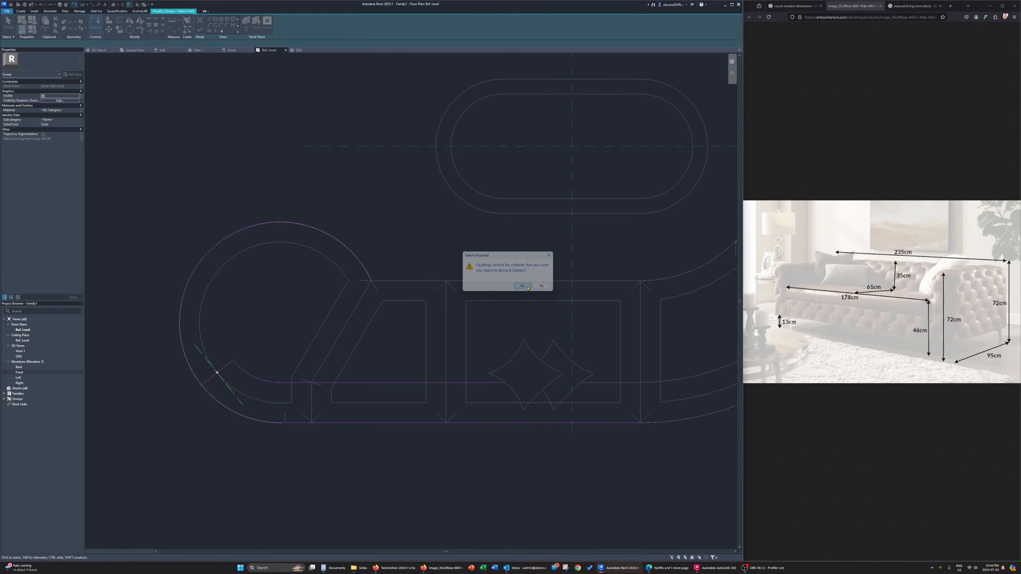
pyautogui.click(203, 23)
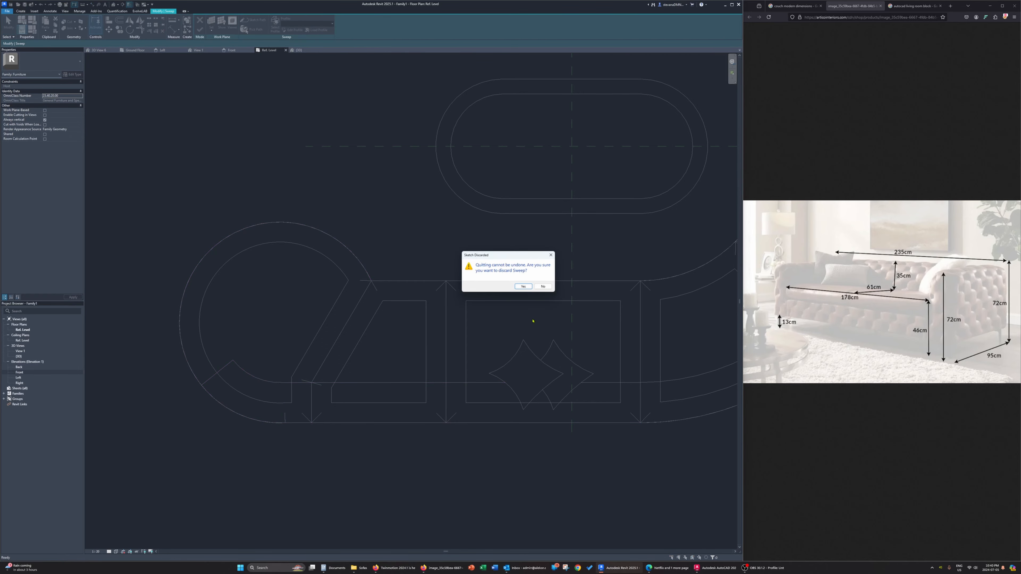
pyautogui.press('Return')
# Temporarily isolate the 2D BLOCK model group in the Ref. Level plan
pyautogui.click(355, 309)
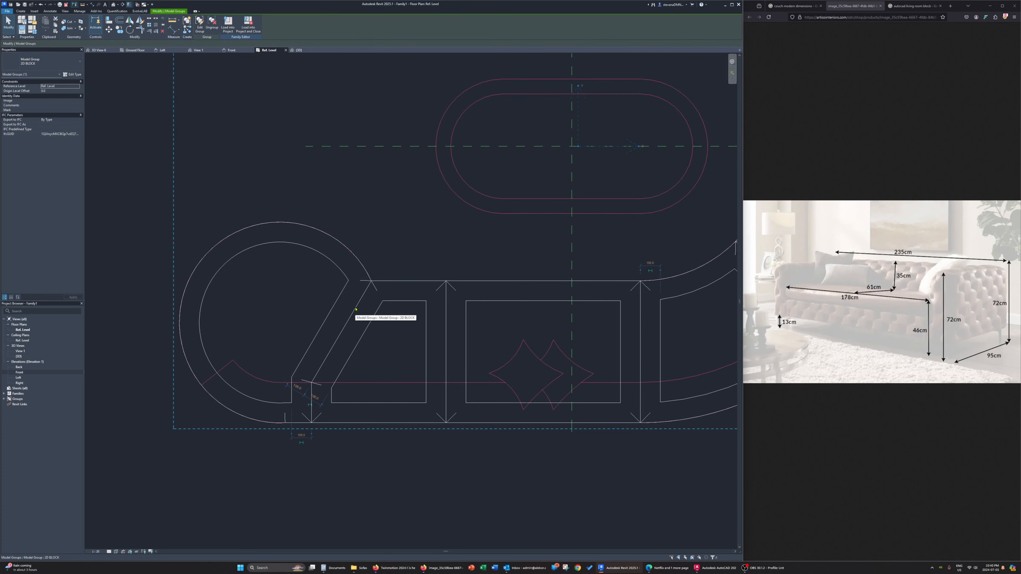
pyautogui.press('h')
pyautogui.press('h')
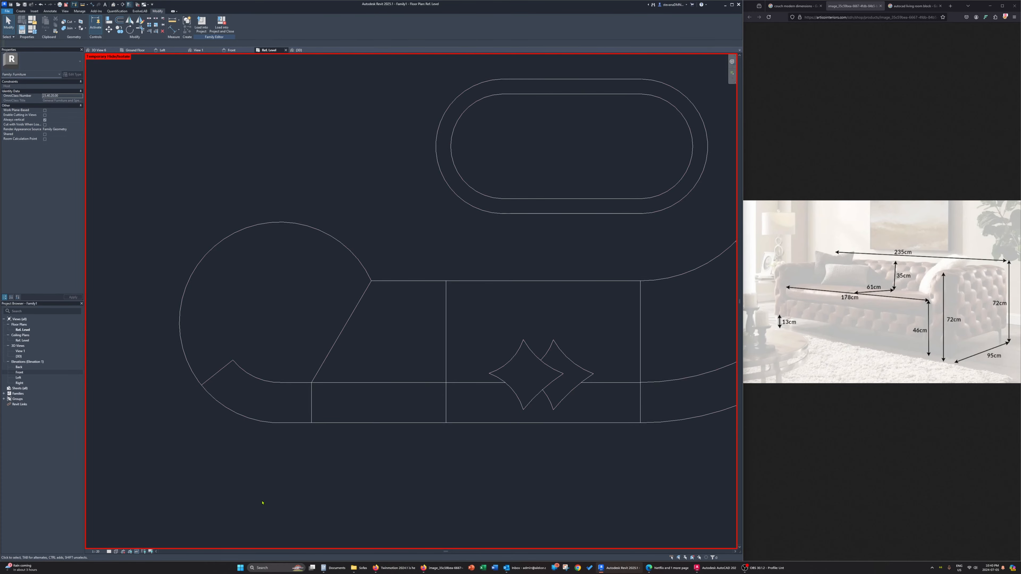
pyautogui.scroll(-3, 308, 400)
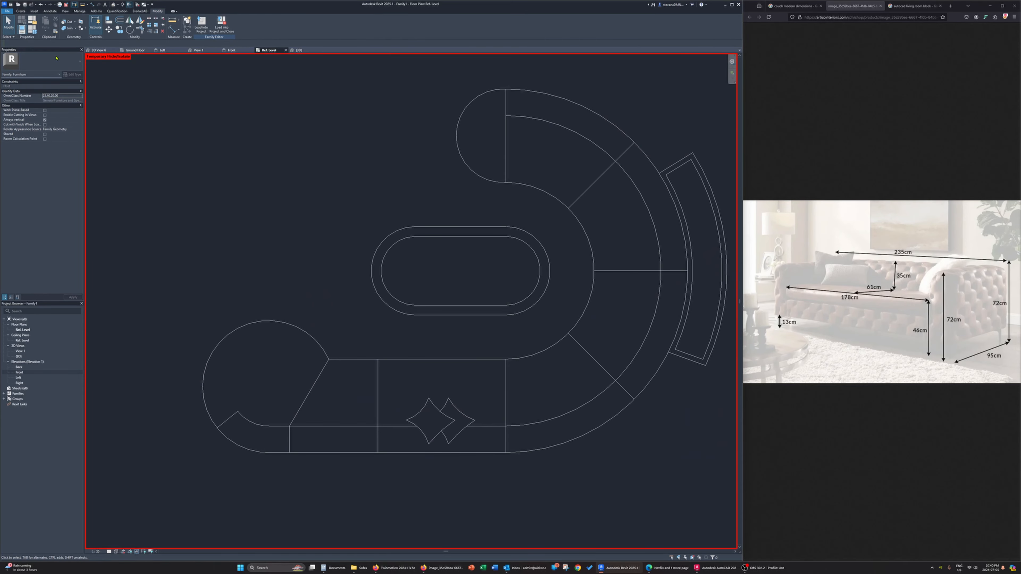
# Start a new sweep with a sketched path and trace the backrest's inner arc beside the large rounded end
pyautogui.click(24, 12)
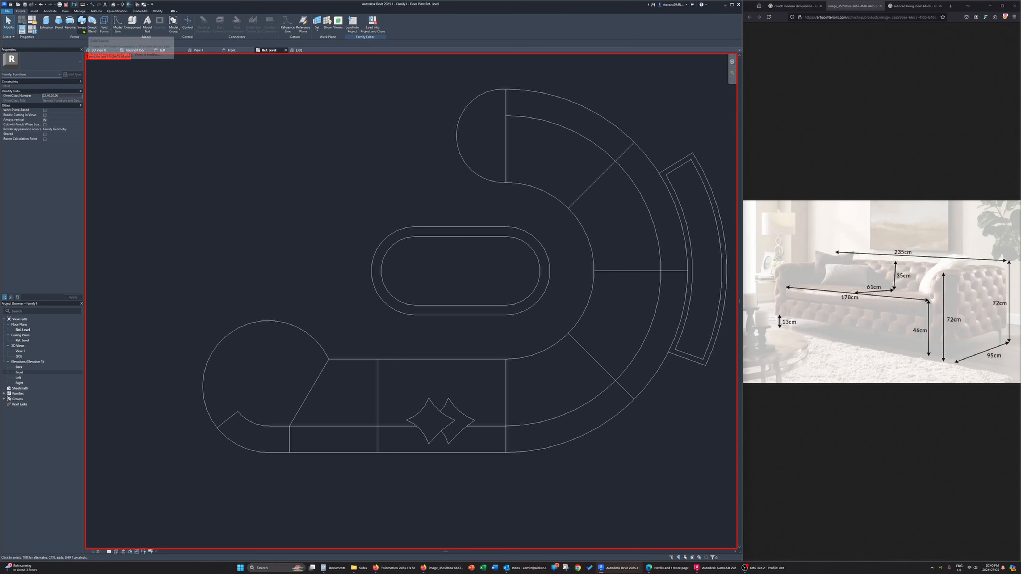
pyautogui.click(82, 24)
pyautogui.click(253, 20)
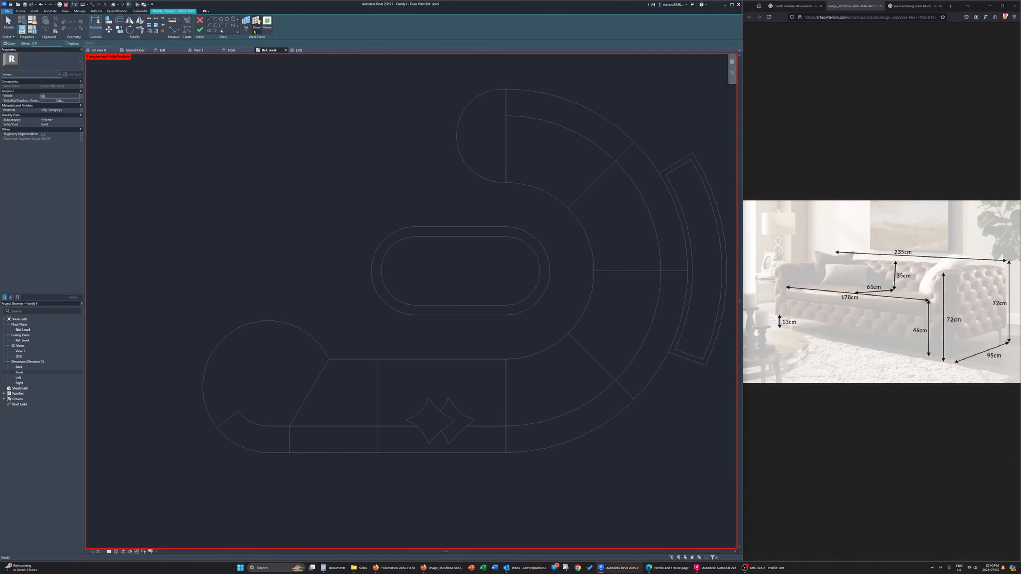
pyautogui.click(260, 425)
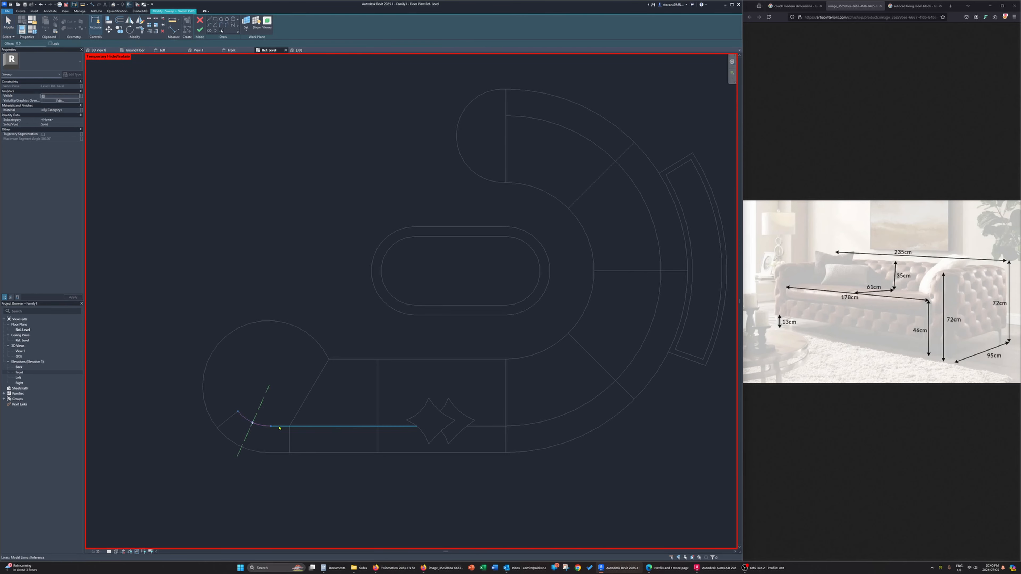
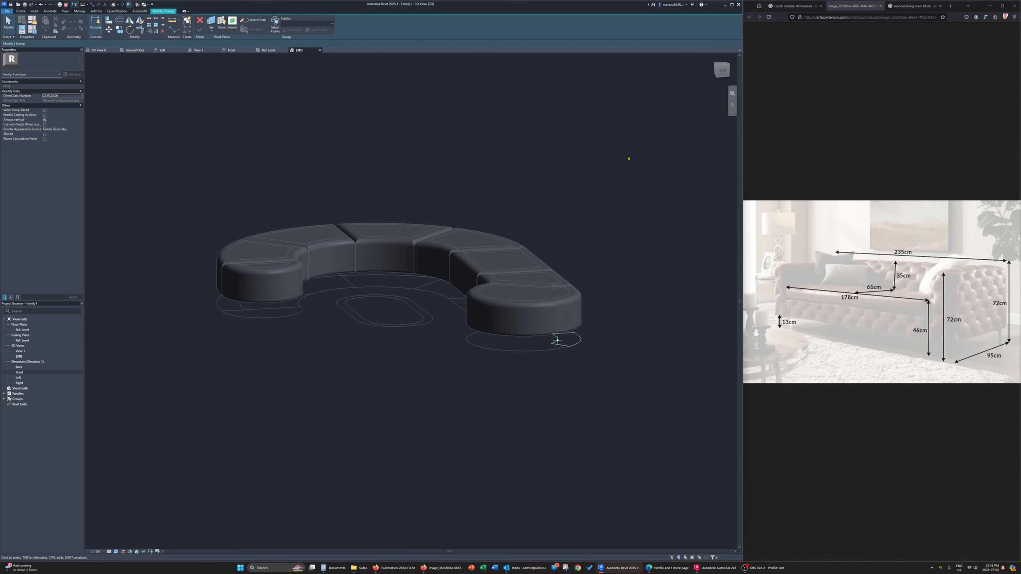
pyautogui.click(733, 78)
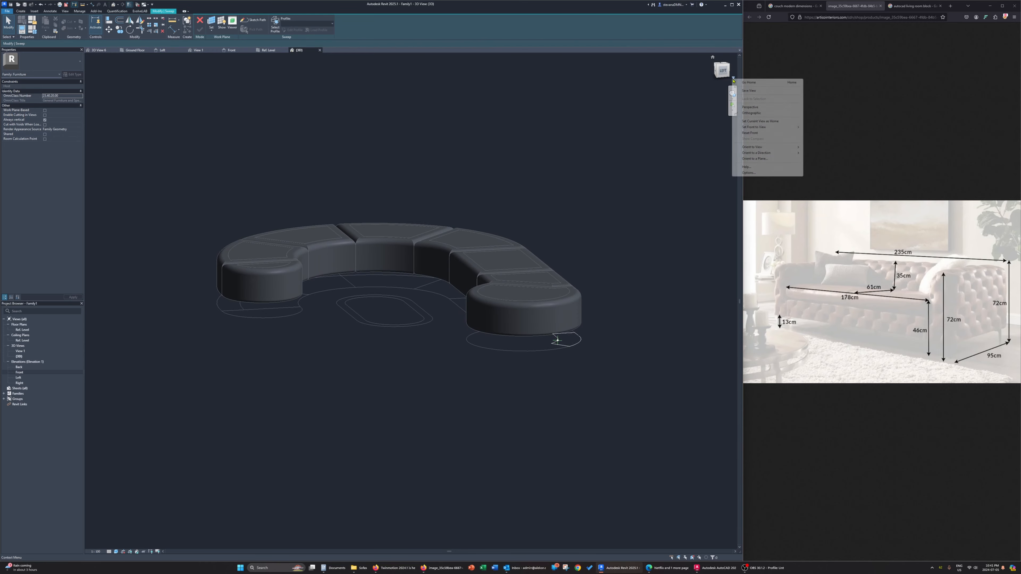
pyautogui.click(780, 162)
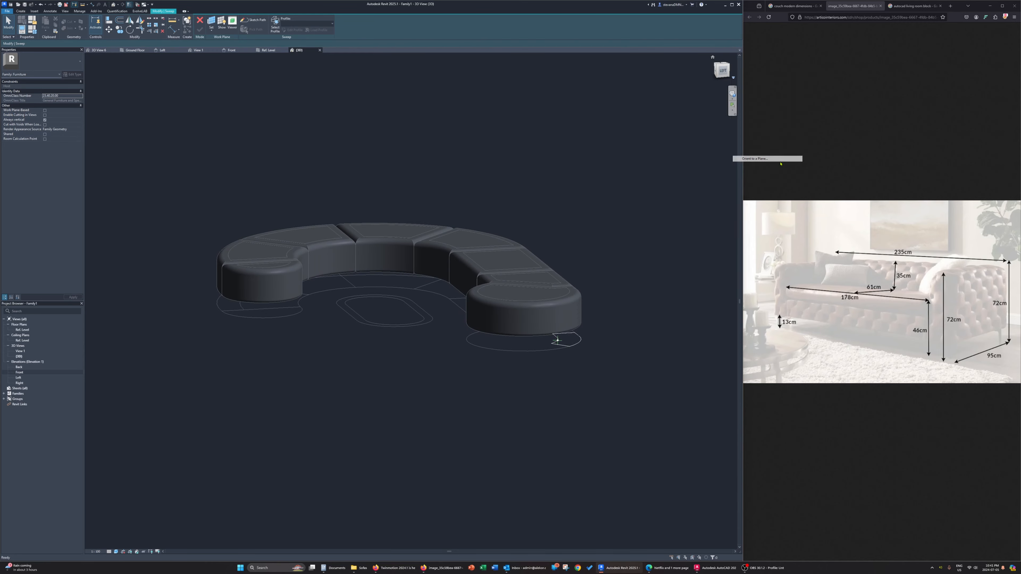
pyautogui.click(356, 314)
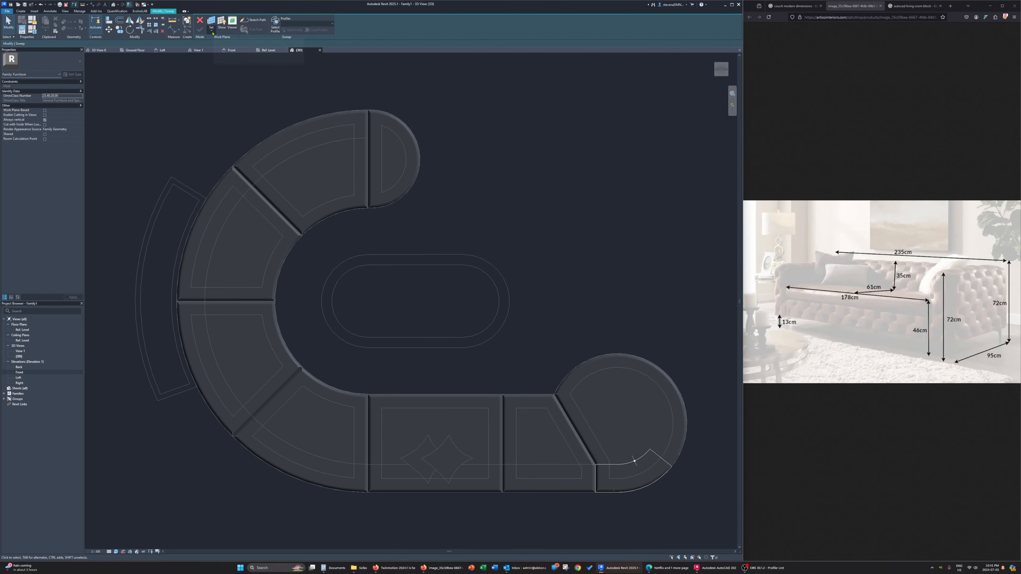
# Start editing the sweep's profile sketch and orient the 3D view to the Reference Plane : Profile plane
pyautogui.moveTo(641, 482)
pyautogui.keyDown('shift'); pyautogui.mouseDown(button='middle')
pyautogui.moveTo(690, 378)
pyautogui.moveTo(647, 273)
pyautogui.moveTo(576, 325)
pyautogui.moveTo(305, 249)
pyautogui.moveTo(335, 306)
pyautogui.moveTo(175, 277)
pyautogui.moveTo(402, 370)
pyautogui.moveTo(353, 350)
pyautogui.moveTo(345, 385)
pyautogui.moveTo(397, 366)
pyautogui.mouseUp(button='middle'); pyautogui.keyUp('shift')
pyautogui.doubleClick(630, 309)
pyautogui.click(734, 79)
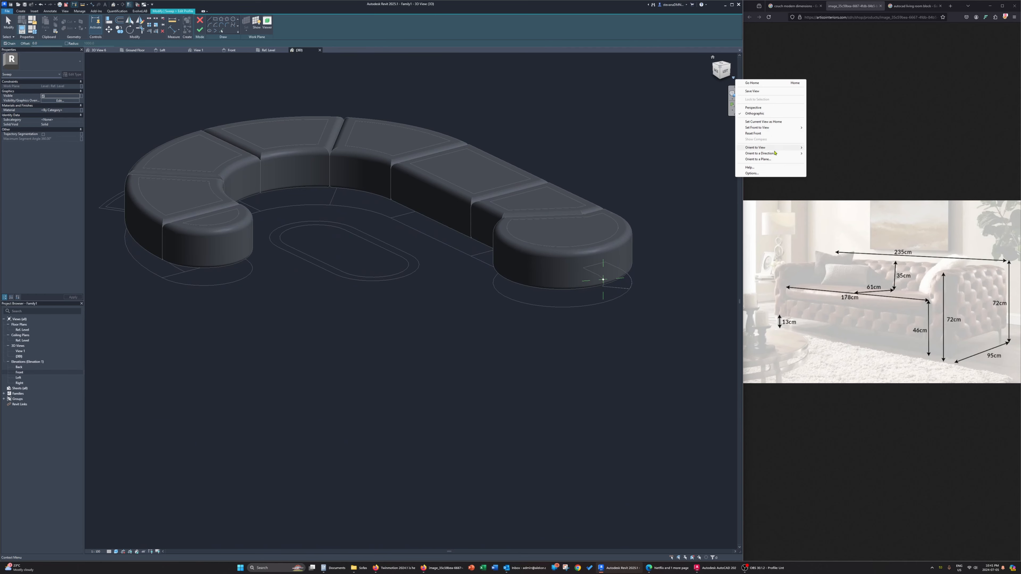
pyautogui.click(778, 160)
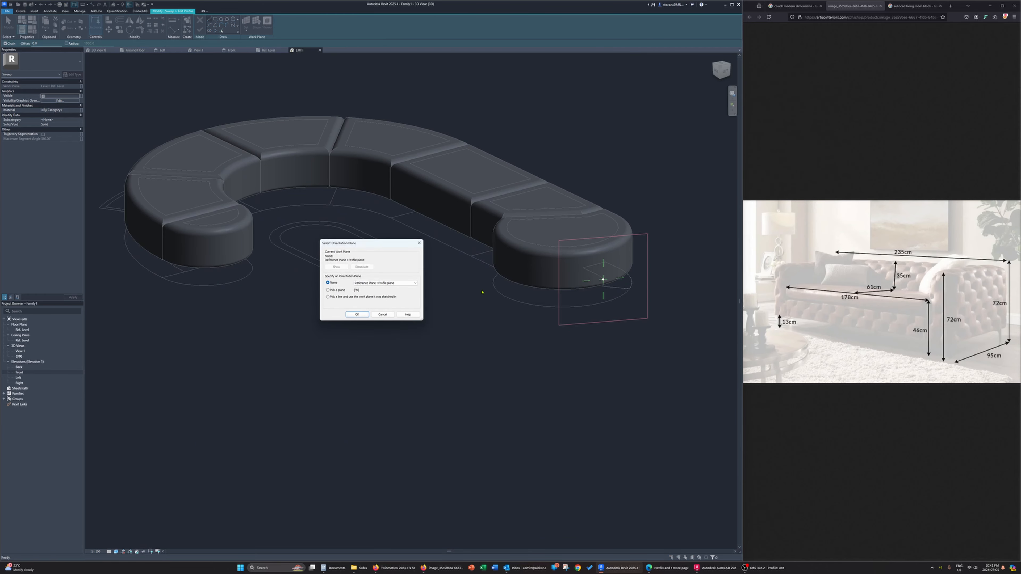
pyautogui.click(356, 315)
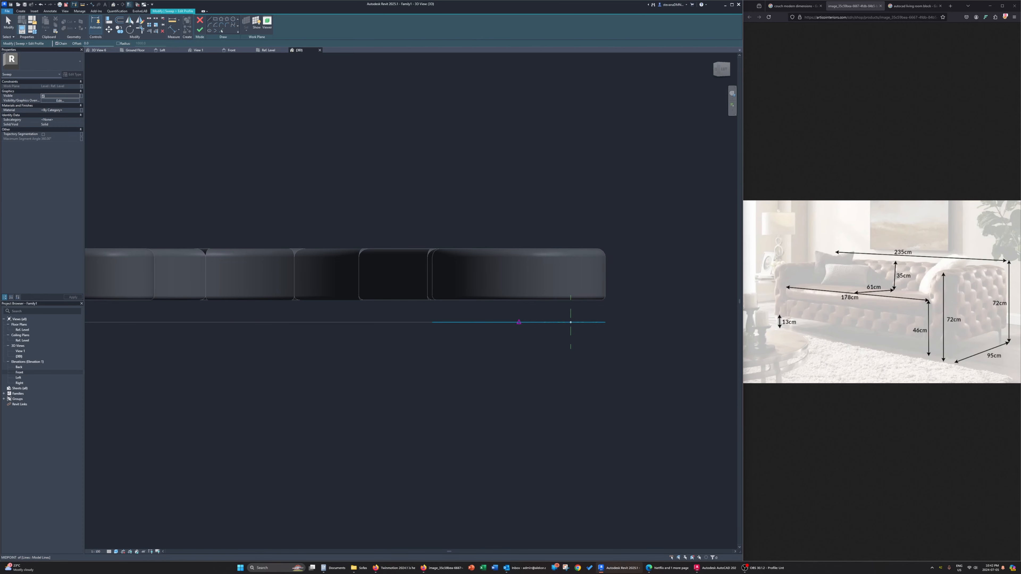
# Draw a 72 cm vertical guide line up from the floor line and a horizontal guide line from its upper end
pyautogui.click(519, 322)
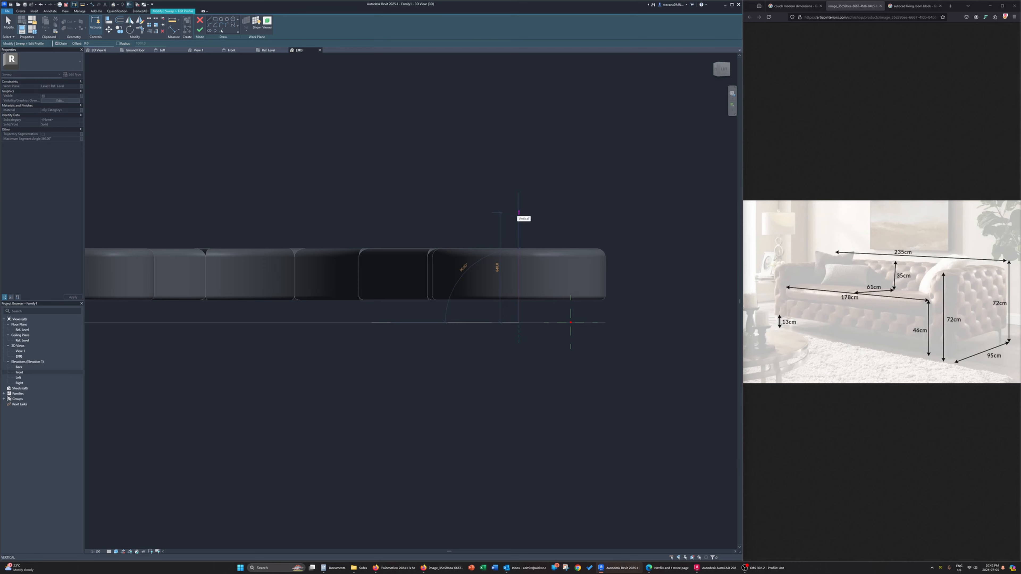
pyautogui.write('72cm')
pyautogui.press('Return')
pyautogui.click(627, 198)
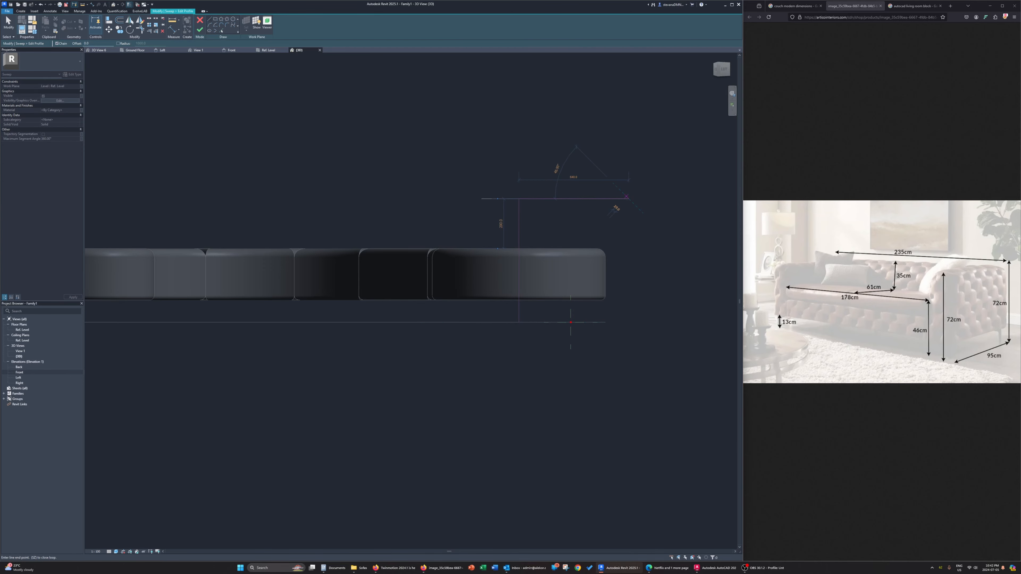
pyautogui.press('Escape')
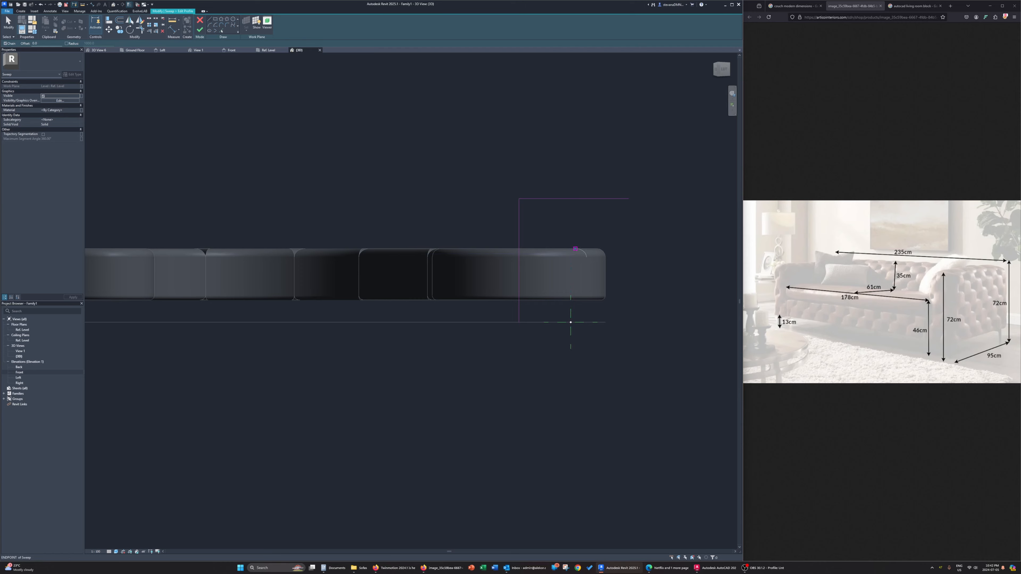
# Draw a guide line 50 mm up from the seat's top surface and a horizontal guide line from its end
pyautogui.click(575, 248)
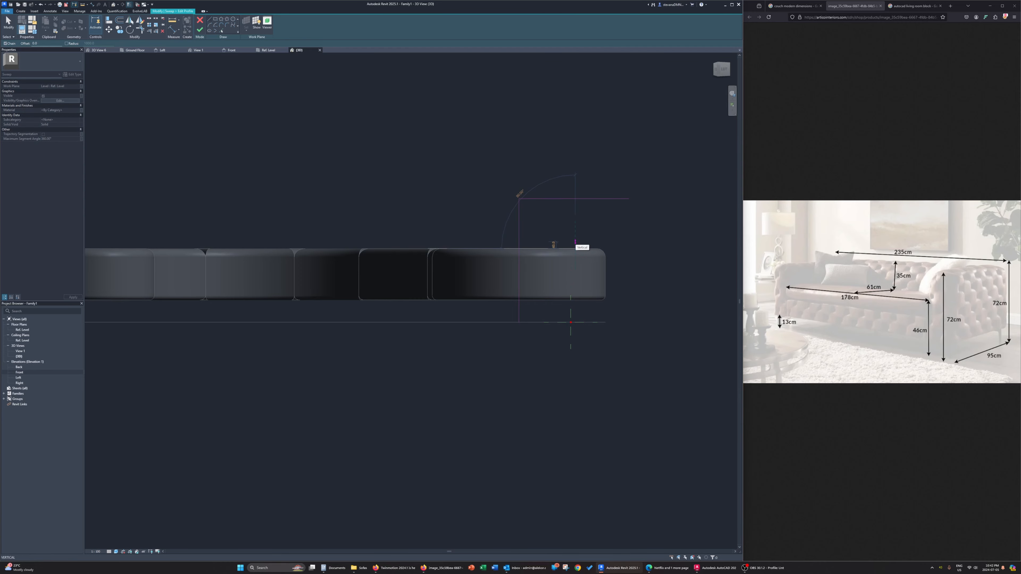
pyautogui.write('50')
pyautogui.press('Return')
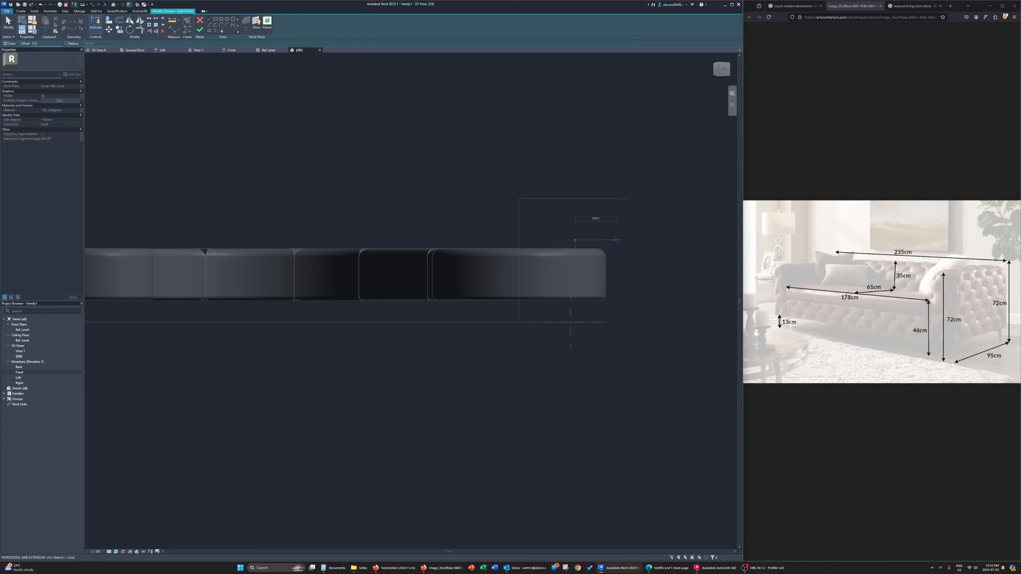
pyautogui.click(615, 240)
pyautogui.press('Escape')
pyautogui.press('Escape')
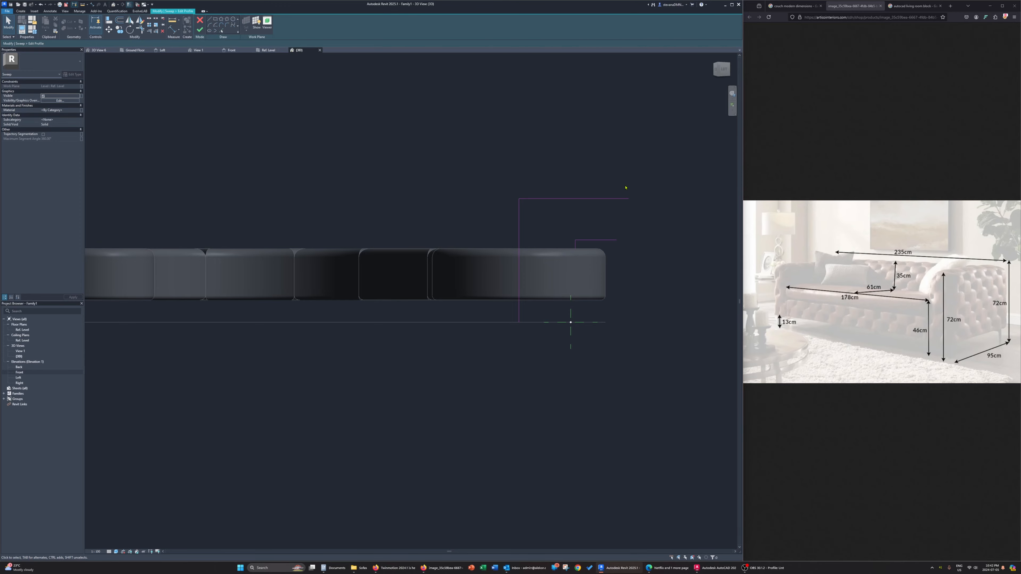
# Check the guide lines against the seat and reference plane in 3D, and orient the view back to the profile plane
pyautogui.keyDown('shift'); pyautogui.moveTo(625, 187); pyautogui.dragTo(554, 417, button='middle'); pyautogui.keyUp('shift')
pyautogui.scroll(4, 556, 410)
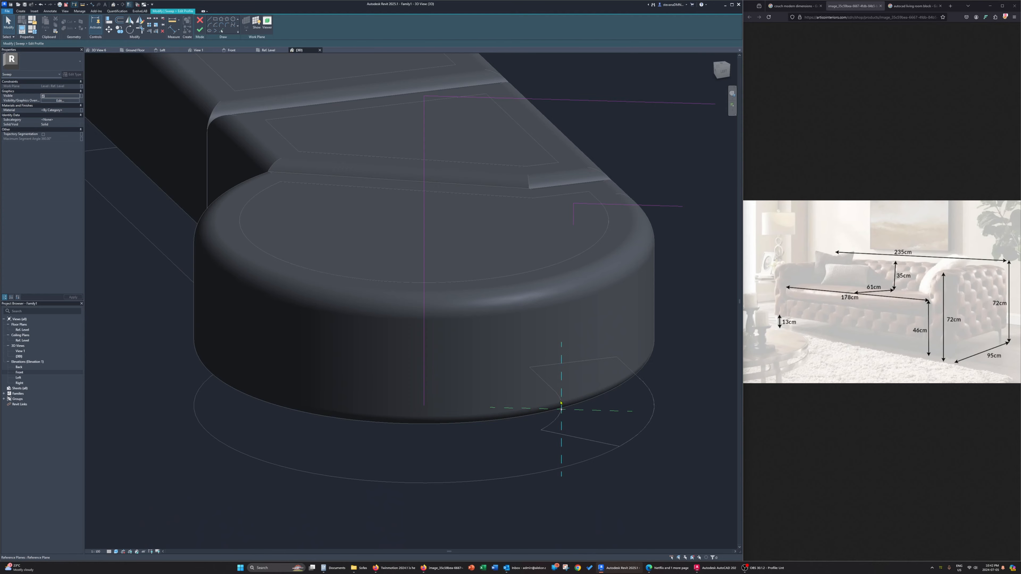
pyautogui.moveTo(560, 403)
pyautogui.mouseDown(button='middle')
pyautogui.moveTo(571, 370)
pyautogui.moveTo(570, 392)
pyautogui.mouseUp(button='middle')
pyautogui.click(573, 402)
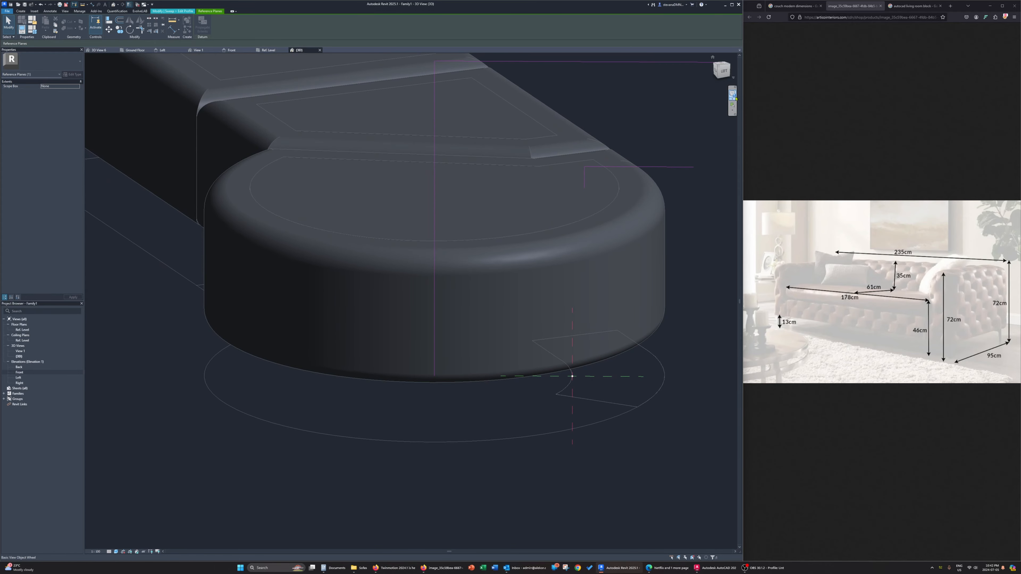
pyautogui.click(733, 78)
pyautogui.click(779, 159)
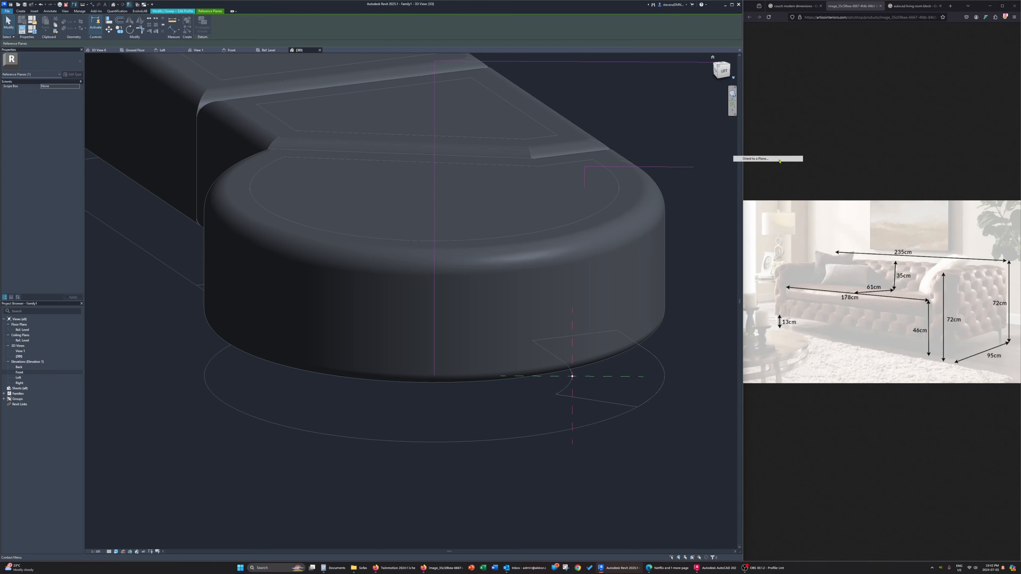
pyautogui.click(362, 314)
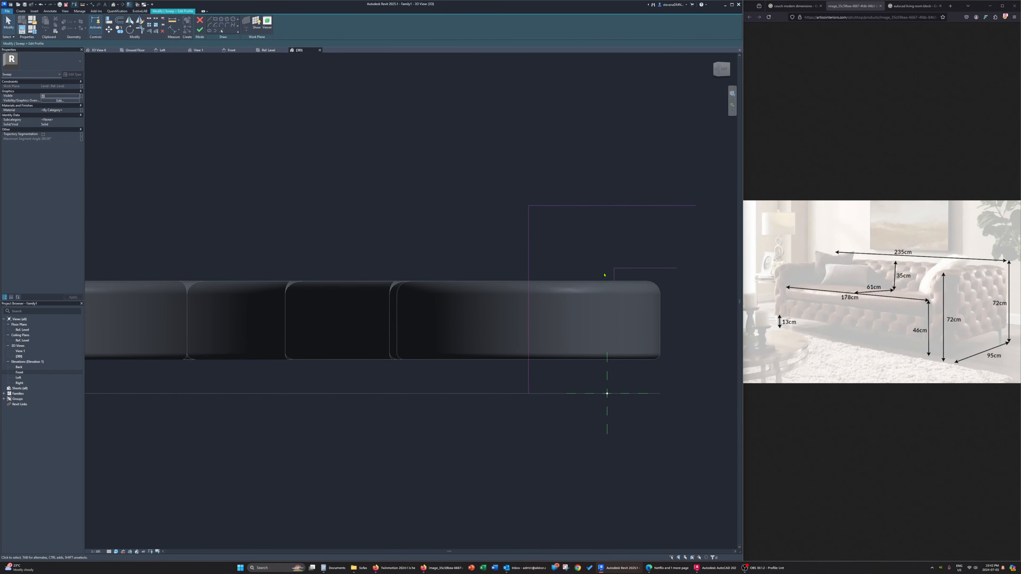
# Draw a closed rectangular profile 50 mm wide between the two horizontal guides, starting in line with the vertical reference plane
pyautogui.click(209, 19)
pyautogui.click(607, 267)
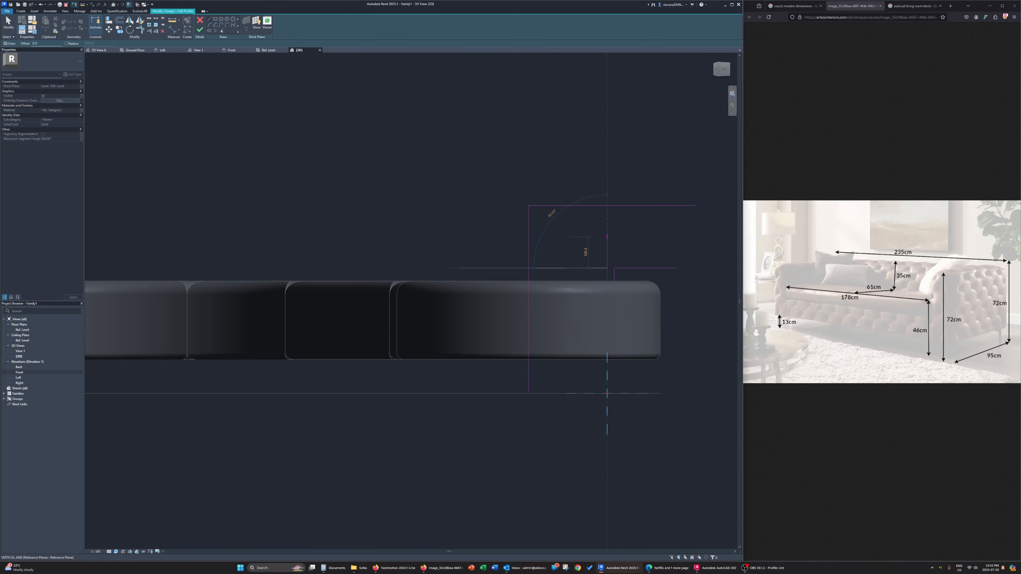
pyautogui.click(607, 206)
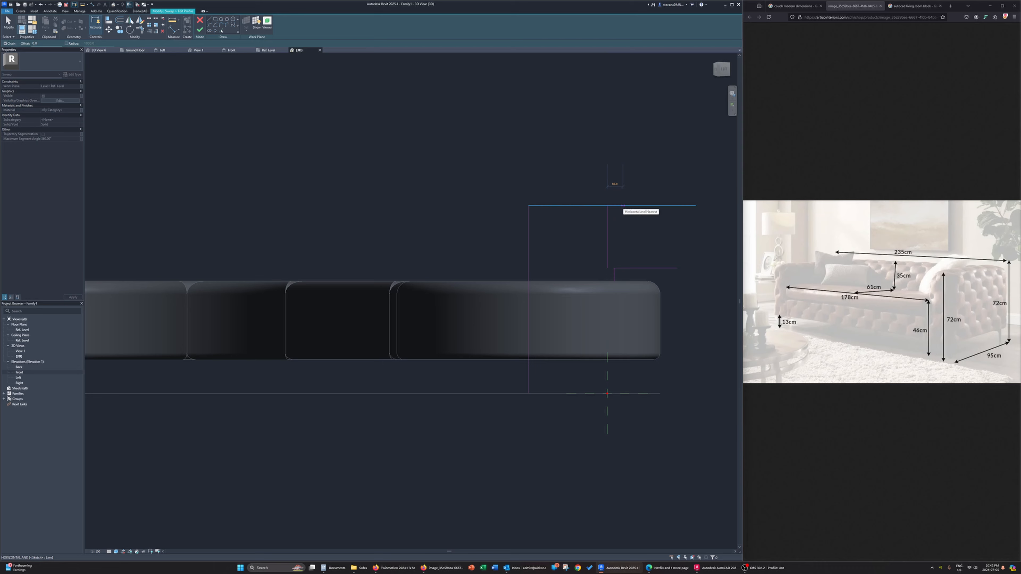
pyautogui.write('50')
pyautogui.press('Return')
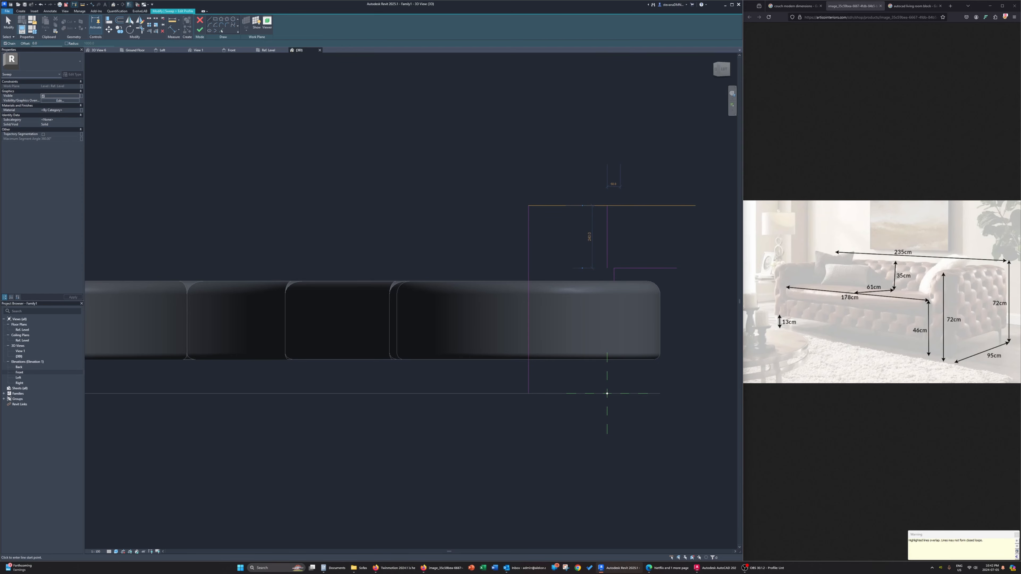
pyautogui.click(620, 205)
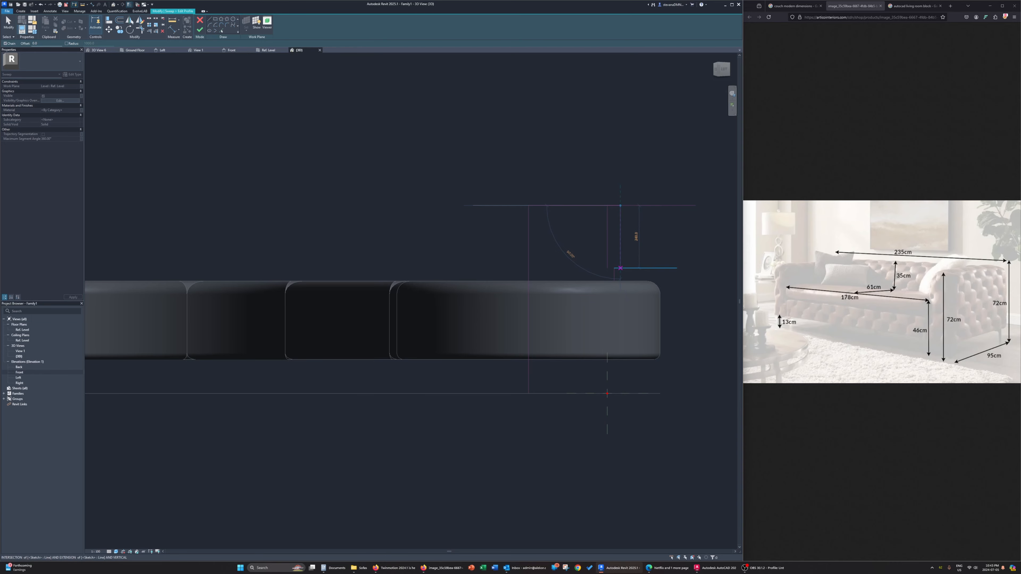
pyautogui.click(620, 269)
pyautogui.click(607, 268)
pyautogui.click(620, 268)
pyautogui.press('Escape')
pyautogui.press('Escape')
pyautogui.press('Tab')
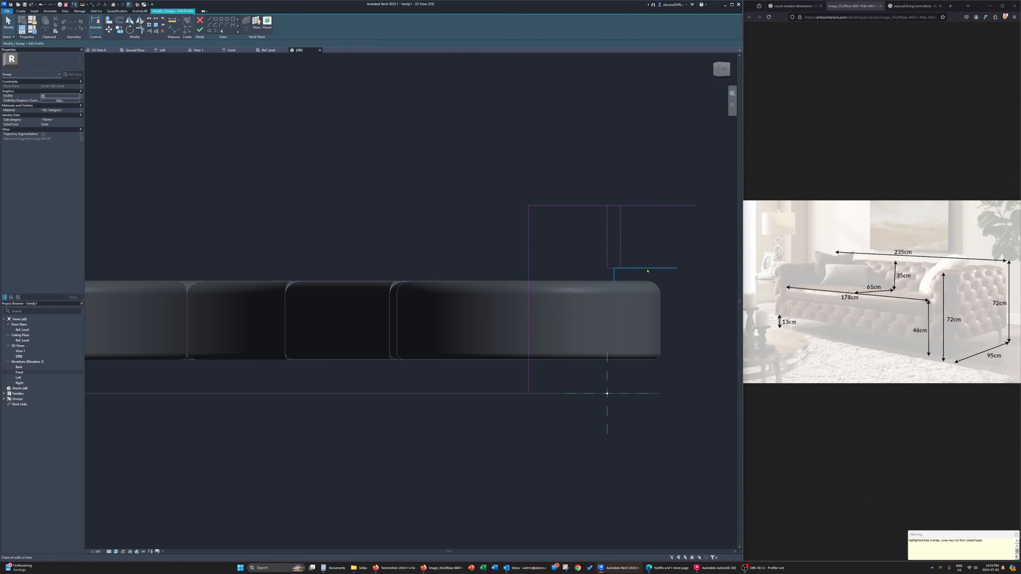
# Delete both pairs of guide lines, keeping only the rectangular backrest profile
pyautogui.click(647, 269)
pyautogui.press('Tab')
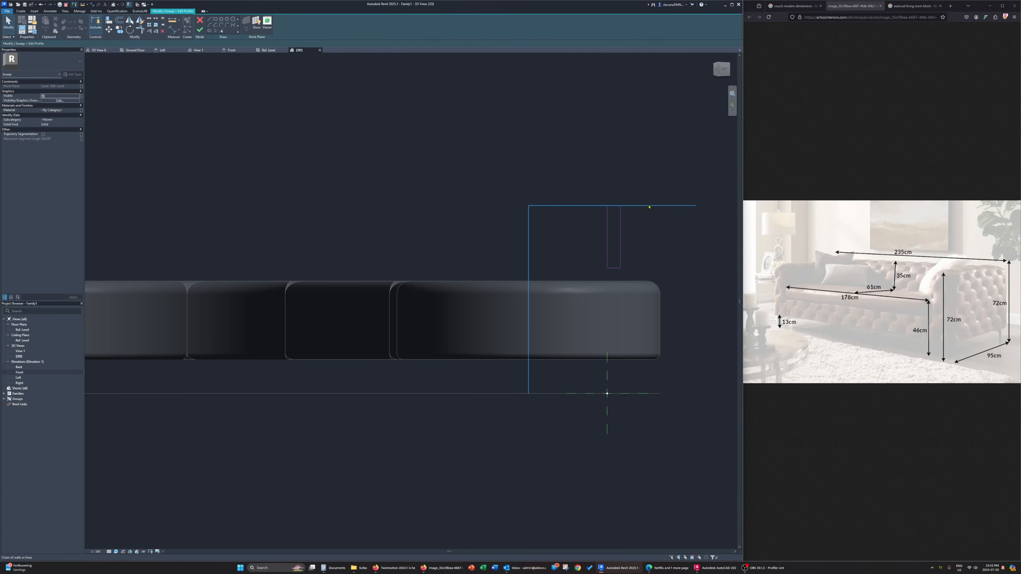
pyautogui.click(649, 205)
pyautogui.press('Delete')
# Round the profile's upper-left corner with a fillet arc of 15 mm radius
pyautogui.scroll(3, 647, 219)
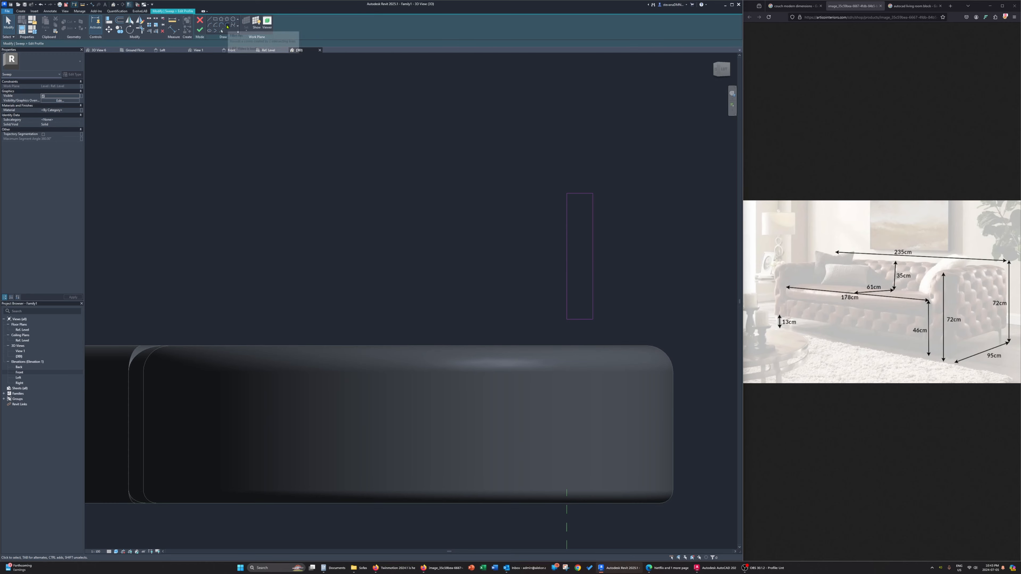
pyautogui.click(227, 26)
pyautogui.click(573, 193)
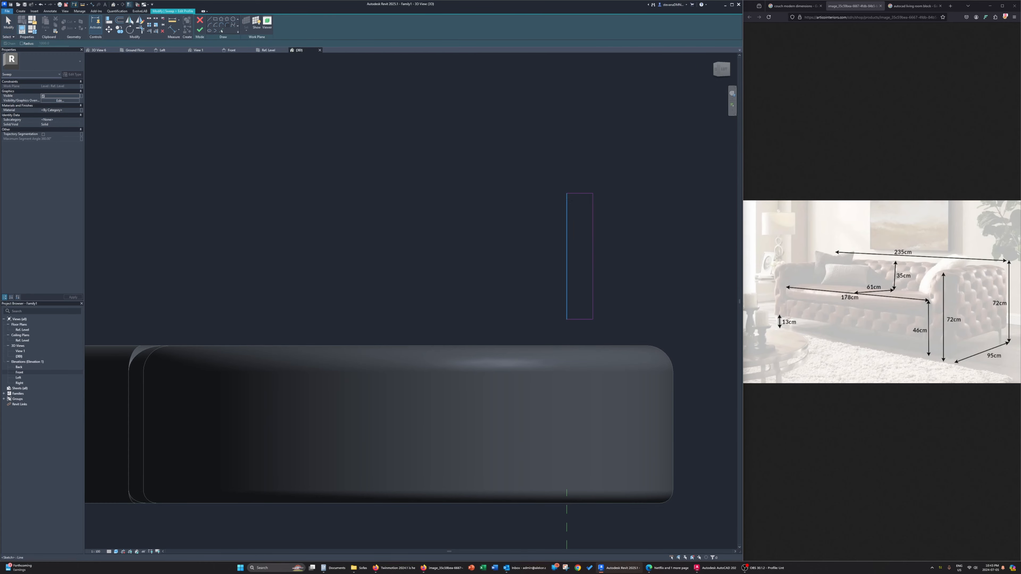
pyautogui.click(566, 203)
pyautogui.click(572, 201)
pyautogui.click(581, 203)
pyautogui.write('20')
pyautogui.press('Return')
pyautogui.click(581, 199)
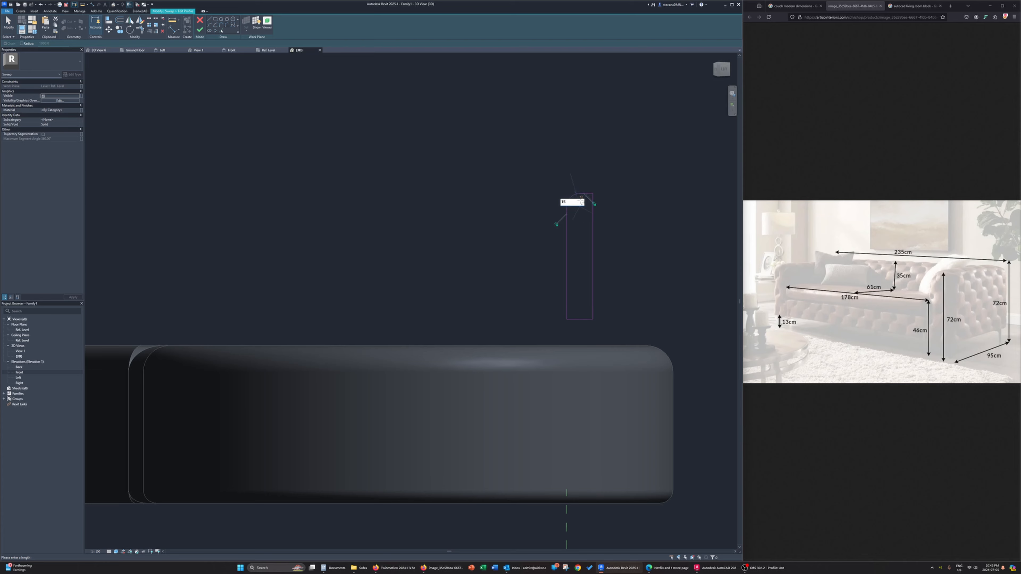
pyautogui.write('15')
pyautogui.press('Return')
# Try to round the profile's two right-hand corners with 15 mm fillet arcs, and undo them
pyautogui.click(583, 199)
pyautogui.write('15')
pyautogui.press('Return')
pyautogui.click(593, 303)
pyautogui.click(580, 319)
pyautogui.click(588, 314)
pyautogui.click(578, 301)
pyautogui.write('1')
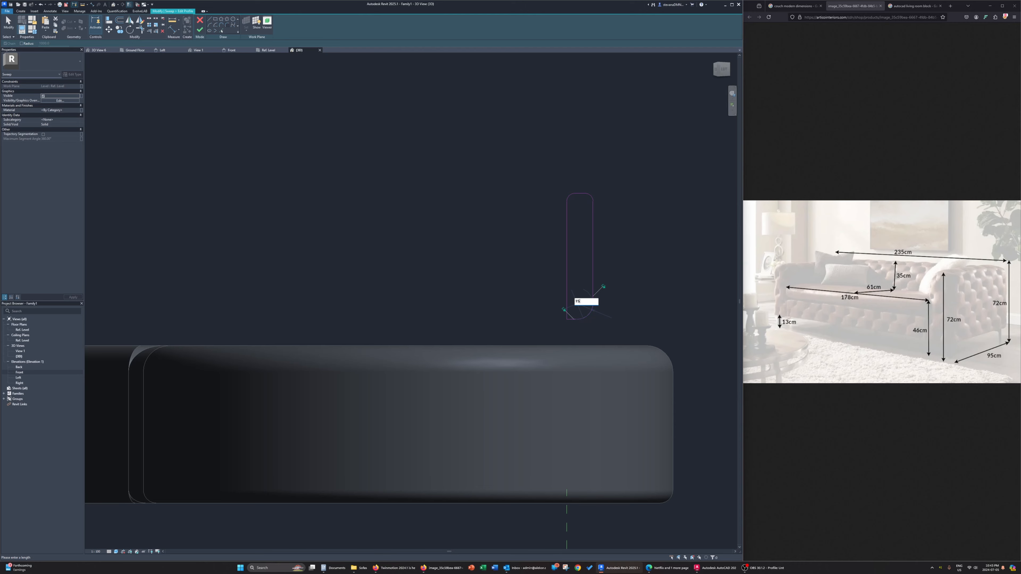
pyautogui.write('5')
pyautogui.press('Return')
pyautogui.click(591, 309)
pyautogui.write('15')
pyautogui.press('Return')
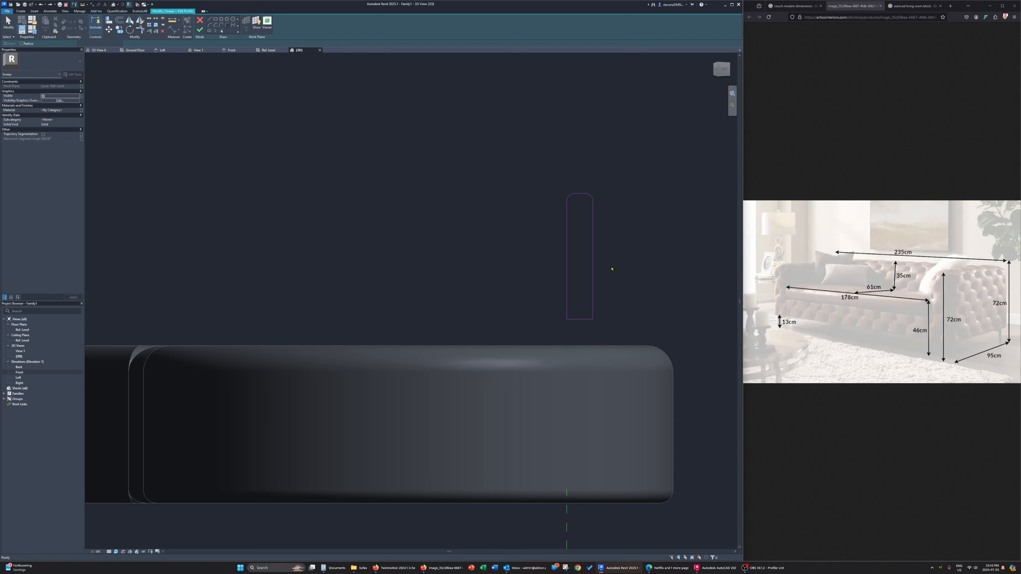
pyautogui.hotkey('ctrl', 'z')
# Round the profile's lower-left corner with a fillet arc of 15 mm radius
pyautogui.click(567, 300)
pyautogui.click(578, 319)
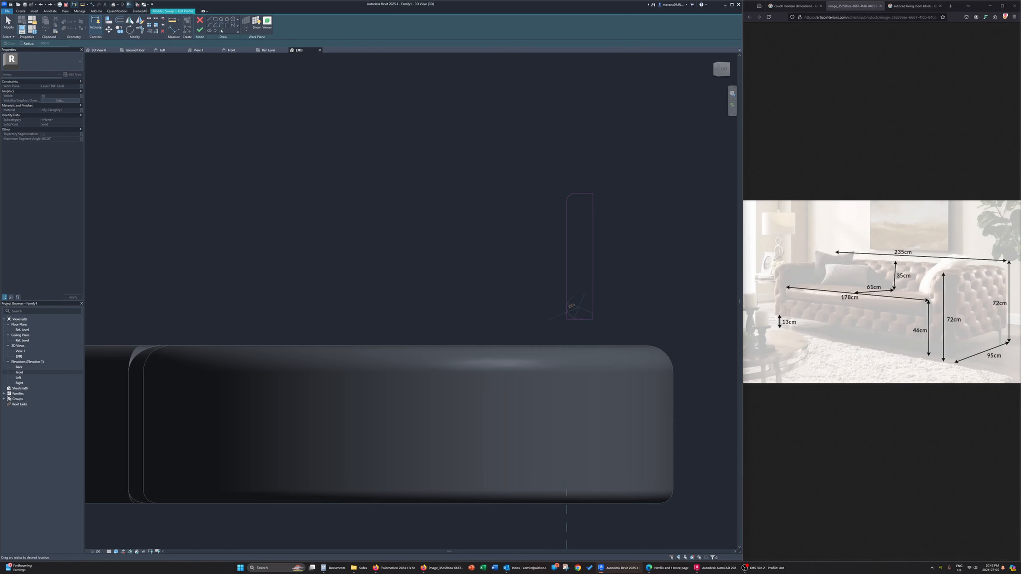
pyautogui.click(574, 312)
pyautogui.click(583, 305)
pyautogui.write('1')
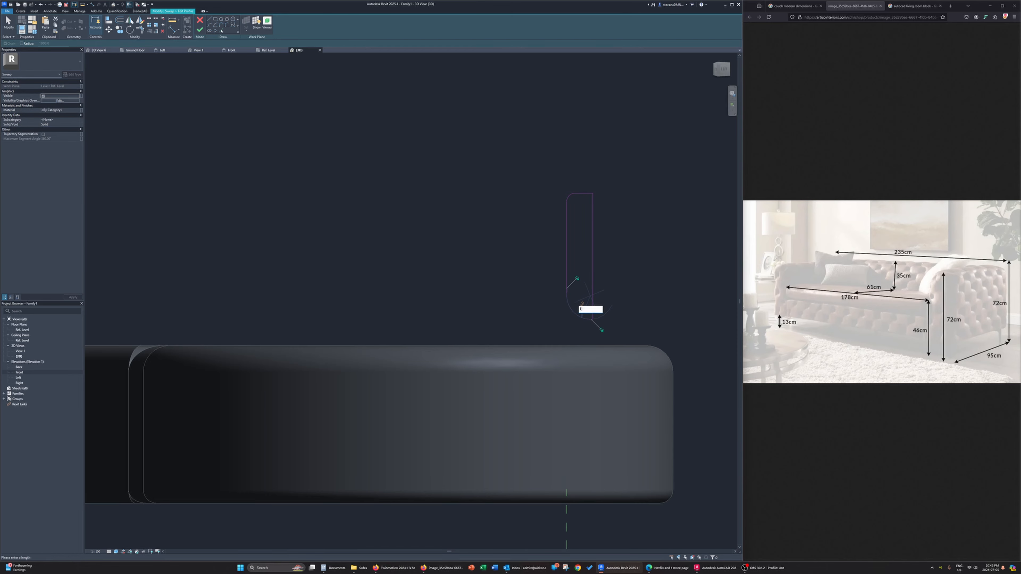
pyautogui.write('5')
pyautogui.press('Return')
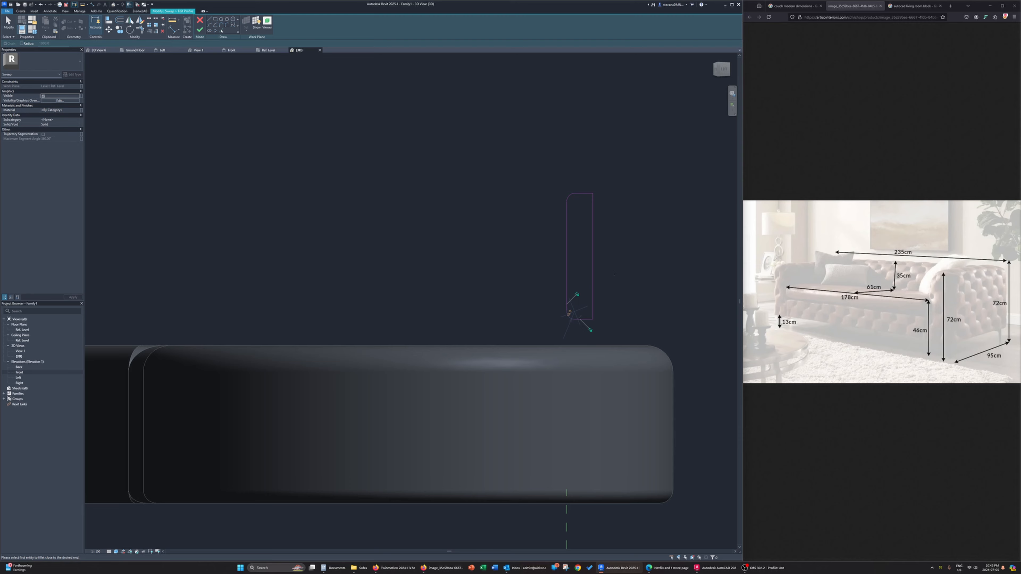
pyautogui.press('Escape')
pyautogui.press('Escape')
pyautogui.scroll(-1, 584, 316)
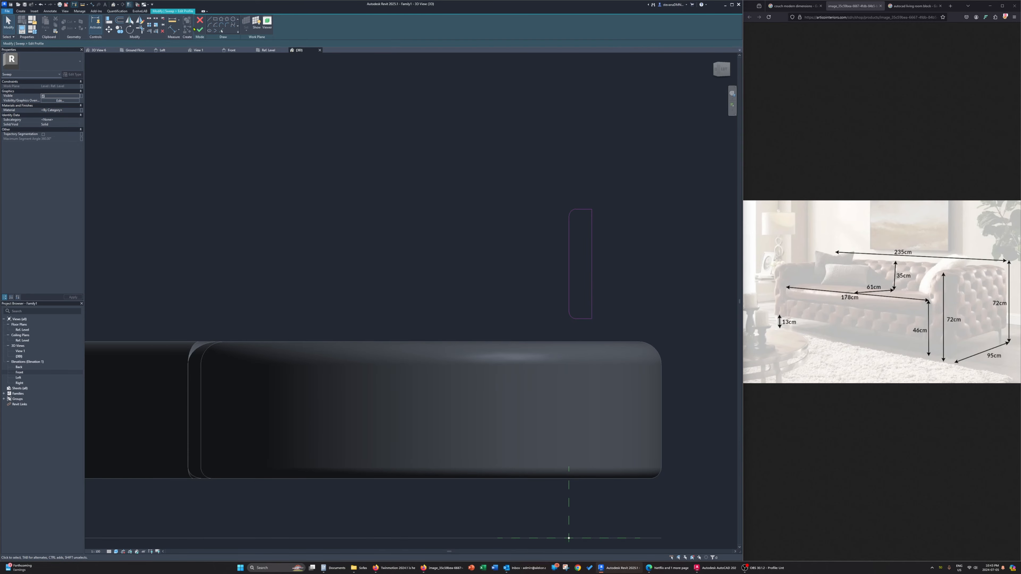
# Reduce the profile's width by editing the dimension of its right-hand edge, and finish the profile sketch
pyautogui.click(591, 258)
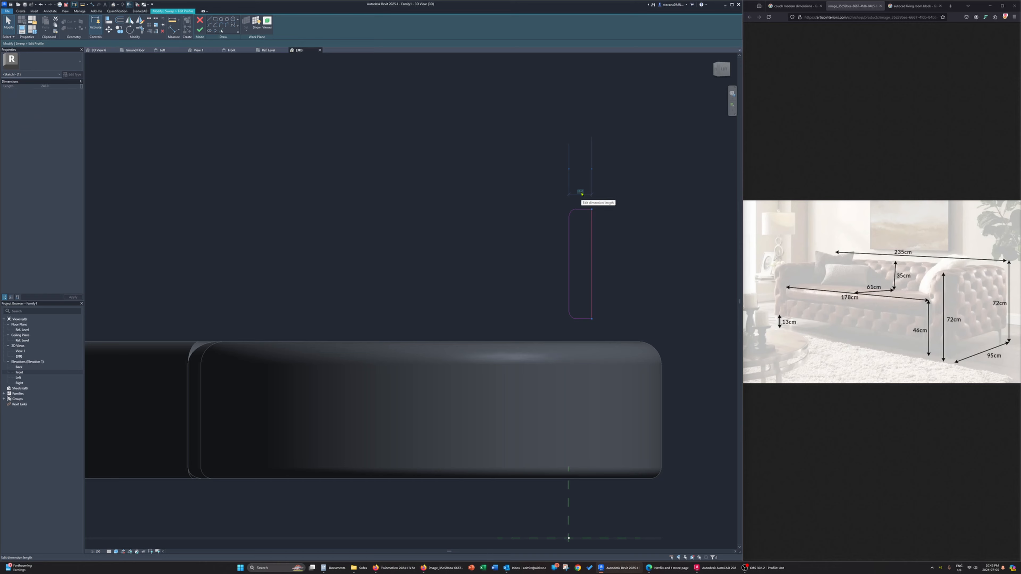
pyautogui.click(581, 192)
pyautogui.press('Return')
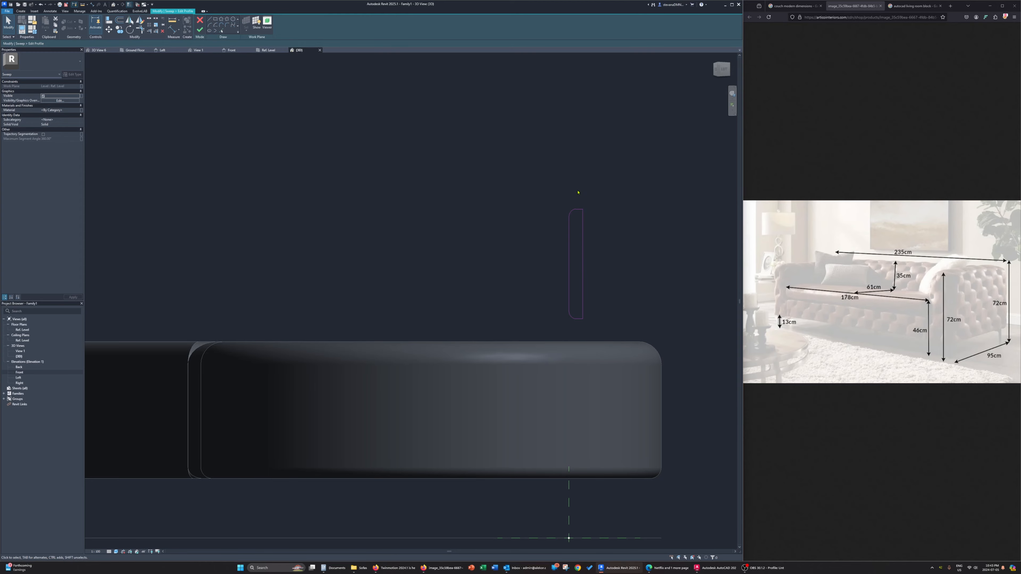
pyautogui.click(200, 29)
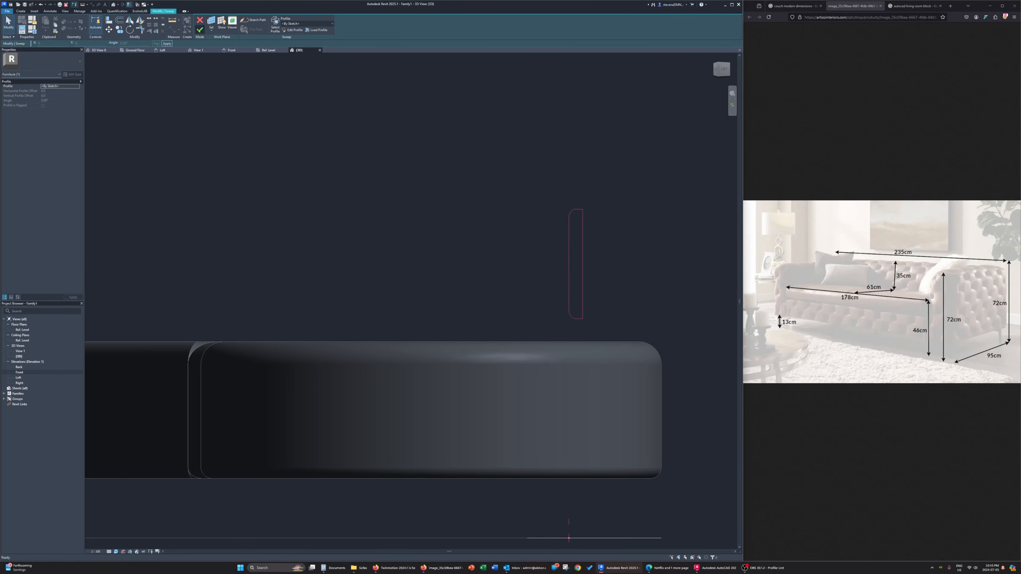
# Complete the sweep to create the backrest solid above the large rounded end, and view it in 3D
pyautogui.keyDown('shift'); pyautogui.moveTo(621, 137); pyautogui.dragTo(669, 302, button='middle'); pyautogui.keyUp('shift')
pyautogui.click(200, 29)
pyautogui.click(685, 294)
pyautogui.keyDown('shift'); pyautogui.moveTo(657, 386); pyautogui.dragTo(521, 332, button='middle'); pyautogui.keyUp('shift')
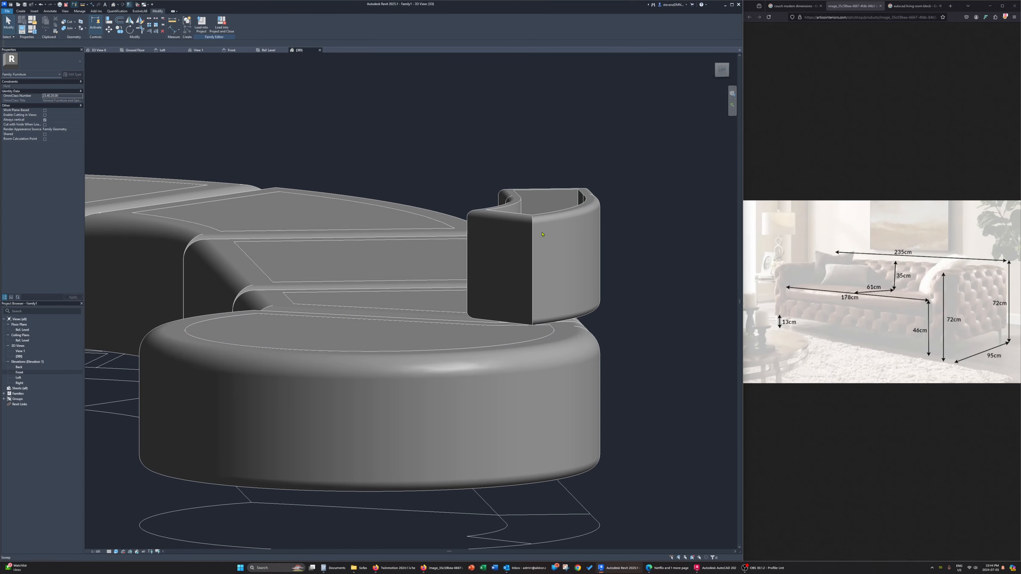
# Start a new extrusion and set its work plane by picking a plane on the backrest sweep
pyautogui.keyDown('shift'); pyautogui.moveTo(578, 262); pyautogui.dragTo(588, 370, button='middle'); pyautogui.keyUp('shift')
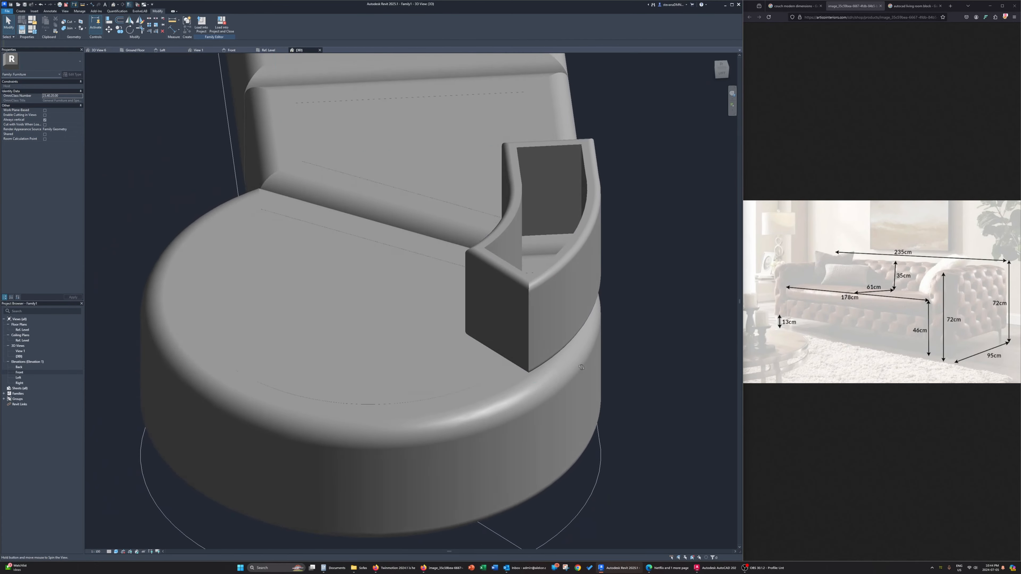
pyautogui.click(20, 12)
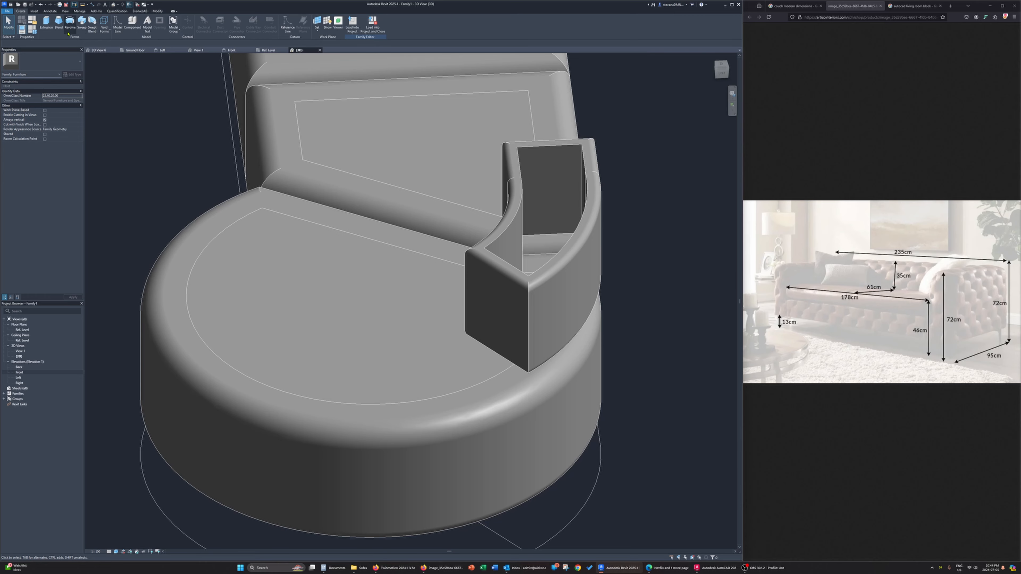
pyautogui.click(46, 25)
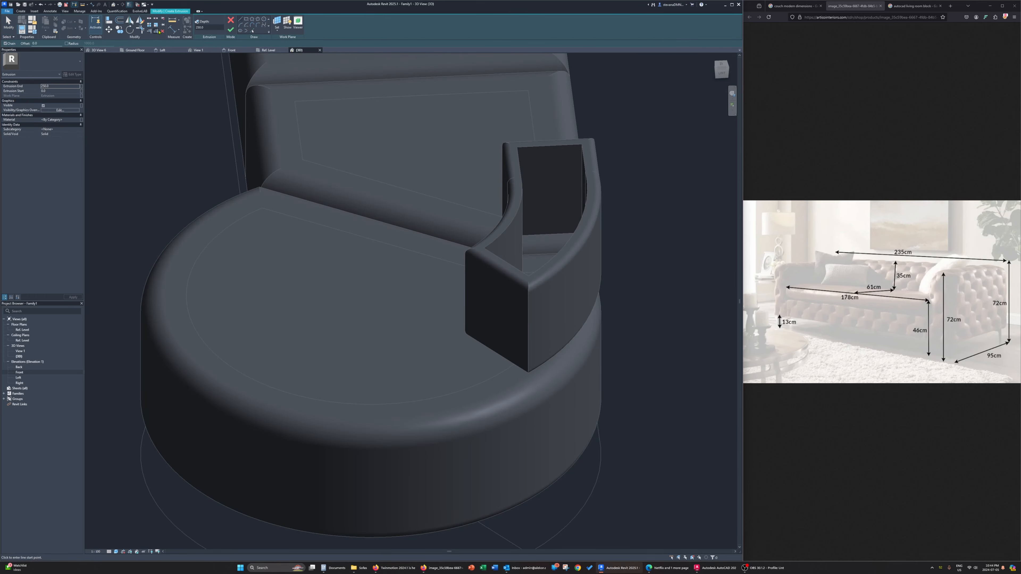
pyautogui.click(277, 31)
pyautogui.click(288, 51)
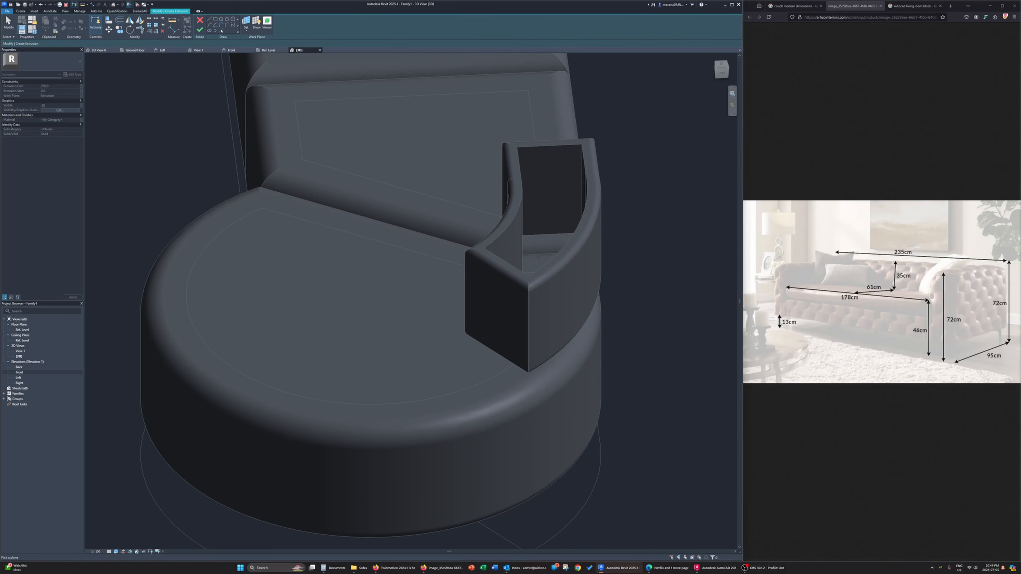
pyautogui.click(491, 220)
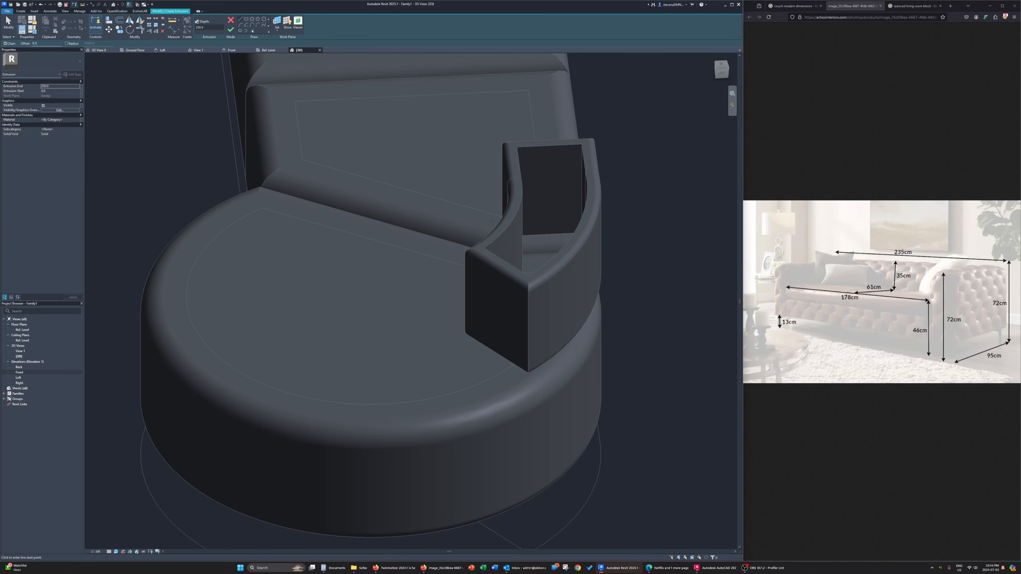
# Trace the inner edge loop of the backrest sweep as the extrusion sketch, finish it, and fill the backrest's hollow core
pyautogui.click(252, 31)
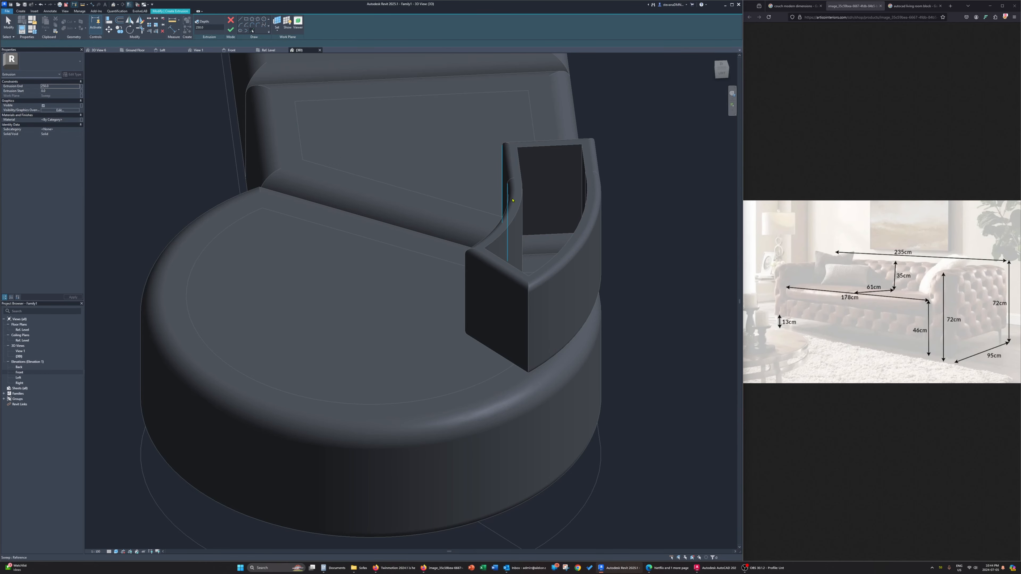
pyautogui.press('Tab')
pyautogui.click(518, 211)
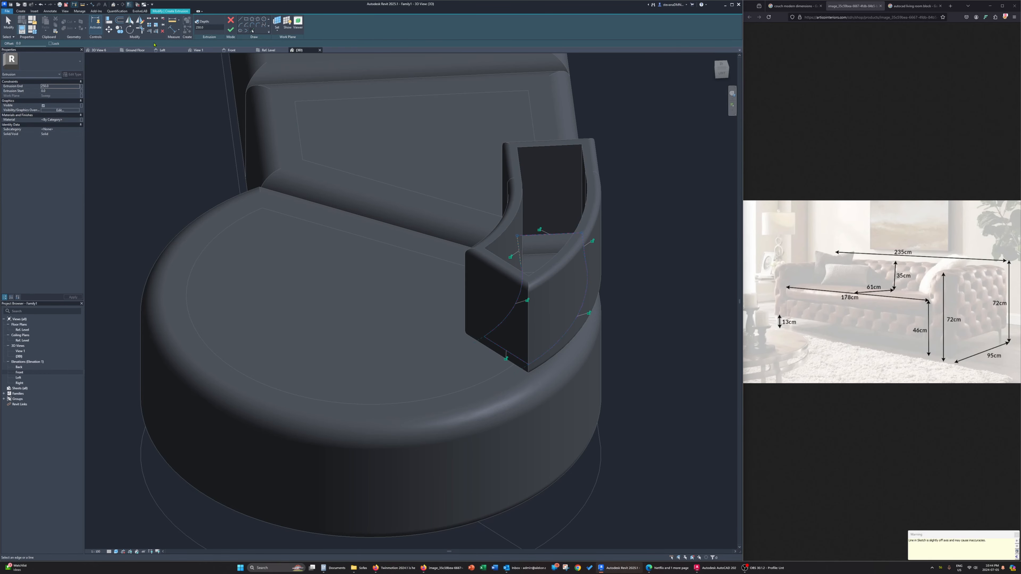
pyautogui.click(230, 31)
pyautogui.moveTo(551, 426)
pyautogui.keyDown('shift'); pyautogui.mouseDown(button='middle')
pyautogui.moveTo(529, 362)
pyautogui.moveTo(536, 407)
pyautogui.mouseUp(button='middle'); pyautogui.keyUp('shift')
pyautogui.moveTo(536, 407); pyautogui.dragTo(535, 175)
pyautogui.click(524, 142)
pyautogui.keyDown('shift'); pyautogui.moveTo(524, 141); pyautogui.dragTo(594, 214, button='middle'); pyautogui.keyUp('shift')
pyautogui.scroll(-2, 589, 217)
pyautogui.keyDown('shift'); pyautogui.moveTo(659, 279); pyautogui.dragTo(644, 243, button='middle'); pyautogui.keyUp('shift')
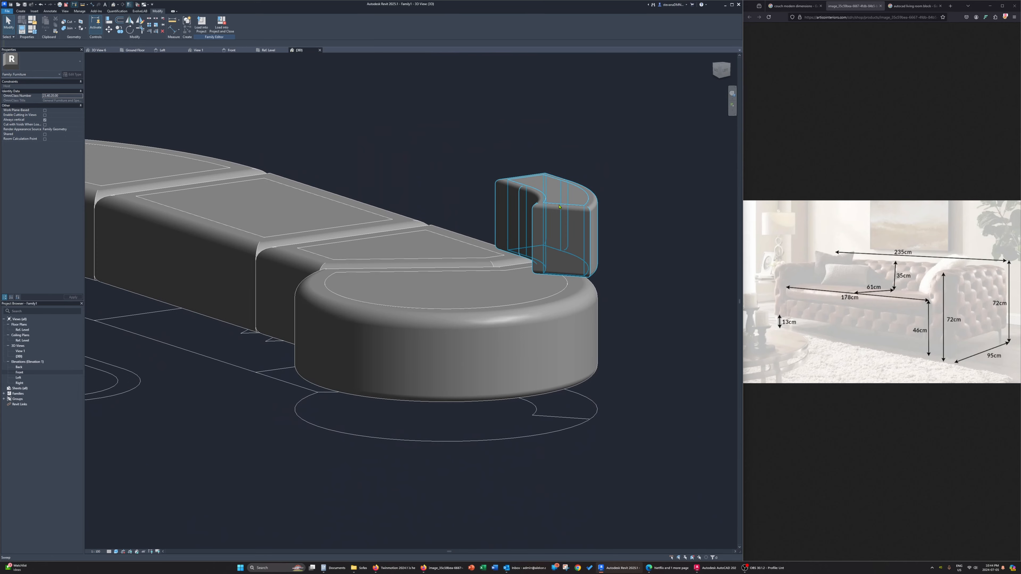
# Set the fillet arc radius in the backrest sweep's profile to 25 mm, and finish the profile and the sweep
pyautogui.click(562, 217)
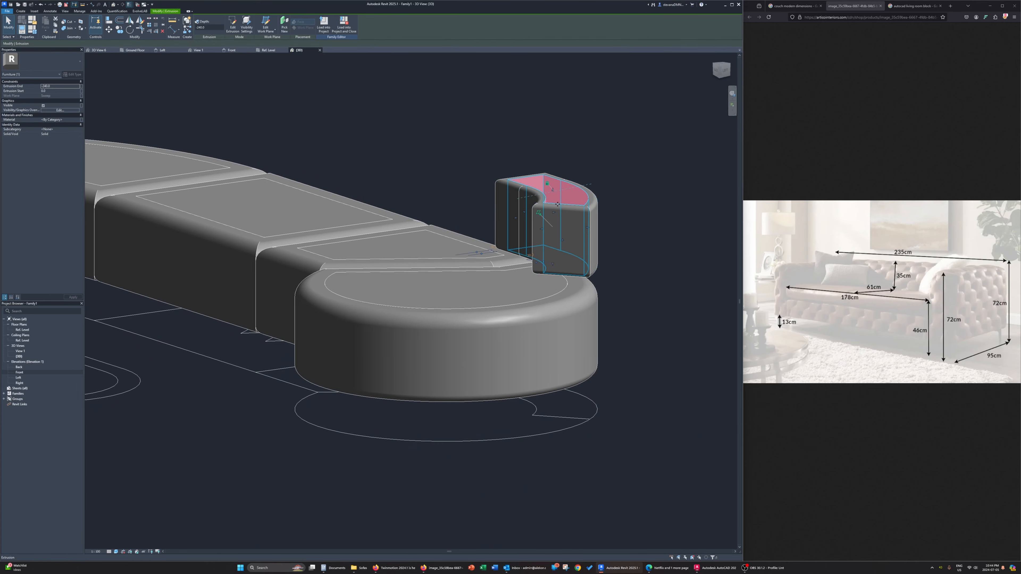
pyautogui.click(534, 205)
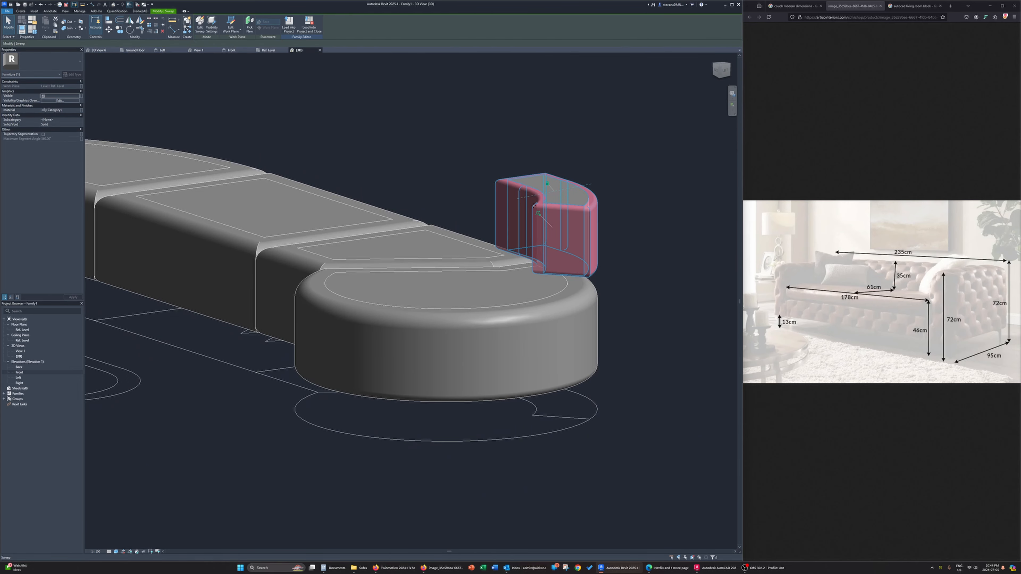
pyautogui.click(203, 32)
pyautogui.click(541, 222)
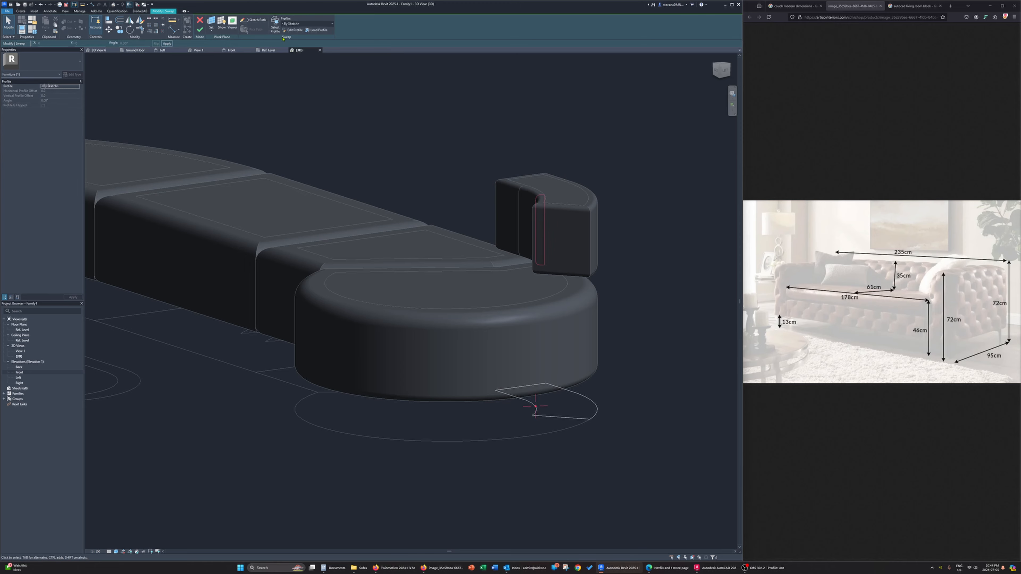
pyautogui.click(295, 29)
pyautogui.scroll(4, 538, 197)
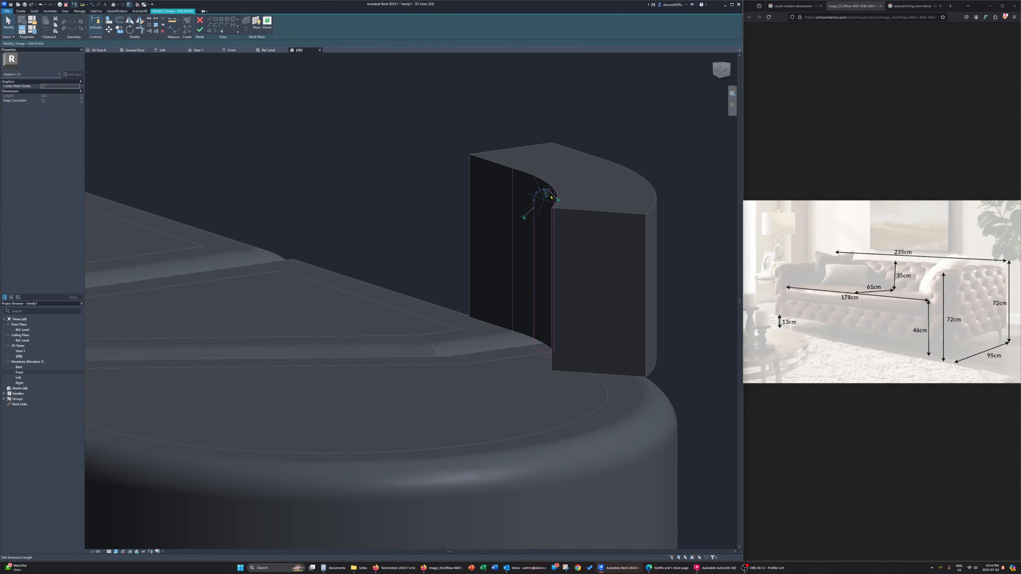
pyautogui.click(549, 196)
pyautogui.write('25')
pyautogui.press('Return')
pyautogui.click(542, 348)
pyautogui.click(545, 340)
pyautogui.click(199, 30)
pyautogui.click(200, 30)
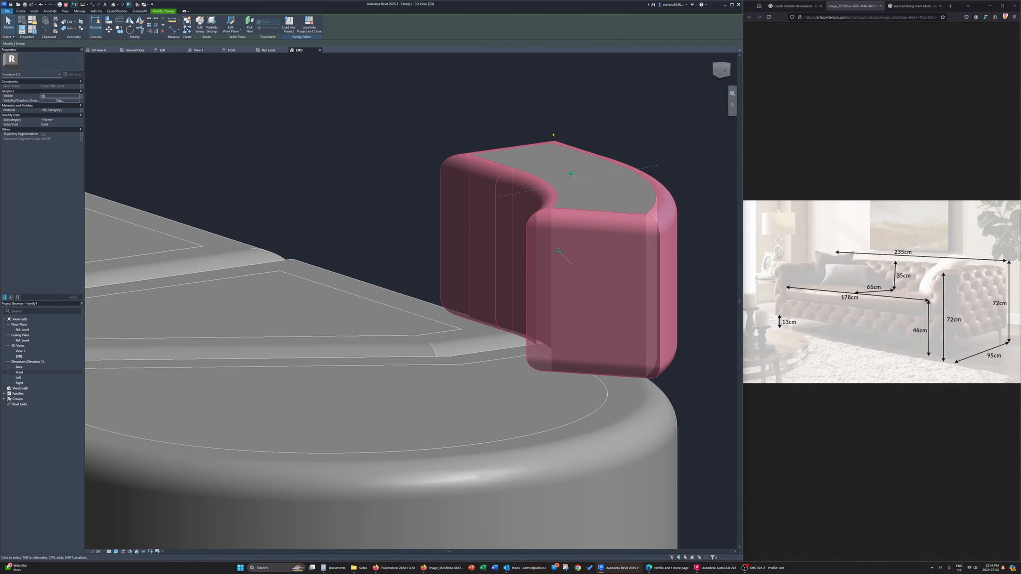
# Copy the backrest sweep together with its core extrusion, in top view, onto the two straight-backed seats beside the large rounded end
pyautogui.scroll(-3, 683, 242)
pyautogui.keyDown('shift'); pyautogui.moveTo(686, 248); pyautogui.dragTo(446, 309, button='middle'); pyautogui.keyUp('shift')
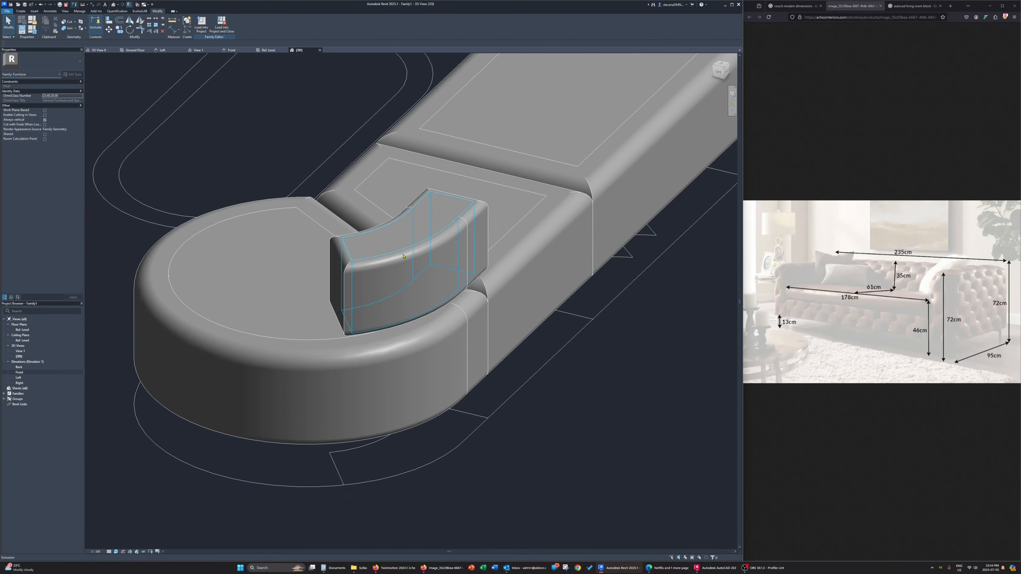
pyautogui.click(453, 208)
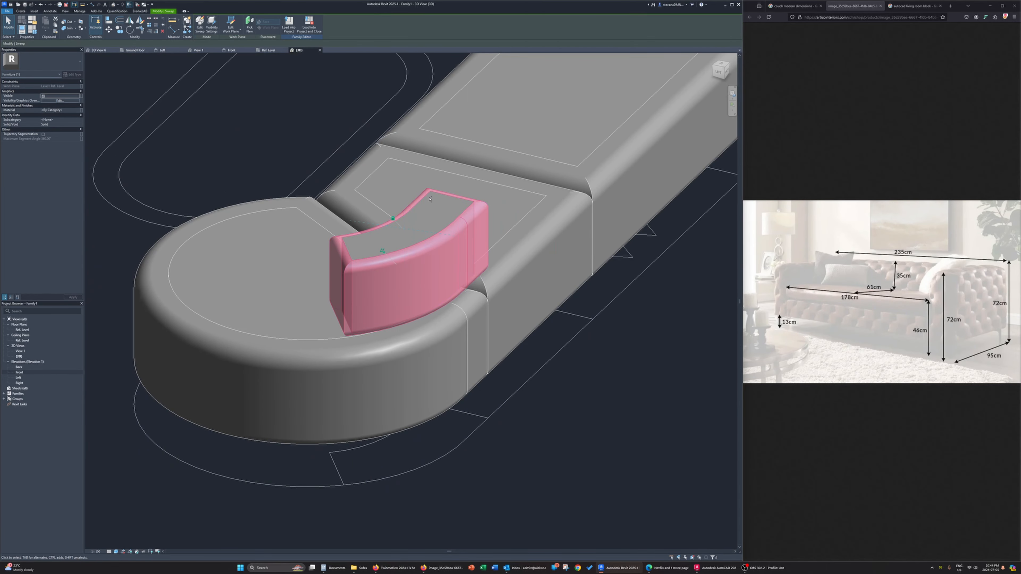
pyautogui.scroll(3, 359, 259)
pyautogui.scroll(1, 359, 260)
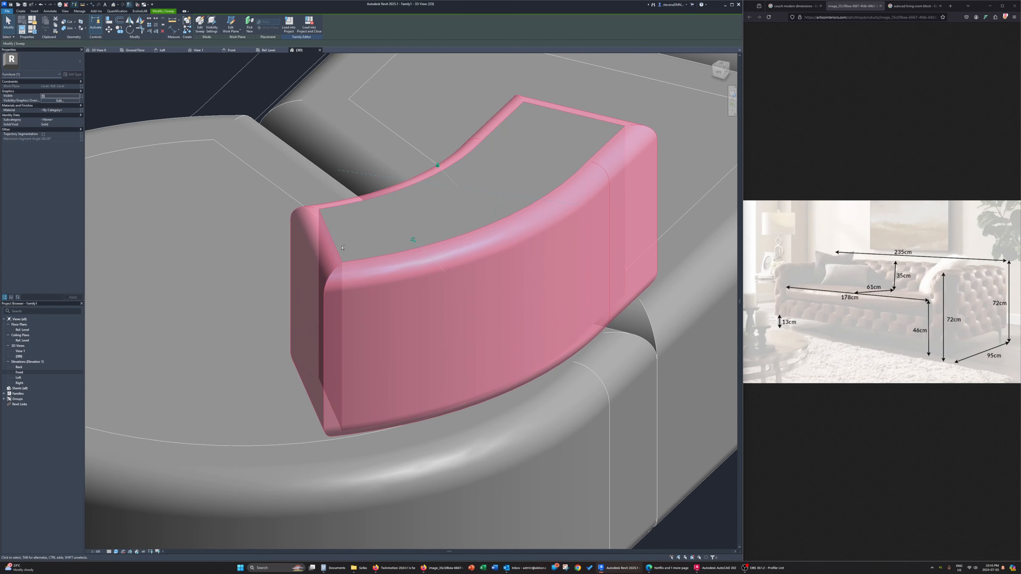
pyautogui.keyDown('ctrl'); pyautogui.click(347, 208); pyautogui.keyUp('ctrl')
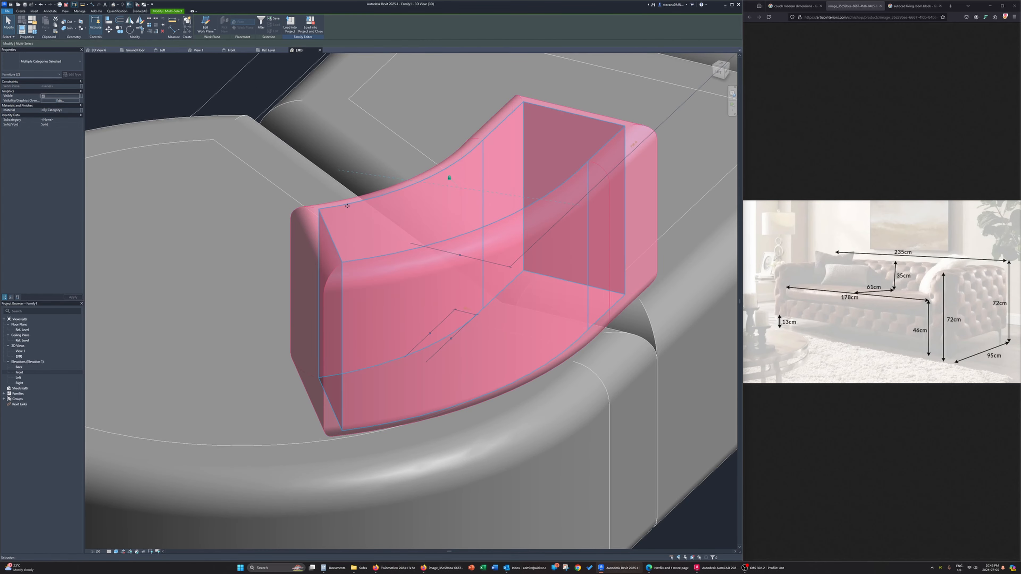
pyautogui.click(722, 67)
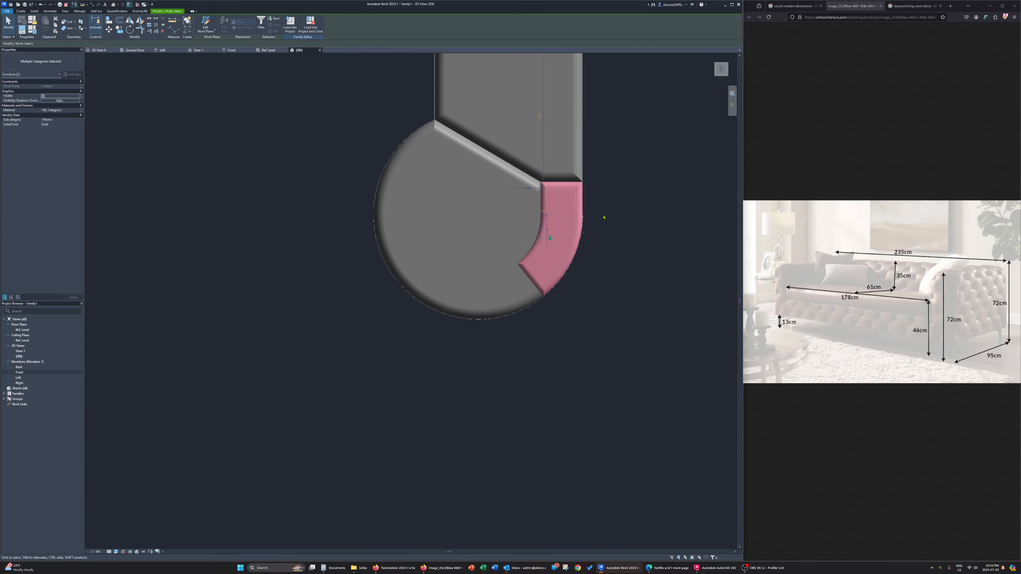
pyautogui.scroll(-3, 550, 303)
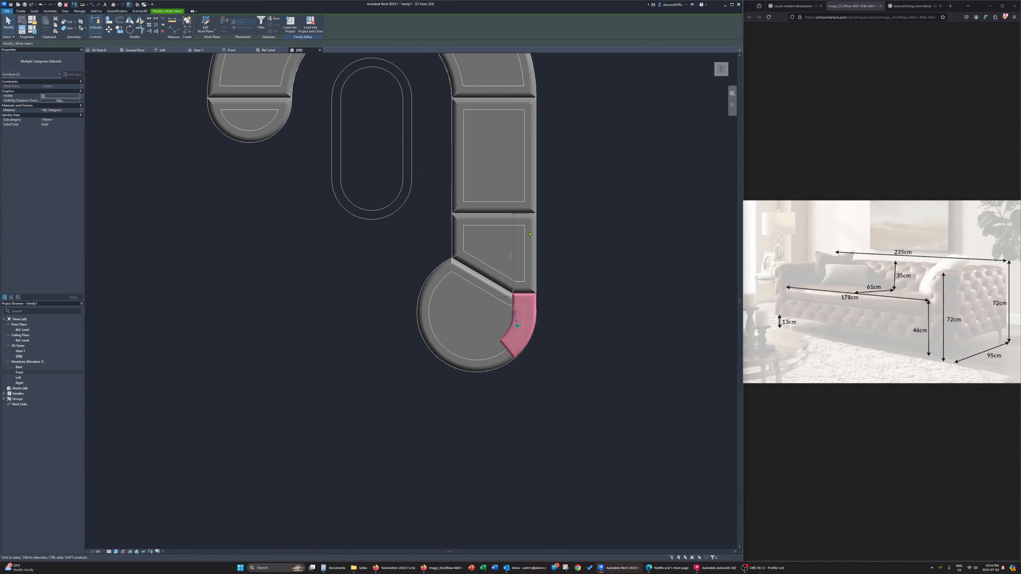
pyautogui.click(118, 33)
pyautogui.click(524, 323)
pyautogui.click(523, 250)
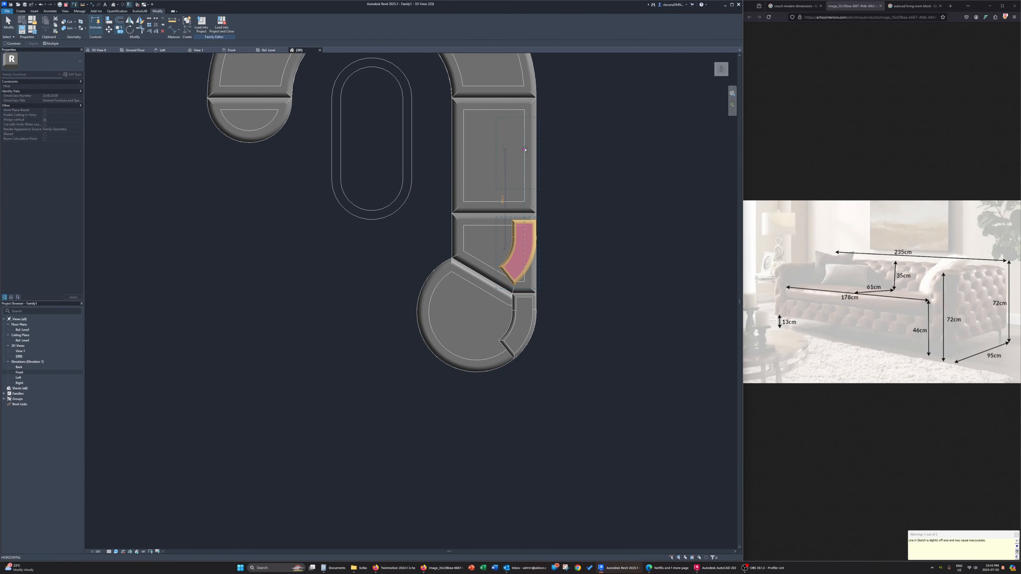
pyautogui.moveTo(524, 149); pyautogui.dragTo(569, 321, button='middle')
# Place further copies of the backrest on the four curved seats and end the multiple copy
pyautogui.click(553, 221)
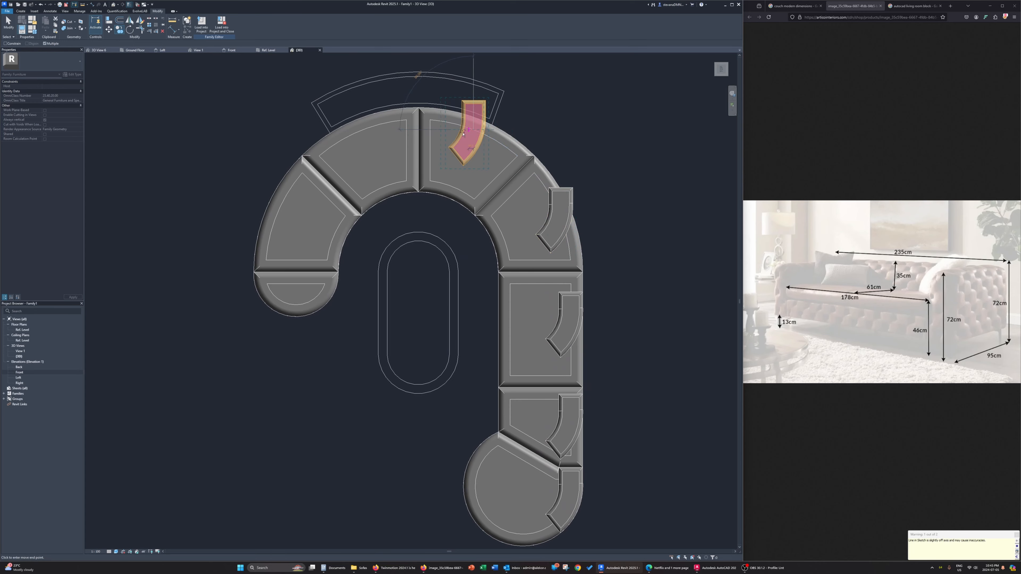
pyautogui.click(463, 133)
pyautogui.click(364, 135)
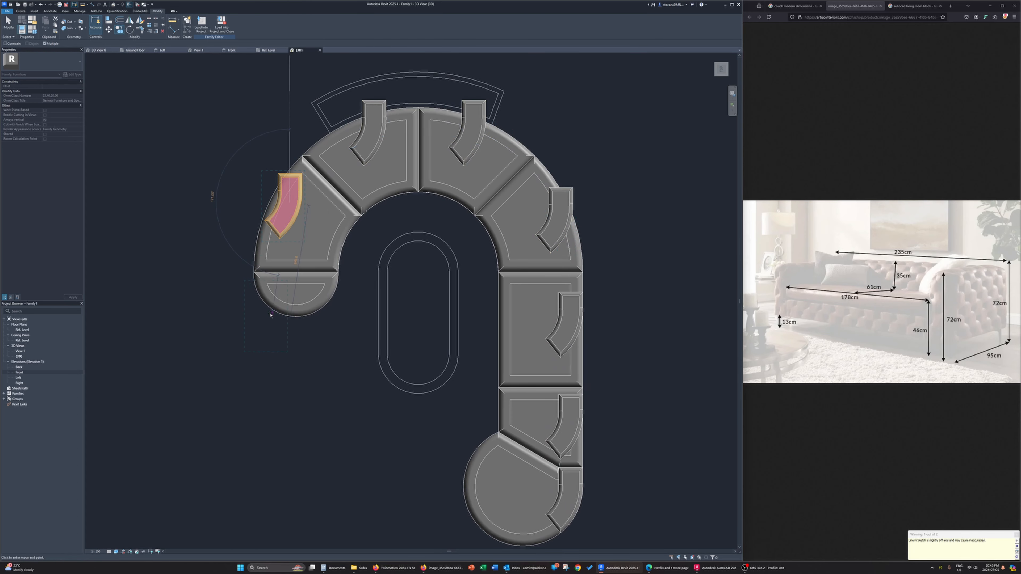
pyautogui.click(252, 307)
pyautogui.press('Escape')
pyautogui.press('Escape')
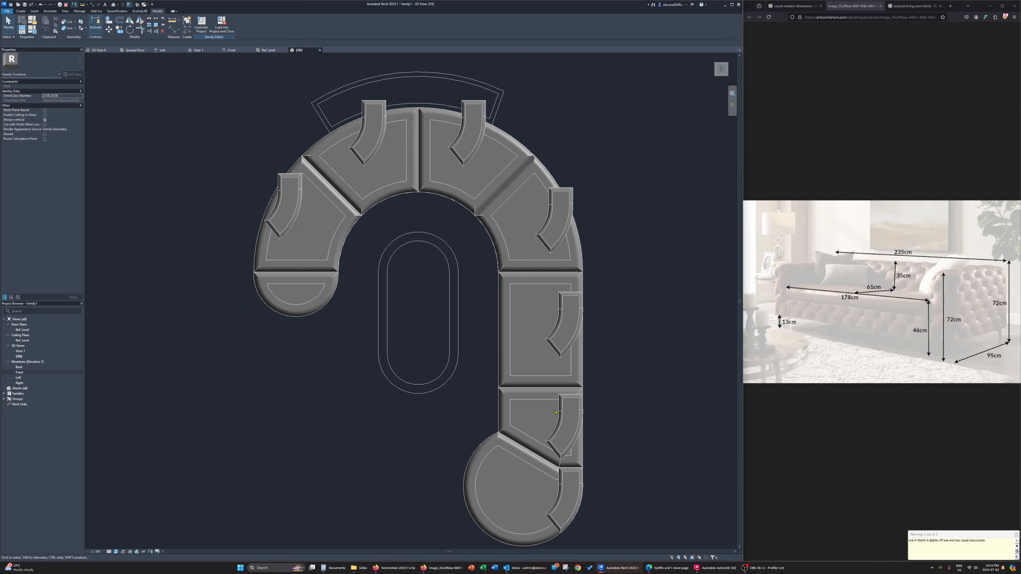
# Edit the sweep path of the copy beside the large rounded end, drawing a rectangle along the seat's back edge in the Ref. Level plan
pyautogui.click(556, 429)
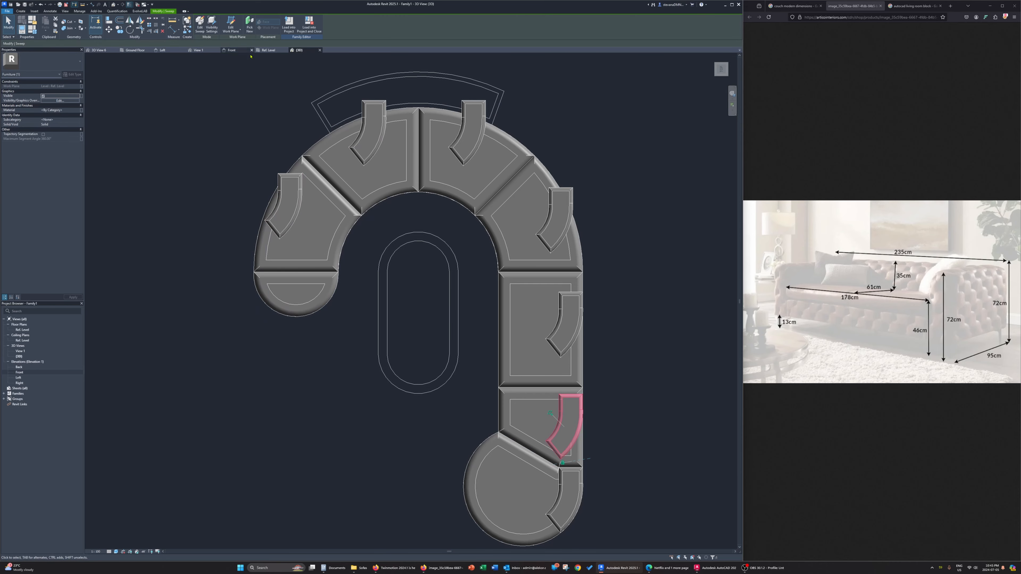
pyautogui.click(200, 27)
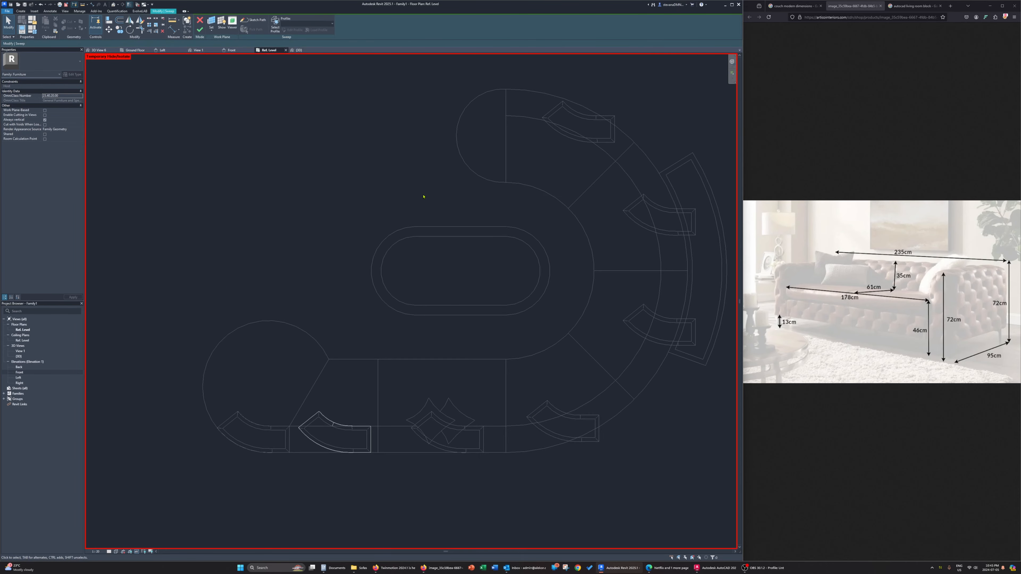
pyautogui.scroll(4, 331, 427)
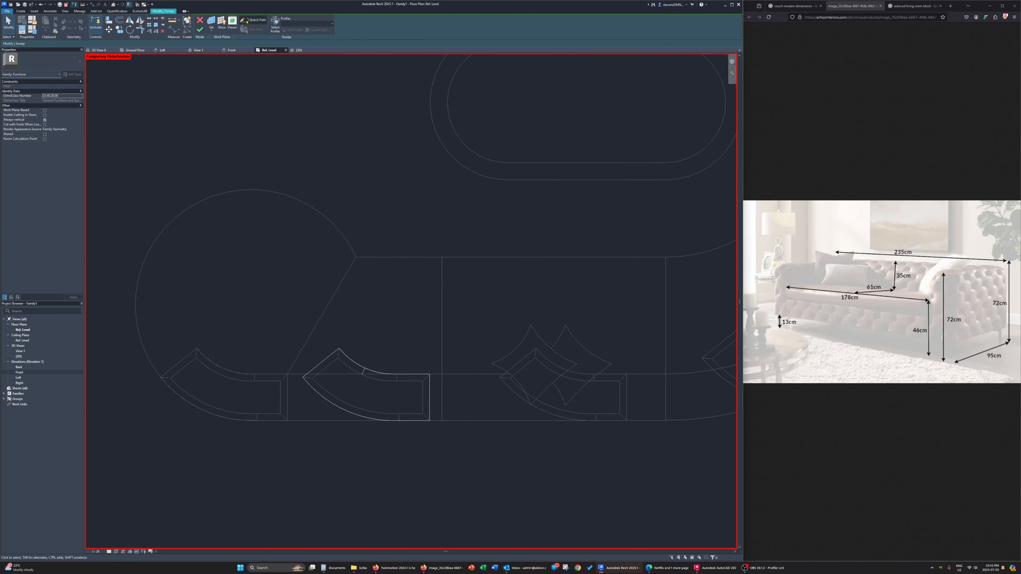
pyautogui.click(247, 21)
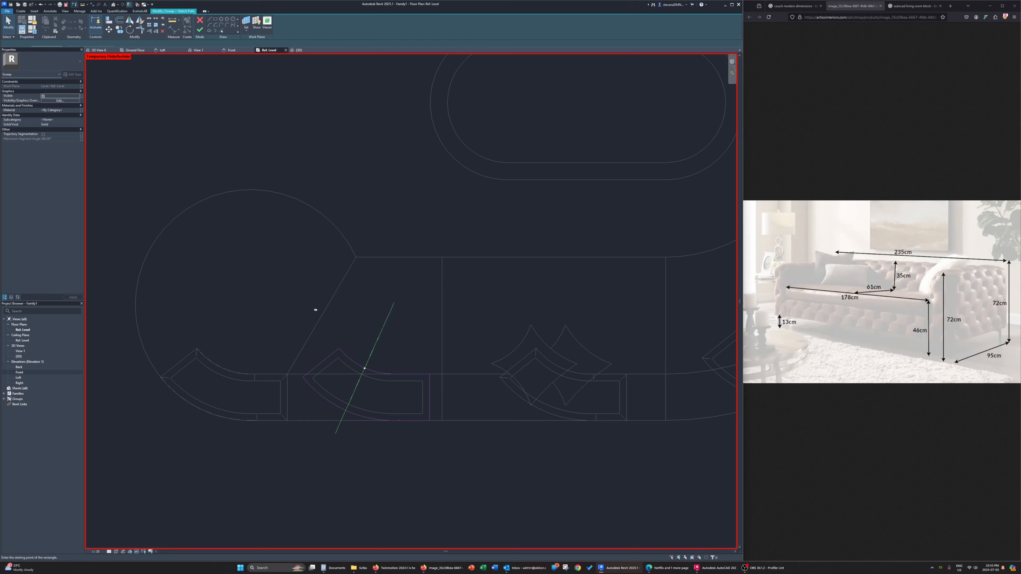
pyautogui.click(287, 374)
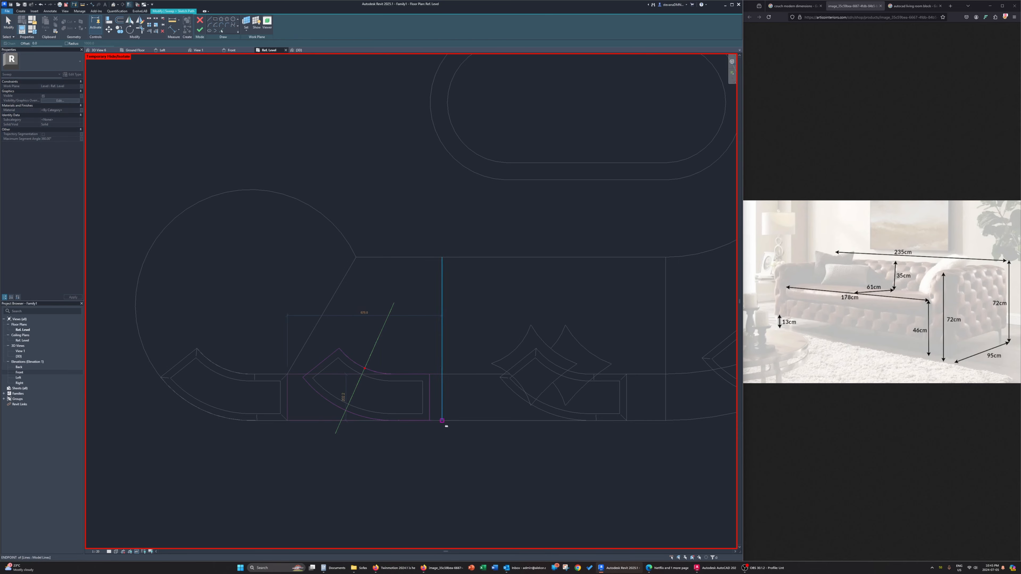
pyautogui.click(442, 420)
pyautogui.press('Escape')
pyautogui.press('Escape')
# Delete the old curved loop from the sweep path, and finish the rectangular sweep in the 3D view
pyautogui.press('Tab')
pyautogui.click(429, 413)
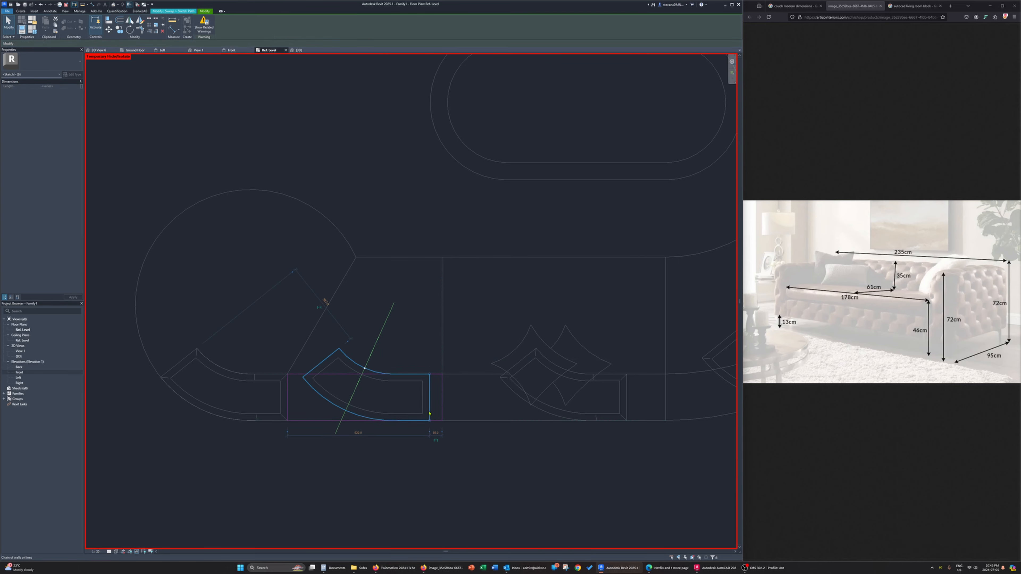
pyautogui.press('Delete')
pyautogui.click(202, 29)
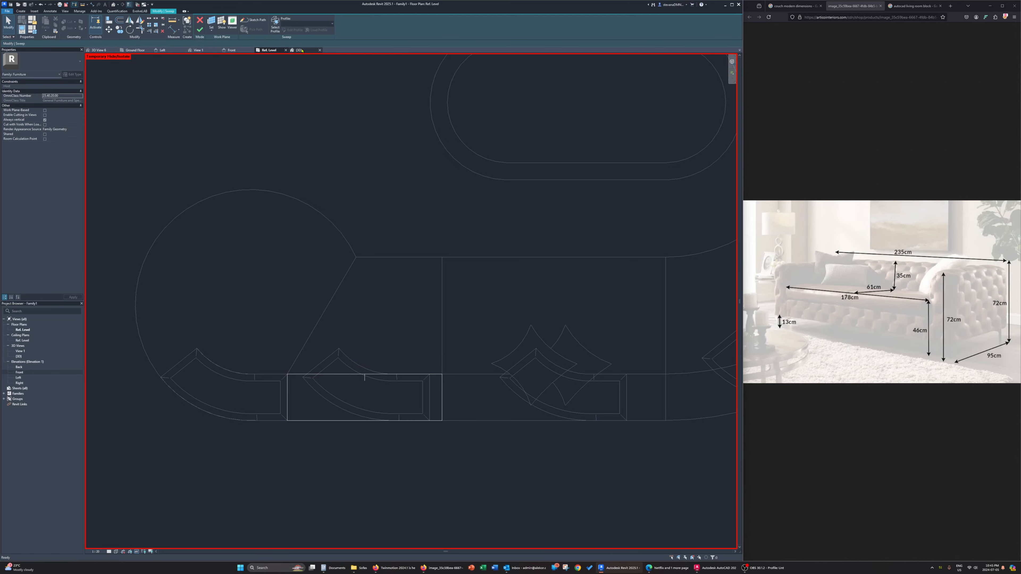
pyautogui.click(299, 50)
pyautogui.moveTo(487, 479)
pyautogui.keyDown('shift'); pyautogui.mouseDown(button='middle')
pyautogui.moveTo(542, 438)
pyautogui.moveTo(483, 315)
pyautogui.moveTo(468, 320)
pyautogui.moveTo(466, 335)
pyautogui.moveTo(490, 366)
pyautogui.moveTo(517, 368)
pyautogui.mouseUp(button='middle'); pyautogui.keyUp('shift')
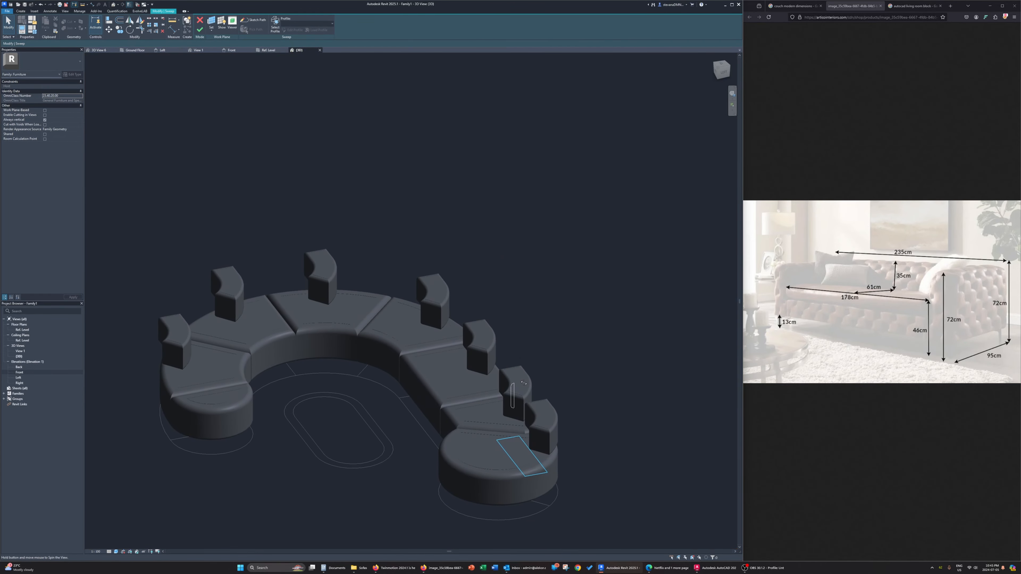
pyautogui.click(200, 30)
# Edit the core extrusion of the backrest beside the large rounded end, replacing its curved outline with the rectangular sweep's inner edges
pyautogui.scroll(4, 522, 370)
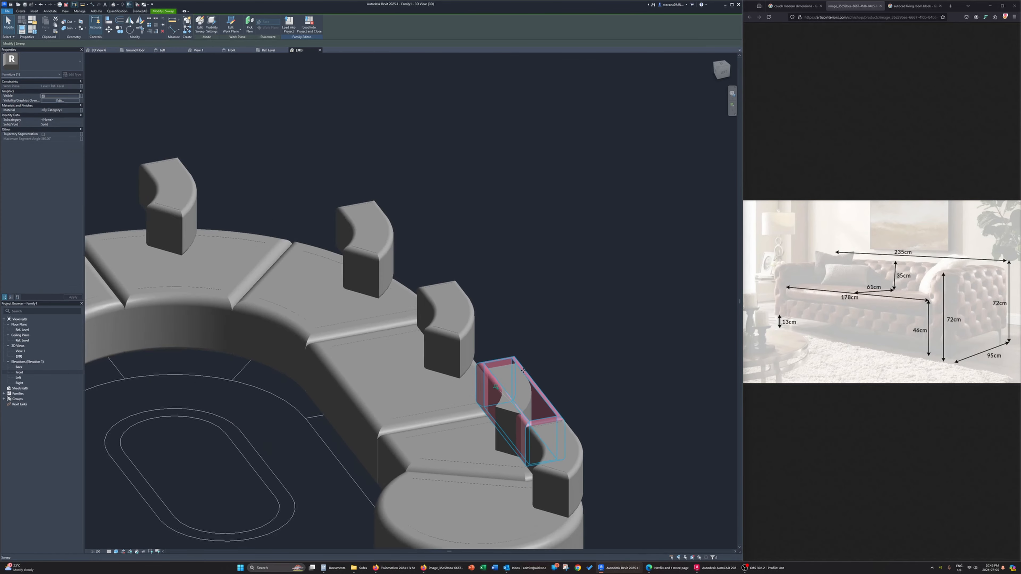
pyautogui.scroll(2, 522, 371)
pyautogui.click(513, 384)
pyautogui.click(230, 21)
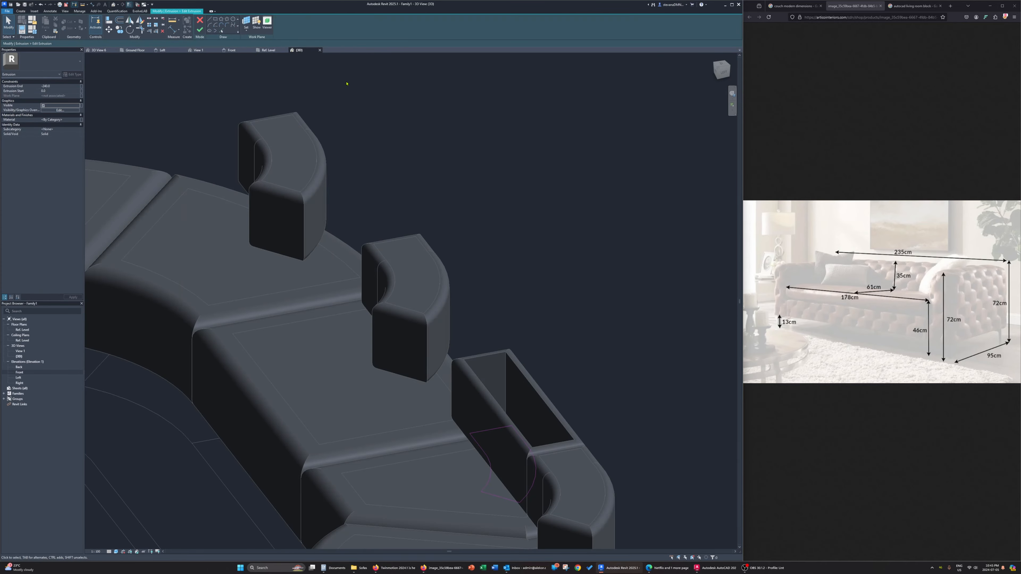
pyautogui.click(222, 31)
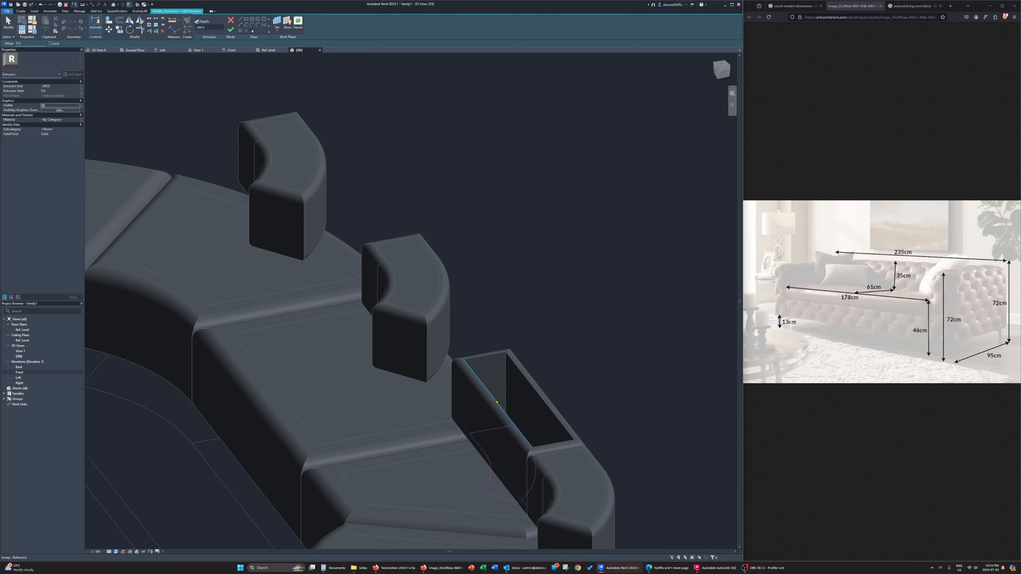
pyautogui.click(497, 402)
pyautogui.press('Escape')
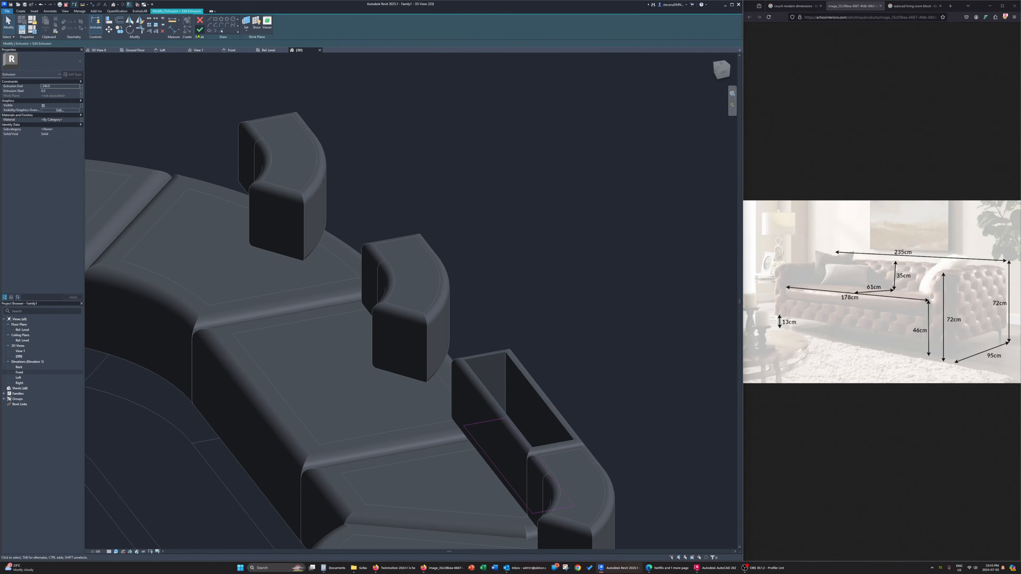
pyautogui.click(199, 33)
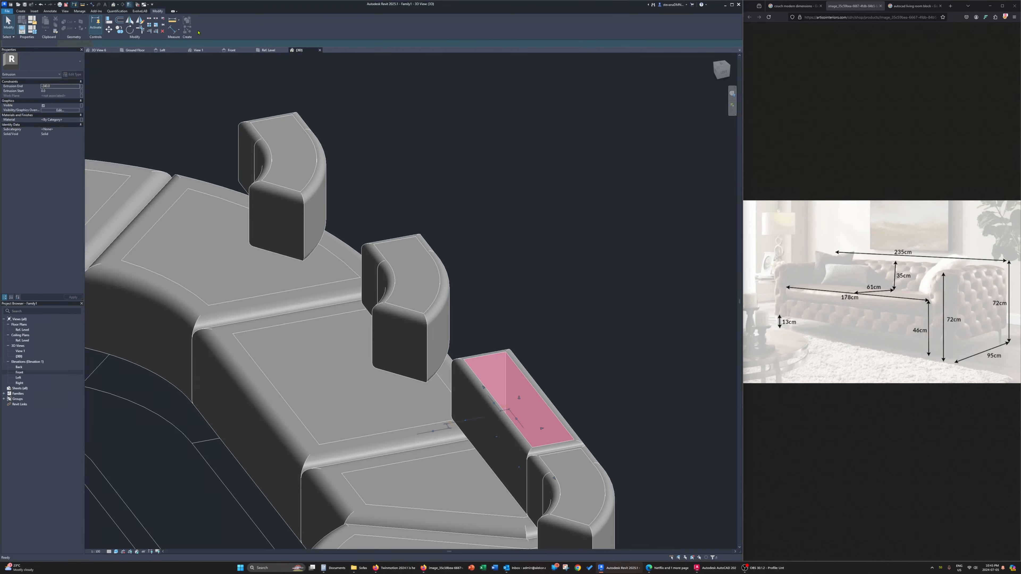
# Redraw the second straight seat's backrest sweep path in the Ref. Level plan as a rectangle along its back edge, removing the old curved loop
pyautogui.click(423, 331)
pyautogui.click(204, 26)
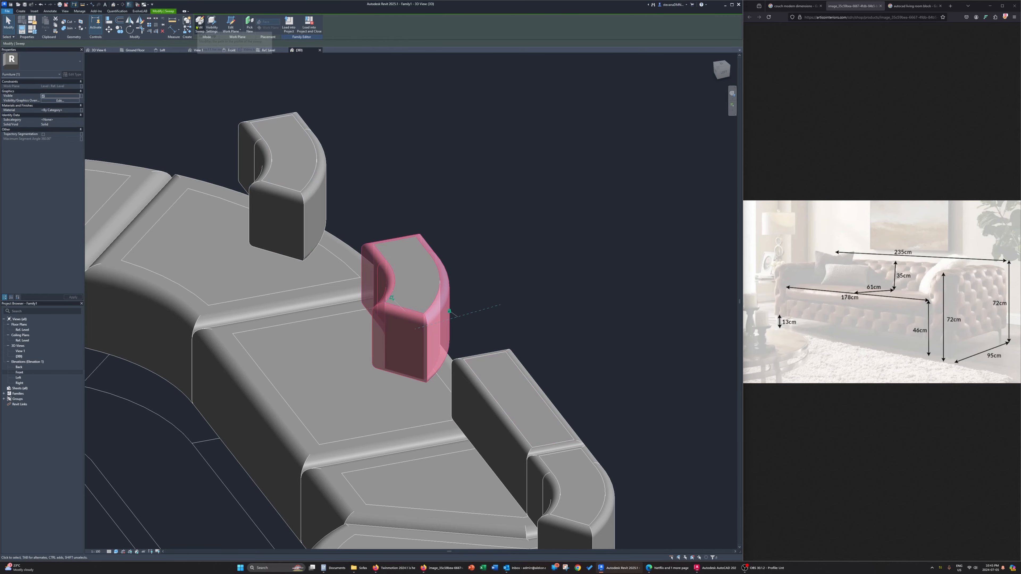
pyautogui.moveTo(472, 261); pyautogui.dragTo(239, 120, button='middle')
pyautogui.click(246, 20)
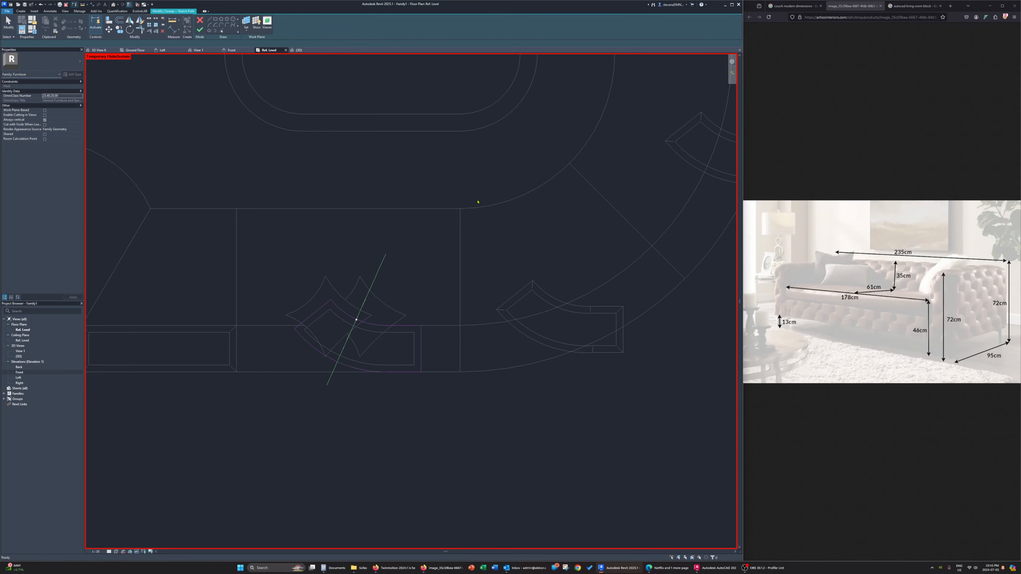
pyautogui.click(236, 326)
pyautogui.click(459, 371)
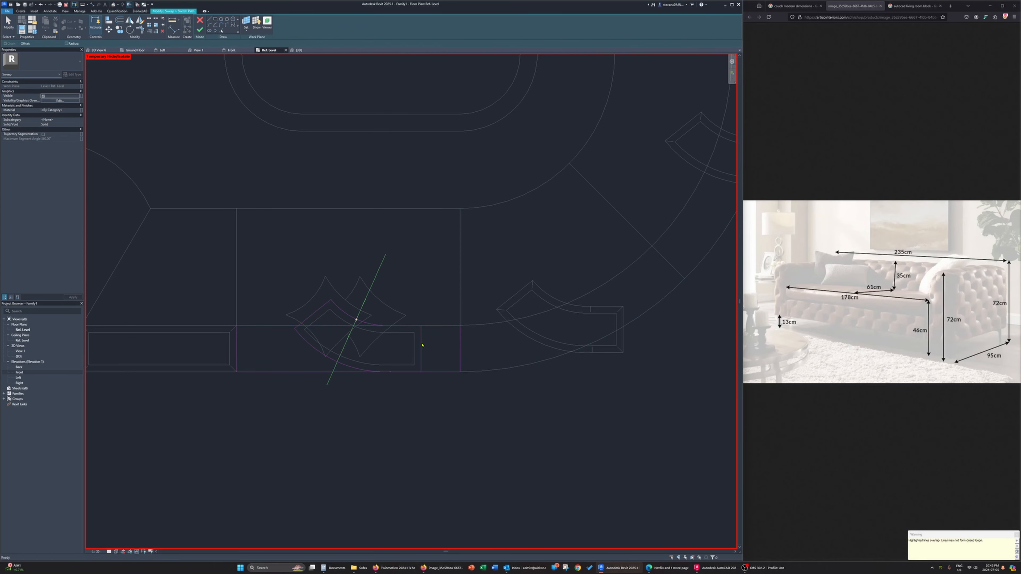
pyautogui.press('Escape')
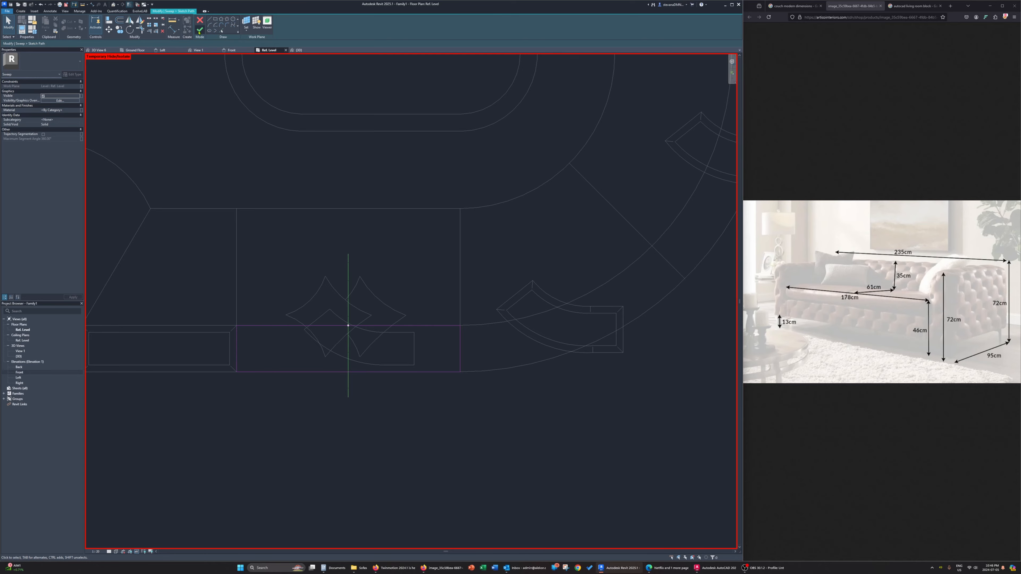
pyautogui.click(199, 31)
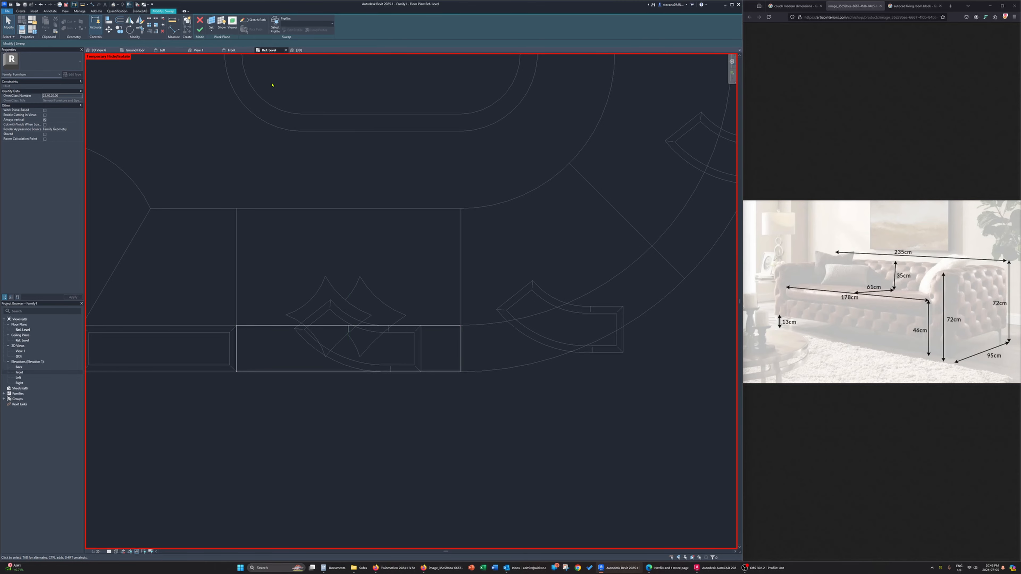
# Finish the second straight backrest's sweep in the 3D view and remove the unsatisfied constraints
pyautogui.click(305, 51)
pyautogui.keyDown('shift'); pyautogui.moveTo(393, 241); pyautogui.dragTo(333, 197, button='middle'); pyautogui.keyUp('shift')
pyautogui.click(199, 30)
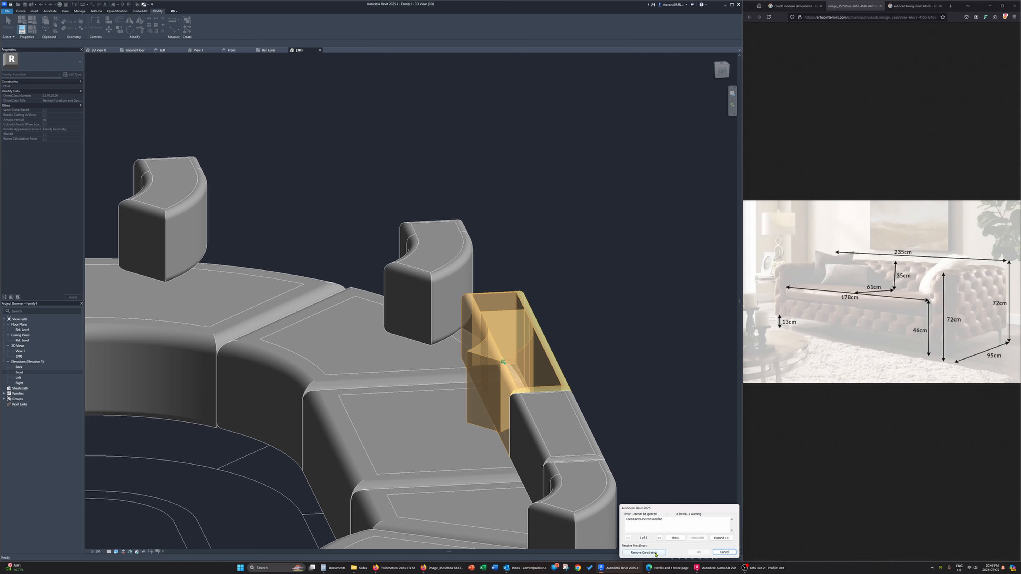
pyautogui.click(644, 552)
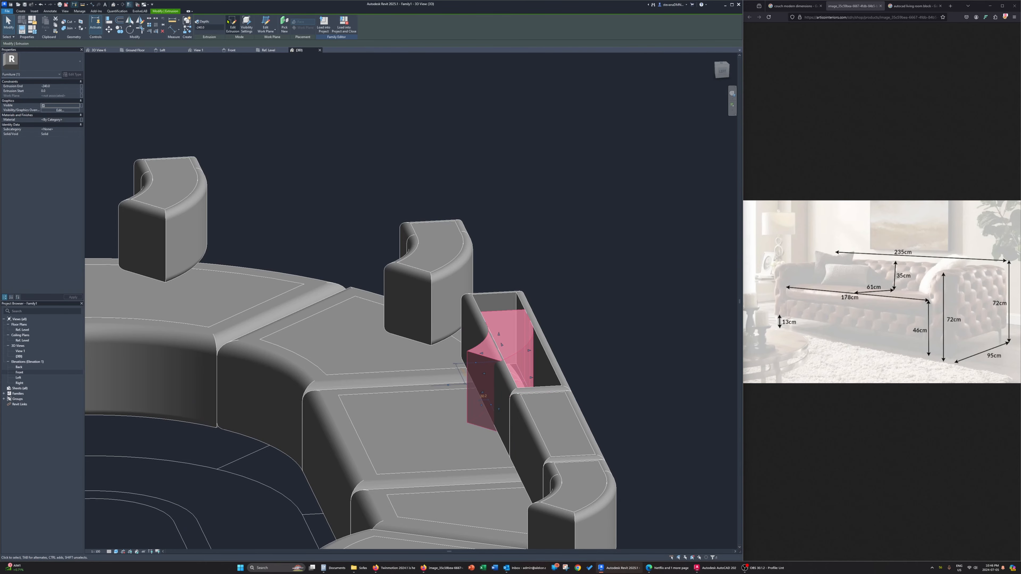
# Fit the second straight backrest's core extrusion by picking the sweep's inner edges as its outline and deleting the old curved loop
pyautogui.doubleClick(517, 332)
pyautogui.click(220, 31)
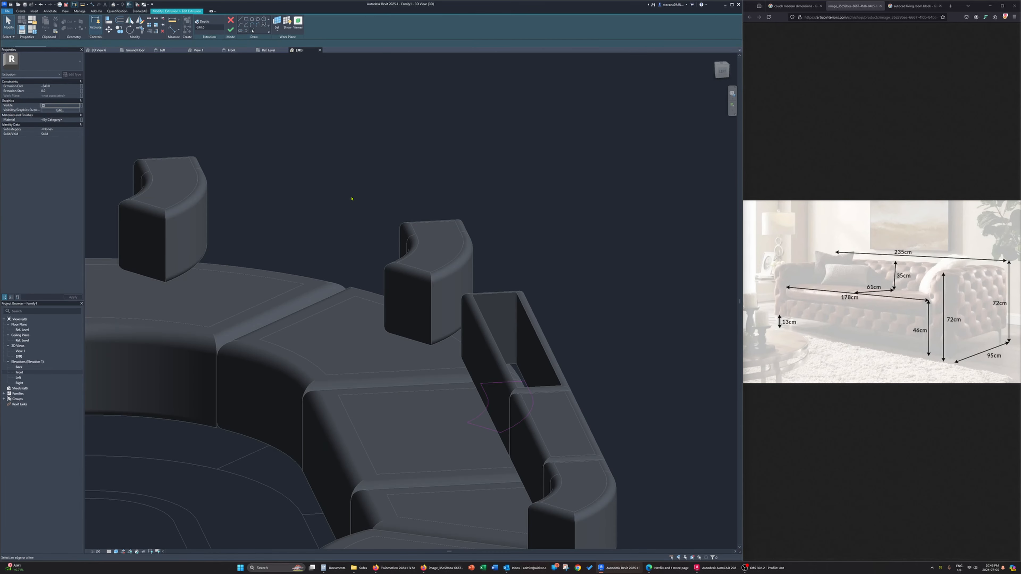
pyautogui.press('Tab')
pyautogui.click(495, 341)
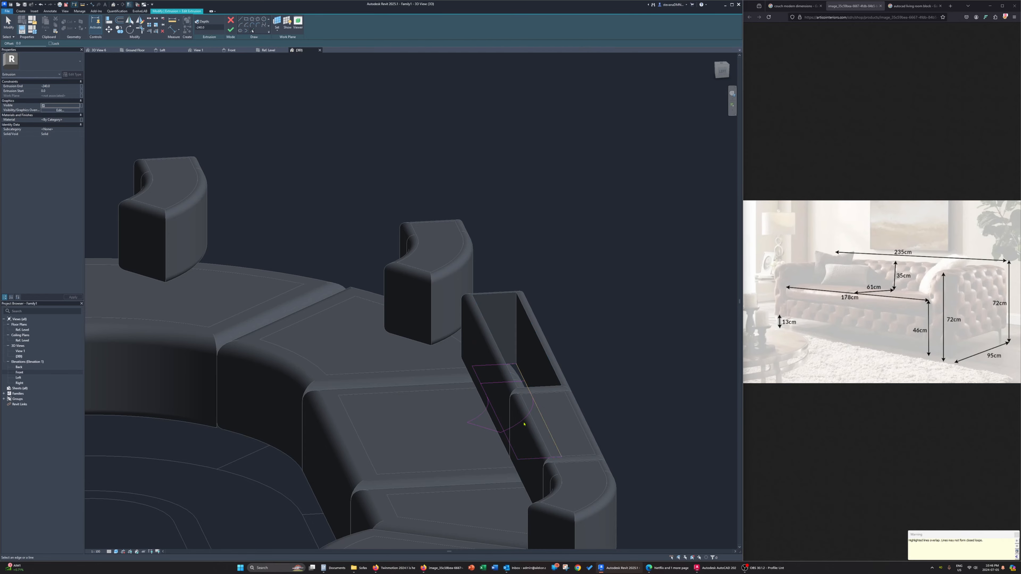
pyautogui.press('Escape')
pyautogui.click(524, 423)
pyautogui.press('Delete')
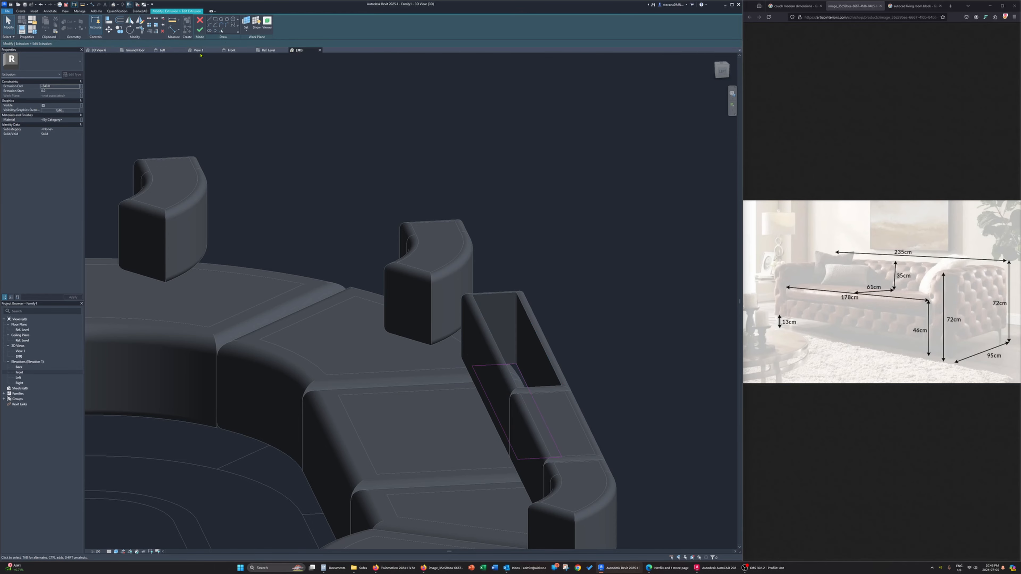
pyautogui.click(200, 33)
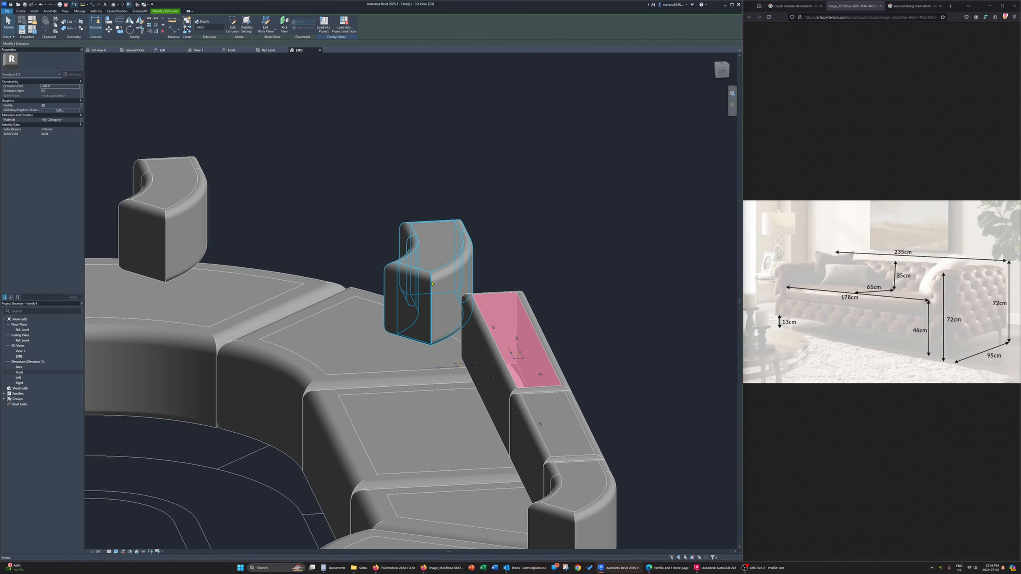
# Edit the sweep path of the backrest on the adjoining curved seat in the Ref. Level plan, picking the inner and outer back arcs
pyautogui.click(415, 291)
pyautogui.keyDown('shift'); pyautogui.moveTo(415, 292); pyautogui.dragTo(182, 51, button='middle'); pyautogui.keyUp('shift')
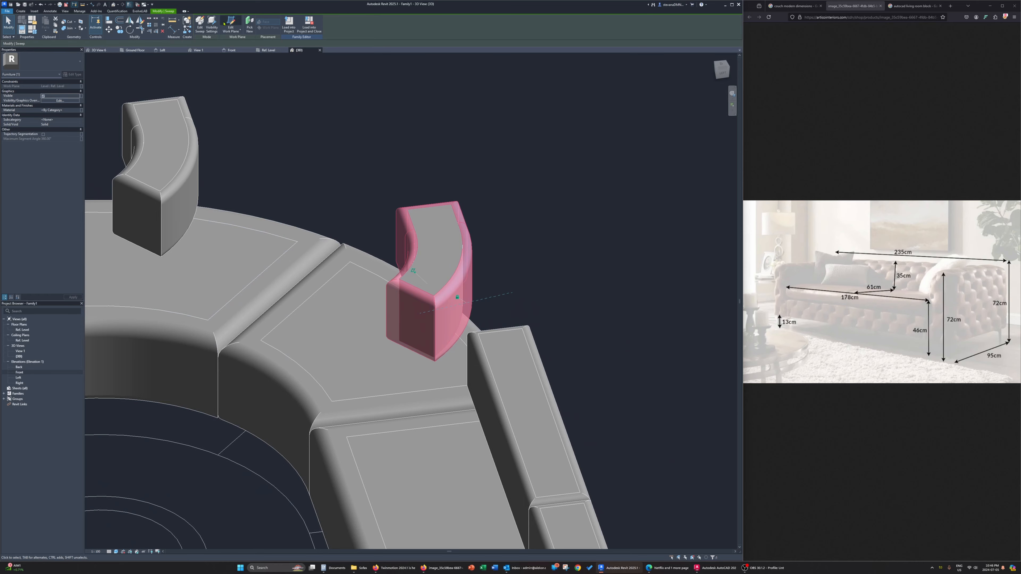
pyautogui.click(199, 25)
pyautogui.scroll(-2, 456, 244)
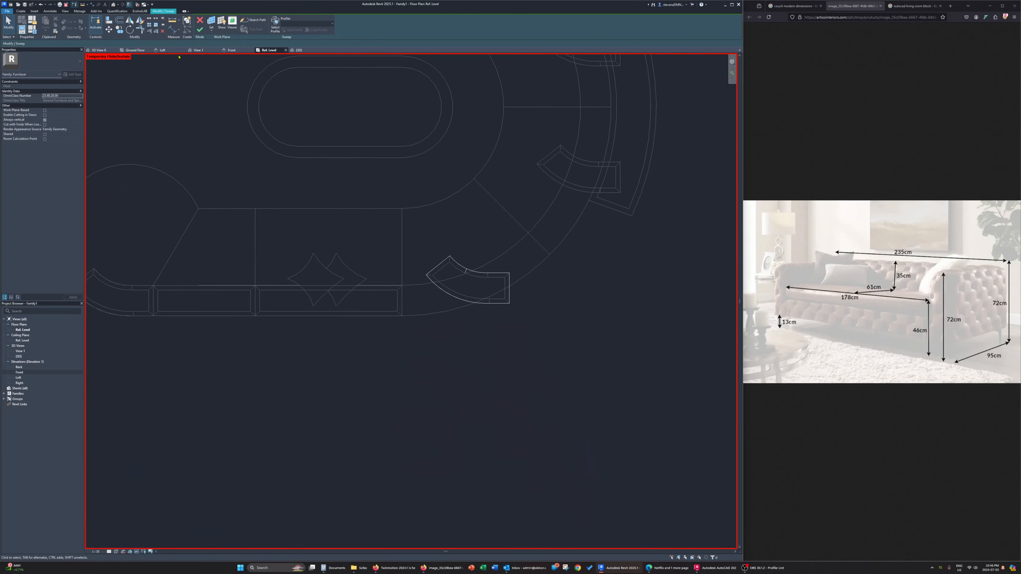
pyautogui.click(247, 19)
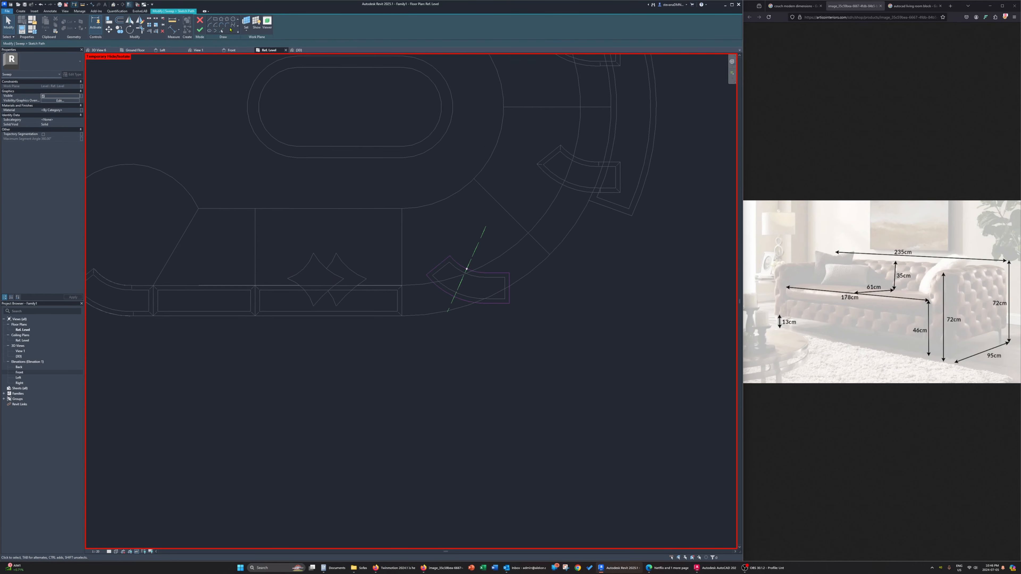
pyautogui.click(222, 31)
pyautogui.click(422, 285)
pyautogui.click(414, 315)
pyautogui.press('Escape')
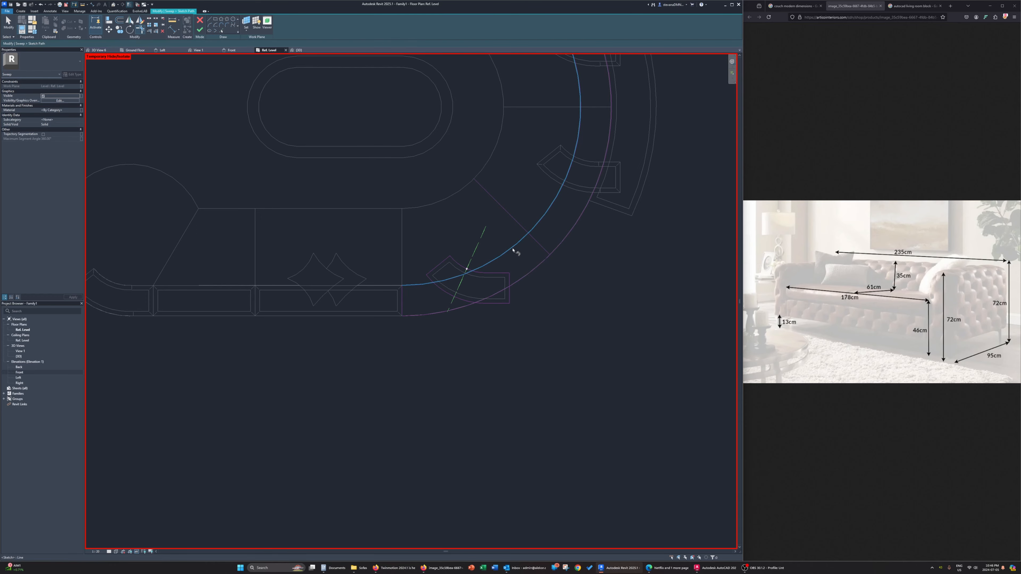
# Trim the path arcs to the curved seat's side lines, remove the old loop, and finish the closed path
pyautogui.press('t')
pyautogui.press('r')
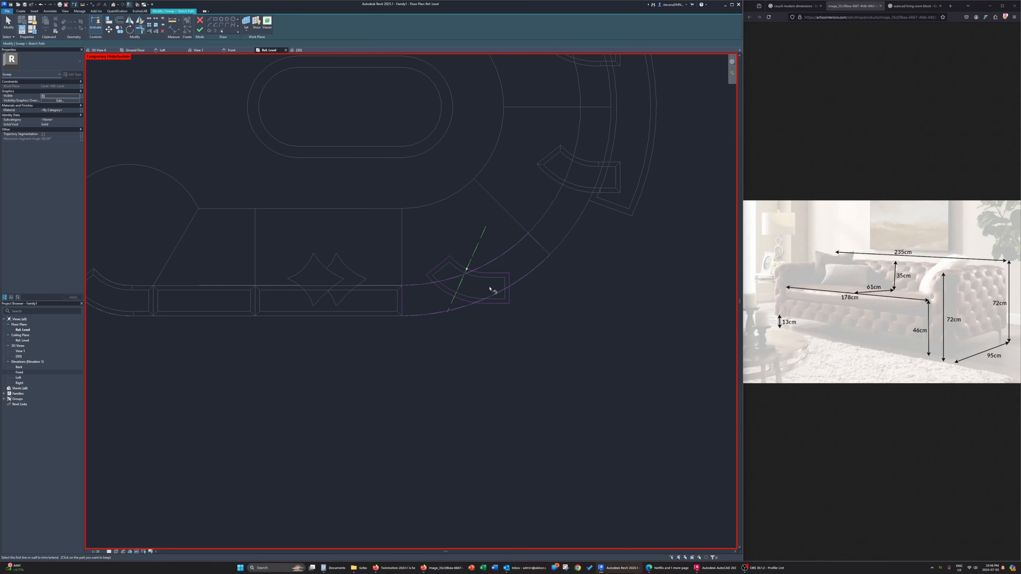
pyautogui.press('Escape')
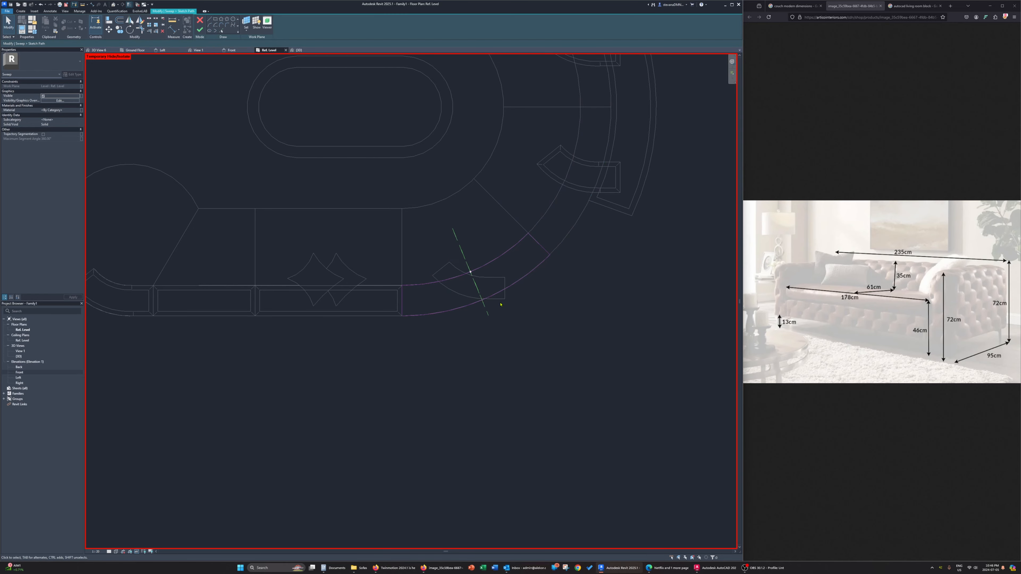
pyautogui.click(200, 31)
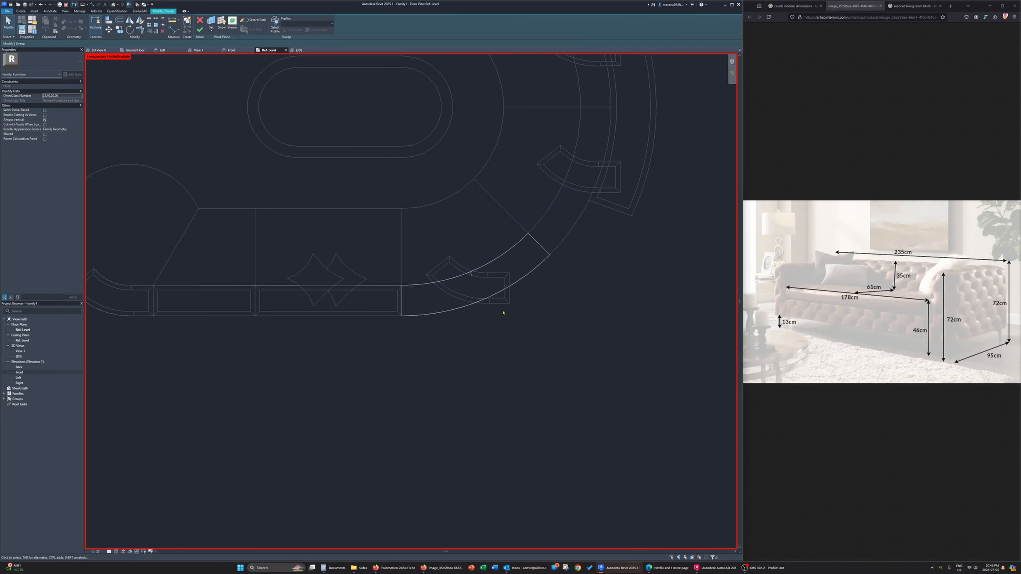
# Finish the first curved seat's backrest sweep in the 3D view and remove the unsatisfied constraints
pyautogui.moveTo(551, 342)
pyautogui.mouseDown(button='middle')
pyautogui.moveTo(476, 319)
pyautogui.moveTo(517, 350)
pyautogui.mouseUp(button='middle')
pyautogui.click(298, 50)
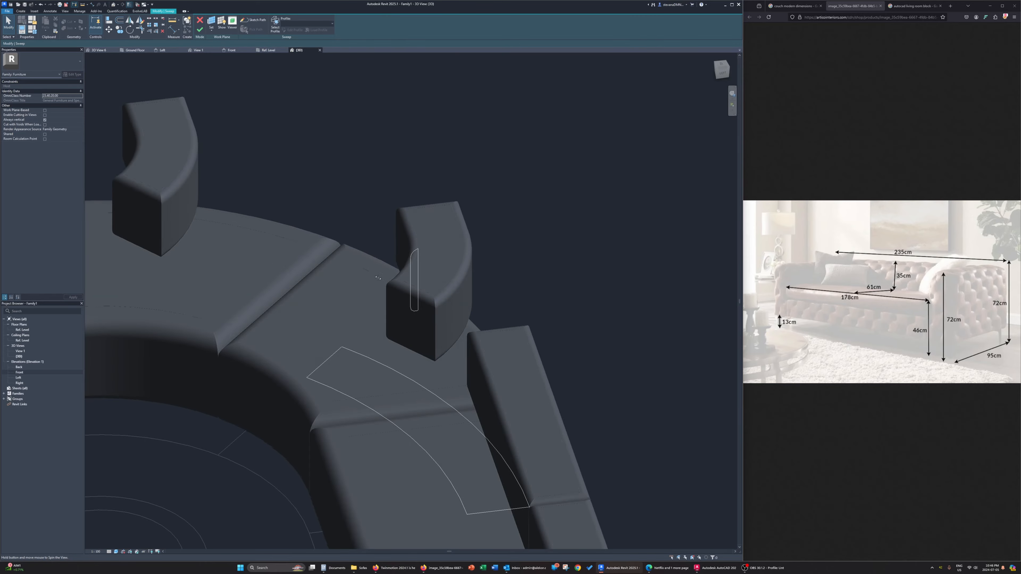
pyautogui.click(199, 30)
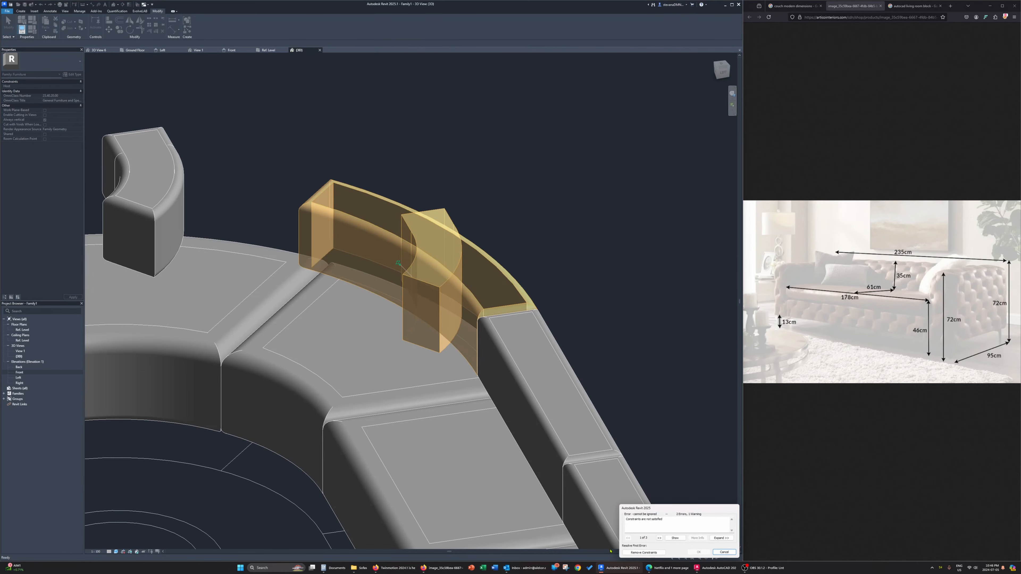
pyautogui.click(644, 552)
# Edit the core extrusion of the first curved seat's backrest, picking the sweep's inner edges as its outline and deleting the old loop
pyautogui.click(410, 290)
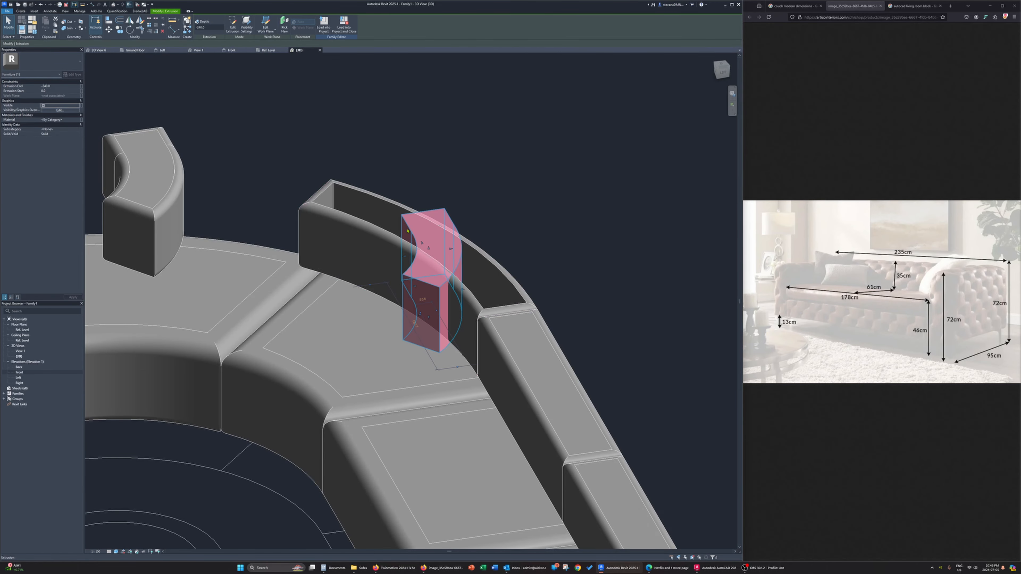
pyautogui.click(230, 27)
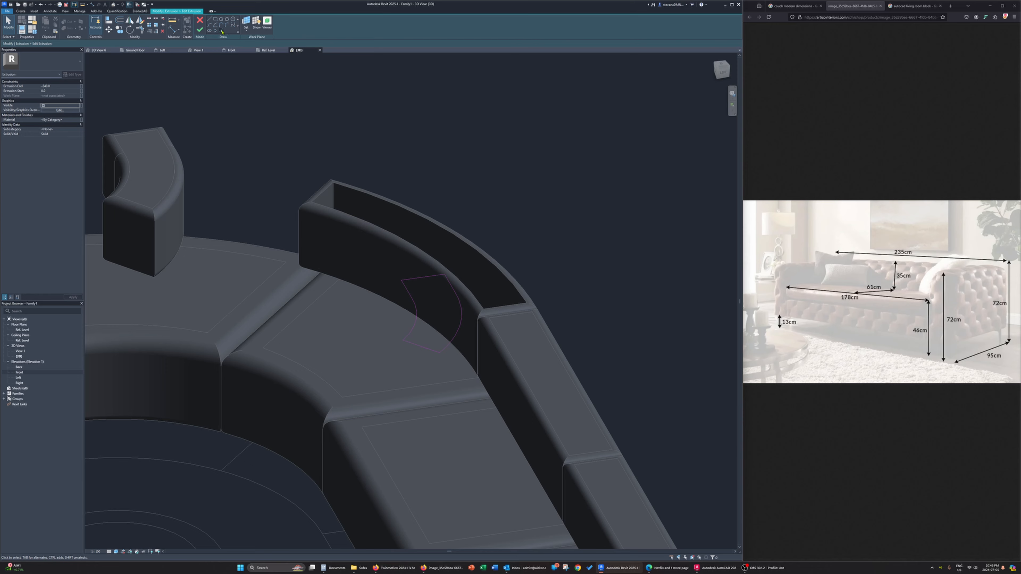
pyautogui.click(221, 32)
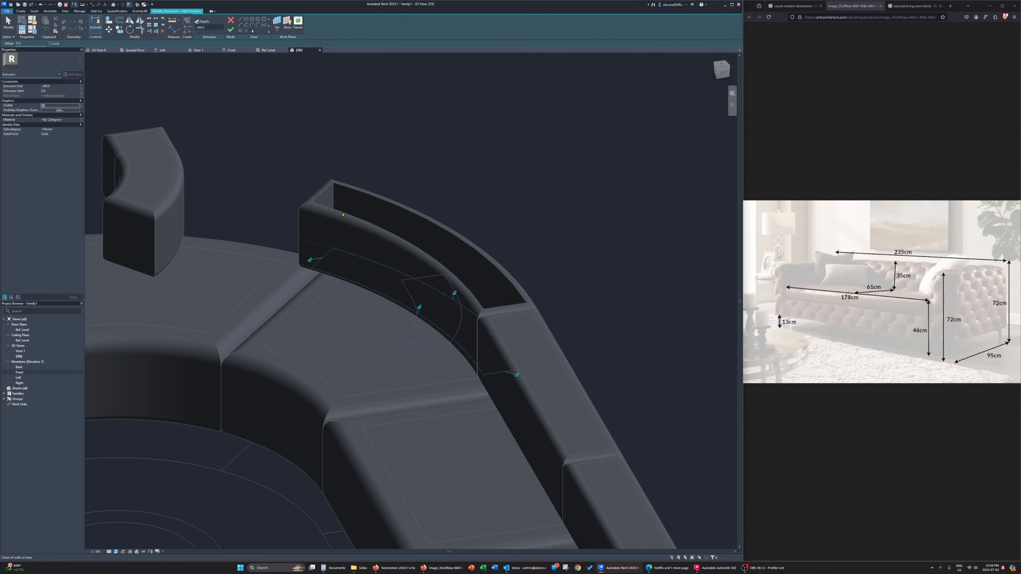
pyautogui.press('Escape')
pyautogui.press('Escape')
pyautogui.press('Tab')
pyautogui.click(409, 335)
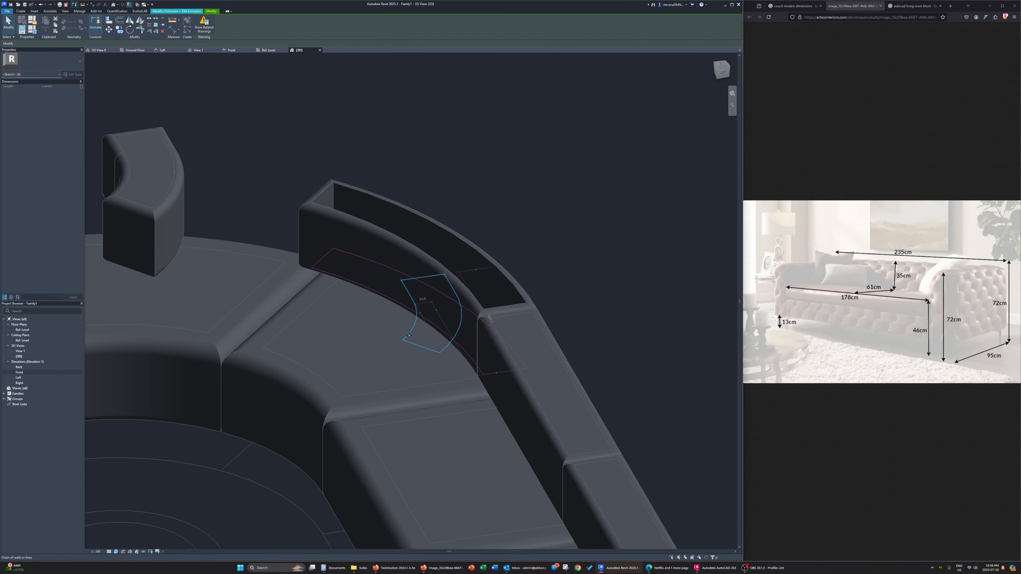
pyautogui.press('Delete')
pyautogui.click(200, 32)
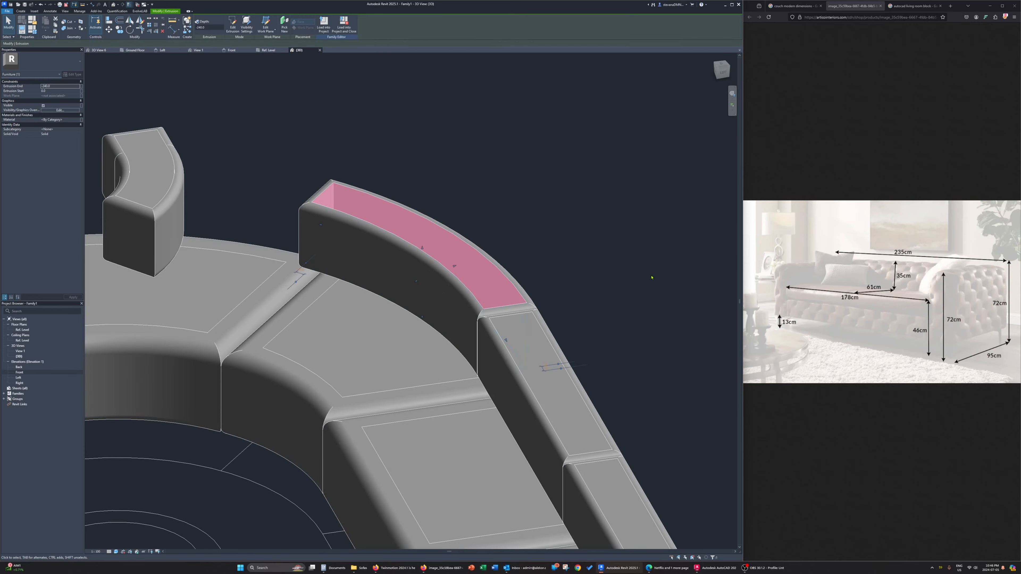
# Edit the sweep path of the second curved seat's backrest in the Ref. Level plan, picking the inner and outer back arcs
pyautogui.keyDown('shift'); pyautogui.moveTo(652, 278); pyautogui.dragTo(356, 160, button='middle'); pyautogui.keyUp('shift')
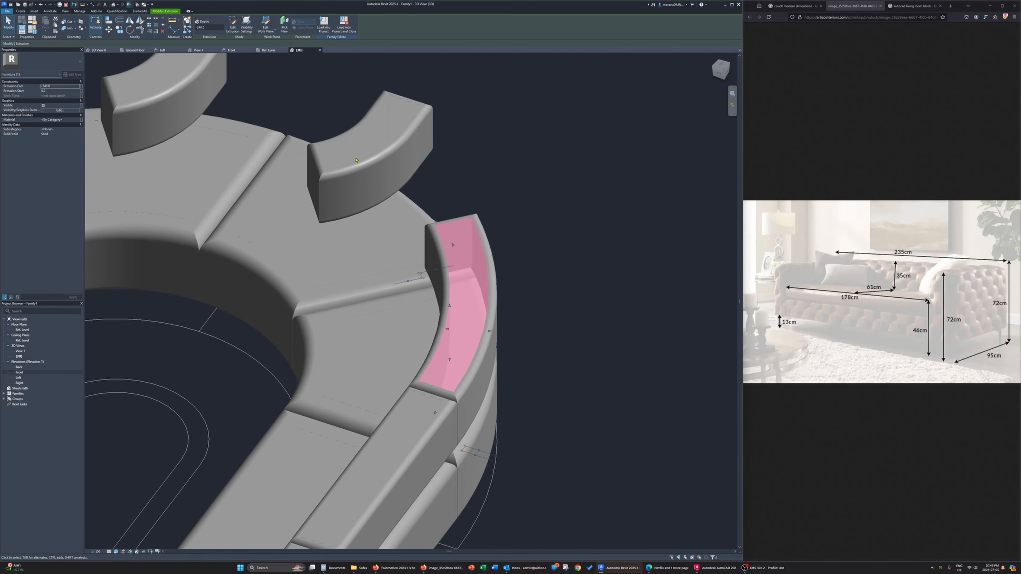
pyautogui.click(409, 134)
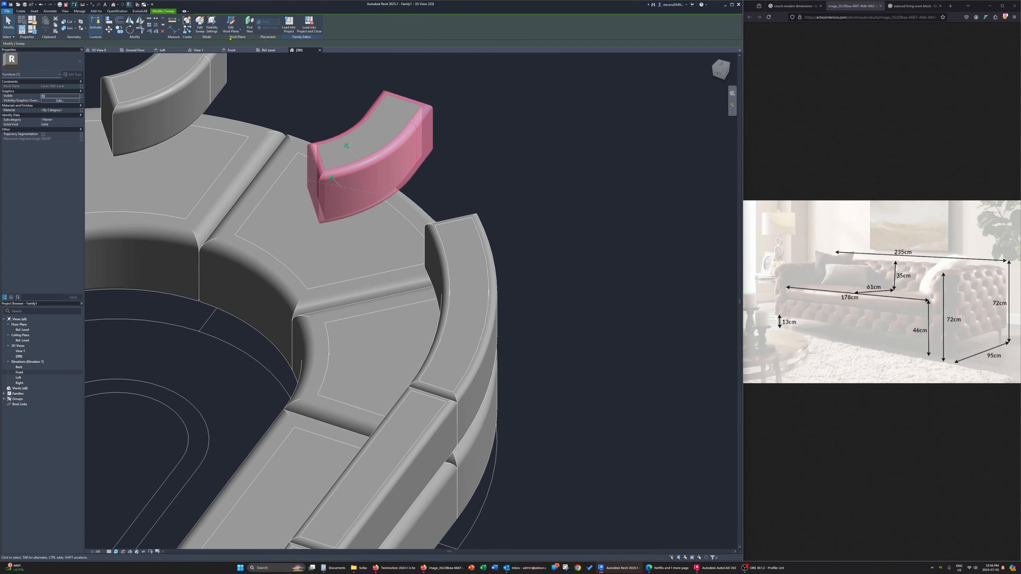
pyautogui.click(199, 25)
pyautogui.click(268, 50)
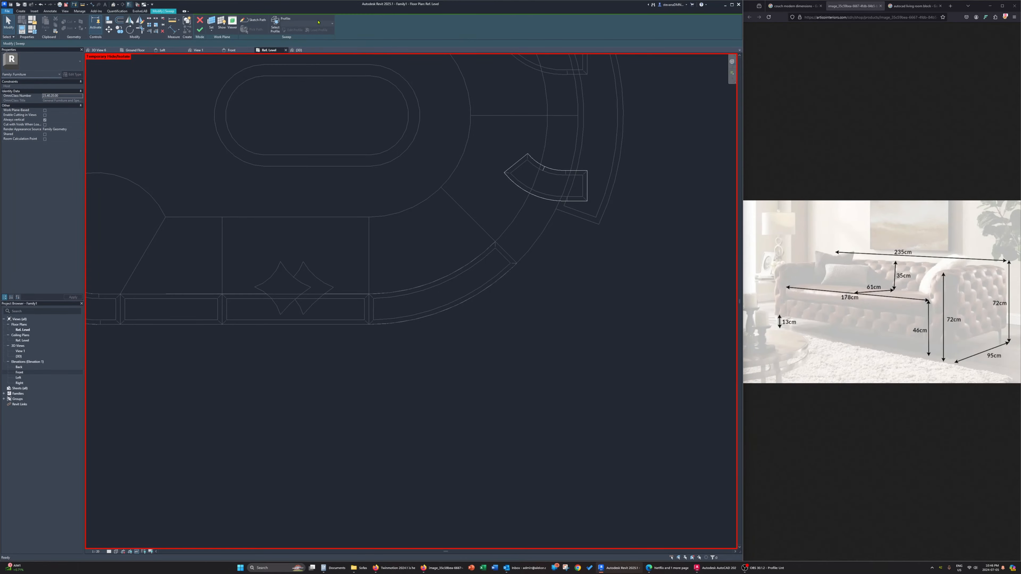
pyautogui.click(252, 20)
pyautogui.moveTo(484, 204); pyautogui.dragTo(444, 235, button='middle')
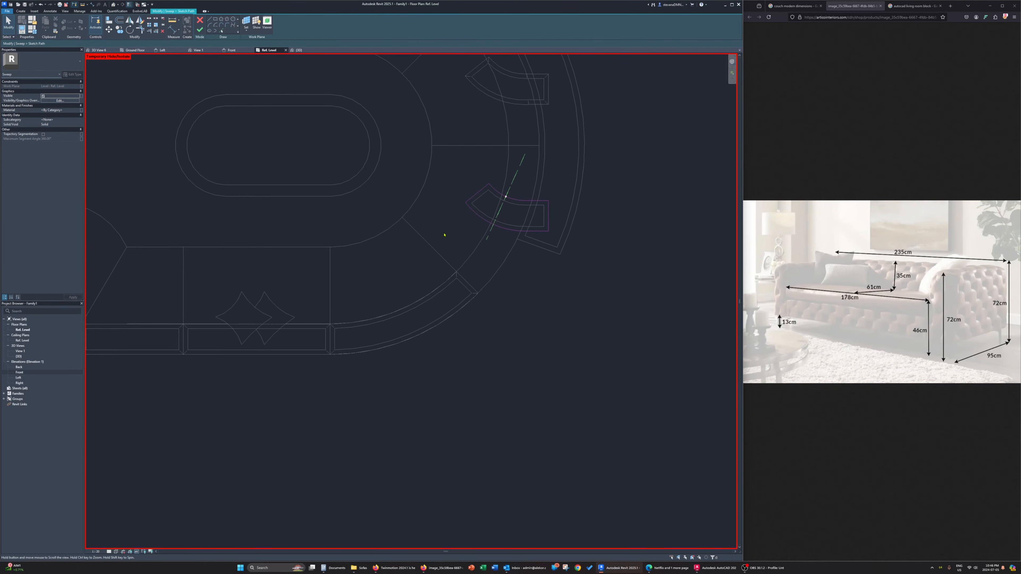
pyautogui.click(220, 32)
pyautogui.click(507, 171)
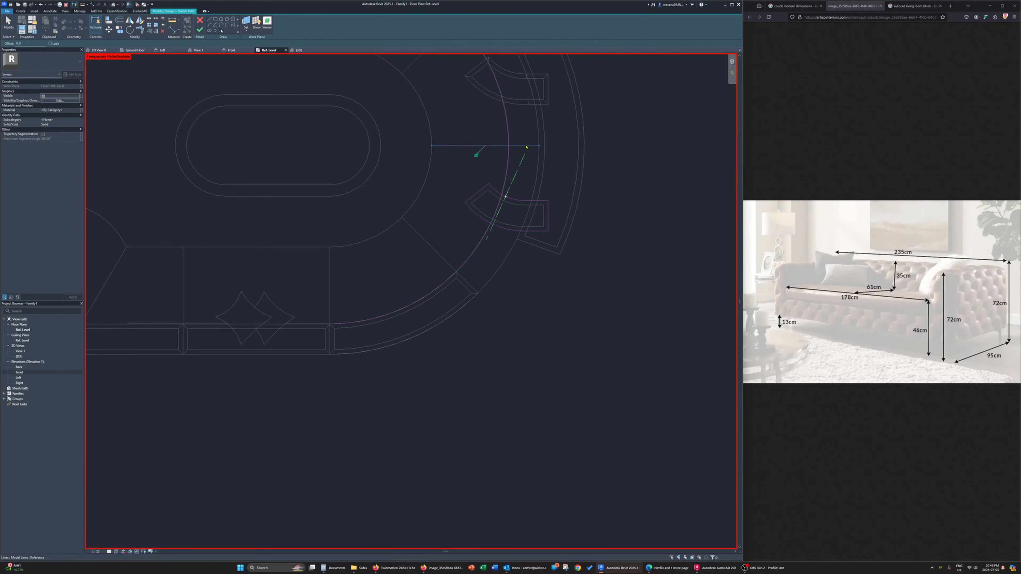
pyautogui.scroll(-3, 520, 210)
pyautogui.scroll(2, 519, 237)
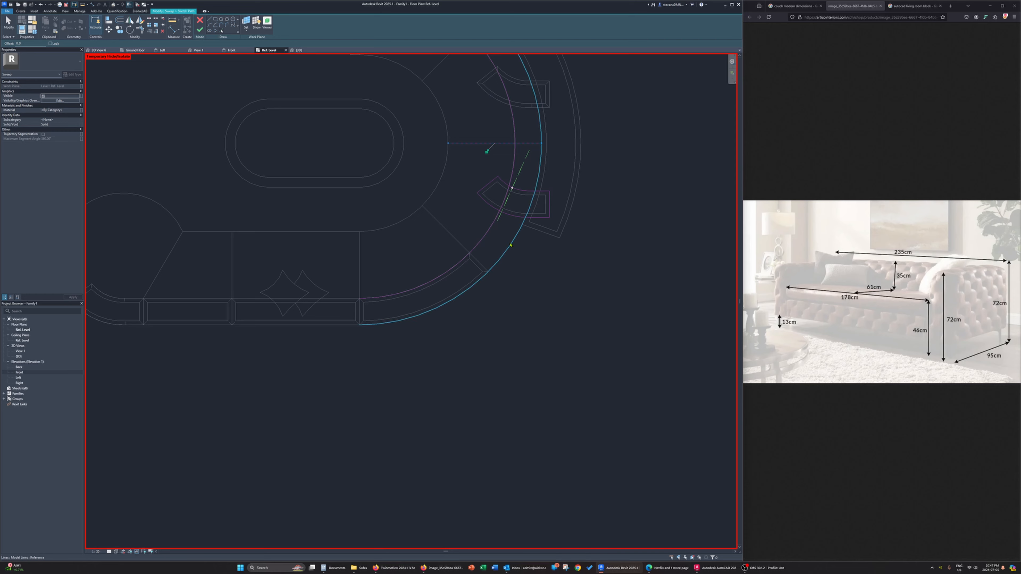
pyautogui.click(511, 244)
# Trim the second backrest's path arcs to its seat's side lines, remove the old loop, and finish the closed path
pyautogui.press('Escape')
pyautogui.press('t')
pyautogui.press('r')
pyautogui.click(514, 237)
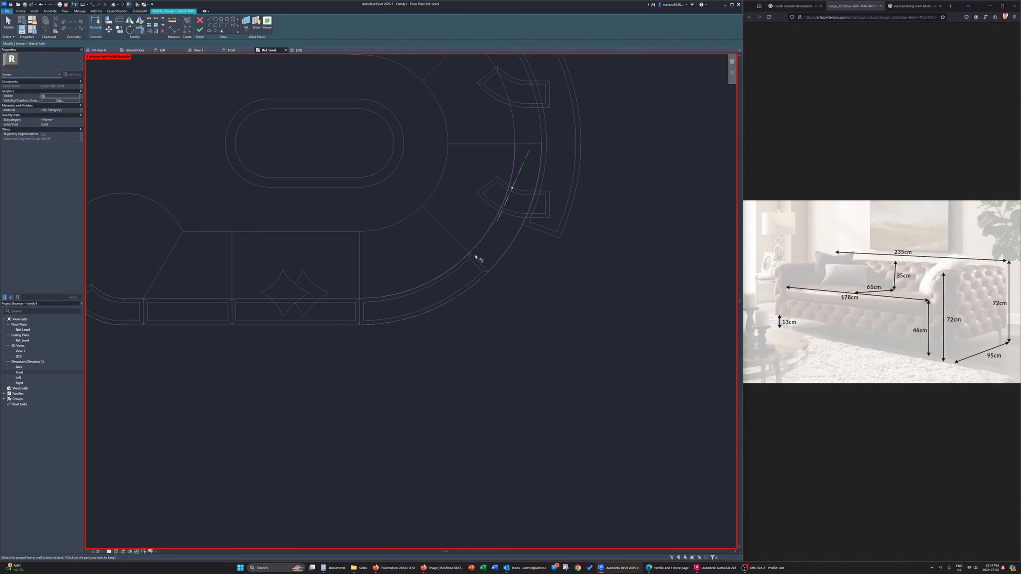
pyautogui.press('Escape')
pyautogui.moveTo(530, 206); pyautogui.dragTo(512, 241, button='middle')
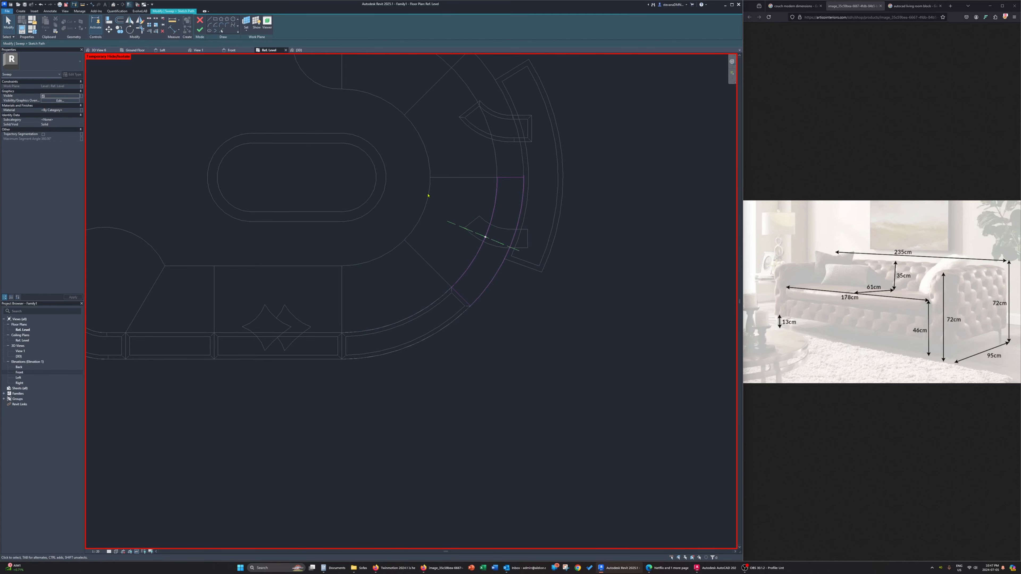
pyautogui.click(200, 32)
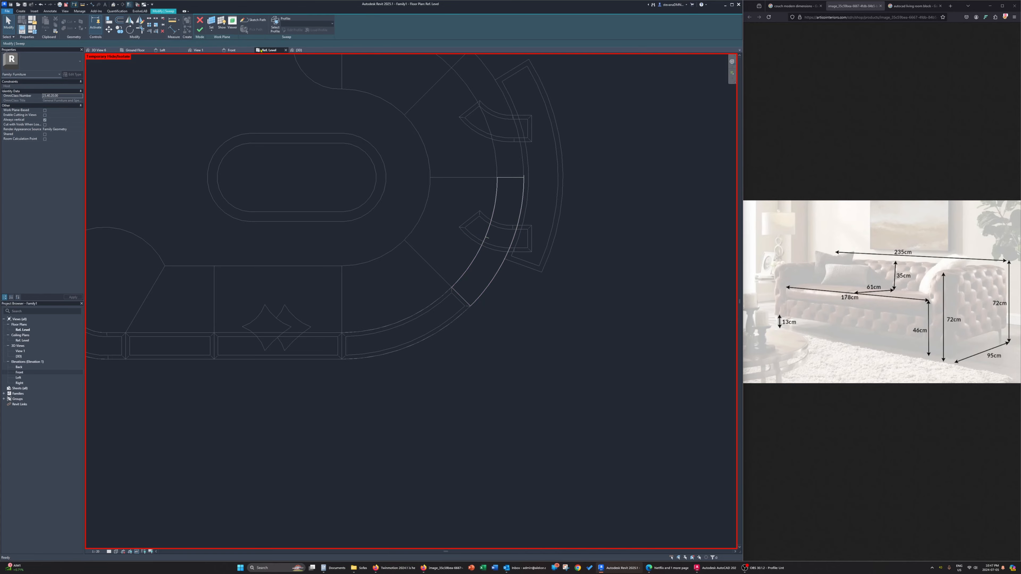
# Finish the second curved seat's backrest sweep in the 3D view and remove the unsatisfied constraints
pyautogui.click(299, 50)
pyautogui.moveTo(307, 258)
pyautogui.keyDown('shift'); pyautogui.mouseDown(button='middle')
pyautogui.moveTo(327, 247)
pyautogui.moveTo(337, 196)
pyautogui.moveTo(327, 221)
pyautogui.mouseUp(button='middle'); pyautogui.keyUp('shift')
pyautogui.click(201, 31)
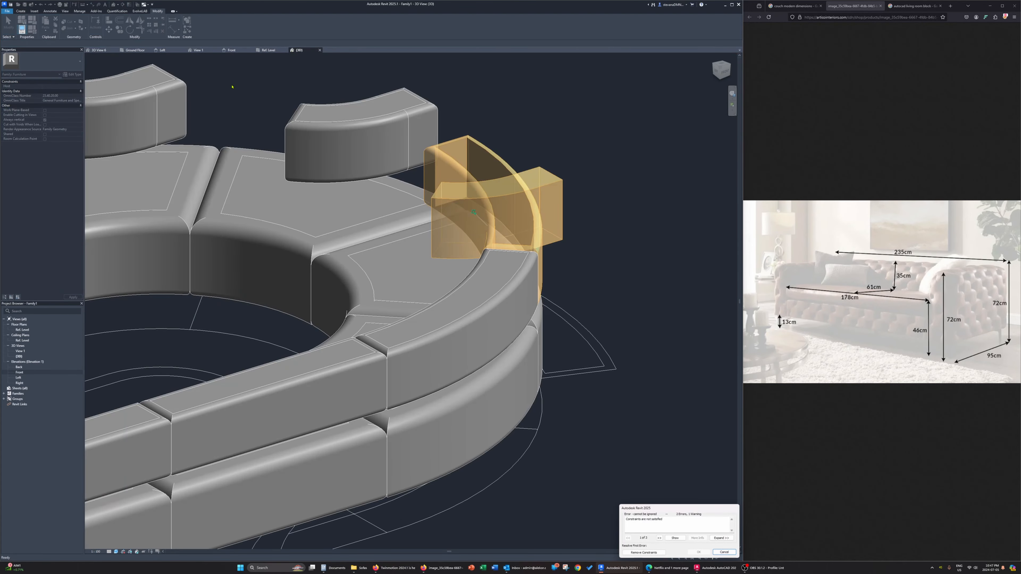
pyautogui.click(644, 552)
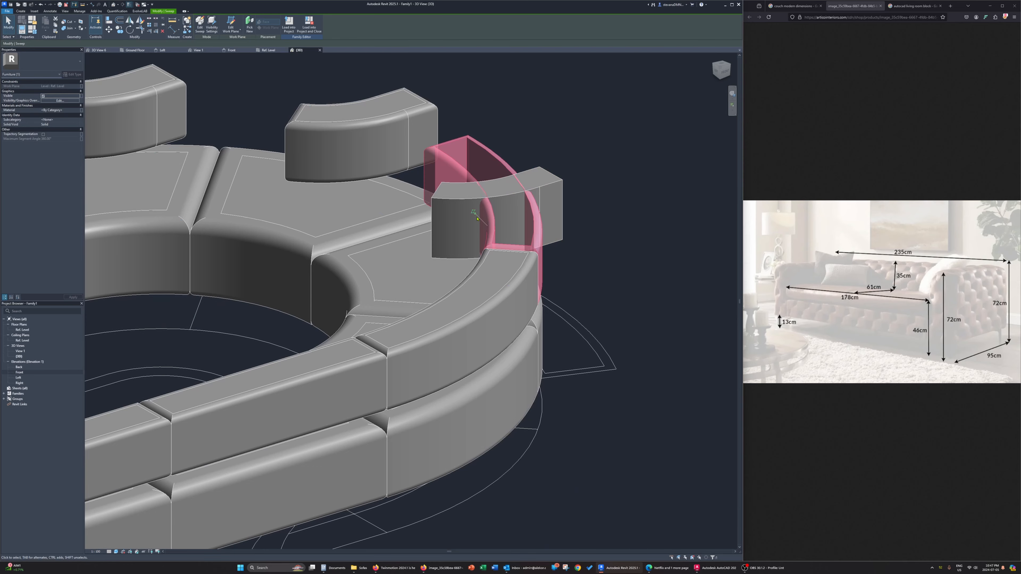
# Edit the core extrusion of the second curved seat's backrest, picking the sweep's inner edges as its outline and deleting the old loop
pyautogui.keyDown('shift'); pyautogui.moveTo(477, 218); pyautogui.dragTo(510, 230, button='middle'); pyautogui.keyUp('shift')
pyautogui.click(461, 230)
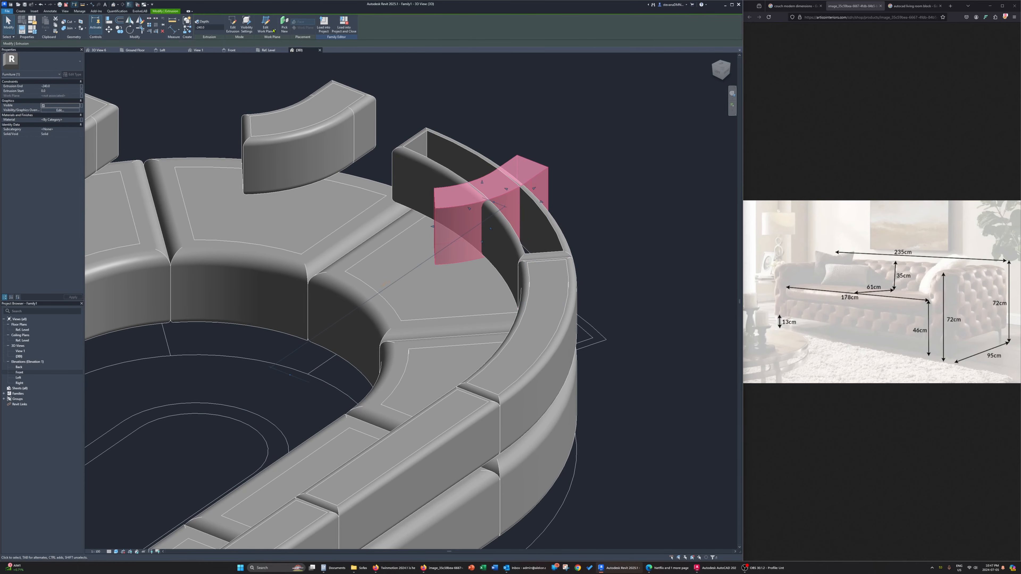
pyautogui.click(232, 25)
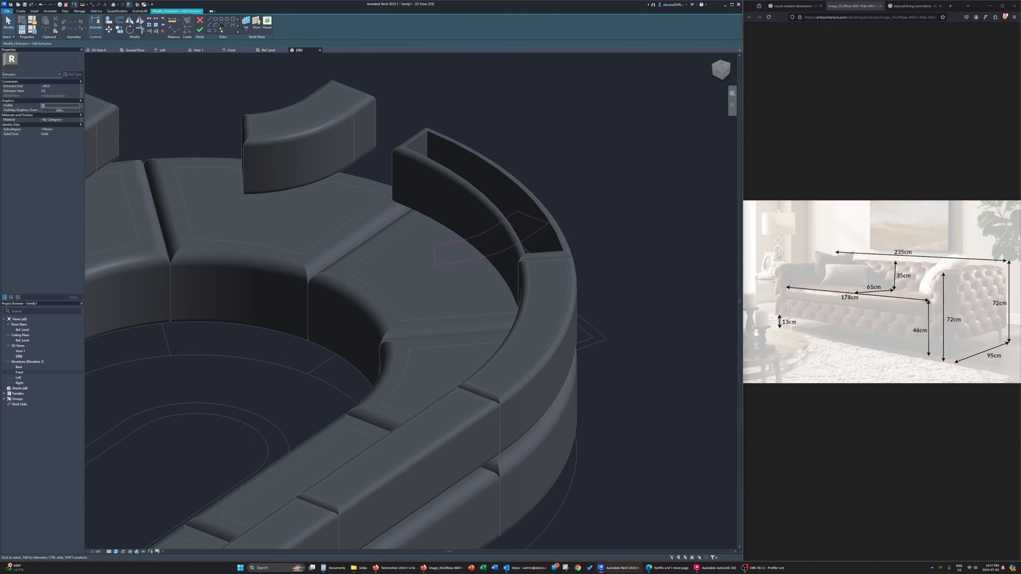
pyautogui.click(220, 29)
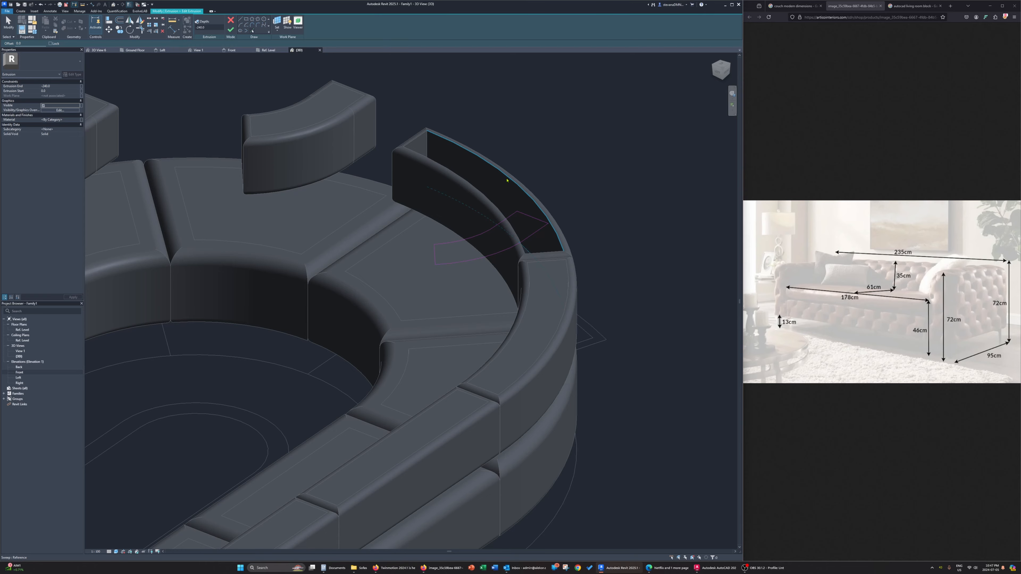
pyautogui.click(508, 233)
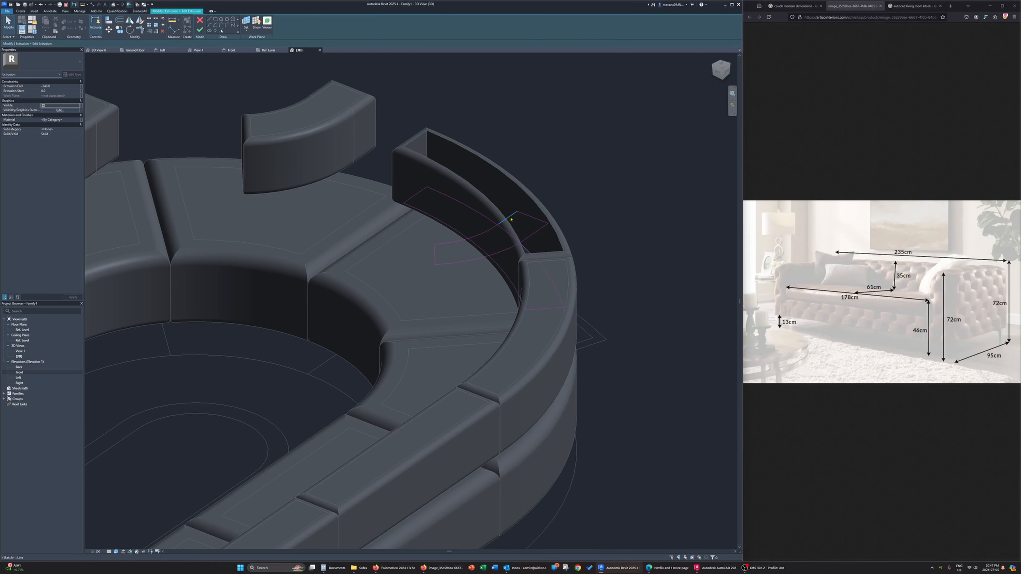
pyautogui.press('Escape')
pyautogui.click(202, 29)
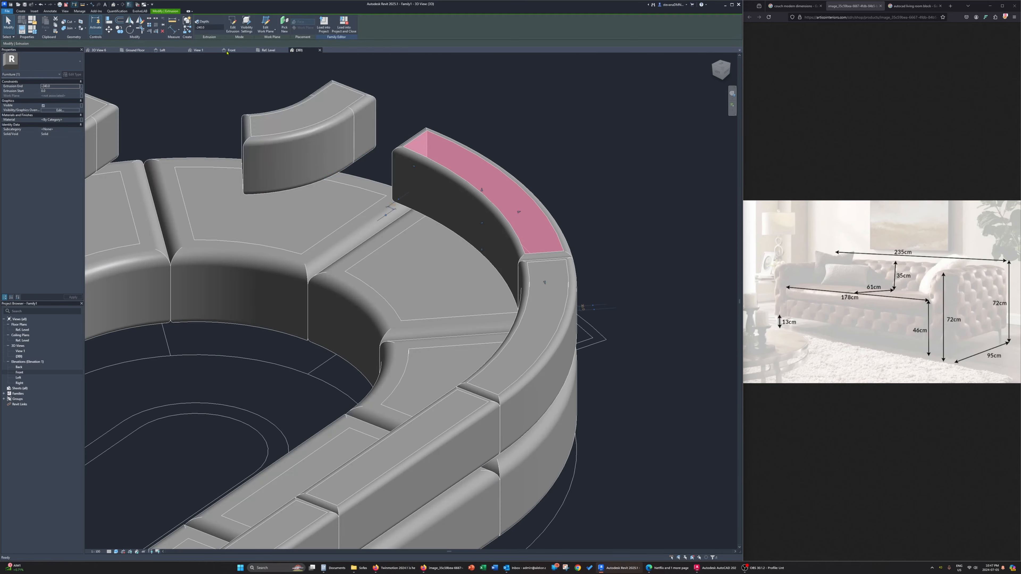
# Edit the sweep path of the third curved seat's backrest, picking the back arcs and the seat's side lines
pyautogui.moveTo(349, 124); pyautogui.dragTo(389, 174, button='middle')
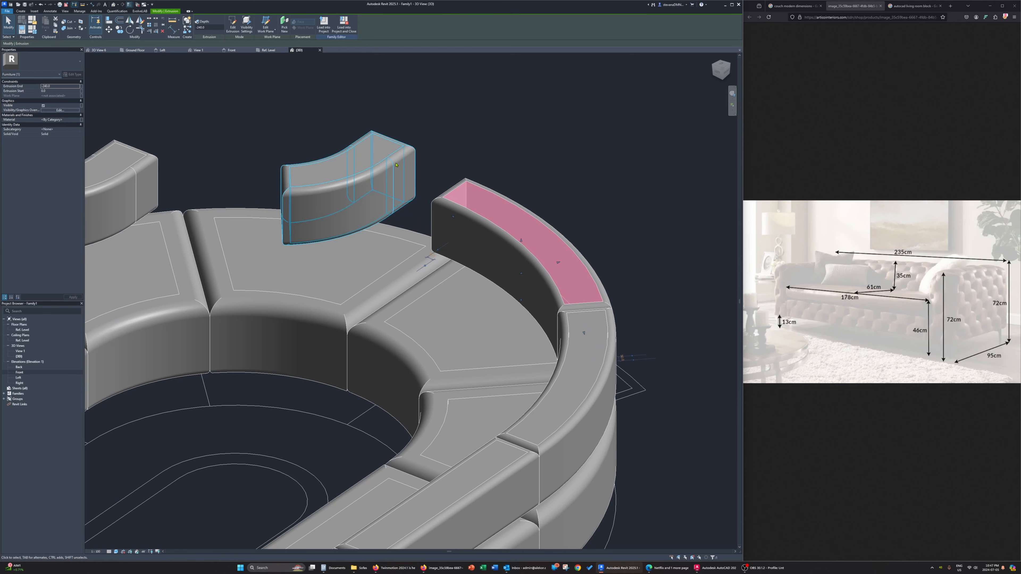
pyautogui.click(396, 165)
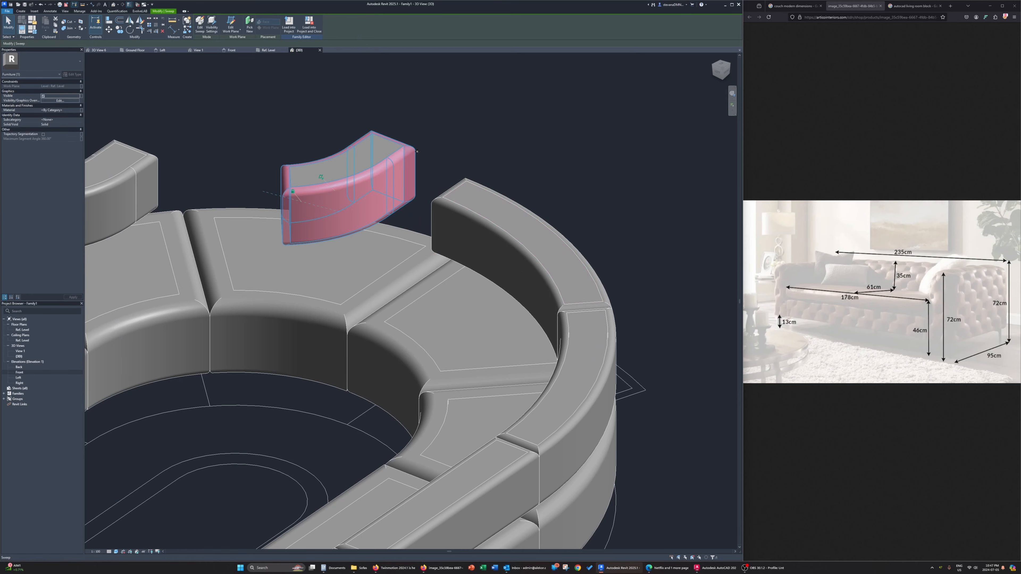
pyautogui.click(198, 29)
pyautogui.click(253, 20)
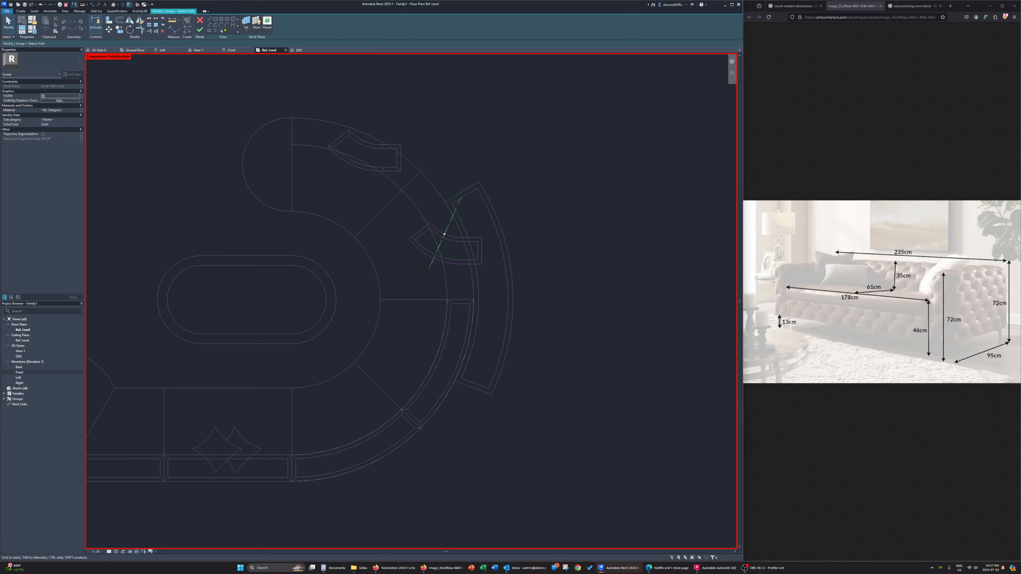
pyautogui.click(222, 31)
pyautogui.click(438, 193)
pyautogui.press('Escape')
pyautogui.press('Escape')
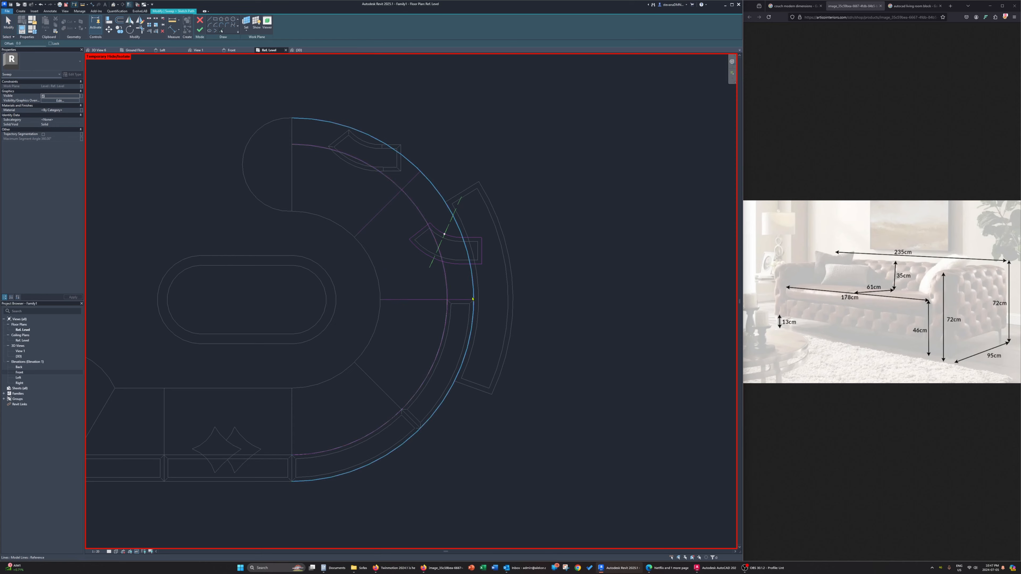
# Trim the third backrest's path arcs and side lines into a closed loop around the back of its seat
pyautogui.press('t')
pyautogui.press('r')
pyautogui.click(468, 300)
pyautogui.click(473, 286)
pyautogui.click(458, 301)
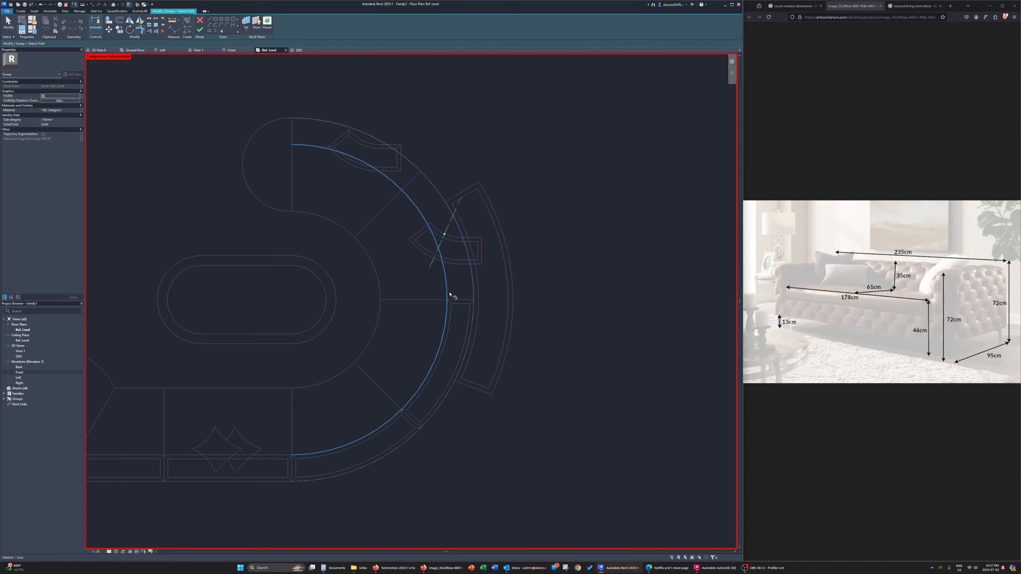
pyautogui.click(449, 291)
pyautogui.click(413, 183)
pyautogui.click(426, 178)
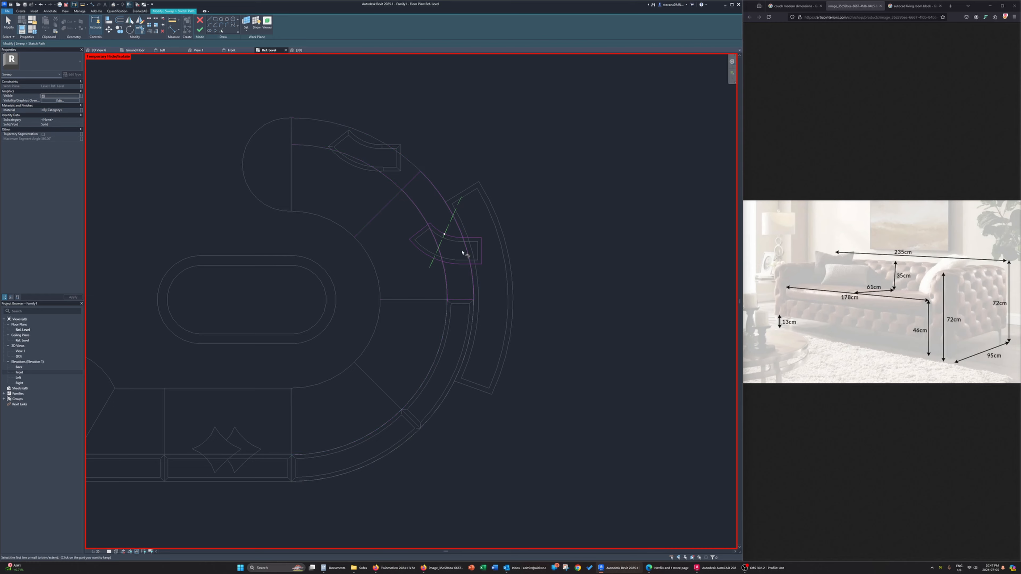
# Delete the old loop from the third backrest's path and finish the sweep, removing the unsatisfied constraints
pyautogui.click(476, 239)
pyautogui.press('Delete')
pyautogui.click(200, 29)
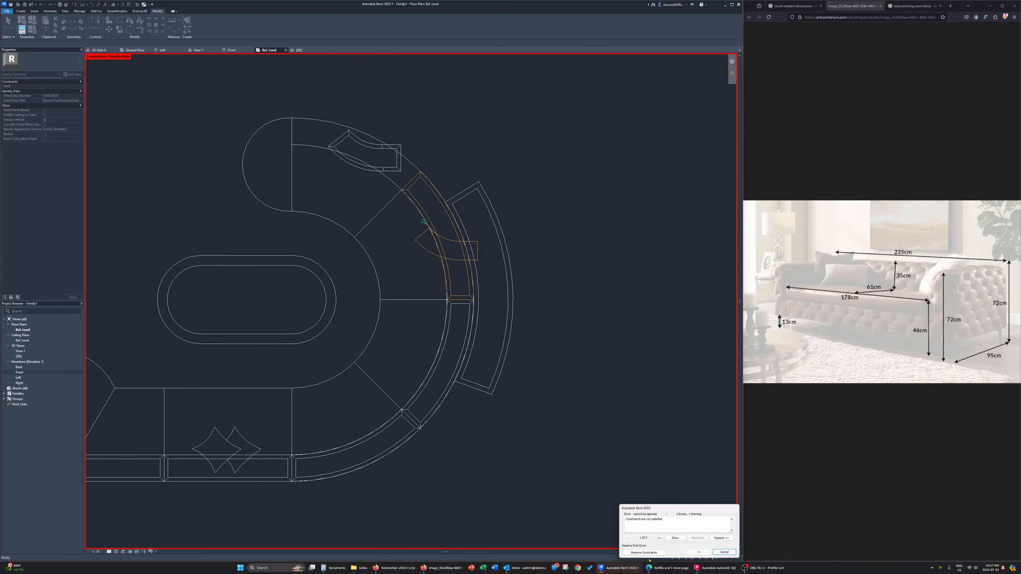
pyautogui.click(647, 553)
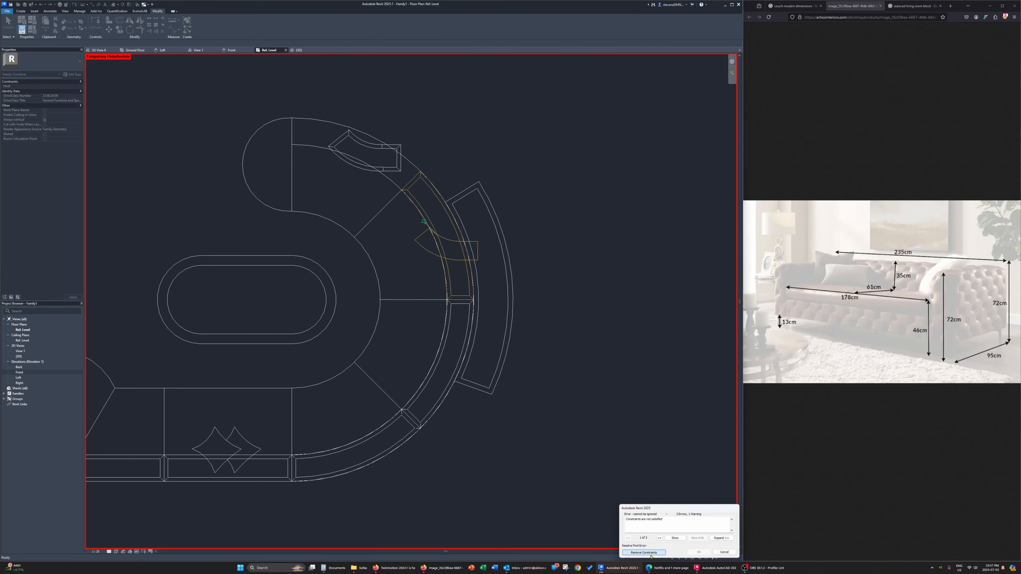
# Edit the third backrest's core extrusion in plan, picking the sweep's inner edge chain as its outline and deleting the old loop
pyautogui.doubleClick(478, 255)
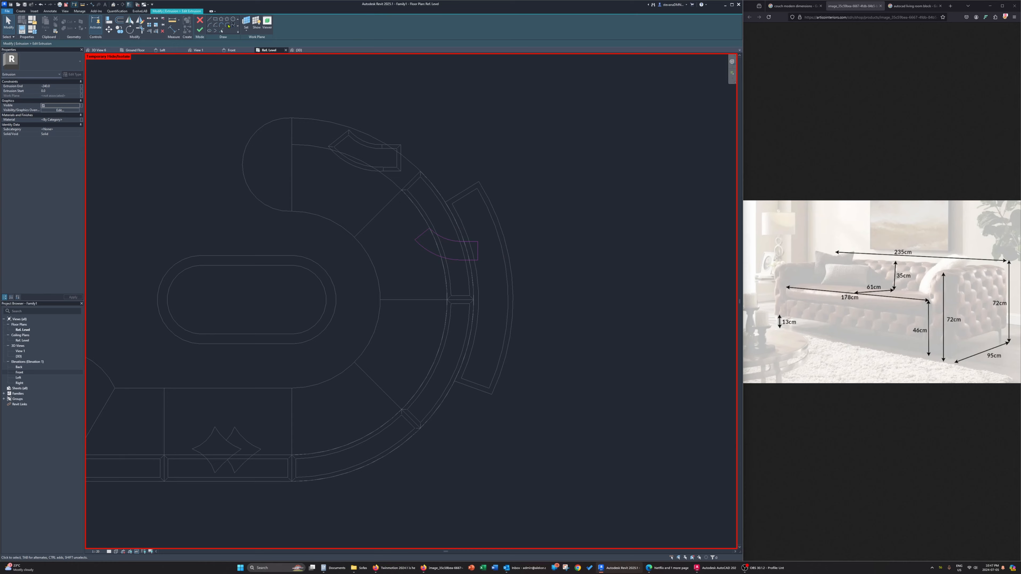
pyautogui.click(222, 31)
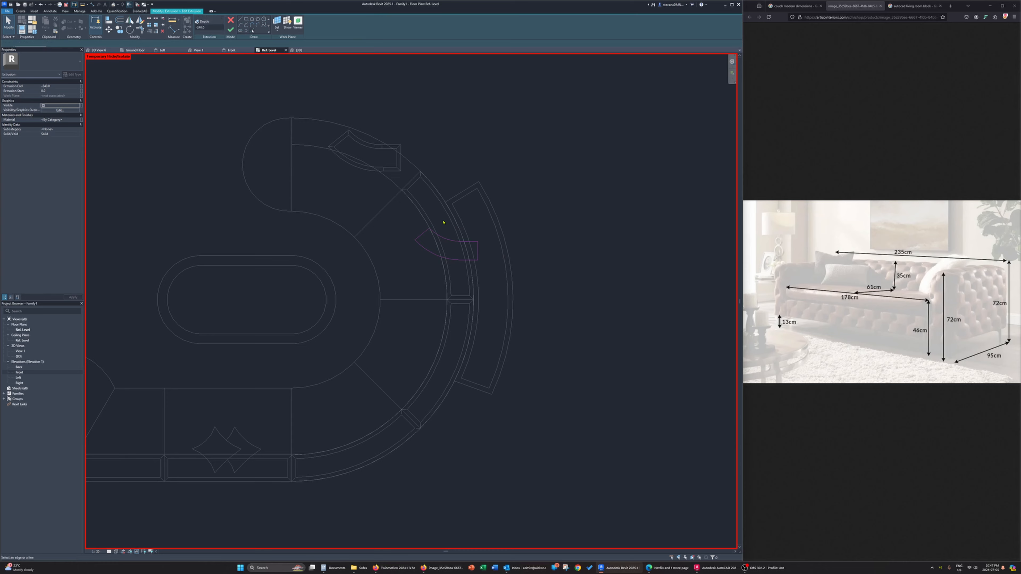
pyautogui.click(428, 219)
pyautogui.press('Escape')
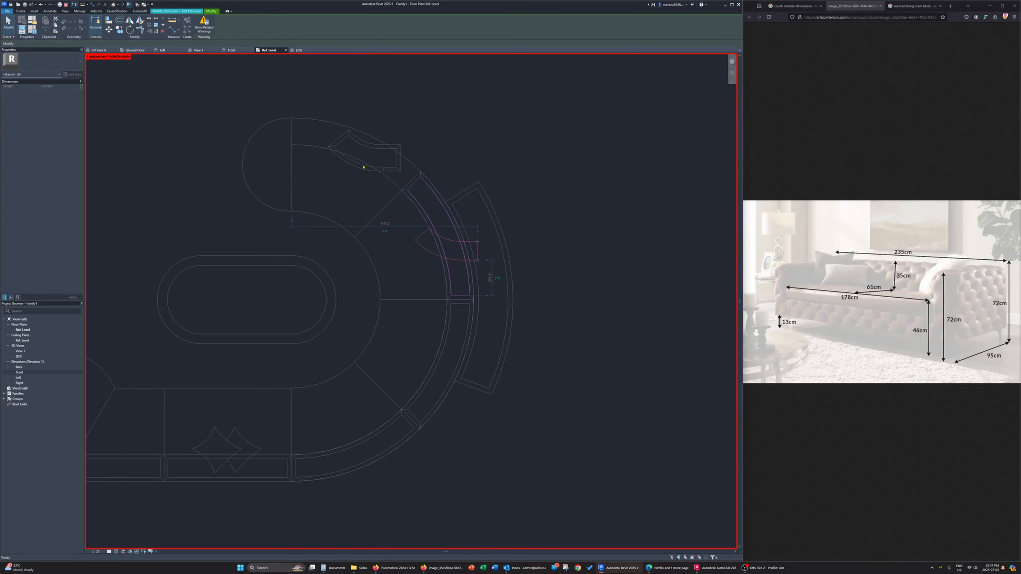
pyautogui.press('Escape')
pyautogui.click(200, 31)
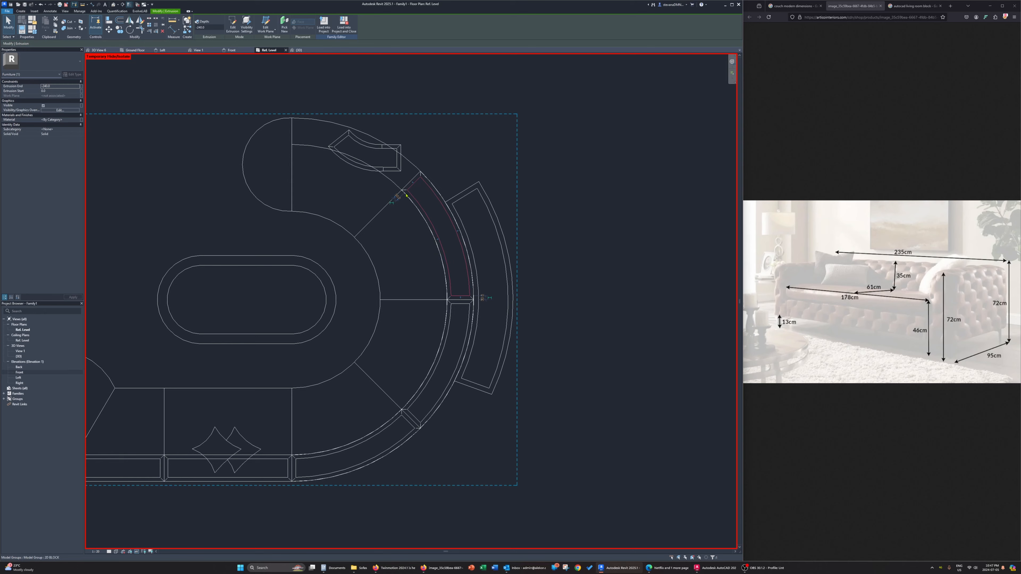
# Edit the sweep path of the fourth curved seat's backrest, picking the inner and outer back arcs and both side lines
pyautogui.click(401, 164)
pyautogui.click(200, 26)
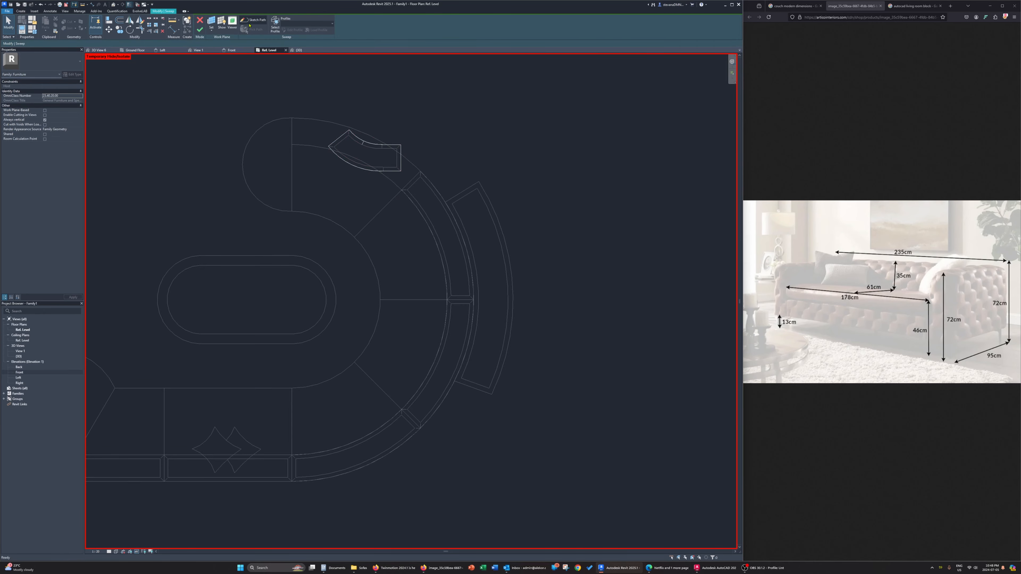
pyautogui.click(249, 21)
pyautogui.moveTo(274, 74); pyautogui.dragTo(294, 115, button='middle')
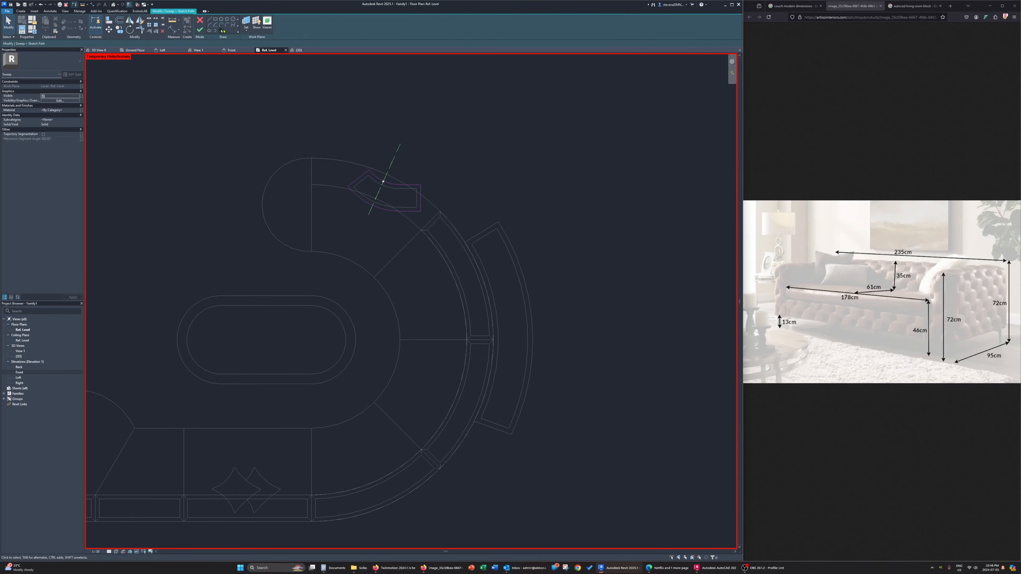
pyautogui.click(223, 31)
pyautogui.click(328, 186)
pyautogui.click(312, 177)
pyautogui.click(337, 161)
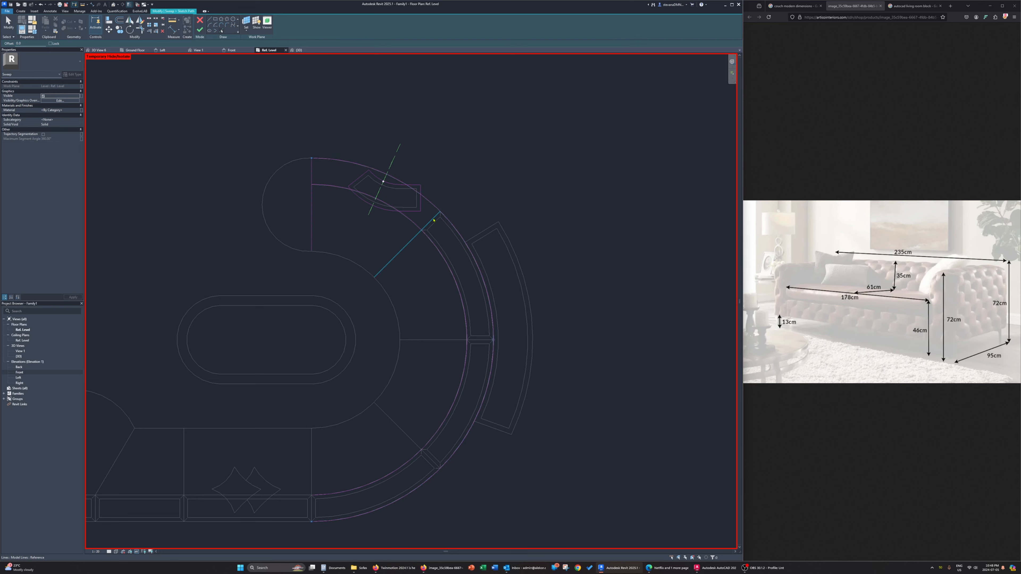
pyautogui.click(424, 224)
# Trim the fourth backrest's path arcs and side lines into a closed loop around the back of its seat
pyautogui.press('Escape')
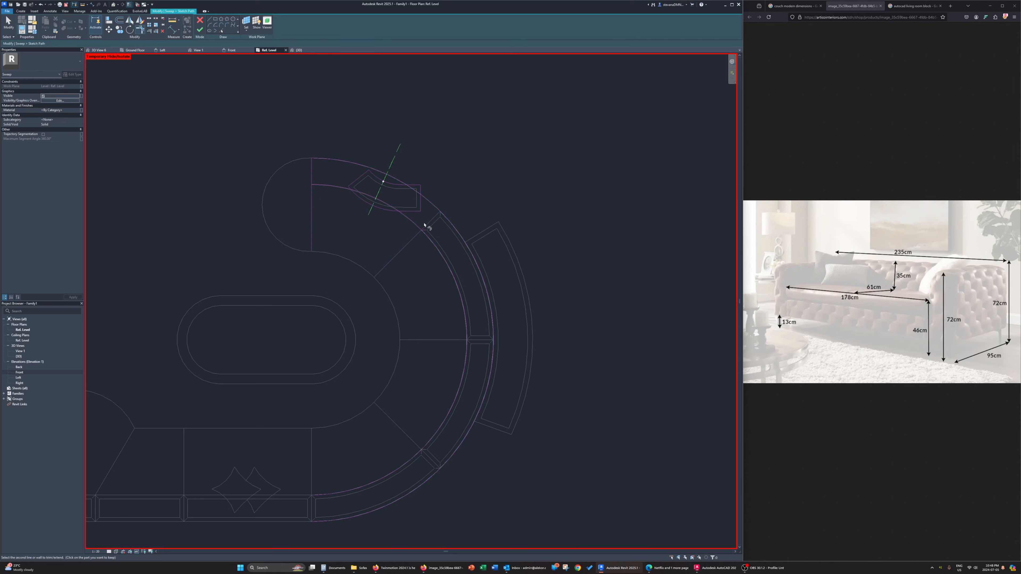
pyautogui.click(322, 161)
pyautogui.click(312, 180)
pyautogui.press('Escape')
# Delete the old loop from the fourth backrest's path and finish the sweep, removing the unsatisfied constraints
pyautogui.press('Tab')
pyautogui.click(357, 198)
pyautogui.press('Delete')
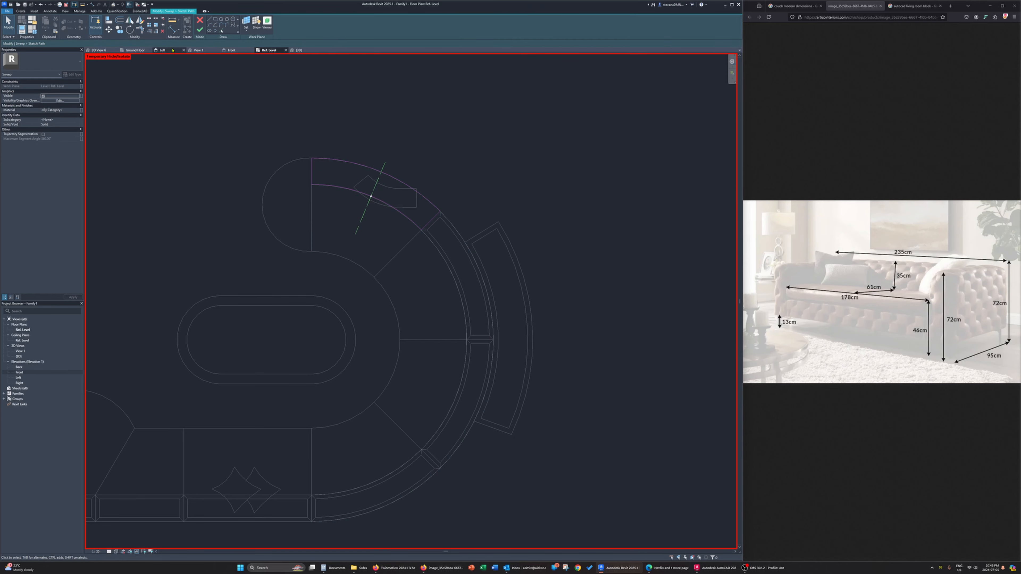
pyautogui.click(200, 30)
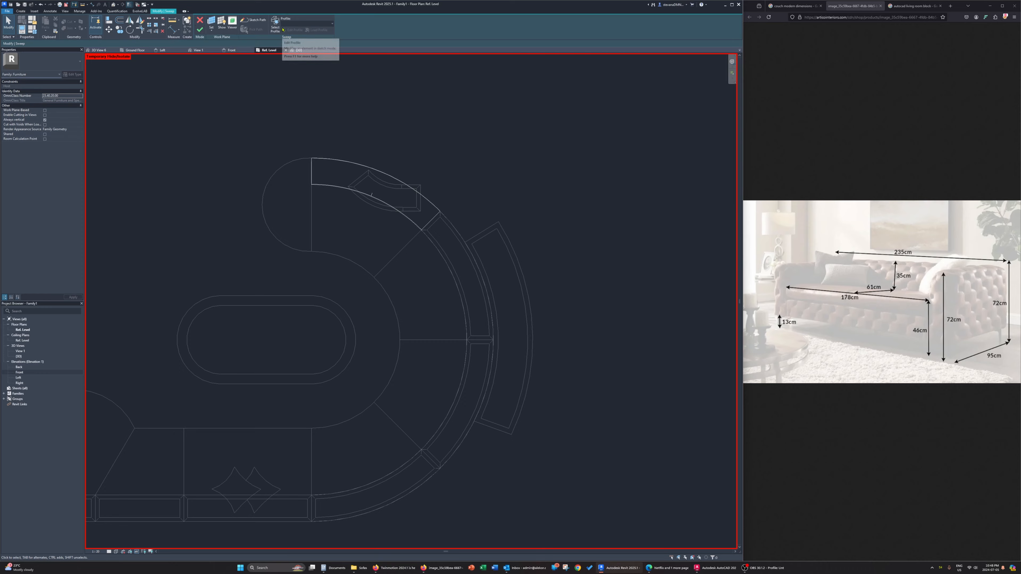
pyautogui.click(200, 31)
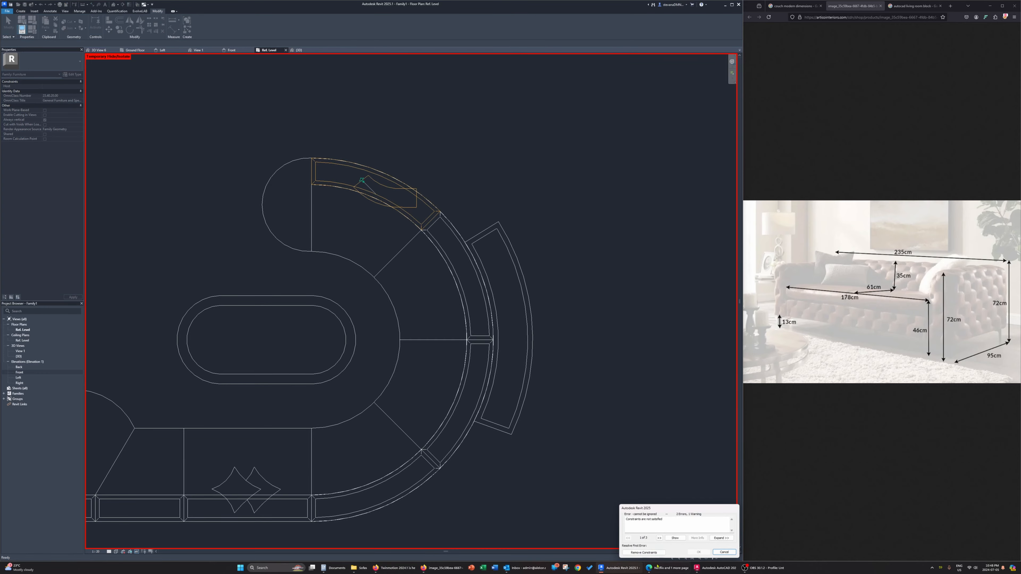
pyautogui.click(644, 552)
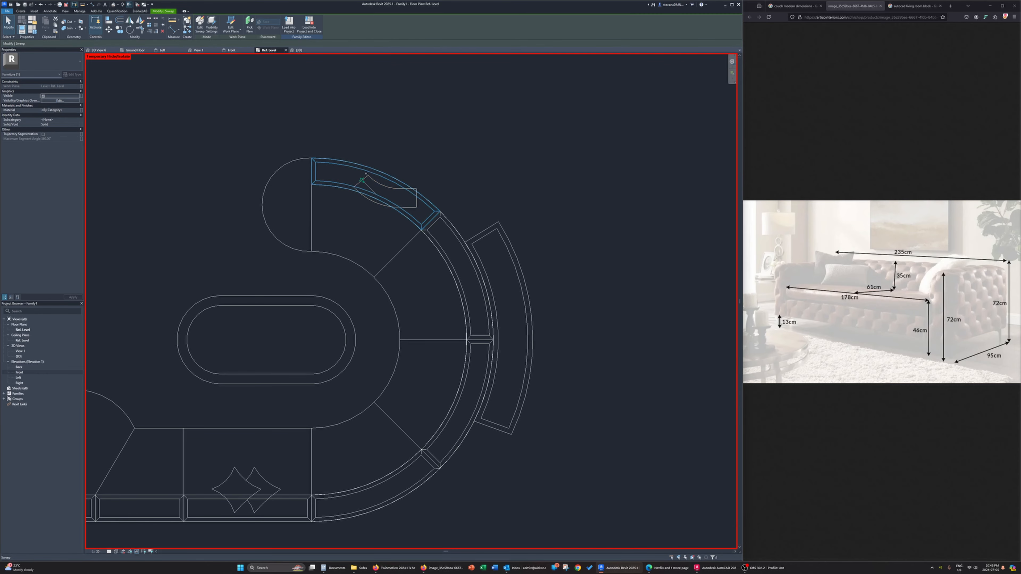
# Reshape the fourth backrest's core extrusion, picking the sweep's inner edge chain as its outline and deleting the old loop
pyautogui.click(403, 207)
pyautogui.click(232, 25)
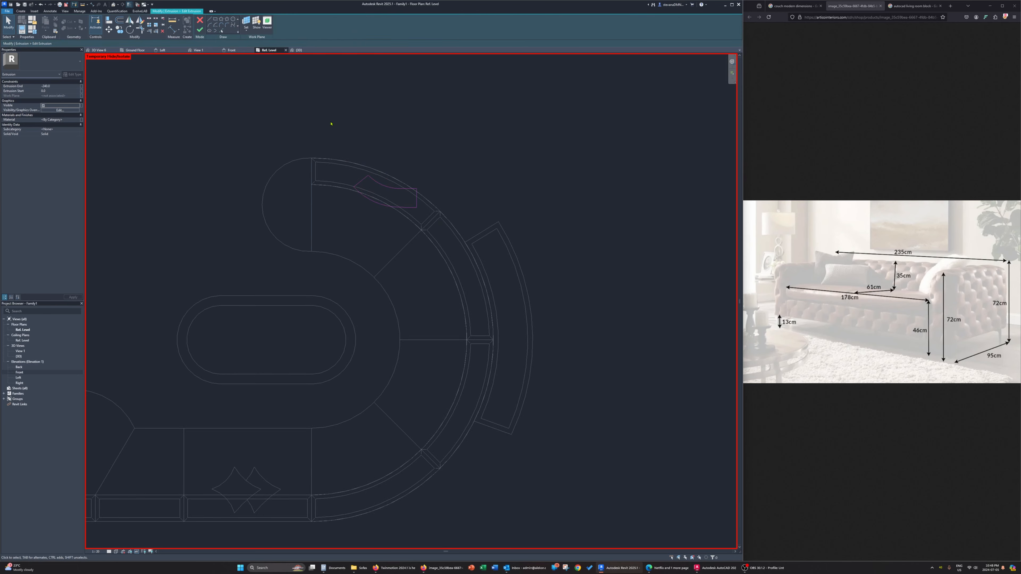
pyautogui.click(222, 32)
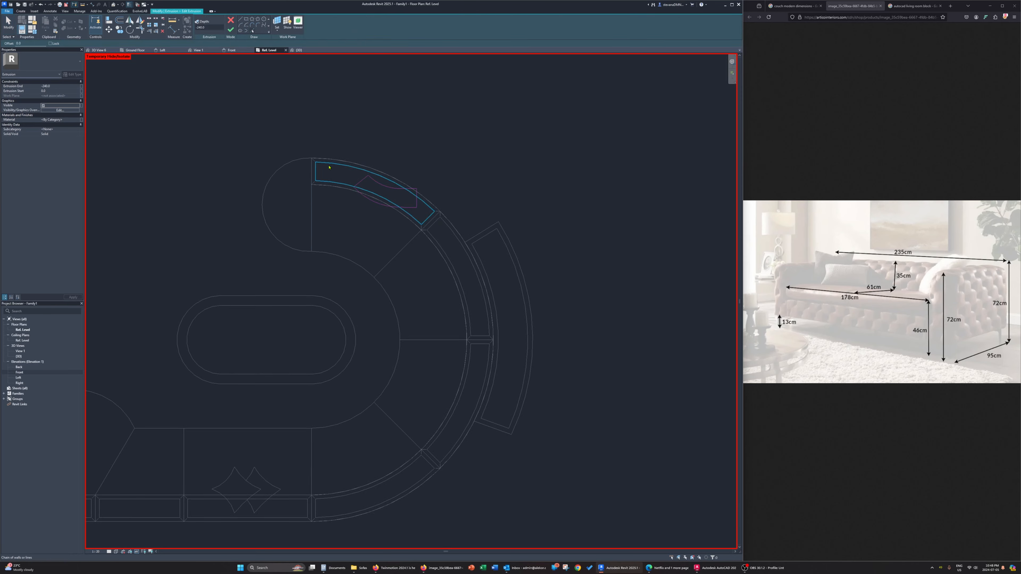
pyautogui.press('Escape')
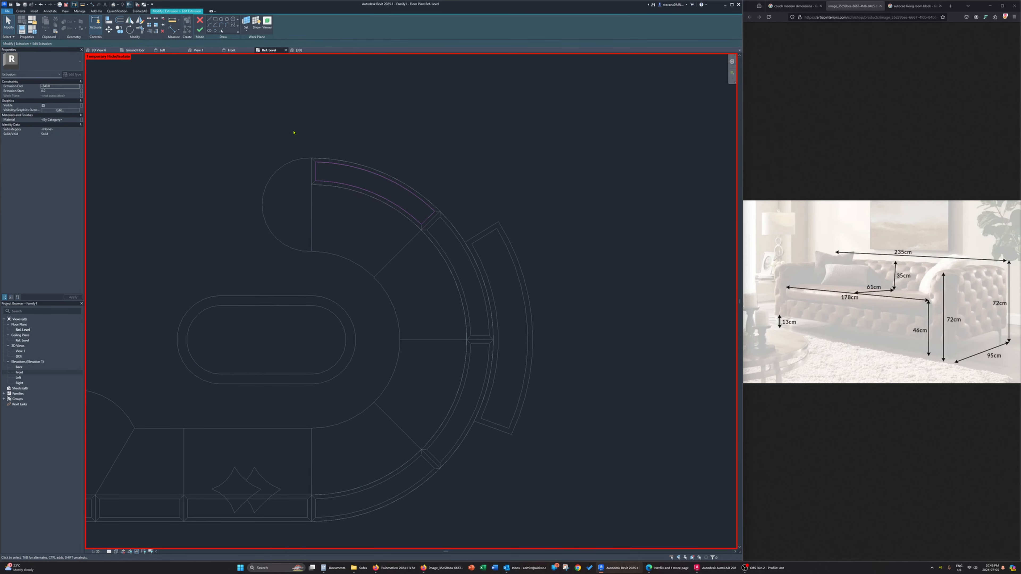
pyautogui.click(200, 29)
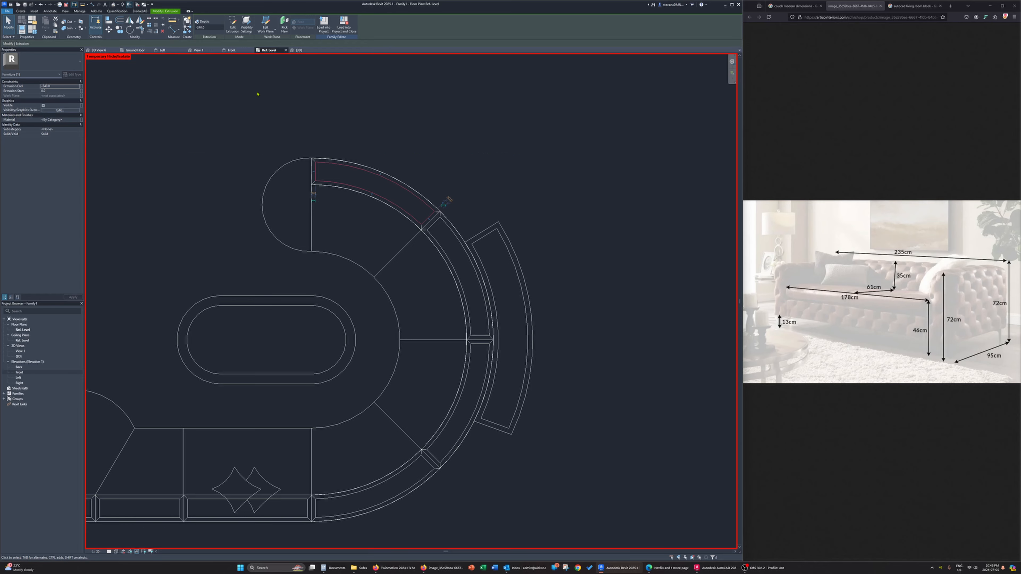
# Check the couch in 3D and place a perspective camera in the reference level plan, looking diagonally across the couch from its open side
pyautogui.click(299, 50)
pyautogui.click(447, 123)
pyautogui.scroll(-4, 452, 128)
pyautogui.keyDown('shift'); pyautogui.moveTo(482, 154); pyautogui.dragTo(583, 153, button='middle'); pyautogui.keyUp('shift')
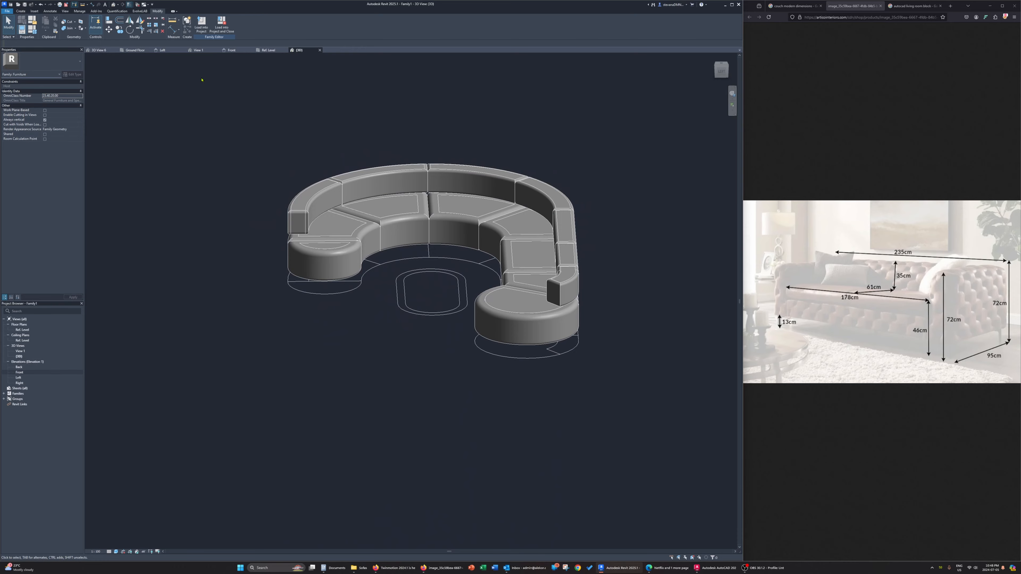
pyautogui.click(267, 50)
pyautogui.click(65, 11)
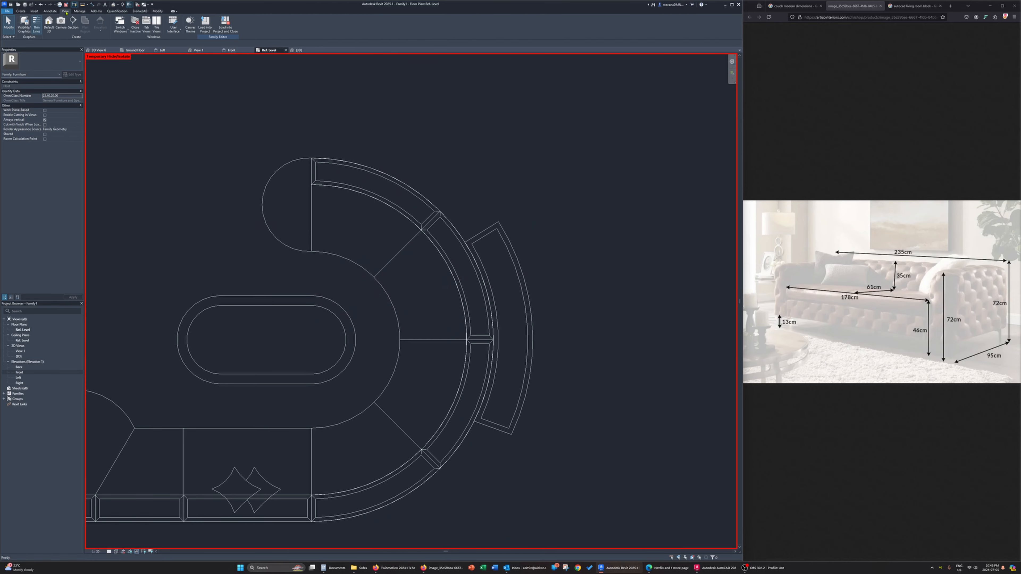
pyautogui.click(60, 22)
pyautogui.scroll(-5, 310, 229)
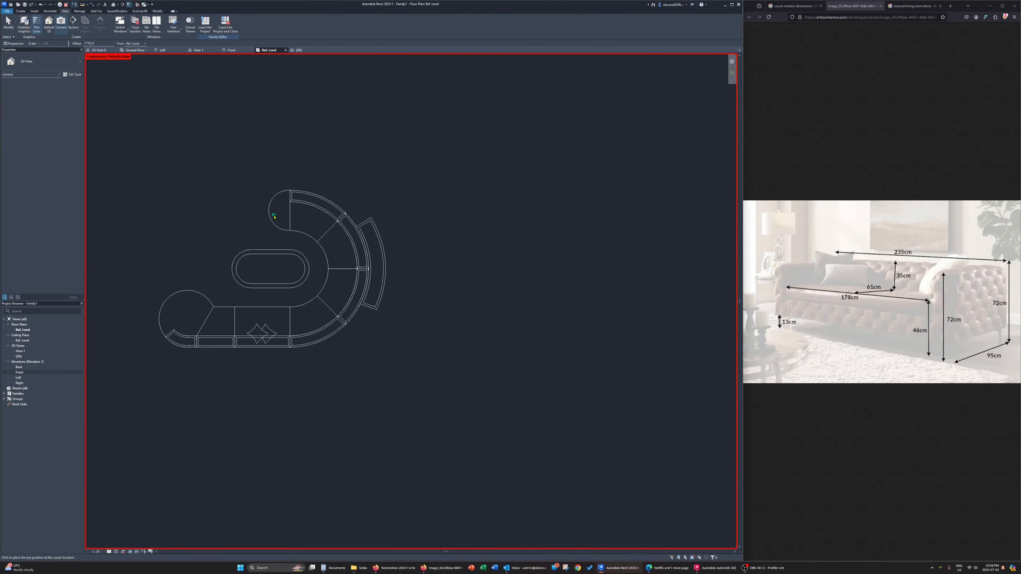
pyautogui.click(216, 121)
pyautogui.click(449, 379)
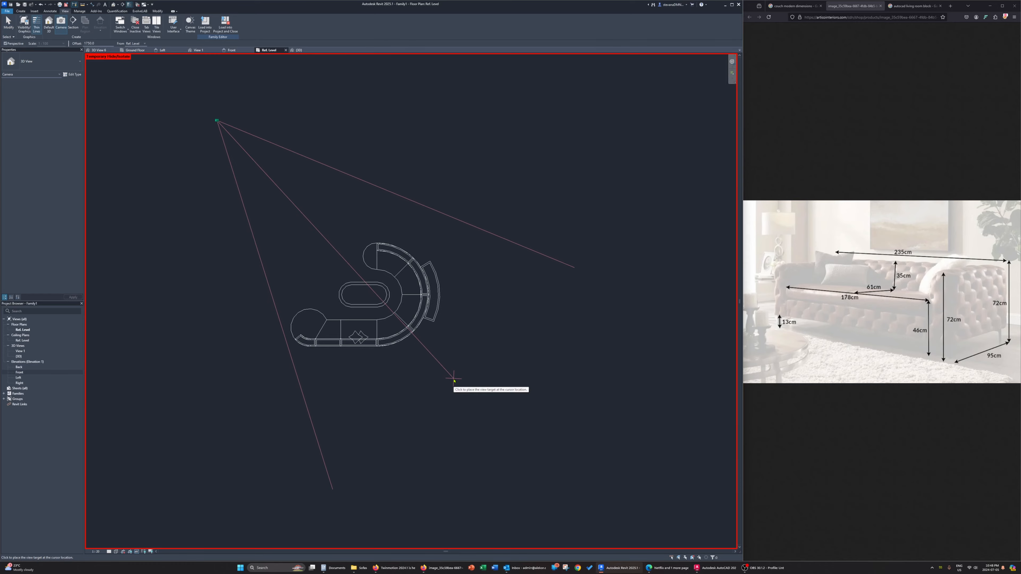
pyautogui.moveTo(458, 370); pyautogui.dragTo(430, 303, button='middle')
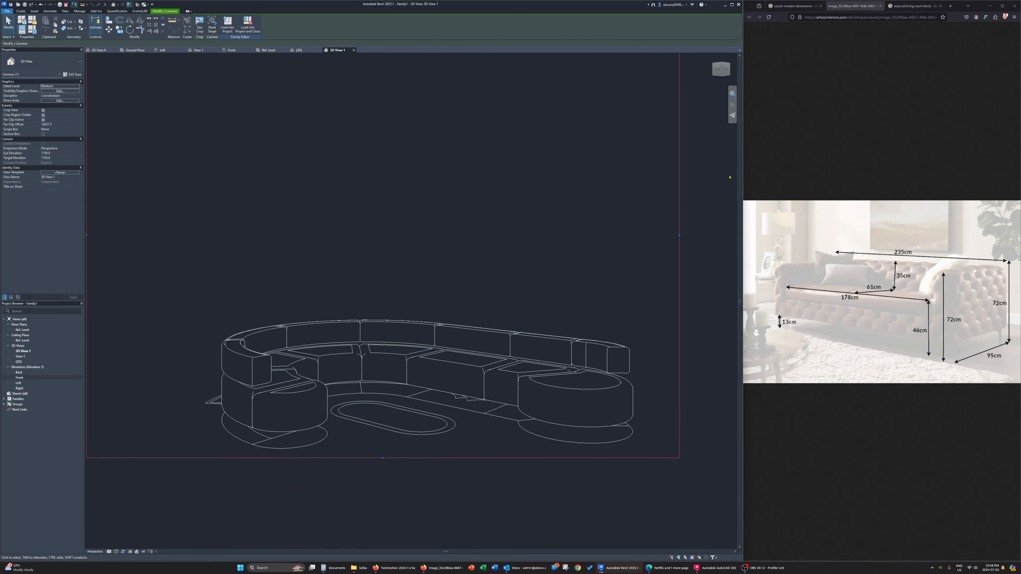
# Lower the camera with the full navigation wheel and tighten the perspective view's crop region around the couch
pyautogui.click(732, 99)
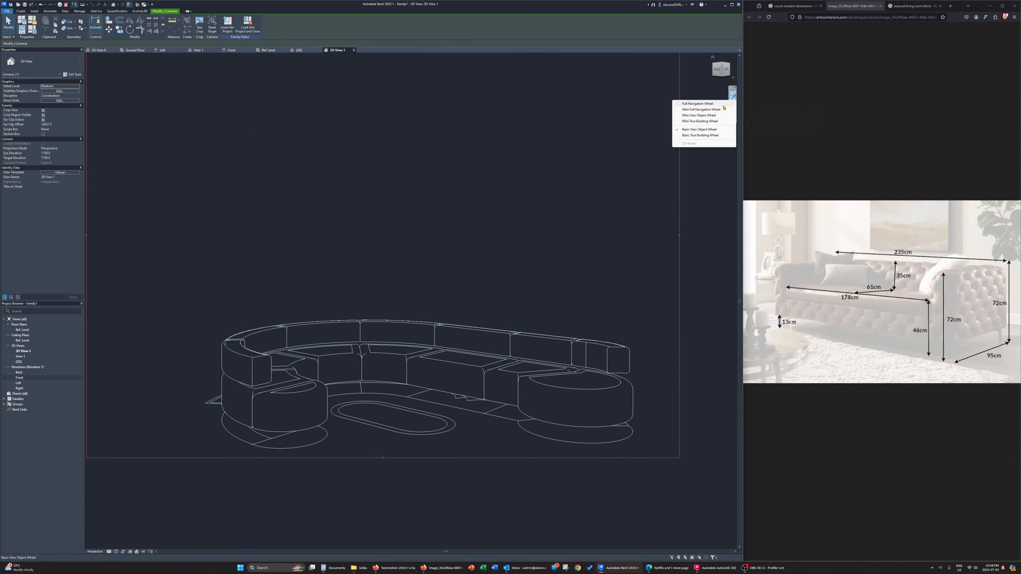
pyautogui.click(714, 104)
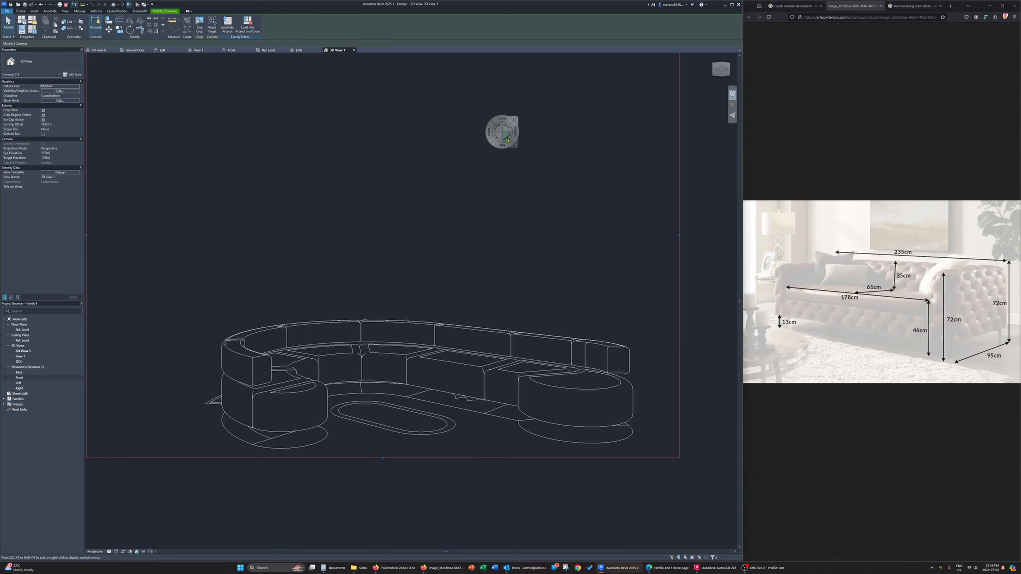
pyautogui.moveTo(507, 140); pyautogui.dragTo(521, 245)
pyautogui.press('Escape')
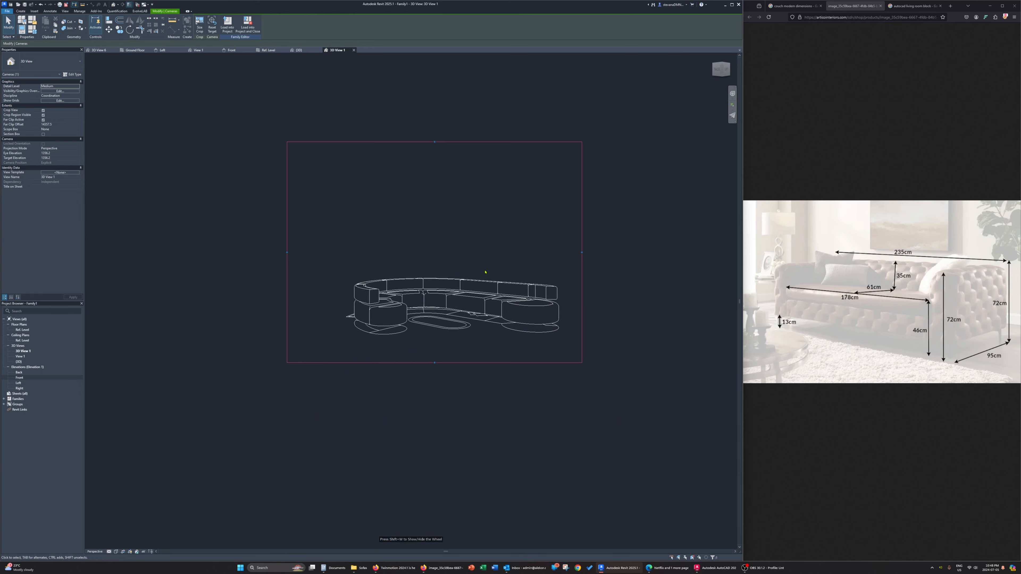
pyautogui.scroll(-1, 485, 272)
pyautogui.moveTo(449, 175); pyautogui.dragTo(450, 240)
pyautogui.moveTo(320, 303); pyautogui.dragTo(336, 303)
pyautogui.press('Escape')
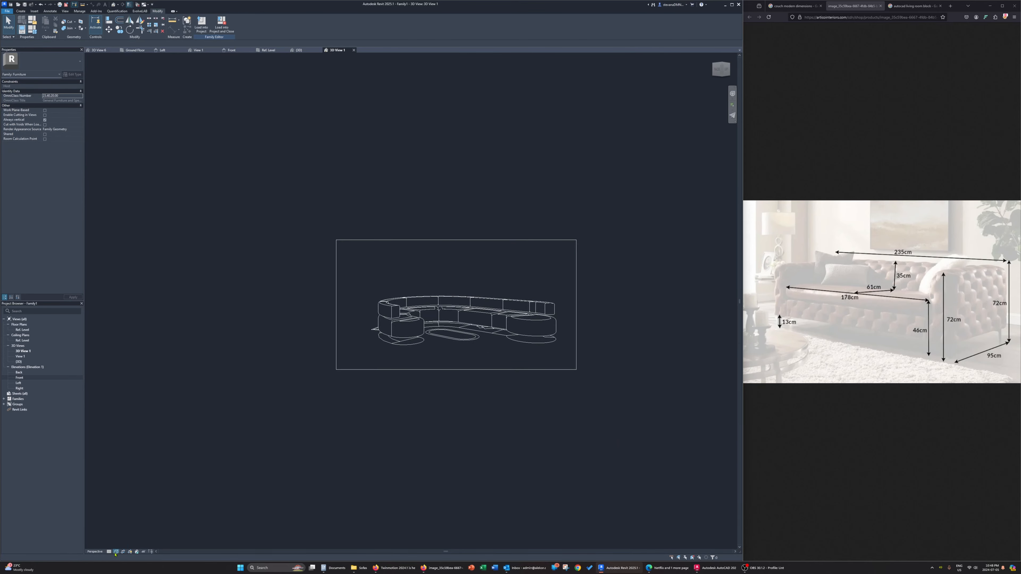
# Set the camera view's visual style to Realistic and enable smooth lines with anti-aliasing
pyautogui.click(115, 553)
pyautogui.click(122, 546)
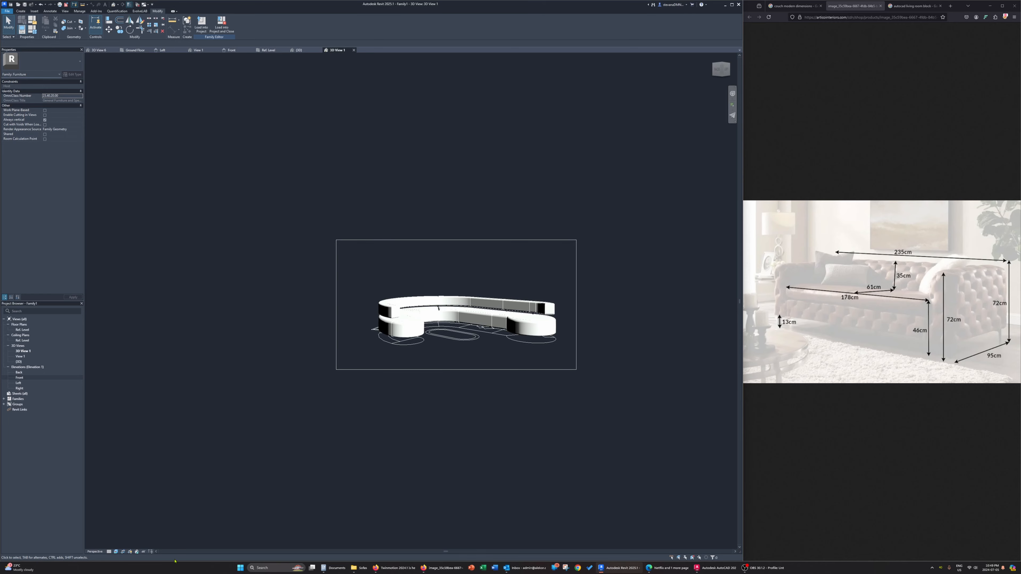
pyautogui.click(116, 552)
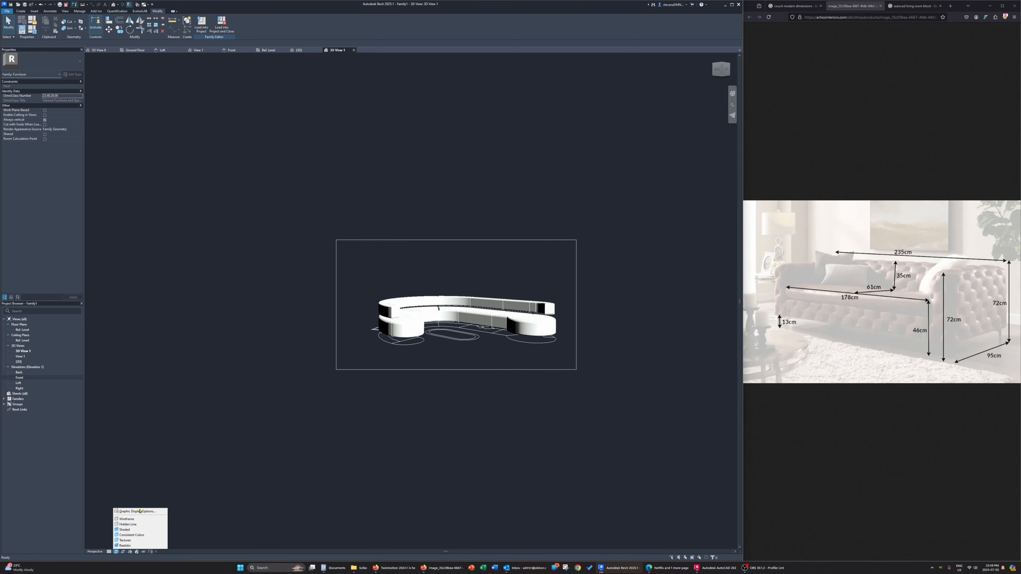
pyautogui.click(150, 511)
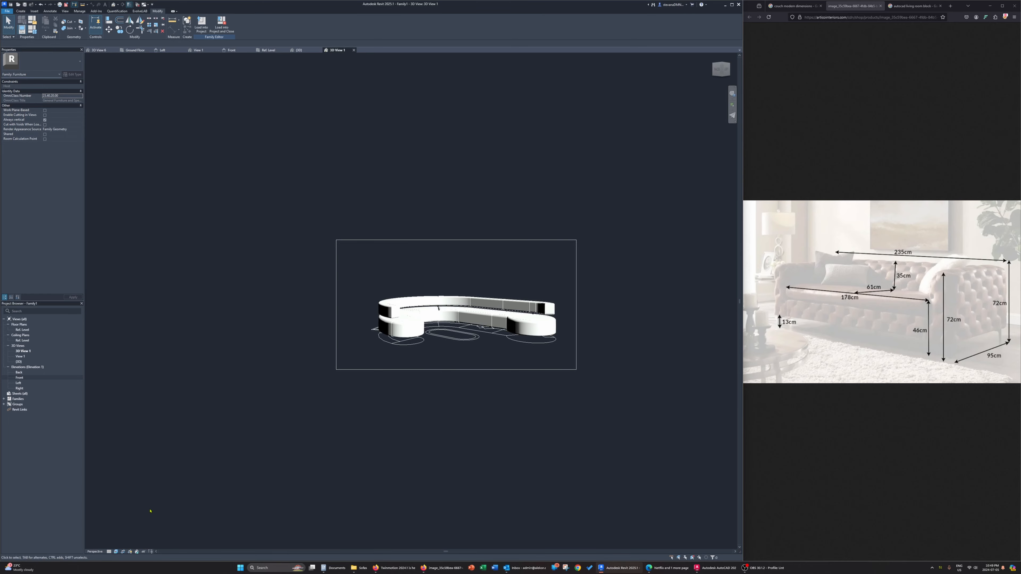
pyautogui.click(115, 551)
pyautogui.click(141, 511)
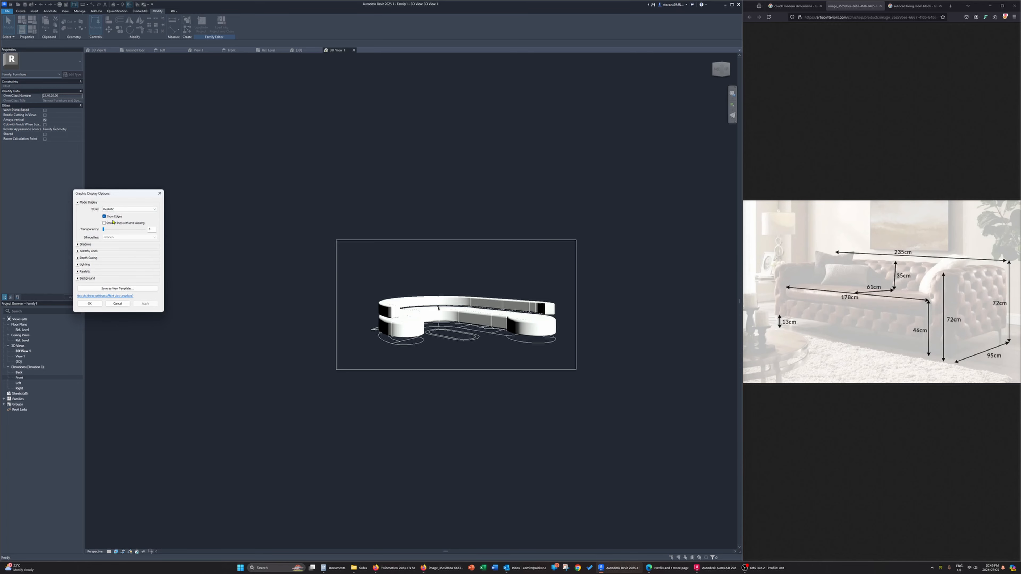
pyautogui.click(78, 245)
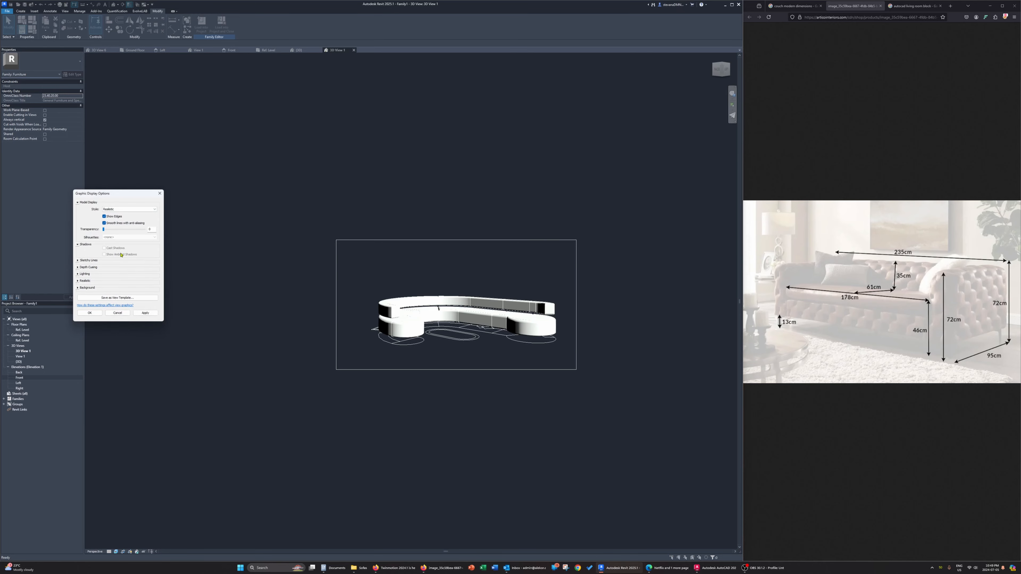
pyautogui.click(116, 231)
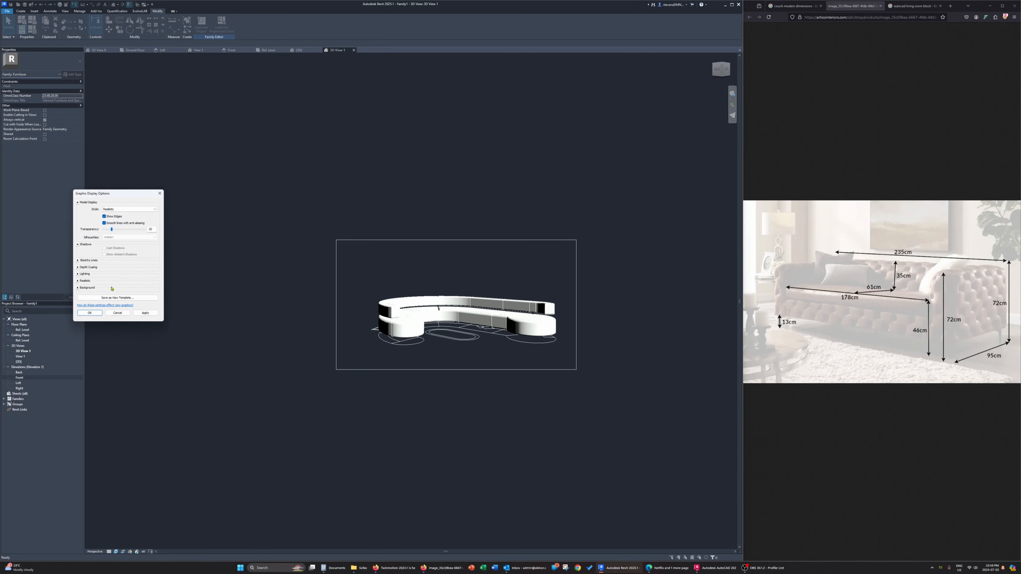
pyautogui.click(90, 313)
# Set the camera view's visual style to Shaded and look closely at the couch
pyautogui.click(116, 552)
pyautogui.click(128, 528)
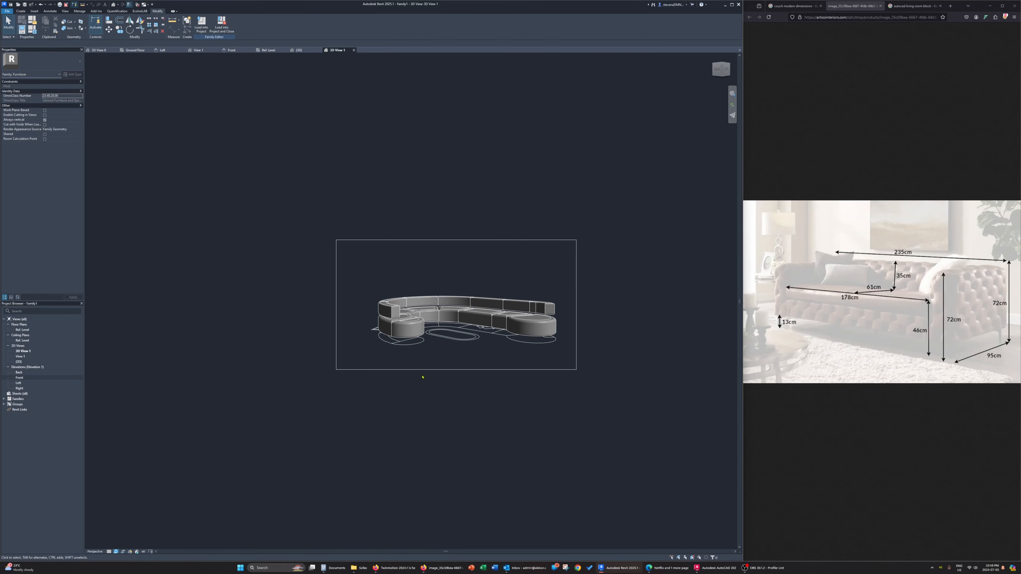
pyautogui.scroll(5, 499, 364)
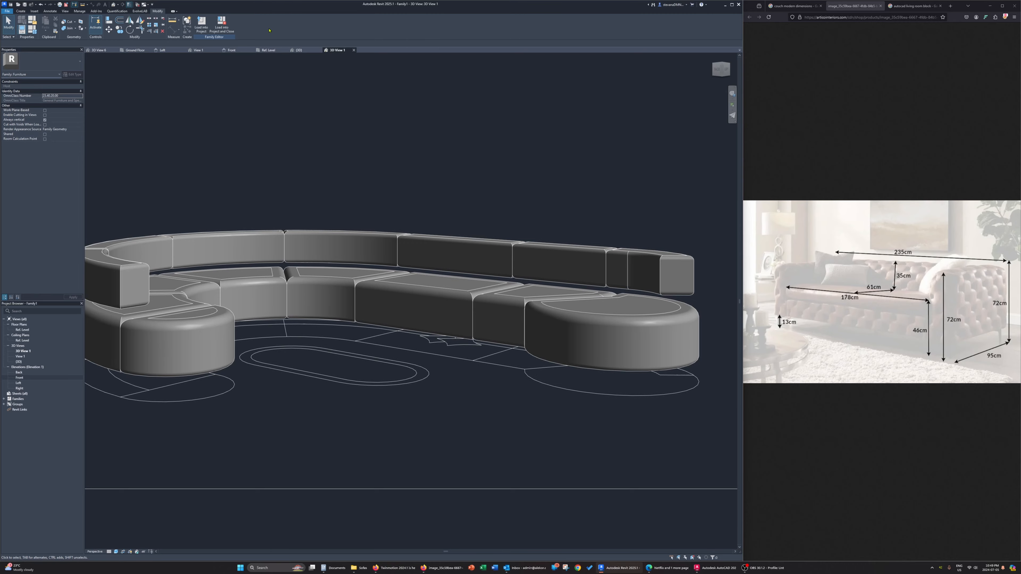
# Replace the sweep-based work plane in the default 3D view with another named plane
pyautogui.click(300, 51)
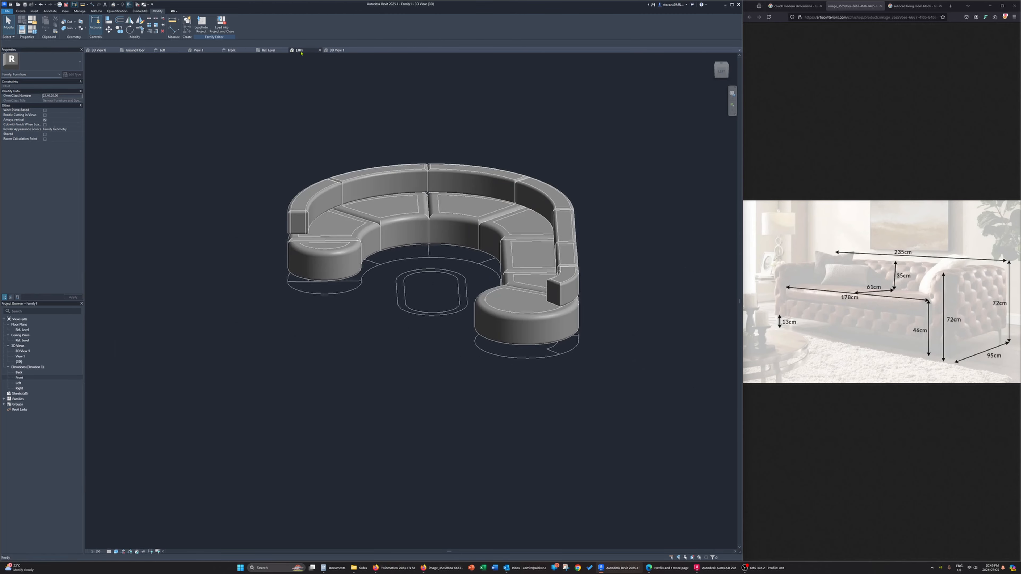
pyautogui.keyDown('shift'); pyautogui.moveTo(329, 322); pyautogui.dragTo(269, 331, button='middle'); pyautogui.keyUp('shift')
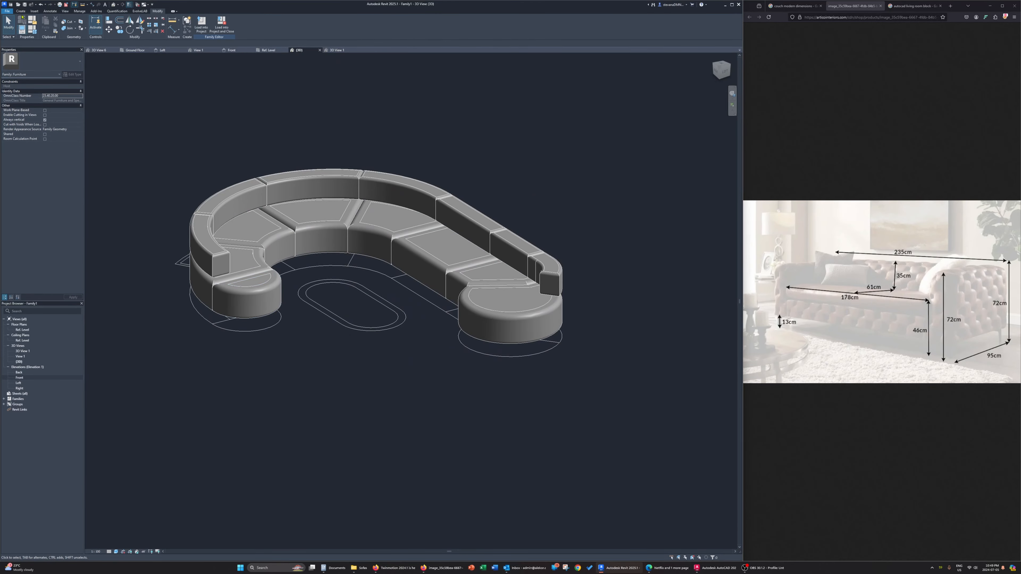
pyautogui.click(20, 11)
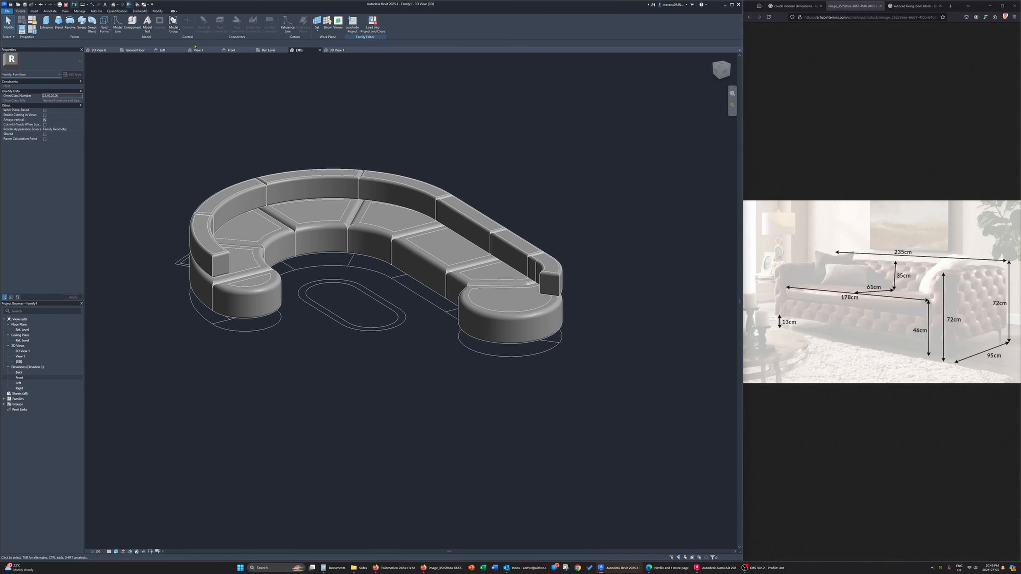
pyautogui.click(317, 29)
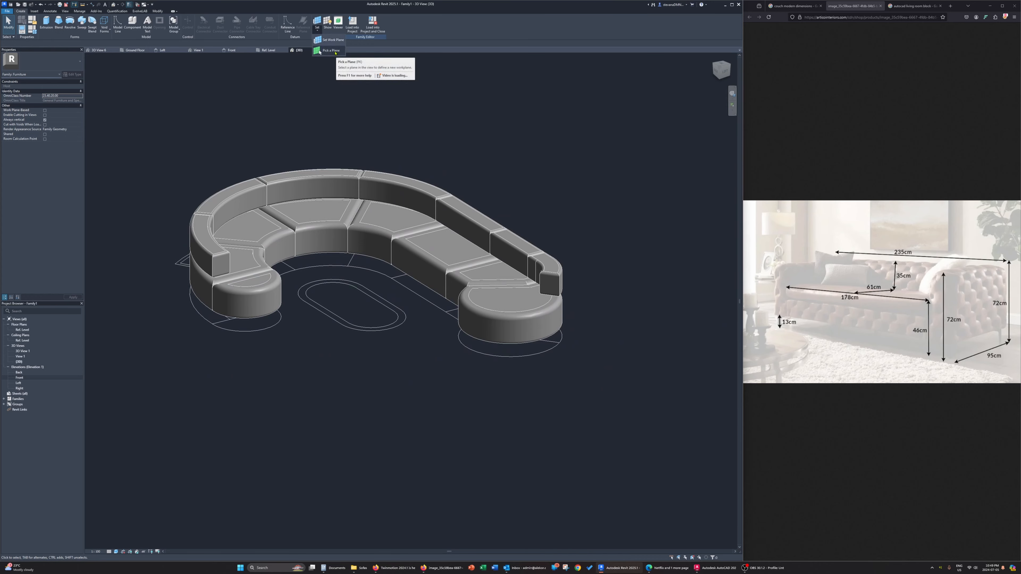
pyautogui.click(328, 51)
pyautogui.click(369, 283)
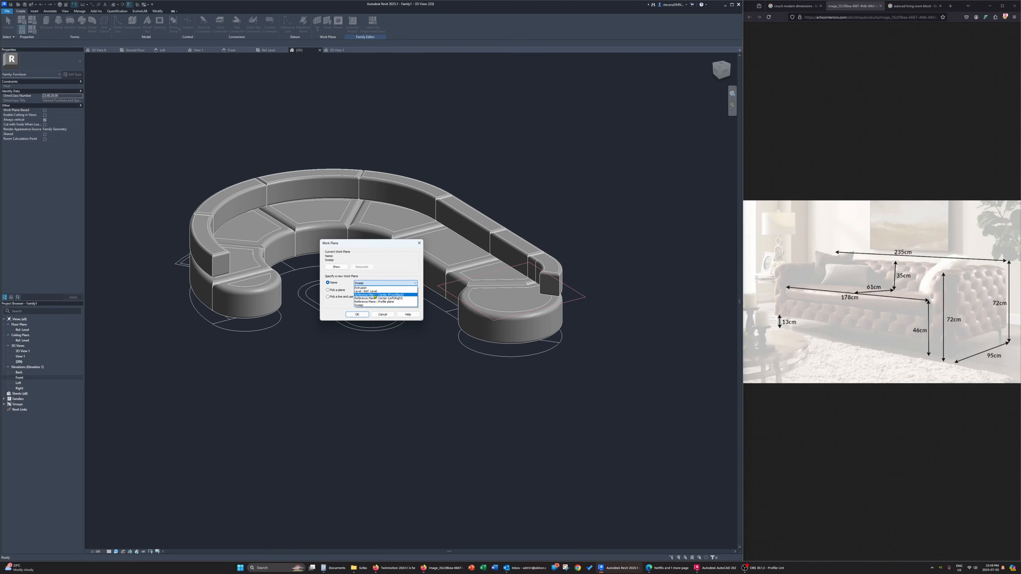
pyautogui.click(385, 296)
pyautogui.click(357, 314)
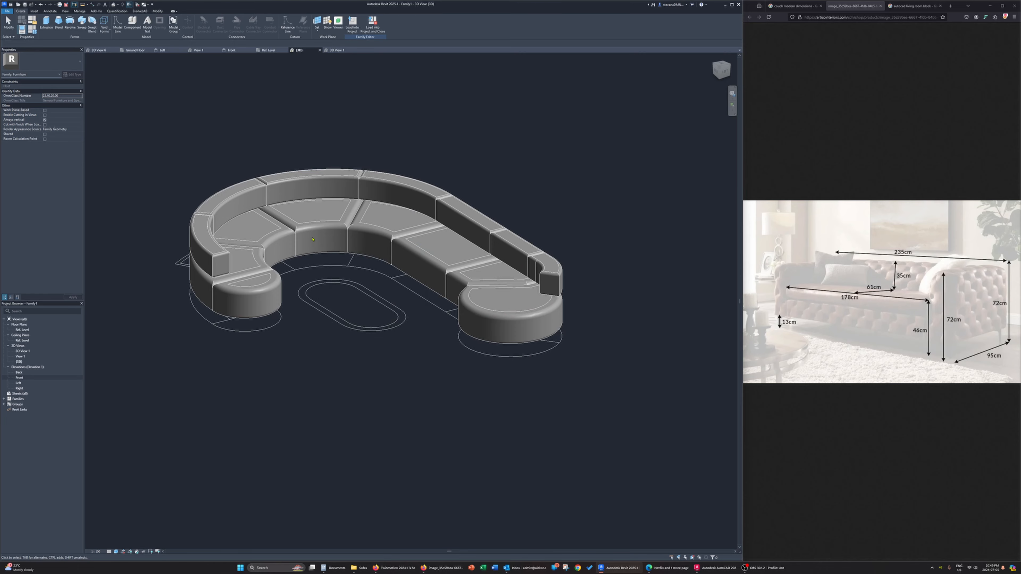
# Start an extrusion in the reference level plan and sketch an arc by picking the large round end seat's edge with an inward offset
pyautogui.click(269, 50)
pyautogui.scroll(5, 332, 346)
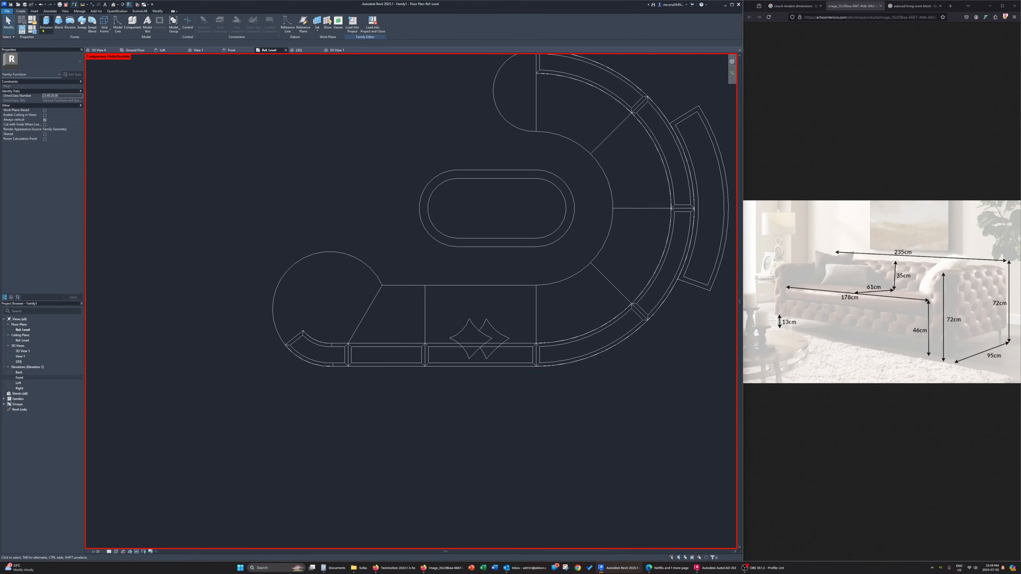
pyautogui.click(46, 22)
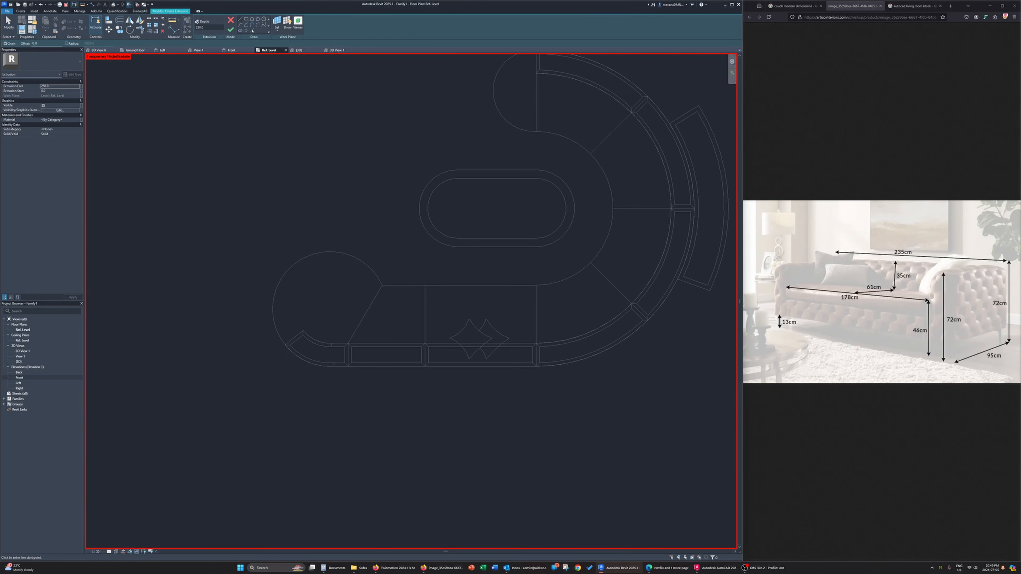
pyautogui.click(264, 19)
pyautogui.scroll(5, 398, 289)
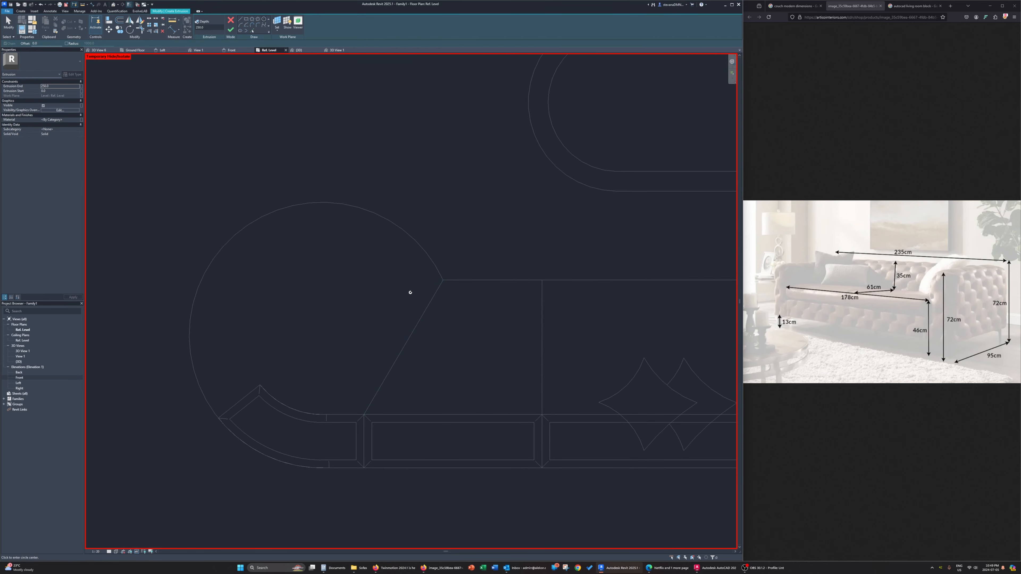
pyautogui.click(251, 32)
pyautogui.click(208, 404)
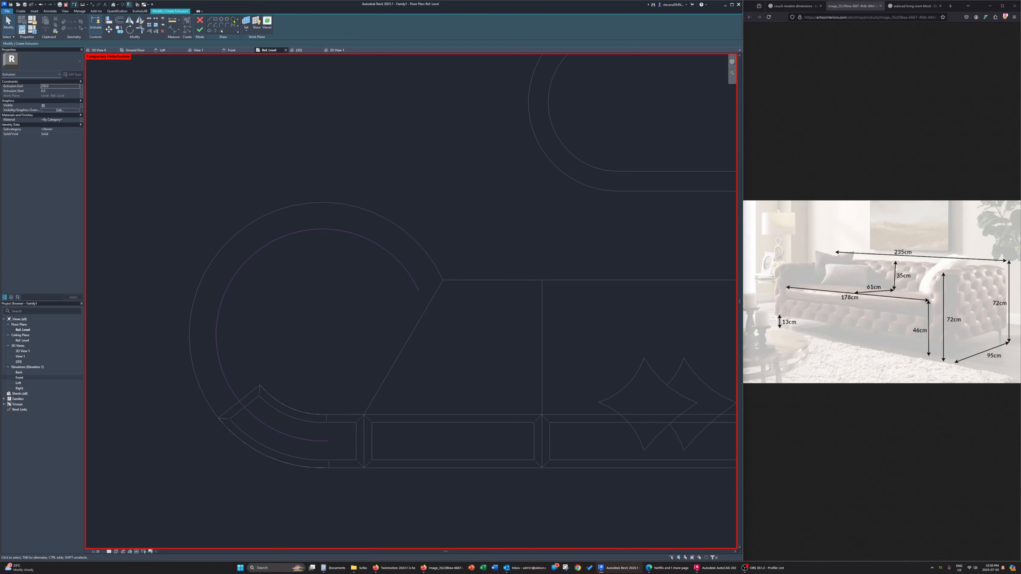
# Sketch a small circle for a round couch leg, centred on the offset arc's end inside the curved backrest
pyautogui.click(234, 21)
pyautogui.click(328, 441)
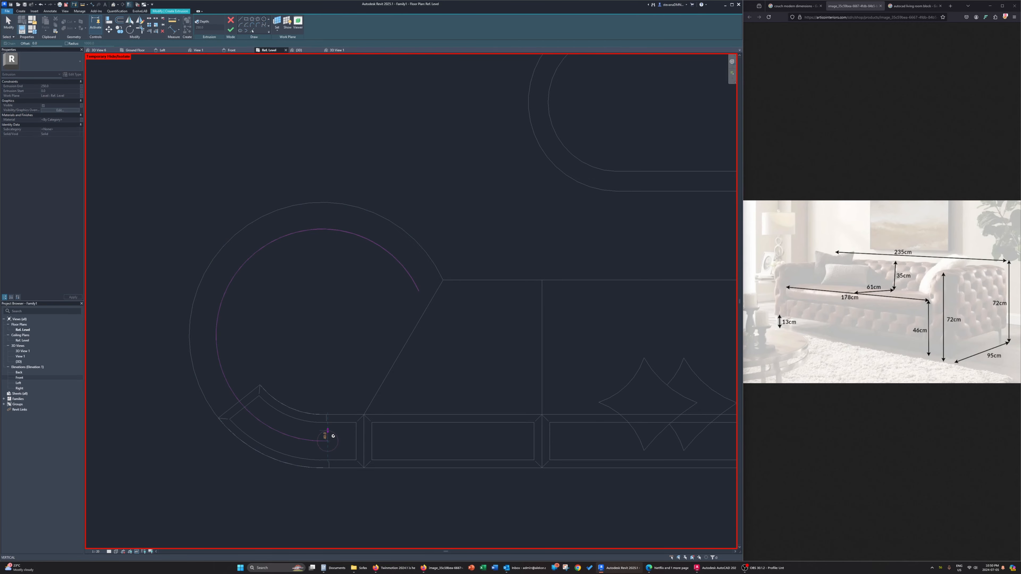
pyautogui.scroll(4, 333, 436)
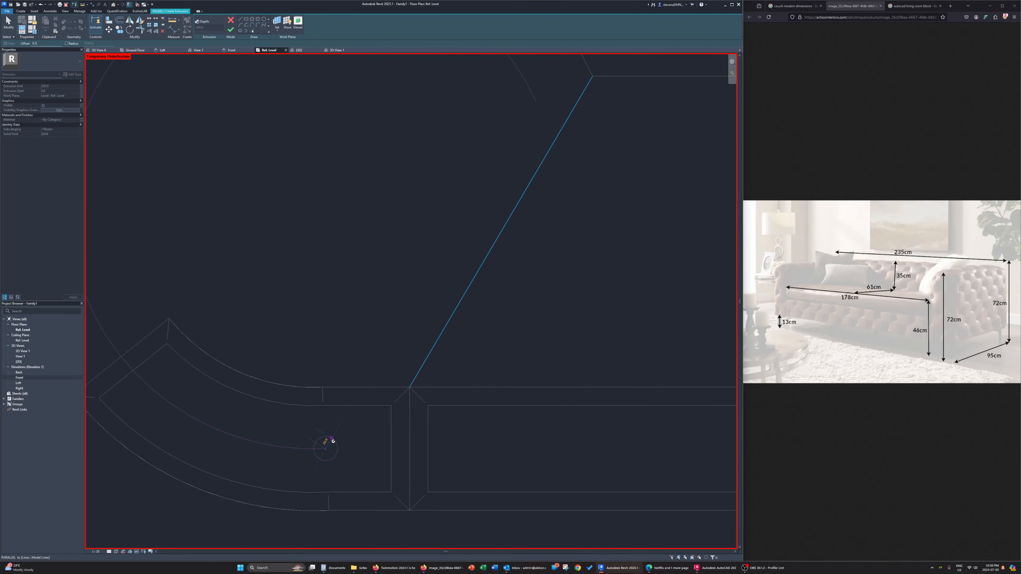
pyautogui.scroll(-4, 331, 441)
pyautogui.click(423, 295)
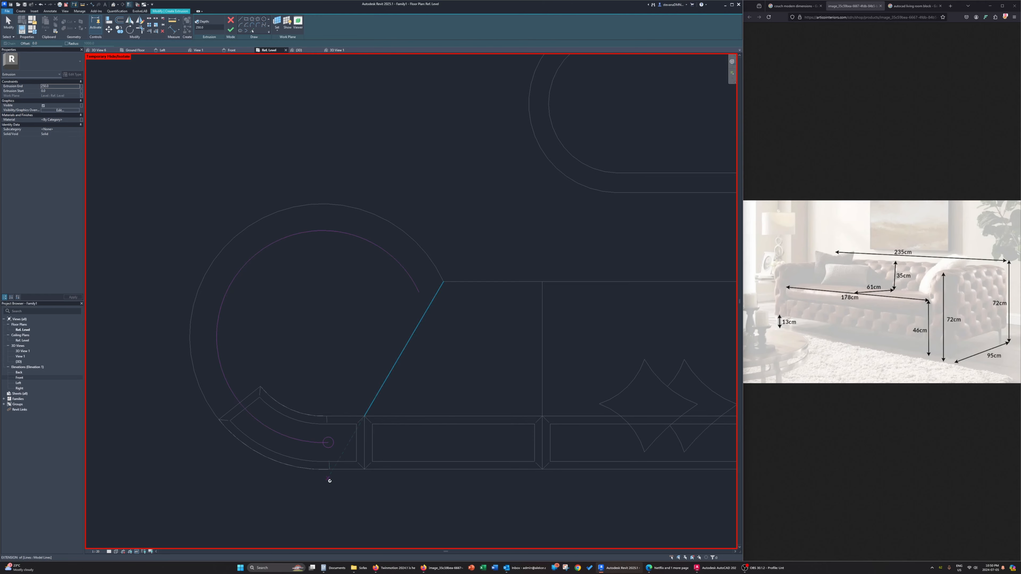
pyautogui.press('Escape')
pyautogui.press('Escape')
# Delete the offset guide arc from the sketch and finish the round leg extrusion with an extrusion end of 130
pyautogui.click(313, 443)
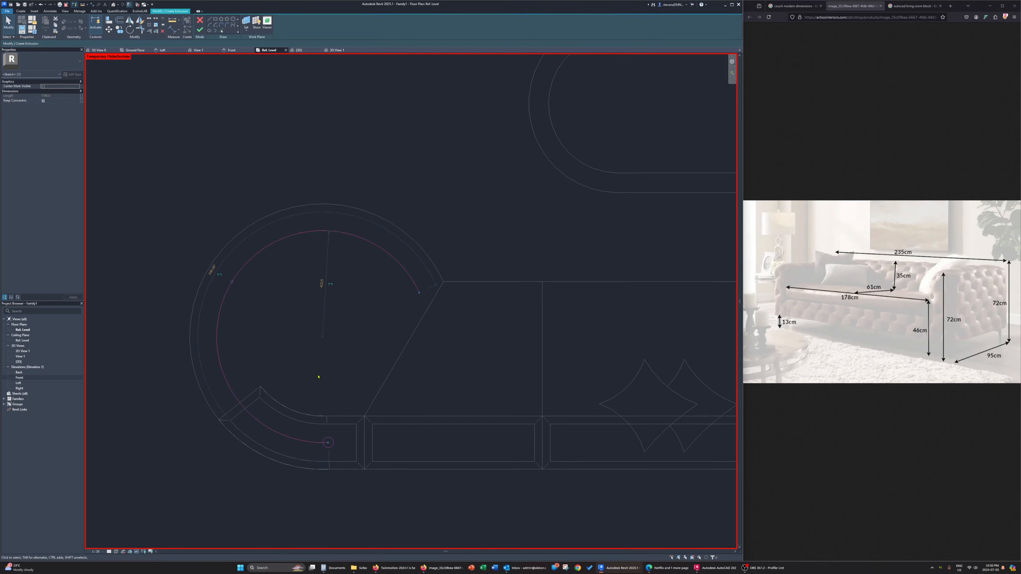
pyautogui.press('Delete')
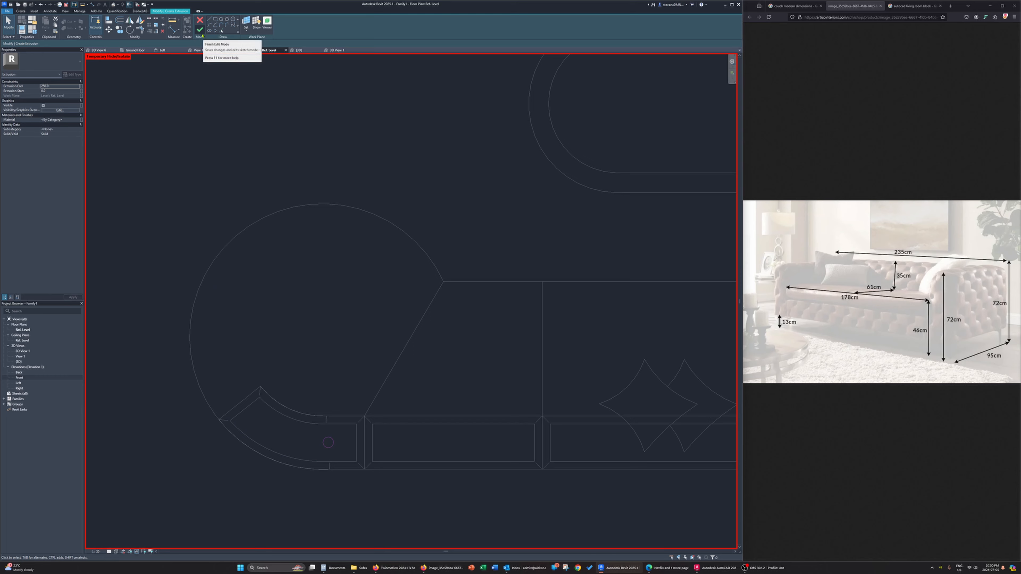
pyautogui.doubleClick(64, 87)
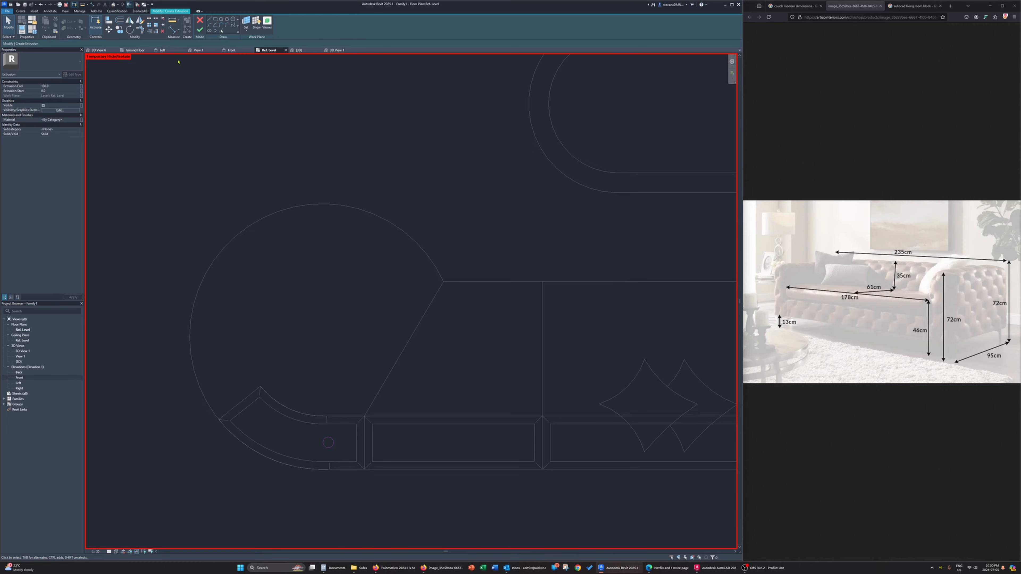
pyautogui.click(200, 30)
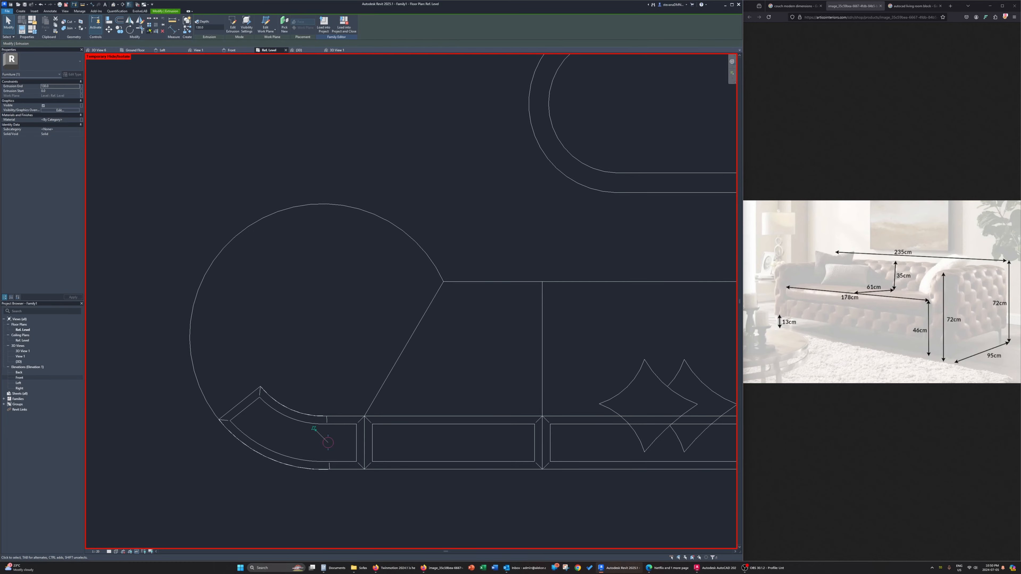
# Copy the round leg to the large round seat's upper corner, just inside where the arc meets the straight seat edge
pyautogui.press('Escape')
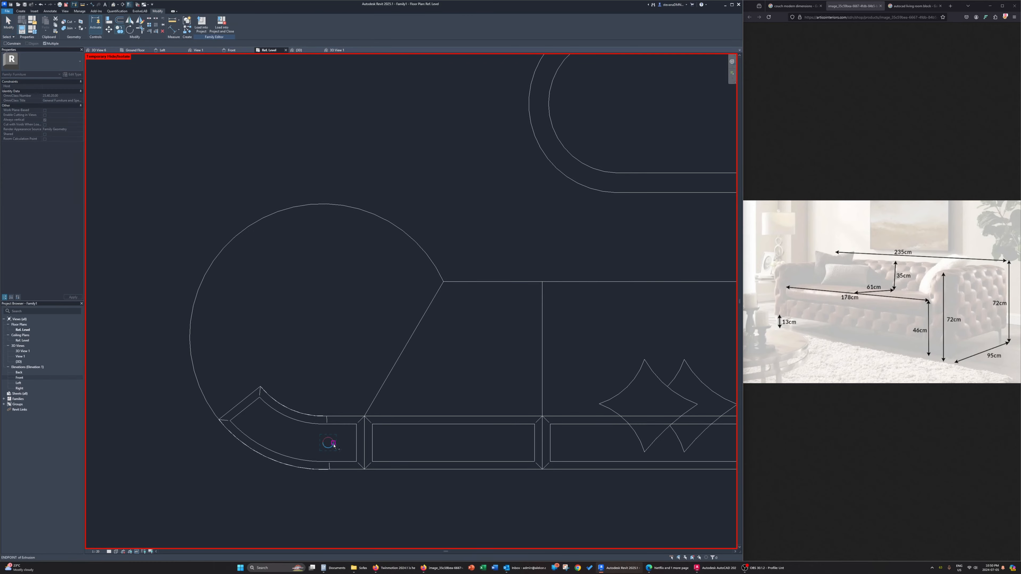
pyautogui.click(333, 444)
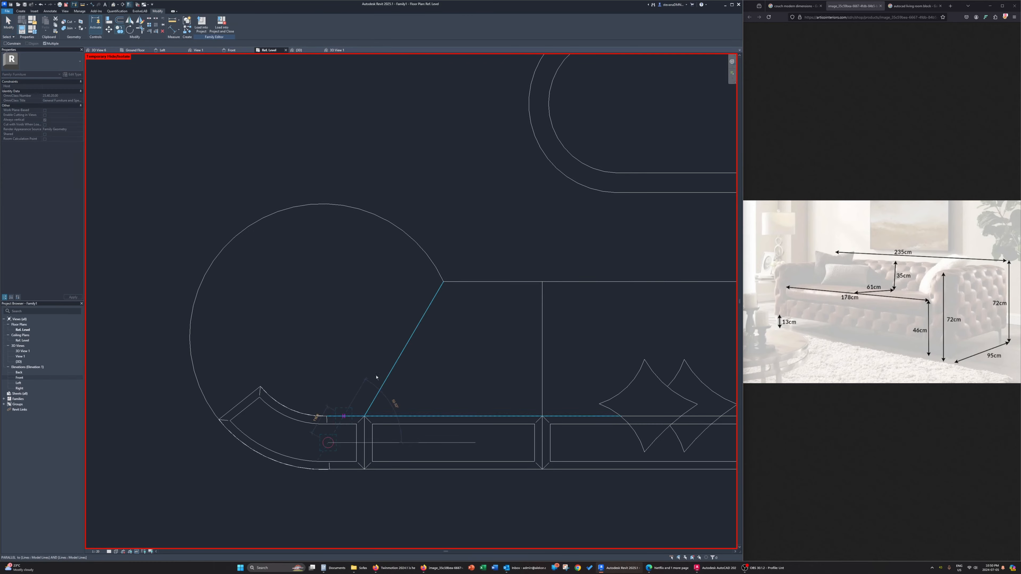
pyautogui.click(422, 283)
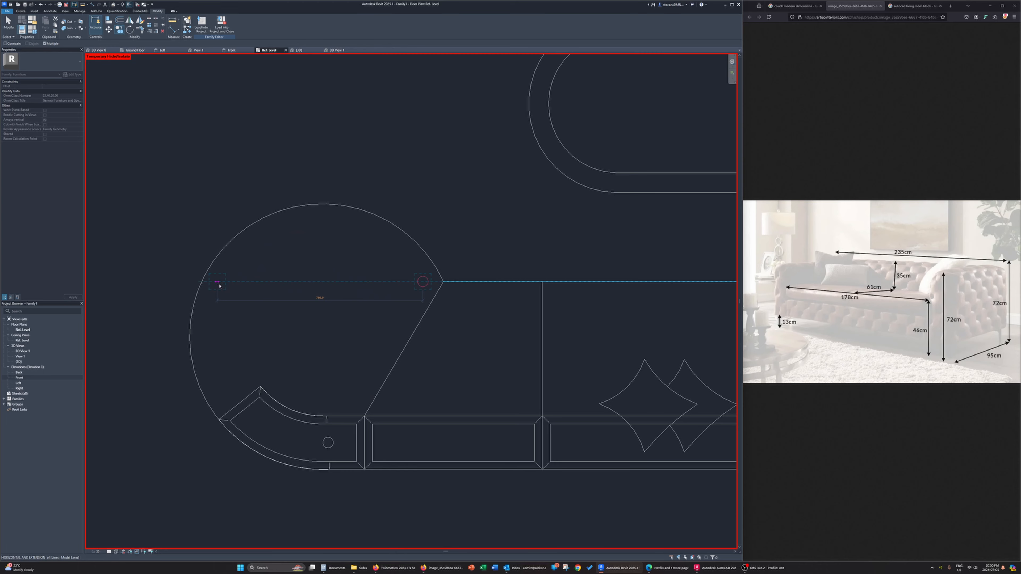
pyautogui.press('Escape')
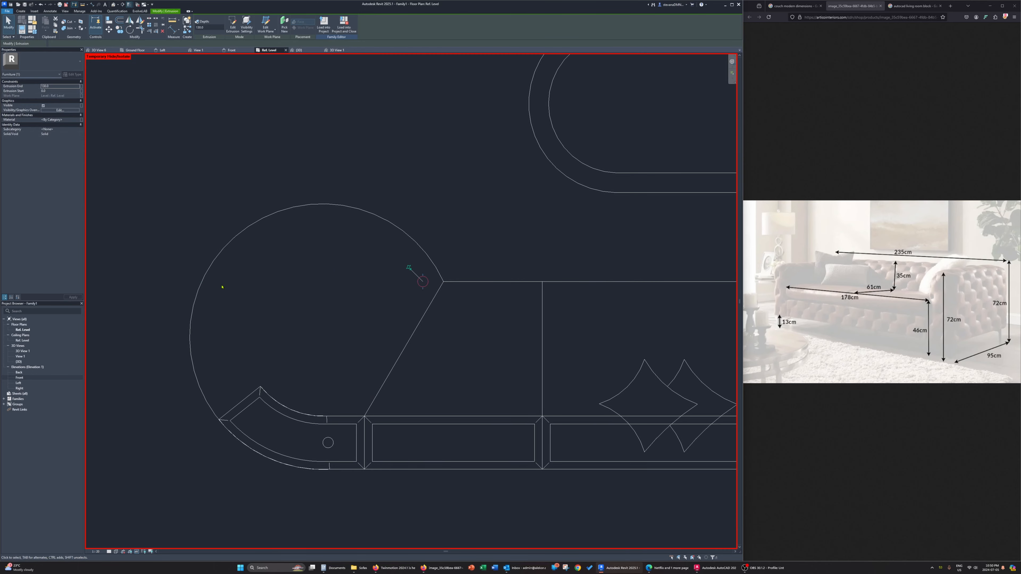
pyautogui.press('Escape')
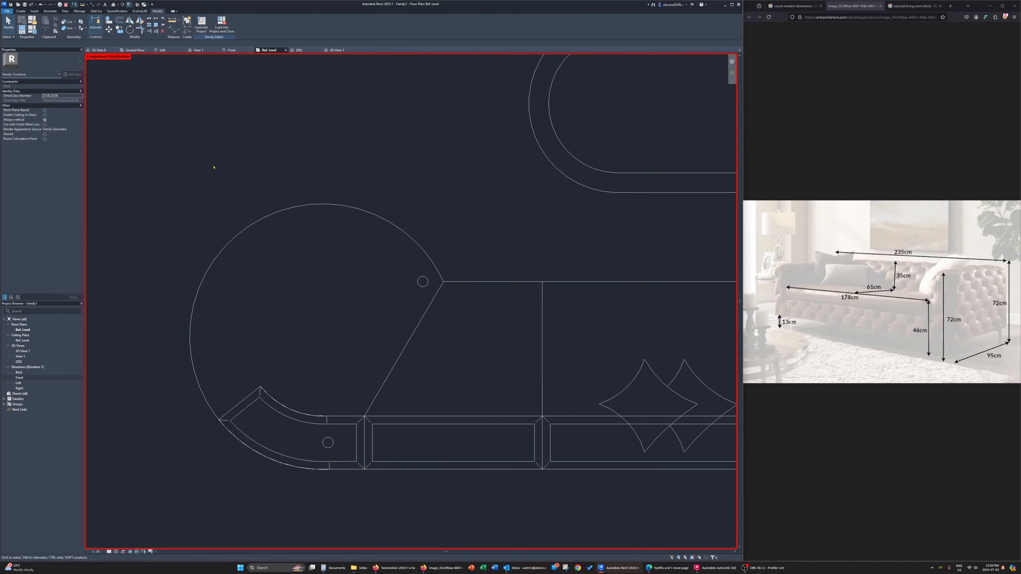
# Start a model line that is picked from existing edges, with an offset of 4
pyautogui.press('l')
pyautogui.press('i')
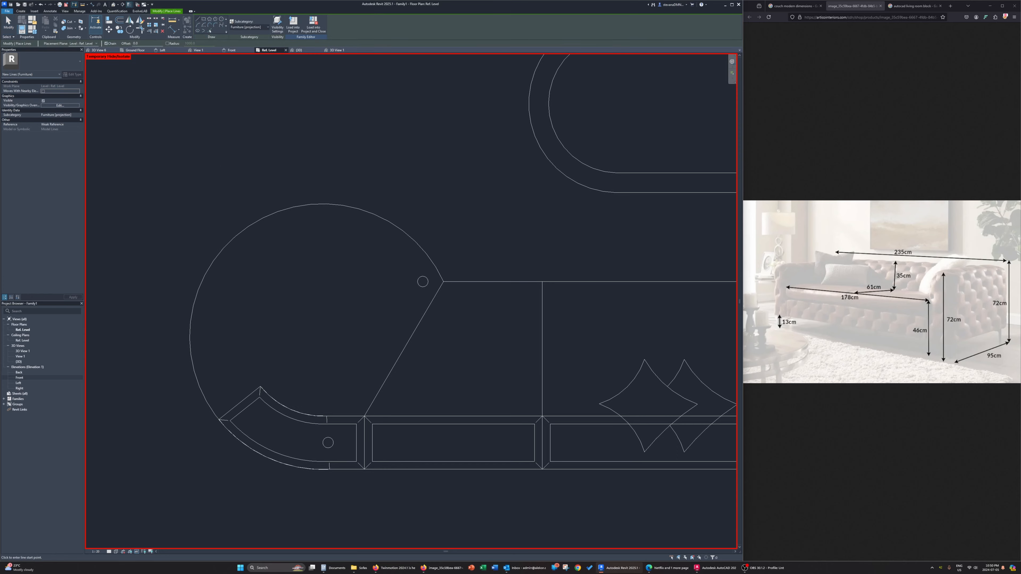
pyautogui.click(211, 30)
pyautogui.write('4')
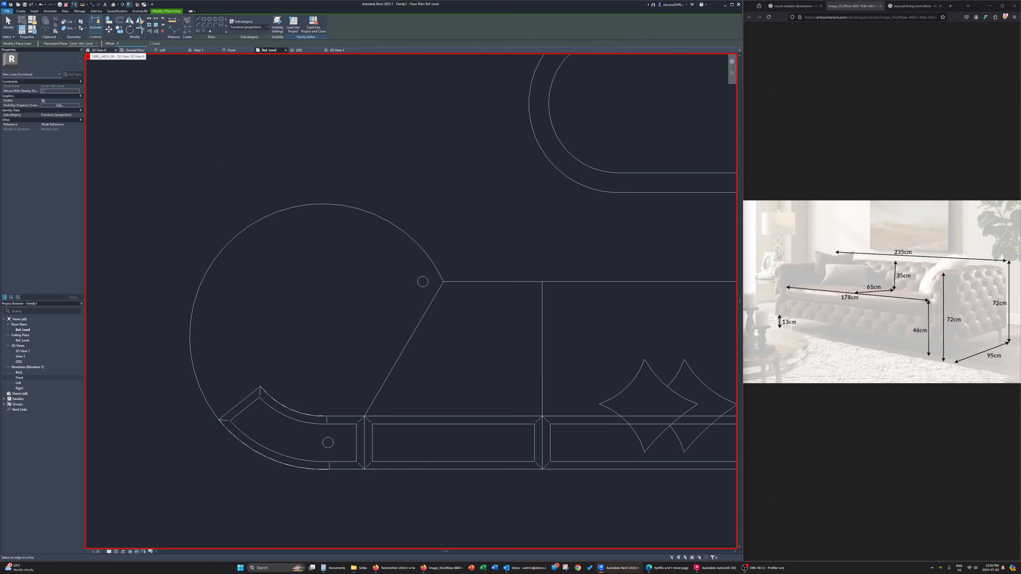
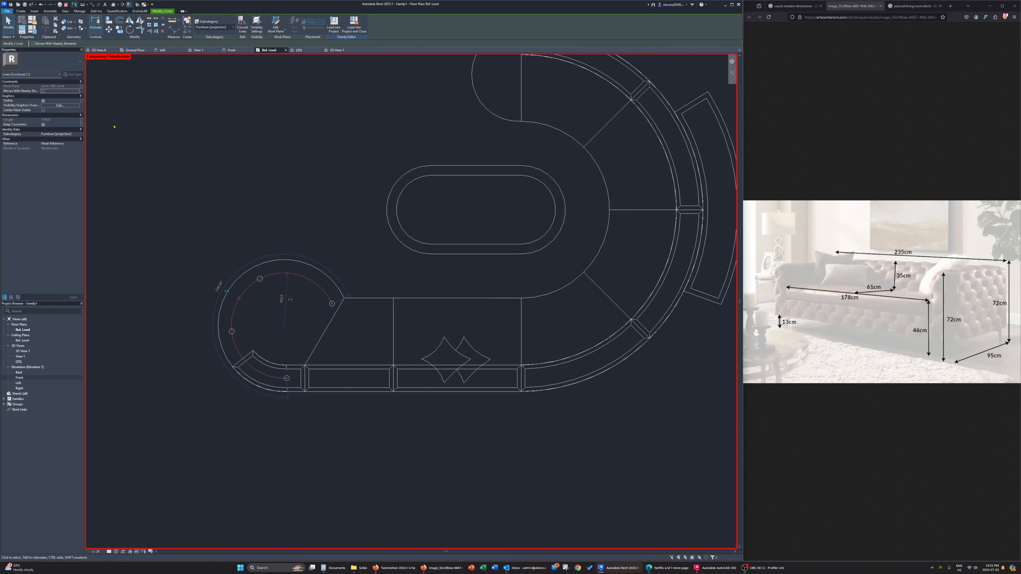
# Draw offset guide model lines picked from the straight seats' front and rear edges and from the couch's outer curved edge
pyautogui.click(155, 125)
pyautogui.press('l')
pyautogui.press('i')
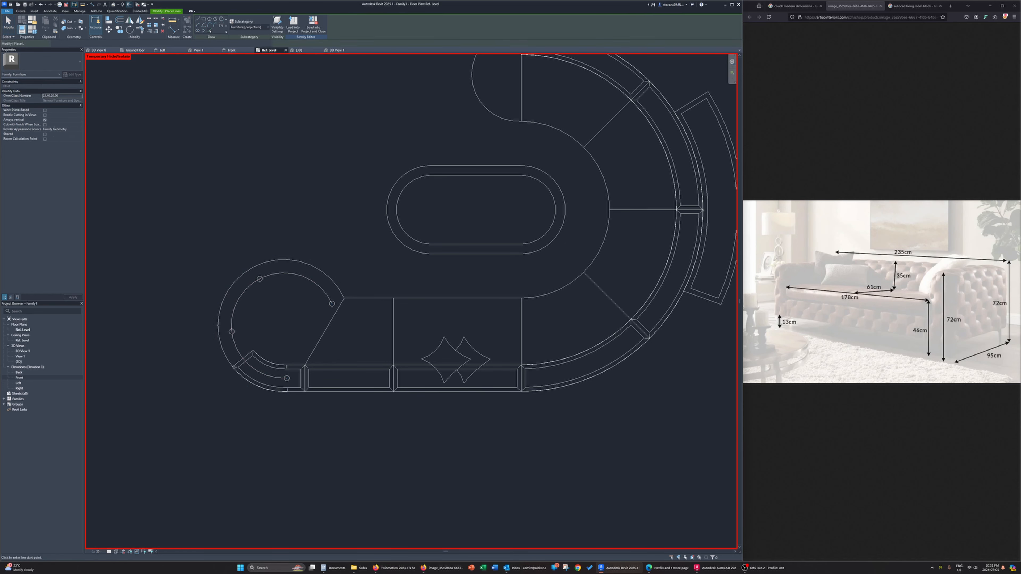
pyautogui.click(210, 31)
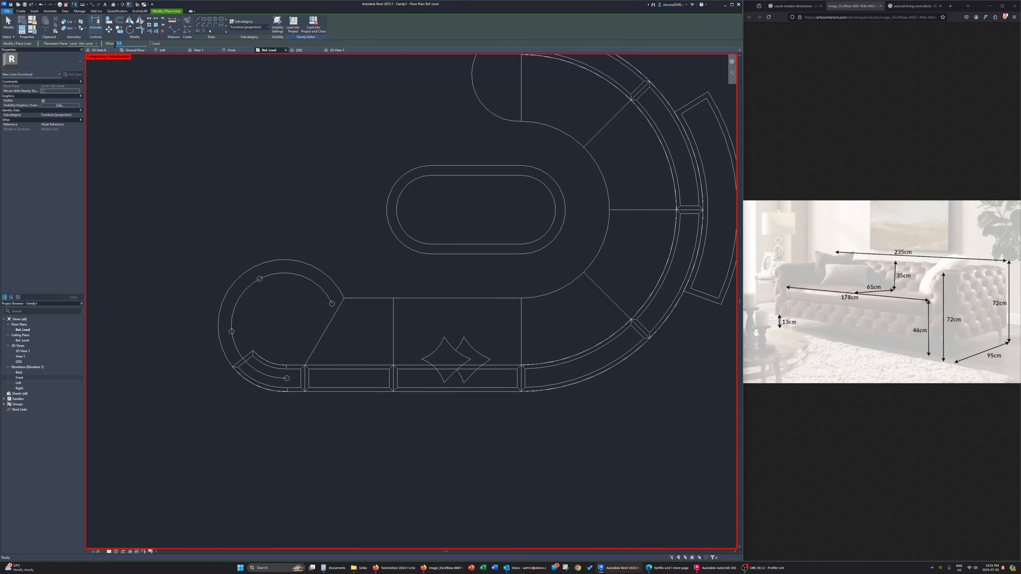
pyautogui.press('Return')
pyautogui.click(375, 301)
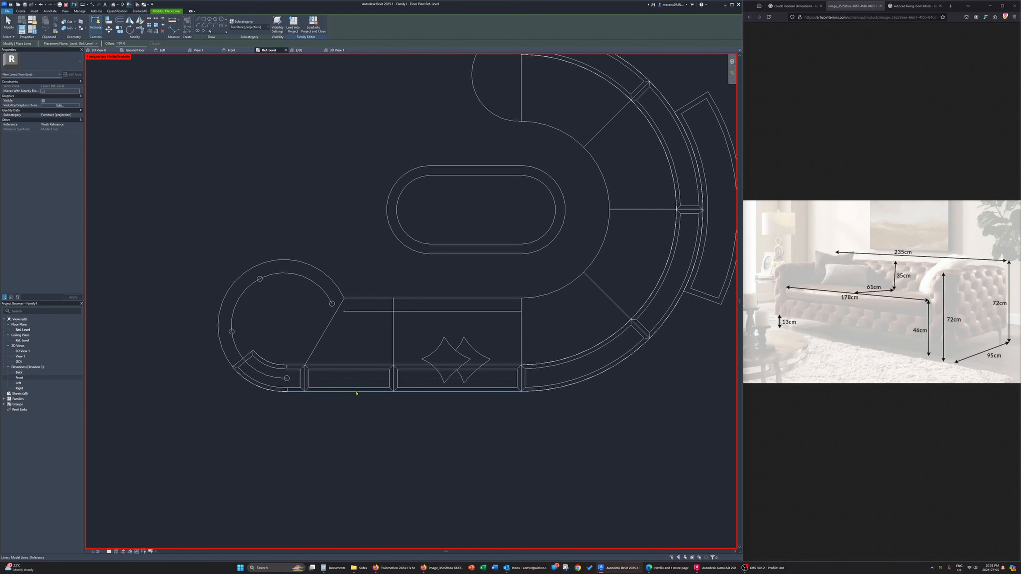
pyautogui.click(426, 389)
pyautogui.click(569, 384)
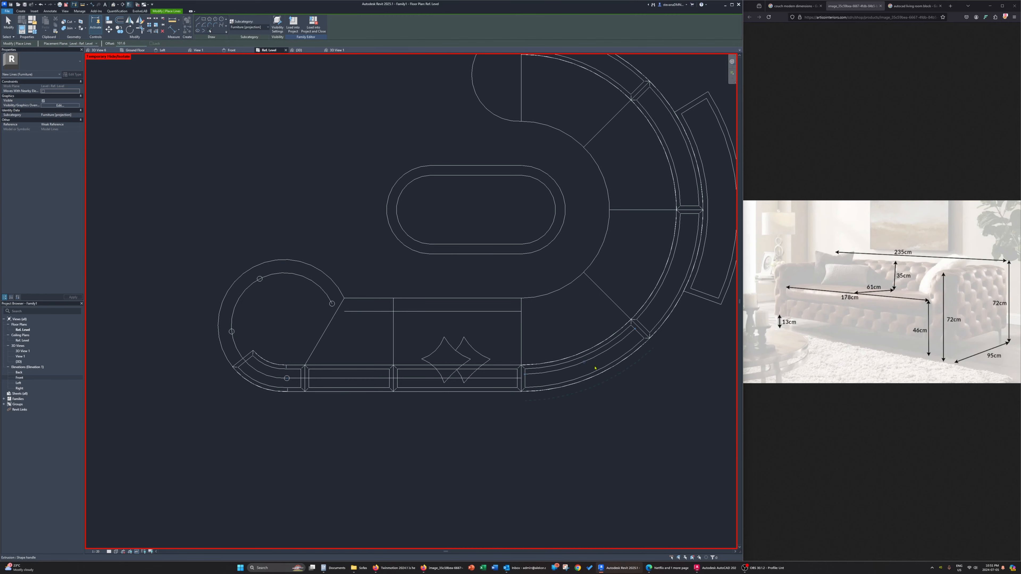
pyautogui.click(668, 316)
pyautogui.click(664, 323)
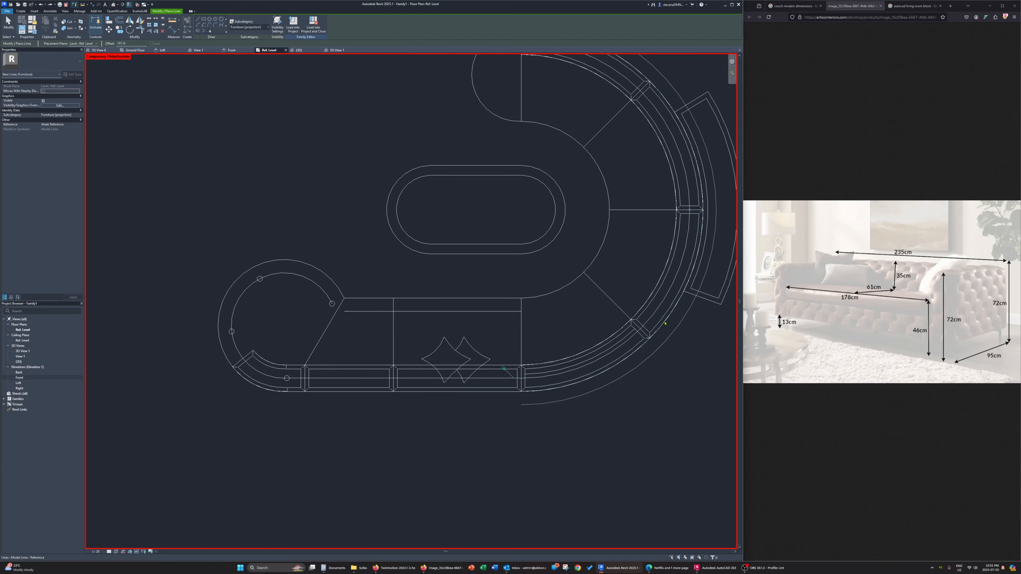
# Add offset guide arcs inside the rounded upper end seat and the inner curved seat edge, and delete the surplus arc in the lower curved backrest
pyautogui.moveTo(653, 221); pyautogui.dragTo(626, 353, button='middle')
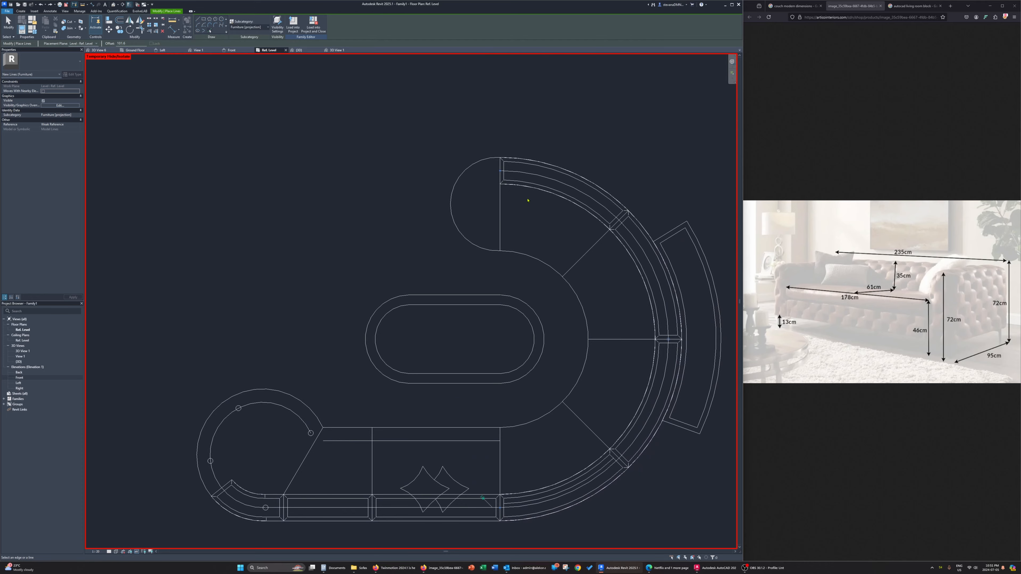
pyautogui.click(472, 166)
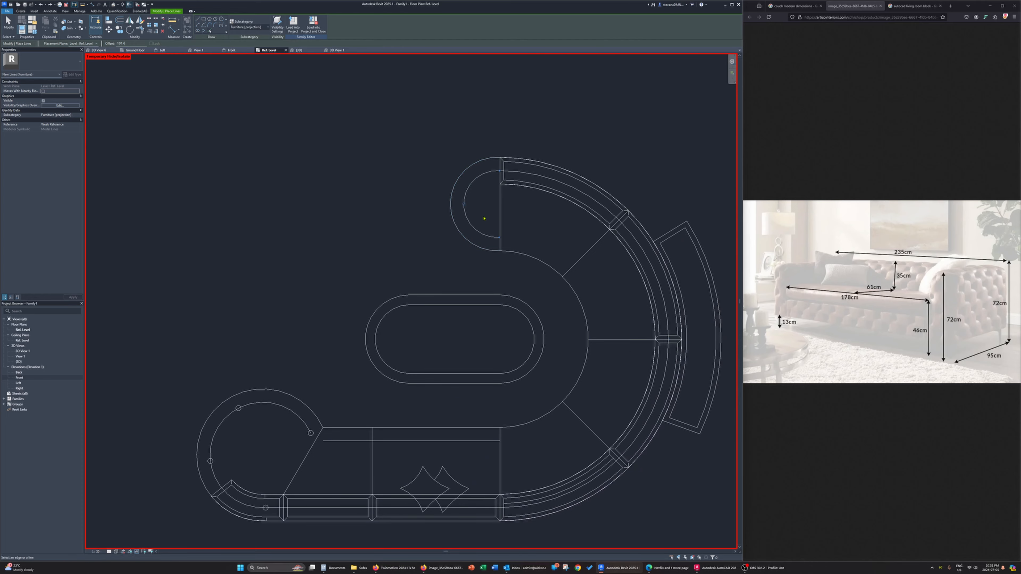
pyautogui.click(529, 257)
pyautogui.moveTo(582, 321); pyautogui.dragTo(561, 275, button='middle')
pyautogui.press('Escape')
pyautogui.press('Escape')
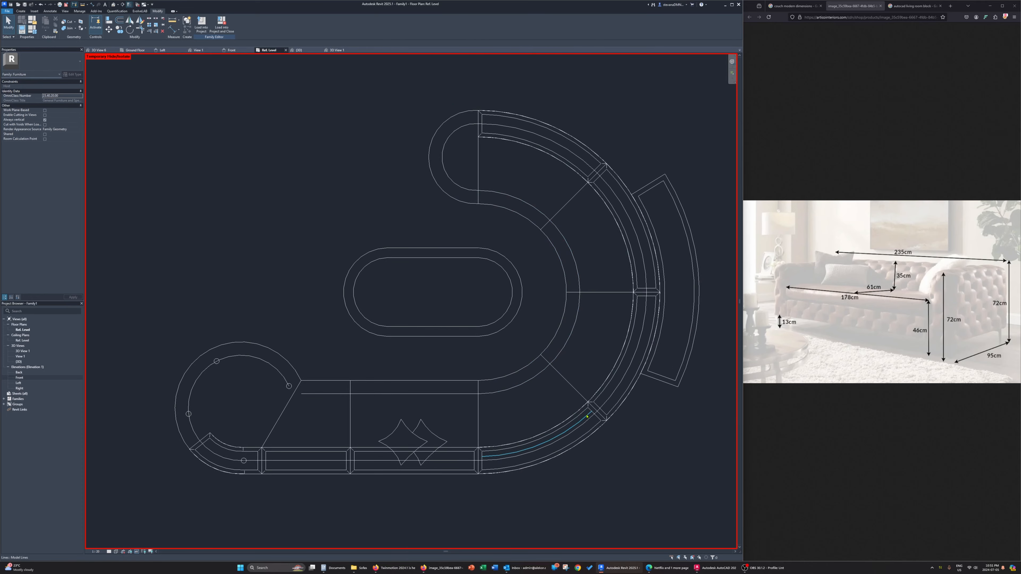
pyautogui.click(587, 417)
pyautogui.press('Delete')
# Copy the round leg in multiple mode to the four corners of the straight seat beside the large round seat, centred on the guide lines
pyautogui.moveTo(249, 463); pyautogui.dragTo(279, 437, button='middle')
pyautogui.scroll(3, 258, 444)
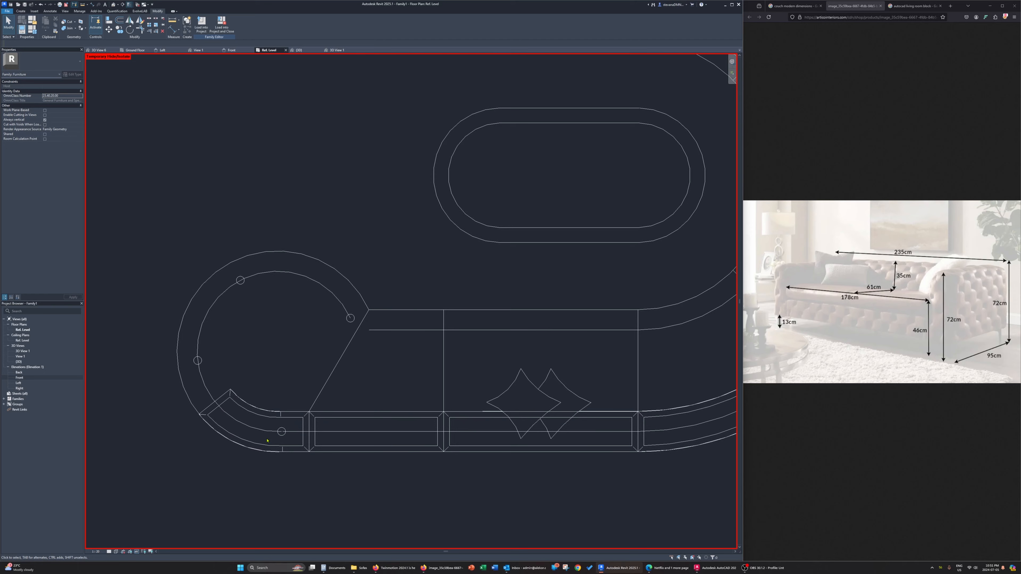
pyautogui.click(284, 436)
pyautogui.press('Escape')
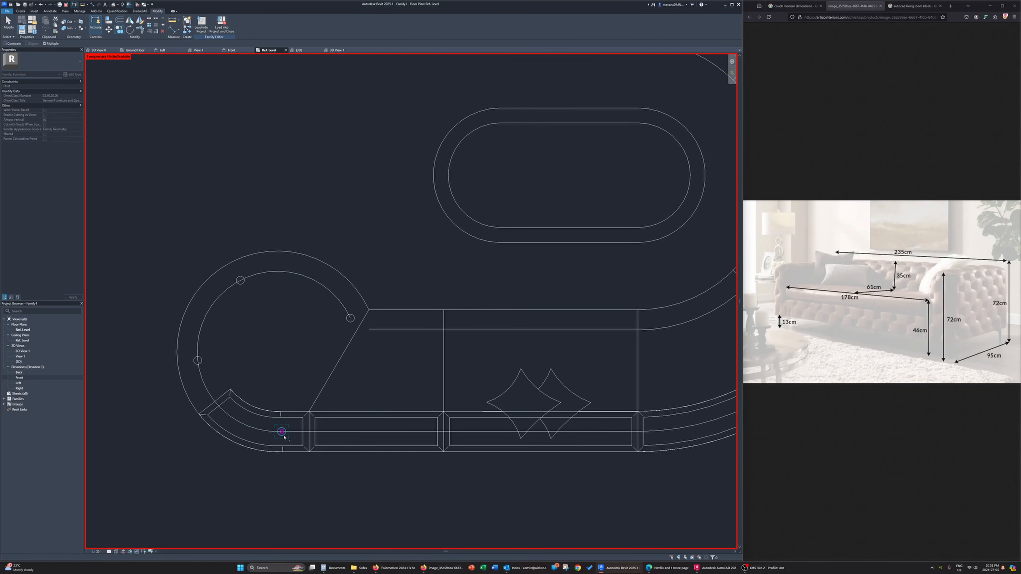
pyautogui.scroll(2, 326, 433)
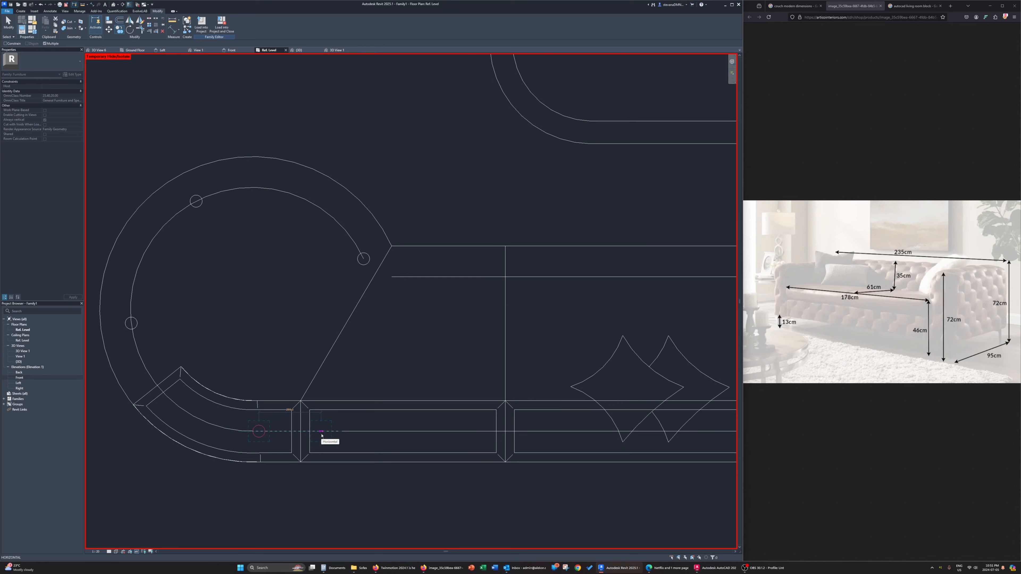
pyautogui.click(320, 432)
pyautogui.click(486, 432)
pyautogui.click(489, 279)
pyautogui.click(403, 280)
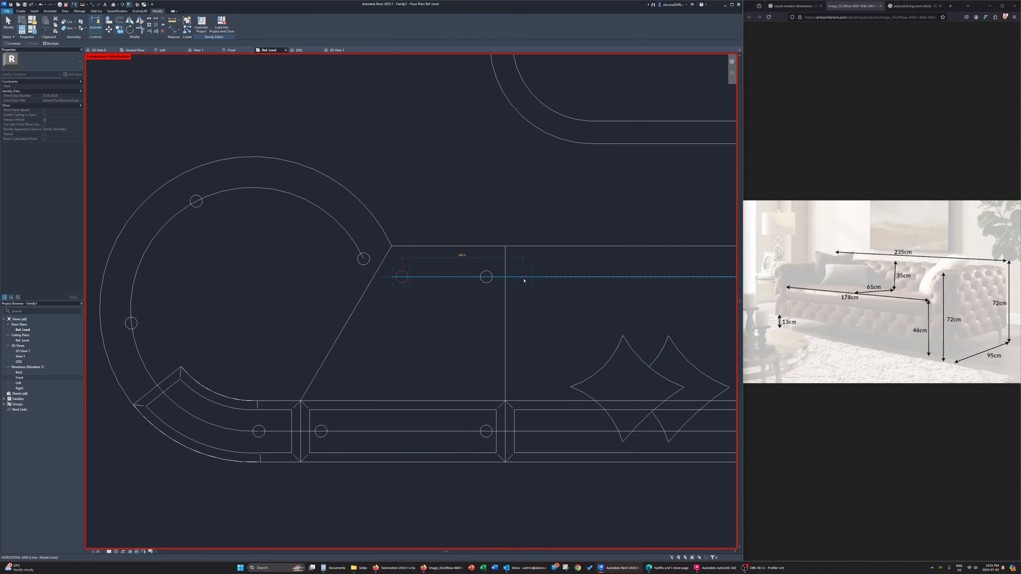
# Place copies of the round leg at the four corners of the second straight seat, centred on the front and rear guide lines
pyautogui.click(526, 432)
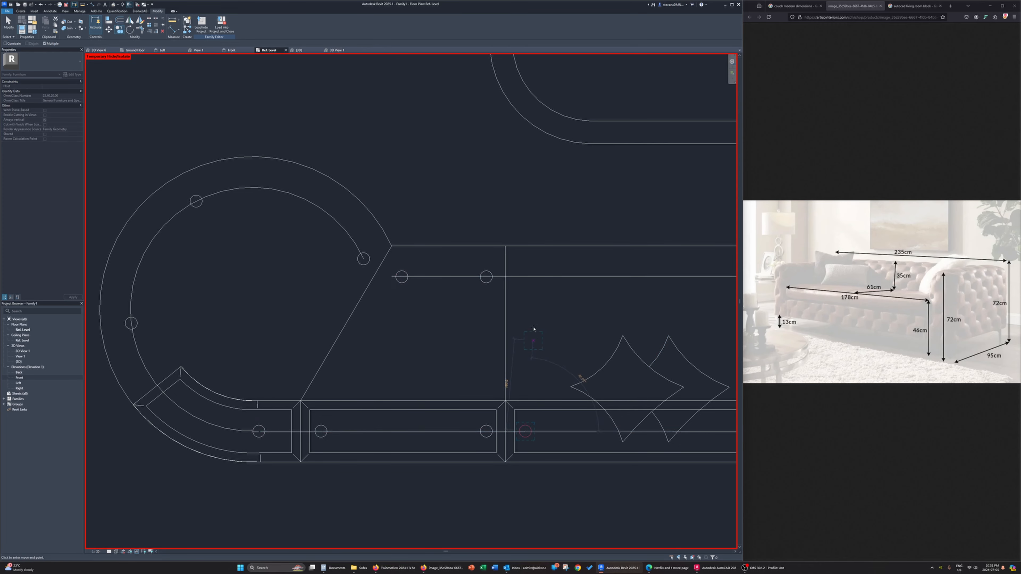
pyautogui.click(525, 276)
pyautogui.moveTo(592, 354); pyautogui.dragTo(457, 350, button='middle')
pyautogui.click(652, 272)
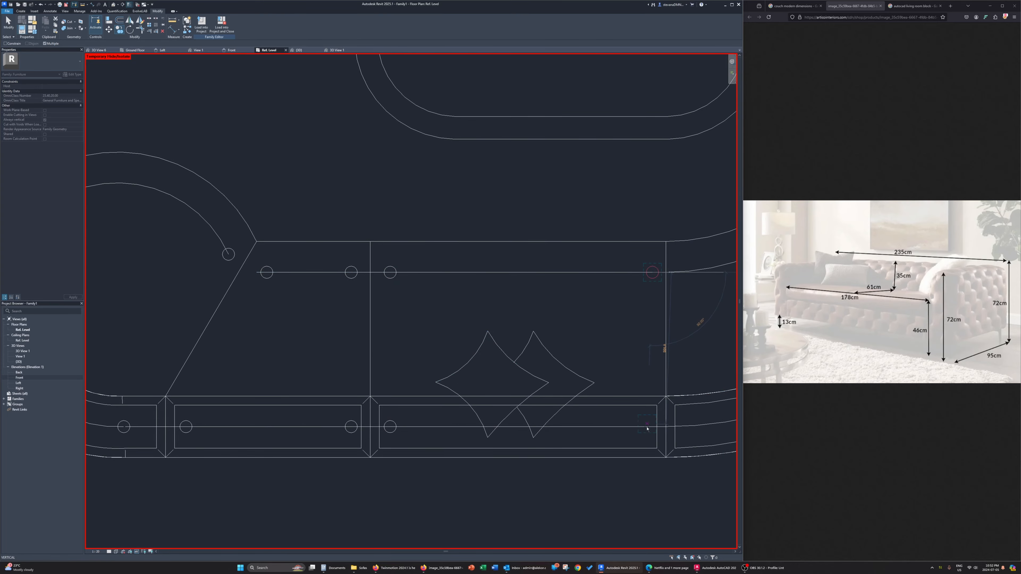
pyautogui.click(653, 427)
# Place four leg copies under the first curved seat next to the straight seats, on the inner and outer guide arcs
pyautogui.scroll(-2, 651, 429)
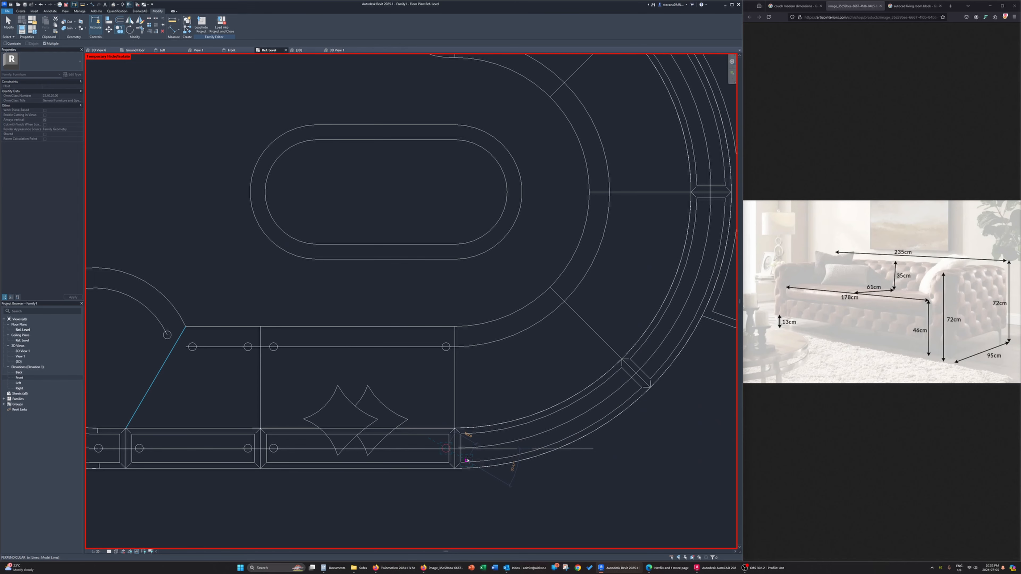
pyautogui.scroll(2, 467, 459)
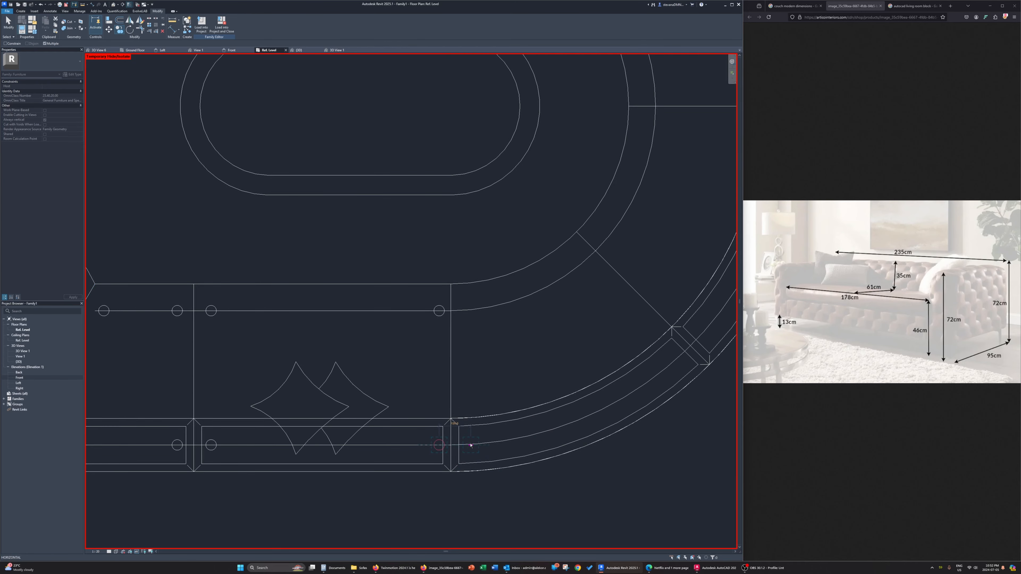
pyautogui.click(465, 311)
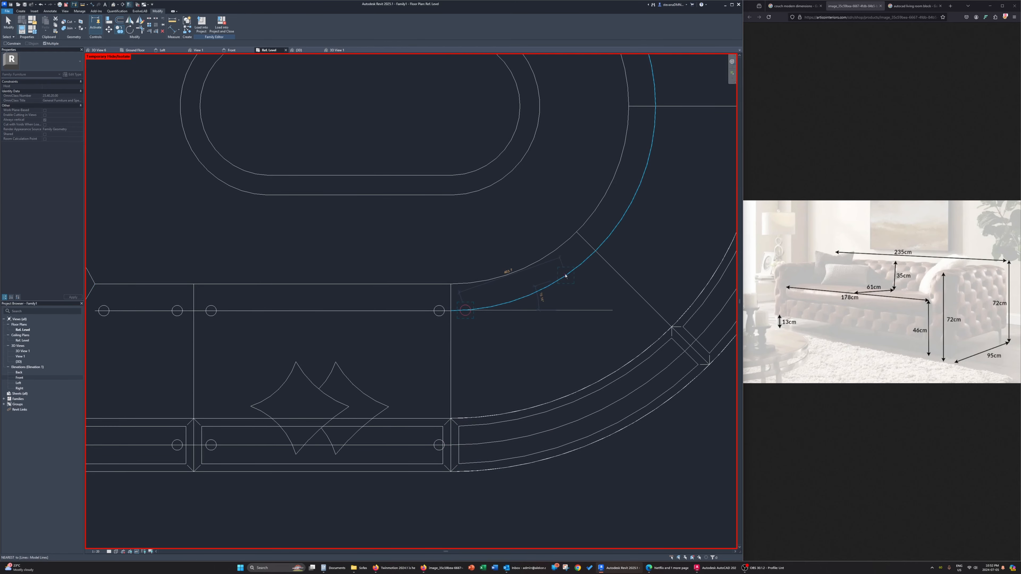
pyautogui.click(586, 261)
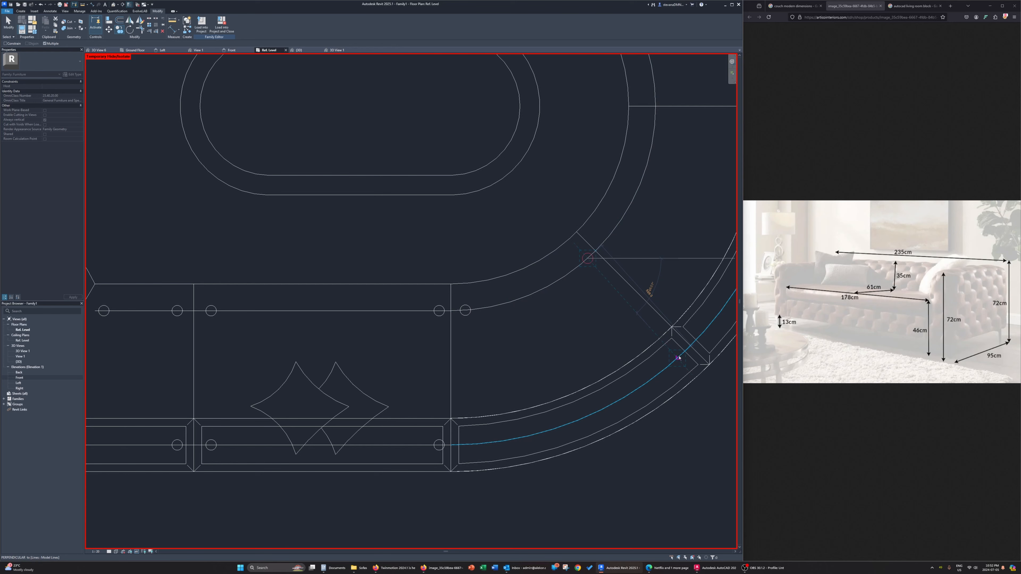
pyautogui.click(678, 357)
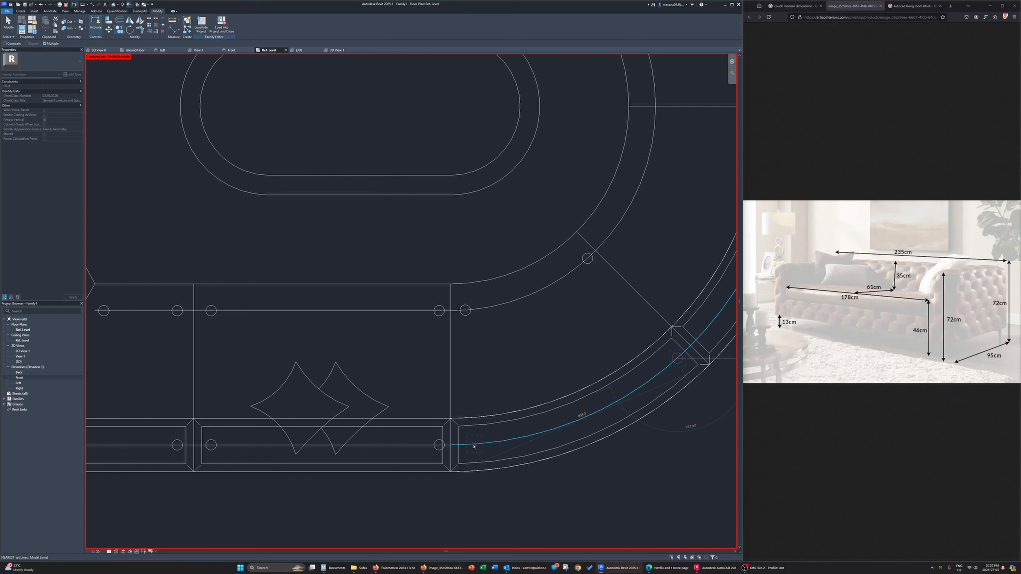
pyautogui.click(464, 445)
# Place four leg copies under the second curved seat, near its side joints on the inner and outer guide arcs
pyautogui.moveTo(679, 348); pyautogui.dragTo(537, 435, button='middle')
pyautogui.click(561, 420)
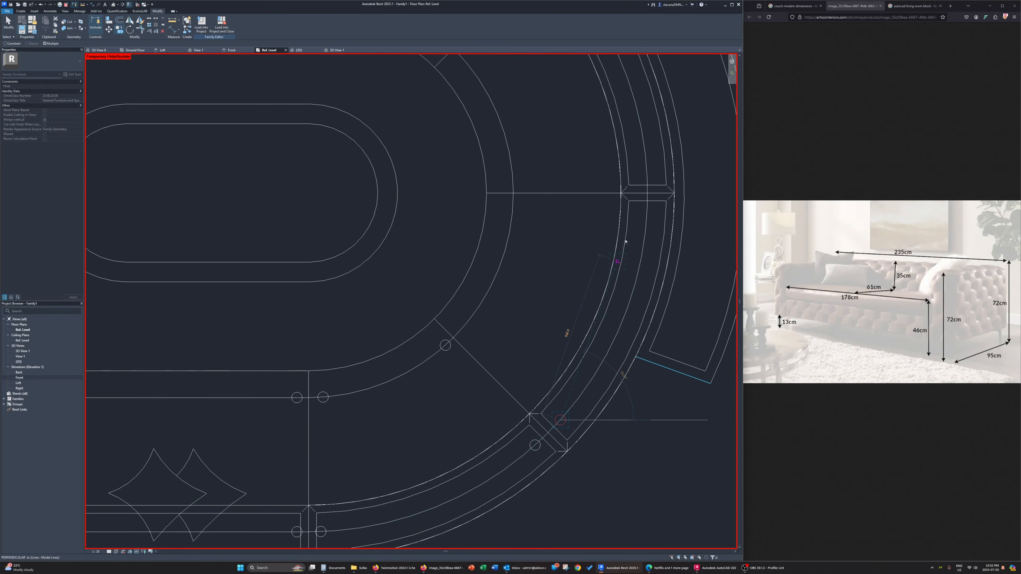
pyautogui.click(647, 216)
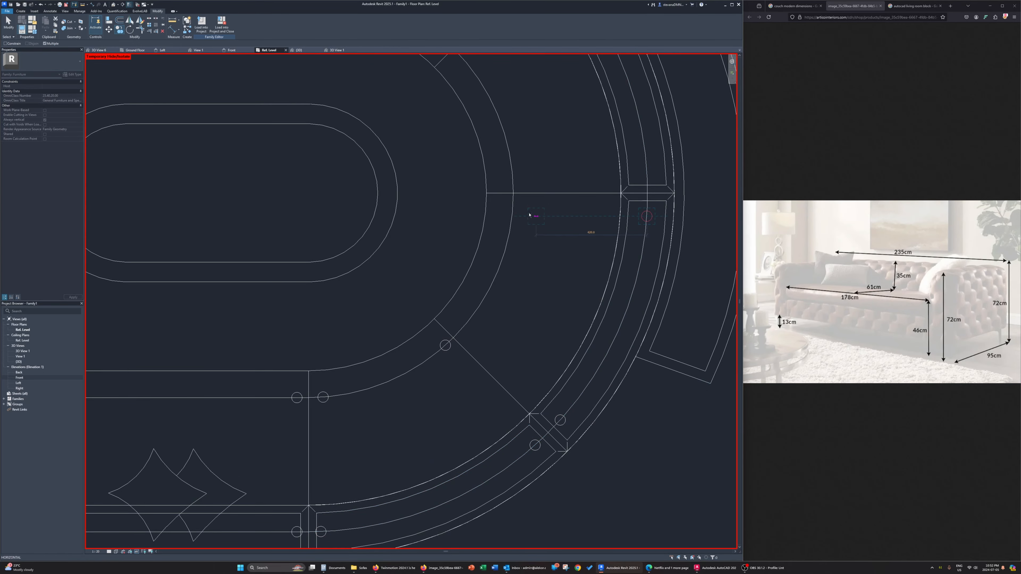
pyautogui.click(512, 216)
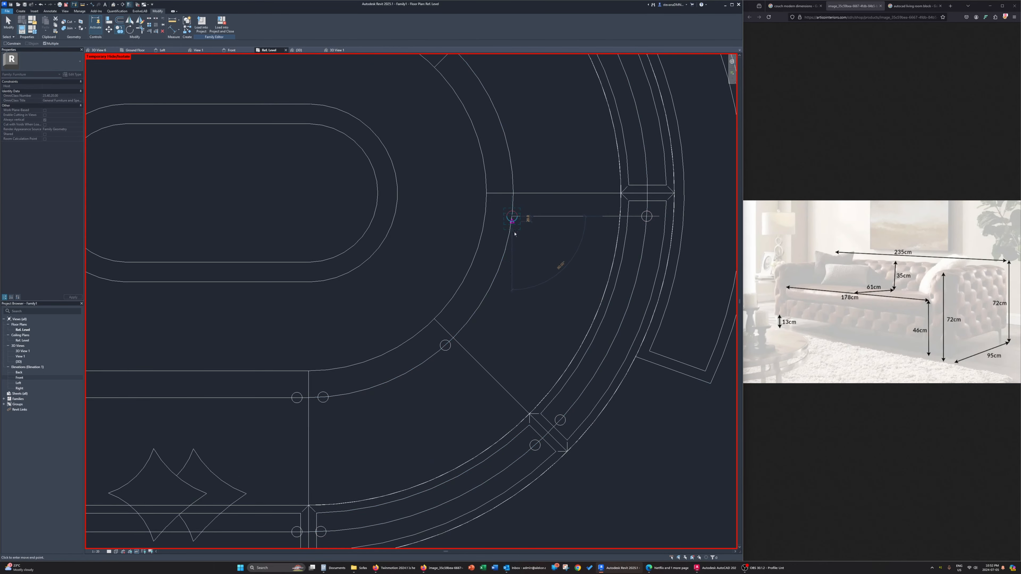
pyautogui.click(467, 327)
# Place four leg copies under the third curved seat, above the couch's horizontal mid joint, on the inner and outer guide arcs
pyautogui.moveTo(513, 181); pyautogui.dragTo(471, 357, button='middle')
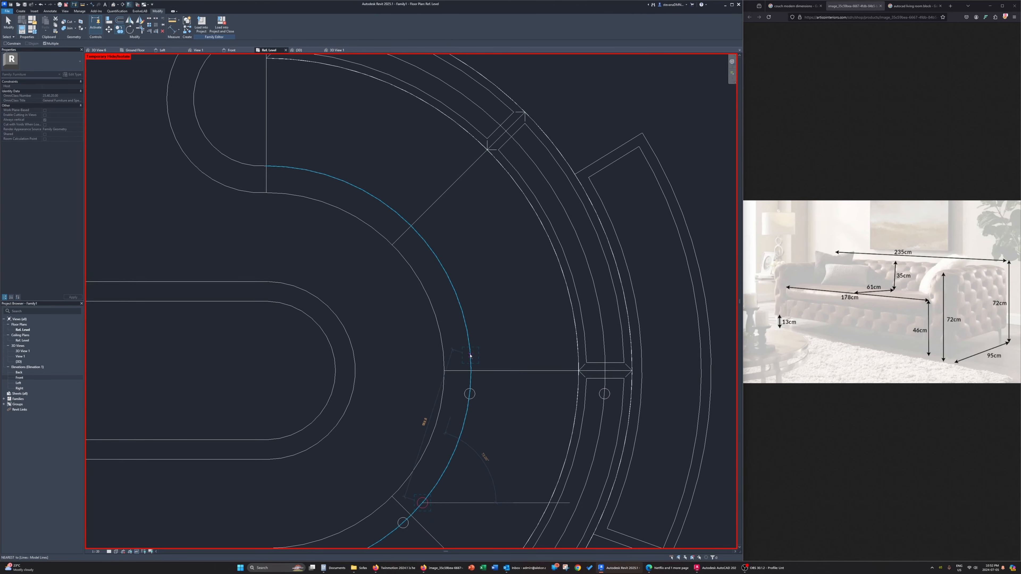
pyautogui.click(470, 356)
pyautogui.click(422, 239)
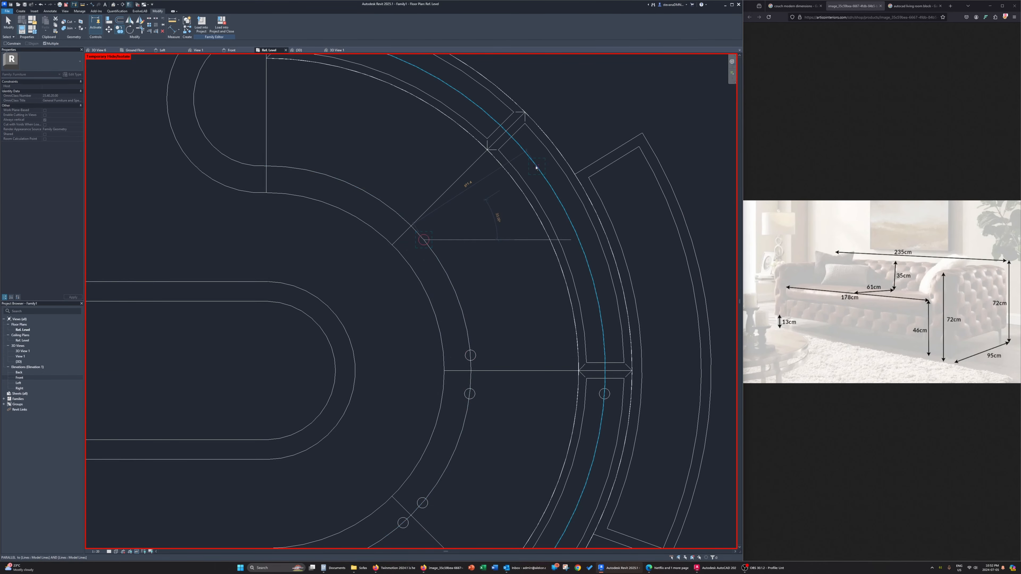
pyautogui.click(522, 149)
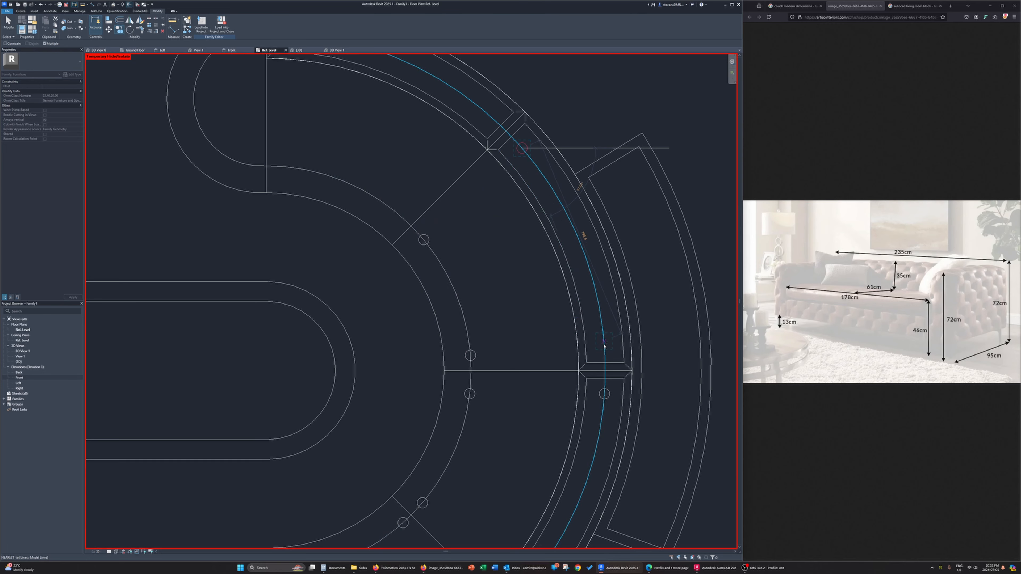
pyautogui.click(604, 353)
# Place four leg copies under the uppermost curved seat, two on the outer and two on the inner guide arc
pyautogui.moveTo(483, 169); pyautogui.dragTo(563, 369, button='middle')
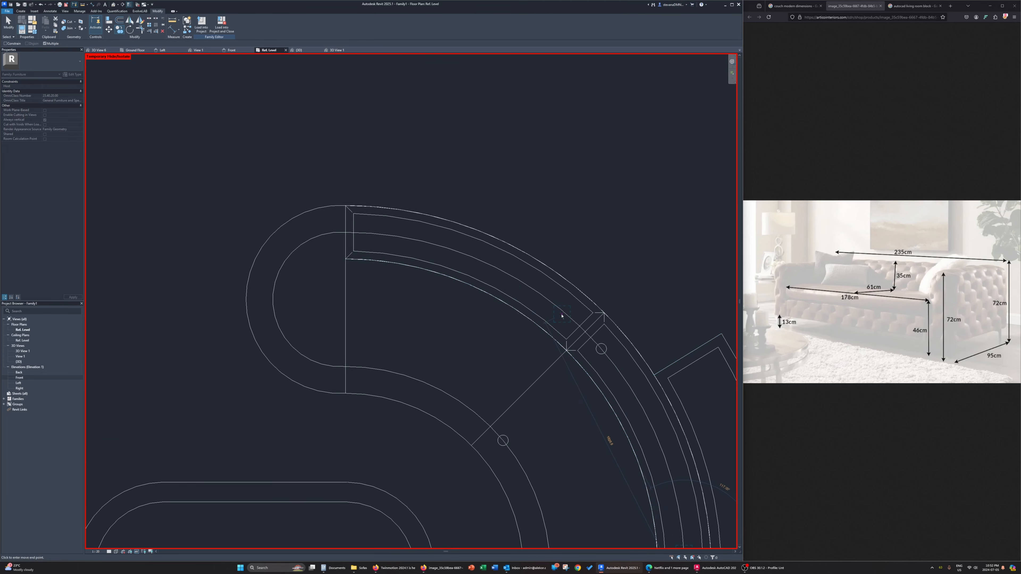
pyautogui.click(573, 320)
pyautogui.click(370, 237)
pyautogui.click(368, 369)
pyautogui.click(480, 417)
# Place four leg copies along the guide arc of the rounded upper end seat and finish copying
pyautogui.click(331, 367)
pyautogui.click(333, 233)
pyautogui.click(284, 263)
pyautogui.click(279, 330)
pyautogui.scroll(-3, 279, 331)
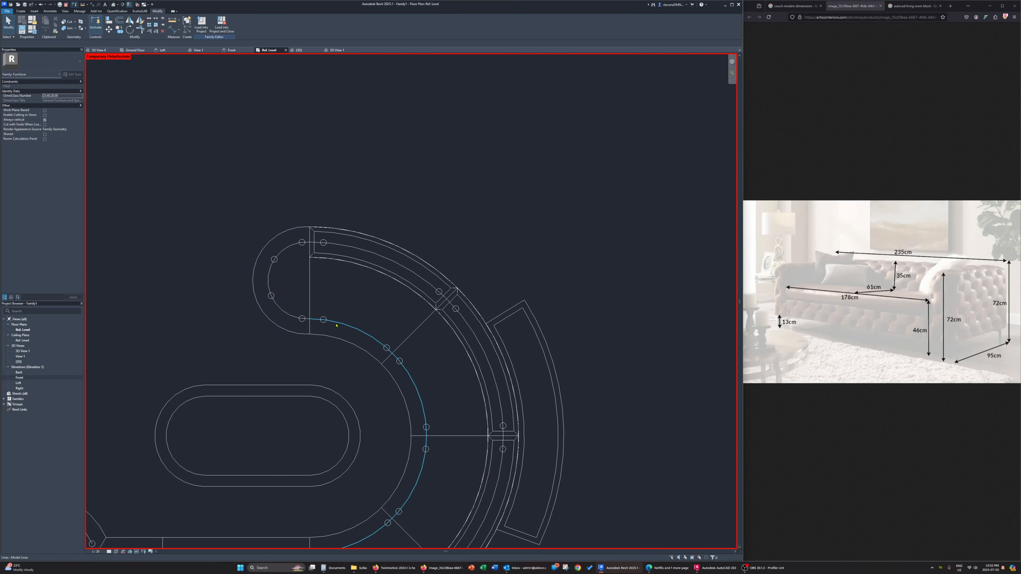
# Delete the whole connected chain of guide lines and the remaining guide arc in the large round seat
pyautogui.scroll(2, 336, 325)
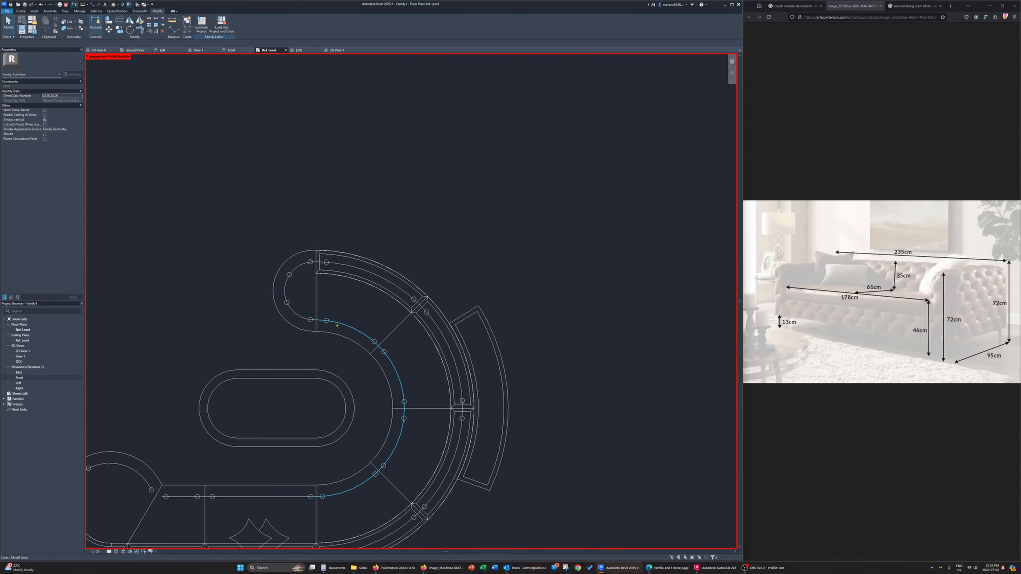
pyautogui.press('Tab')
pyautogui.click(376, 279)
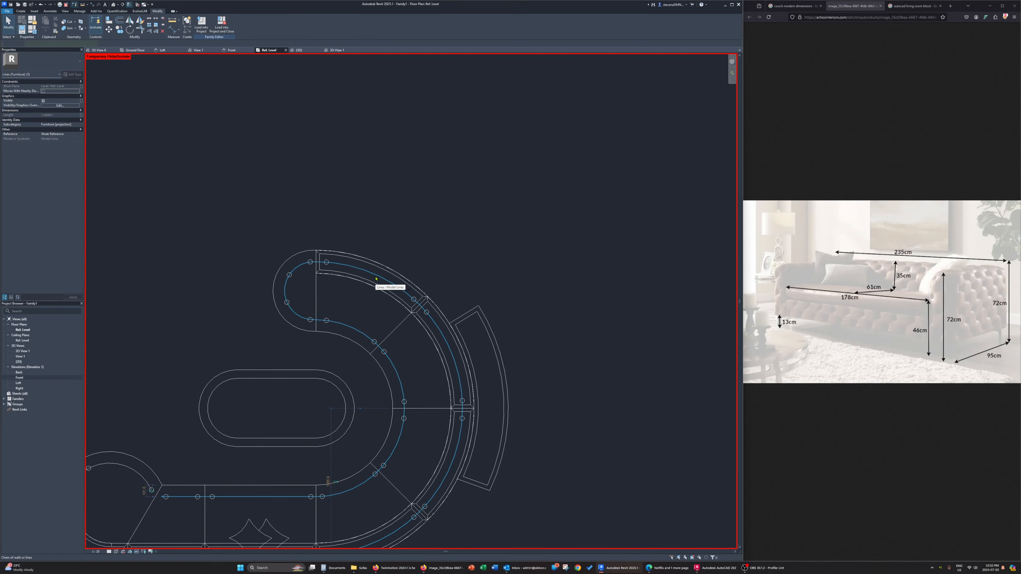
pyautogui.moveTo(375, 279); pyautogui.dragTo(389, 234, button='middle')
pyautogui.moveTo(355, 300); pyautogui.dragTo(496, 260, button='middle')
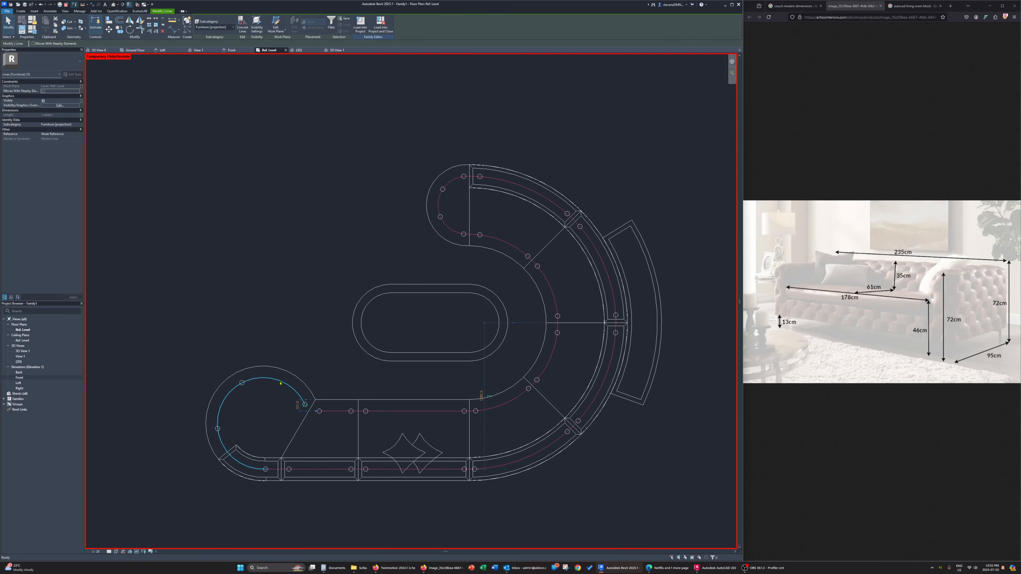
pyautogui.press('Delete')
pyautogui.click(296, 391)
pyautogui.press('Delete')
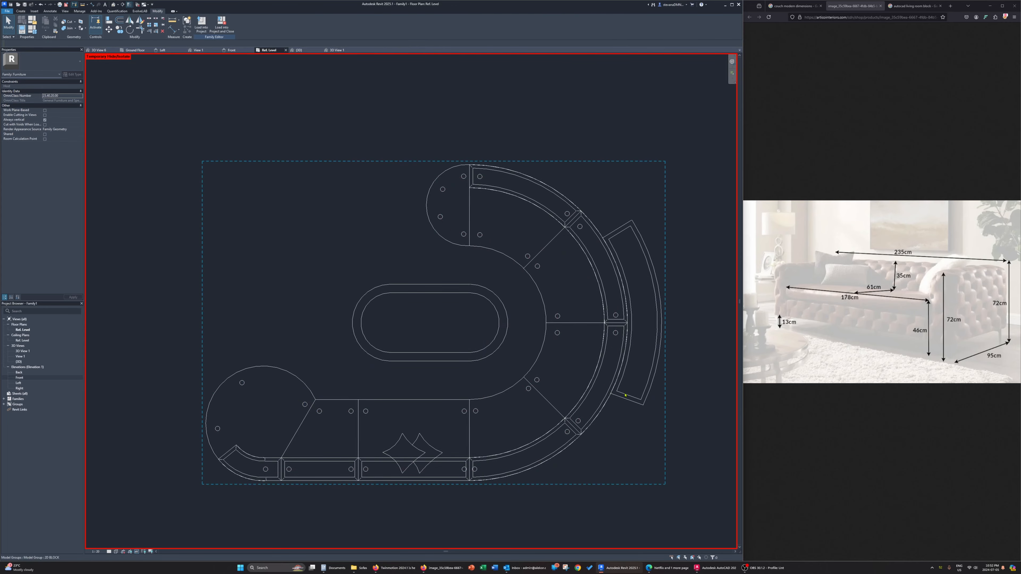
# Examine the couch legs from the front in the 3D view and the perspective camera view
pyautogui.click(298, 50)
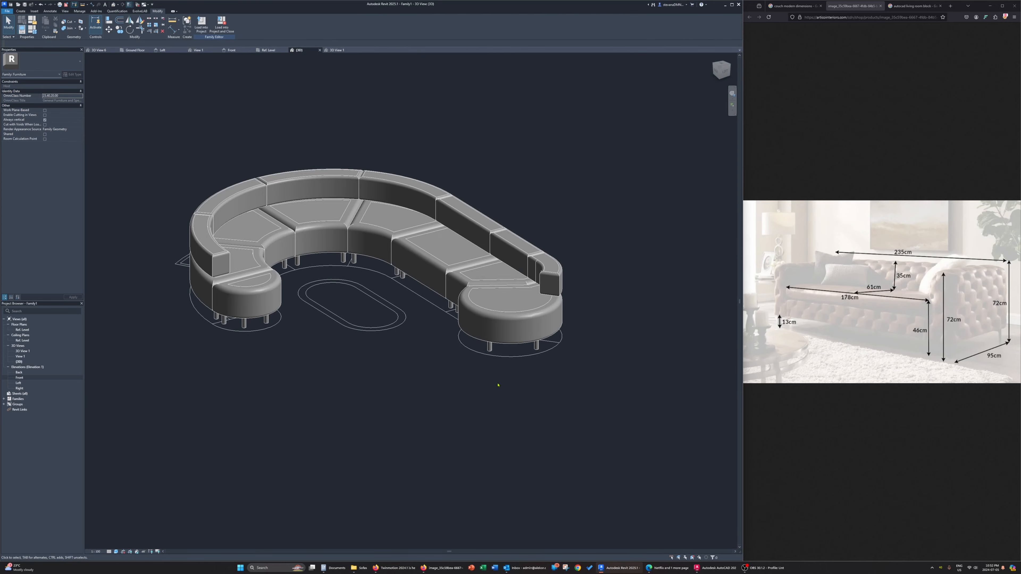
pyautogui.keyDown('shift'); pyautogui.moveTo(497, 383); pyautogui.dragTo(565, 364, button='middle'); pyautogui.keyUp('shift')
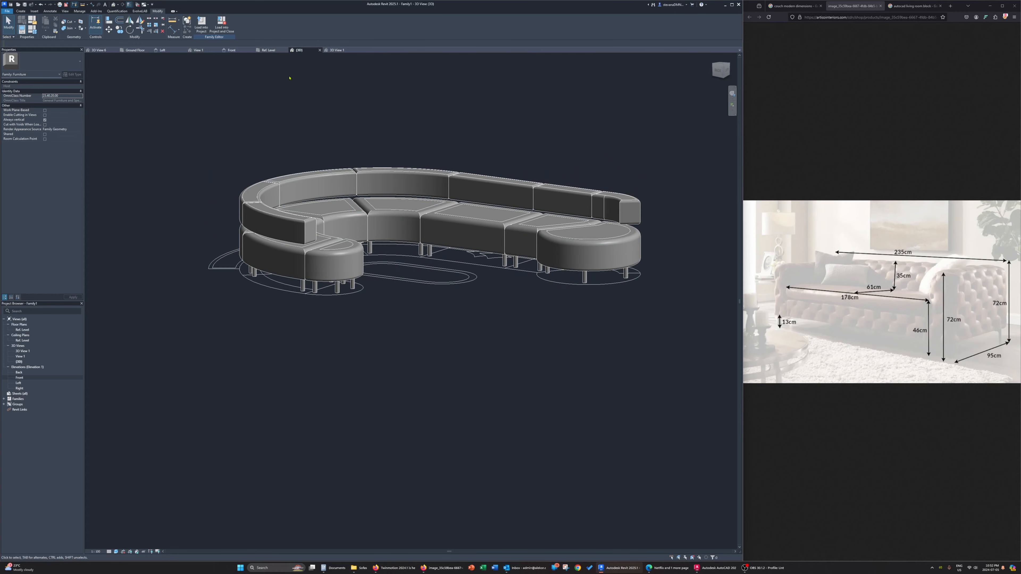
pyautogui.click(336, 51)
pyautogui.moveTo(356, 448); pyautogui.dragTo(457, 422, button='middle')
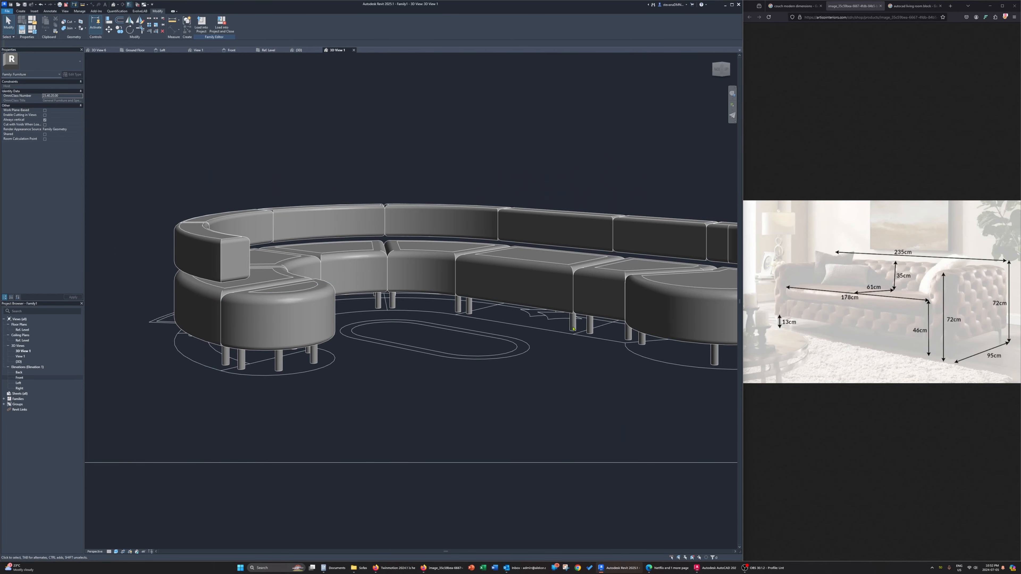
pyautogui.moveTo(621, 371); pyautogui.dragTo(552, 357, button='middle')
pyautogui.scroll(-1, 414, 340)
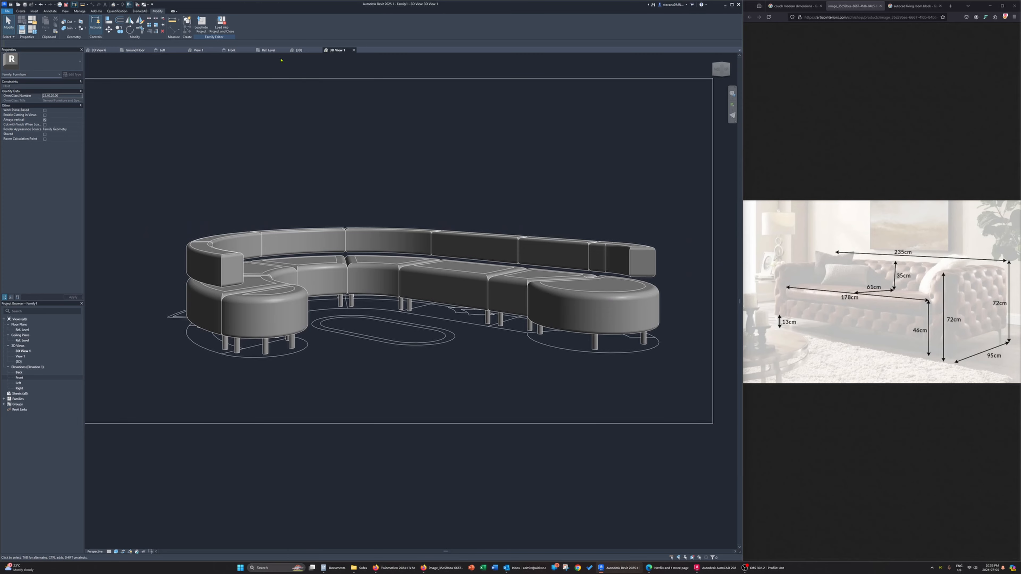
# Select all outer legs beneath the backrest in the 3D view, from the curved seats along the straight seats to the large round seat
pyautogui.click(304, 51)
pyautogui.keyDown('shift'); pyautogui.moveTo(365, 307); pyautogui.dragTo(495, 346, button='middle'); pyautogui.keyUp('shift')
pyautogui.click(468, 284)
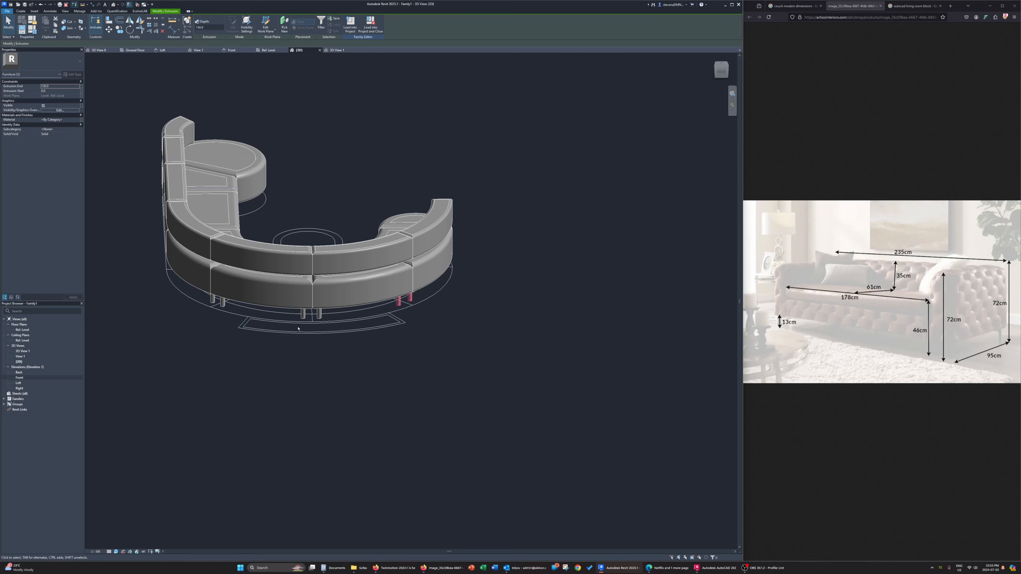
pyautogui.keyDown('shift'); pyautogui.moveTo(321, 318); pyautogui.dragTo(498, 327, button='middle'); pyautogui.keyUp('shift')
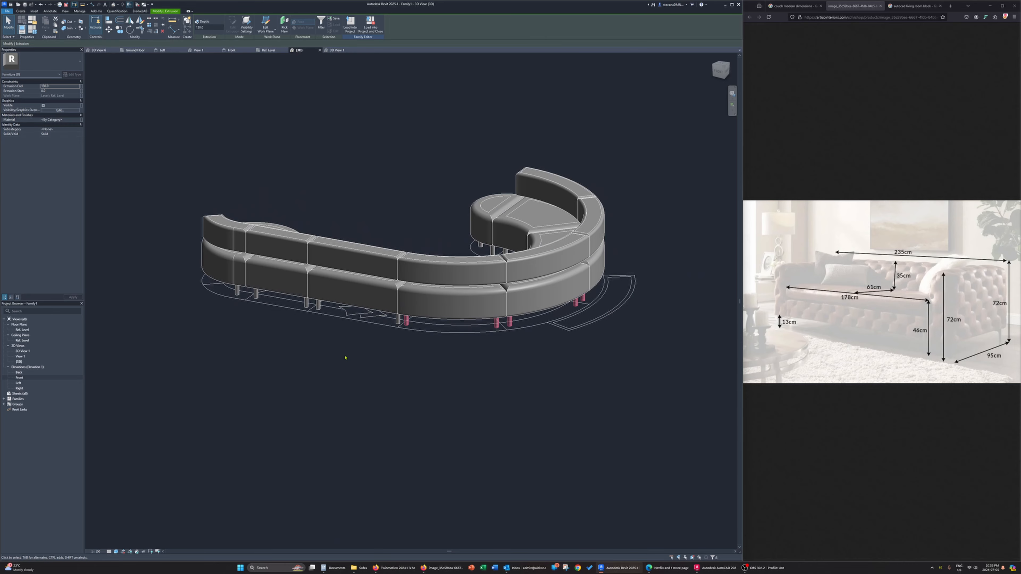
pyautogui.keyDown('shift'); pyautogui.moveTo(341, 357); pyautogui.dragTo(422, 346, button='middle'); pyautogui.keyUp('shift')
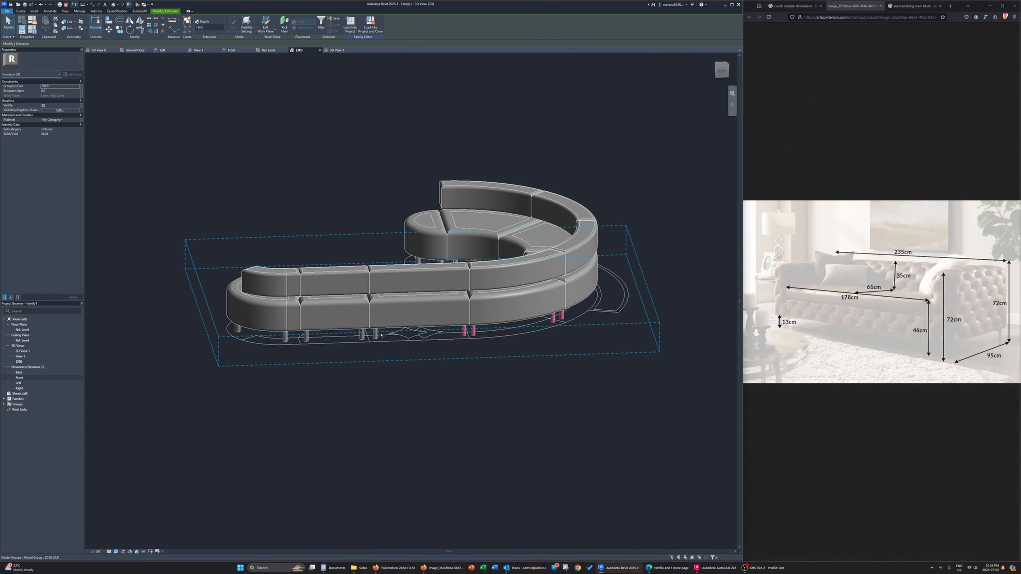
pyautogui.keyDown('ctrl'); pyautogui.click(375, 333); pyautogui.keyUp('ctrl')
pyautogui.keyDown('ctrl'); pyautogui.click(362, 334); pyautogui.keyUp('ctrl')
pyautogui.keyDown('ctrl'); pyautogui.click(306, 337); pyautogui.keyUp('ctrl')
pyautogui.keyDown('shift'); pyautogui.moveTo(307, 339); pyautogui.dragTo(369, 370, button='middle'); pyautogui.keyUp('shift')
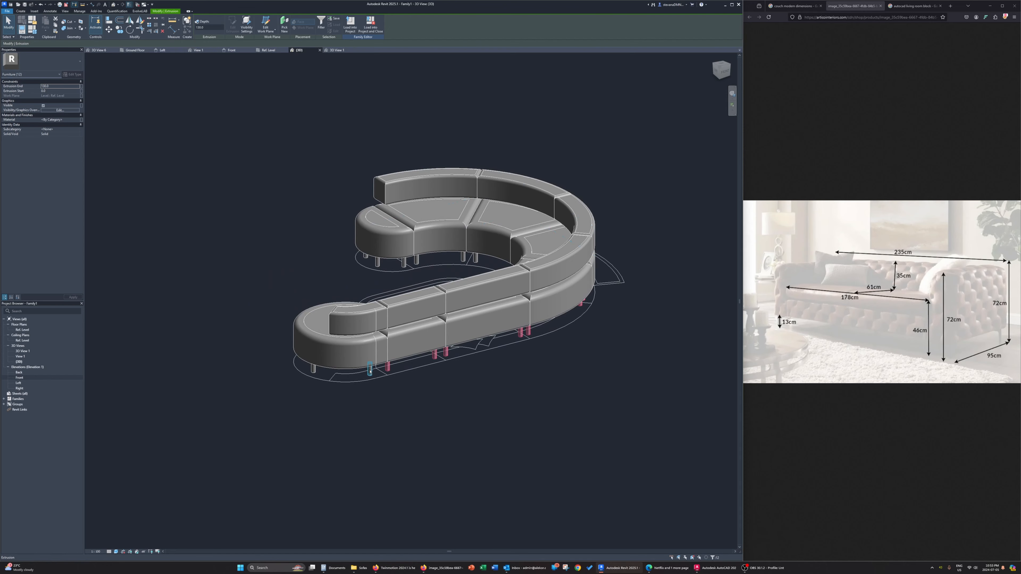
pyautogui.keyDown('shift'); pyautogui.moveTo(446, 420); pyautogui.dragTo(422, 424, button='middle'); pyautogui.keyUp('shift')
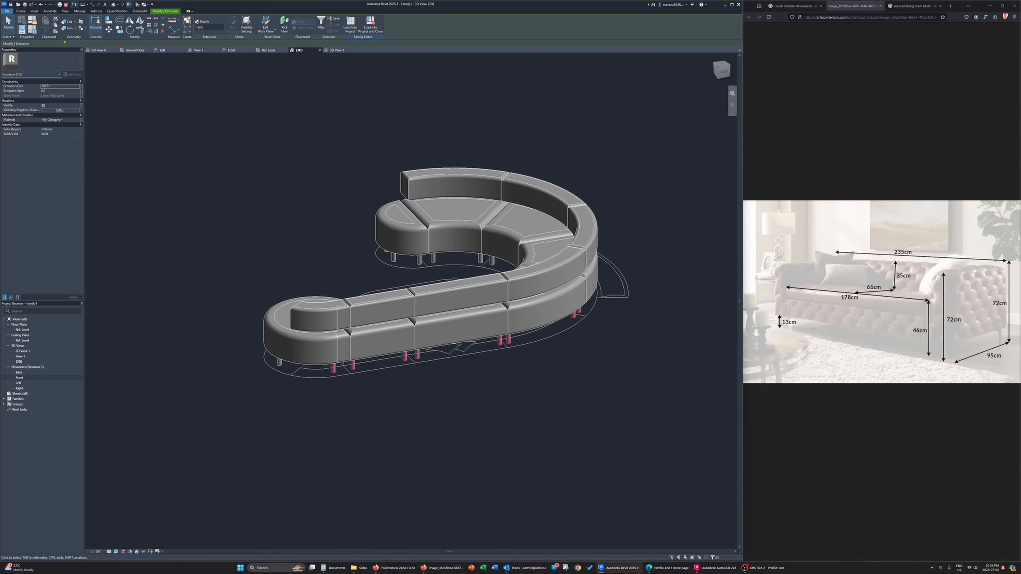
# Duplicate the selected outer legs in place and rehost the copies on the top face of the seats
pyautogui.click(57, 25)
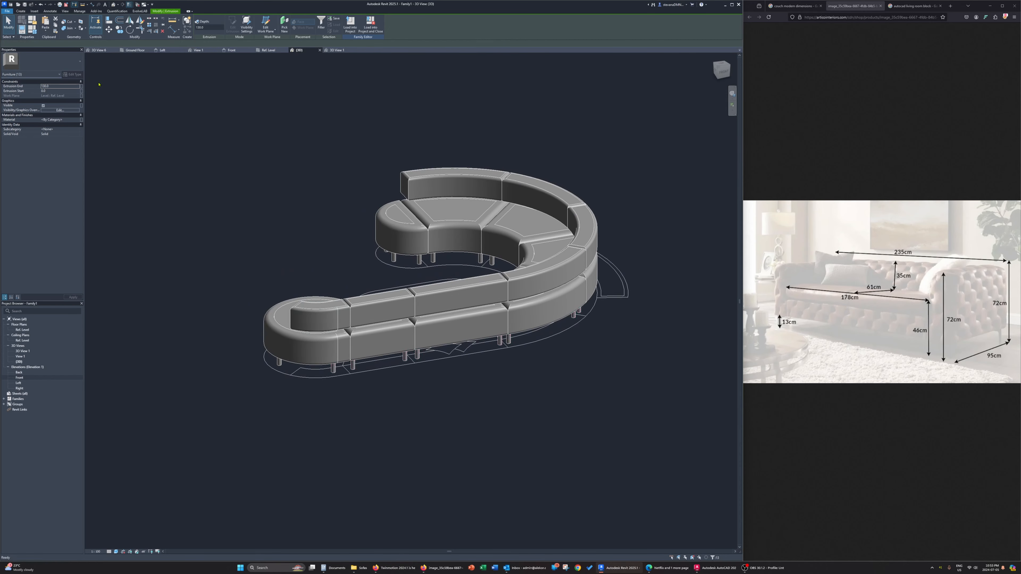
pyautogui.click(284, 25)
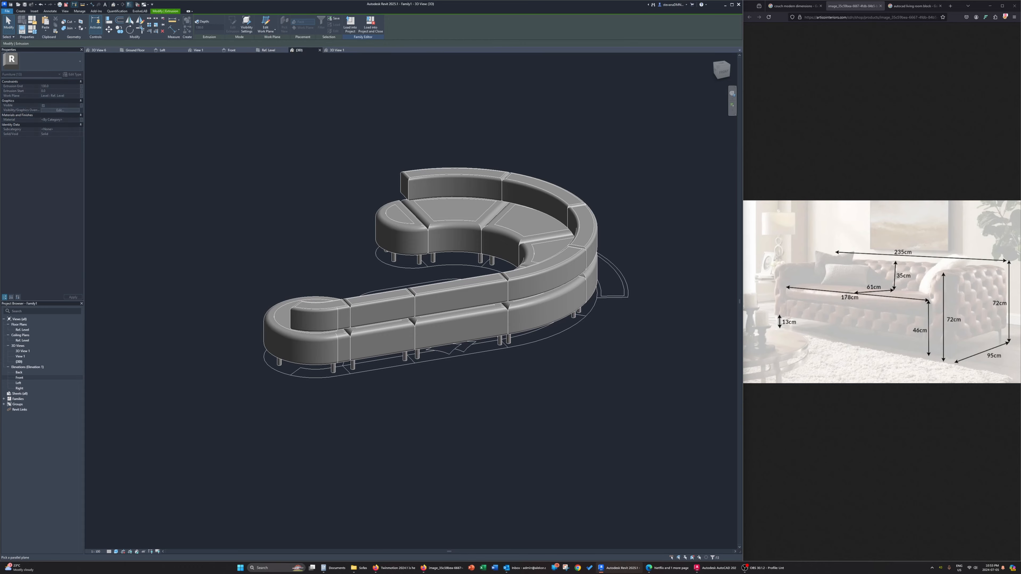
pyautogui.click(283, 324)
pyautogui.moveTo(387, 402)
pyautogui.keyDown('shift'); pyautogui.mouseDown(button='middle')
pyautogui.moveTo(394, 316)
pyautogui.moveTo(392, 392)
pyautogui.mouseUp(button='middle'); pyautogui.keyUp('shift')
pyautogui.click(307, 306)
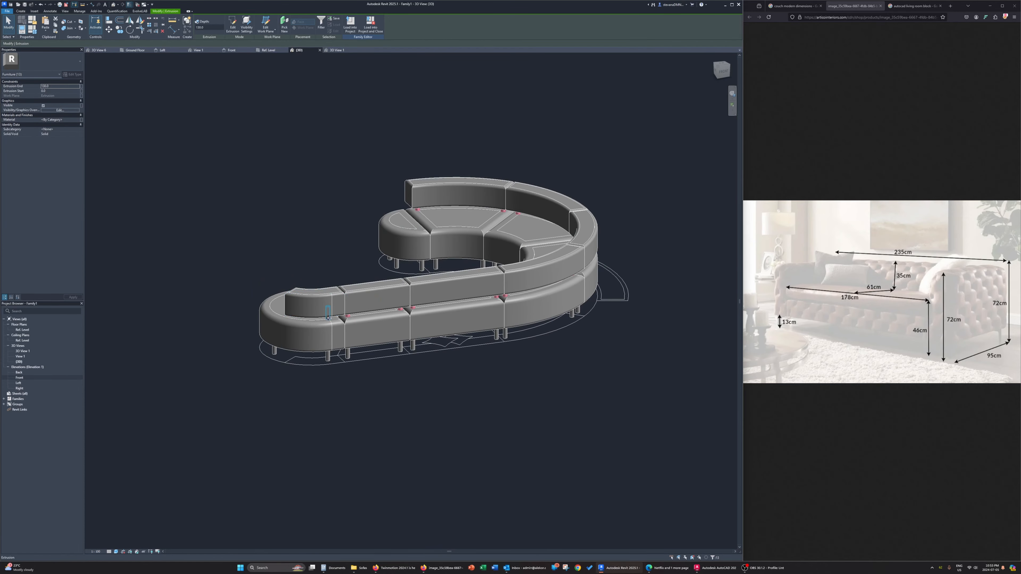
pyautogui.click(268, 50)
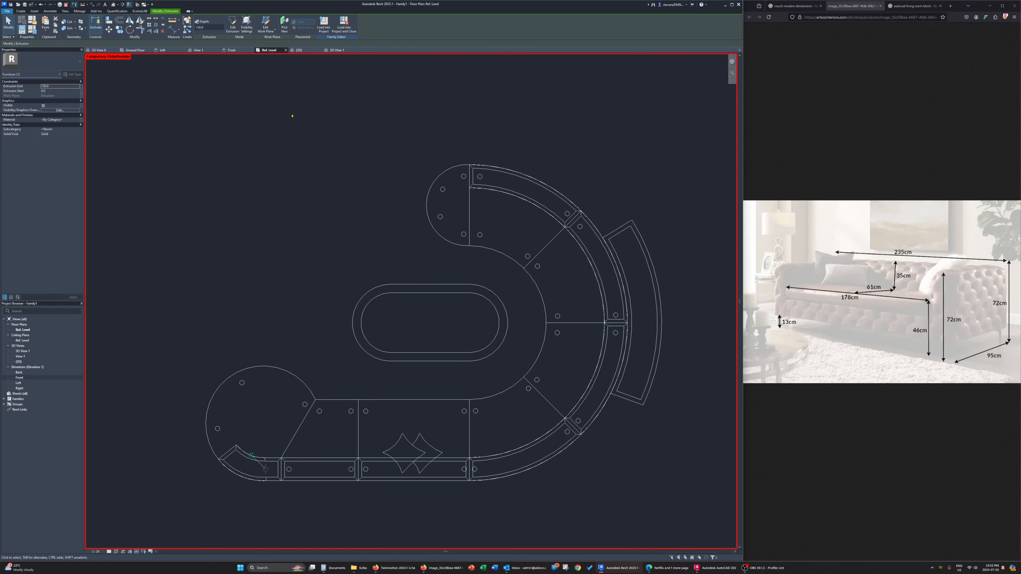
pyautogui.scroll(6, 253, 474)
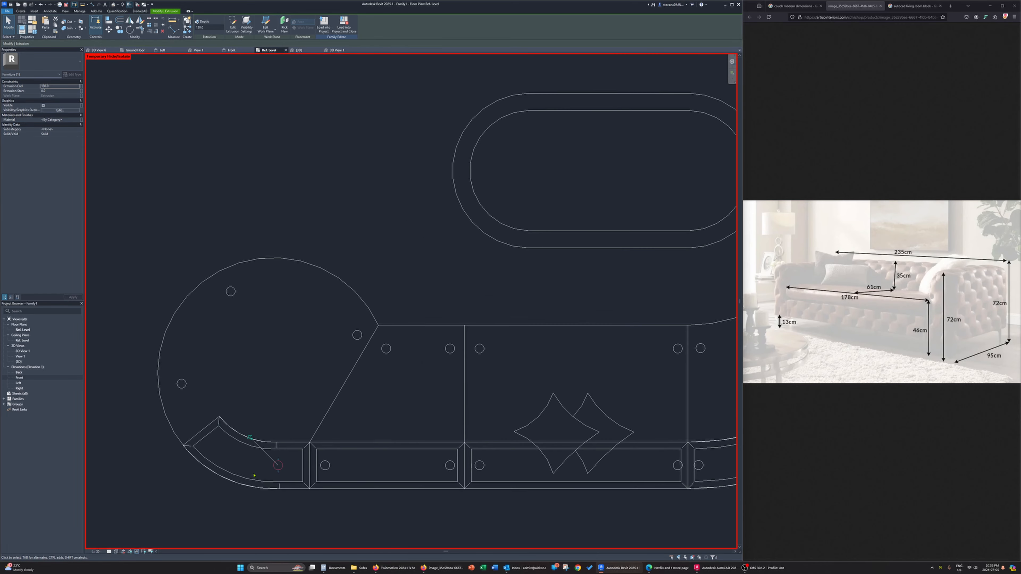
pyautogui.click(119, 30)
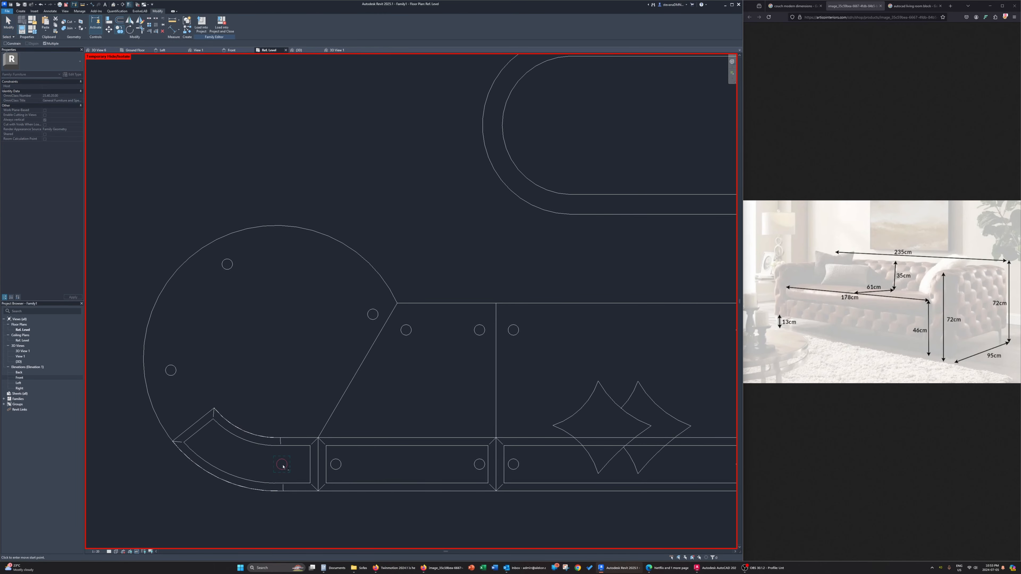
pyautogui.press('a')
pyautogui.press('c')
pyautogui.press('Escape')
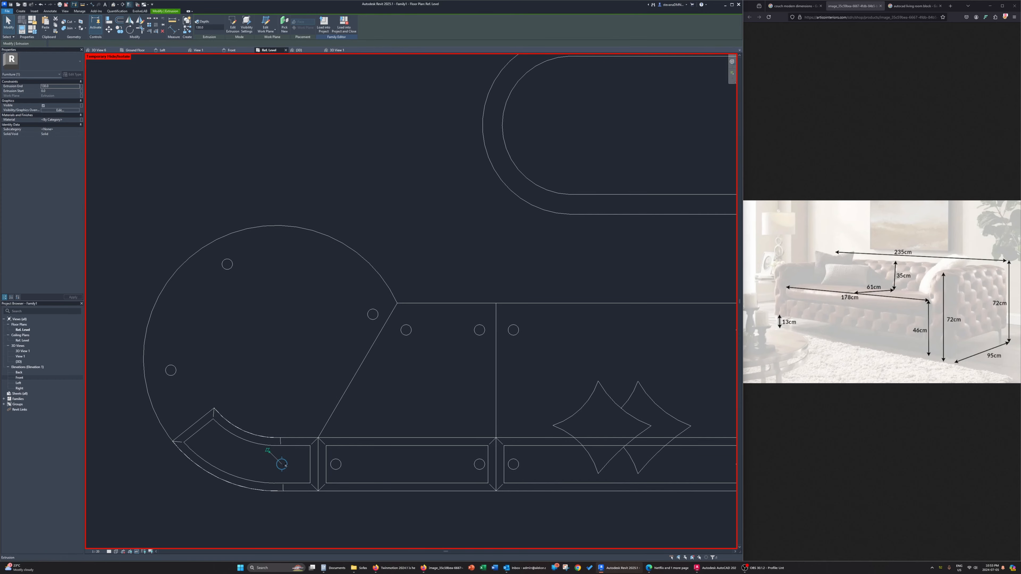
# Try to rotate the backrest leg at the large round seat about the arc centre to the curved backrest's free end
pyautogui.click(130, 29)
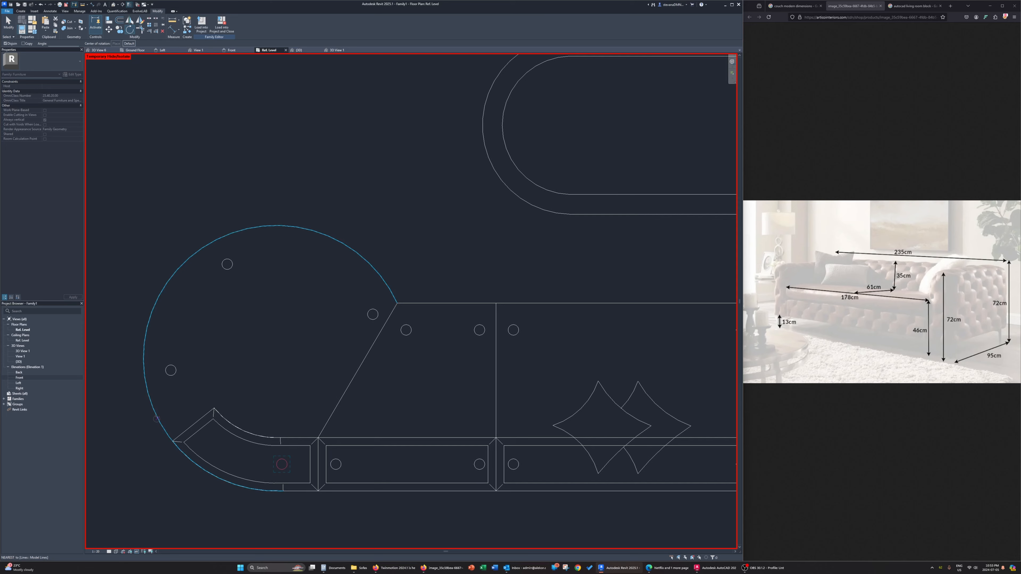
pyautogui.press('s')
pyautogui.press('c')
pyautogui.click(156, 419)
pyautogui.click(282, 464)
pyautogui.click(211, 441)
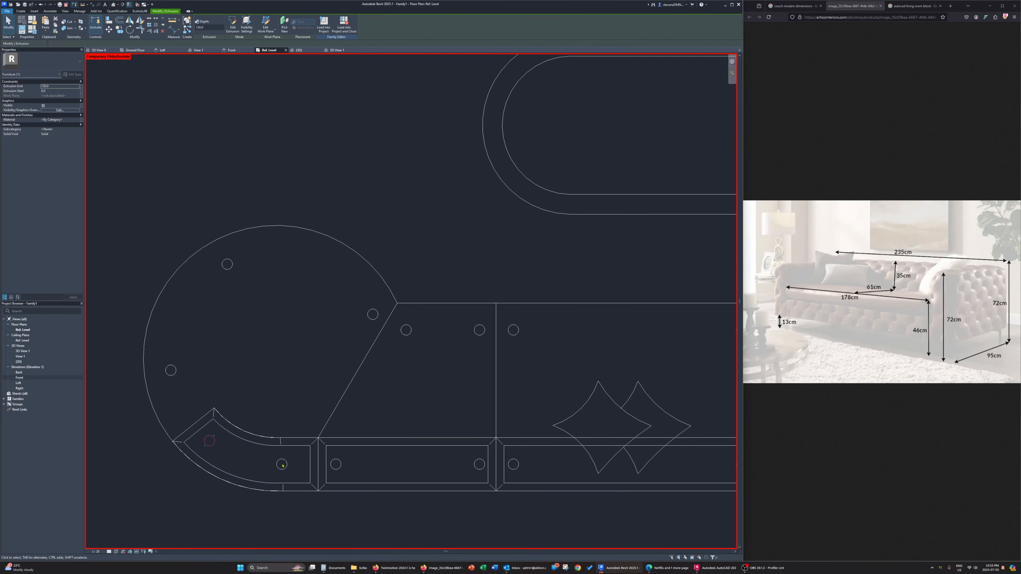
pyautogui.click(143, 262)
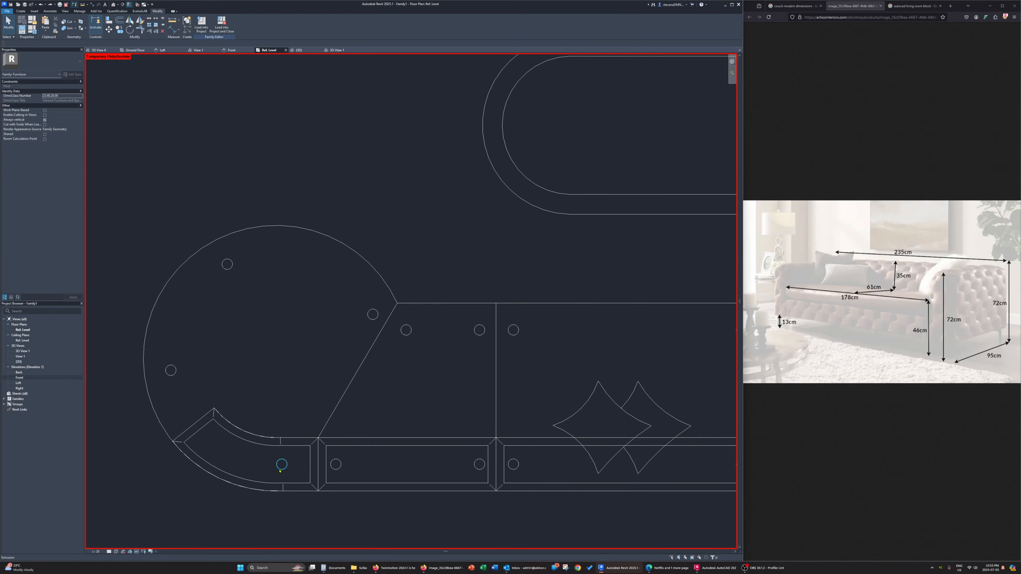
# Select all short legs between the seats and the backrests in a side view and set their extrusion end to 50
pyautogui.click(299, 50)
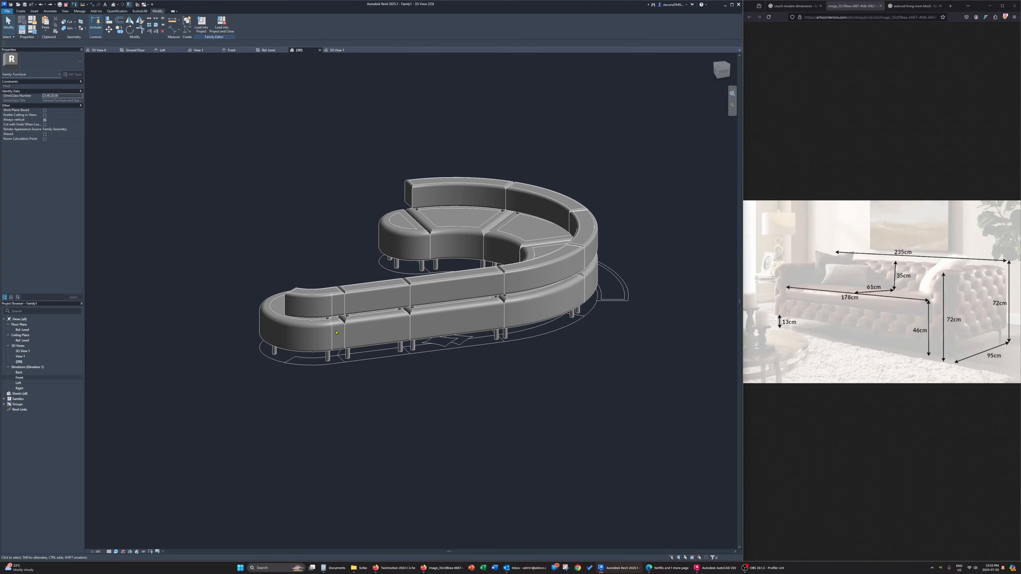
pyautogui.scroll(3, 328, 321)
pyautogui.click(329, 317)
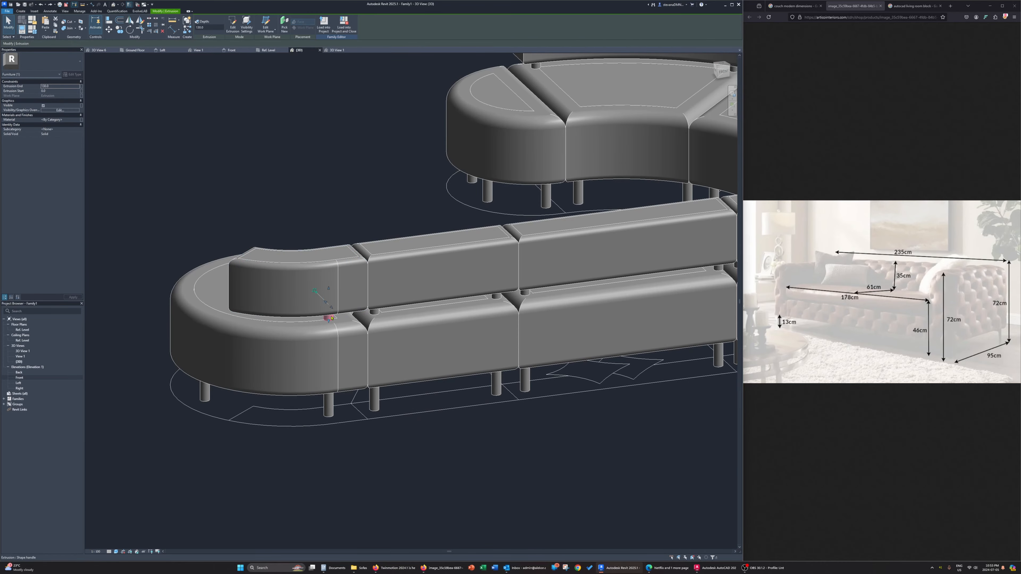
pyautogui.keyDown('shift'); pyautogui.moveTo(329, 315); pyautogui.dragTo(392, 290, button='middle'); pyautogui.keyUp('shift')
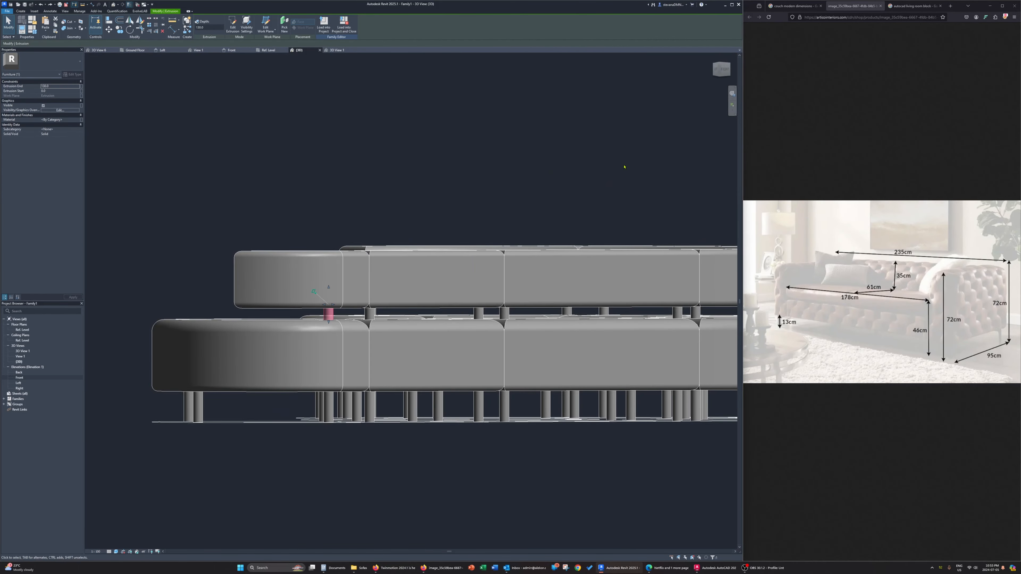
pyautogui.click(720, 71)
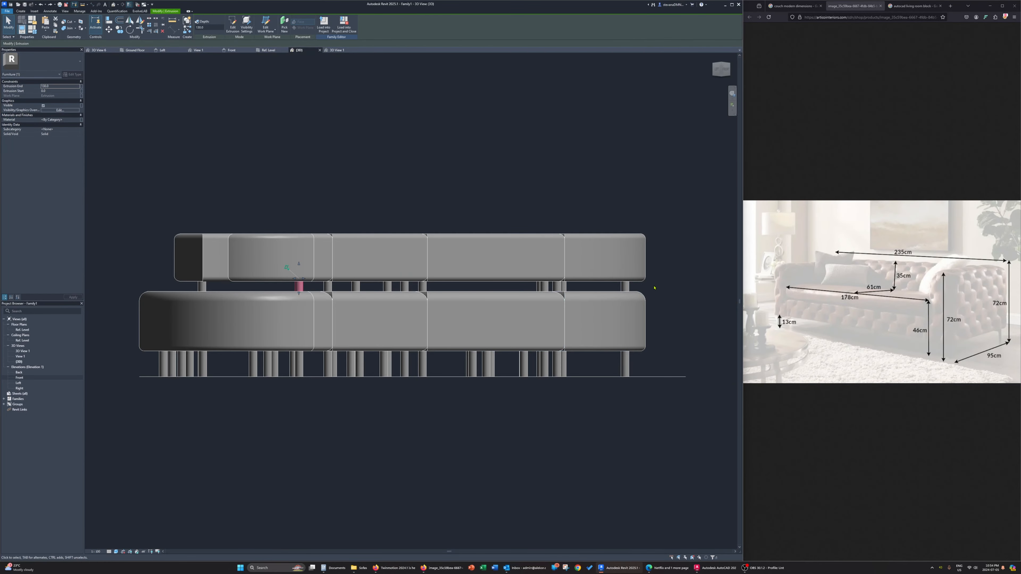
pyautogui.moveTo(656, 289); pyautogui.dragTo(193, 276)
pyautogui.click(54, 86)
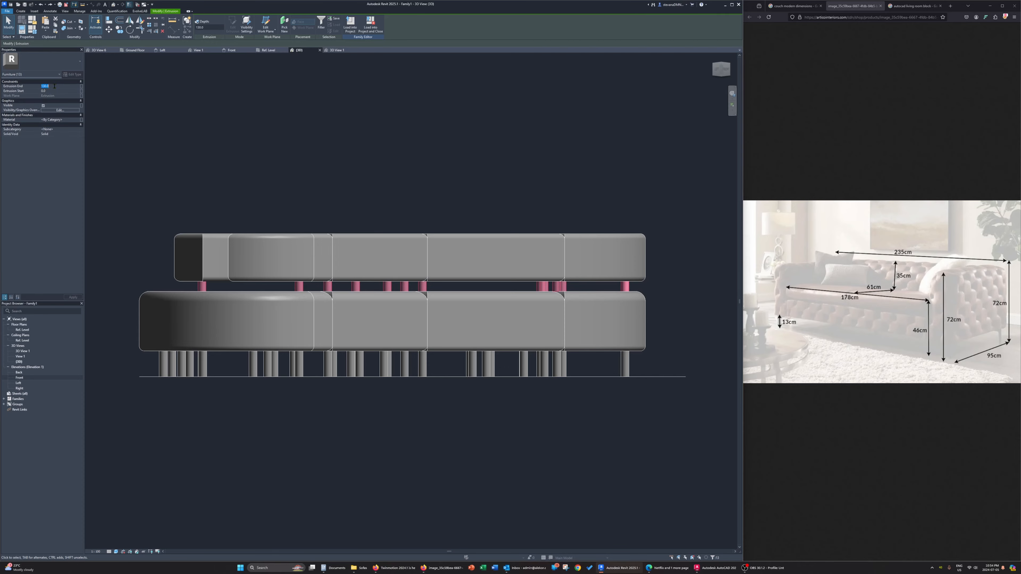
pyautogui.write('50')
pyautogui.press('Return')
# Rotate a copy of the backrest leg about the large round seat's arc centre to the free end of the curved backrest
pyautogui.keyDown('shift'); pyautogui.moveTo(373, 203); pyautogui.dragTo(321, 265, button='middle'); pyautogui.keyUp('shift')
pyautogui.click(206, 427)
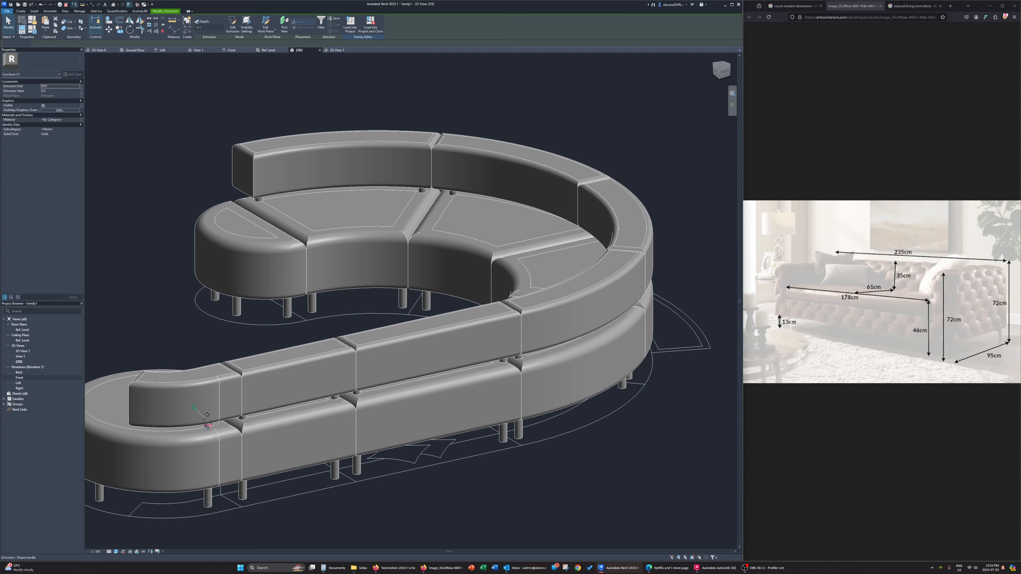
pyautogui.click(268, 50)
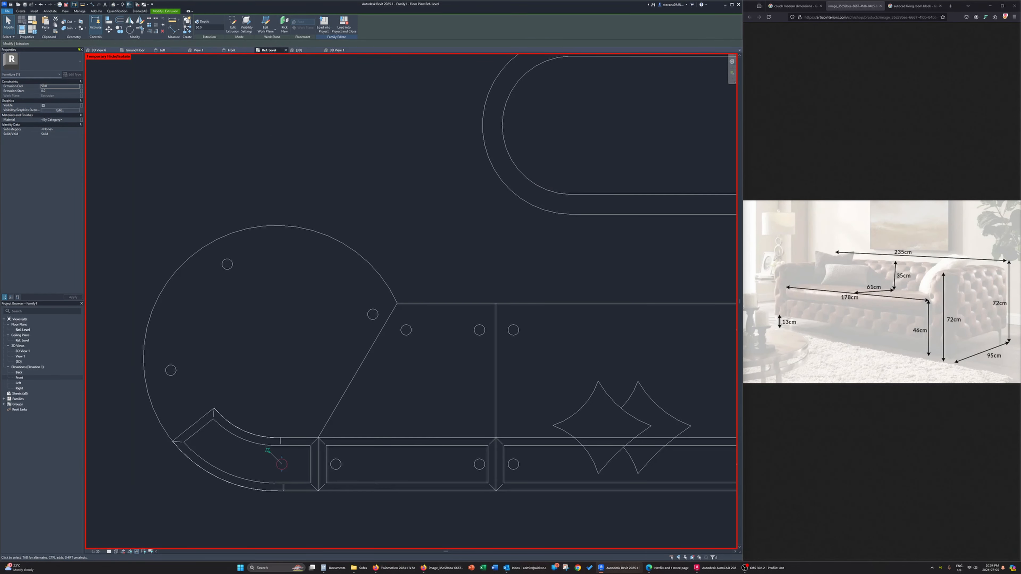
pyautogui.click(122, 33)
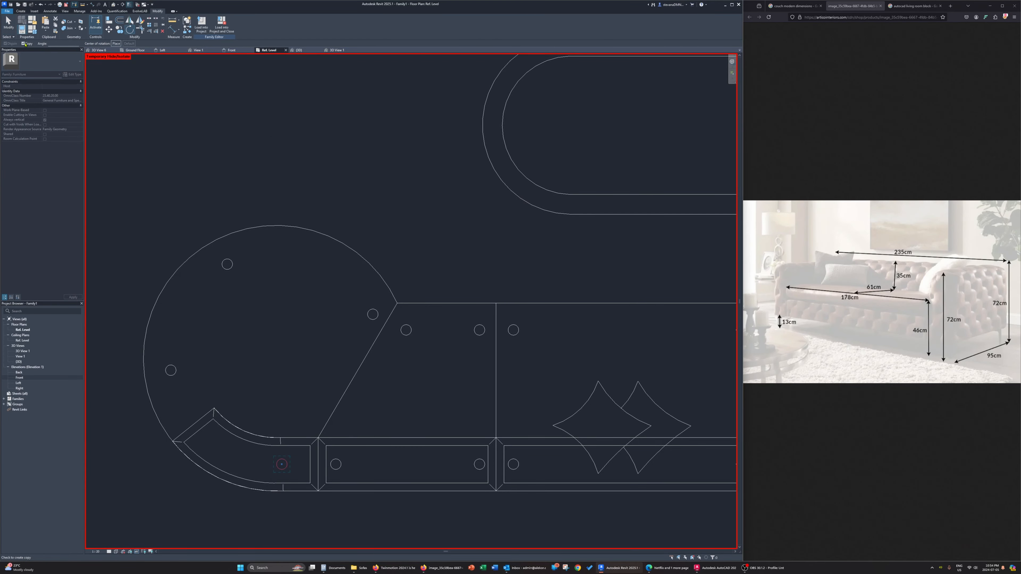
pyautogui.click(116, 44)
pyautogui.press('s')
pyautogui.press('c')
pyautogui.click(154, 415)
pyautogui.press('s')
pyautogui.press('c')
pyautogui.click(284, 470)
pyautogui.click(207, 443)
# Examine the backrest leg positions along the couch in the plan view and from around the couch in 3D
pyautogui.scroll(-2, 207, 444)
pyautogui.moveTo(376, 458); pyautogui.dragTo(363, 459, button='middle')
pyautogui.scroll(1, 567, 395)
pyautogui.moveTo(567, 395); pyautogui.dragTo(433, 433, button='middle')
pyautogui.moveTo(608, 244); pyautogui.dragTo(477, 425, button='middle')
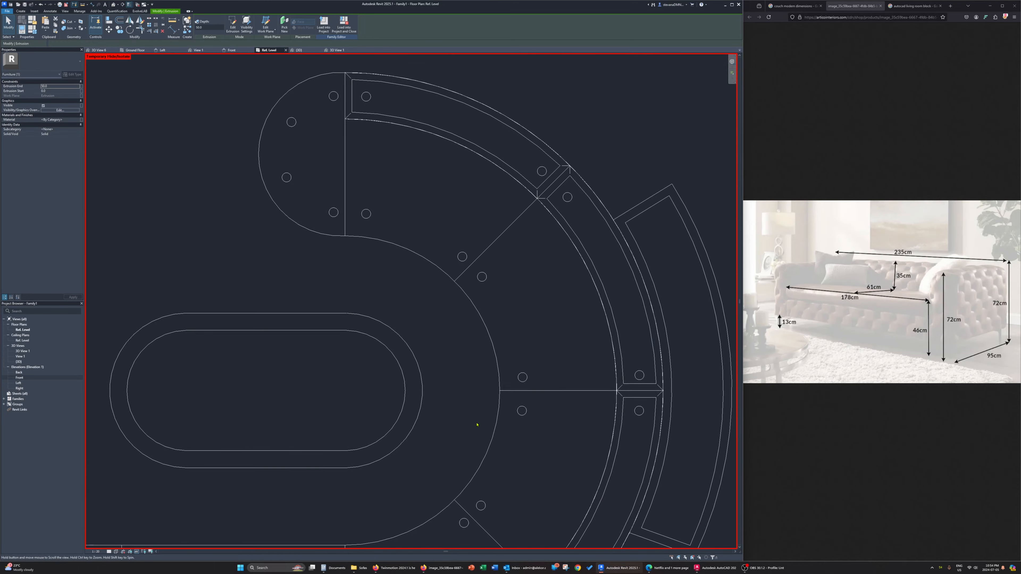
pyautogui.press('Escape')
pyautogui.click(299, 50)
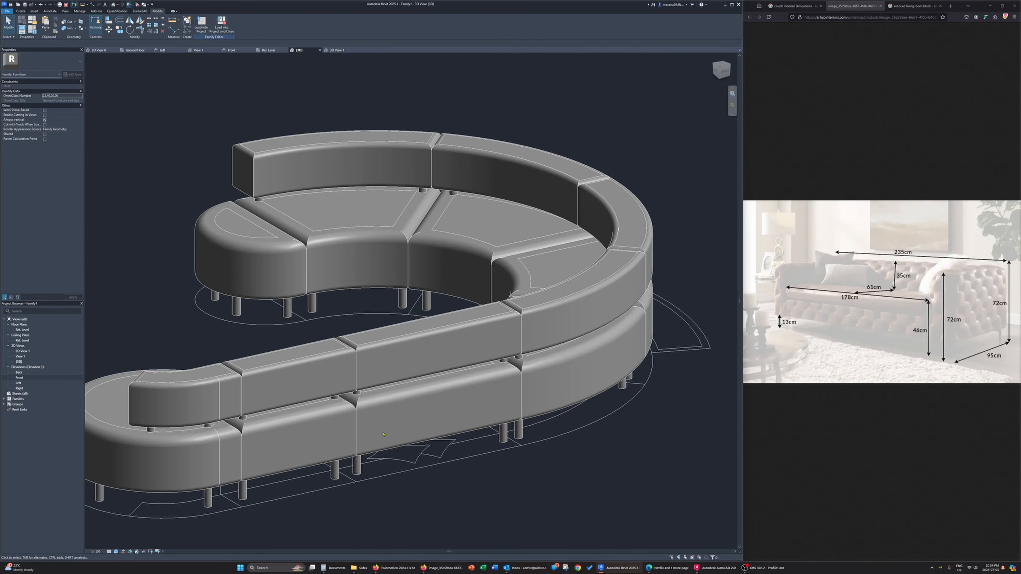
pyautogui.keyDown('shift'); pyautogui.moveTo(383, 434); pyautogui.dragTo(502, 262, button='middle'); pyautogui.keyUp('shift')
pyautogui.click(337, 50)
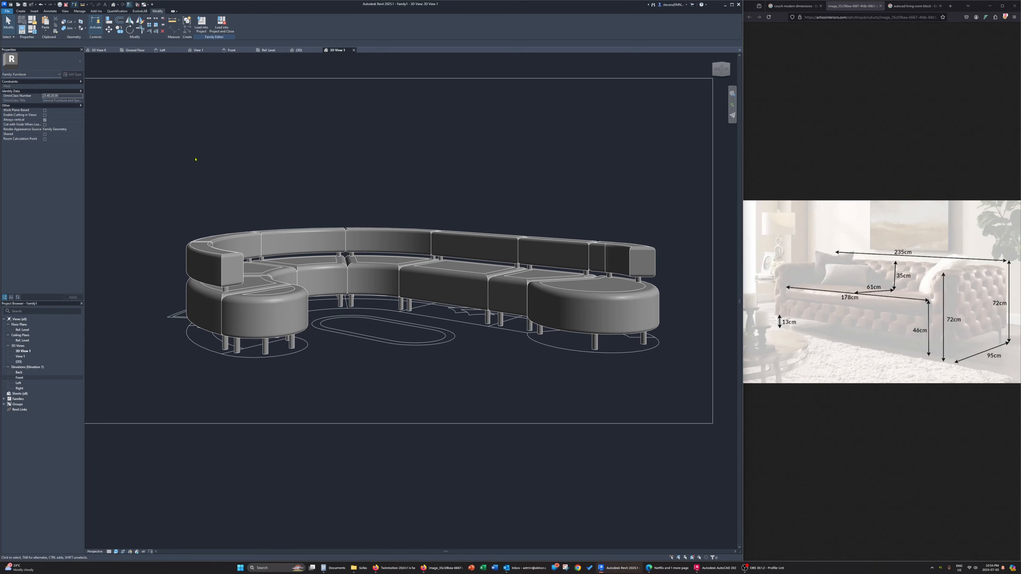
# Associate the material of all legs beneath the seats with a new family type parameter named Legs Material
pyautogui.click(721, 70)
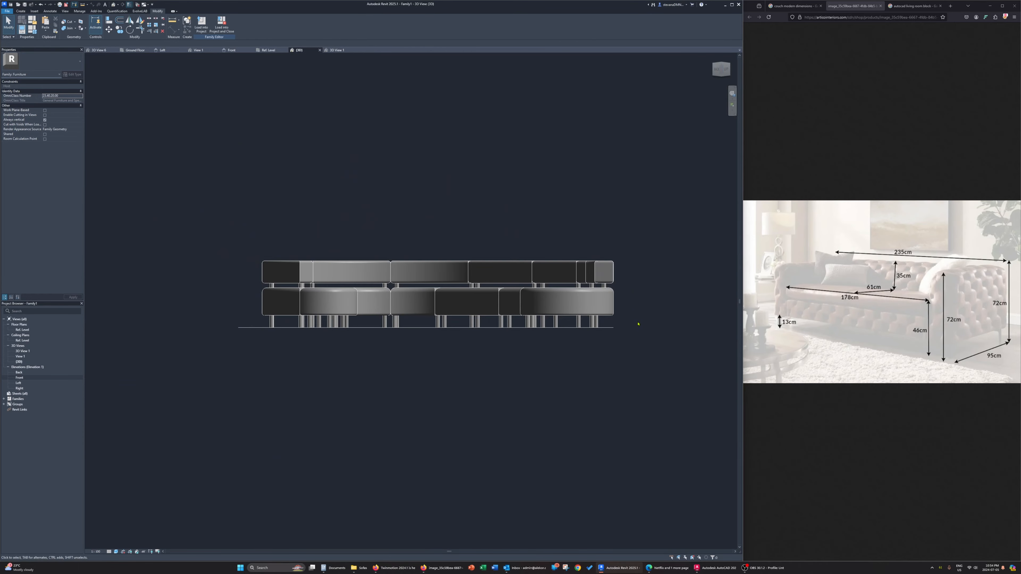
pyautogui.click(263, 317)
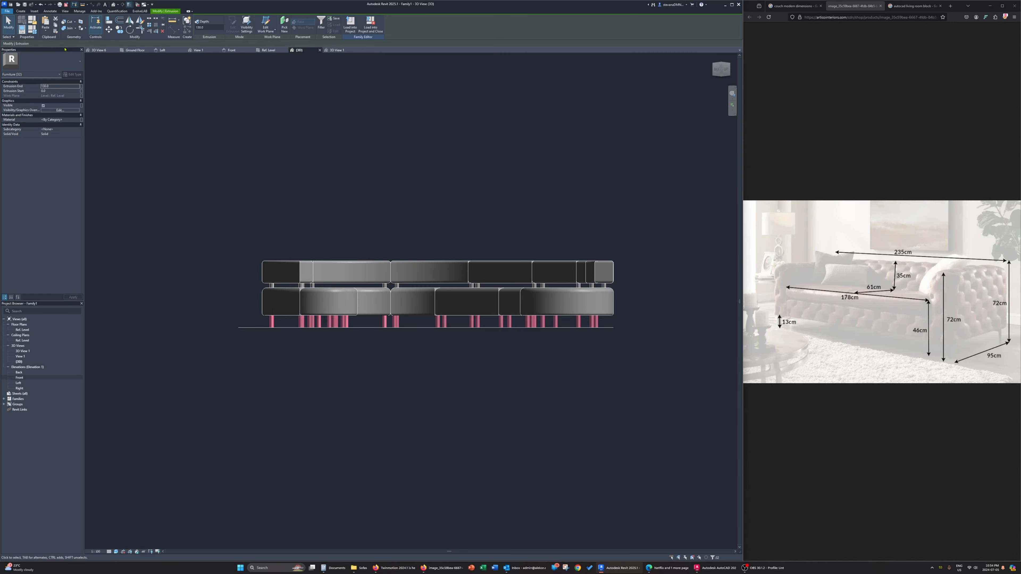
pyautogui.click(81, 120)
pyautogui.click(245, 357)
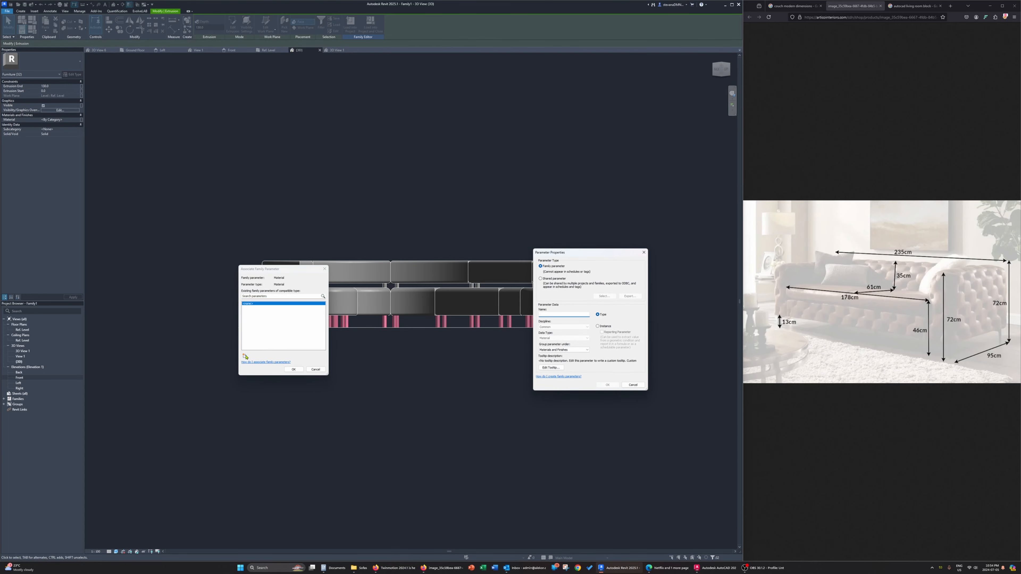
pyautogui.write('LegsMaterial')
pyautogui.click(607, 385)
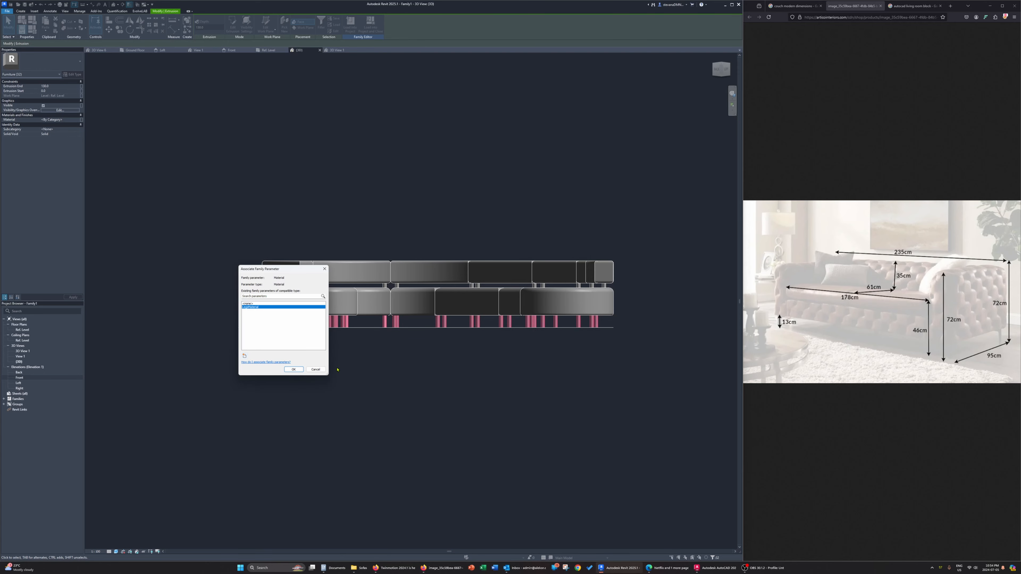
pyautogui.click(293, 370)
# Associate the material of all short legs under the backrests with a separate new family type parameter for the back legs
pyautogui.click(620, 287)
pyautogui.moveTo(618, 288); pyautogui.dragTo(261, 287)
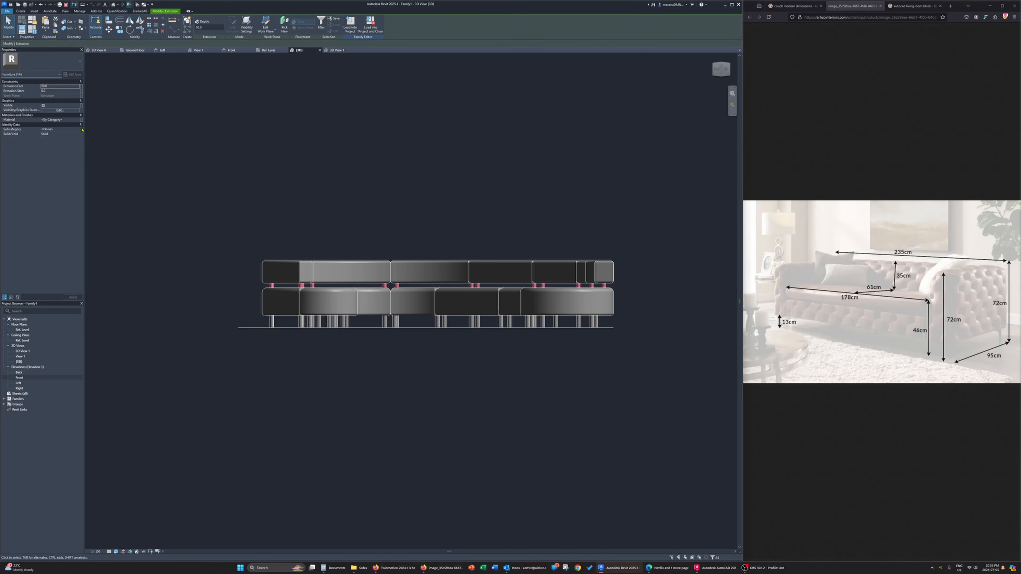
pyautogui.click(80, 119)
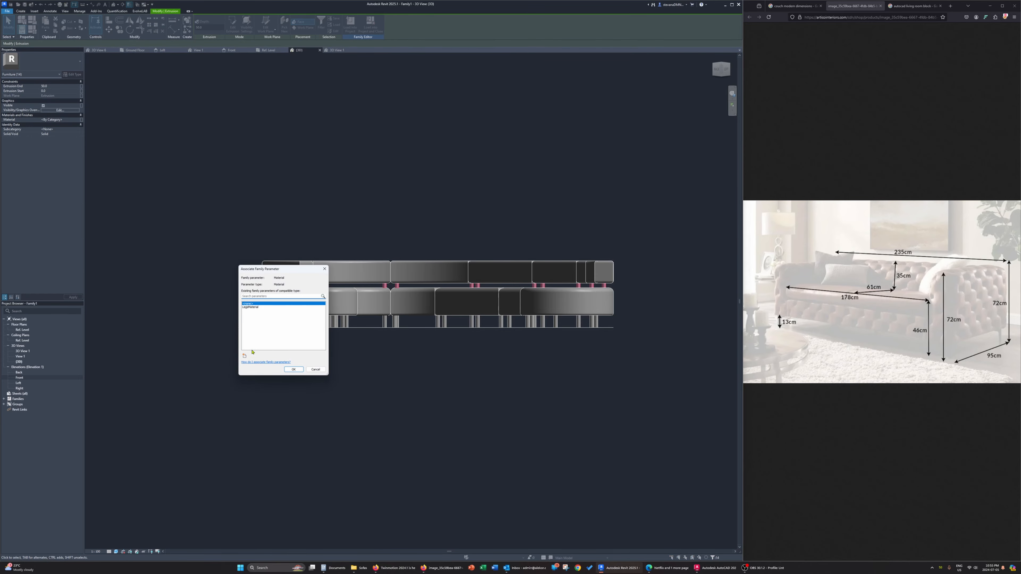
pyautogui.click(245, 356)
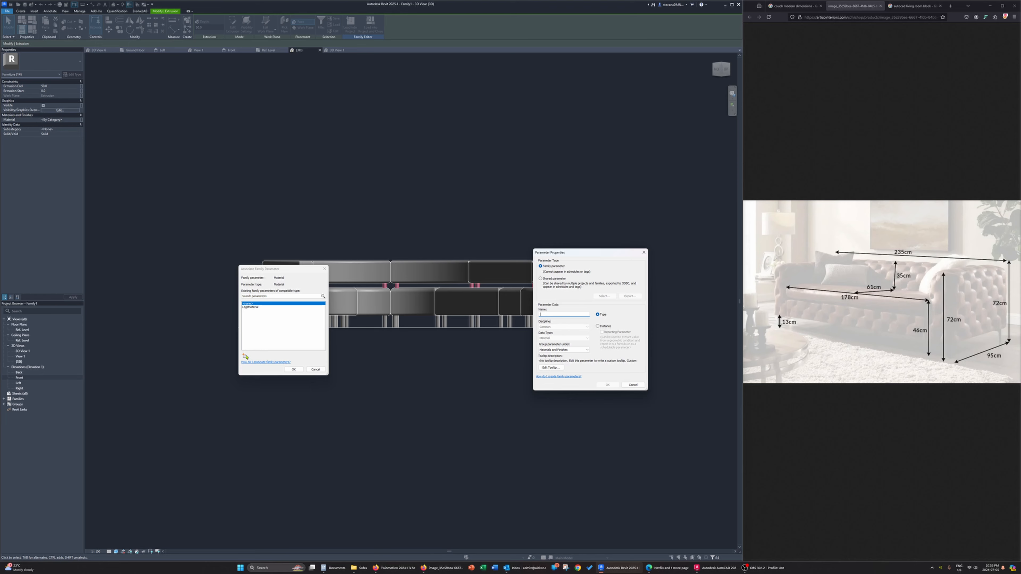
pyautogui.write('BackrestLegsMaterial')
pyautogui.click(607, 385)
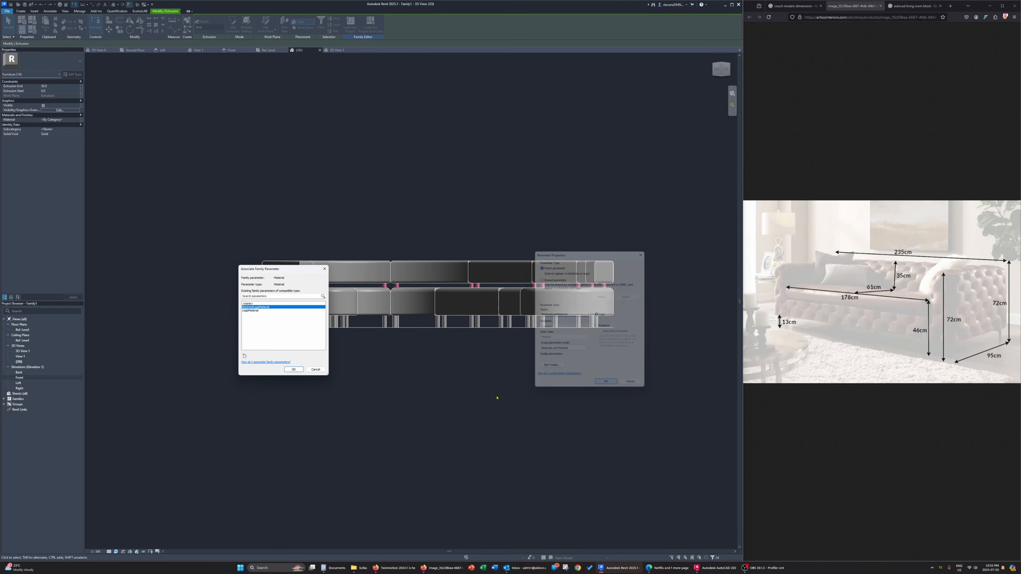
pyautogui.click(293, 369)
# Associate the material of all backrests with a new family type parameter named BackrestMaterial
pyautogui.moveTo(625, 249); pyautogui.dragTo(226, 283)
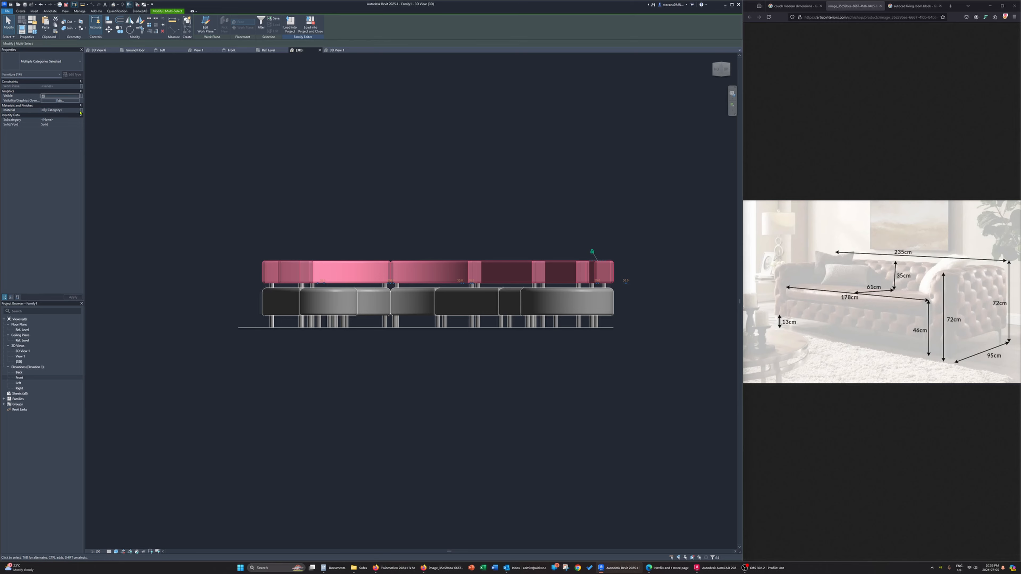
pyautogui.click(81, 110)
pyautogui.click(244, 356)
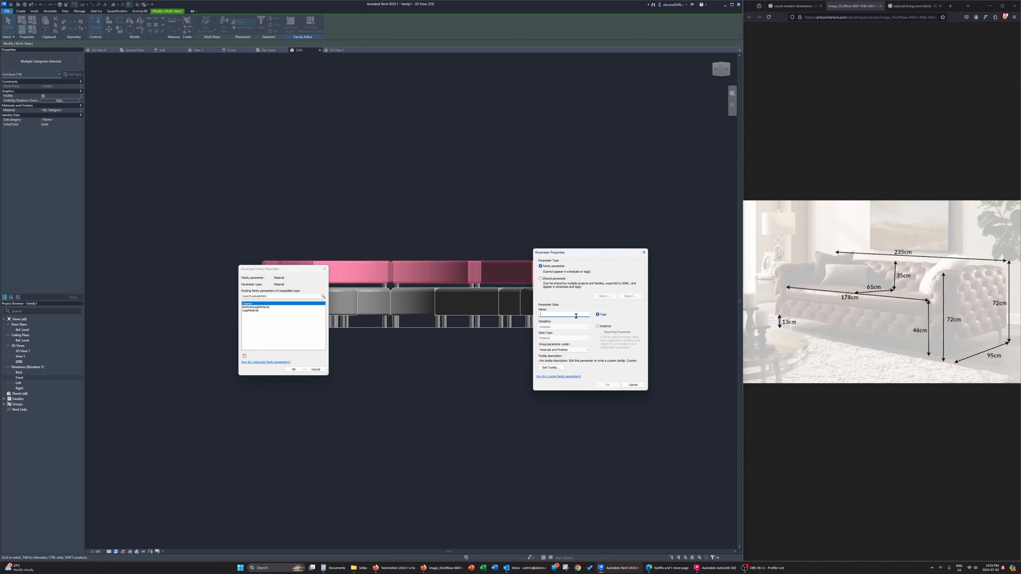
pyautogui.write('BackrestMaterial')
pyautogui.click(607, 385)
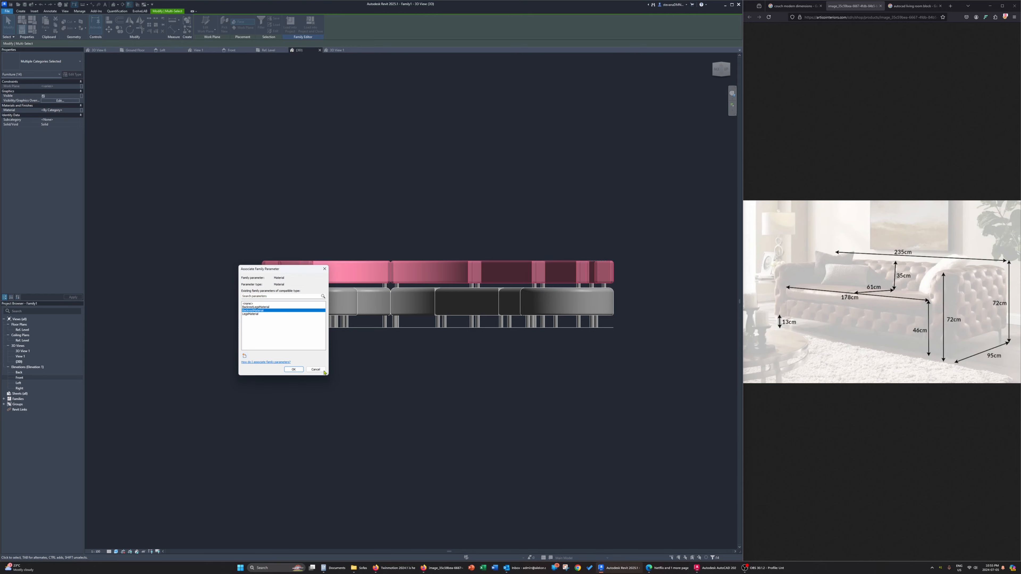
pyautogui.click(293, 369)
pyautogui.press('Escape')
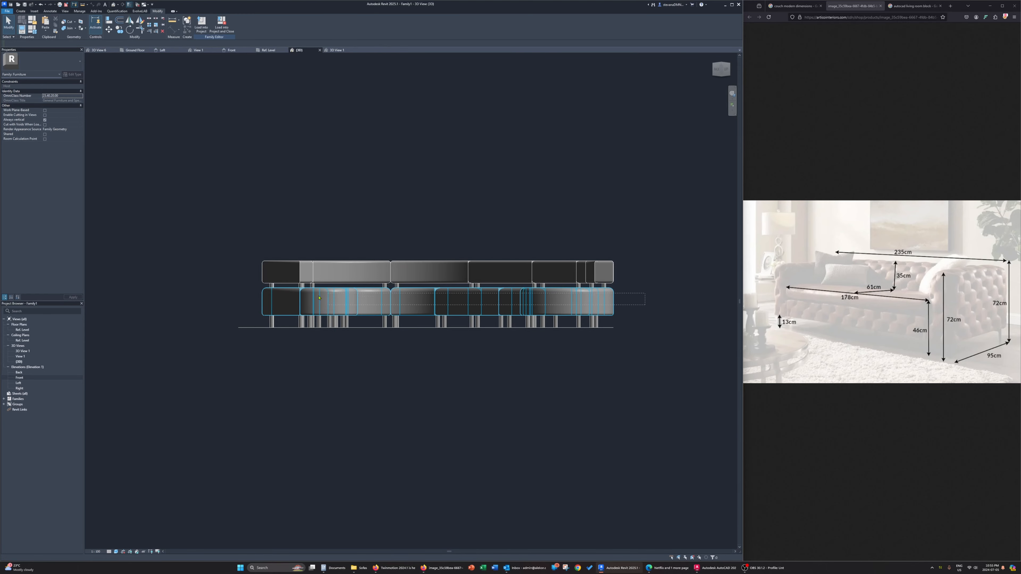
# Associate the material of all seat cushions with a new family type parameter named CushionMaterial
pyautogui.moveTo(245, 299); pyautogui.dragTo(244, 300)
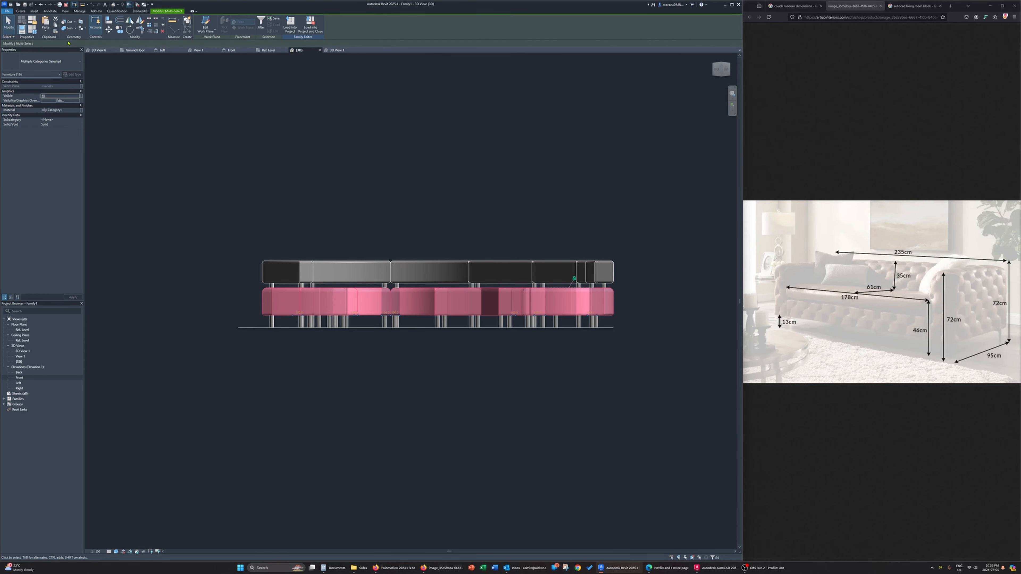
pyautogui.click(81, 110)
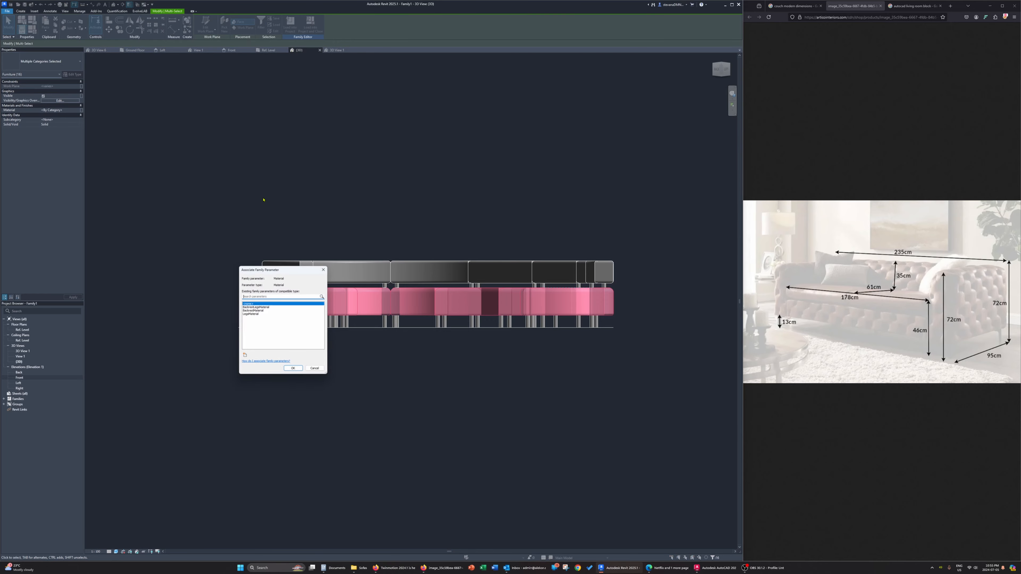
pyautogui.click(245, 356)
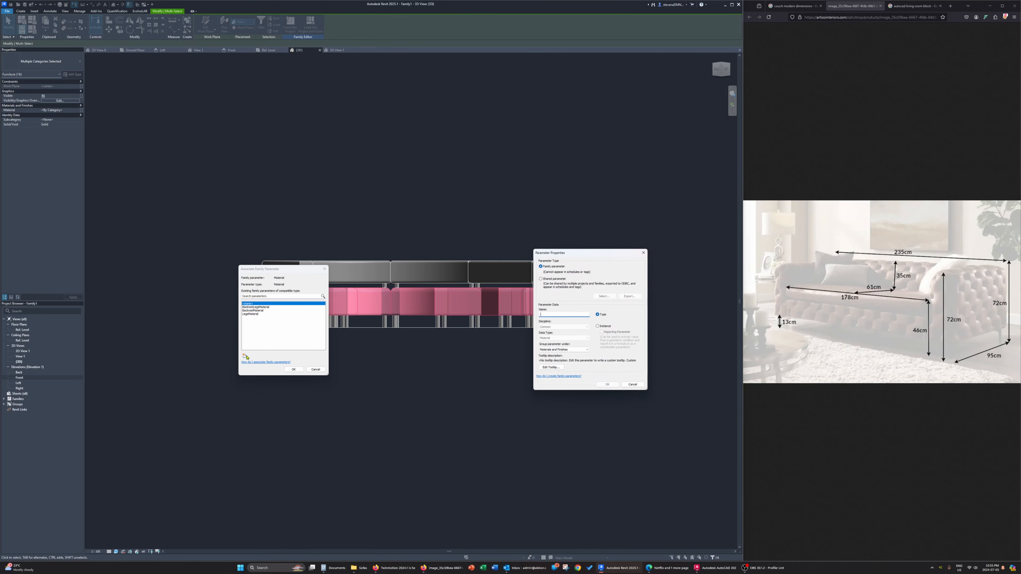
pyautogui.write('CushionMaterial')
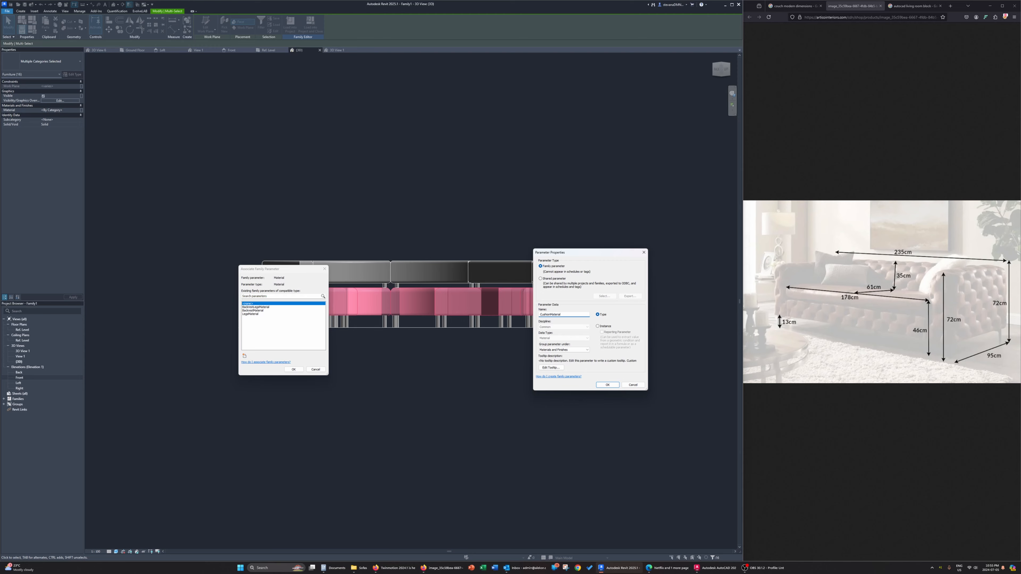
pyautogui.click(607, 385)
pyautogui.click(293, 369)
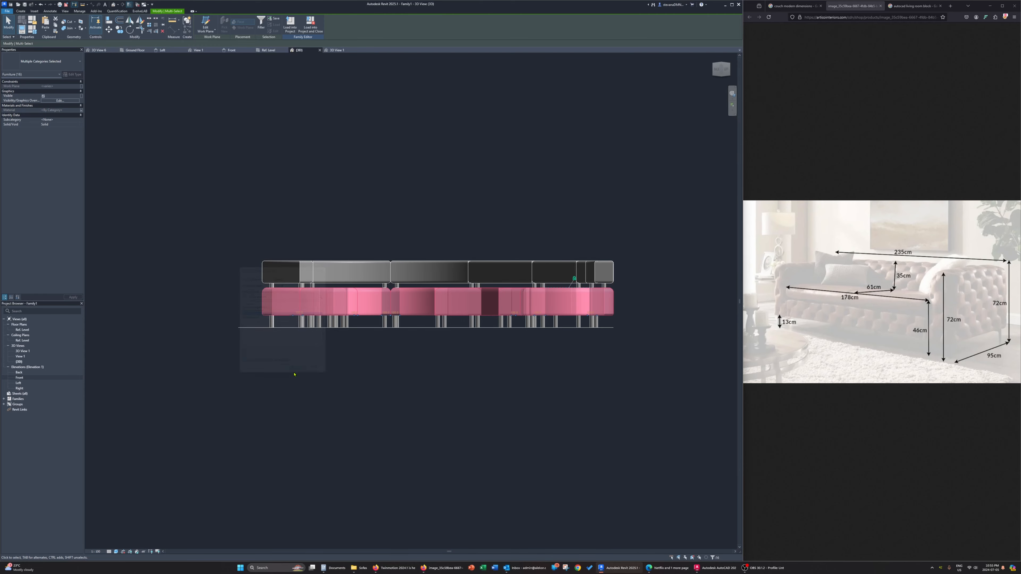
pyautogui.press('Escape')
# Look over the couch in 3D and open the Ref. Level floor plan around the oval coffee table outline
pyautogui.keyDown('shift'); pyautogui.moveTo(415, 328); pyautogui.dragTo(417, 395, button='middle'); pyautogui.keyUp('shift')
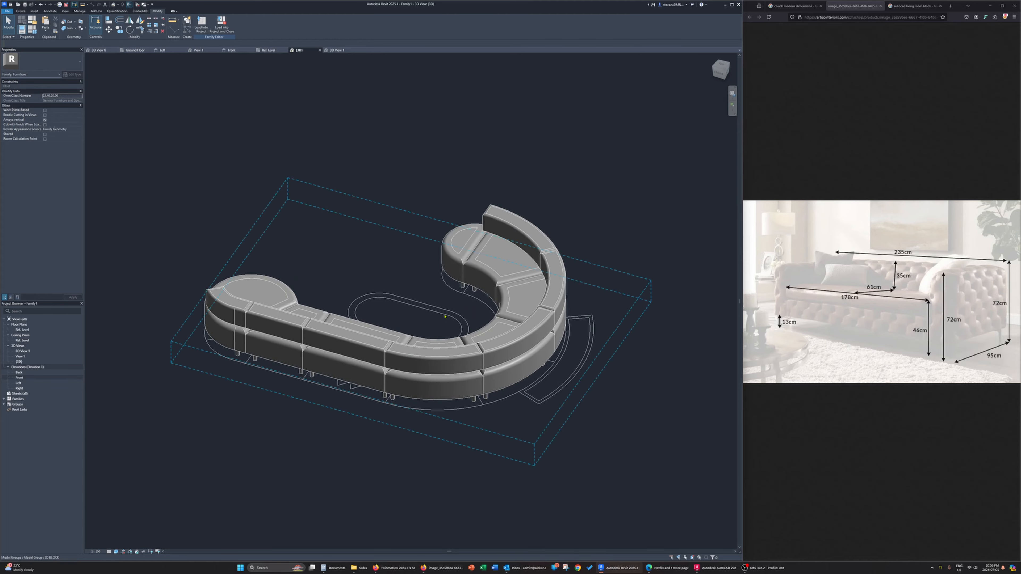
pyautogui.keyDown('shift'); pyautogui.moveTo(446, 317); pyautogui.dragTo(502, 241, button='middle'); pyautogui.keyUp('shift')
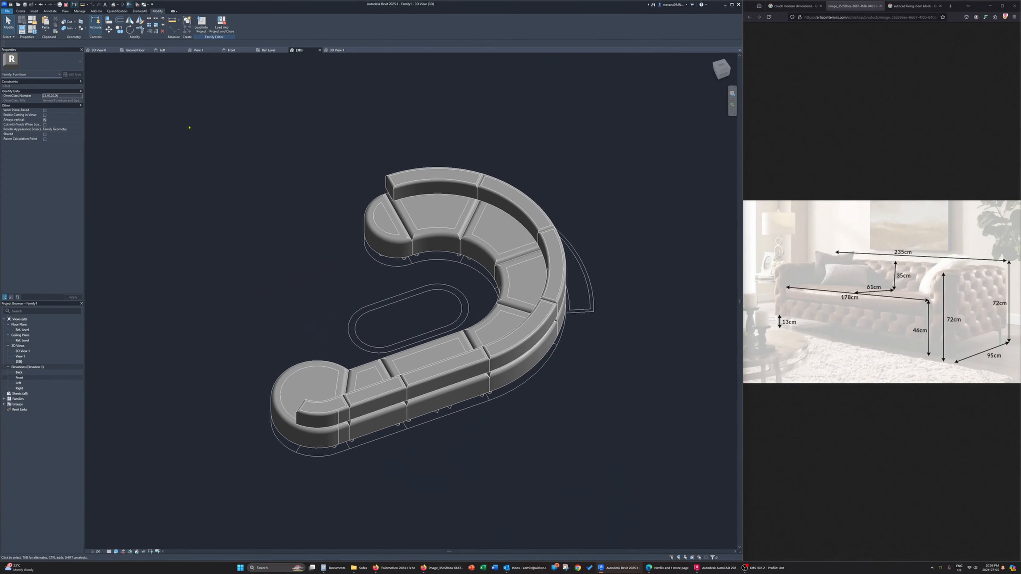
pyautogui.click(266, 51)
pyautogui.moveTo(298, 367); pyautogui.dragTo(433, 309, button='middle')
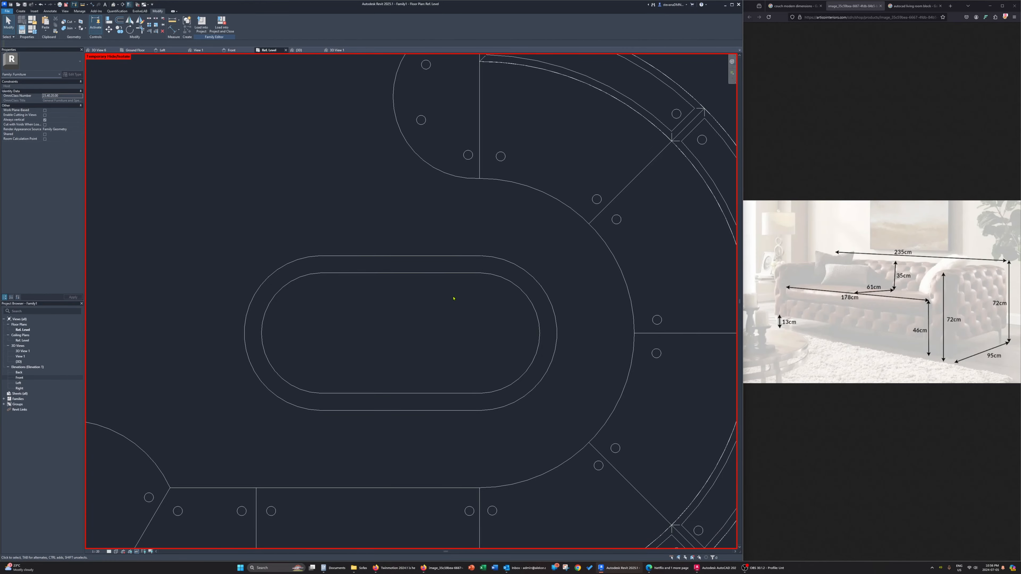
pyautogui.scroll(-2, 453, 298)
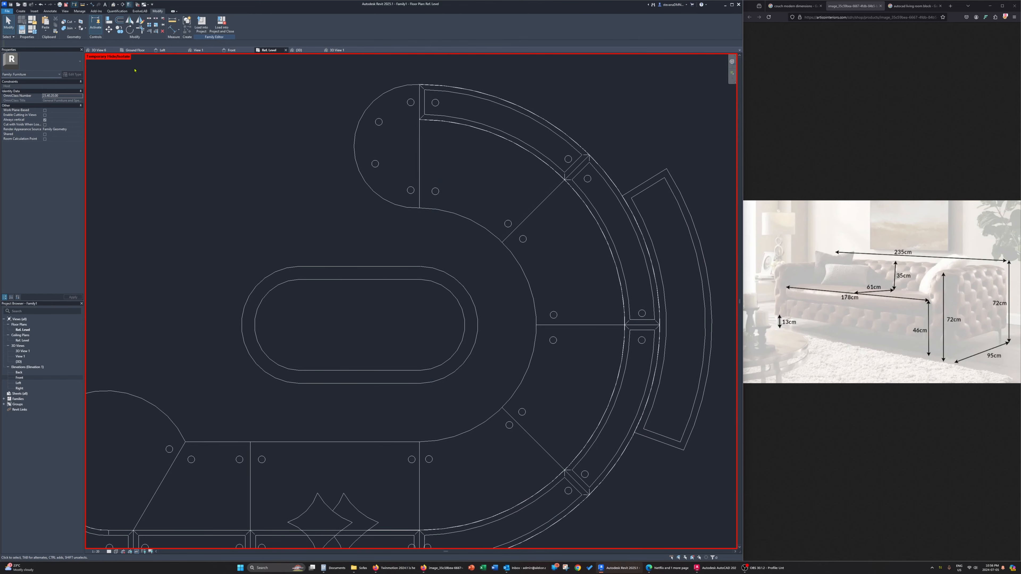
pyautogui.click(21, 11)
pyautogui.click(46, 23)
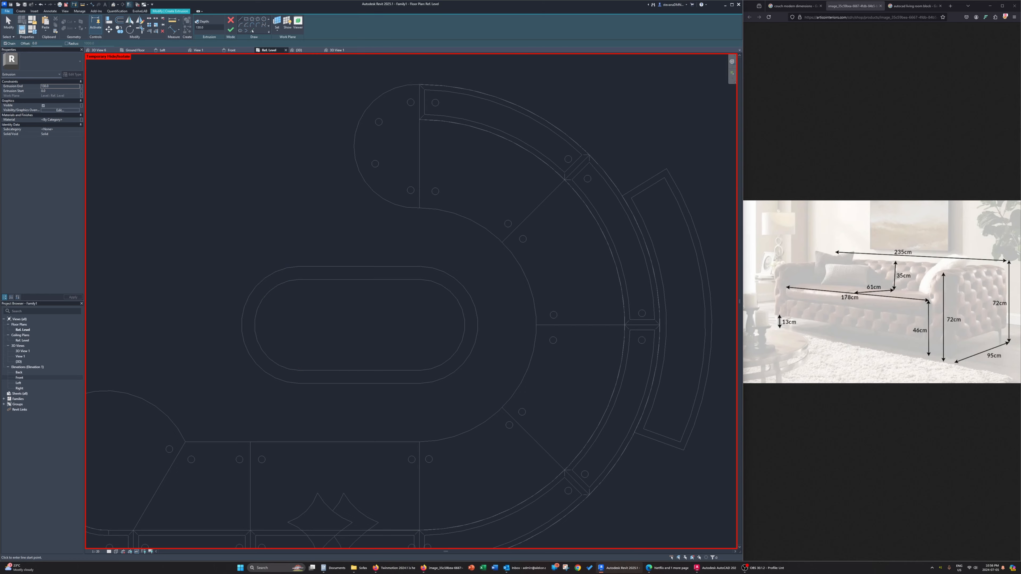
pyautogui.press('Escape')
pyautogui.click(199, 19)
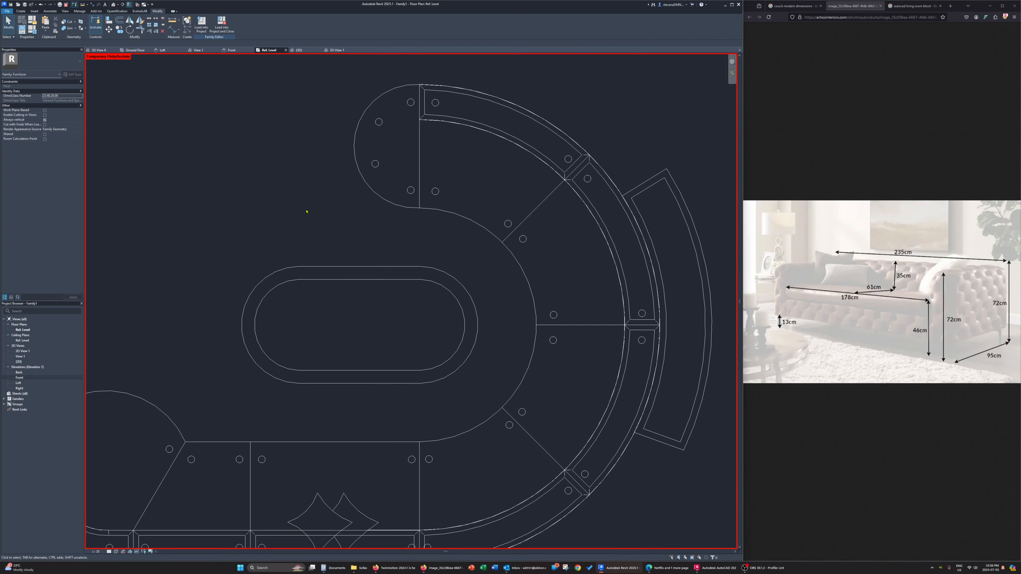
# Try to create a swept blend with its path along the coffee table's outer oval outline
pyautogui.click(22, 11)
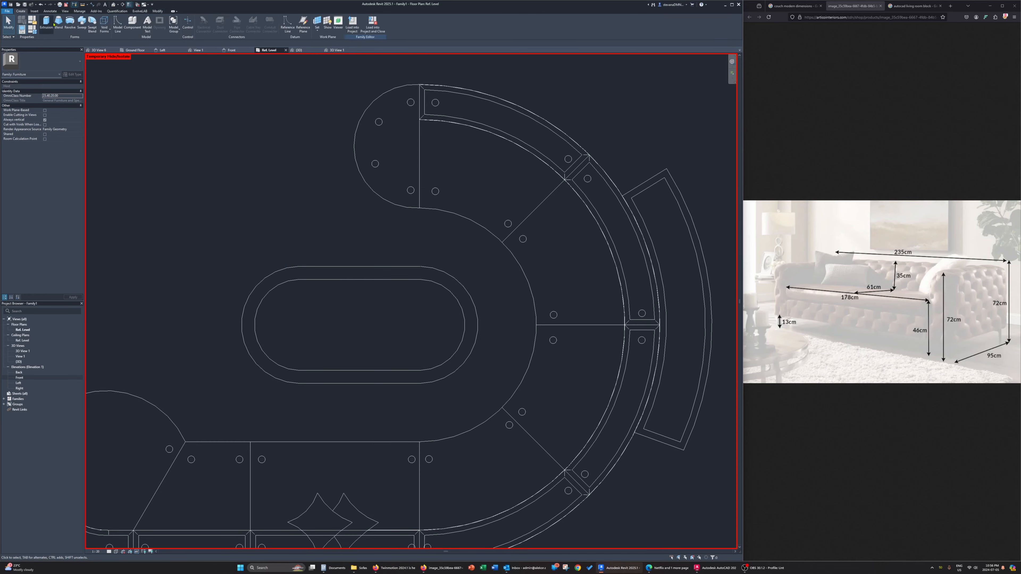
pyautogui.click(95, 31)
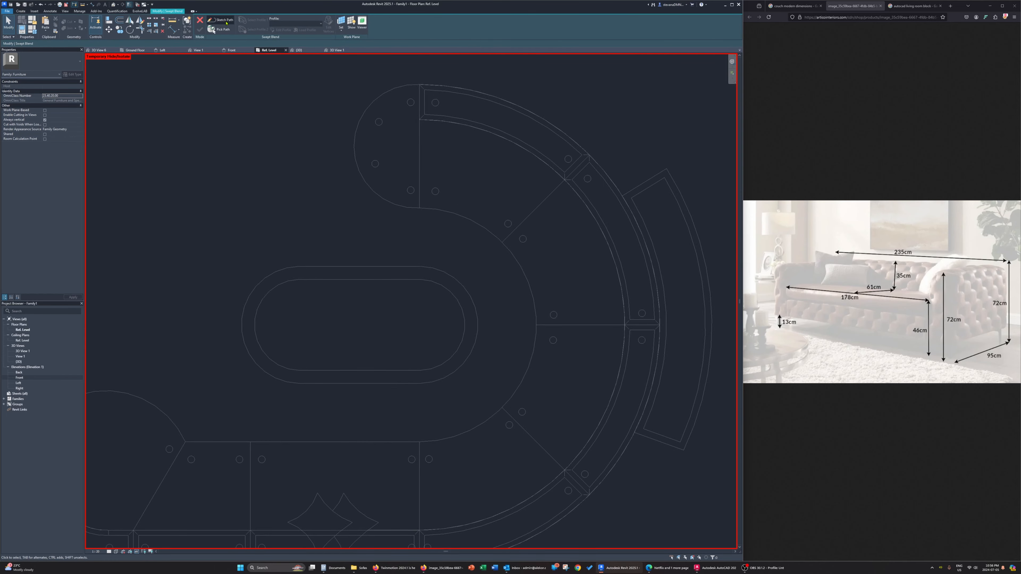
pyautogui.click(220, 19)
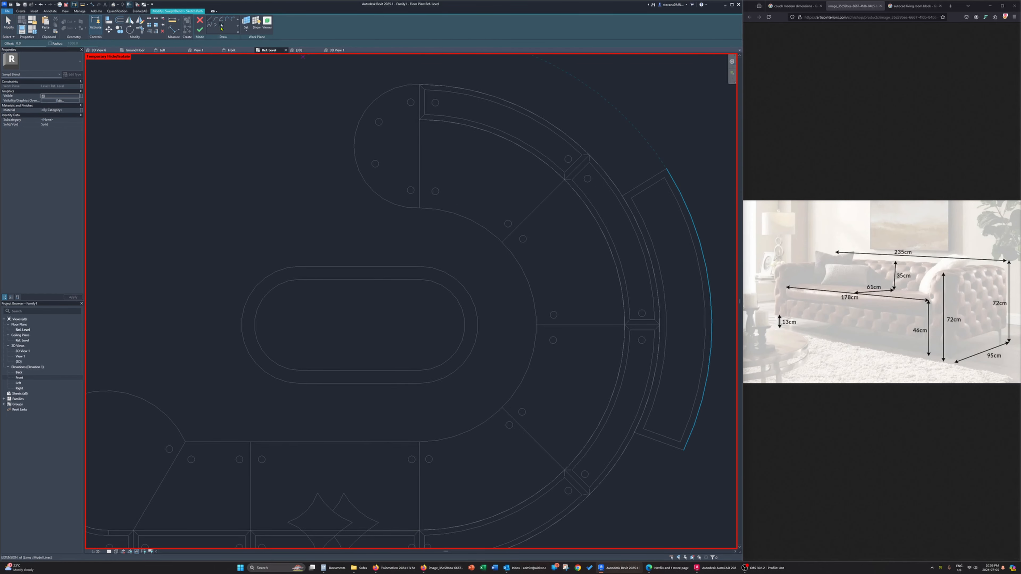
pyautogui.click(220, 27)
pyautogui.press('Tab')
pyautogui.click(351, 269)
pyautogui.click(200, 30)
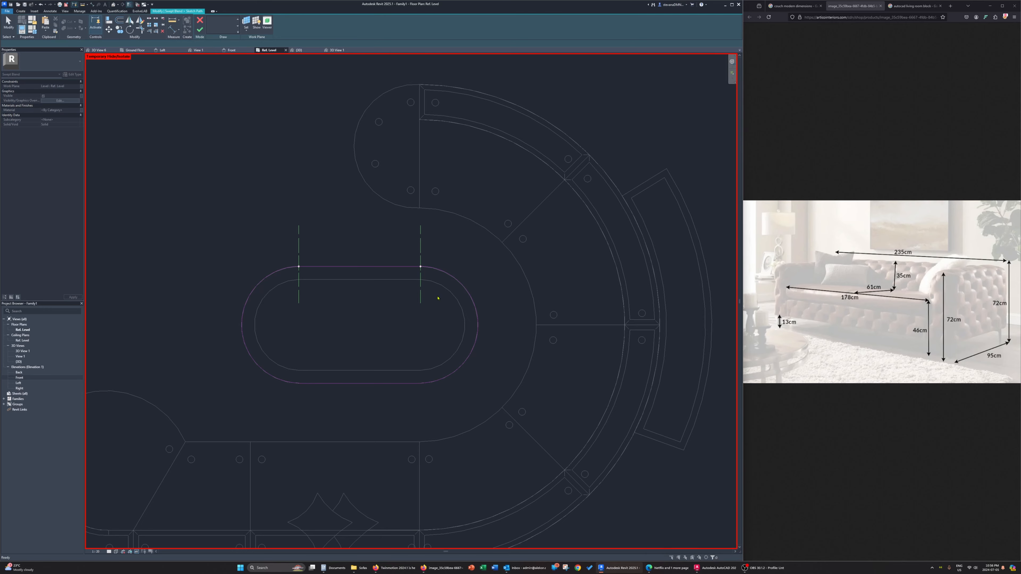
pyautogui.click(426, 267)
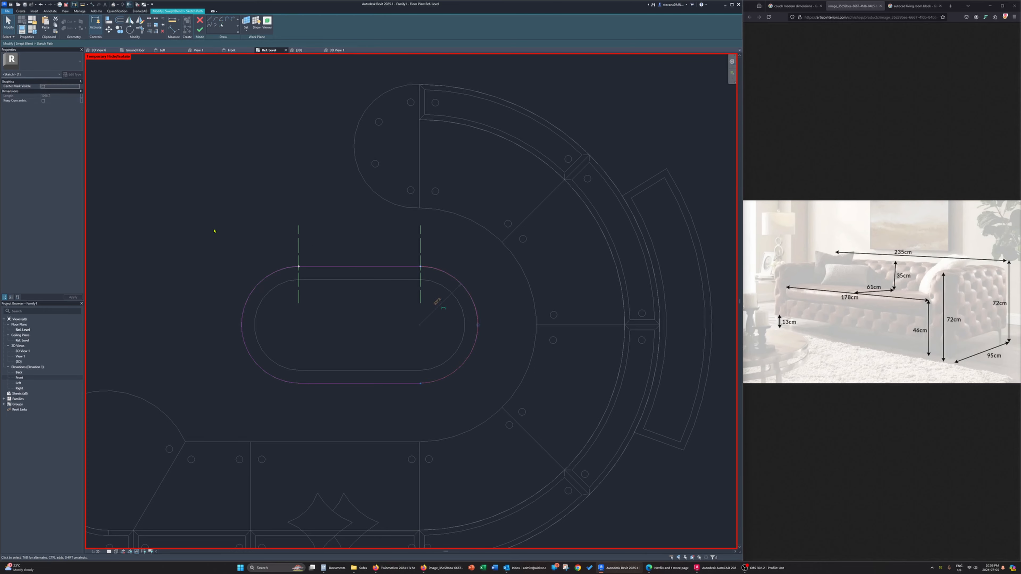
pyautogui.moveTo(214, 231); pyautogui.dragTo(562, 429)
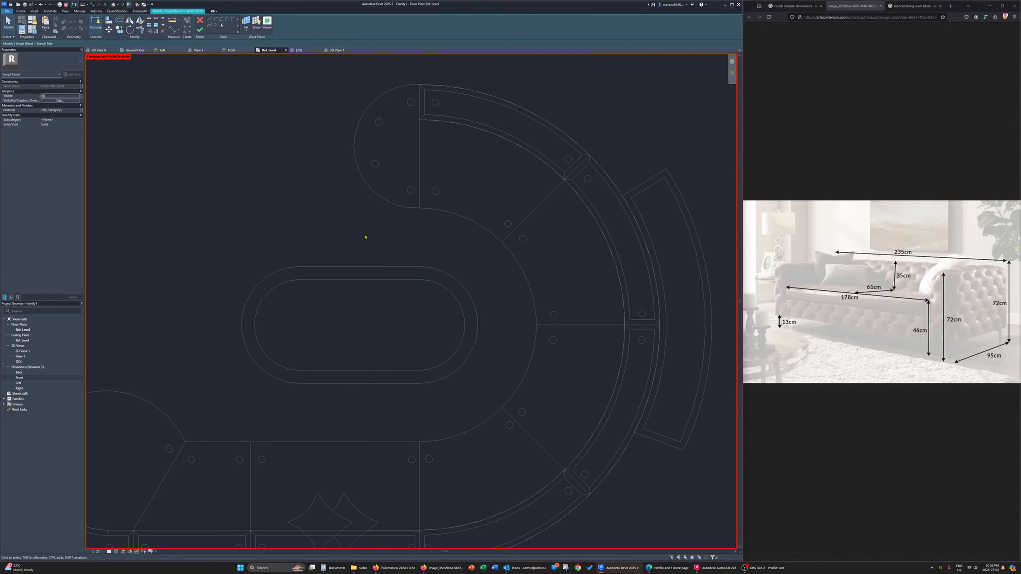
pyautogui.click(199, 21)
pyautogui.click(524, 286)
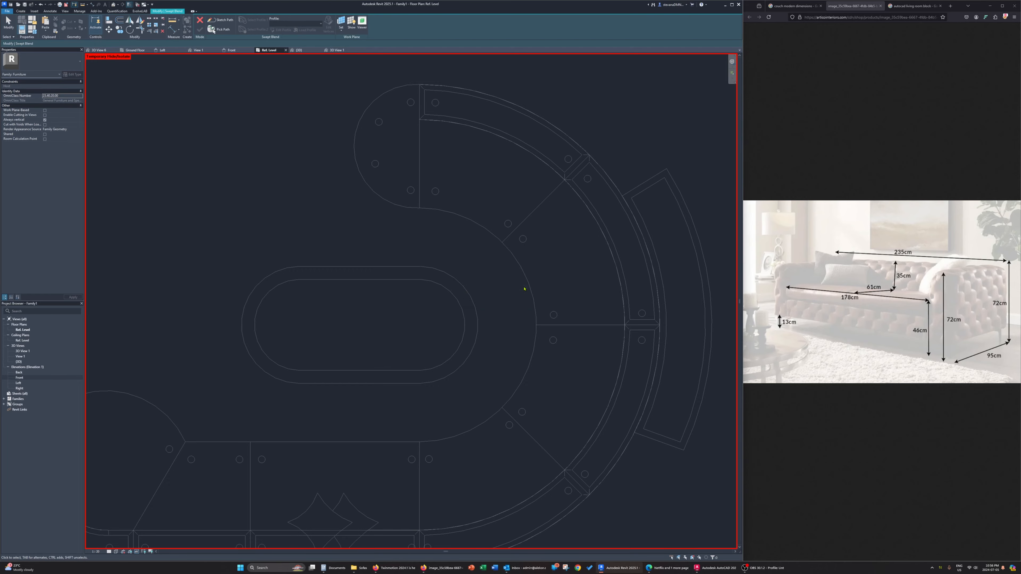
pyautogui.click(199, 20)
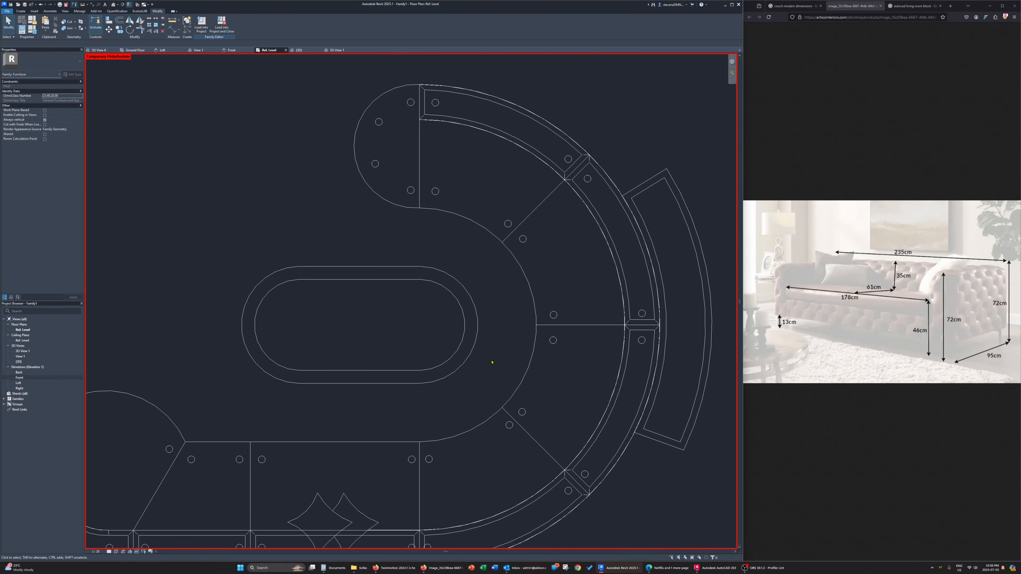
# Start a sweep with its path picked along the coffee table's complete outer oval outline, and view it in the 3D view
pyautogui.click(21, 12)
pyautogui.click(81, 25)
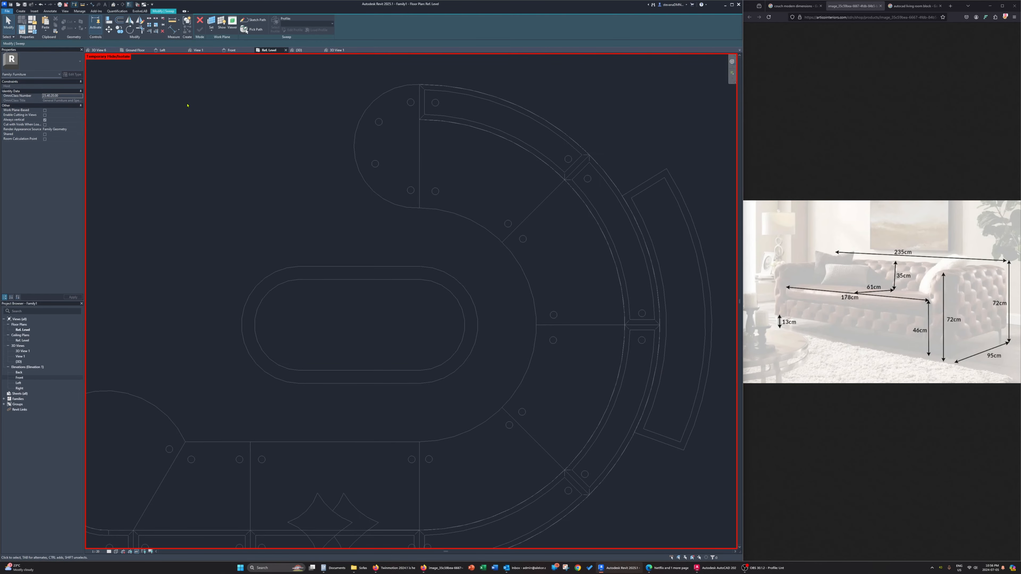
pyautogui.click(254, 21)
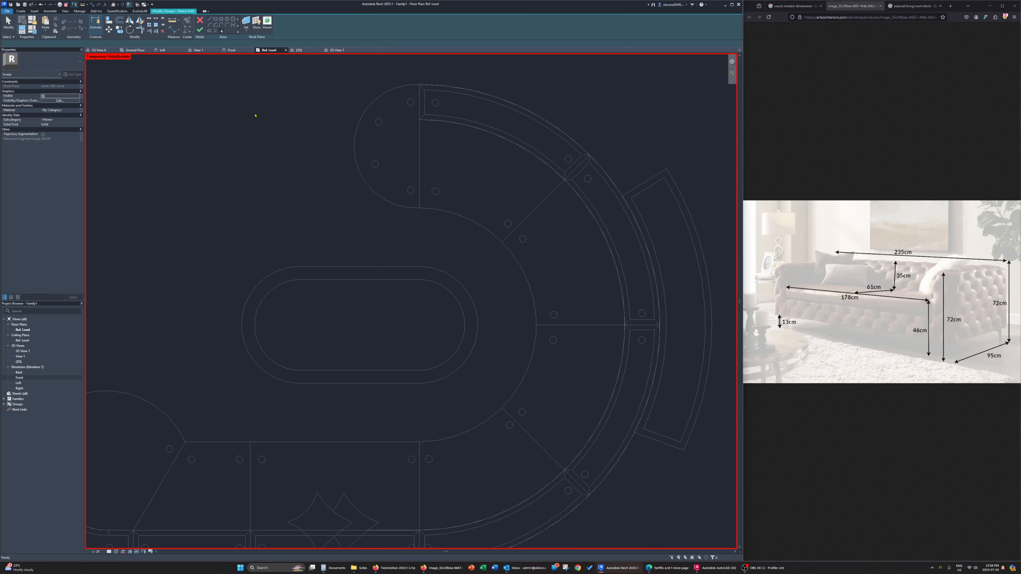
pyautogui.press('Tab')
pyautogui.click(358, 267)
pyautogui.click(200, 29)
pyautogui.click(298, 50)
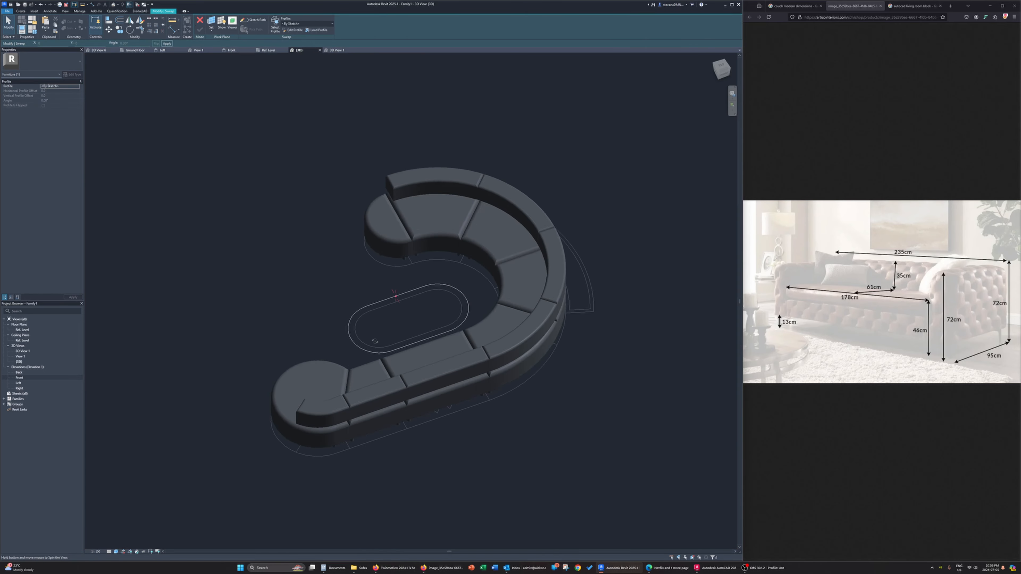
pyautogui.keyDown('shift'); pyautogui.moveTo(374, 341); pyautogui.dragTo(512, 197, button='middle'); pyautogui.keyUp('shift')
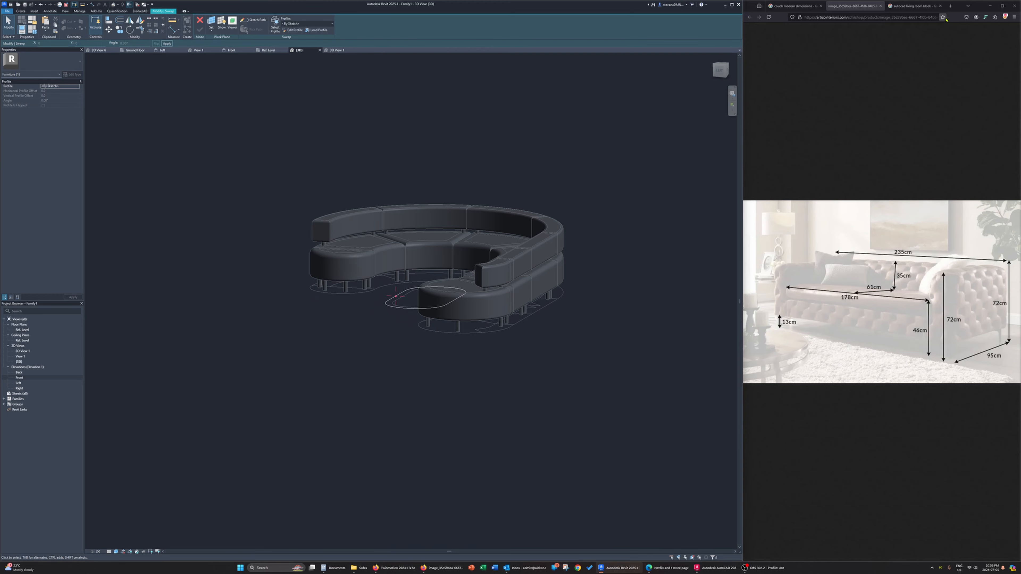
# Search the web in a new browser tab for coffee table dimensions and open the Wayfair Canada coffee table size image
pyautogui.click(950, 6)
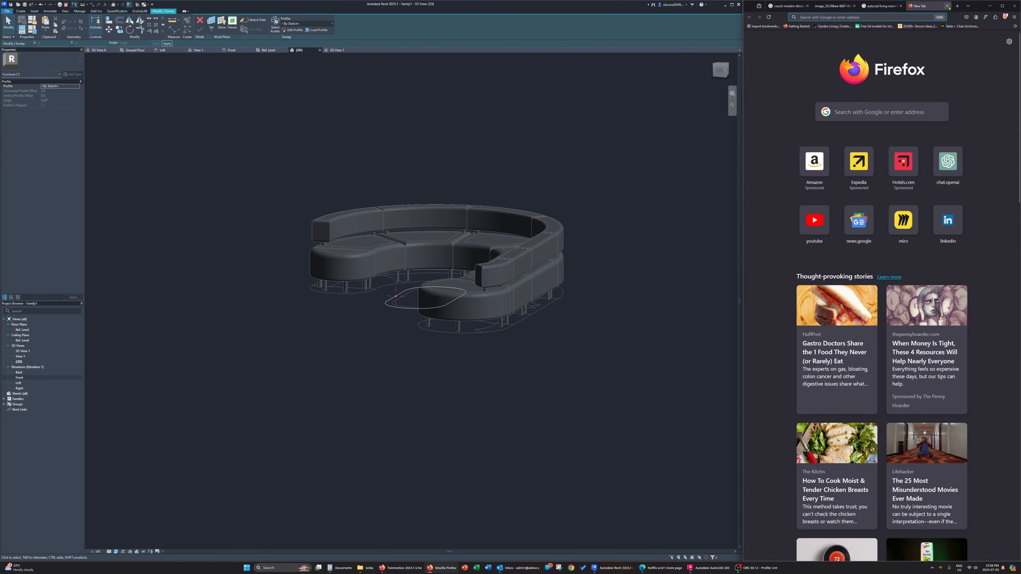
pyautogui.write('coffe')
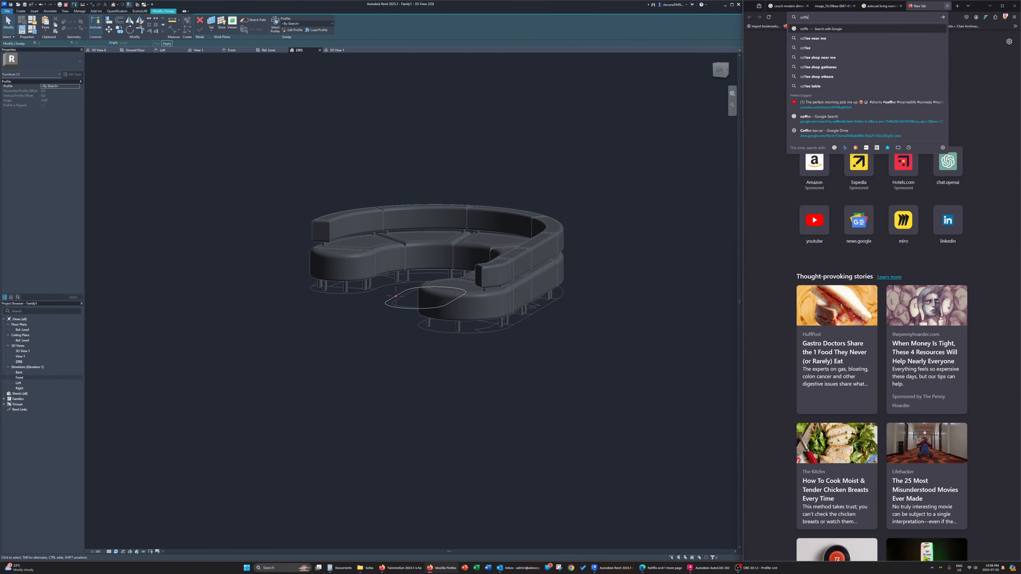
pyautogui.write('e table dimensions')
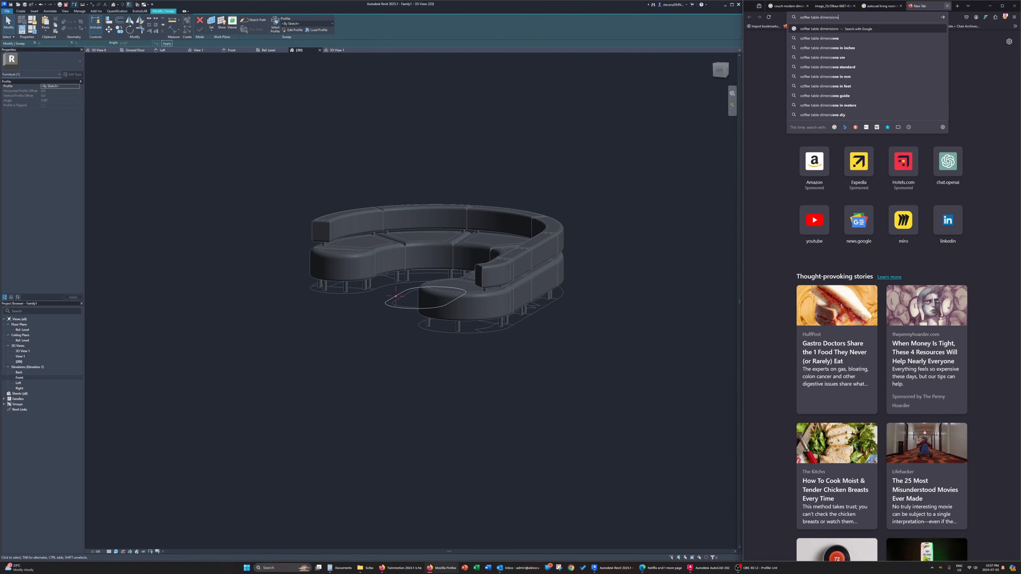
pyautogui.press('Return')
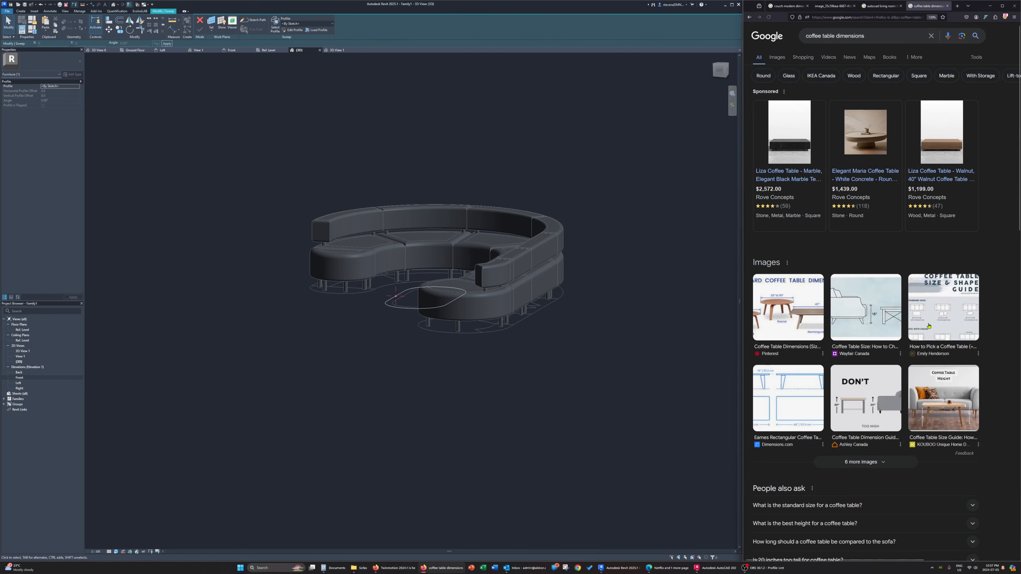
pyautogui.click(874, 321)
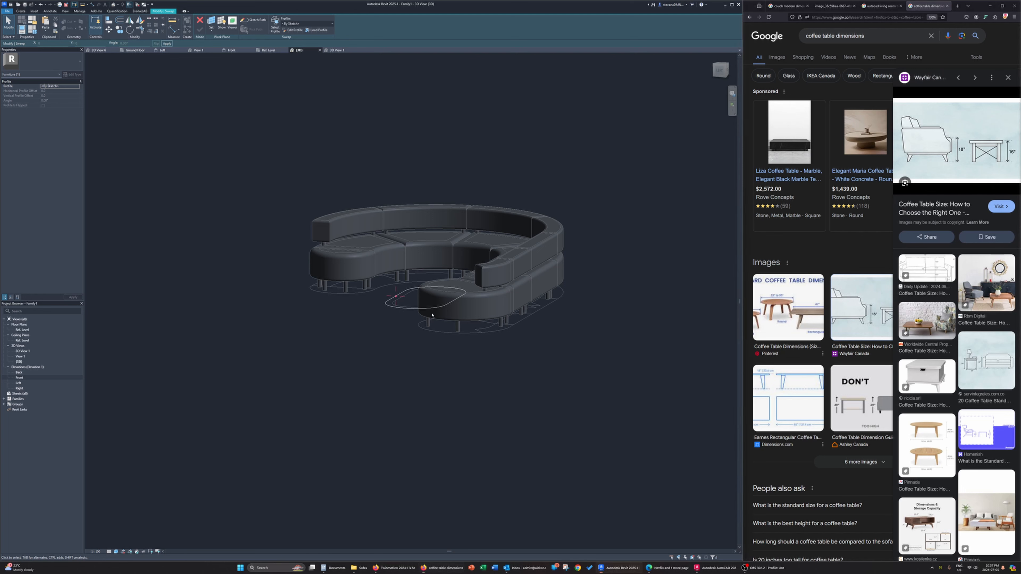
# Open the coffee table sweep's profile for editing and orient the 3D view to the Profile plane reference plane
pyautogui.keyDown('shift'); pyautogui.moveTo(436, 324); pyautogui.dragTo(468, 308, button='middle'); pyautogui.keyUp('shift')
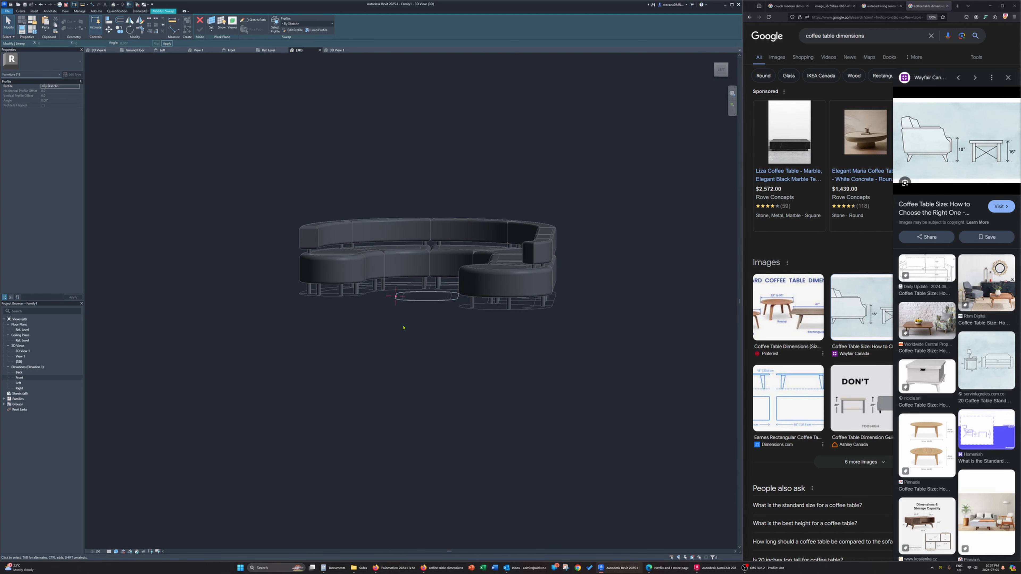
pyautogui.click(732, 76)
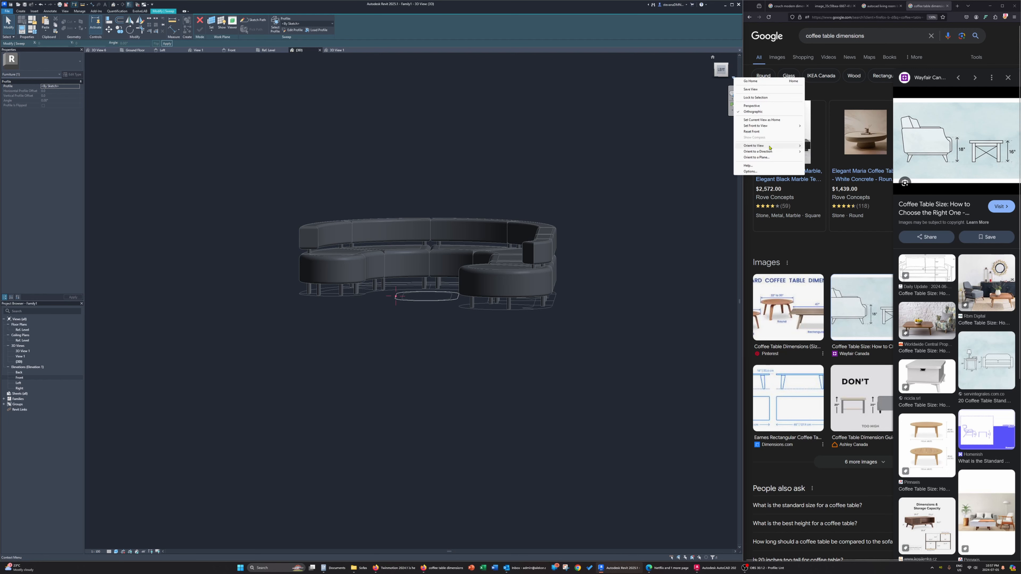
pyautogui.click(750, 157)
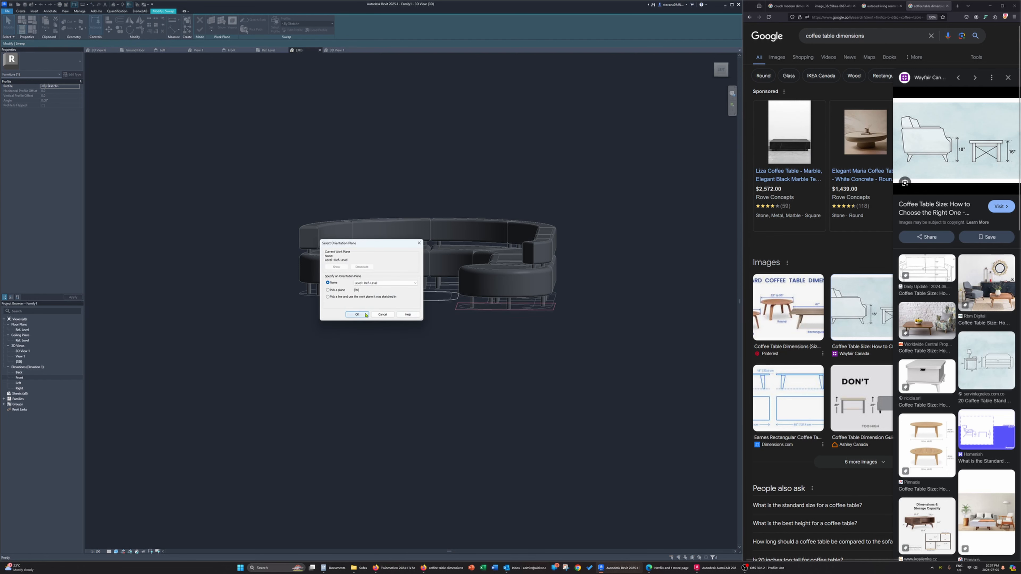
pyautogui.click(357, 313)
pyautogui.click(293, 30)
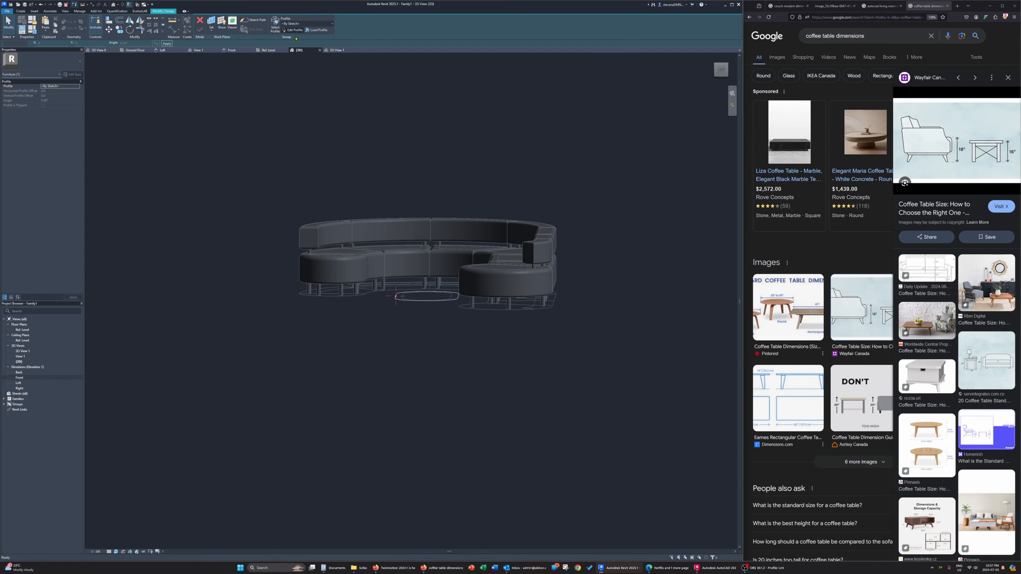
pyautogui.click(733, 79)
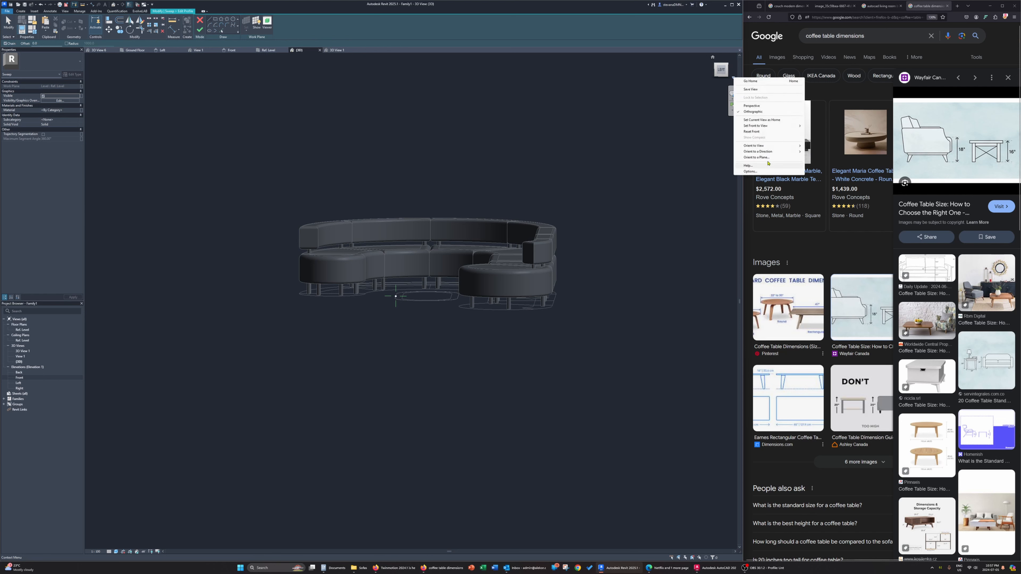
pyautogui.click(750, 157)
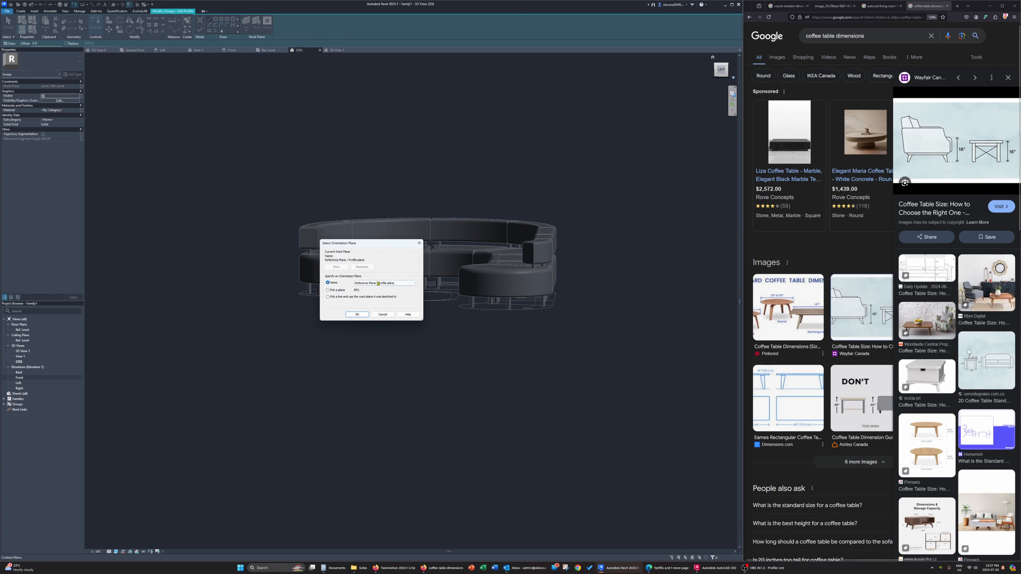
pyautogui.click(353, 314)
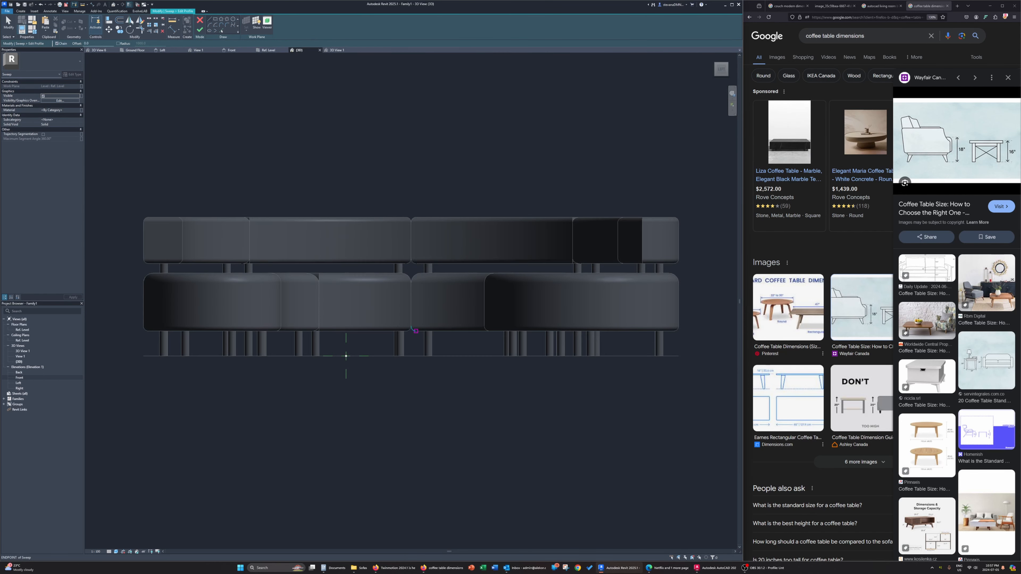
# Draw a 13 in tall vertical guide line up from the floor, with a horizontal line across its top, in the profile sketch
pyautogui.click(346, 356)
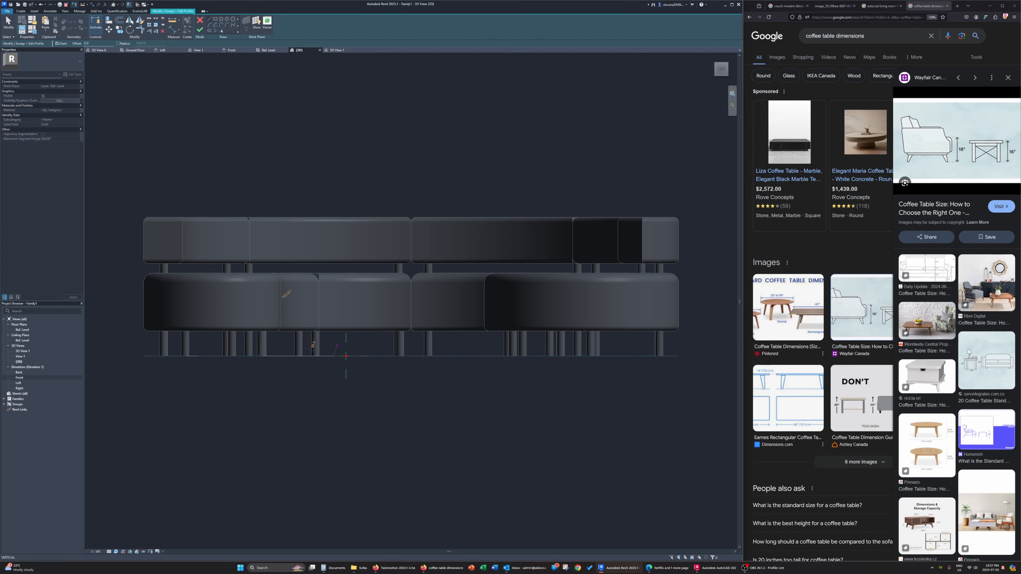
pyautogui.write('13in')
pyautogui.press('Return')
pyautogui.scroll(3, 355, 299)
pyautogui.press('Escape')
pyautogui.press('Escape')
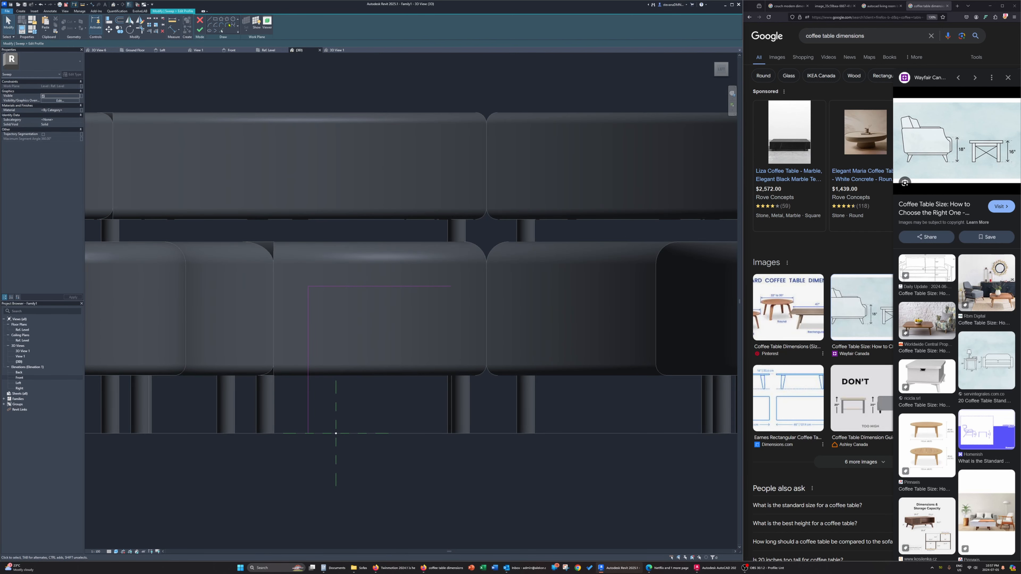
# Draw a small closed upright rectangle hanging down from the horizontal guide line at the profile plane's vertical axis
pyautogui.click(210, 19)
pyautogui.scroll(2, 316, 292)
pyautogui.click(334, 279)
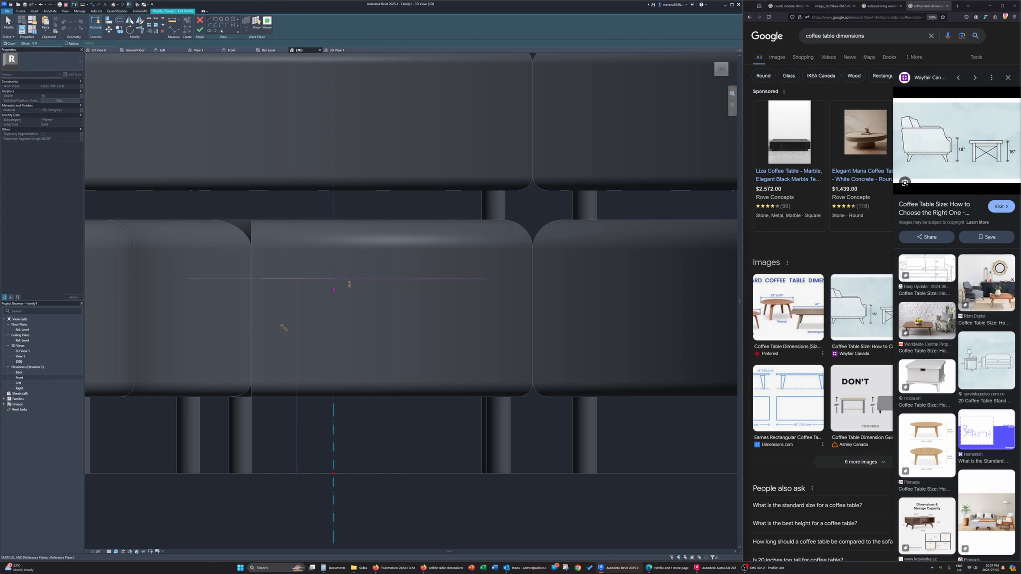
pyautogui.write('2')
pyautogui.write('5.0')
pyautogui.press('Return')
pyautogui.press('Escape')
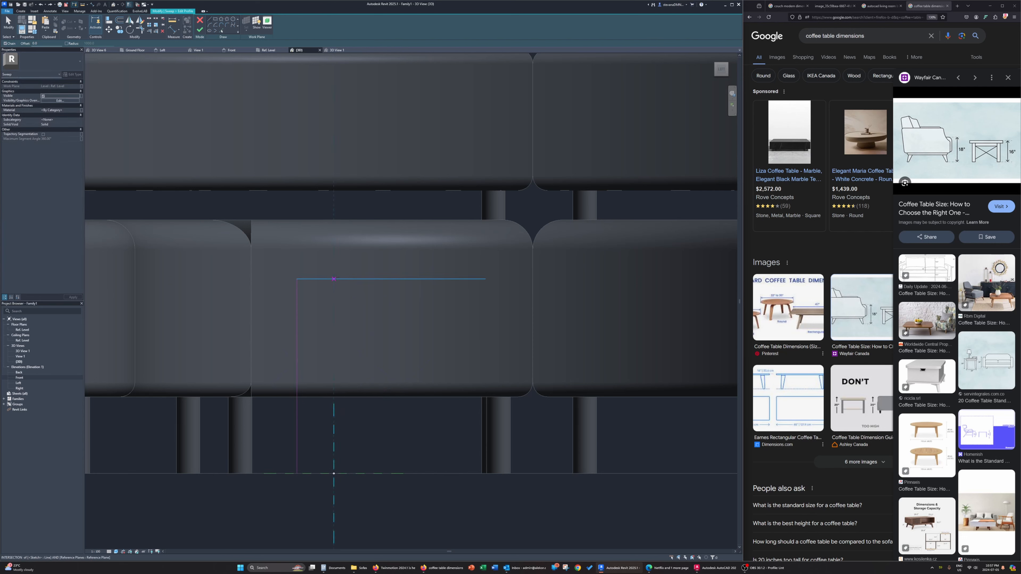
pyautogui.click(334, 278)
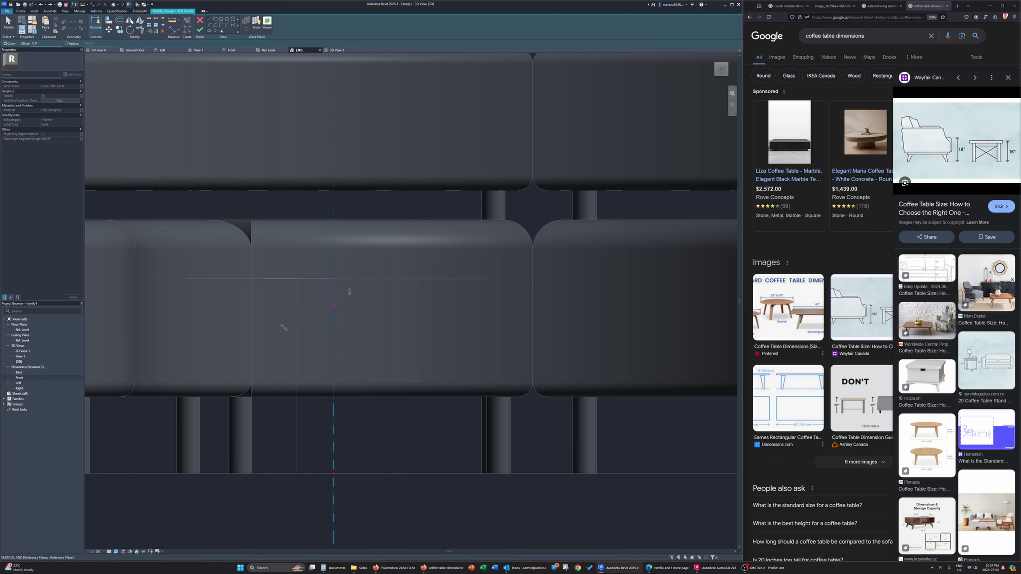
pyautogui.click(334, 308)
pyautogui.click(350, 308)
pyautogui.click(351, 278)
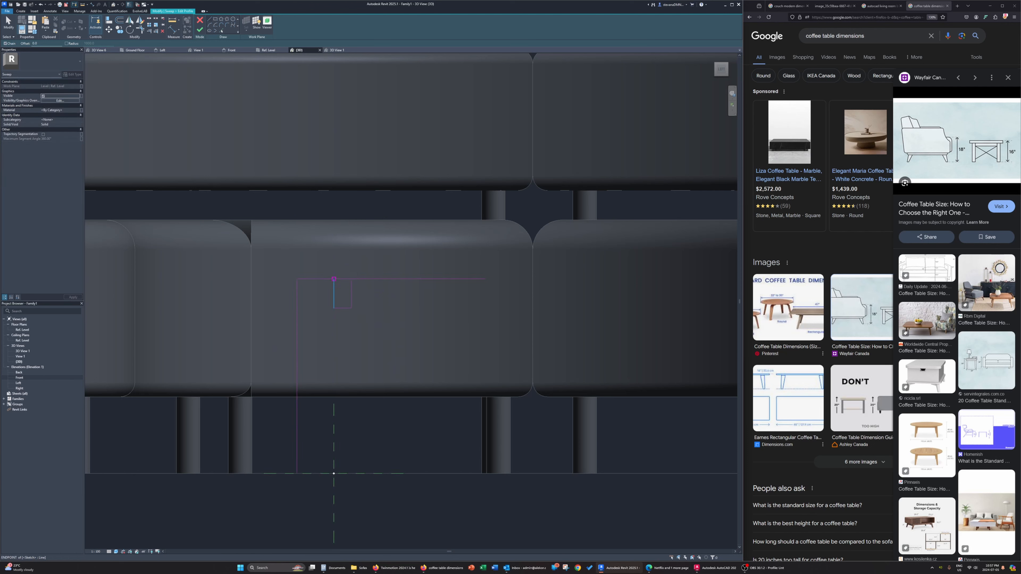
# Delete the vertical and horizontal guide lines, leaving only the closed rectangle in the profile sketch
pyautogui.press('Escape')
pyautogui.press('Escape')
pyautogui.click(298, 345)
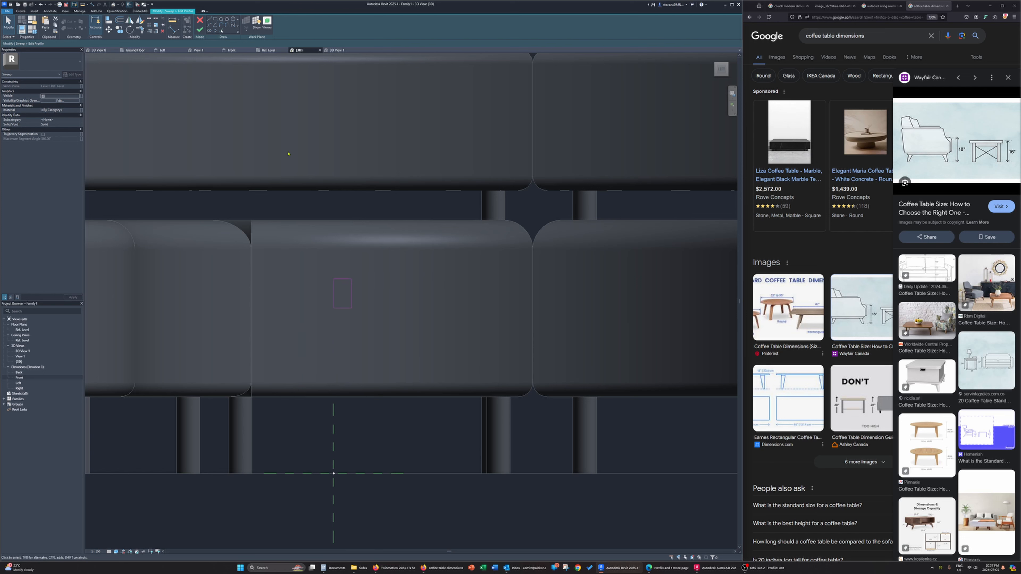
# Try to round the rectangle's upper outer corner with a fillet arc between its top and outer edges, and undo it
pyautogui.click(220, 30)
pyautogui.scroll(2, 308, 268)
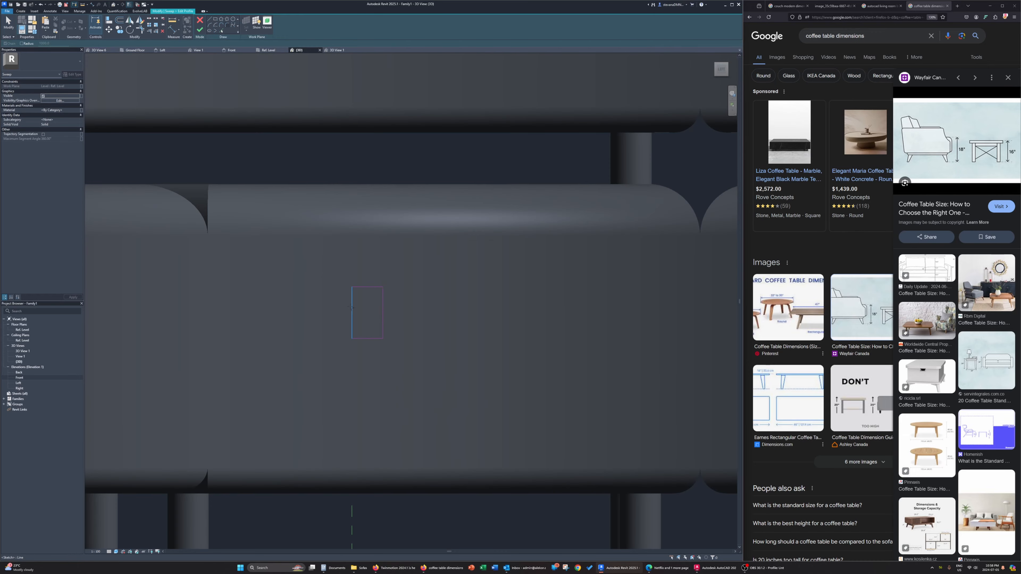
pyautogui.click(363, 288)
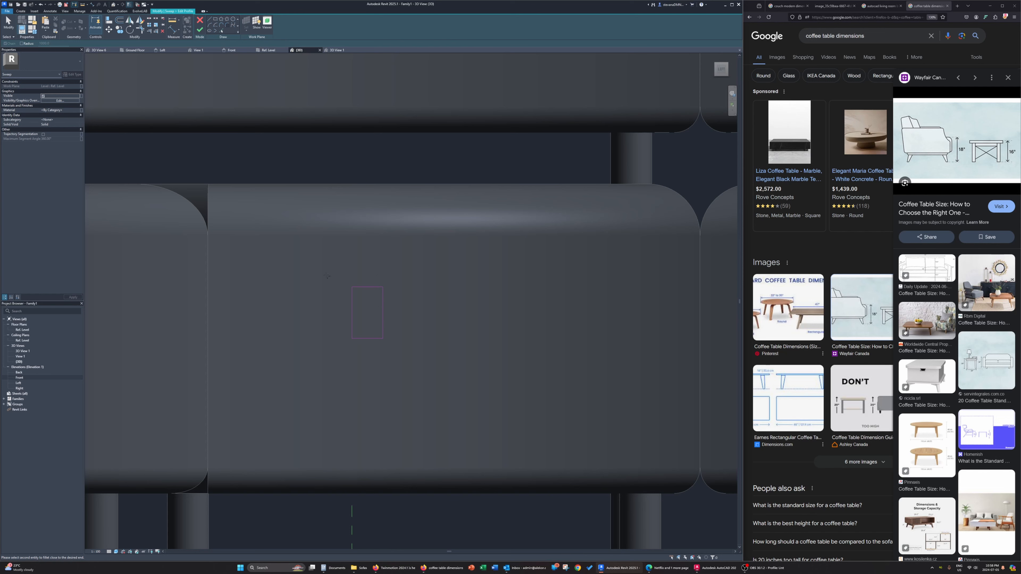
pyautogui.click(353, 298)
pyautogui.click(372, 296)
pyautogui.click(365, 301)
pyautogui.press('Escape')
pyautogui.press('Escape')
pyautogui.hotkey('ctrl', 'z')
# Cut the profile's upper outer corner with a diagonal chamfer line joining the top edge and the outer edge
pyautogui.click(352, 303)
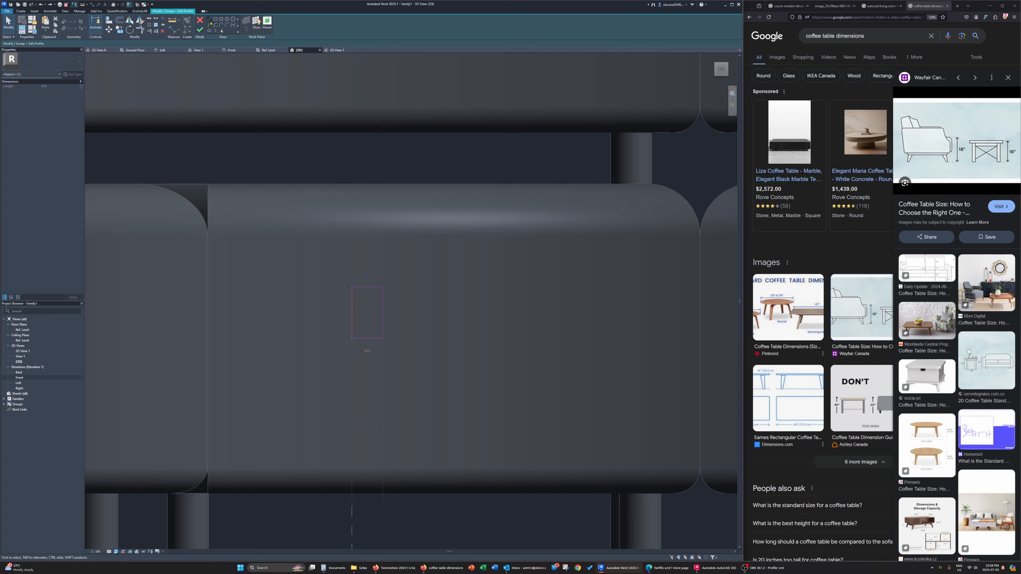
pyautogui.press('l')
pyautogui.press('i')
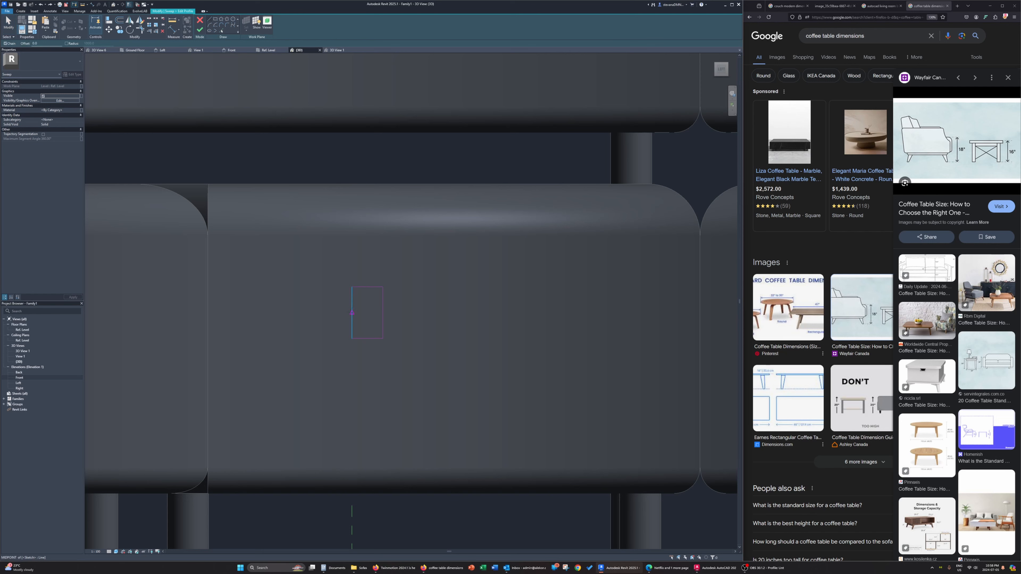
pyautogui.press('Escape')
pyautogui.press('Escape')
pyautogui.click(353, 292)
pyautogui.scroll(3, 354, 297)
pyautogui.click(345, 338)
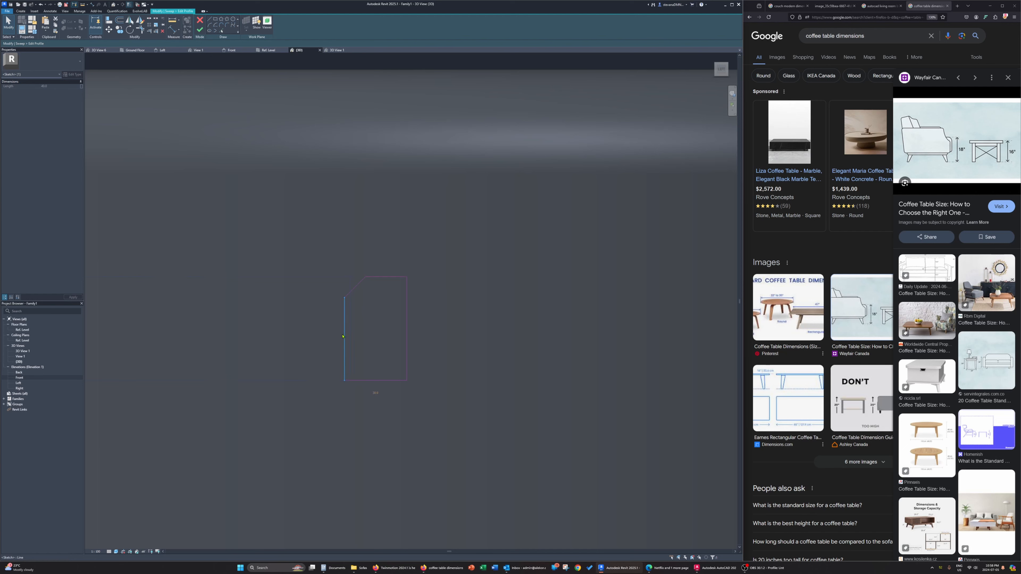
# Move the diagonal chamfer line farther into the profile to enlarge the chamfer
pyautogui.click(399, 320)
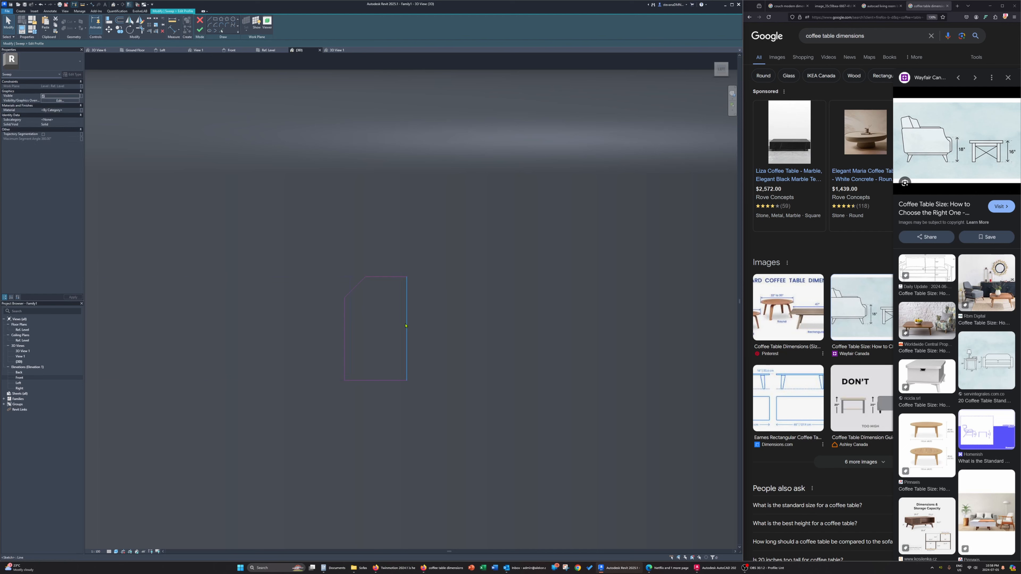
pyautogui.click(355, 287)
pyautogui.moveTo(355, 287)
pyautogui.mouseDown()
pyautogui.moveTo(367, 299)
pyautogui.moveTo(357, 292)
pyautogui.mouseUp()
pyautogui.click(461, 339)
pyautogui.scroll(-3, 460, 339)
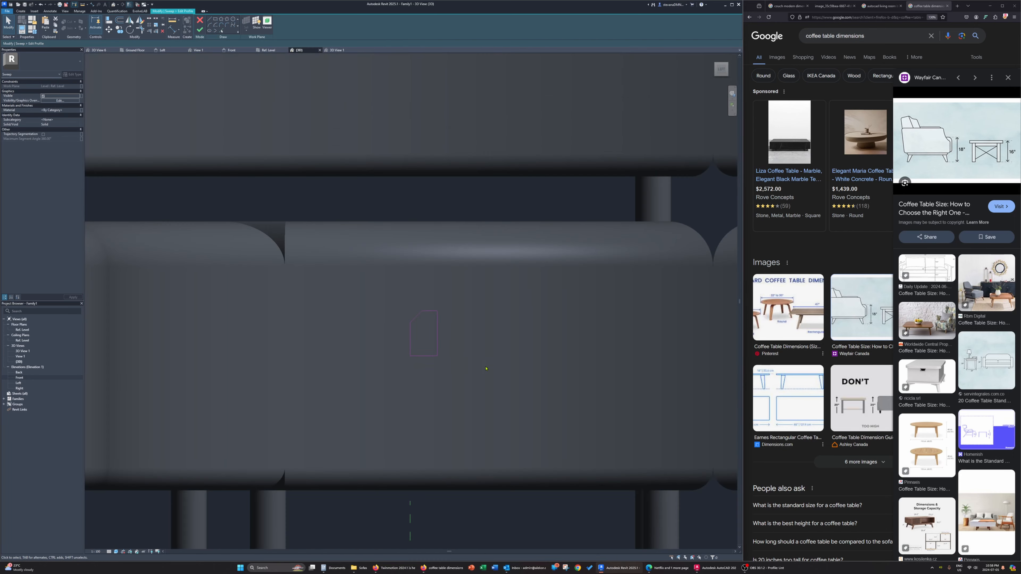
pyautogui.moveTo(484, 367); pyautogui.dragTo(442, 366, button='middle')
pyautogui.click(376, 315)
pyautogui.scroll(2, 376, 314)
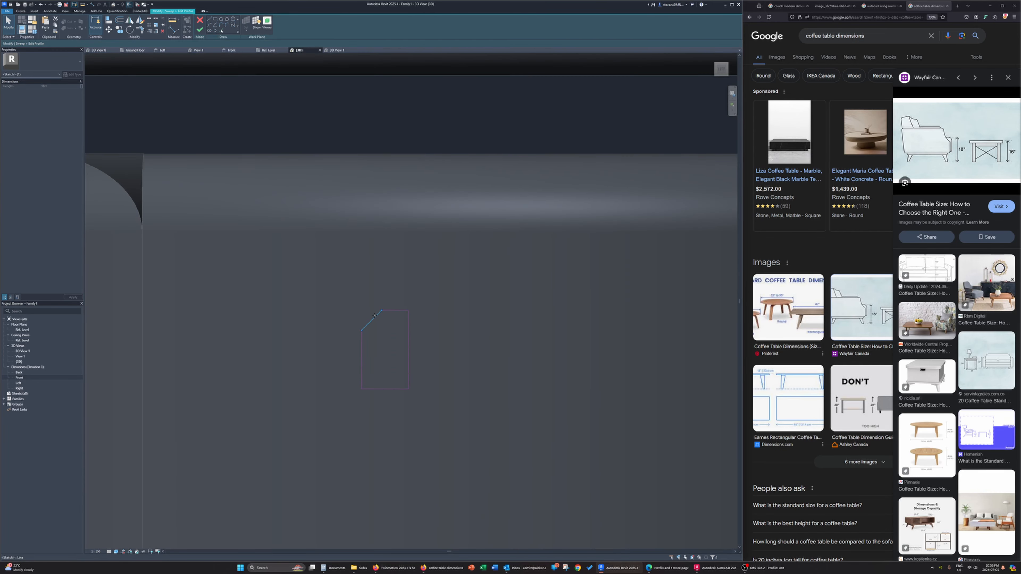
pyautogui.moveTo(375, 316); pyautogui.dragTo(381, 326)
pyautogui.click(451, 378)
pyautogui.scroll(3, 374, 371)
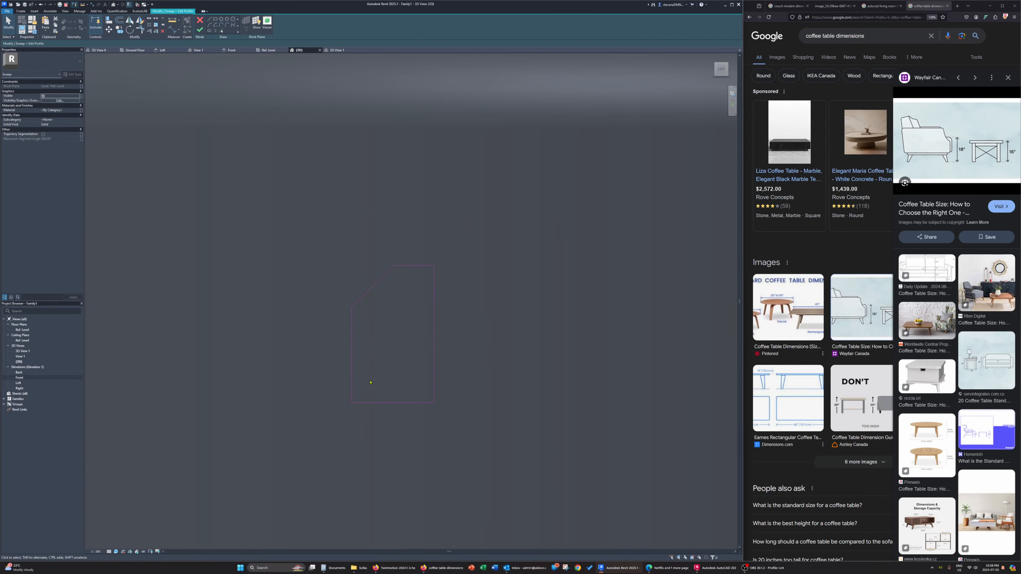
# Round the profile's lower outer corner with a fillet arc of radius 5
pyautogui.click(221, 25)
pyautogui.click(353, 398)
pyautogui.click(356, 403)
pyautogui.click(356, 388)
pyautogui.click(357, 389)
pyautogui.write('5')
pyautogui.press('Return')
pyautogui.scroll(-2, 374, 314)
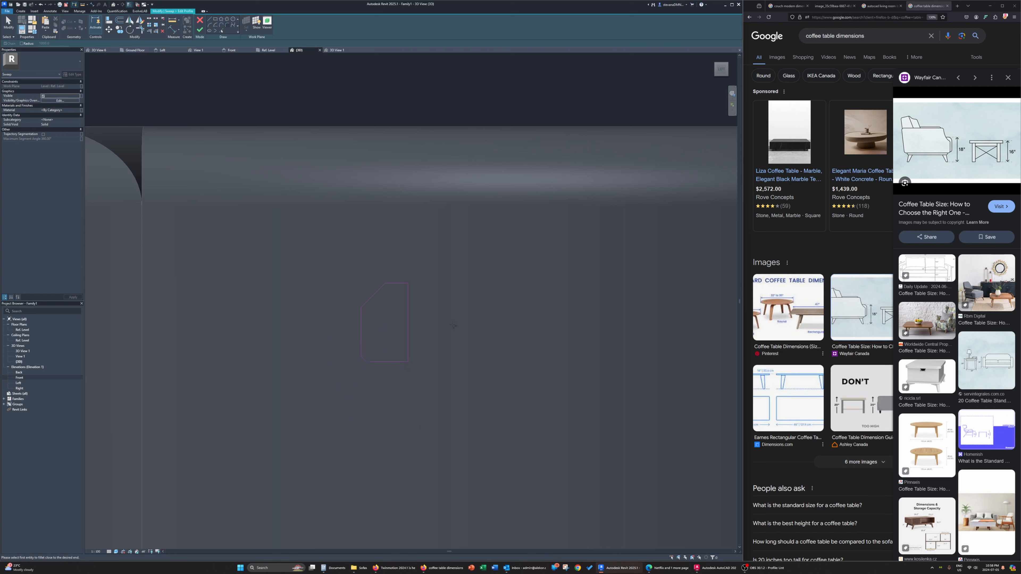
pyautogui.press('Escape')
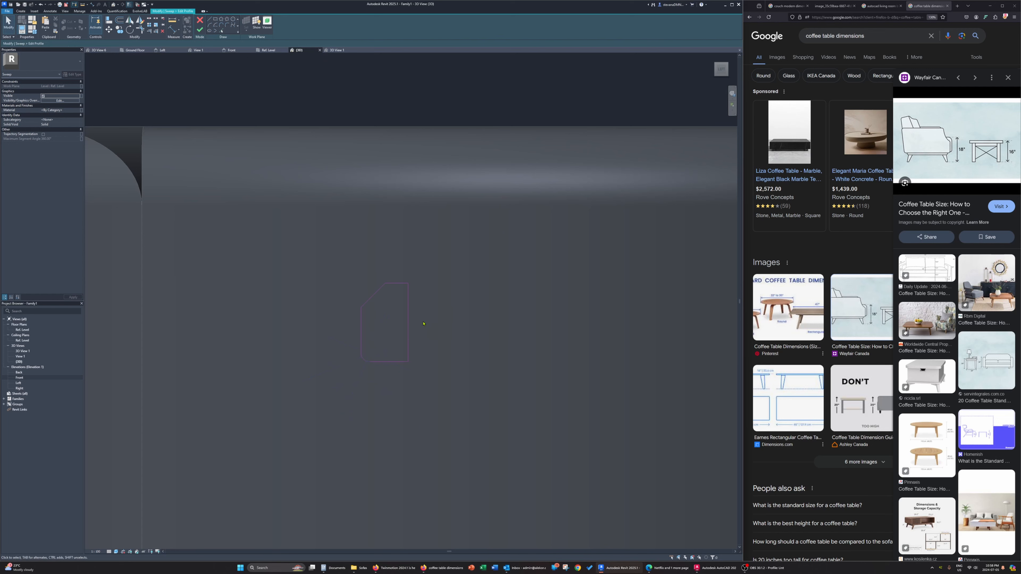
# Finish the profile and the sweep to build the coffee table's rim, dismiss the save reminder, and inspect the rim in 3D
pyautogui.click(202, 33)
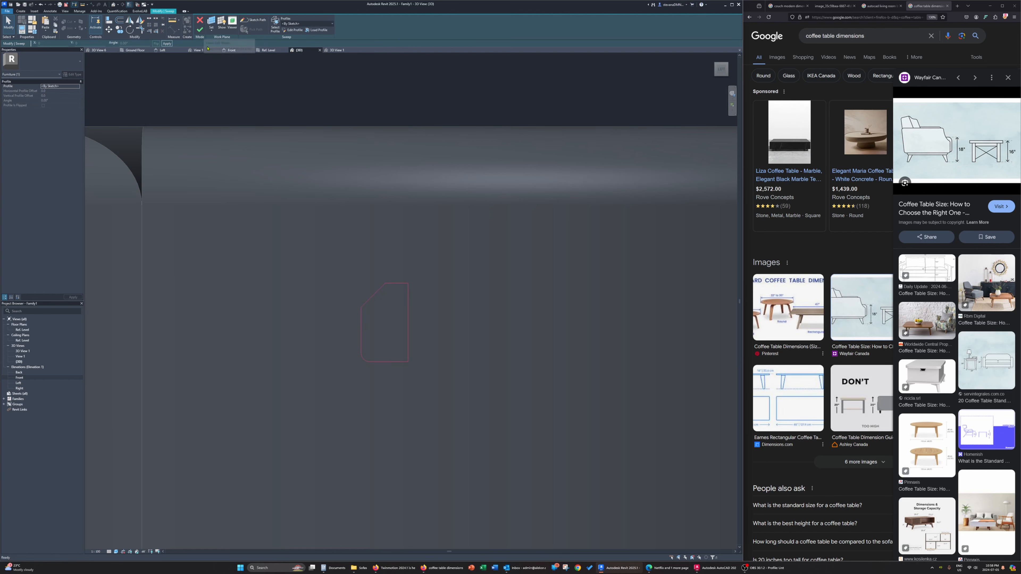
pyautogui.click(200, 30)
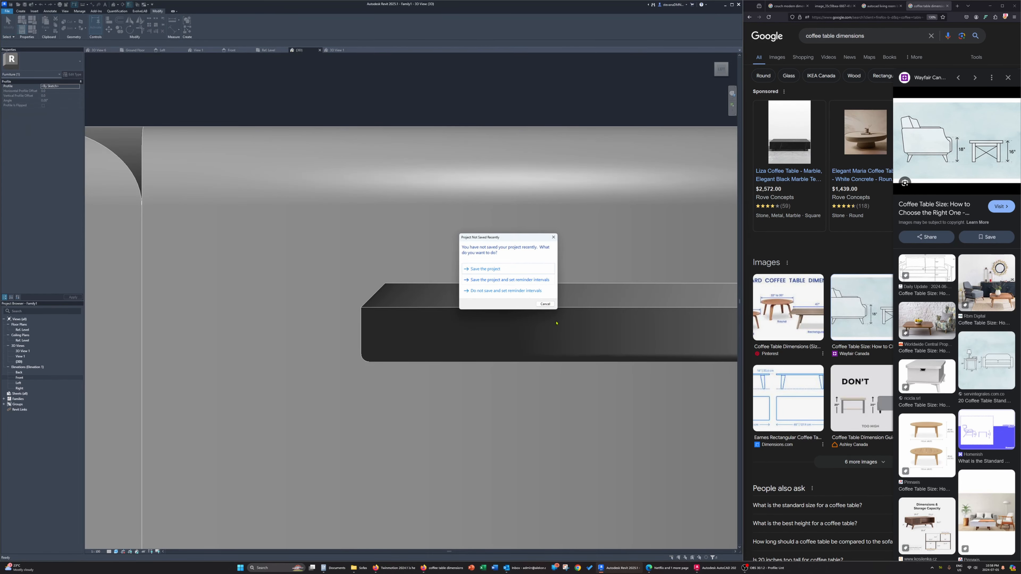
pyautogui.click(543, 305)
pyautogui.keyDown('shift'); pyautogui.moveTo(256, 230); pyautogui.dragTo(294, 304, button='middle'); pyautogui.keyUp('shift')
pyautogui.scroll(-5, 296, 303)
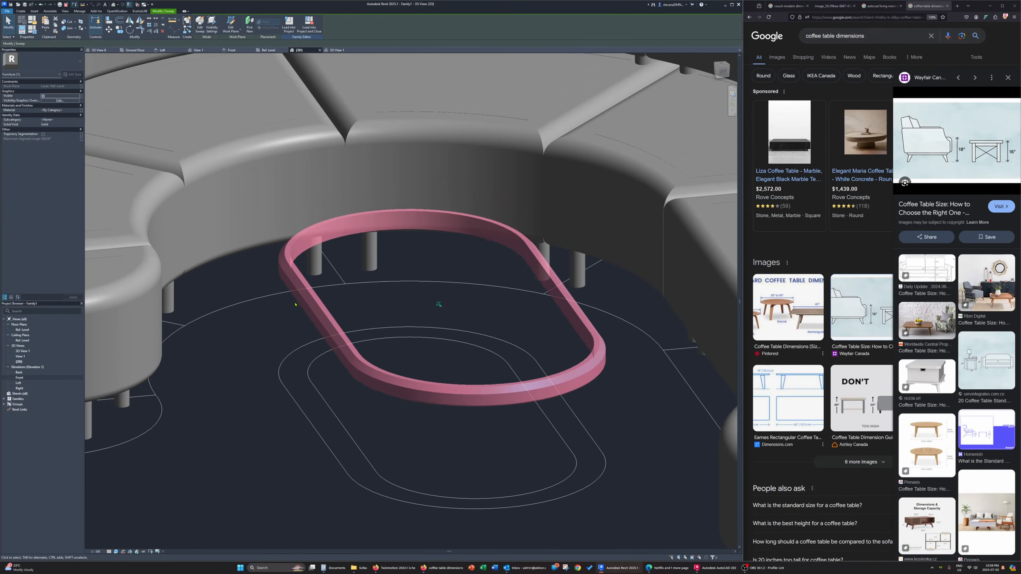
pyautogui.click(438, 304)
pyautogui.keyDown('shift'); pyautogui.moveTo(397, 332); pyautogui.dragTo(456, 322, button='middle'); pyautogui.keyUp('shift')
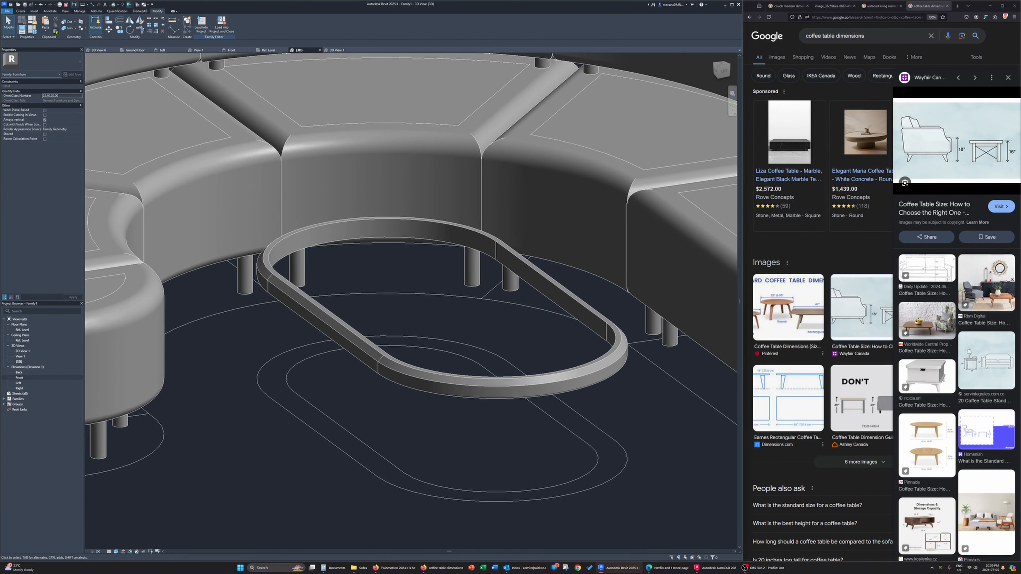
# Create an extrusion that fills the rim's opening, picking the rim's complete inner outline as its sketch boundary
pyautogui.click(21, 11)
pyautogui.click(46, 25)
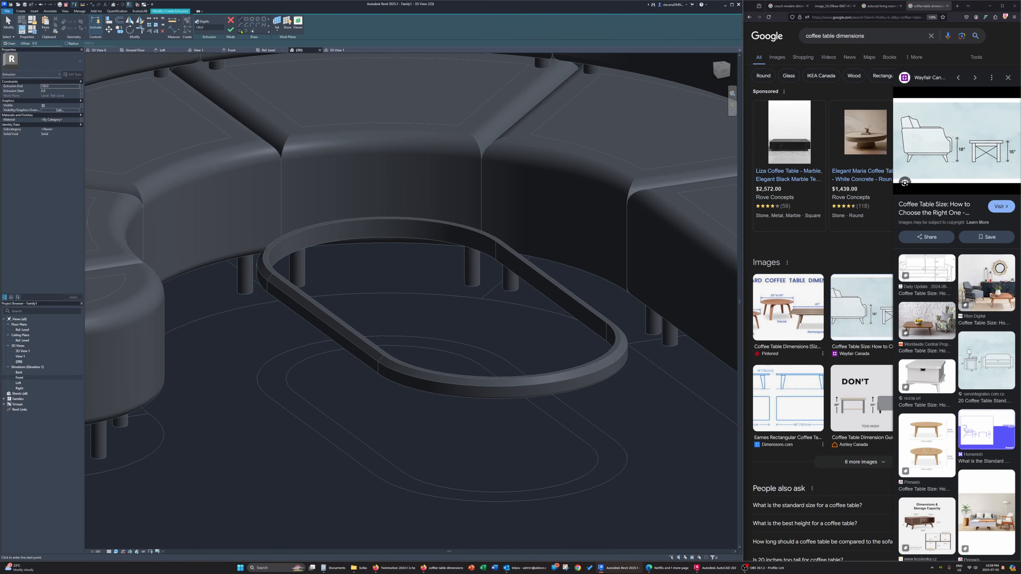
pyautogui.click(241, 30)
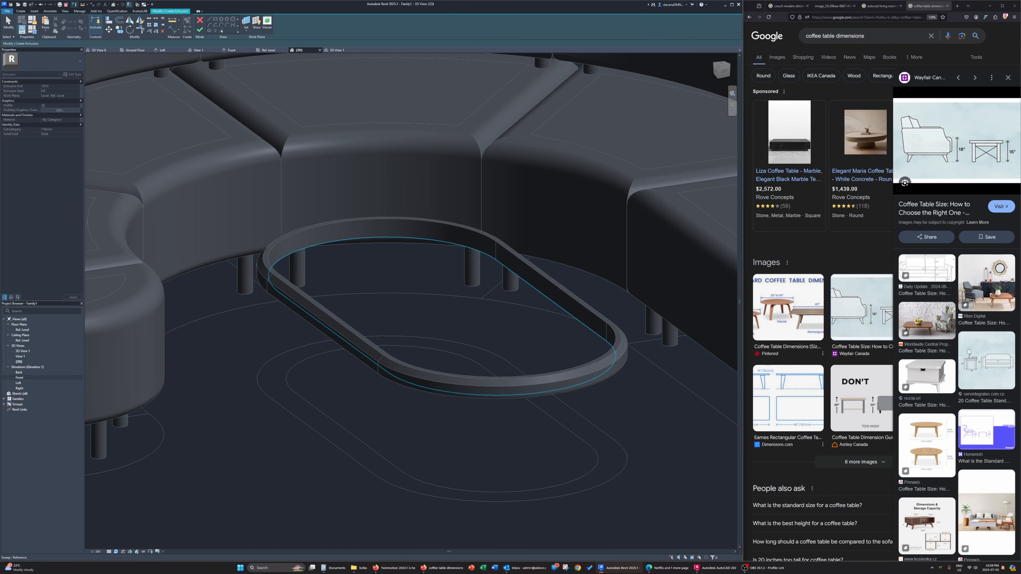
pyautogui.click(317, 245)
pyautogui.click(254, 30)
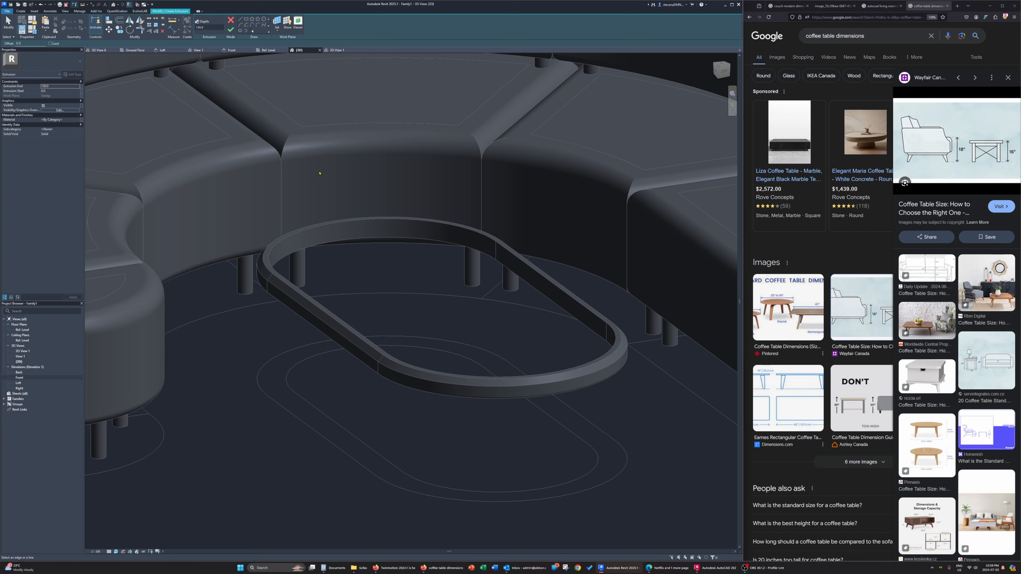
pyautogui.press('Tab')
pyautogui.click(333, 225)
pyautogui.click(230, 29)
# Adjust the infill extrusion's depth so it runs downward inside the rim, and look over the coffee table top
pyautogui.keyDown('shift'); pyautogui.moveTo(444, 383); pyautogui.dragTo(448, 366, button='middle'); pyautogui.keyUp('shift')
pyautogui.moveTo(442, 300); pyautogui.dragTo(438, 296)
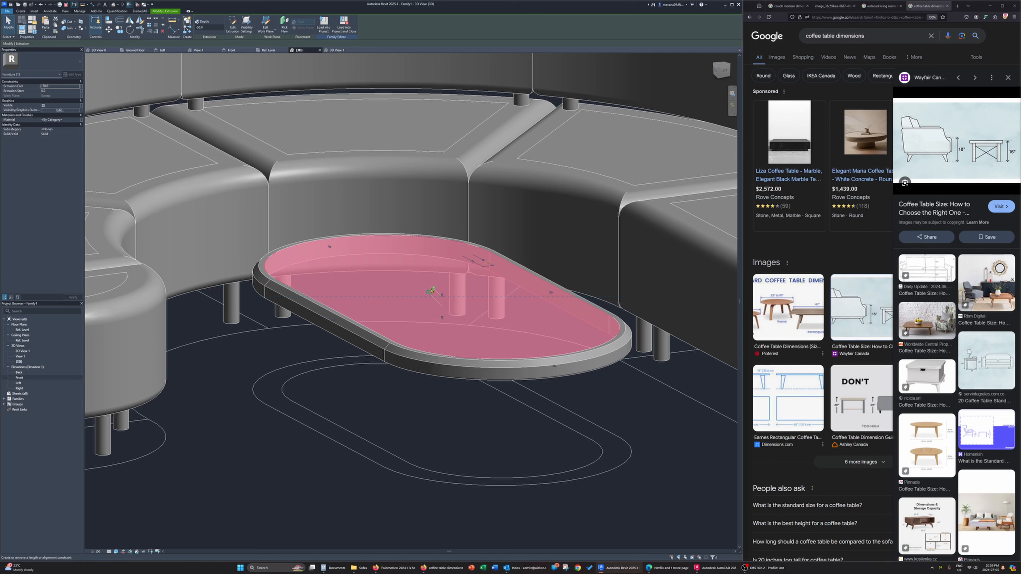
pyautogui.click(457, 416)
pyautogui.keyDown('shift'); pyautogui.moveTo(458, 417); pyautogui.dragTo(541, 434, button='middle'); pyautogui.keyUp('shift')
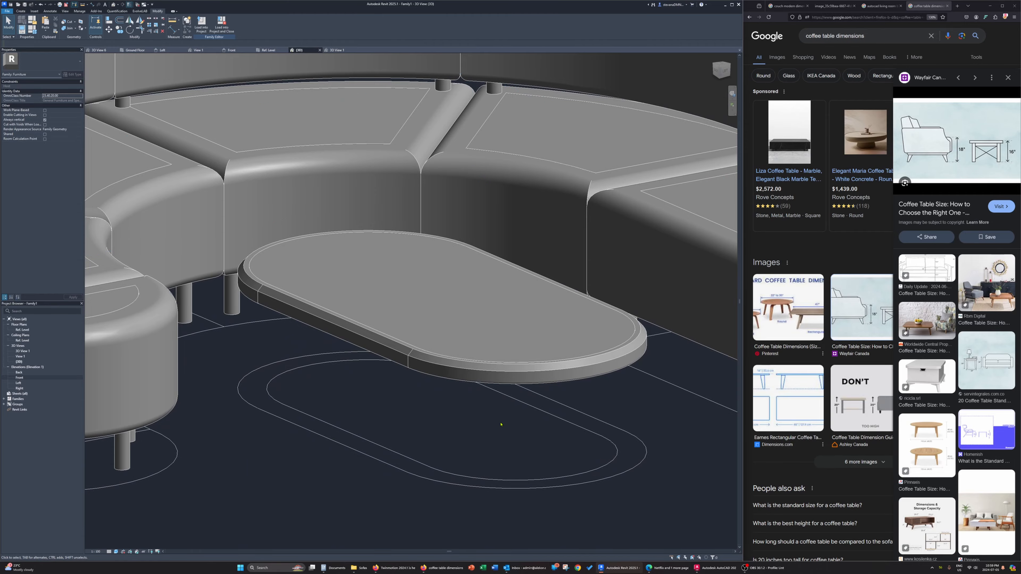
pyautogui.keyDown('shift'); pyautogui.moveTo(495, 423); pyautogui.dragTo(287, 201, button='middle'); pyautogui.keyUp('shift')
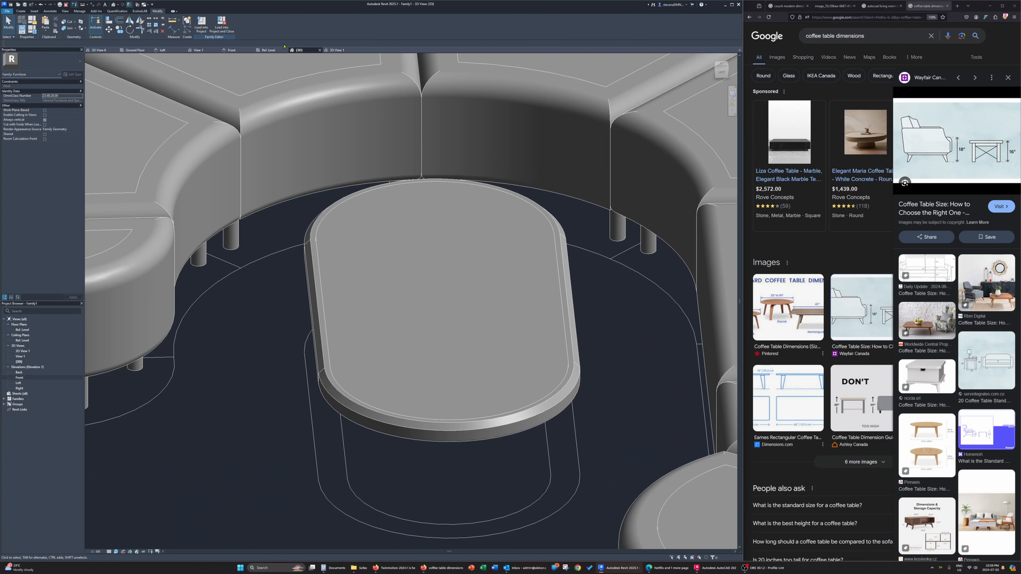
# Start an extrusion for the coffee table's base in the Ref. Level plan, picking the tabletop's inner outline with an inward offset as its boundary
pyautogui.click(269, 50)
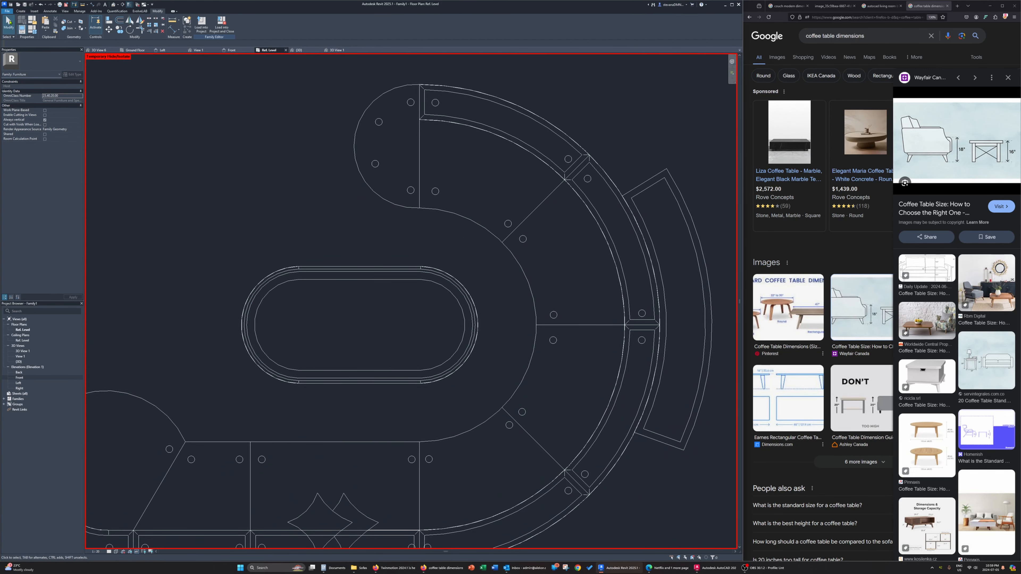
pyautogui.click(20, 11)
pyautogui.click(46, 24)
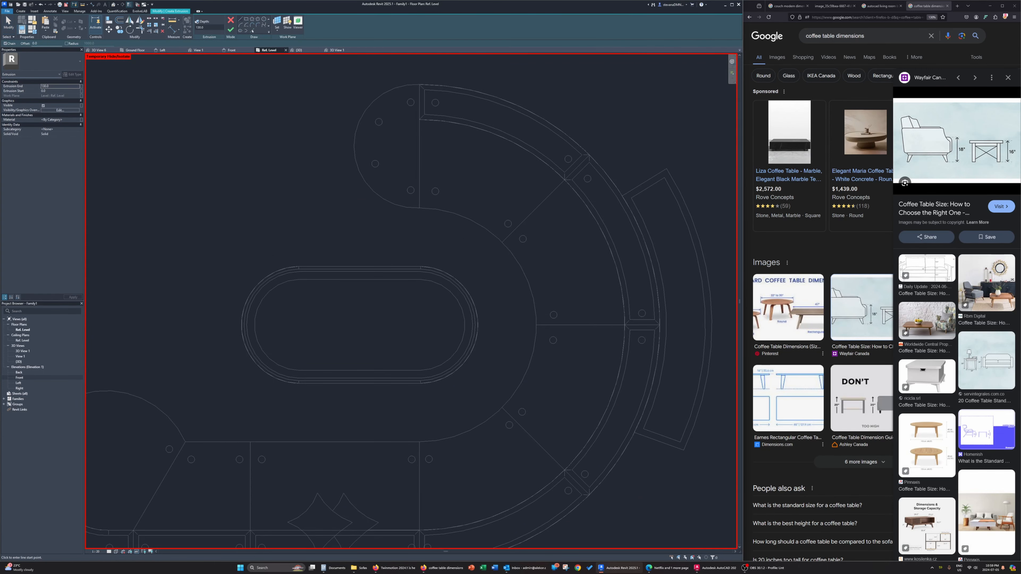
pyautogui.click(251, 31)
pyautogui.press('Return')
pyautogui.scroll(3, 330, 282)
pyautogui.press('Tab')
pyautogui.click(334, 281)
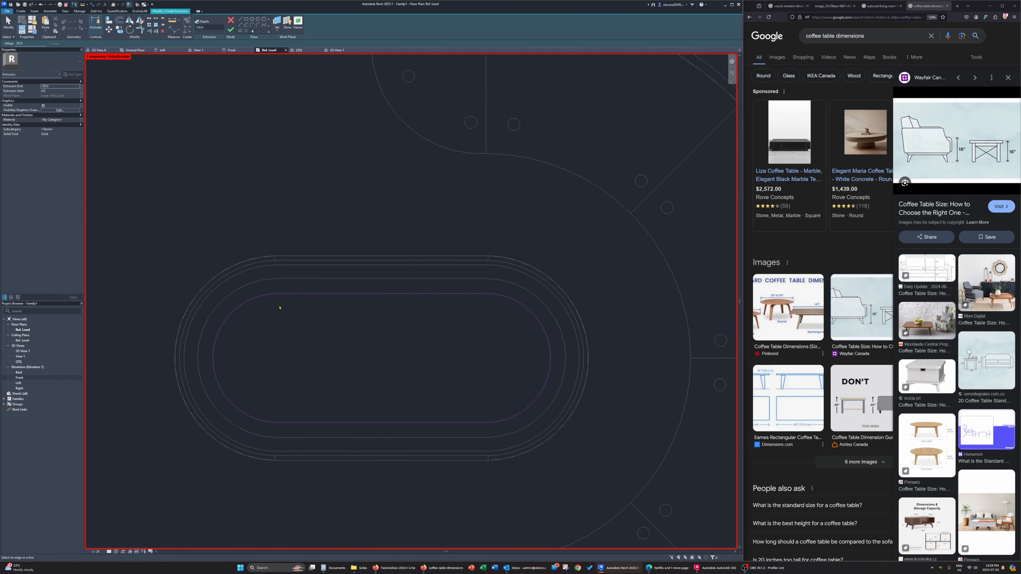
pyautogui.press('Escape')
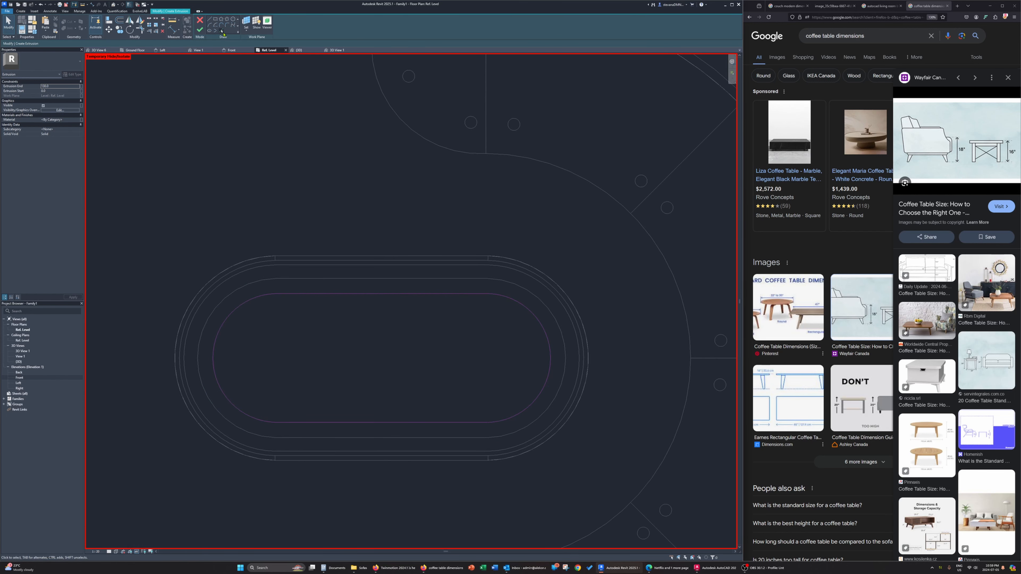
# Add a second closed loop offset slightly inside the base boundary to make the base hollow, and finish the extrusion
pyautogui.click(222, 31)
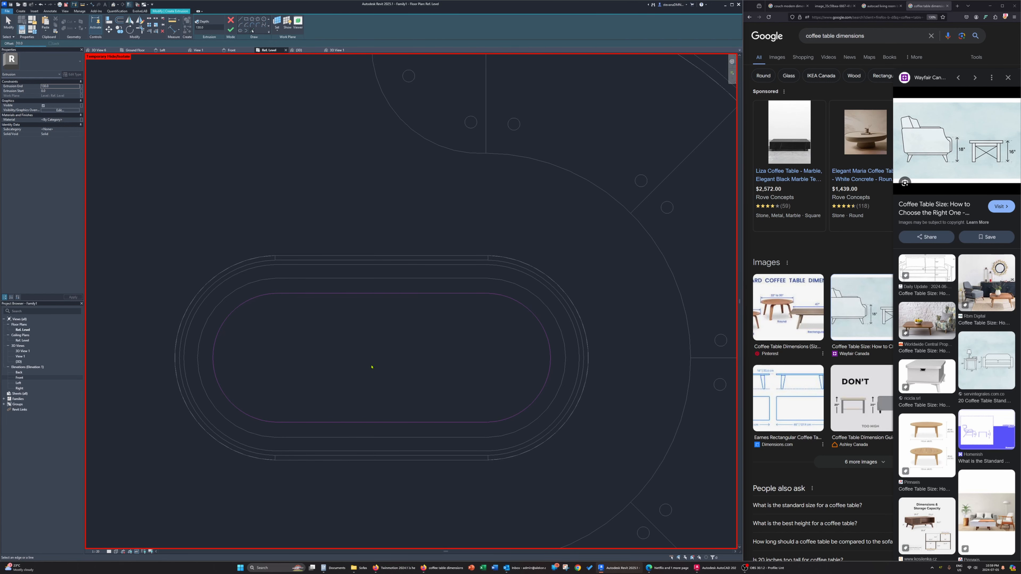
pyautogui.press('Tab')
pyautogui.click(362, 296)
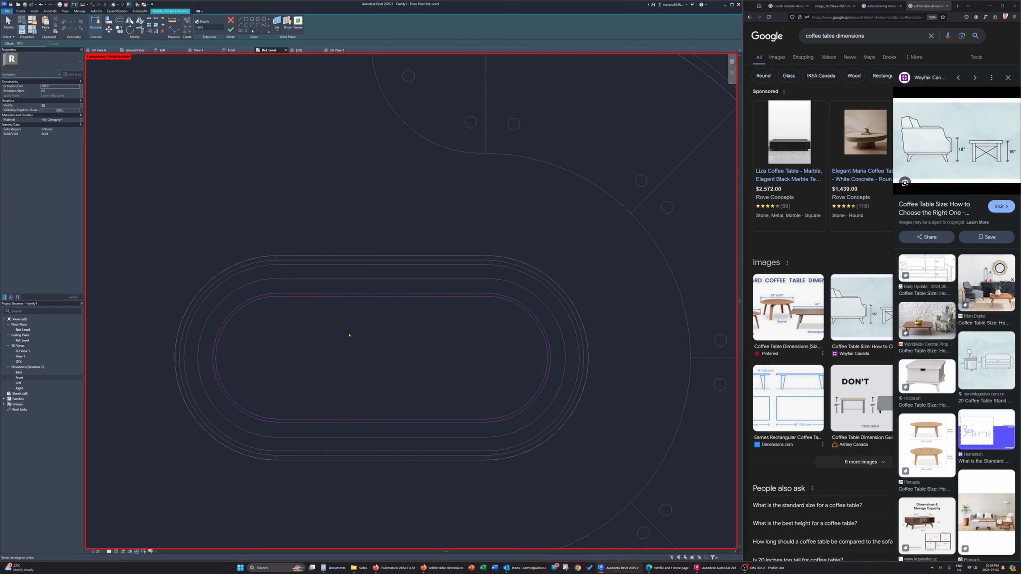
pyautogui.press('Escape')
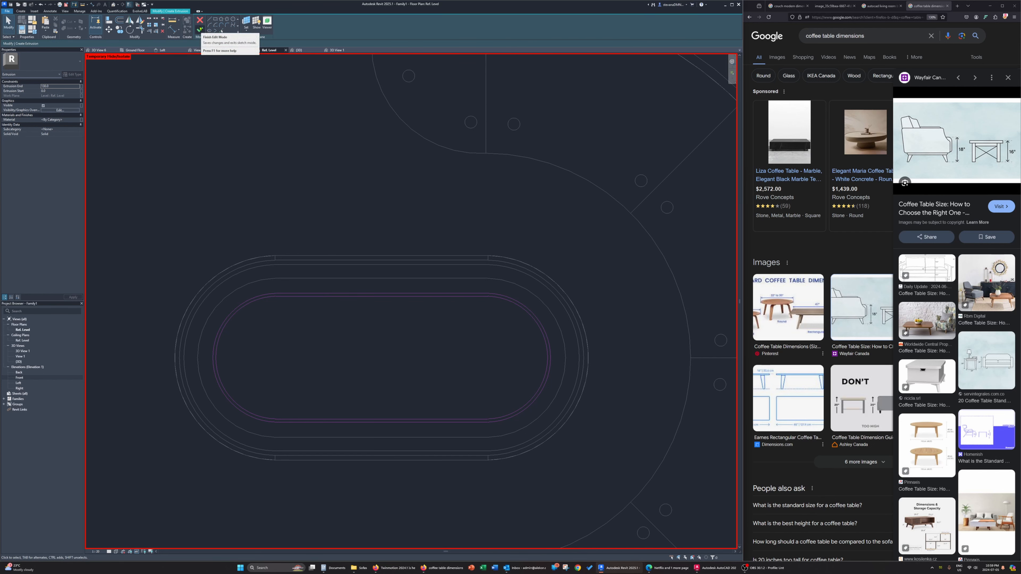
pyautogui.click(200, 29)
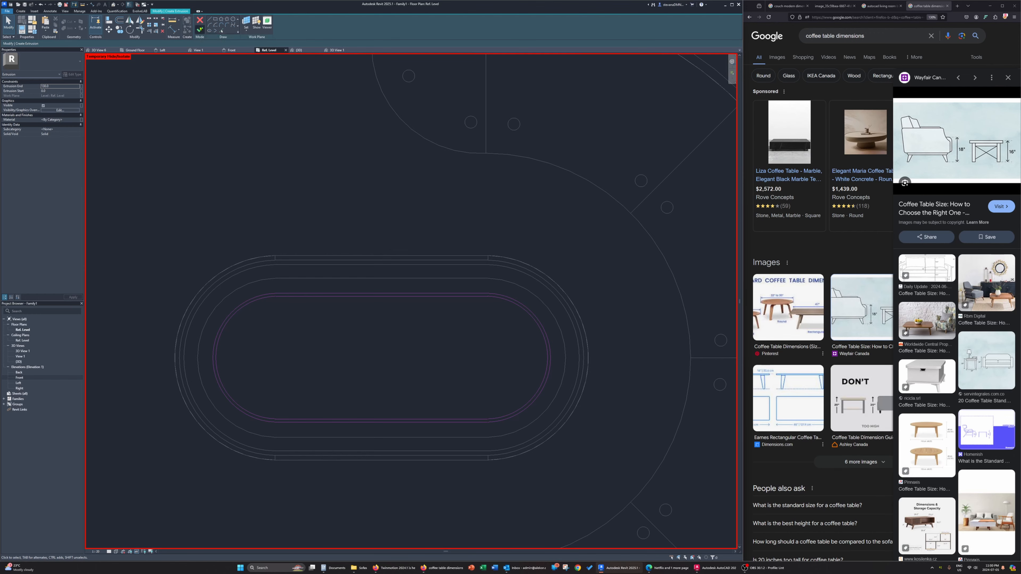
# In the 3D view, raise the top of the coffee table's base to the underside of the tabletop
pyautogui.click(301, 51)
pyautogui.keyDown('shift'); pyautogui.moveTo(416, 406); pyautogui.dragTo(444, 365, button='middle'); pyautogui.keyUp('shift')
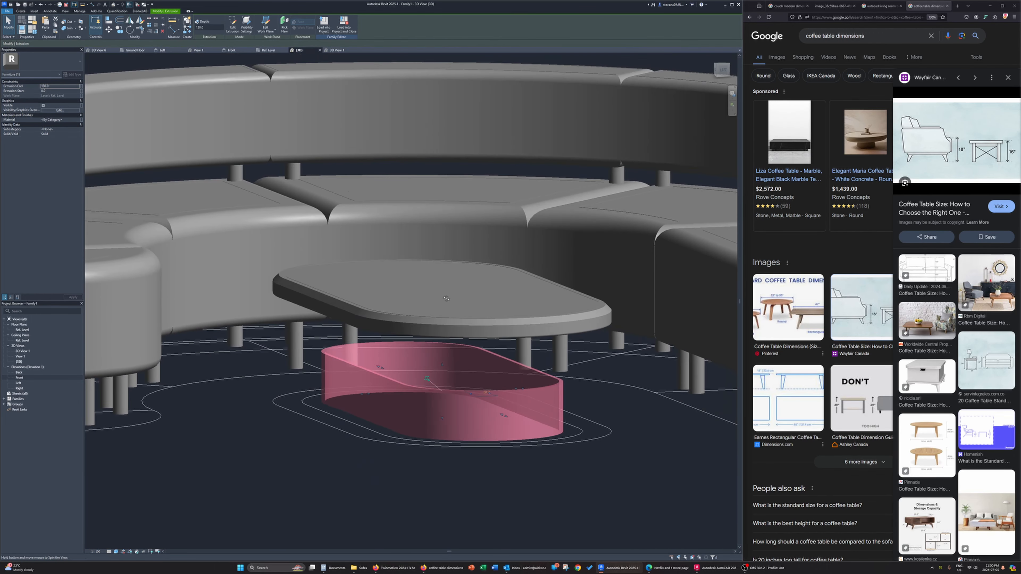
pyautogui.moveTo(444, 364); pyautogui.dragTo(434, 300)
pyautogui.press('Escape')
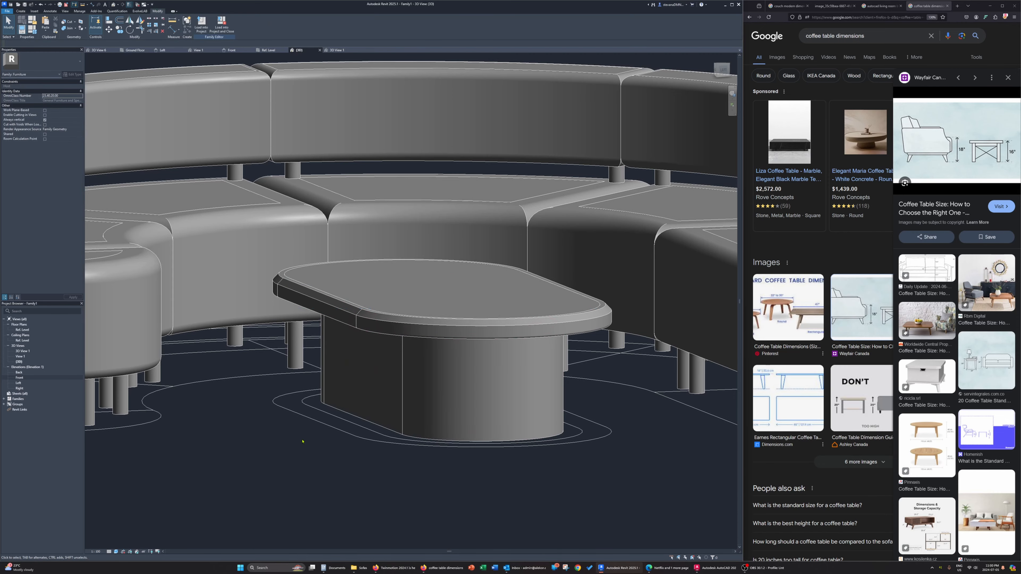
# Associate the material of the tabletop's rim and infill with a new type parameter named CoffeeTableTopMaterial
pyautogui.keyDown('shift'); pyautogui.moveTo(435, 351); pyautogui.dragTo(484, 393, button='middle'); pyautogui.keyUp('shift')
pyautogui.click(467, 397)
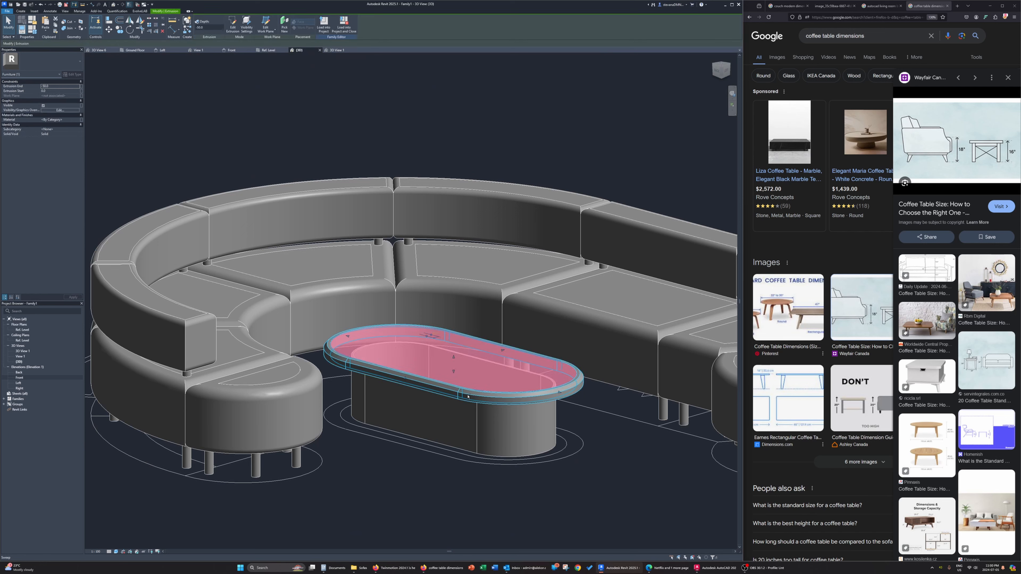
pyautogui.keyDown('ctrl'); pyautogui.click(466, 398); pyautogui.keyUp('ctrl')
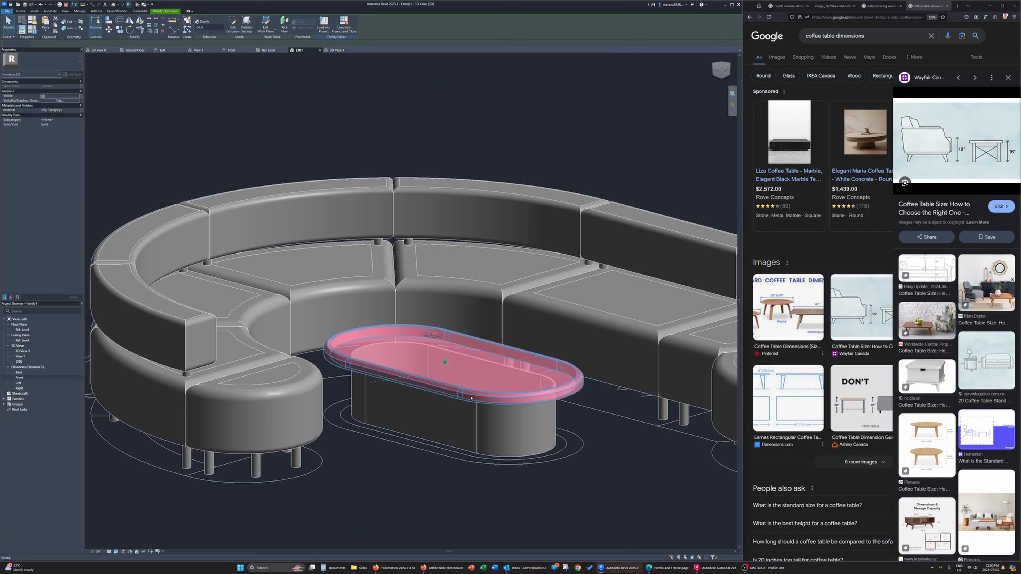
pyautogui.click(83, 110)
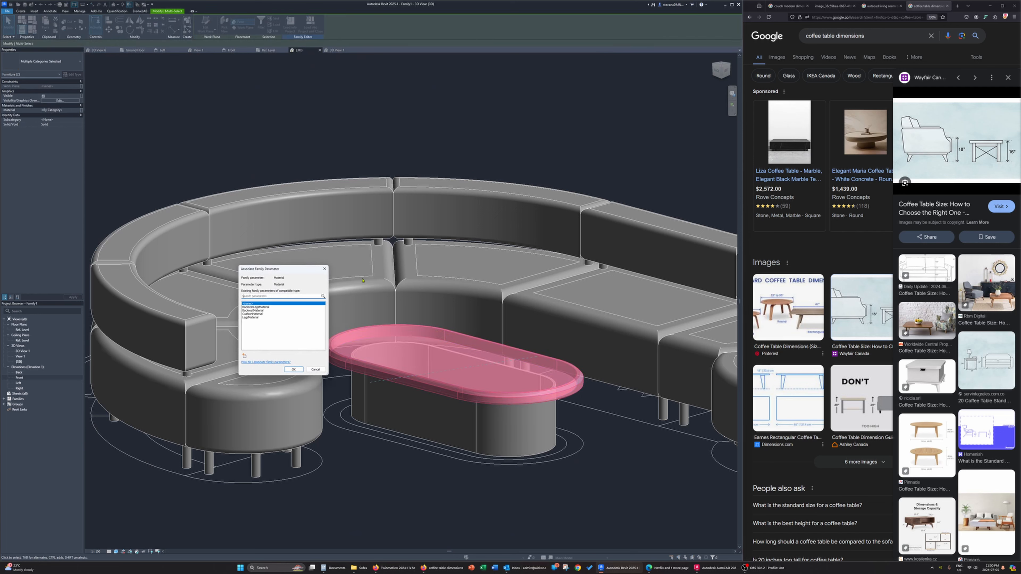
pyautogui.click(245, 356)
pyautogui.write('CoffeeTableTopMaterial')
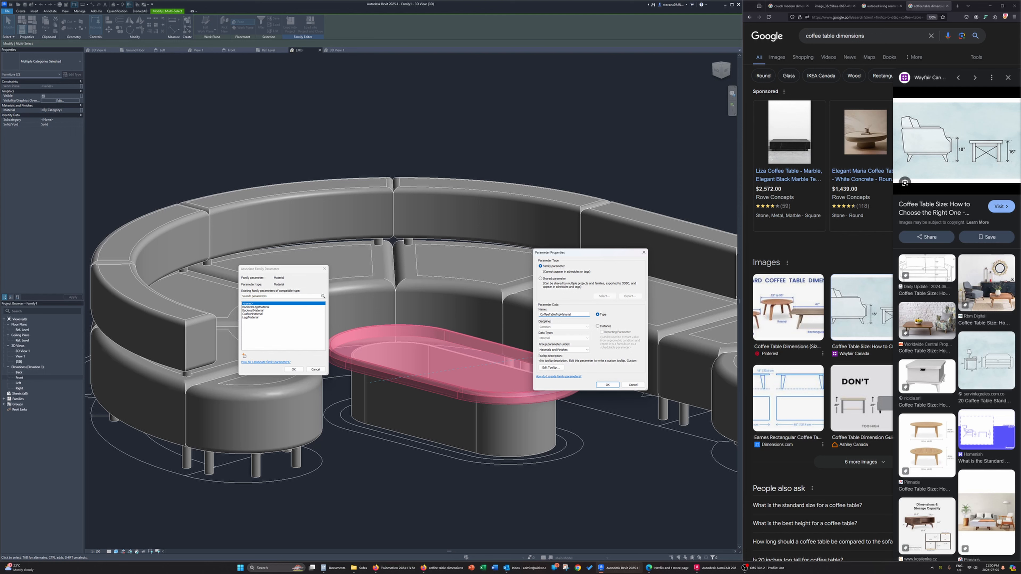
pyautogui.press('Return')
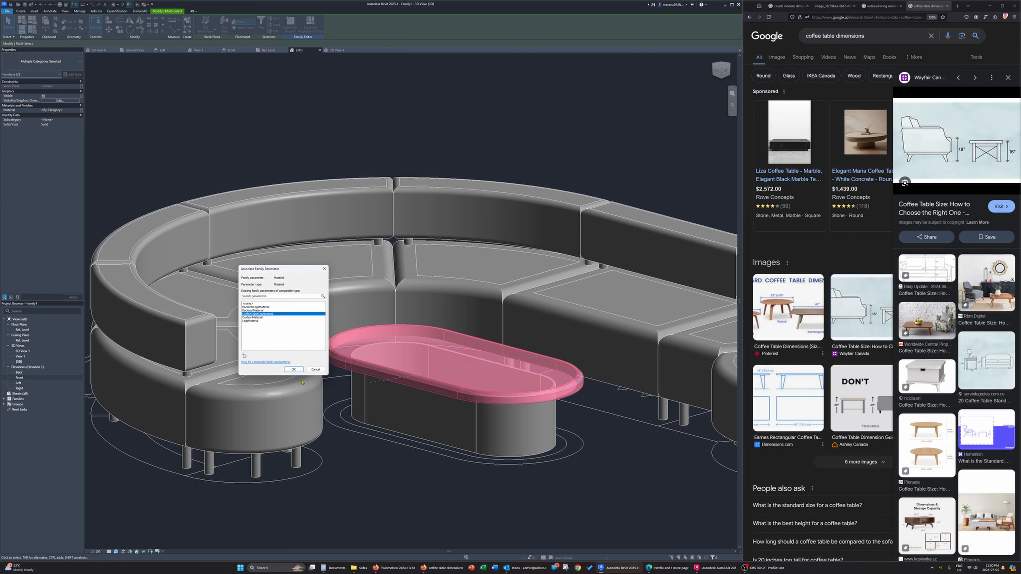
pyautogui.click(294, 369)
# Associate the material of the coffee table's base with a new type parameter named CoffeeTableSupportMaterial
pyautogui.click(450, 426)
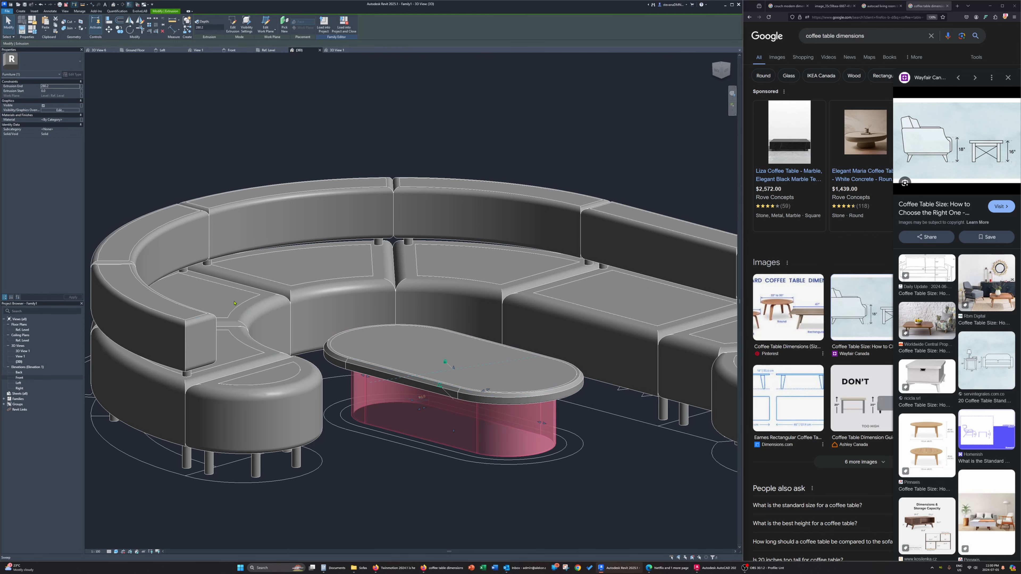
pyautogui.click(81, 119)
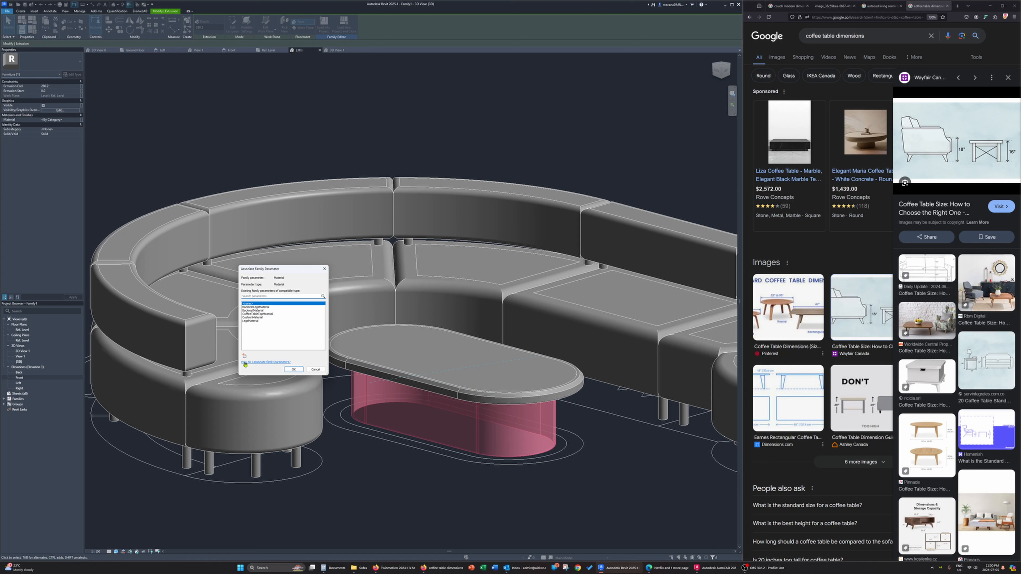
pyautogui.click(244, 356)
pyautogui.write('CoffeeTableSupportMaterial')
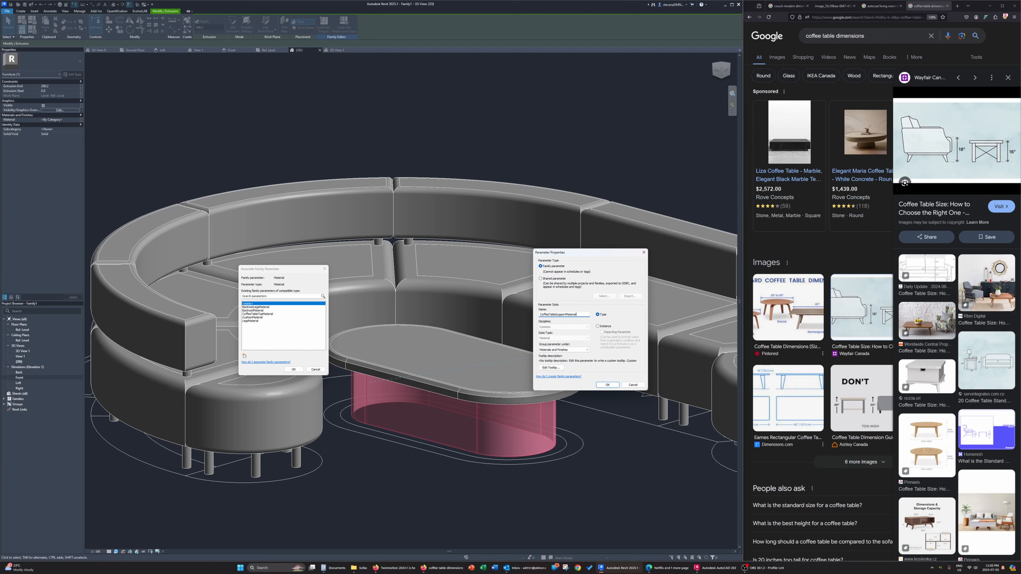
pyautogui.press('Return')
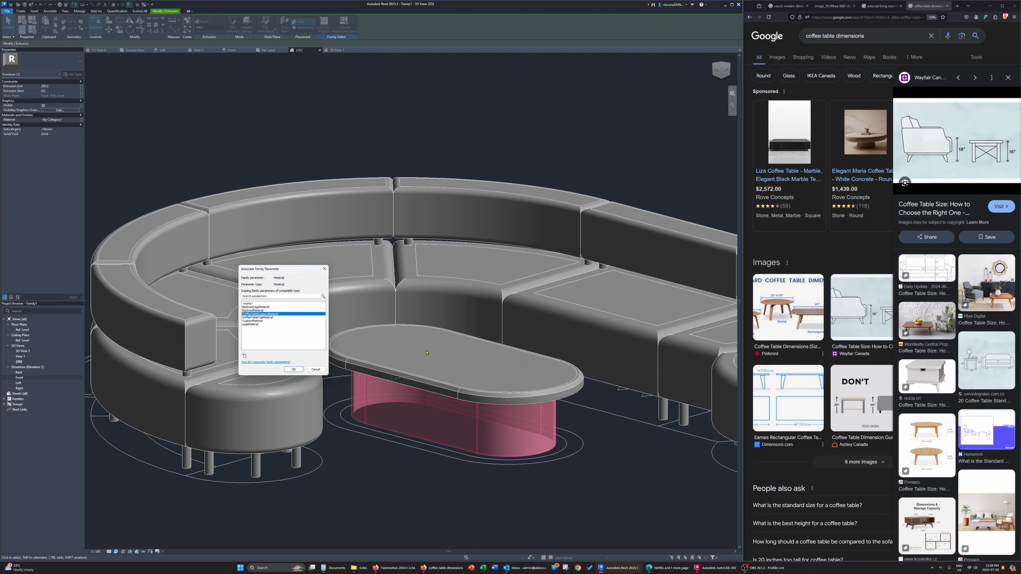
pyautogui.click(286, 368)
# From the top view, copy the tabletop's rim and infill to the arc-shaped table outline behind the couch's curved back
pyautogui.click(379, 361)
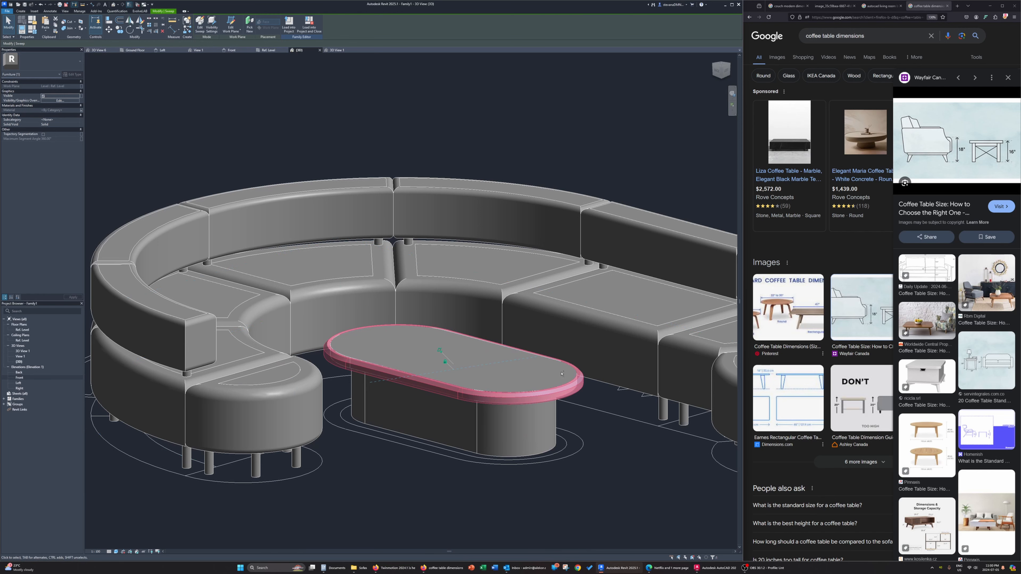
pyautogui.keyDown('ctrl'); pyautogui.click(569, 368); pyautogui.keyUp('ctrl')
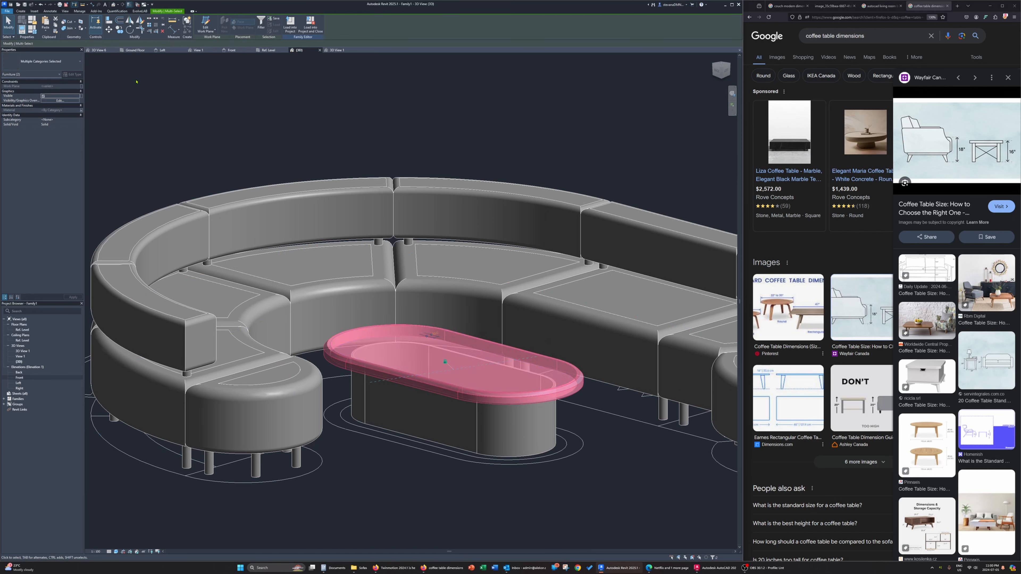
pyautogui.hotkey('ctrl', 'c')
pyautogui.click(45, 32)
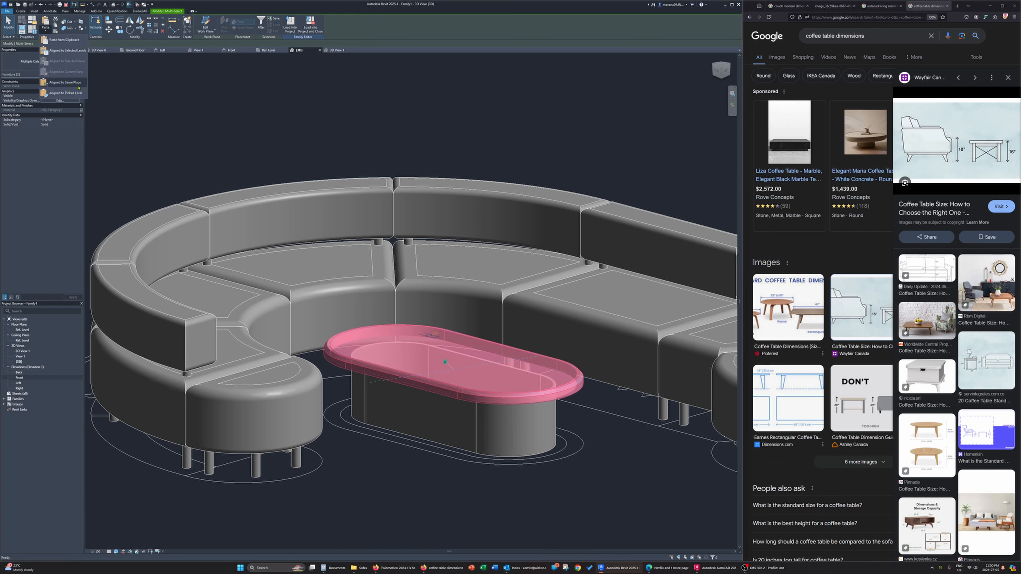
pyautogui.click(722, 67)
pyautogui.click(722, 67)
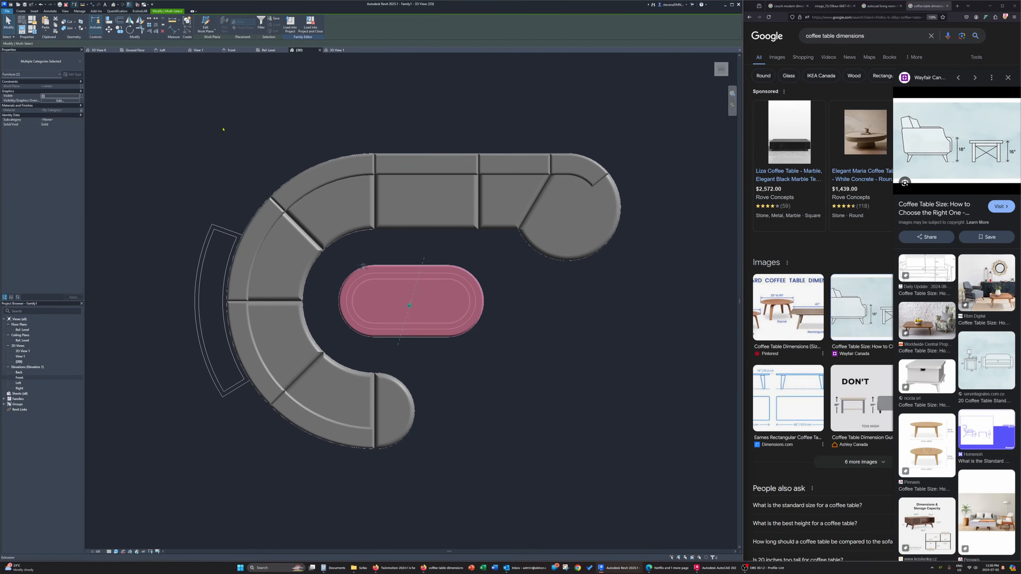
pyautogui.click(120, 30)
pyautogui.click(411, 318)
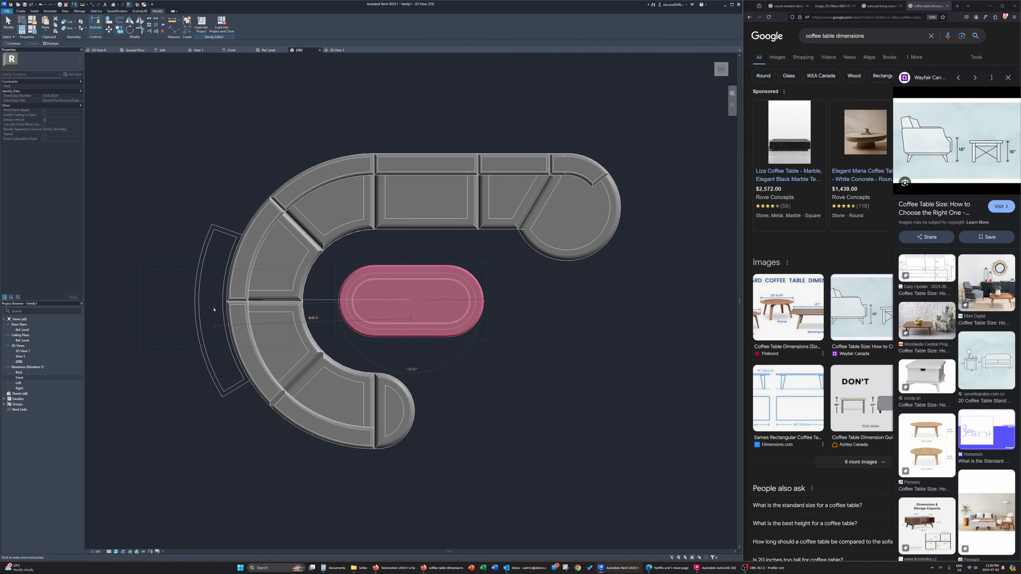
pyautogui.click(214, 309)
pyautogui.press('Escape')
# Edit the copied rim sweep's path and pick the outline of the curved table behind the couch as path lines
pyautogui.click(197, 295)
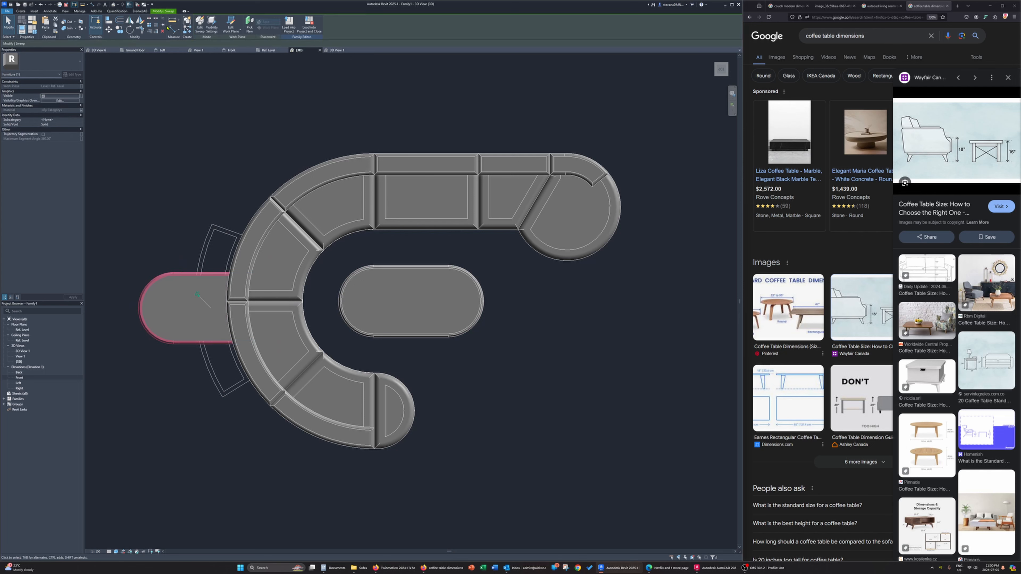
pyautogui.click(199, 24)
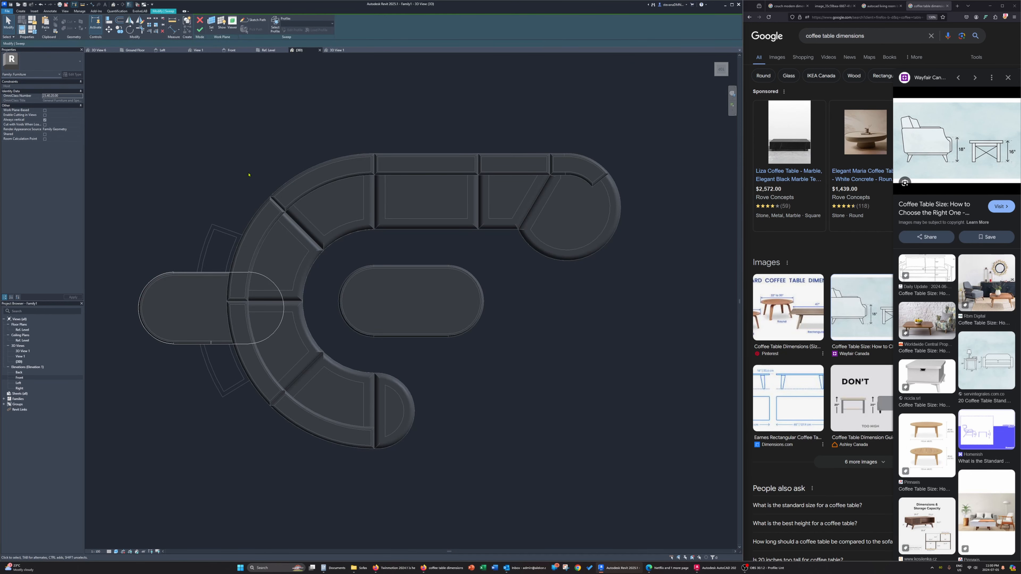
pyautogui.click(253, 20)
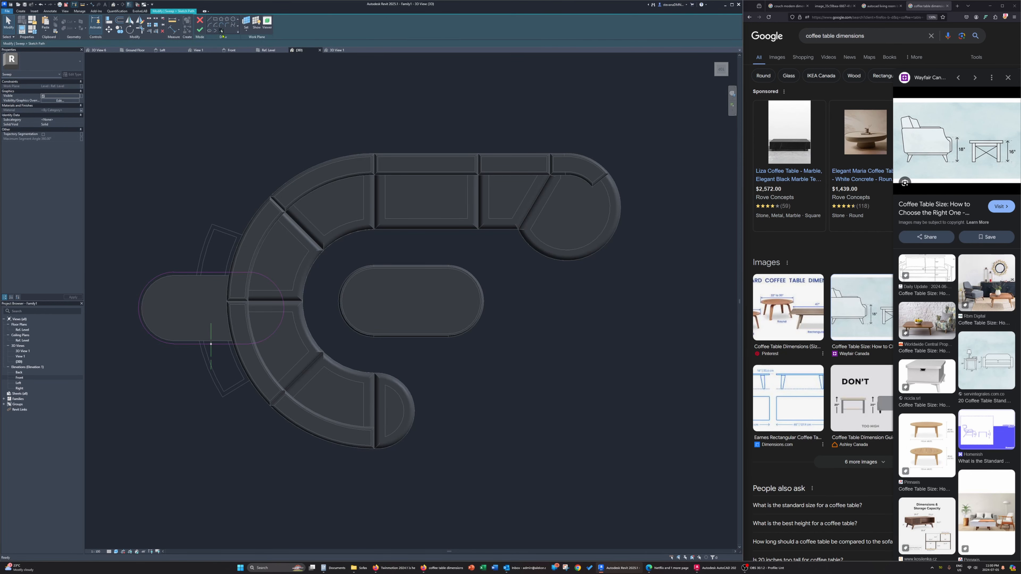
pyautogui.click(221, 30)
pyautogui.click(206, 236)
pyautogui.scroll(3, 233, 255)
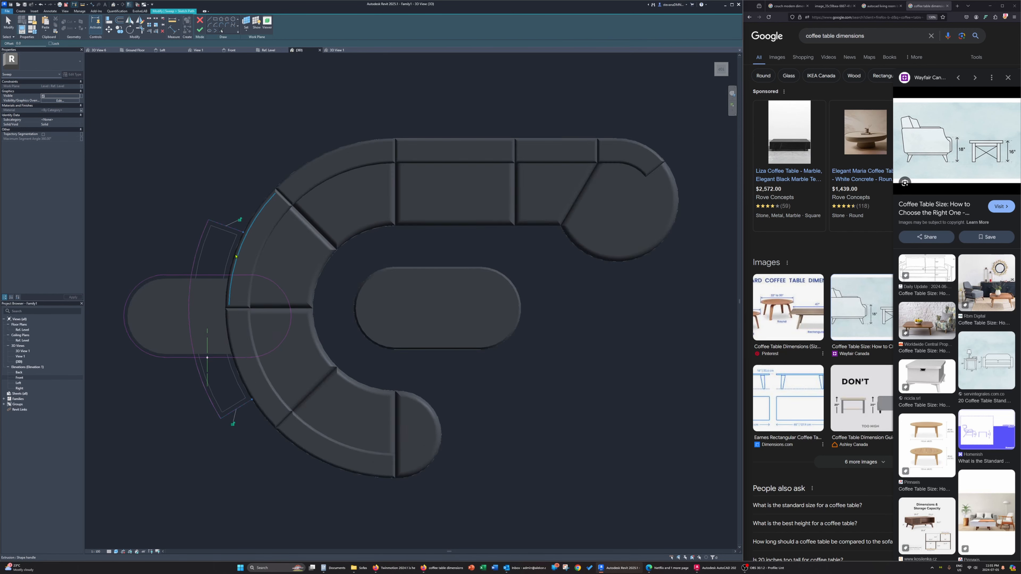
pyautogui.press('Escape')
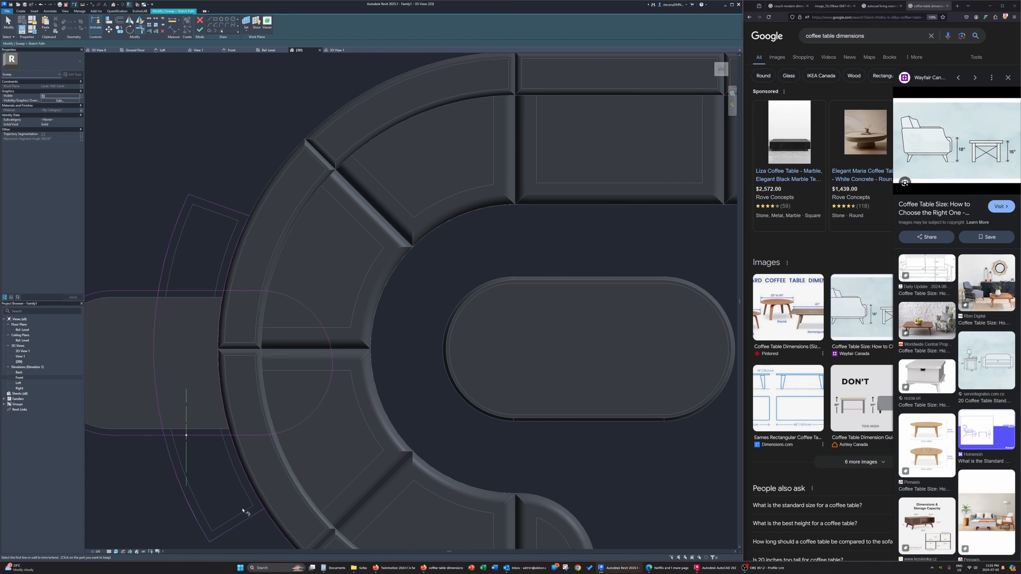
# Try to adjust the radius of the new path's inner arc along the couch's back
pyautogui.click(259, 514)
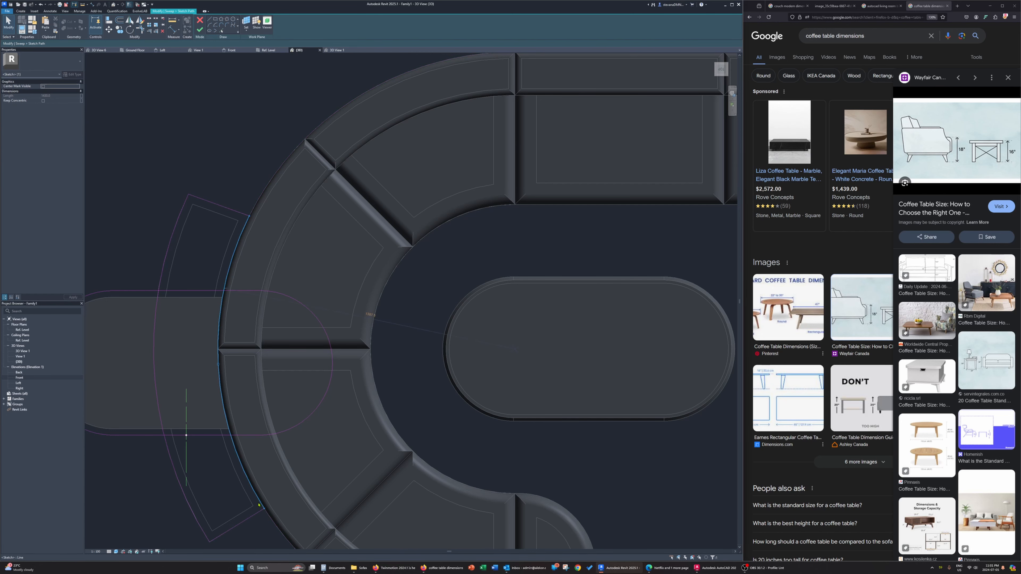
pyautogui.scroll(3, 244, 454)
pyautogui.scroll(-2, 244, 454)
pyautogui.scroll(2, 208, 320)
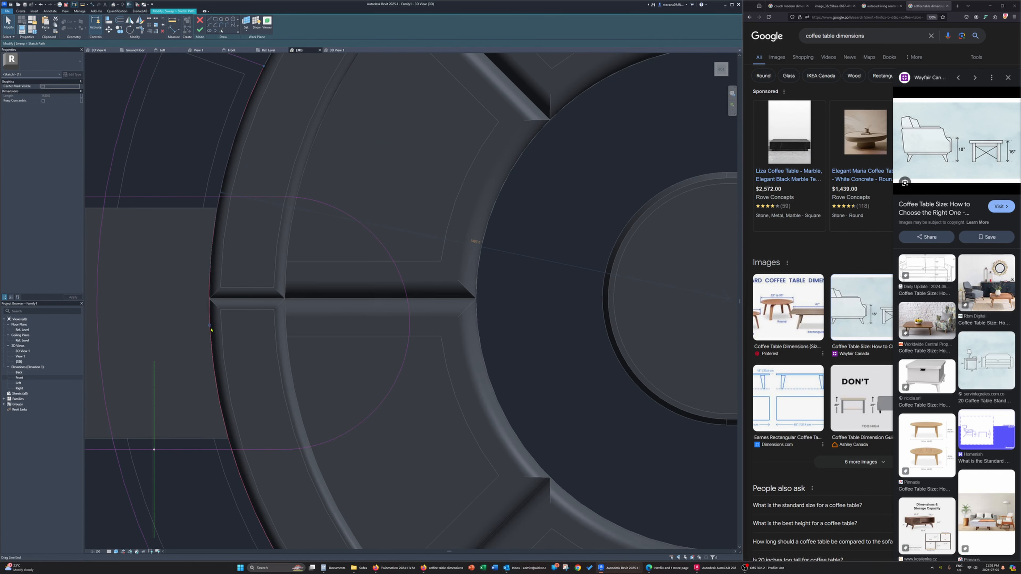
pyautogui.click(475, 242)
pyautogui.press('Return')
pyautogui.press('Escape')
# Set the radius of the sweep path's inner arc beside the couch's back to 1380
pyautogui.scroll(5, 293, 335)
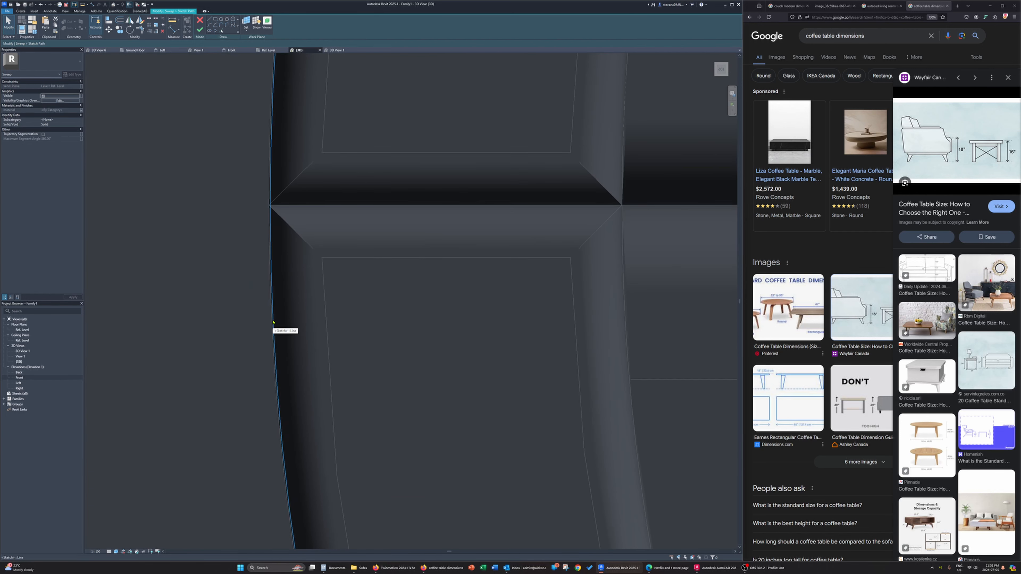
pyautogui.click(273, 325)
pyautogui.click(504, 177)
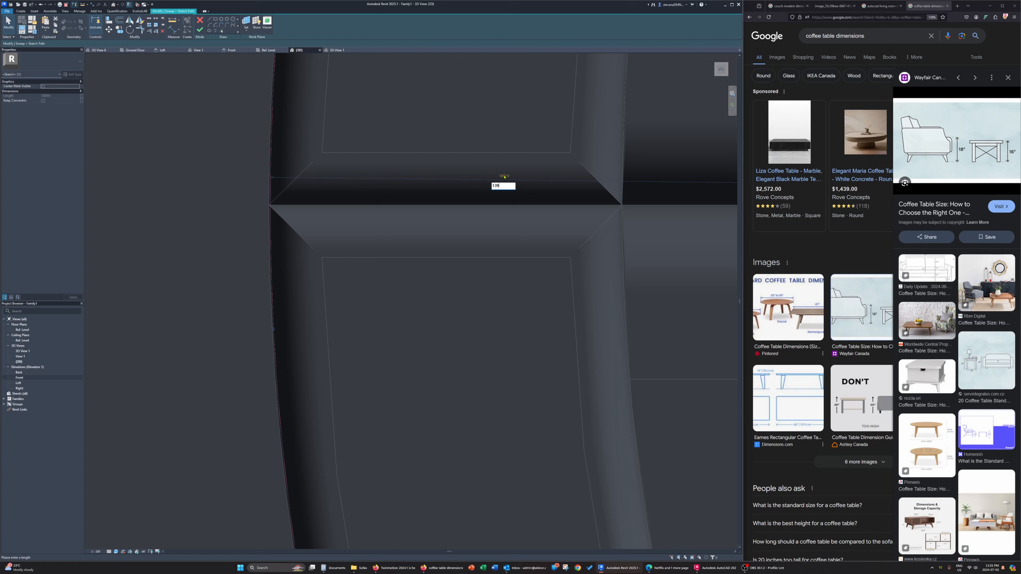
pyautogui.write('1380')
pyautogui.press('Return')
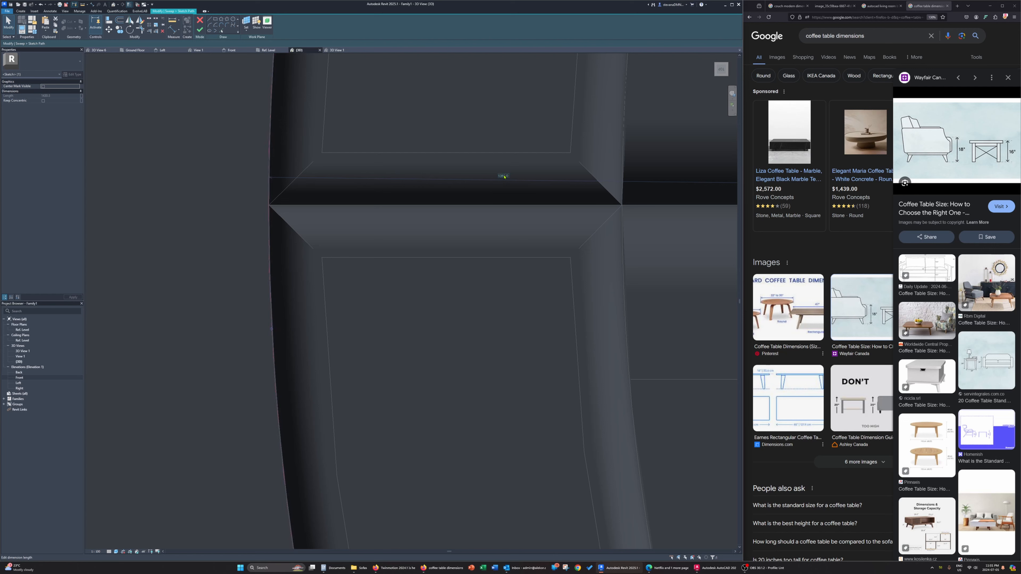
pyautogui.click(504, 176)
pyautogui.write('1380')
pyautogui.press('Return')
pyautogui.scroll(-5, 474, 209)
pyautogui.scroll(10, 474, 208)
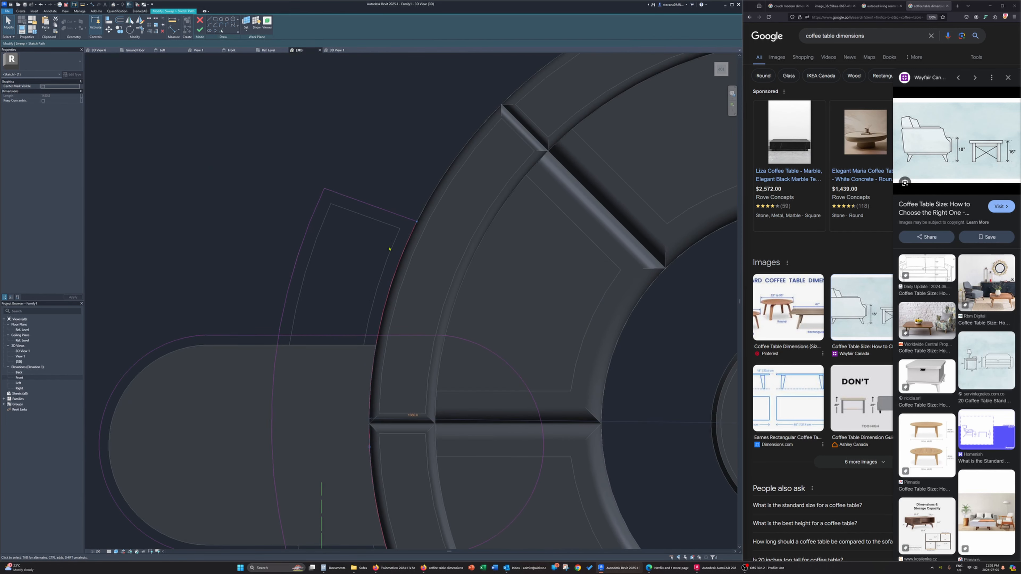
# Examine how closely the sweep path's inner arc follows the outer edge of the couch's curved back
pyautogui.scroll(3, 461, 253)
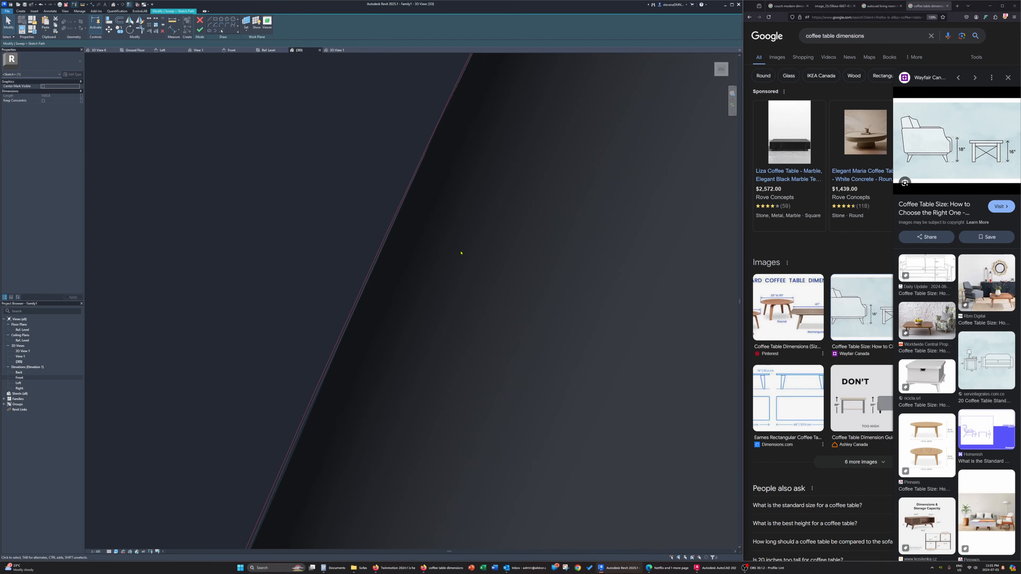
pyautogui.scroll(3, 406, 251)
pyautogui.scroll(-3, 421, 139)
pyautogui.moveTo(423, 137); pyautogui.dragTo(419, 351, button='middle')
pyautogui.scroll(2, 474, 210)
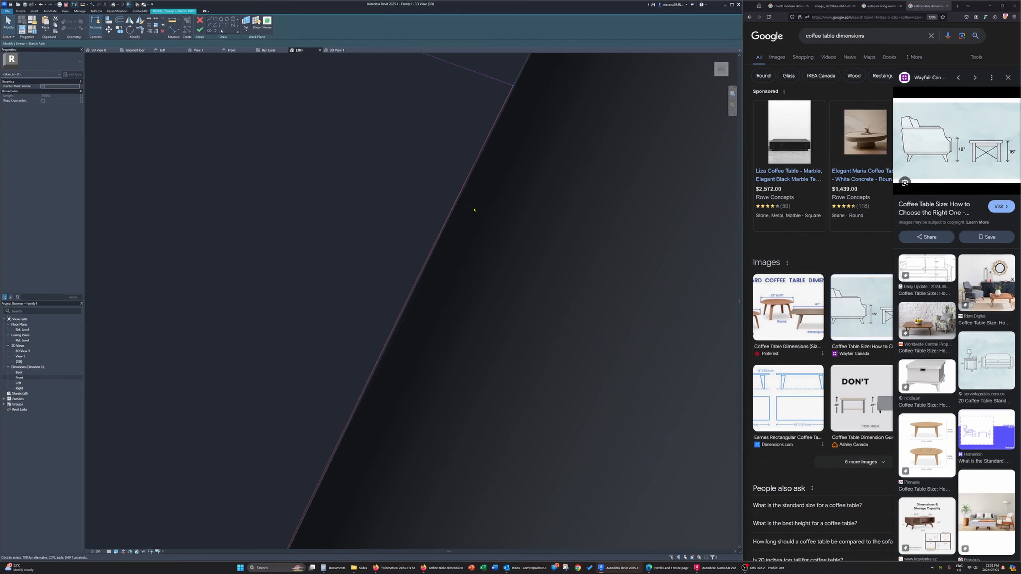
pyautogui.scroll(-8, 473, 209)
pyautogui.scroll(3, 473, 279)
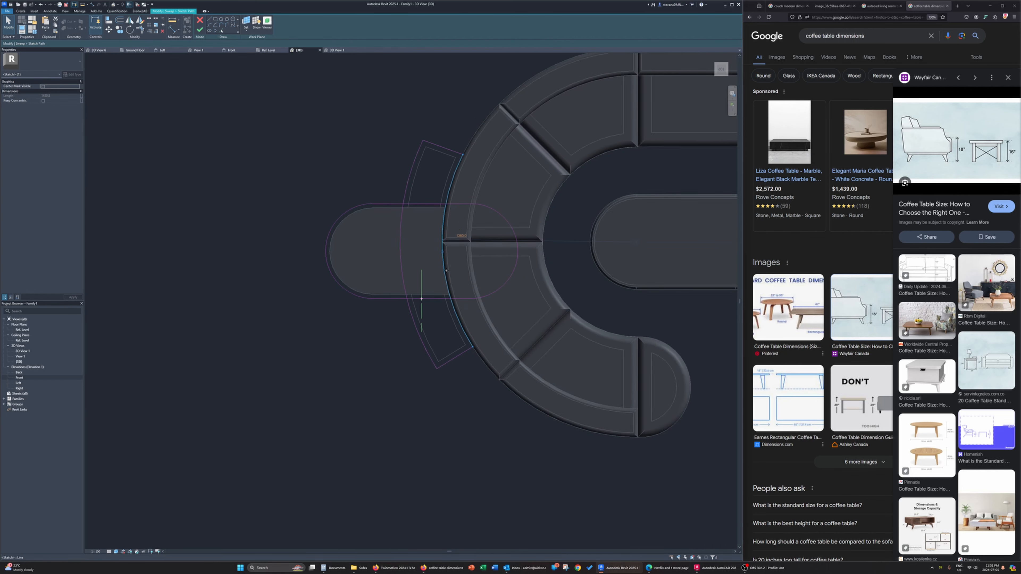
pyautogui.moveTo(473, 281); pyautogui.dragTo(413, 287, button='middle')
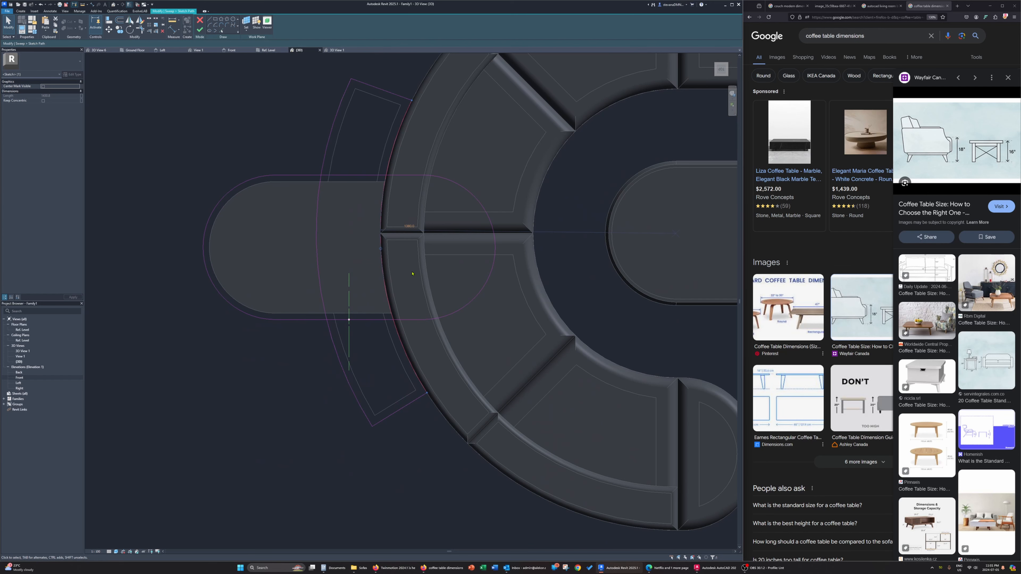
pyautogui.click(424, 306)
pyautogui.scroll(7, 395, 243)
pyautogui.scroll(-3, 348, 298)
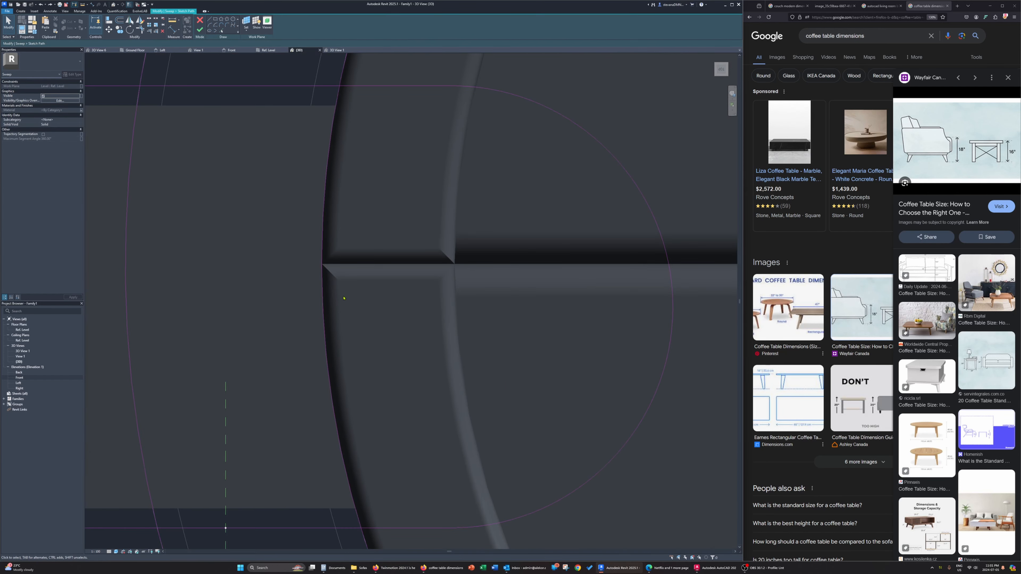
pyautogui.click(342, 299)
pyautogui.scroll(-4, 363, 305)
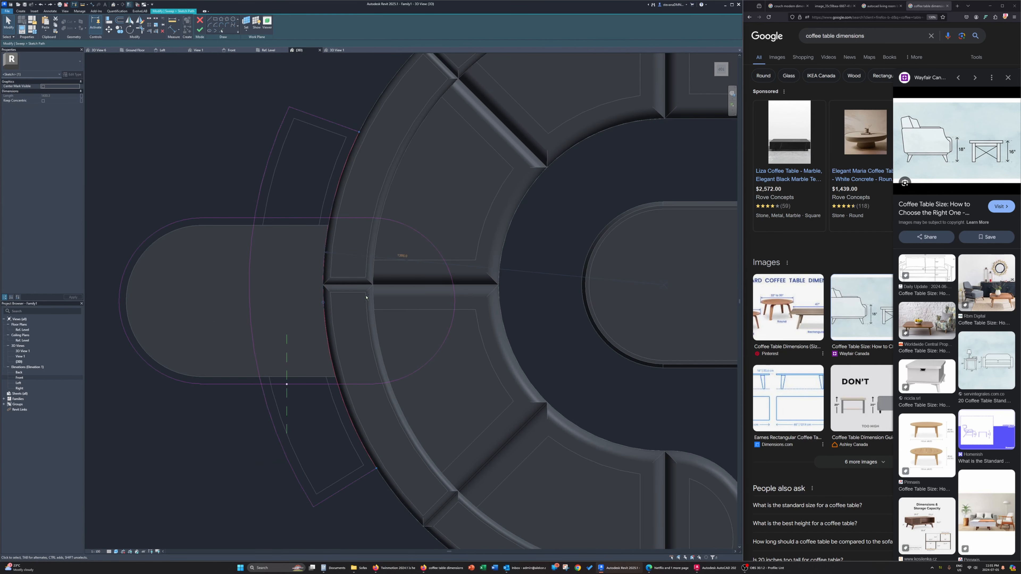
# Replace the sweep path's inner arc with a path line picked from the curved outline along the couch's back
pyautogui.click(366, 298)
pyautogui.scroll(7, 366, 298)
pyautogui.scroll(-6, 366, 299)
pyautogui.scroll(1, 366, 298)
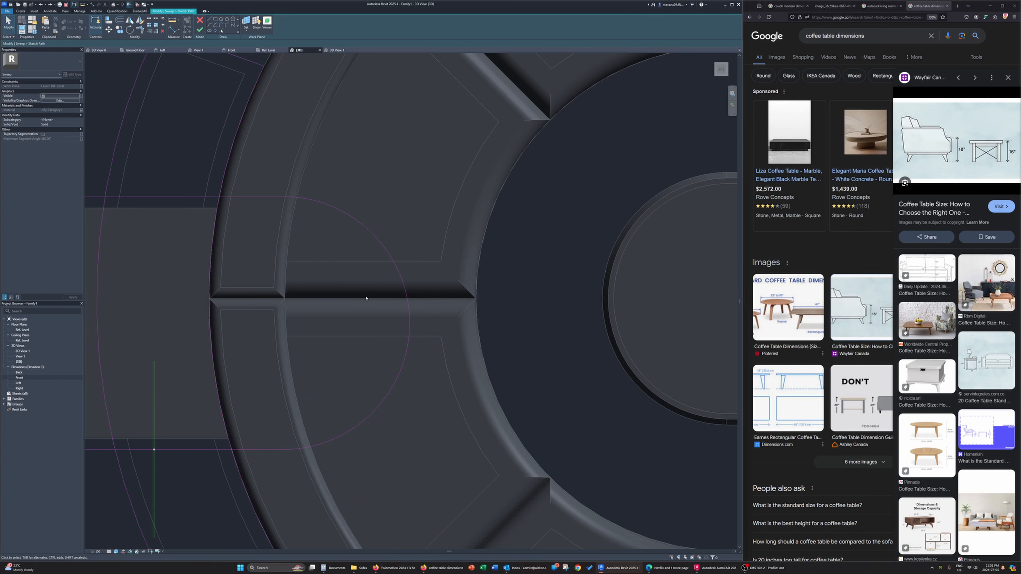
pyautogui.scroll(-2, 366, 298)
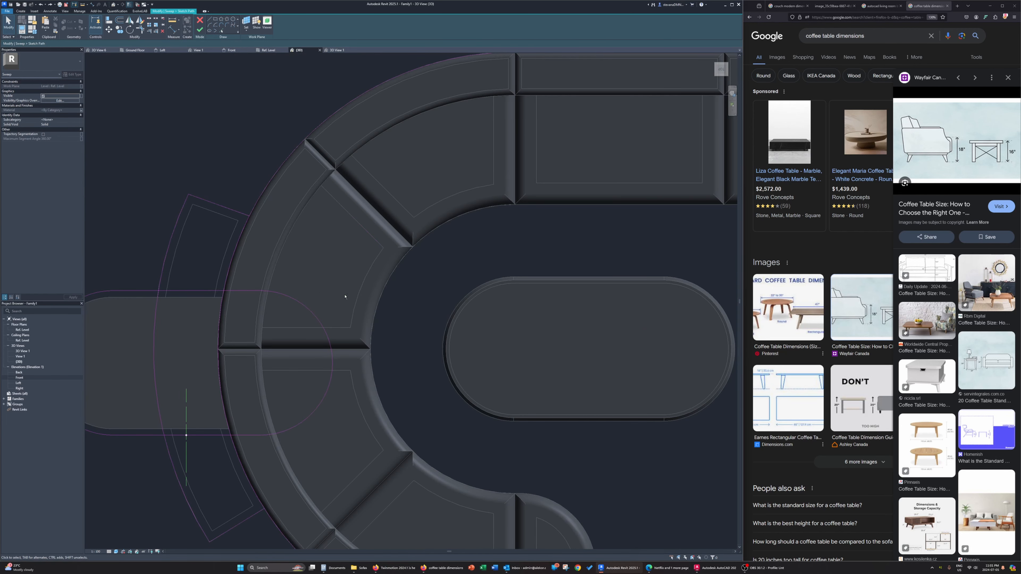
pyautogui.moveTo(305, 304); pyautogui.dragTo(387, 251, button='middle')
pyautogui.click(343, 144)
pyautogui.click(305, 225)
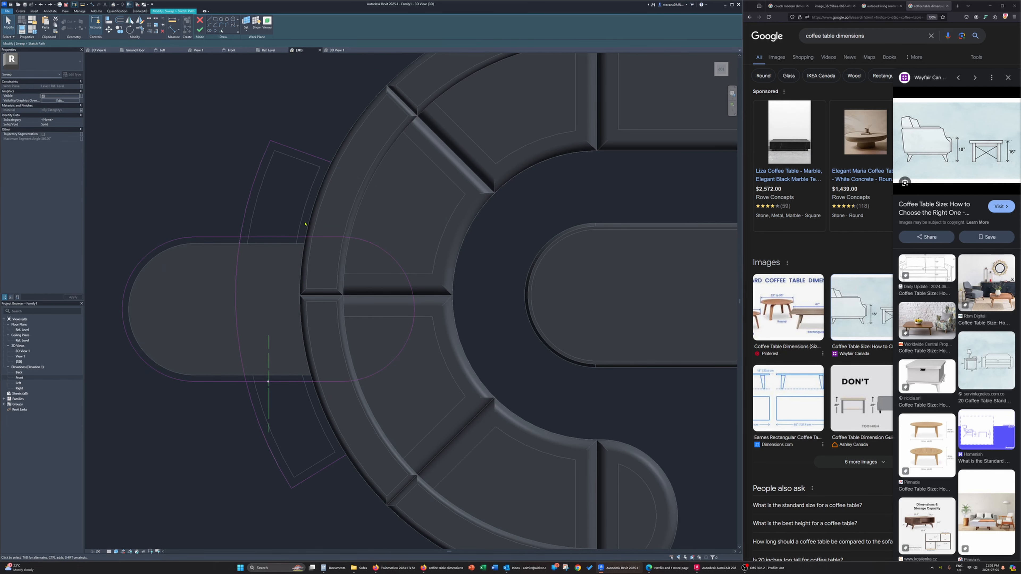
pyautogui.click(222, 31)
pyautogui.scroll(2, 291, 269)
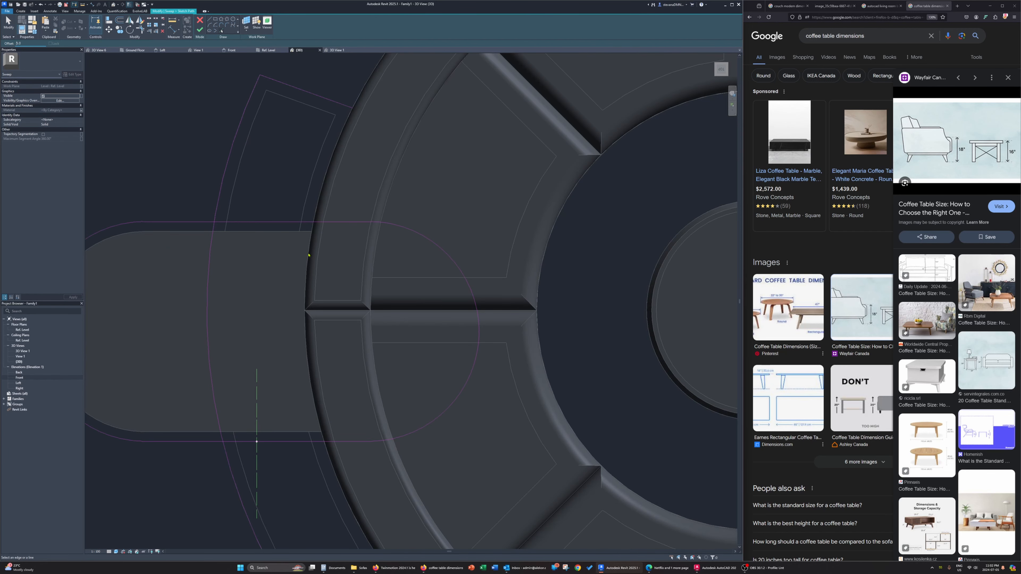
pyautogui.click(320, 192)
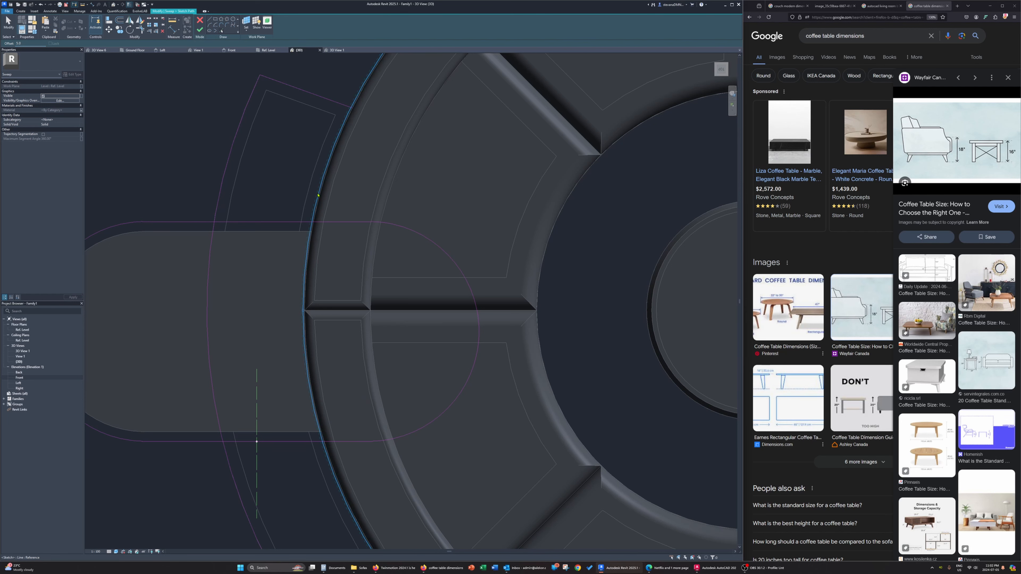
pyautogui.press('Escape')
# Trim the path into a closed curved-table outline without the old oval lines, and finish the rim sweep
pyautogui.scroll(-2, 340, 241)
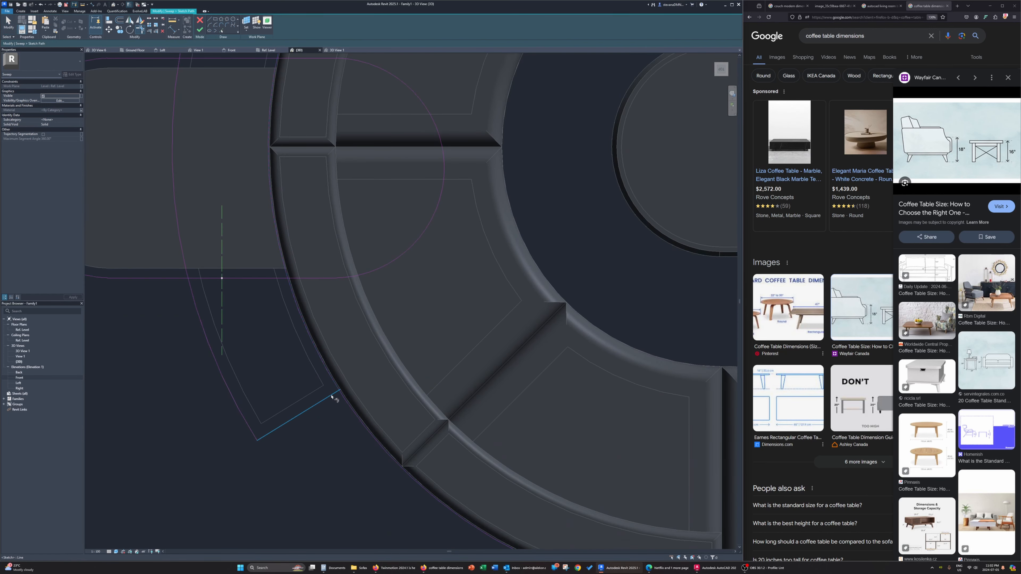
pyautogui.scroll(-3, 331, 398)
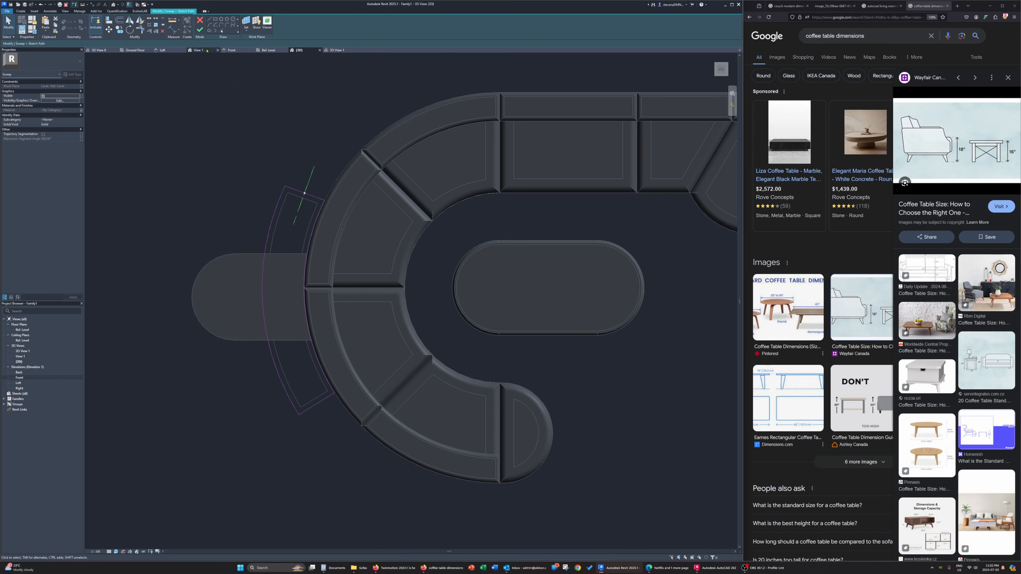
pyautogui.click(200, 29)
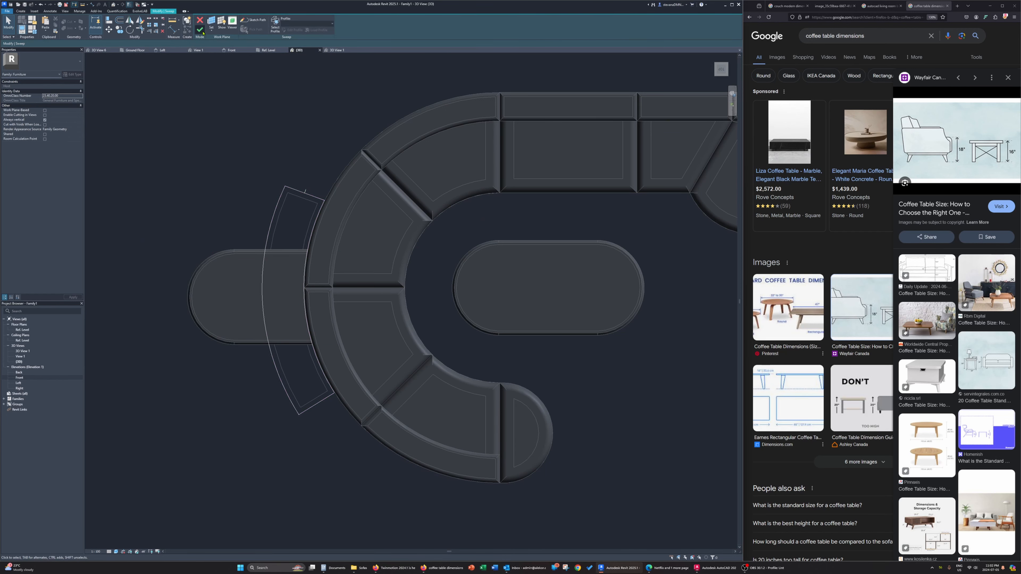
pyautogui.click(202, 33)
pyautogui.keyDown('shift'); pyautogui.moveTo(253, 293); pyautogui.dragTo(308, 177, button='middle'); pyautogui.keyUp('shift')
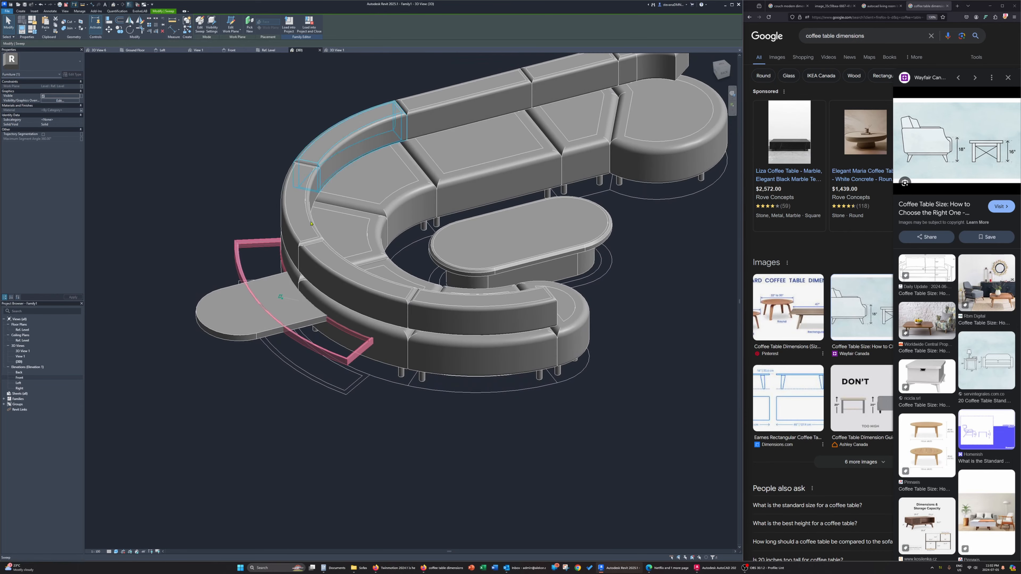
pyautogui.scroll(3, 240, 261)
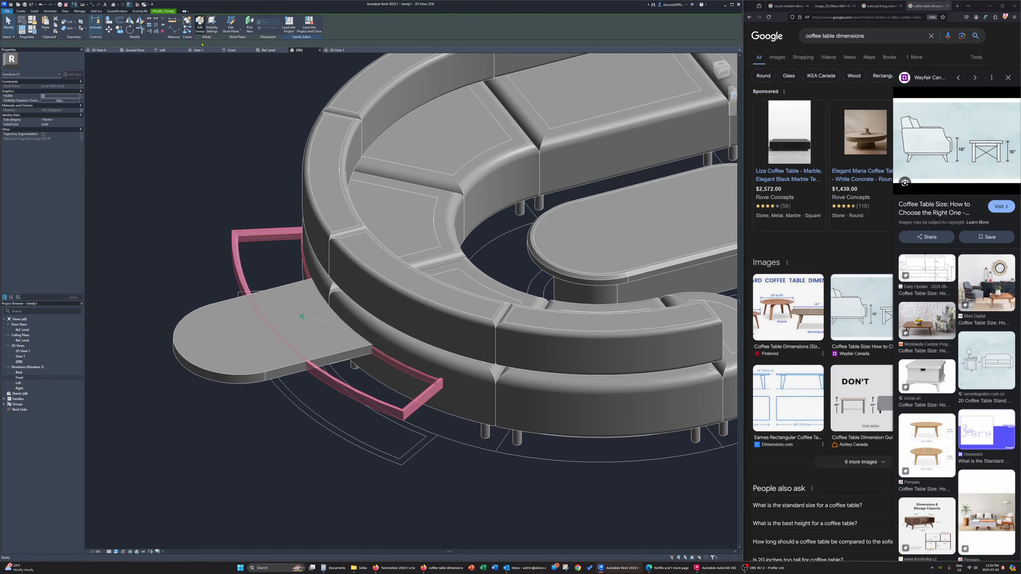
pyautogui.click(199, 25)
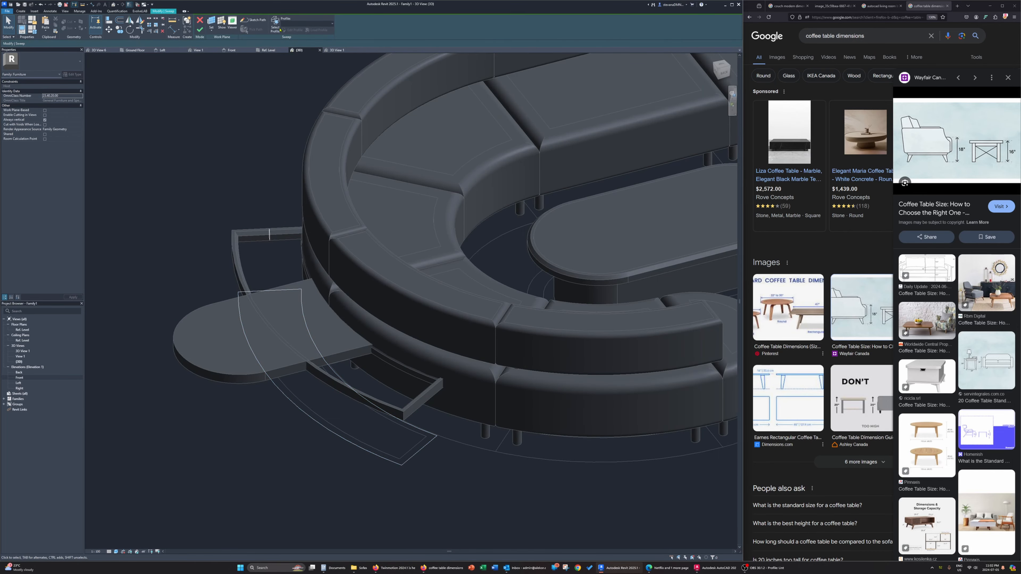
pyautogui.click(199, 30)
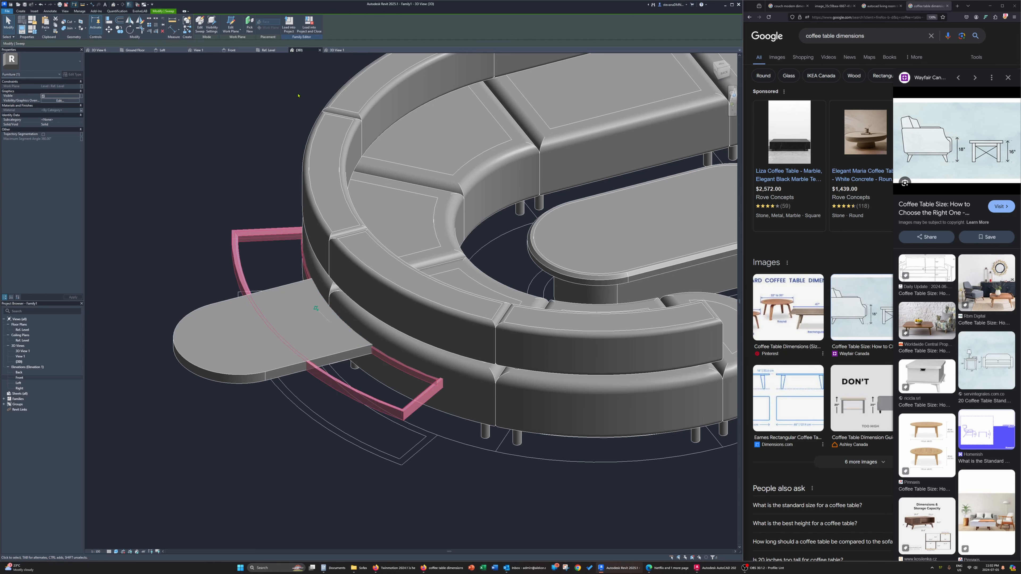
# Edit the curved table rim's sweep profile, mirror it to the opposite side of the path, and finish the sweep
pyautogui.click(200, 25)
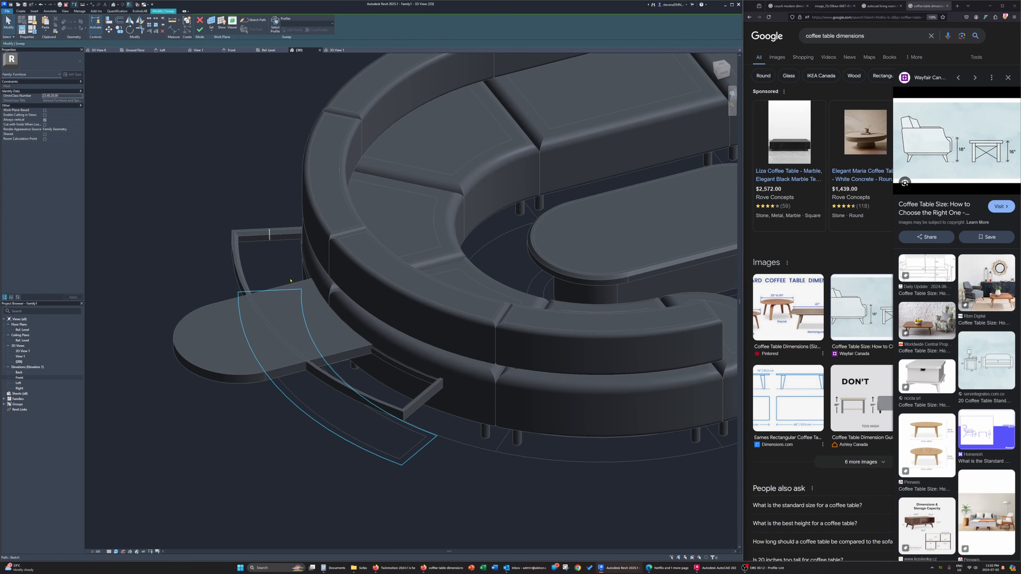
pyautogui.keyDown('shift'); pyautogui.moveTo(291, 281); pyautogui.dragTo(373, 241, button='middle'); pyautogui.keyUp('shift')
pyautogui.click(175, 305)
pyautogui.keyDown('shift'); pyautogui.moveTo(177, 314); pyautogui.dragTo(297, 268, button='middle'); pyautogui.keyUp('shift')
pyautogui.click(291, 30)
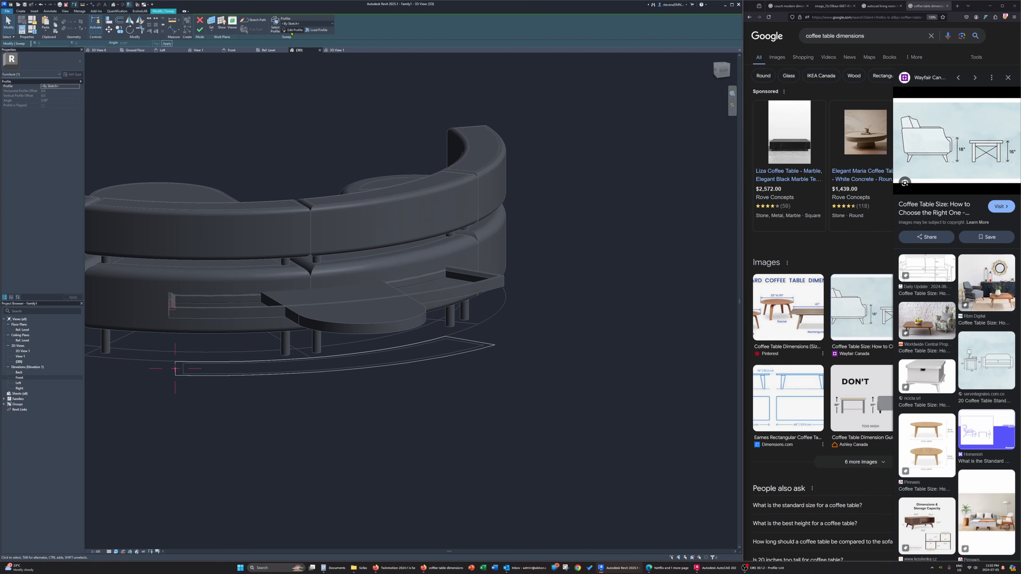
pyautogui.scroll(5, 177, 306)
pyautogui.moveTo(160, 243)
pyautogui.keyDown('shift'); pyautogui.mouseDown(button='middle')
pyautogui.moveTo(158, 193)
pyautogui.moveTo(148, 205)
pyautogui.mouseUp(button='middle'); pyautogui.keyUp('shift')
pyautogui.moveTo(136, 208); pyautogui.dragTo(240, 338)
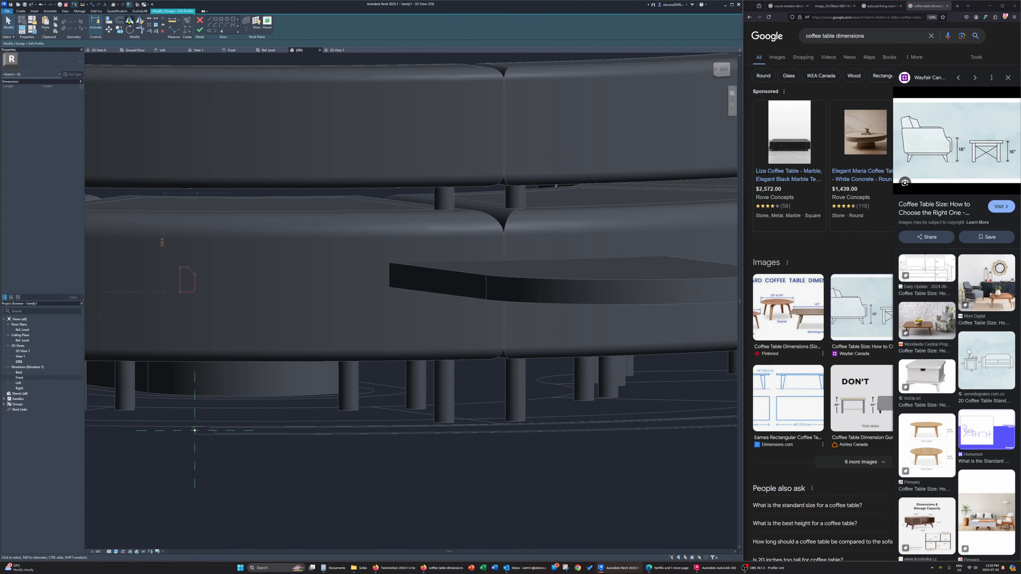
pyautogui.press('m')
pyautogui.press('m')
pyautogui.click(195, 285)
pyautogui.click(199, 31)
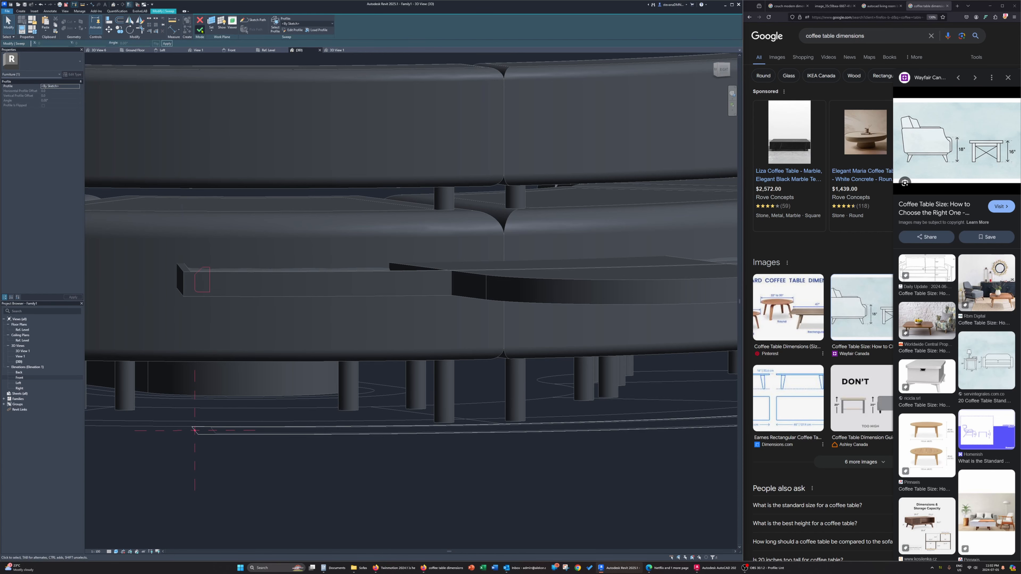
pyautogui.click(200, 30)
# Edit the tabletop infill extrusion, replacing its oval boundary with an outline picked around the curved rim, and finish it
pyautogui.scroll(-3, 274, 256)
pyautogui.keyDown('shift'); pyautogui.moveTo(274, 256); pyautogui.dragTo(300, 362, button='middle'); pyautogui.keyUp('shift')
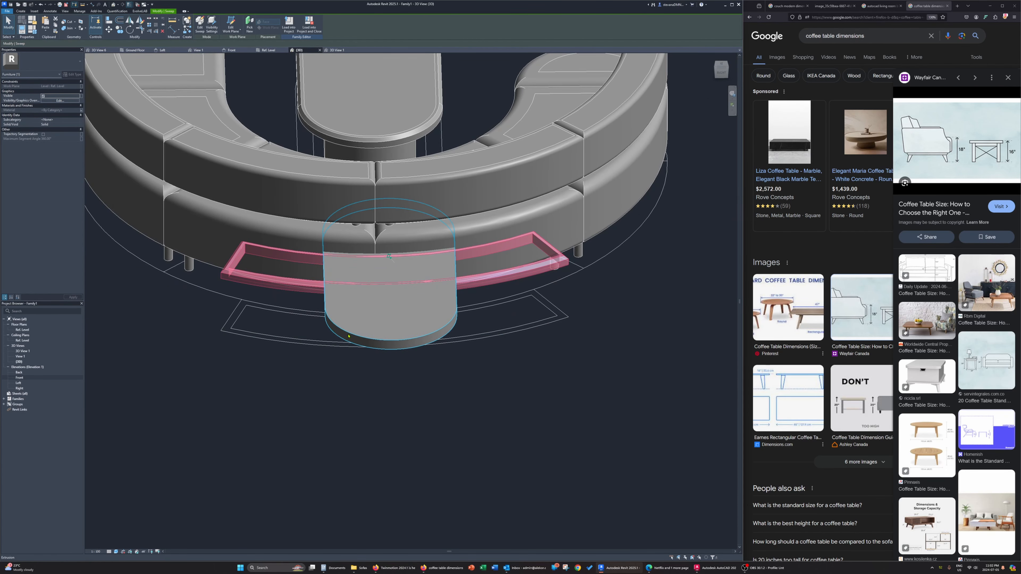
pyautogui.click(340, 333)
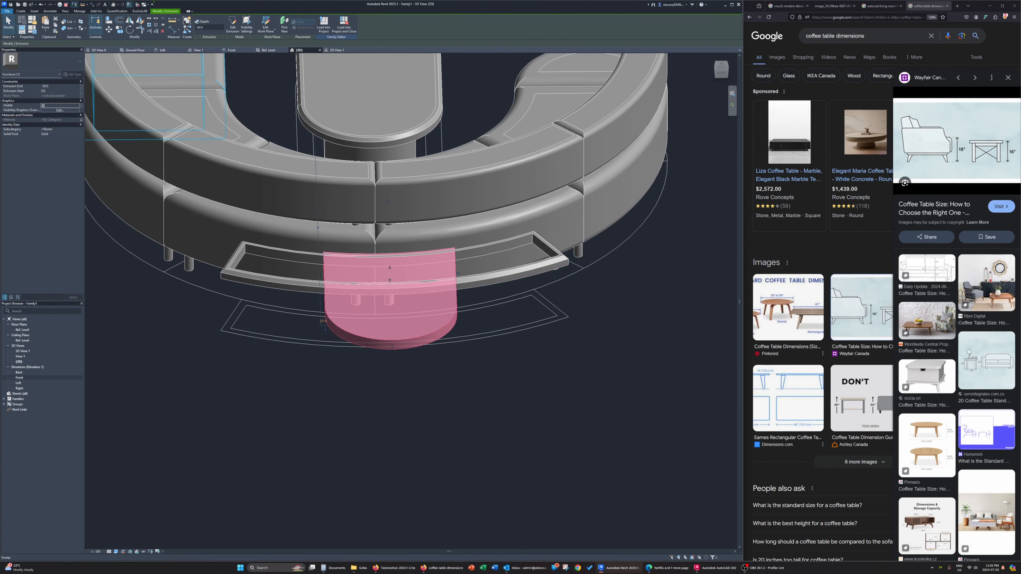
pyautogui.click(232, 28)
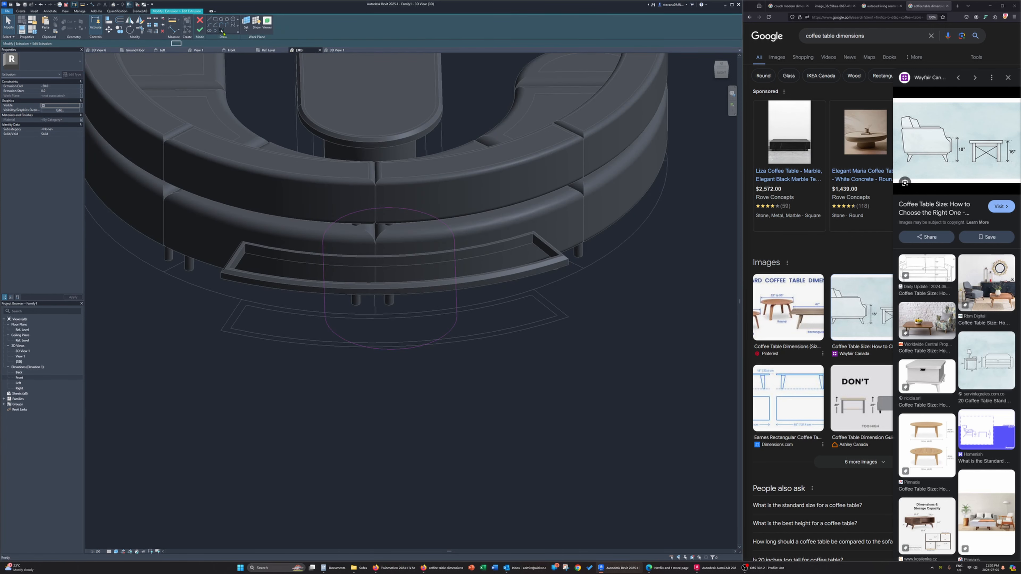
pyautogui.press('Tab')
pyautogui.press('Tab')
pyautogui.click(245, 256)
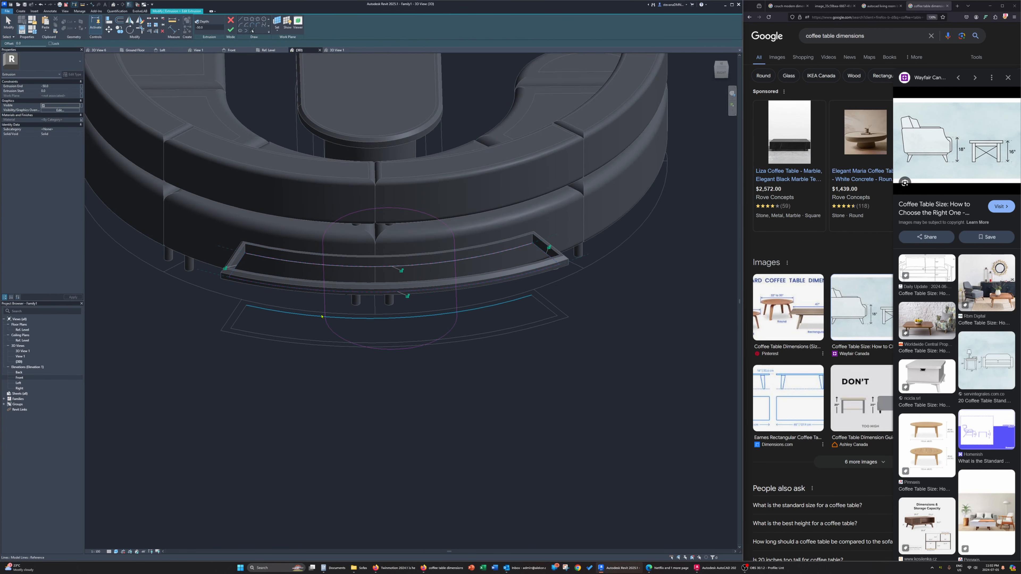
pyautogui.press('Escape')
pyautogui.click(322, 318)
pyautogui.press('Delete')
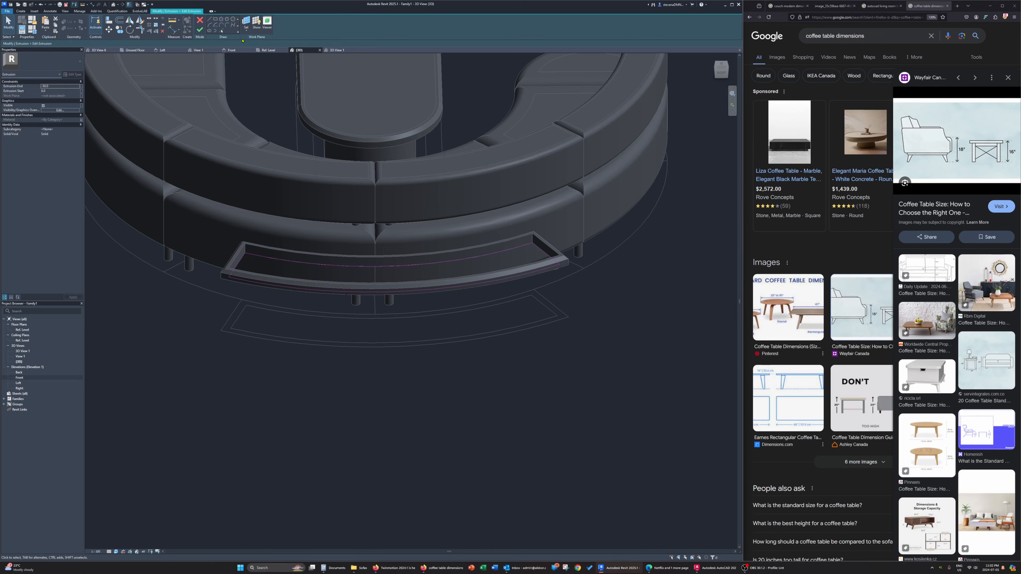
pyautogui.click(199, 30)
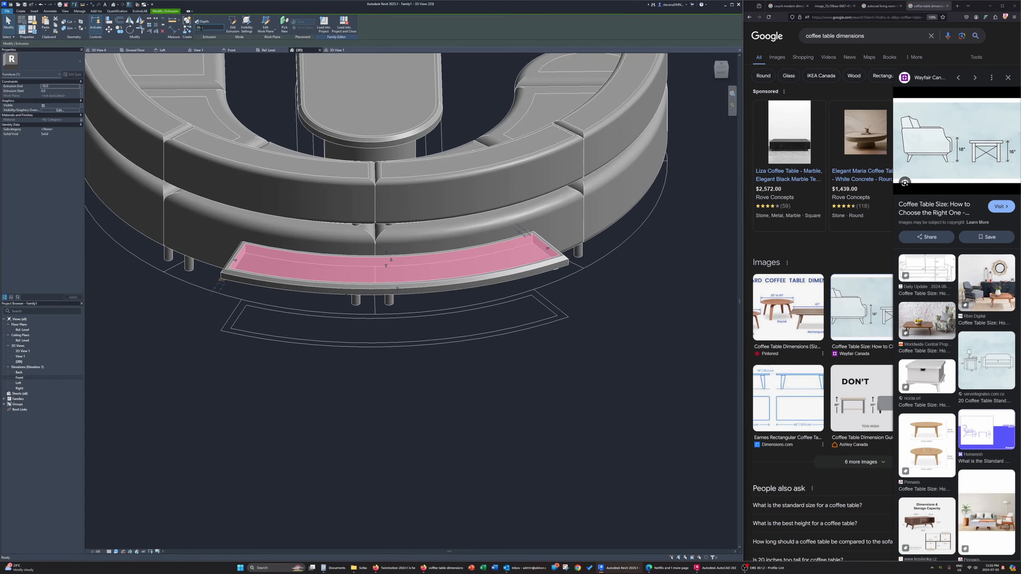
# Inspect the curved table from a low side angle and switch to the browser's reference image of sofa dimensions
pyautogui.click(249, 282)
pyautogui.keyDown('shift'); pyautogui.moveTo(249, 282); pyautogui.dragTo(183, 280, button='middle'); pyautogui.keyUp('shift')
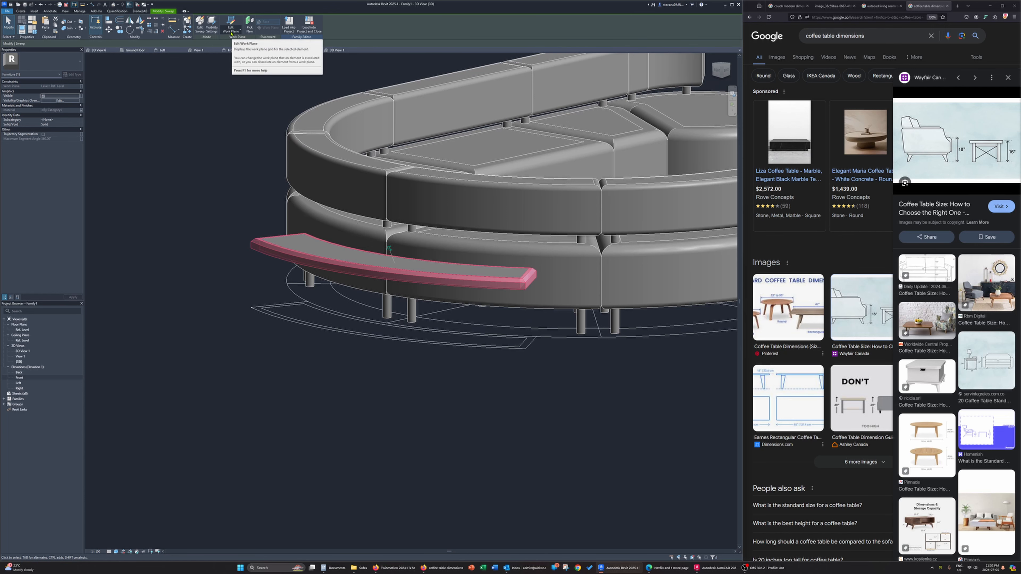
pyautogui.click(868, 6)
pyautogui.click(836, 6)
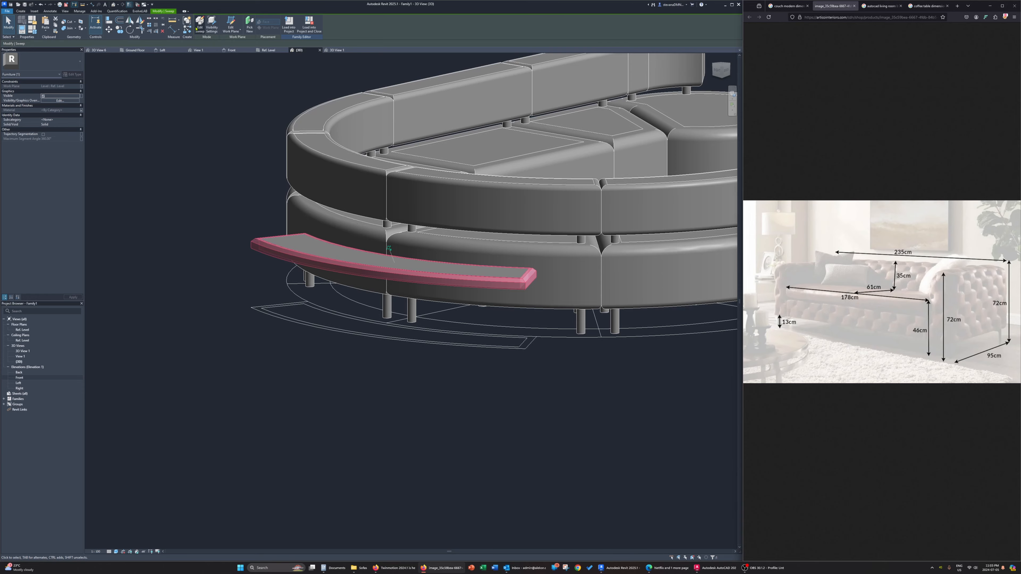
# Pick a new work plane for the curved table's rim sweep, raising it to the top of the couch backrest
pyautogui.click(239, 31)
pyautogui.click(239, 51)
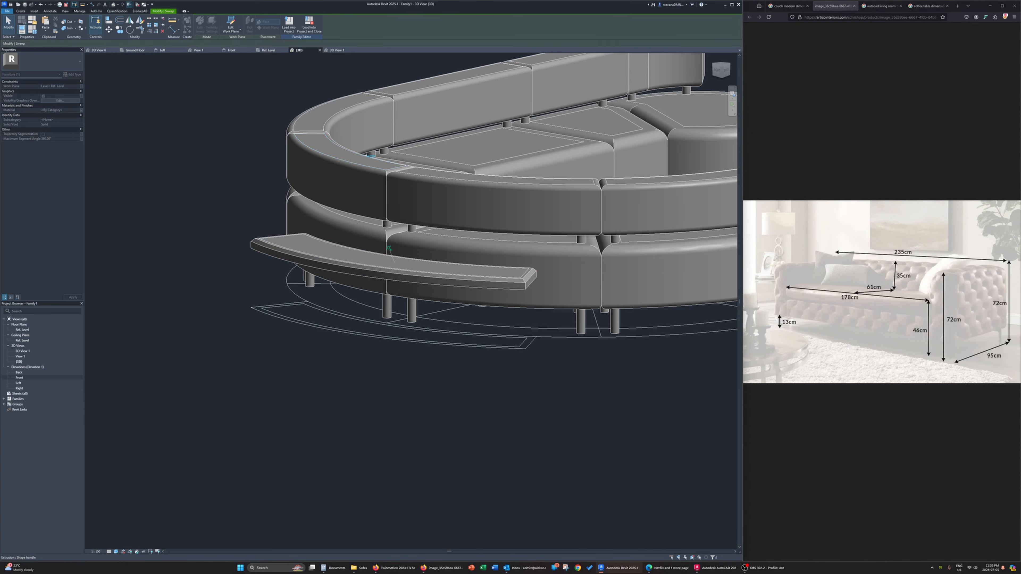
pyautogui.click(363, 165)
pyautogui.moveTo(365, 207)
pyautogui.keyDown('shift'); pyautogui.mouseDown(button='middle')
pyautogui.moveTo(367, 171)
pyautogui.moveTo(371, 214)
pyautogui.mouseUp(button='middle'); pyautogui.keyUp('shift')
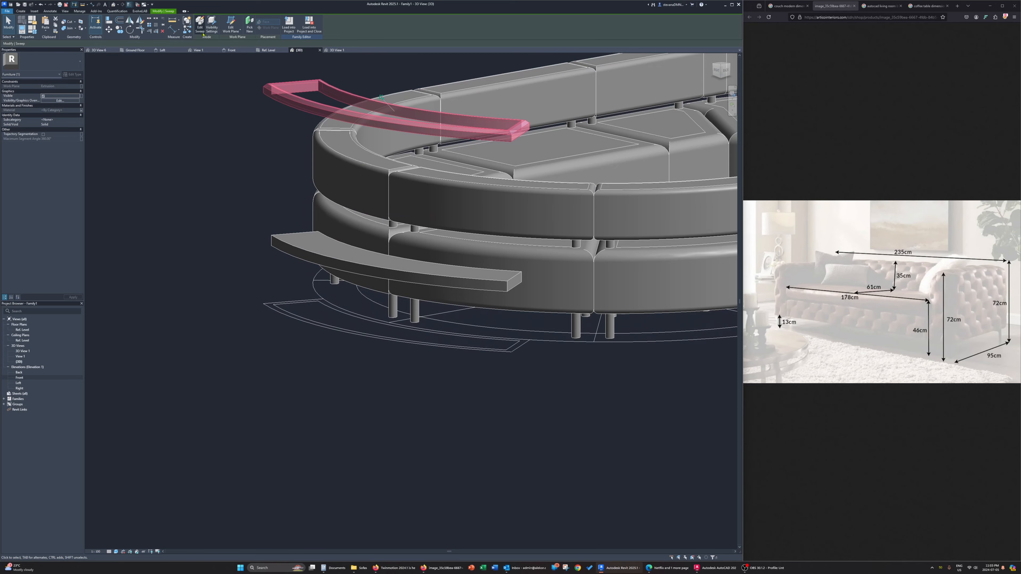
pyautogui.click(232, 30)
pyautogui.click(228, 51)
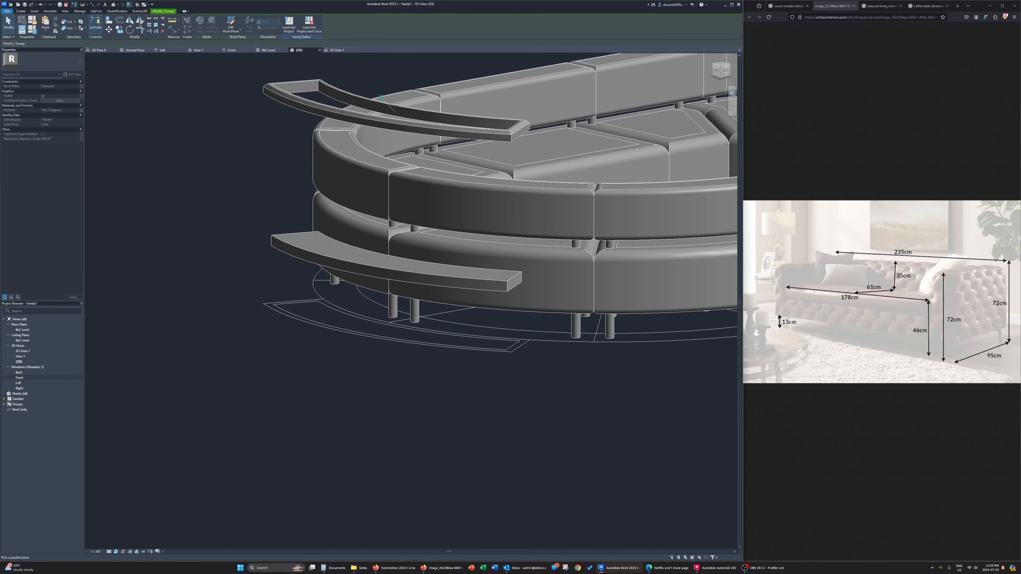
pyautogui.click(353, 215)
pyautogui.keyDown('shift'); pyautogui.moveTo(354, 215); pyautogui.dragTo(278, 245, button='middle'); pyautogui.keyUp('shift')
# Move the rim sweep down in a side view so its top edge is flush with the top of the couch backrest
pyautogui.click(719, 70)
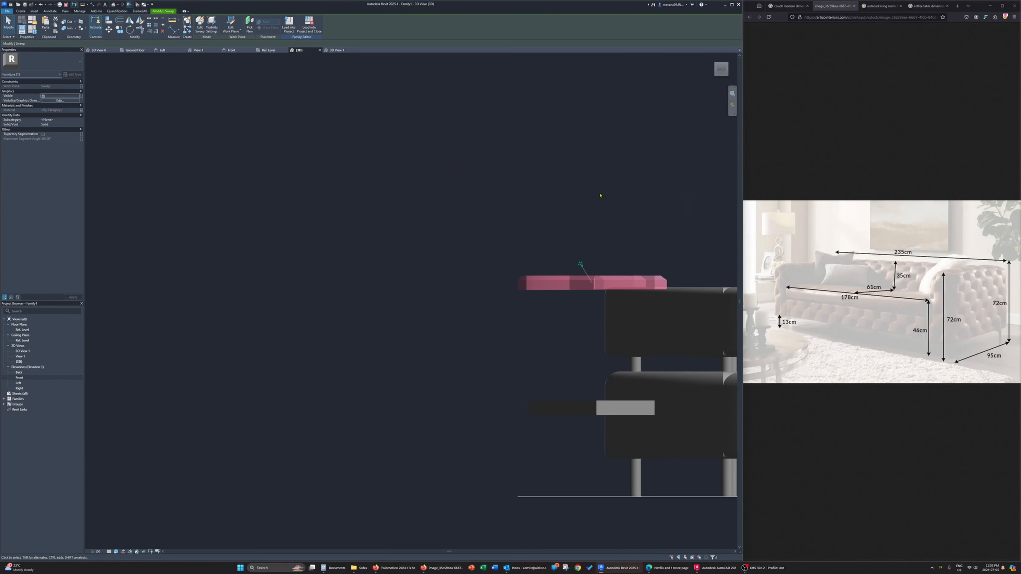
pyautogui.press('m')
pyautogui.press('v')
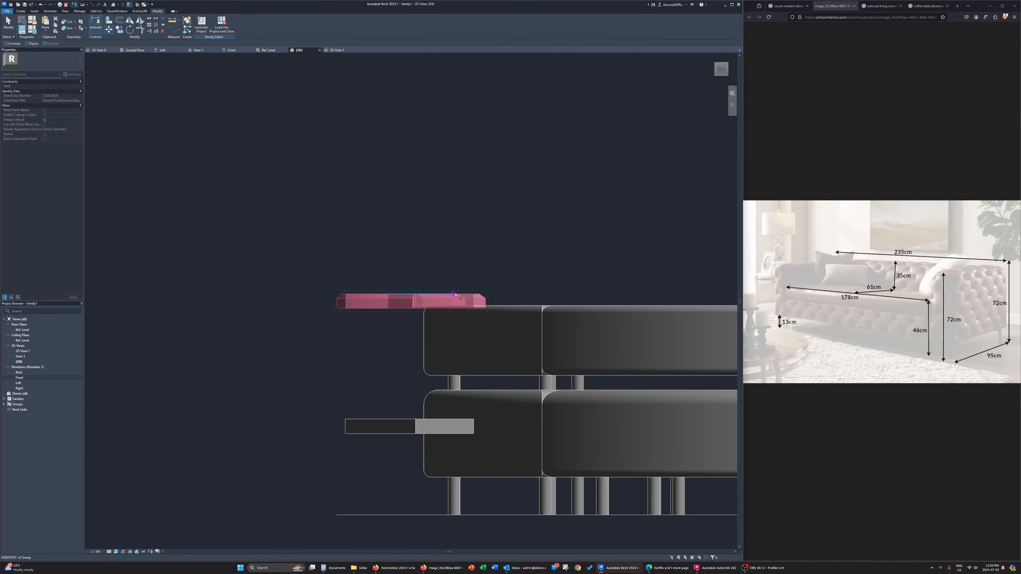
pyautogui.click(453, 306)
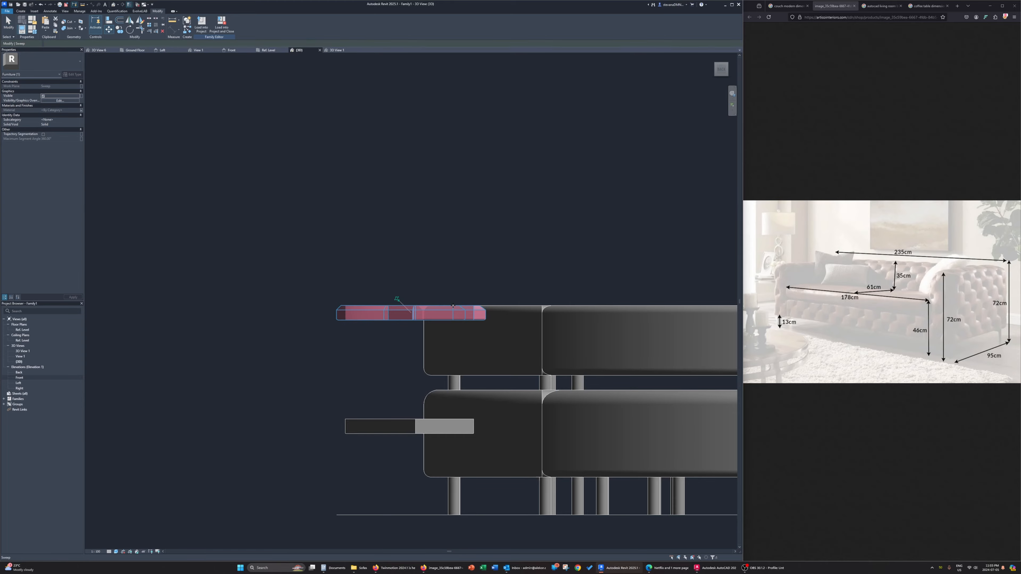
# Rehost the curved tabletop infill extrusion onto the rim sweep's plane so it fits inside the raised rim
pyautogui.scroll(4, 467, 311)
pyautogui.keyDown('shift'); pyautogui.moveTo(454, 248); pyautogui.dragTo(483, 269, button='middle'); pyautogui.keyUp('shift')
pyautogui.click(360, 408)
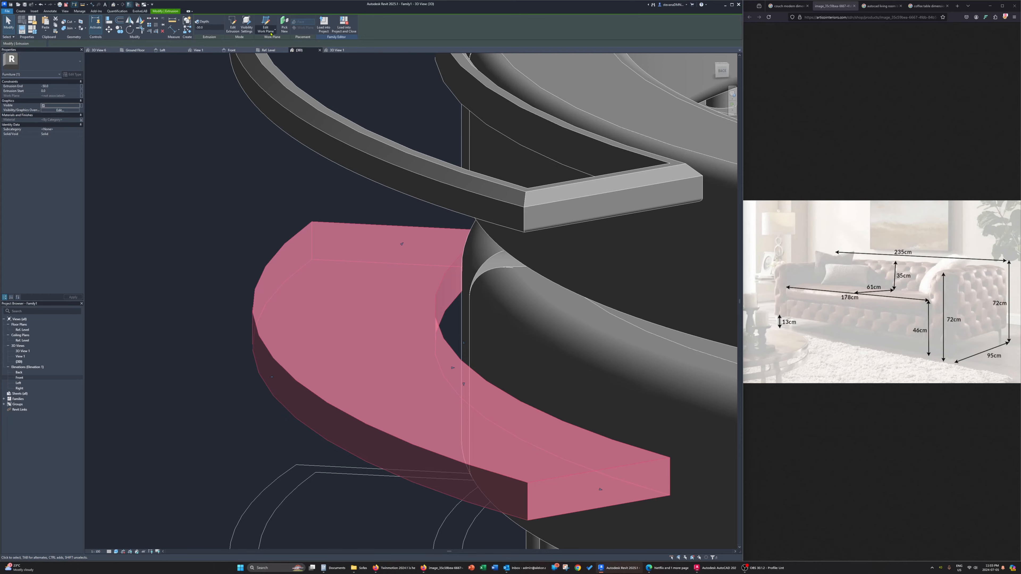
pyautogui.press('Escape')
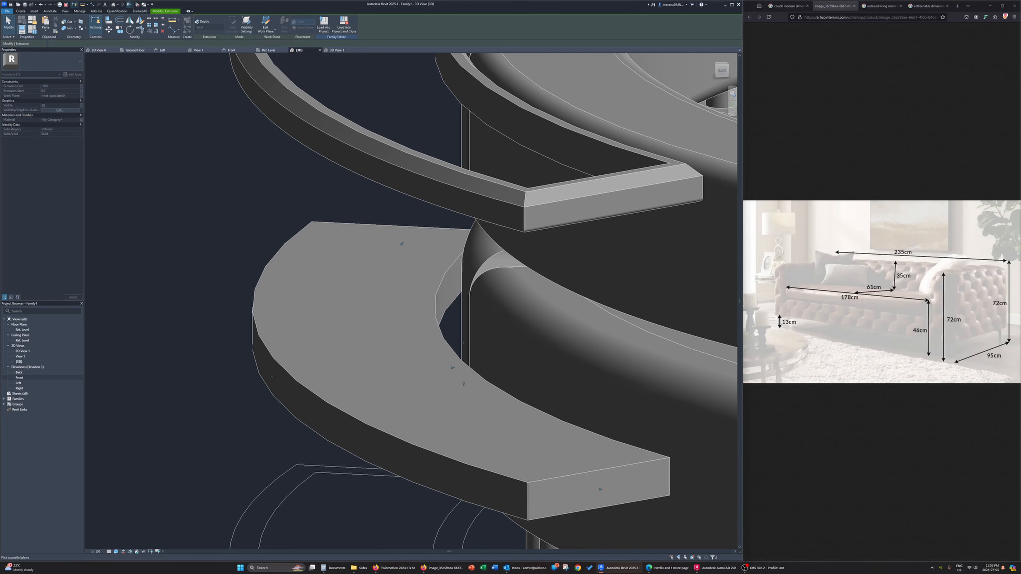
pyautogui.click(462, 113)
pyautogui.scroll(-3, 455, 126)
pyautogui.moveTo(435, 160); pyautogui.dragTo(397, 317, button='middle')
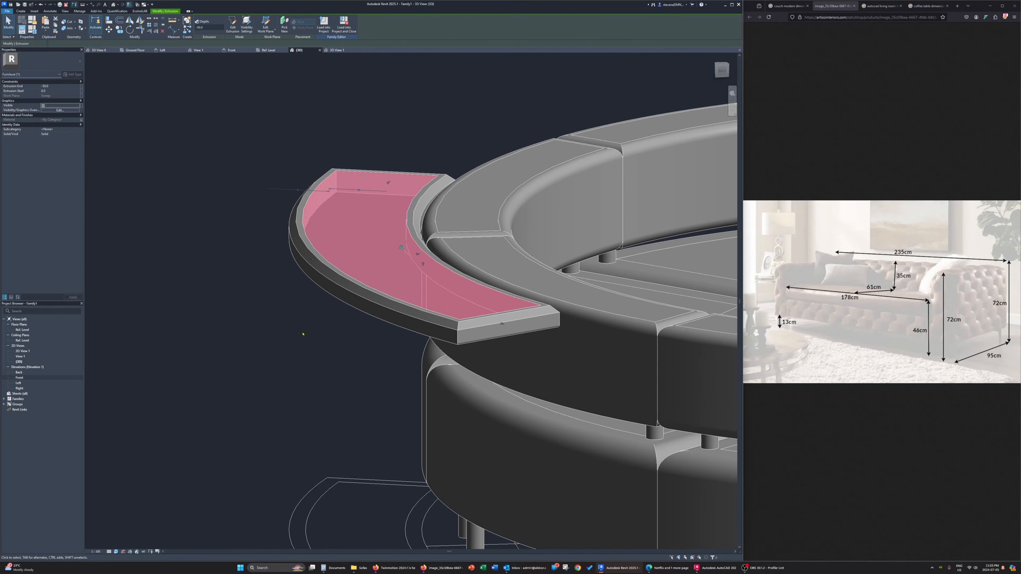
pyautogui.click(303, 334)
# Create a family type parameter named ConsoletableMaterial and associate it with the curved tabletop infill's material
pyautogui.moveTo(303, 335)
pyautogui.keyDown('shift'); pyautogui.mouseDown(button='middle')
pyautogui.moveTo(306, 303)
pyautogui.moveTo(367, 296)
pyautogui.moveTo(309, 334)
pyautogui.mouseUp(button='middle'); pyautogui.keyUp('shift')
pyautogui.scroll(-3, 308, 335)
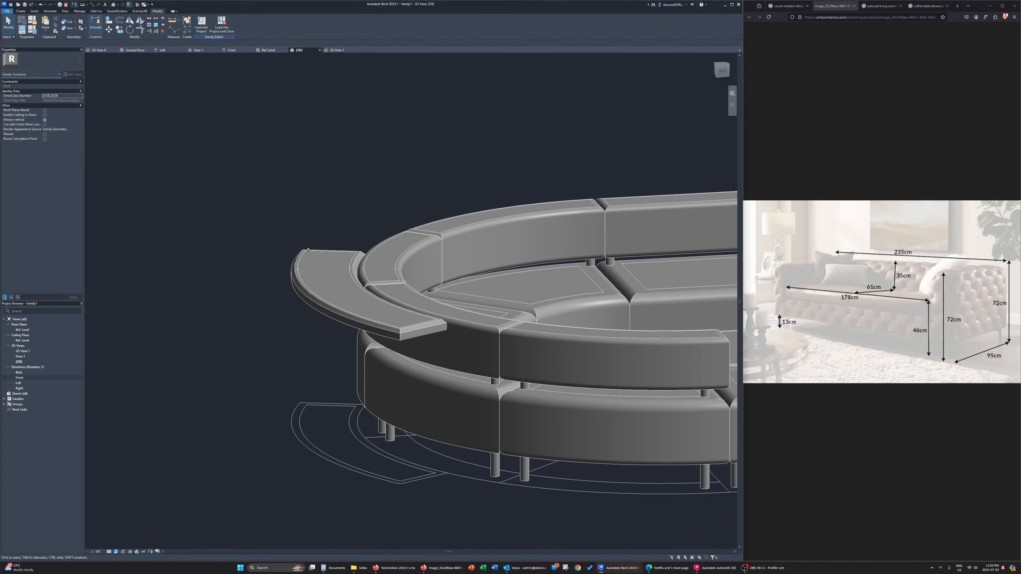
pyautogui.click(337, 290)
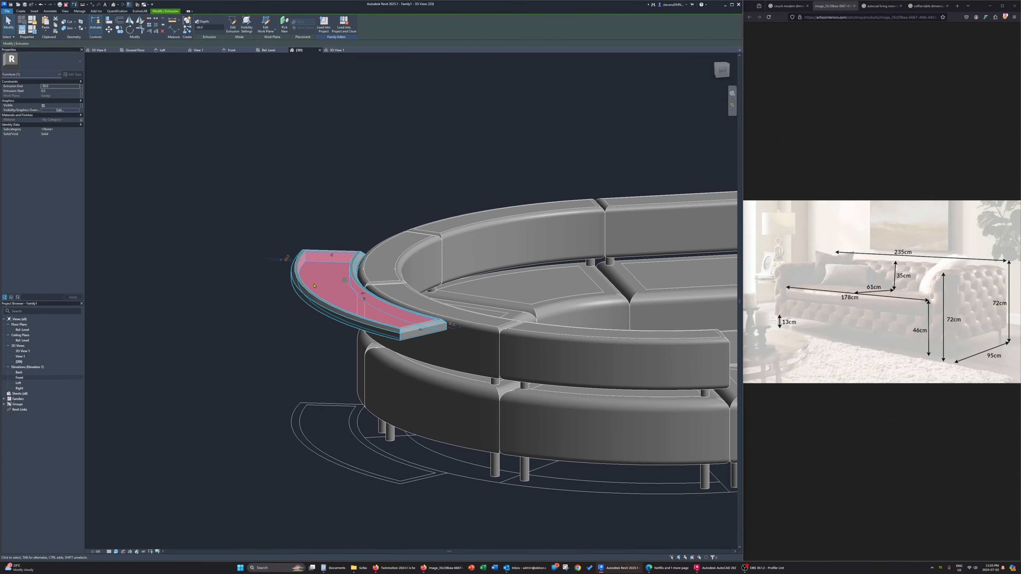
pyautogui.click(81, 120)
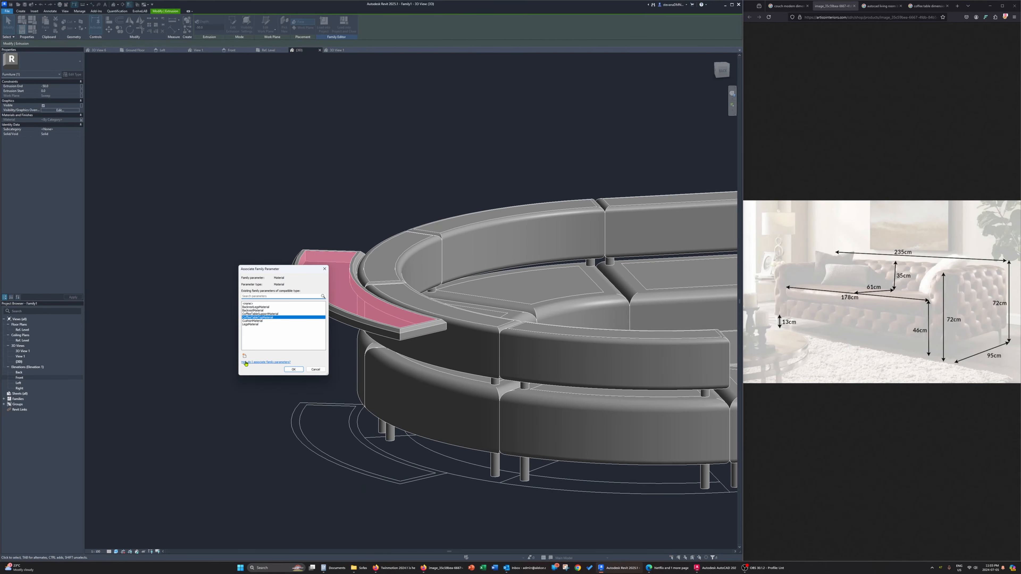
pyautogui.click(244, 356)
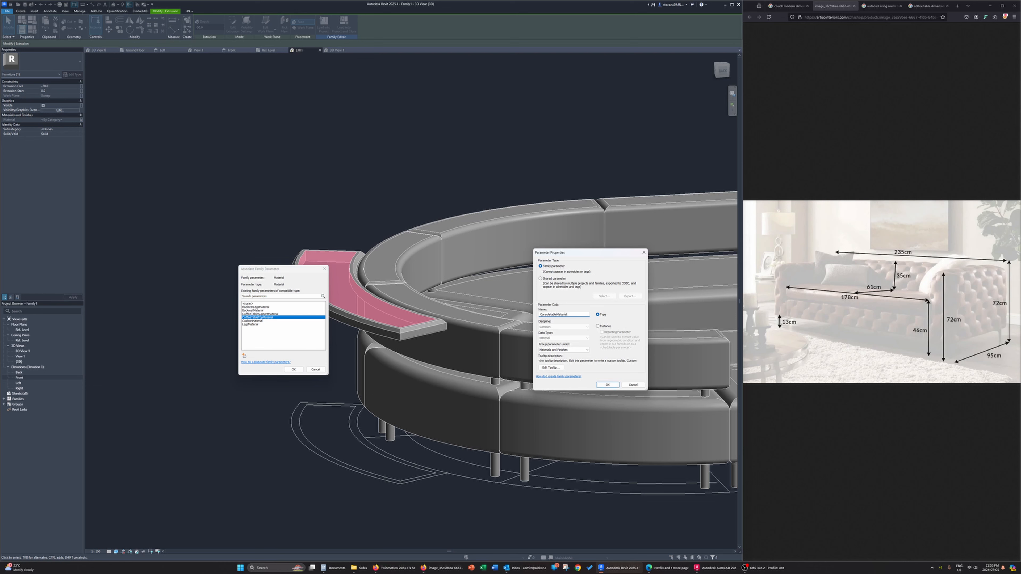
pyautogui.press('Return')
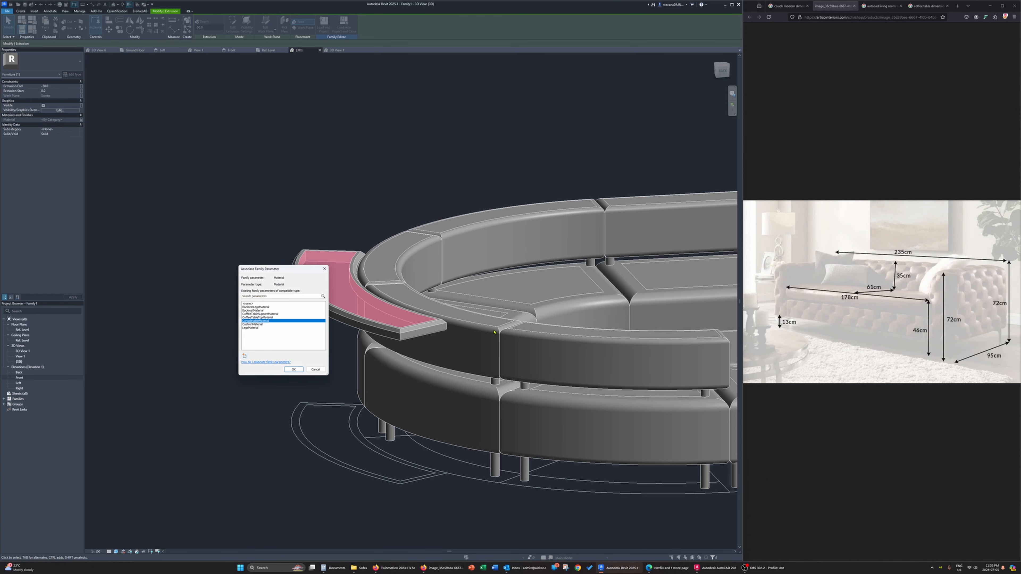
pyautogui.click(286, 369)
# Associate the curved table rim sweep's material with the existing ConsoletableMaterial parameter
pyautogui.click(306, 295)
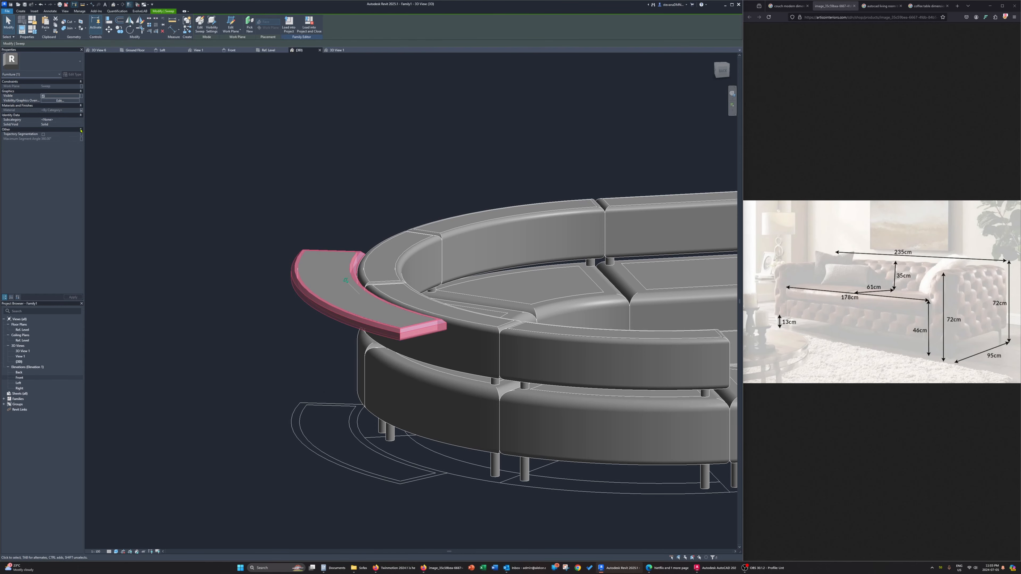
pyautogui.click(82, 110)
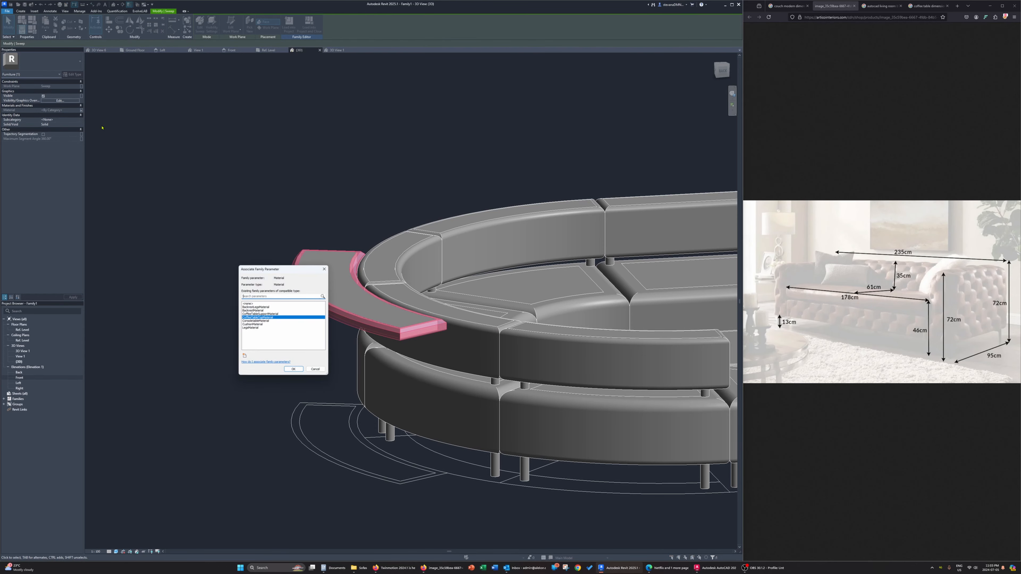
pyautogui.click(261, 321)
pyautogui.click(293, 369)
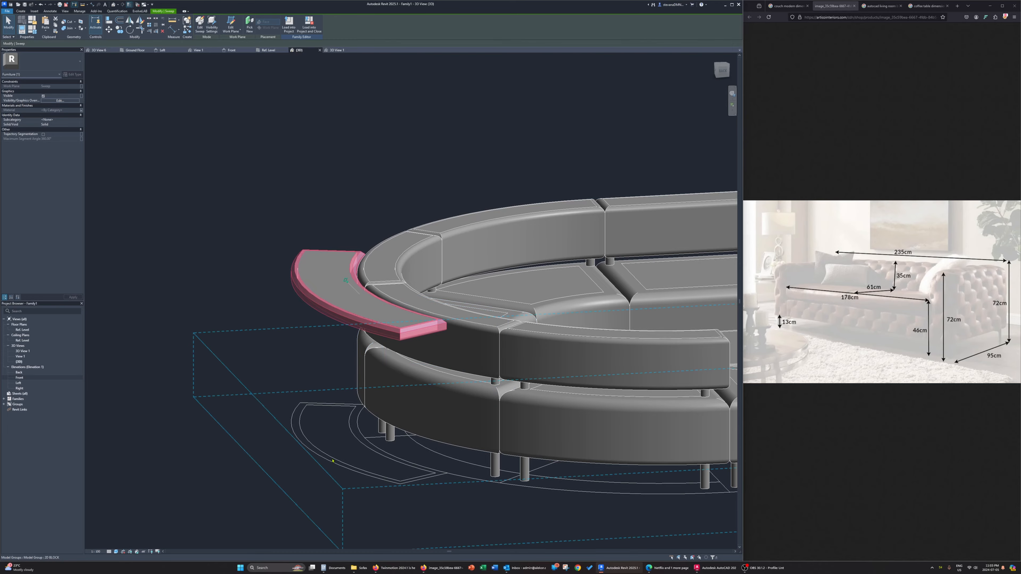
pyautogui.scroll(-3, 443, 385)
pyautogui.click(275, 405)
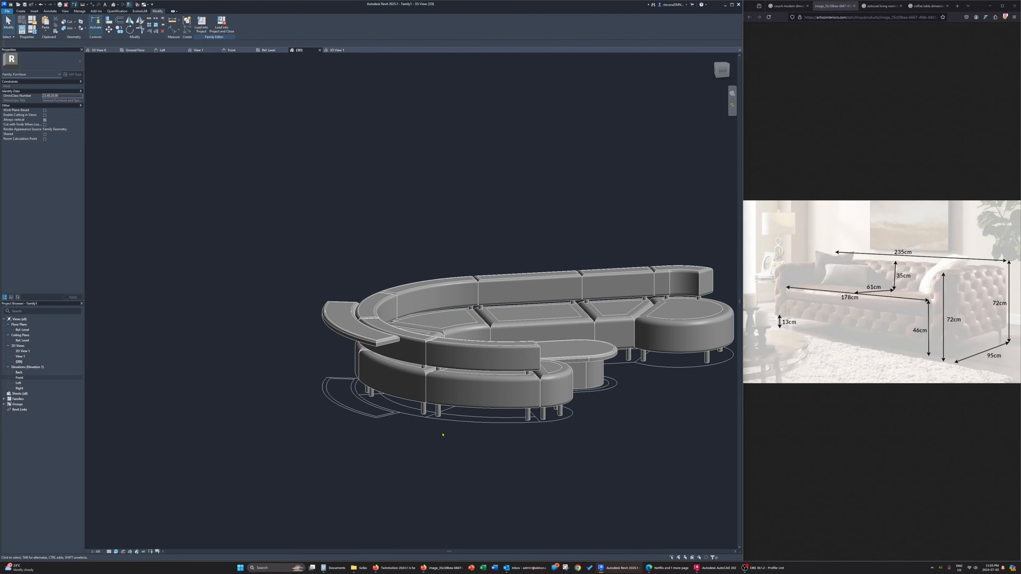
# Select a couch leg and open the Ref. Level floor plan at the curved table behind the couch
pyautogui.keyDown('shift'); pyautogui.moveTo(442, 435); pyautogui.dragTo(386, 472, button='middle'); pyautogui.keyUp('shift')
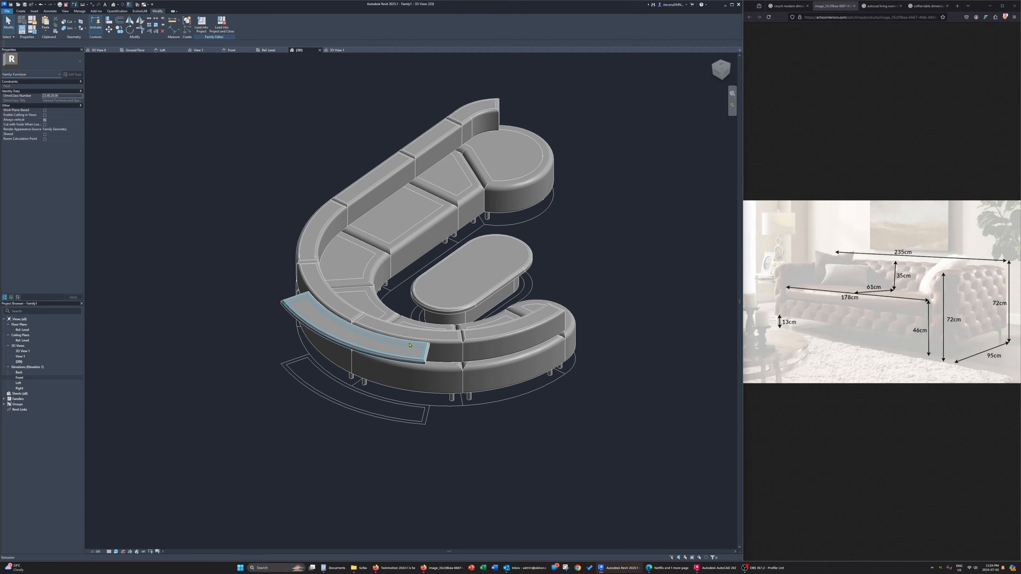
pyautogui.click(453, 395)
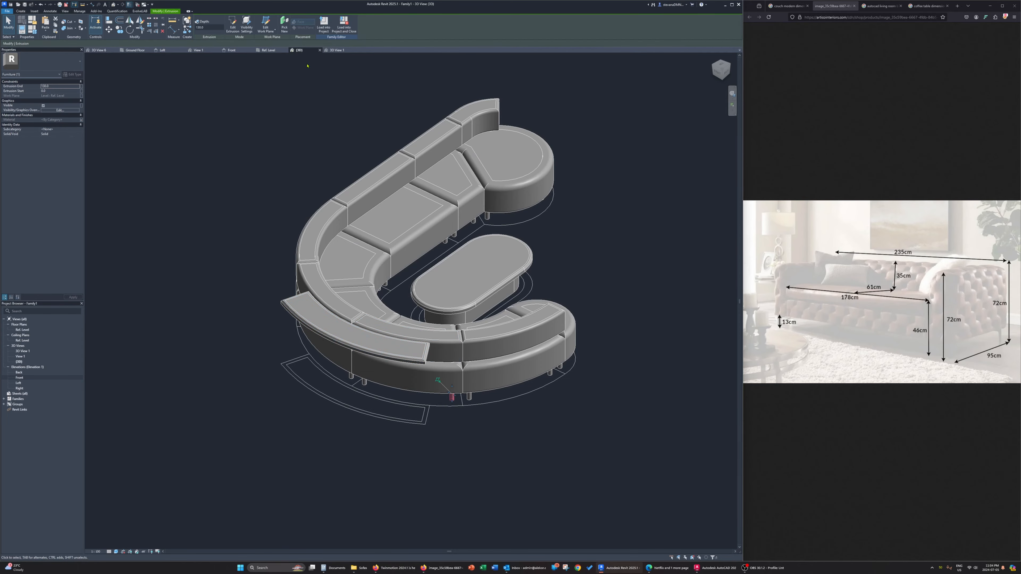
pyautogui.click(268, 50)
pyautogui.scroll(-5, 356, 319)
pyautogui.scroll(3, 539, 418)
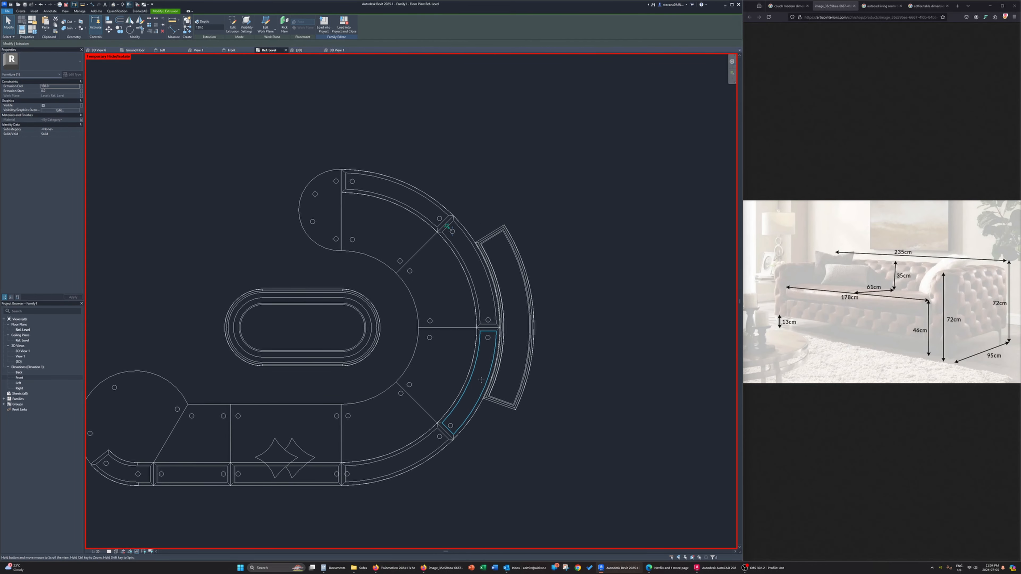
pyautogui.scroll(-3, 382, 360)
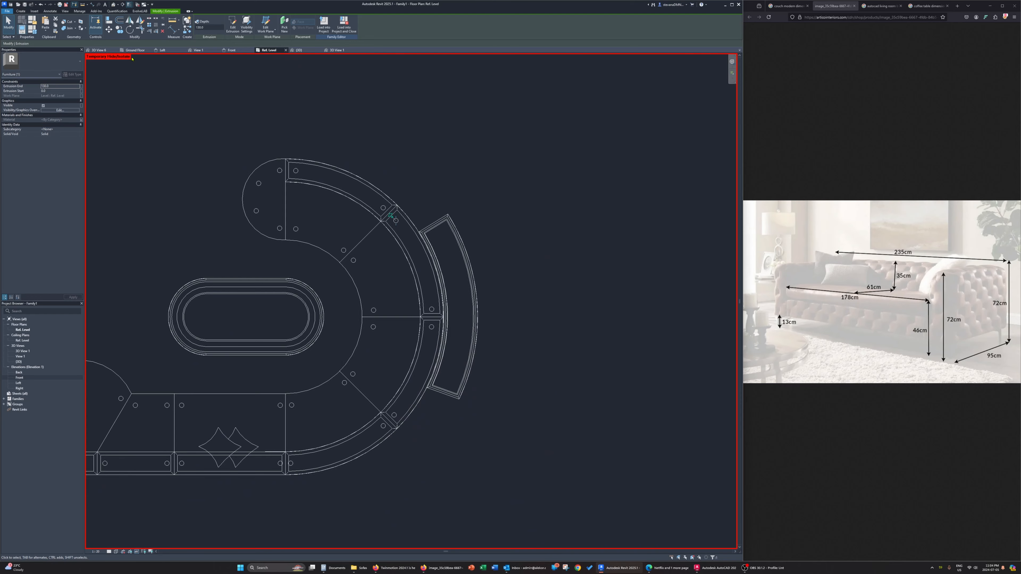
# Place model lines offset inward from the curved table's outer edges as a guide outline for its legs
pyautogui.press('l')
pyautogui.press('i')
pyautogui.scroll(4, 442, 407)
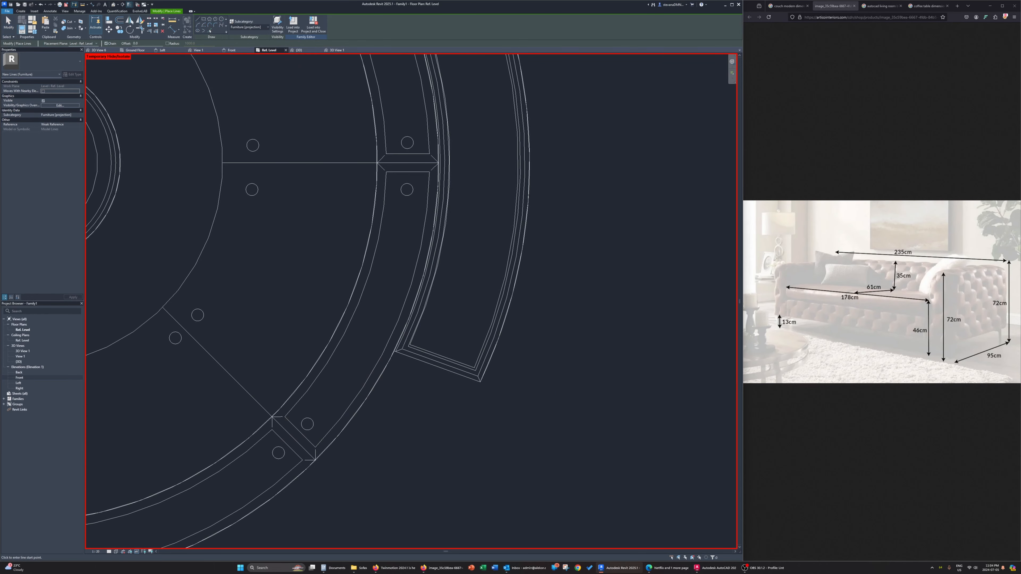
pyautogui.click(210, 31)
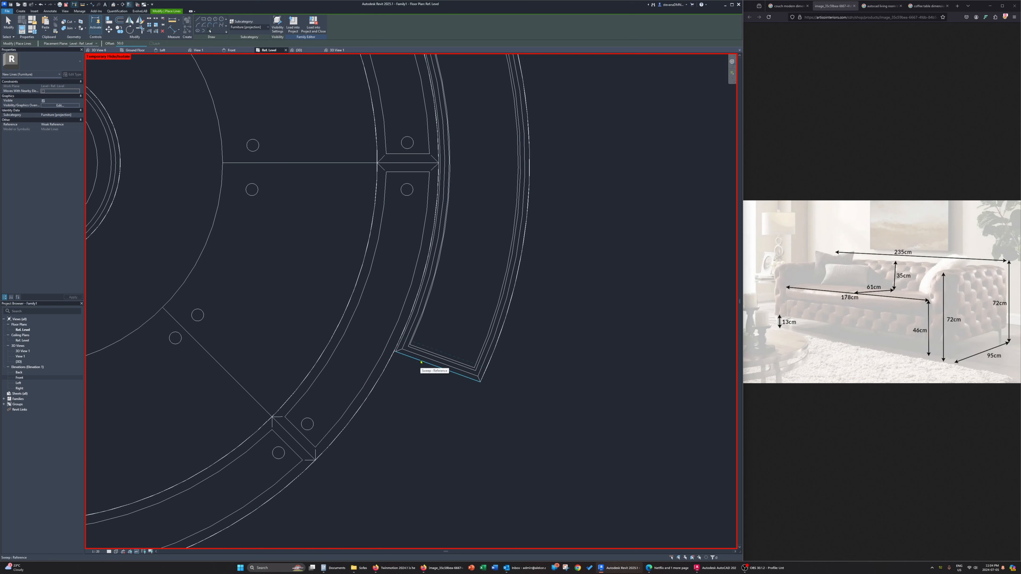
pyautogui.click(420, 362)
pyautogui.click(493, 358)
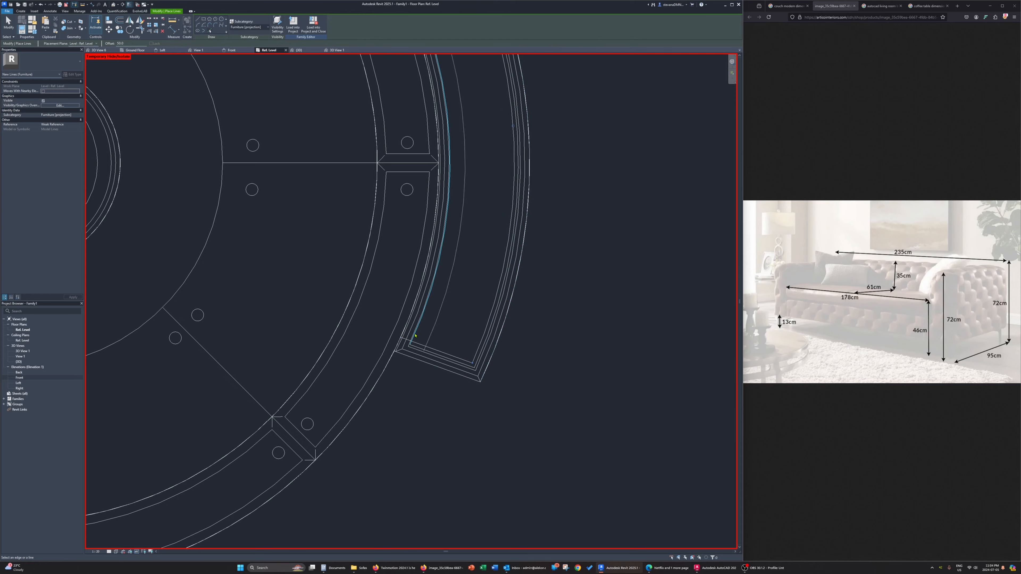
pyautogui.moveTo(475, 238); pyautogui.dragTo(476, 459, button='middle')
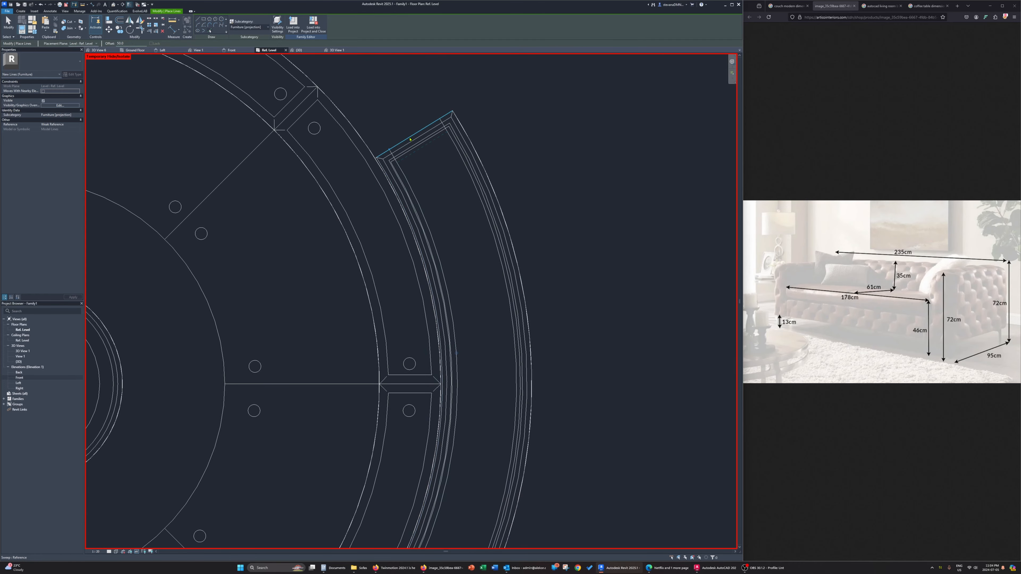
pyautogui.press('Escape')
# Change the subcategory of the curved table's offset guide lines to <Invisible lines>
pyautogui.scroll(-3, 422, 177)
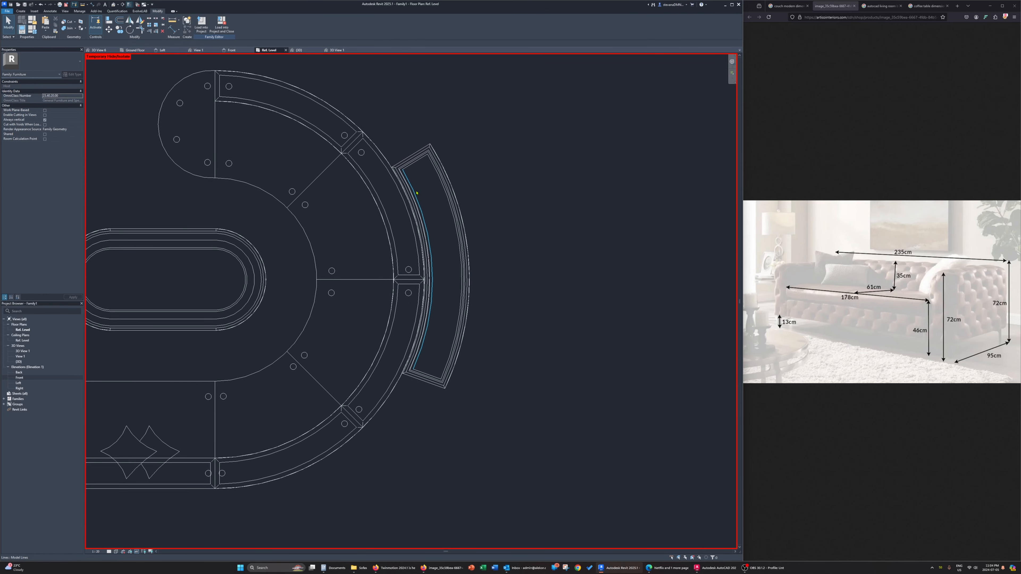
pyautogui.click(225, 27)
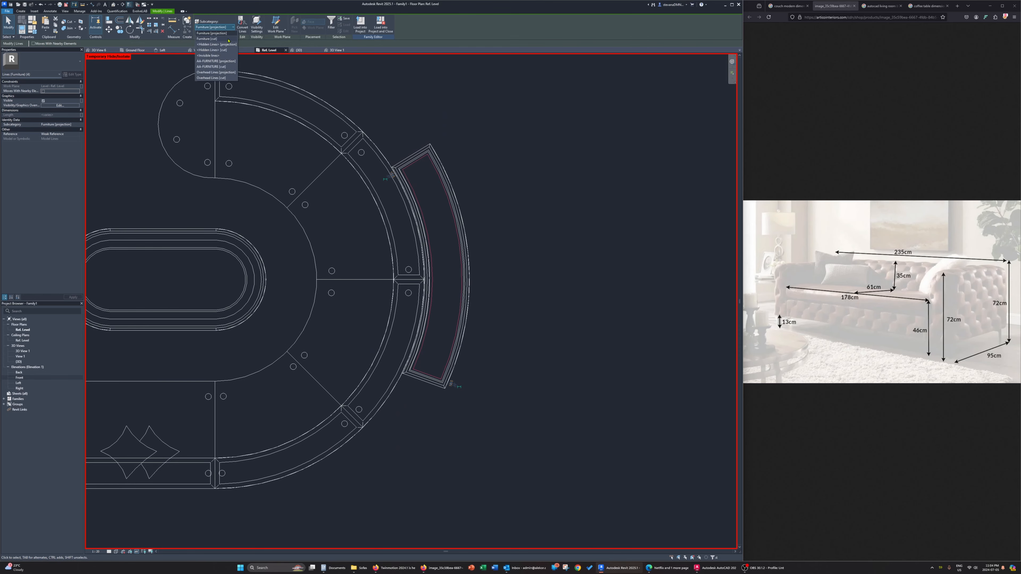
pyautogui.click(225, 56)
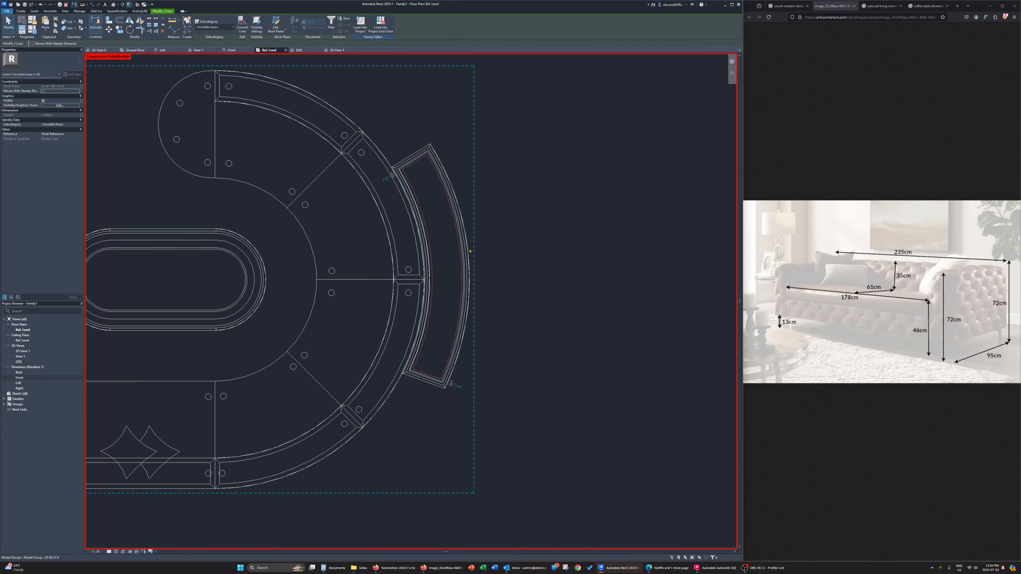
pyautogui.click(468, 251)
pyautogui.click(519, 265)
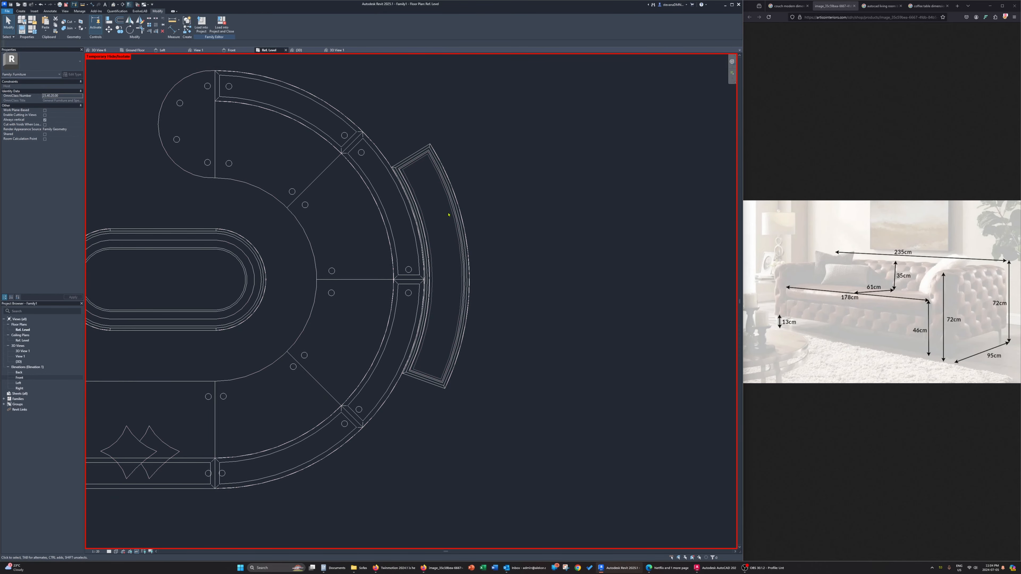
# Copy a couch seat leg from its center to the two guide-line corners at the lower end of the curved table
pyautogui.click(408, 293)
pyautogui.press('c')
pyautogui.press('o')
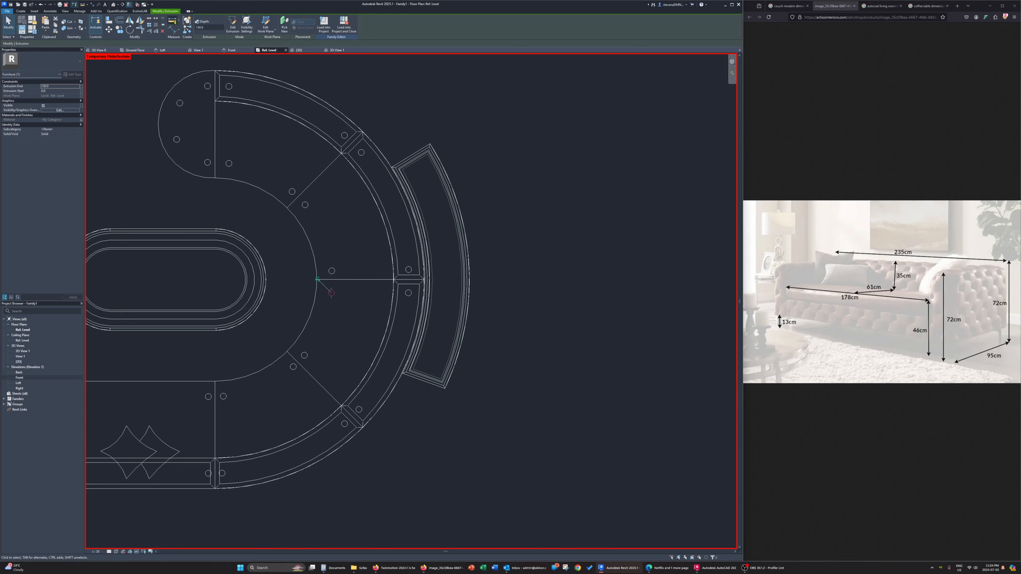
pyautogui.scroll(3, 335, 294)
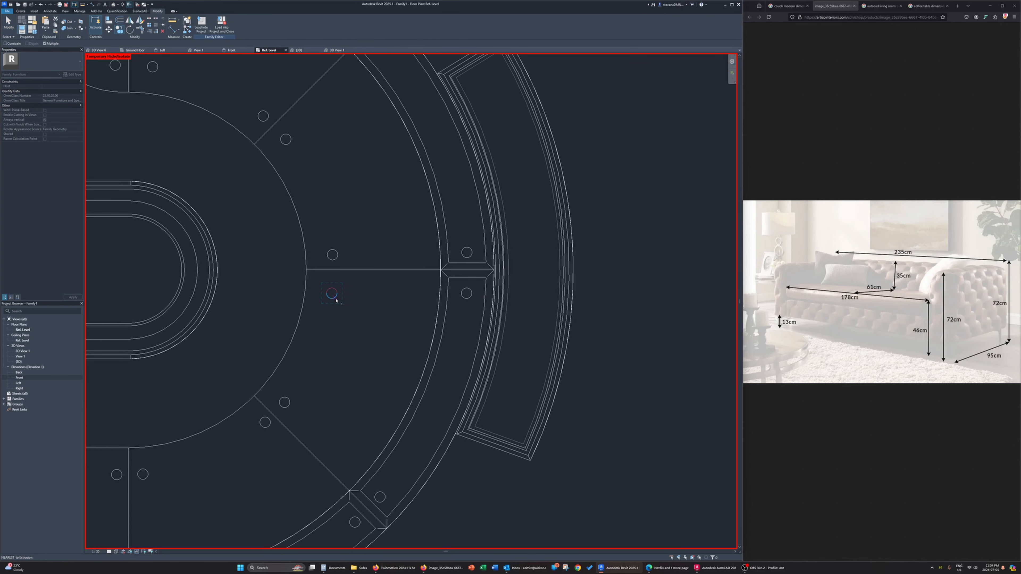
pyautogui.click(332, 293)
pyautogui.scroll(2, 512, 457)
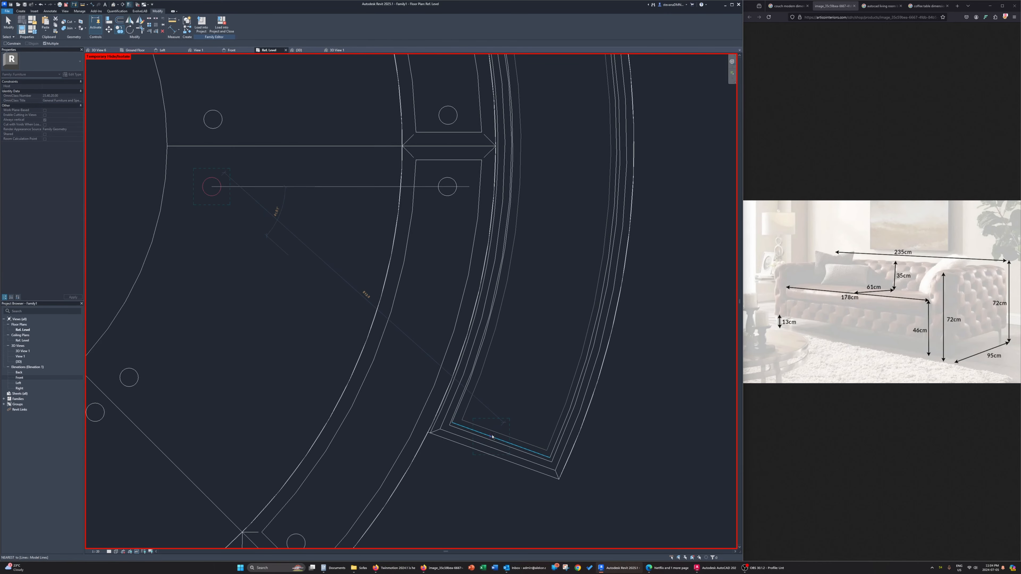
pyautogui.click(462, 420)
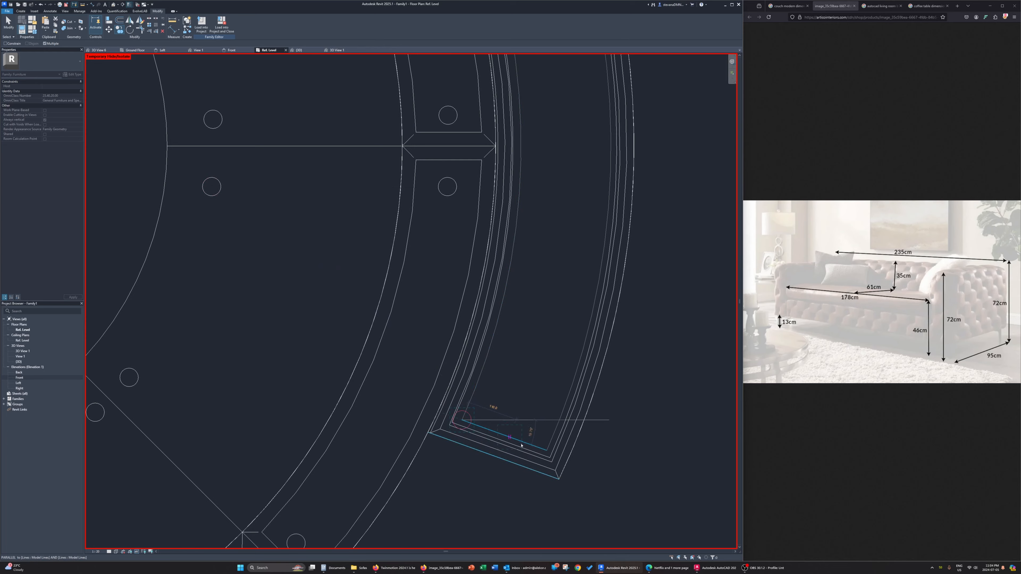
pyautogui.click(547, 451)
pyautogui.scroll(-2, 547, 451)
pyautogui.press('Escape')
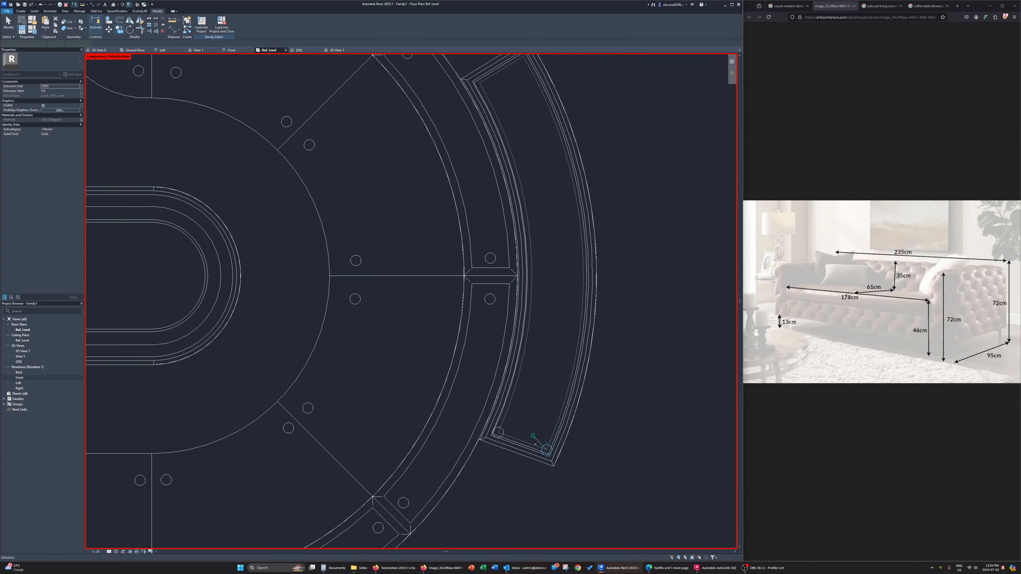
# In the {3D} view, stretch the two copied legs of the curved table upward to the underside of its top
pyautogui.click(300, 51)
pyautogui.keyDown('shift'); pyautogui.moveTo(495, 428); pyautogui.dragTo(253, 424, button='middle'); pyautogui.keyUp('shift')
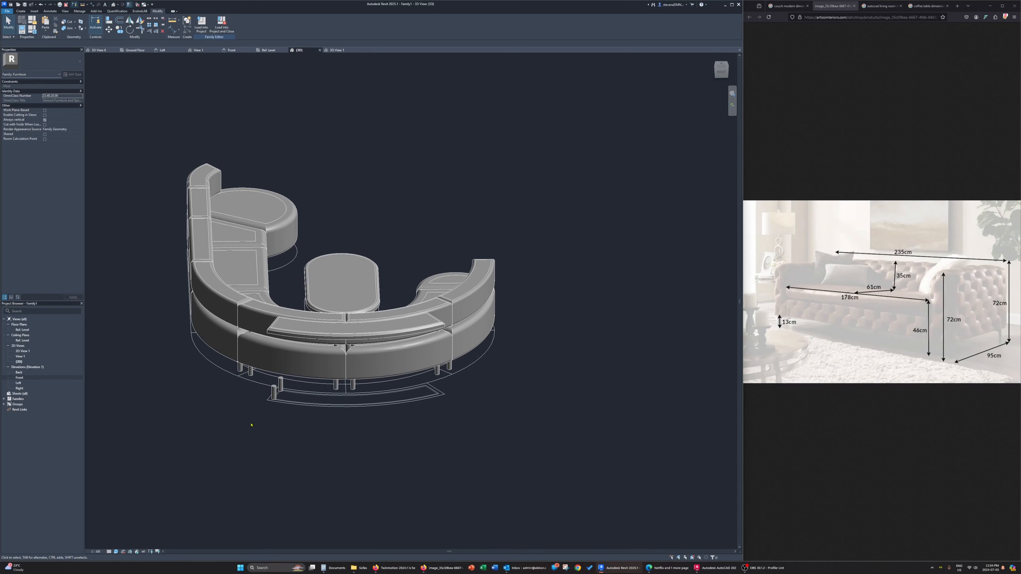
pyautogui.click(281, 385)
pyautogui.keyDown('shift'); pyautogui.moveTo(284, 386); pyautogui.dragTo(359, 325, button='middle'); pyautogui.keyUp('shift')
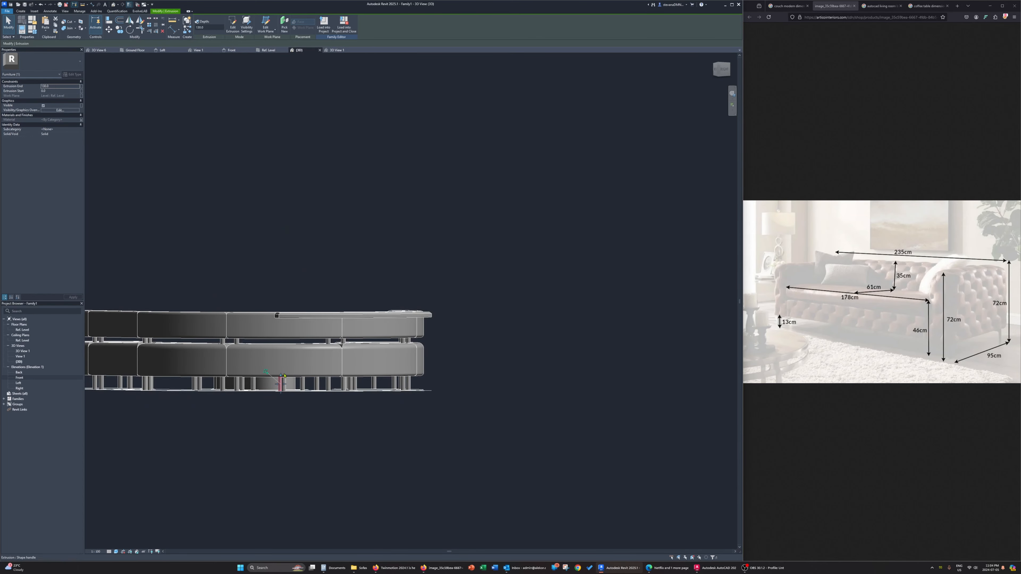
pyautogui.moveTo(280, 376); pyautogui.dragTo(280, 317)
pyautogui.click(284, 385)
pyautogui.moveTo(284, 375); pyautogui.dragTo(287, 316)
pyautogui.press('Escape')
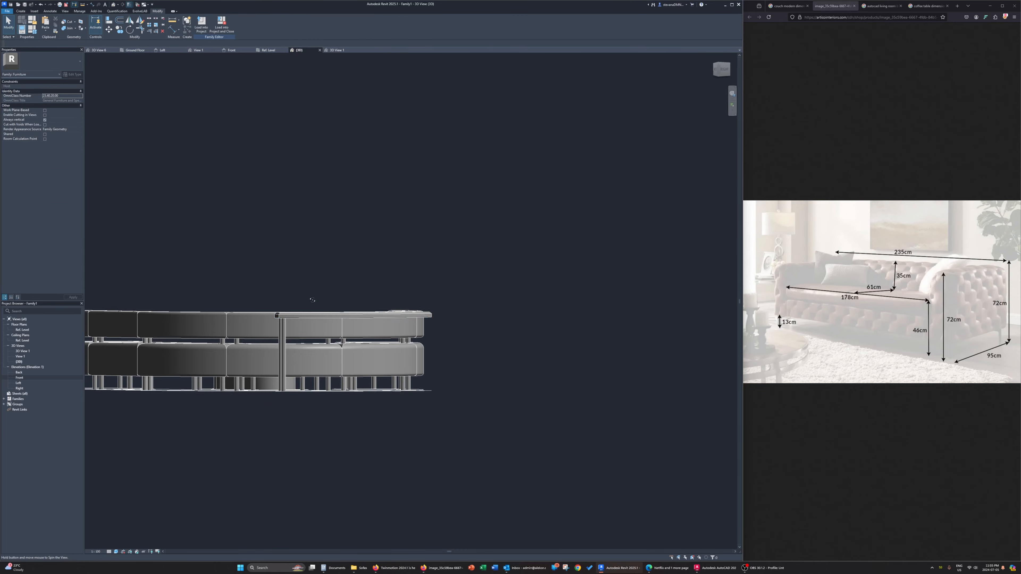
# In the Ref. Level plan, rotate a copy of both curved table legs about the arc's center to the table's middle
pyautogui.keyDown('shift'); pyautogui.moveTo(382, 350); pyautogui.dragTo(420, 368, button='middle'); pyautogui.keyUp('shift')
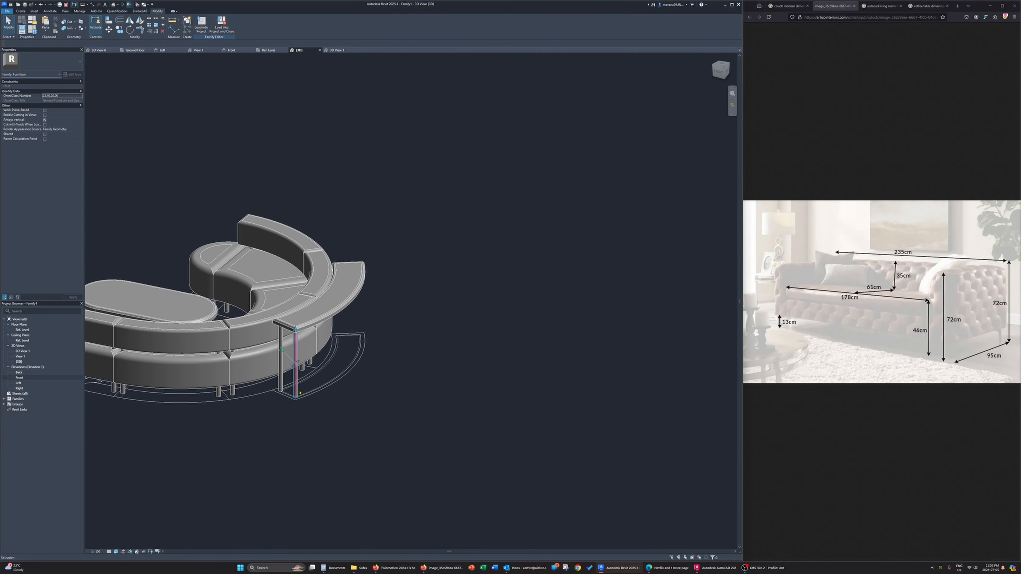
pyautogui.click(295, 379)
pyautogui.keyDown('ctrl'); pyautogui.click(281, 367); pyautogui.keyUp('ctrl')
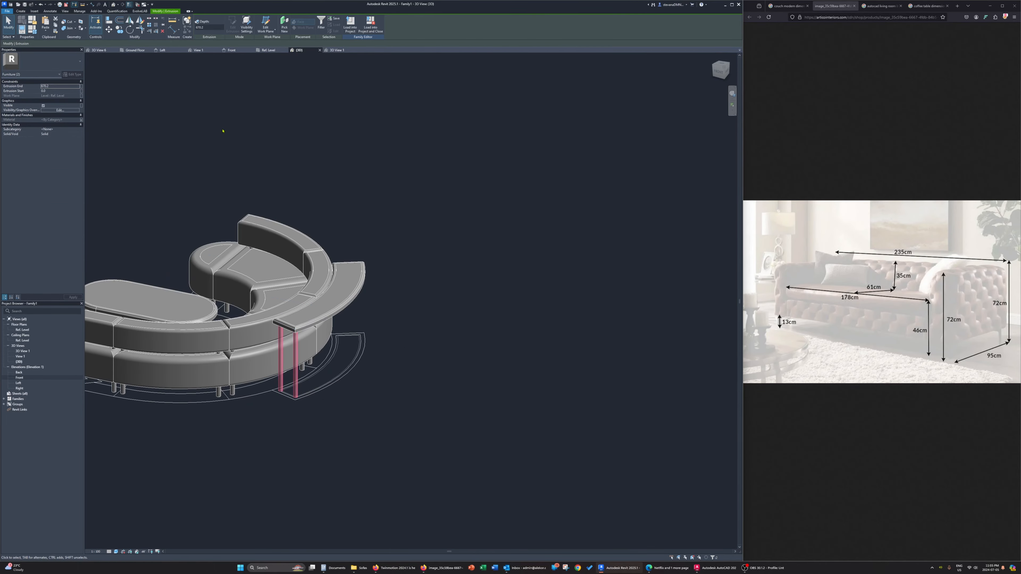
pyautogui.click(268, 50)
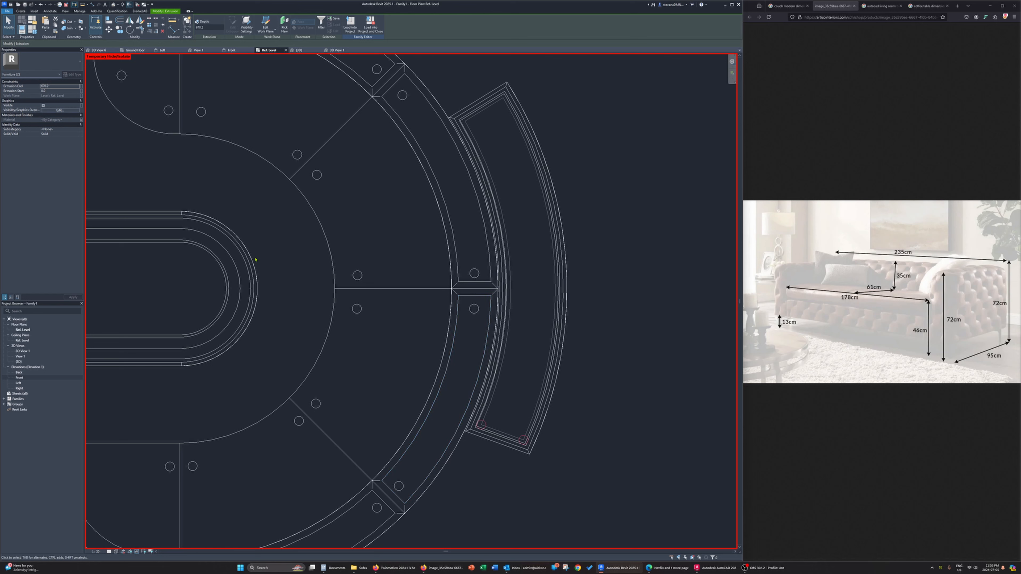
pyautogui.click(130, 29)
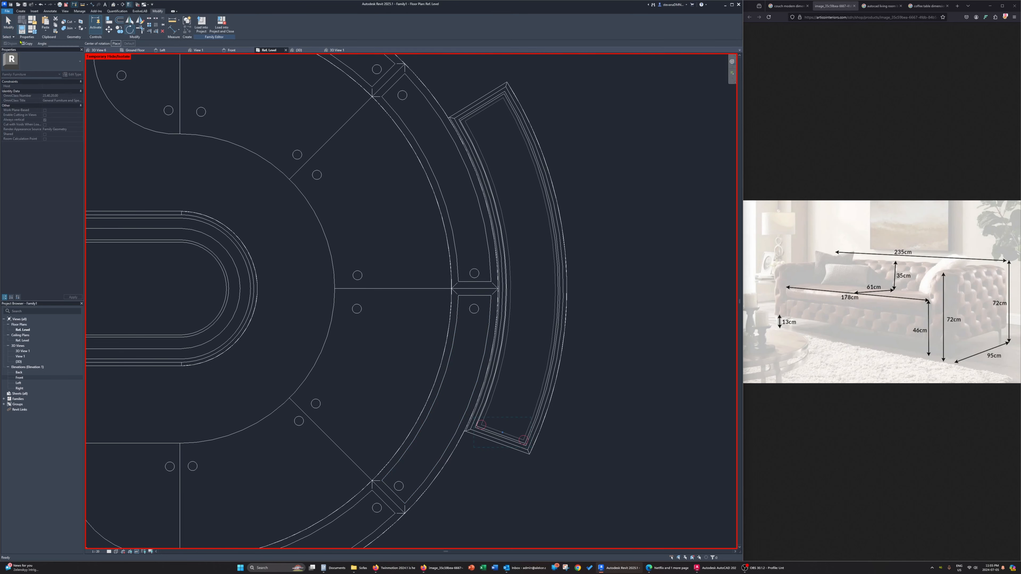
pyautogui.click(115, 43)
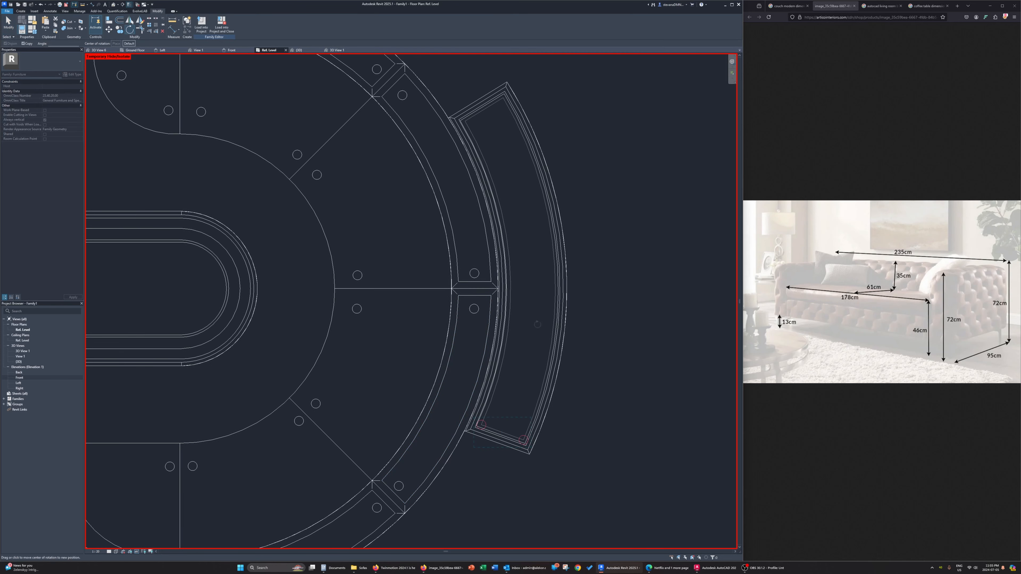
pyautogui.click(551, 321)
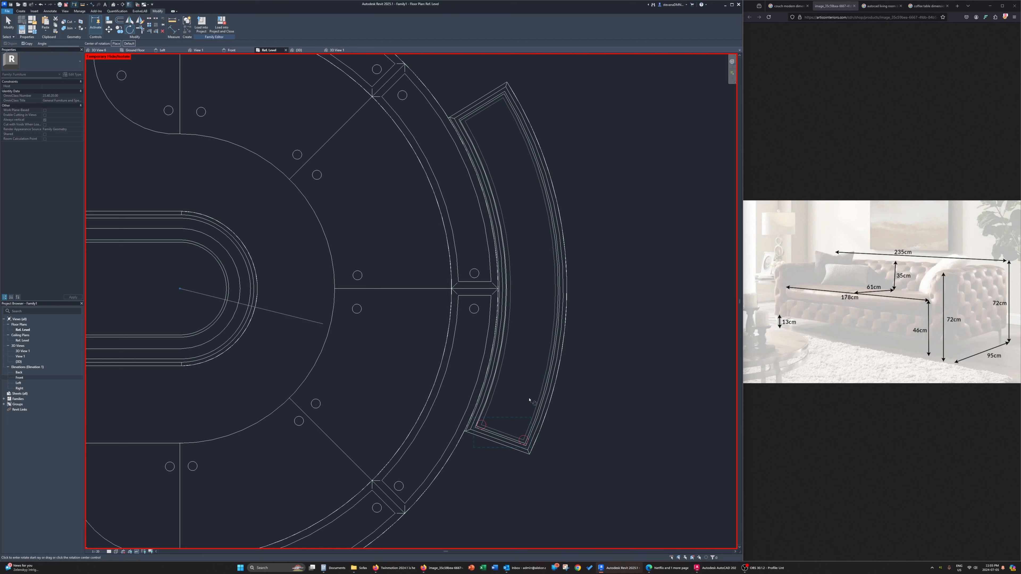
pyautogui.click(481, 421)
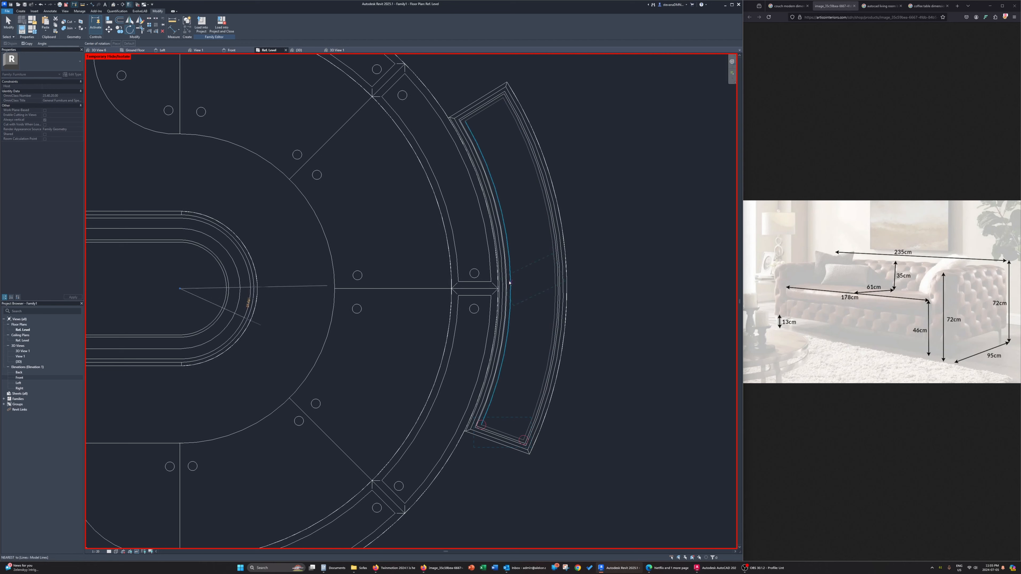
pyautogui.click(510, 272)
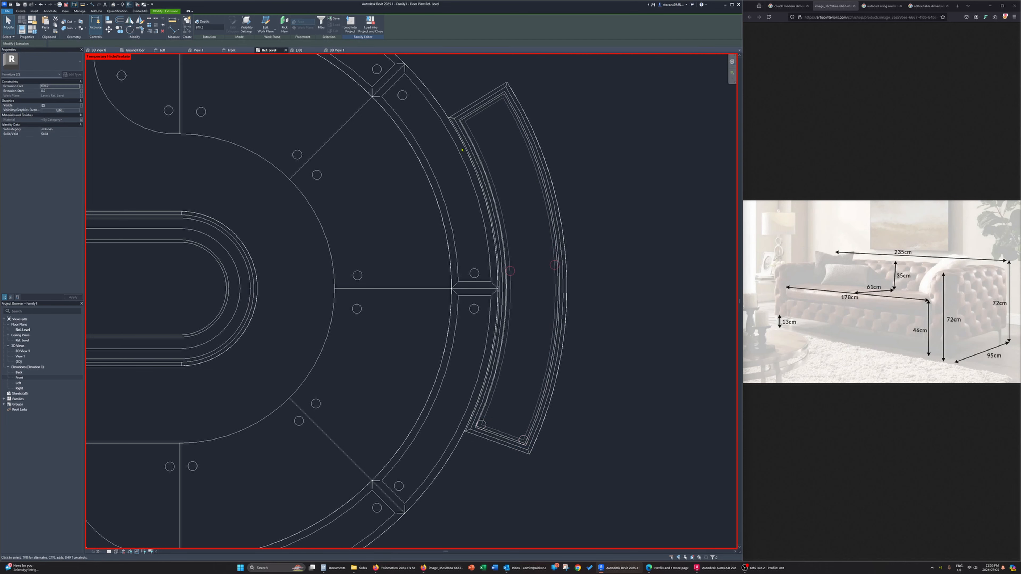
# Rotate a copy of the two middle legs to the upper end of the curved table
pyautogui.click(129, 29)
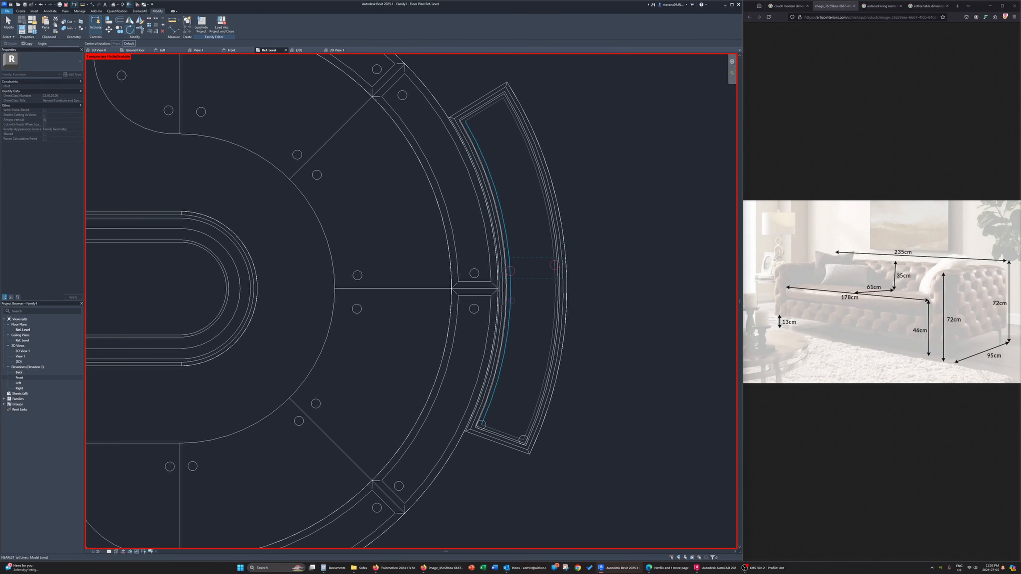
pyautogui.click(511, 272)
pyautogui.click(471, 138)
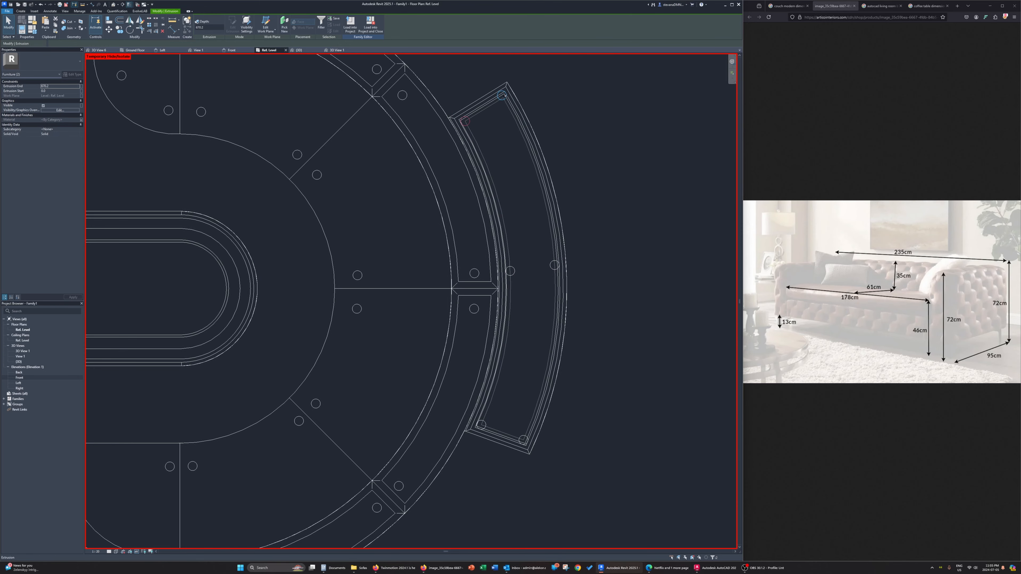
# Move the outer leg at the curved table's upper end from its center onto the corner of the guide lines
pyautogui.click(506, 98)
pyautogui.press('m')
pyautogui.press('v')
pyautogui.scroll(3, 505, 96)
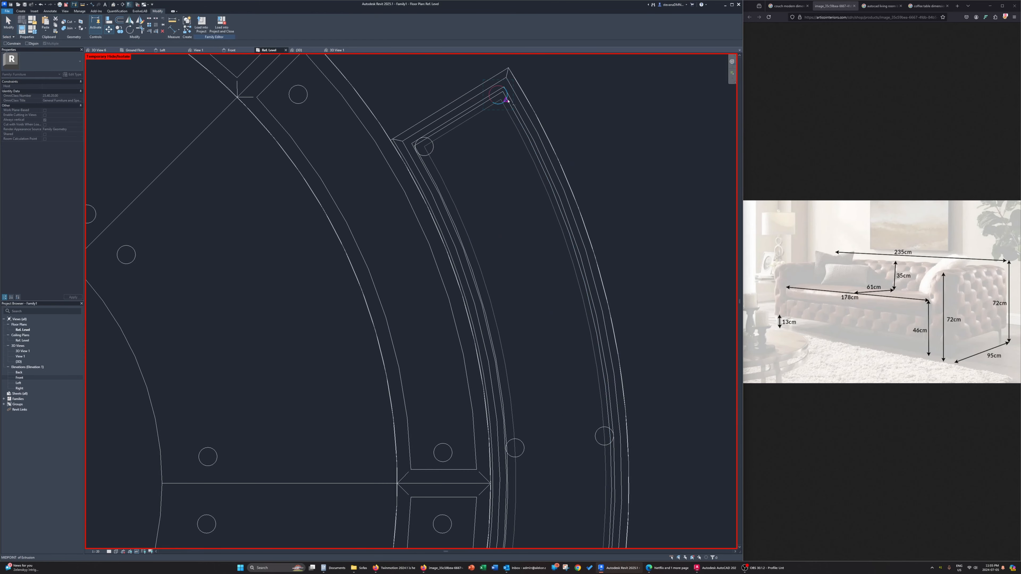
pyautogui.press('s')
pyautogui.press('c')
pyautogui.click(508, 99)
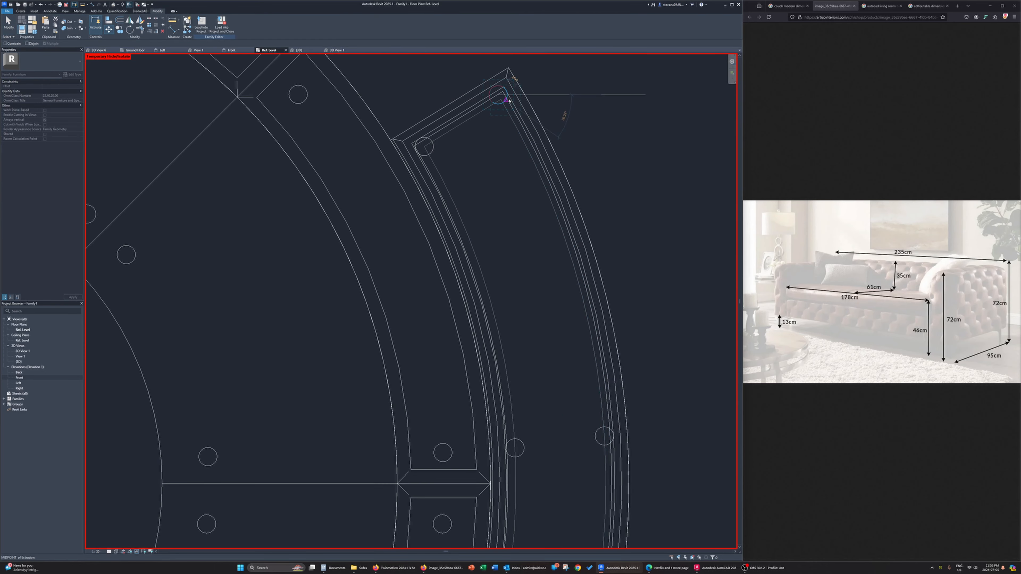
pyautogui.scroll(3, 501, 100)
pyautogui.click(503, 102)
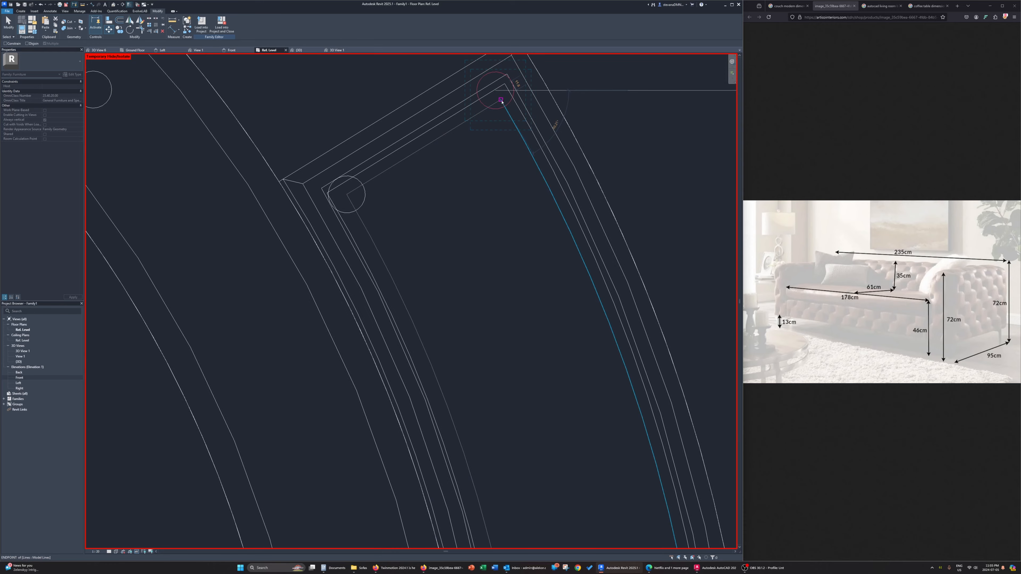
pyautogui.scroll(-3, 519, 132)
pyautogui.scroll(-5, 557, 329)
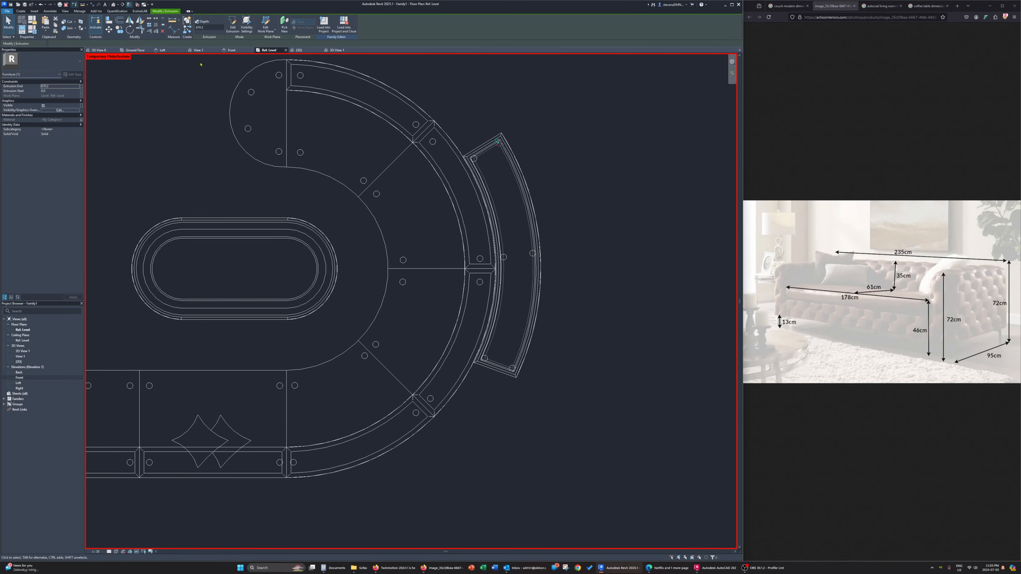
# Associate the material of all six curved table legs with a new type parameter named ConsoleTableLegMaterial
pyautogui.click(309, 51)
pyautogui.click(451, 324)
pyautogui.keyDown('shift'); pyautogui.moveTo(451, 323); pyautogui.dragTo(435, 317, button='middle'); pyautogui.keyUp('shift')
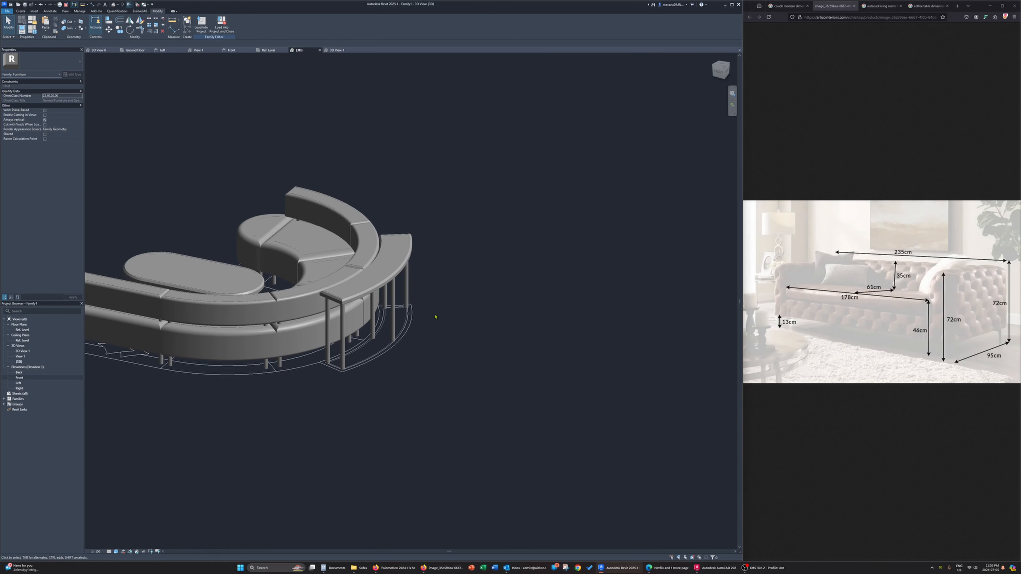
pyautogui.click(328, 353)
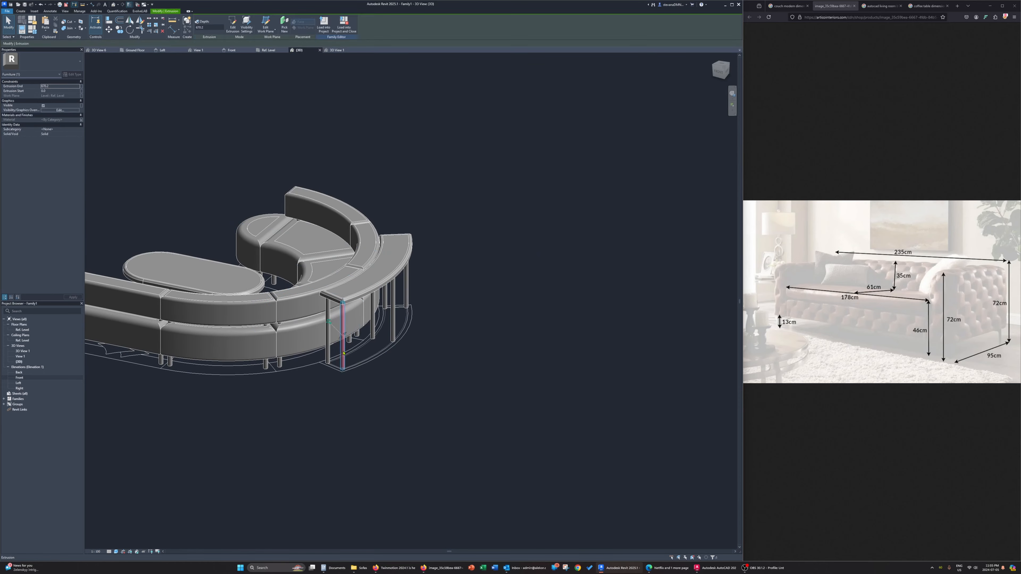
pyautogui.keyDown('ctrl'); pyautogui.click(328, 352); pyautogui.keyUp('ctrl')
pyautogui.keyDown('ctrl'); pyautogui.click(373, 326); pyautogui.keyUp('ctrl')
pyautogui.keyDown('ctrl'); pyautogui.click(393, 318); pyautogui.keyUp('ctrl')
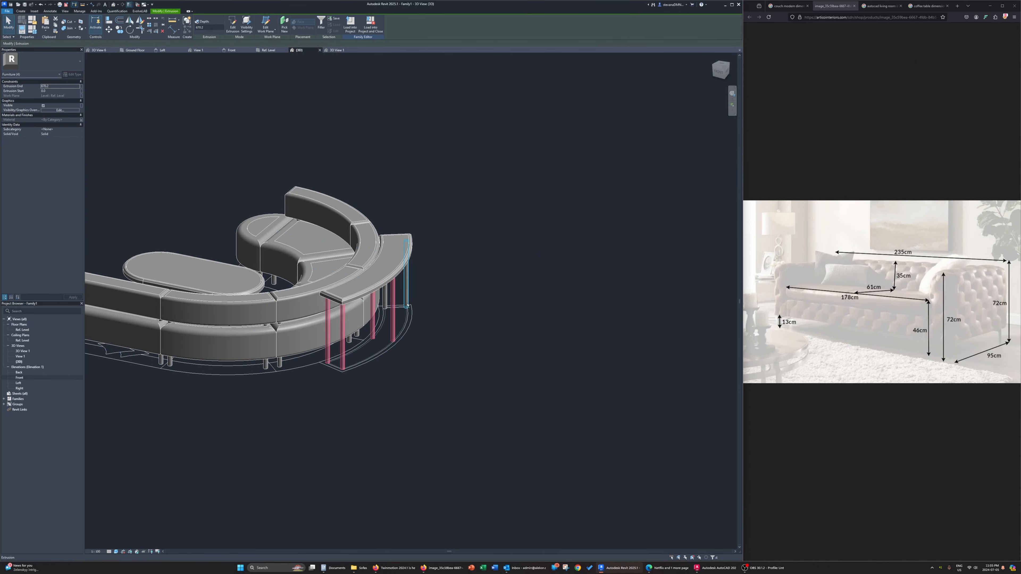
pyautogui.keyDown('ctrl'); pyautogui.click(407, 295); pyautogui.keyUp('ctrl')
pyautogui.keyDown('ctrl'); pyautogui.click(389, 300); pyautogui.keyUp('ctrl')
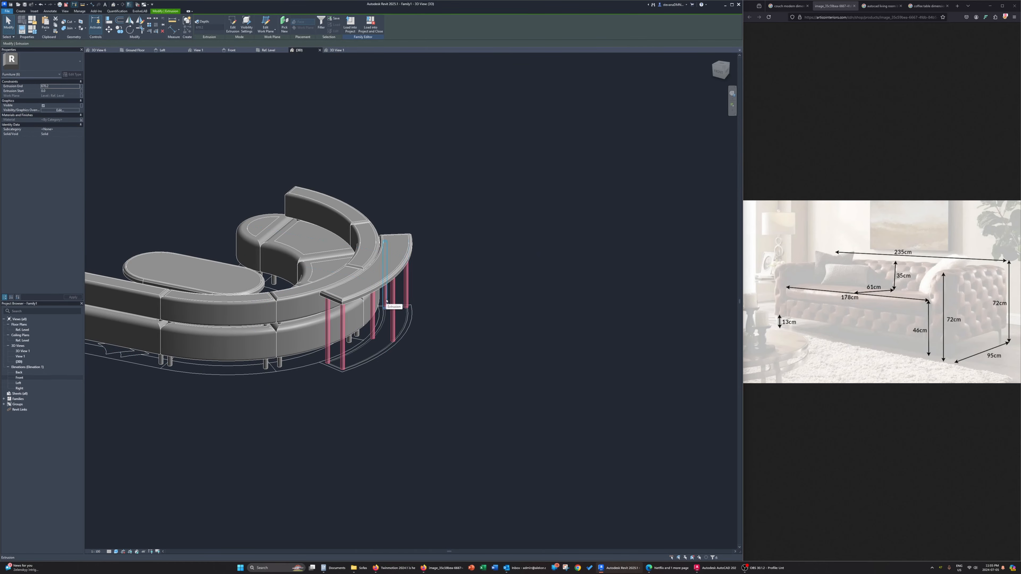
pyautogui.click(82, 120)
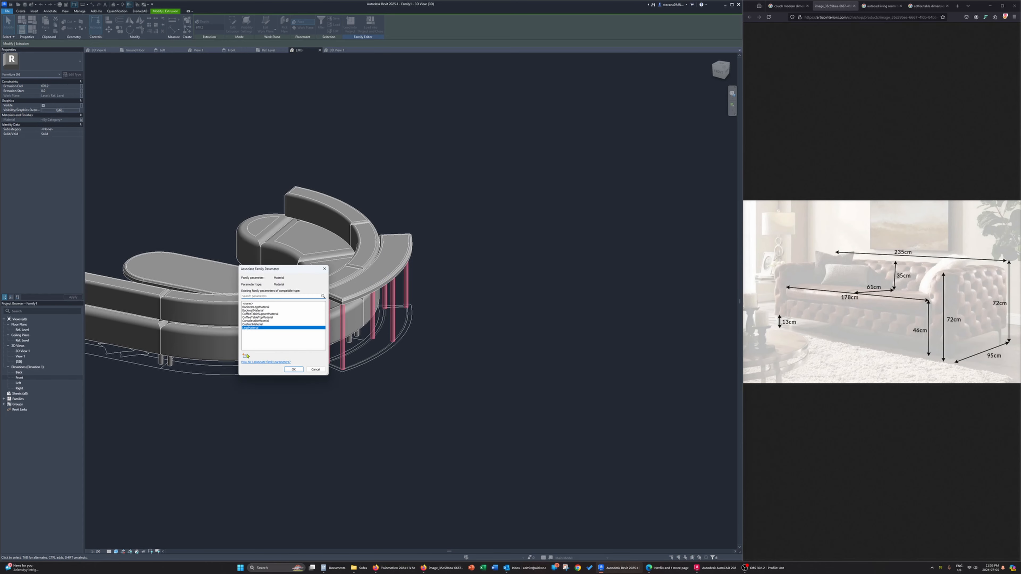
pyautogui.click(245, 356)
pyautogui.write('C')
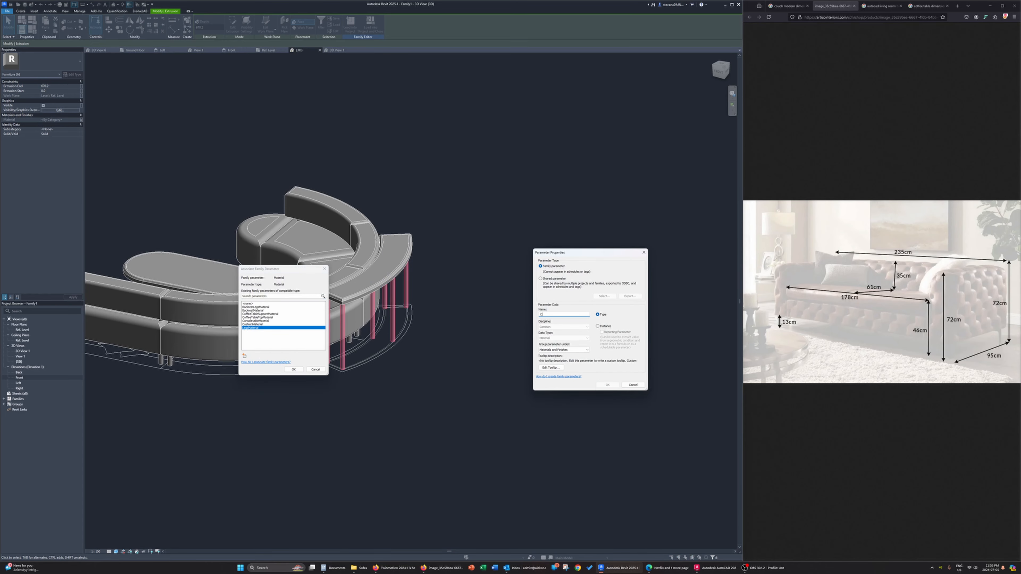
pyautogui.write('onsoleTableLegMaterial')
pyautogui.press('Return')
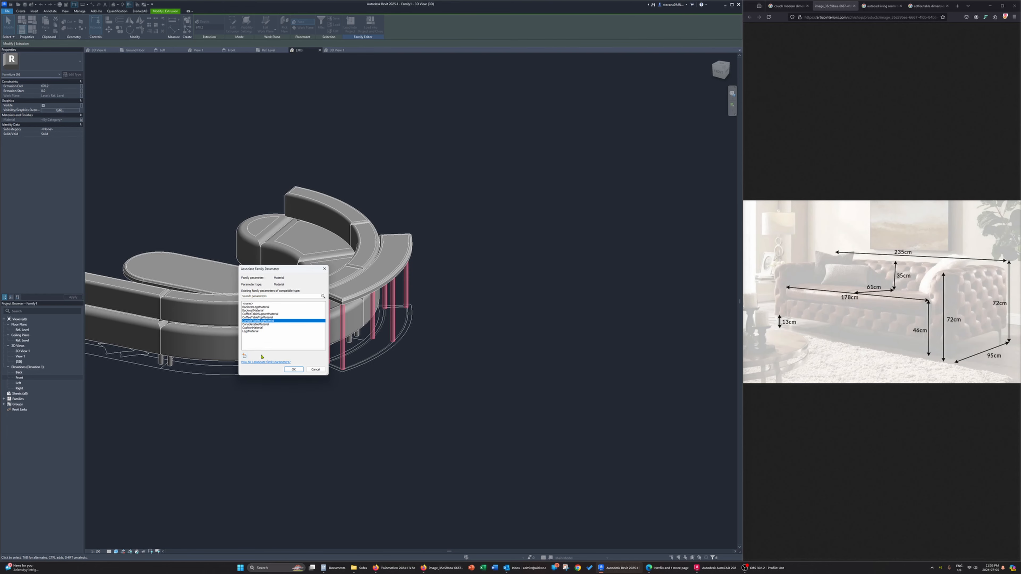
pyautogui.click(293, 369)
pyautogui.click(289, 445)
# Bring up the 3D View 1 perspective and save the furniture family as ExampleCouch3D
pyautogui.scroll(-2, 291, 403)
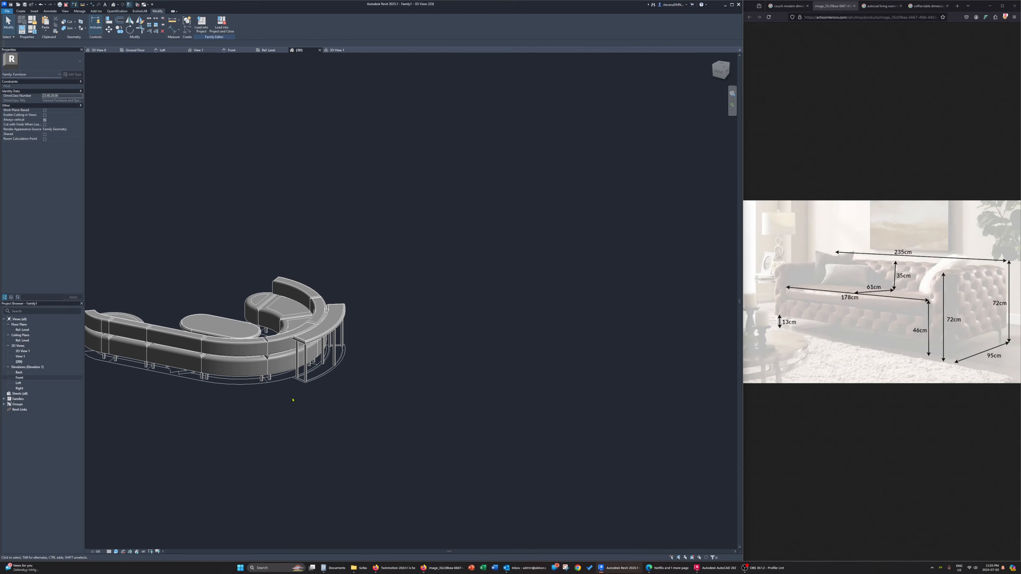
pyautogui.keyDown('shift'); pyautogui.moveTo(226, 403); pyautogui.dragTo(501, 371, button='middle'); pyautogui.keyUp('shift')
pyautogui.click(337, 50)
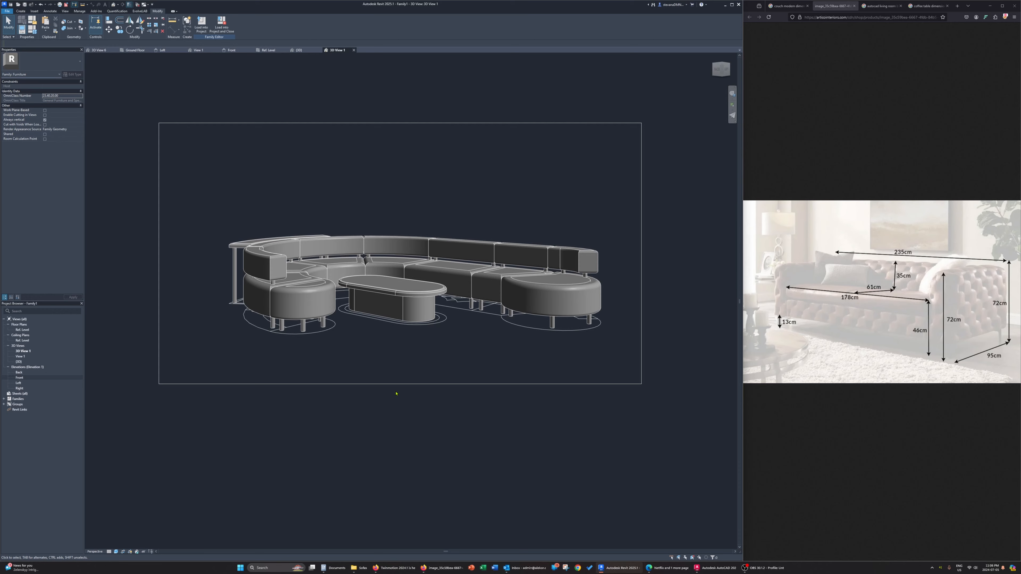
pyautogui.click(6, 10)
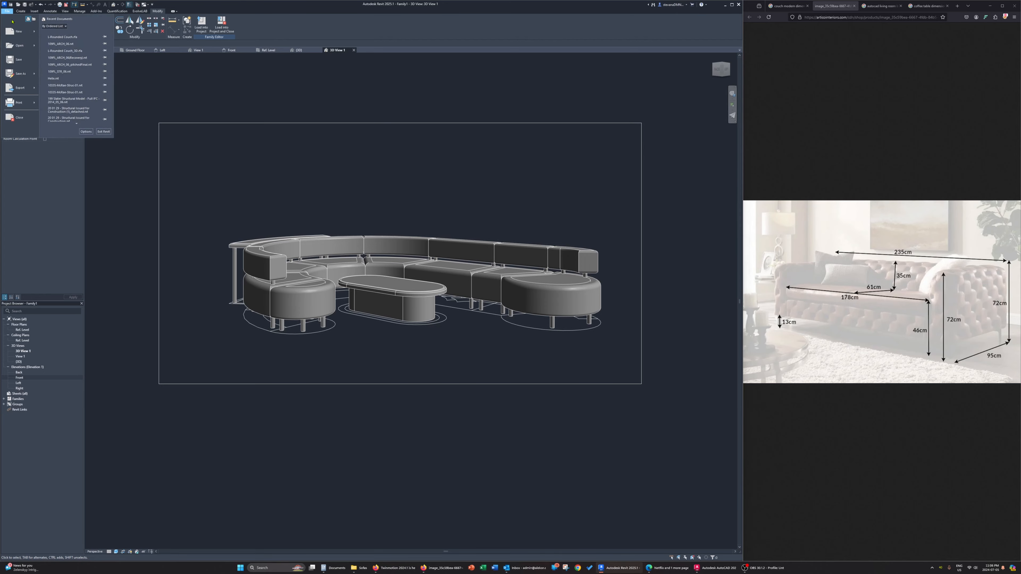
pyautogui.moveTo(30, 74)
pyautogui.click(77, 73)
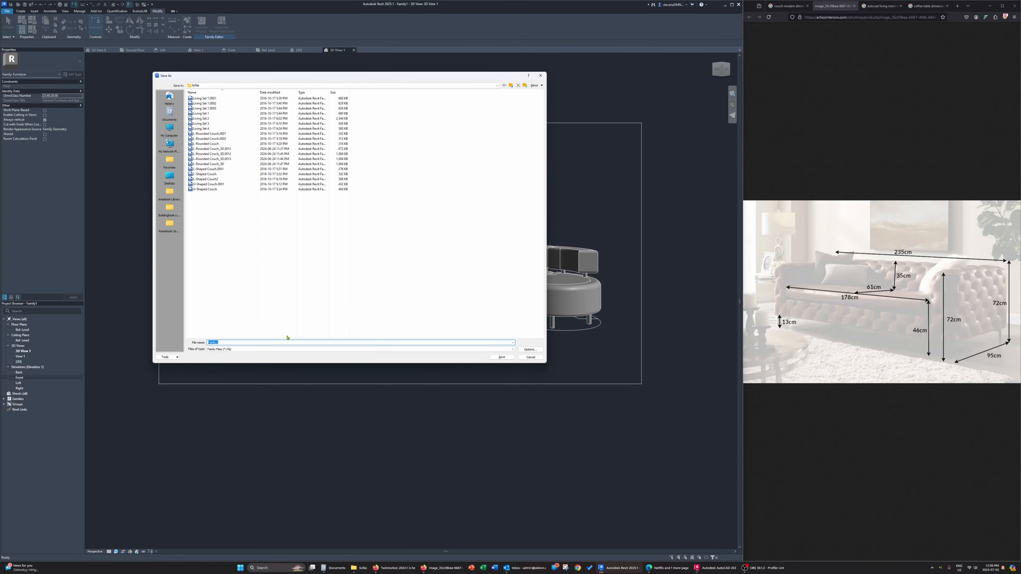
pyautogui.write('ExampleCouch3D')
pyautogui.press('Return')
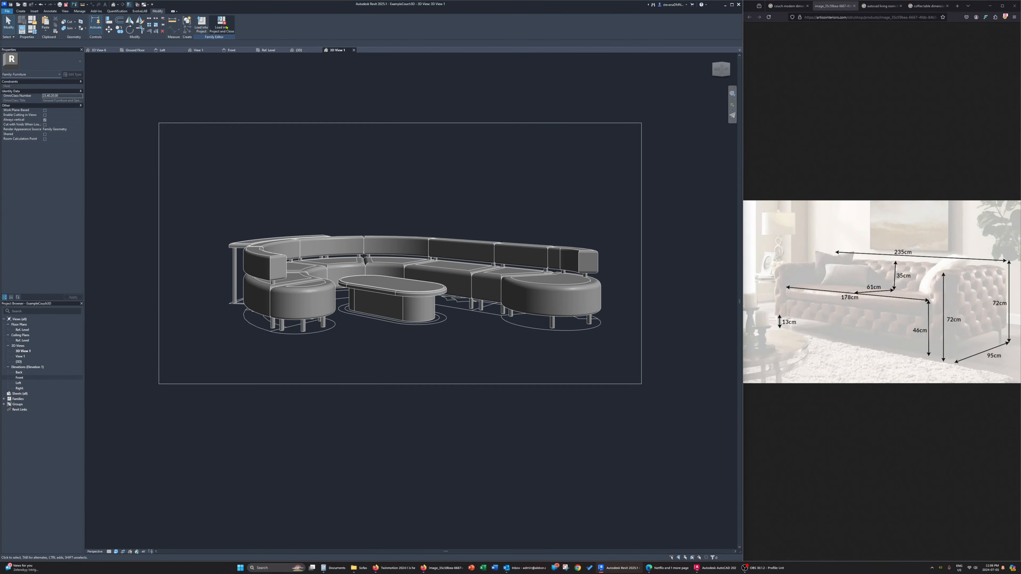
# Load the family into the house project, close it, and place it rotated in the Ground Floor living room with the console table toward the front window
pyautogui.click(226, 27)
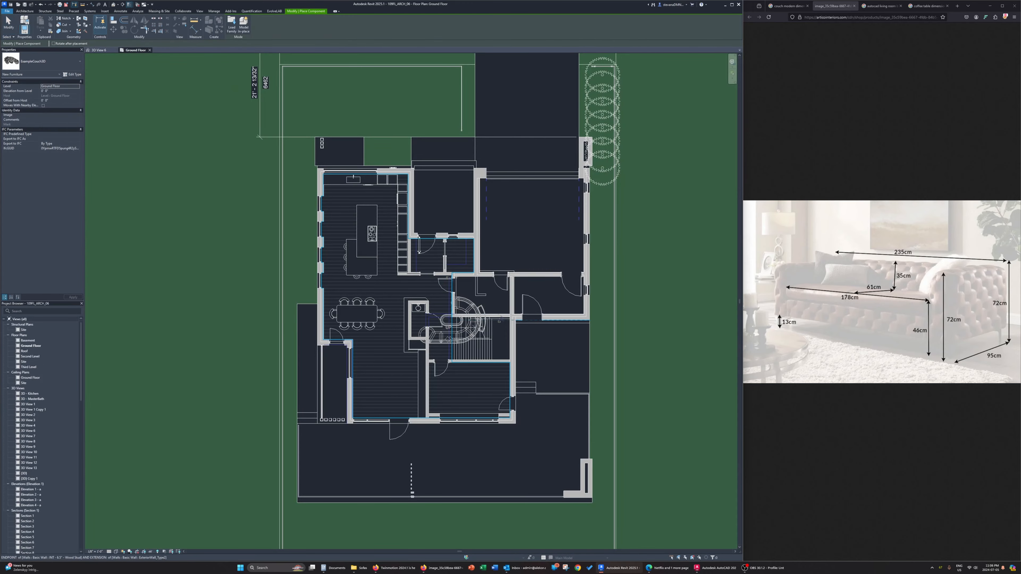
pyautogui.scroll(3, 377, 394)
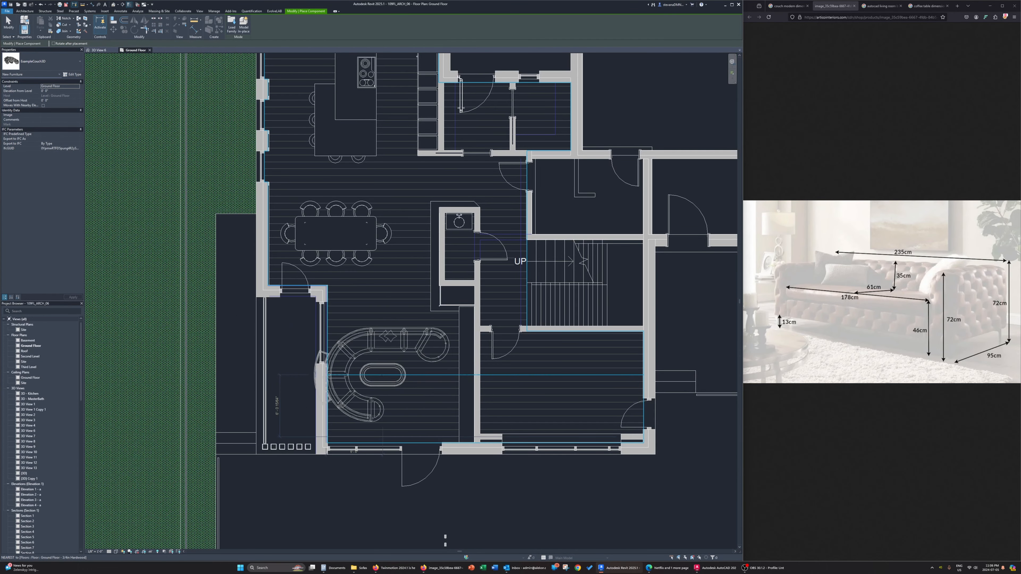
pyautogui.press('space')
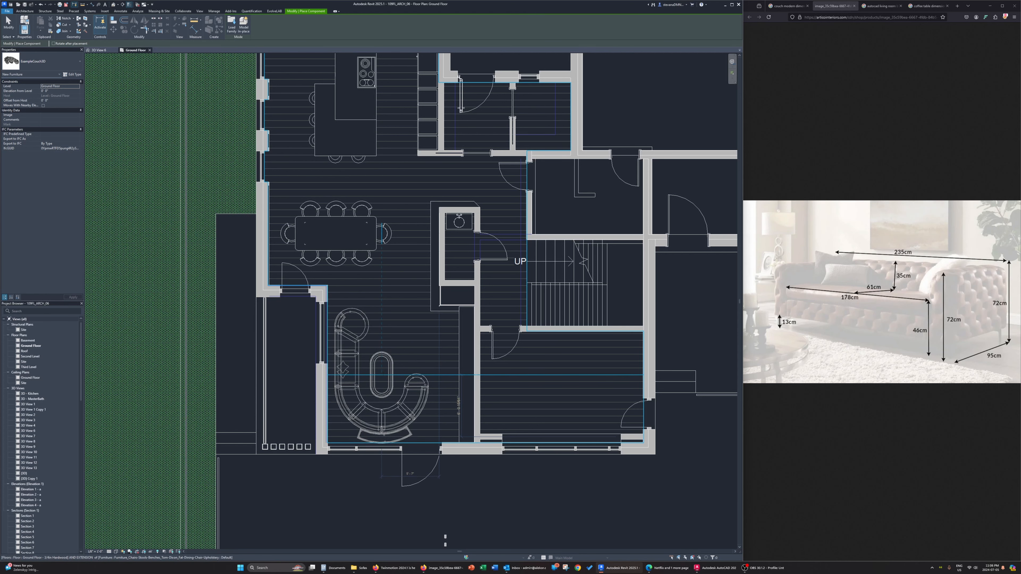
pyautogui.scroll(3, 382, 373)
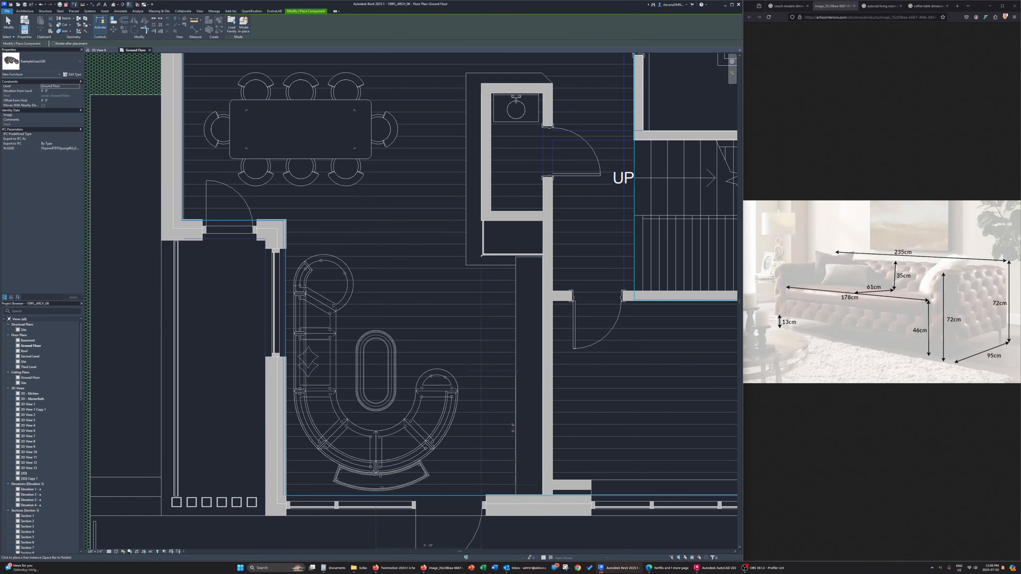
pyautogui.click(374, 370)
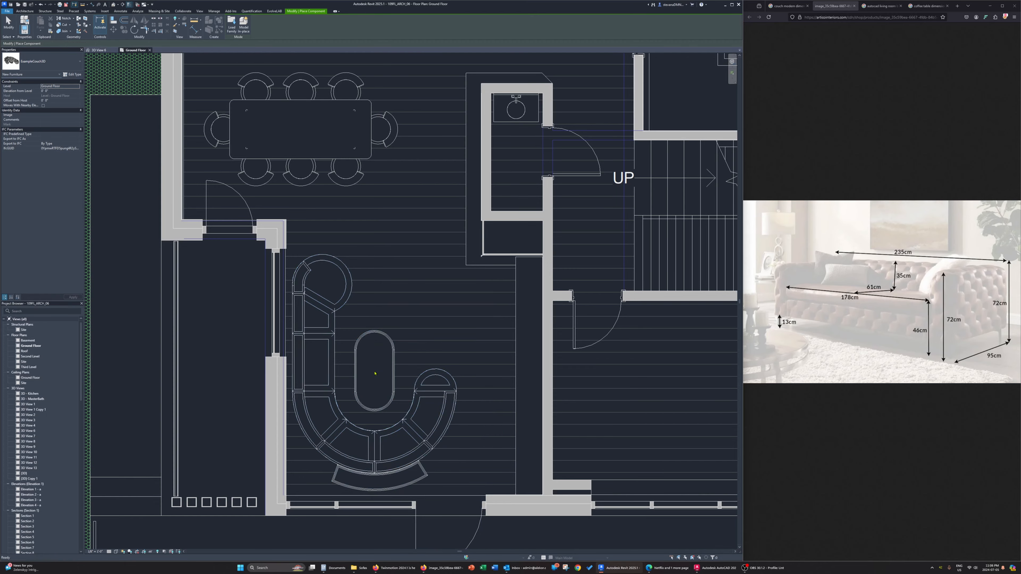
pyautogui.press('Escape')
pyautogui.press('Escape')
# Bring up the 3D View 6 perspective and open the type properties of the placed ExampleCouch3D family
pyautogui.click(105, 50)
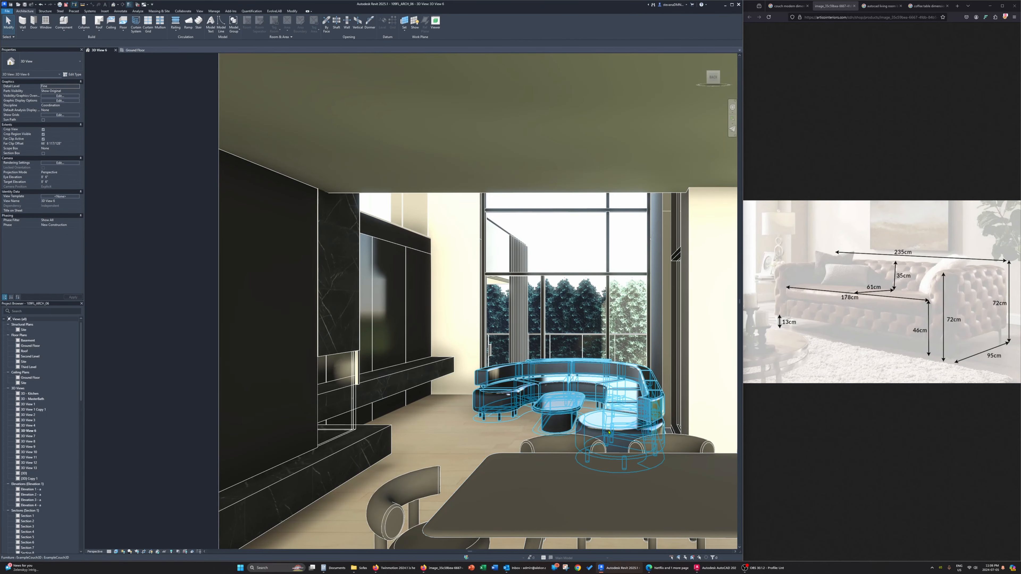
pyautogui.scroll(5, 606, 421)
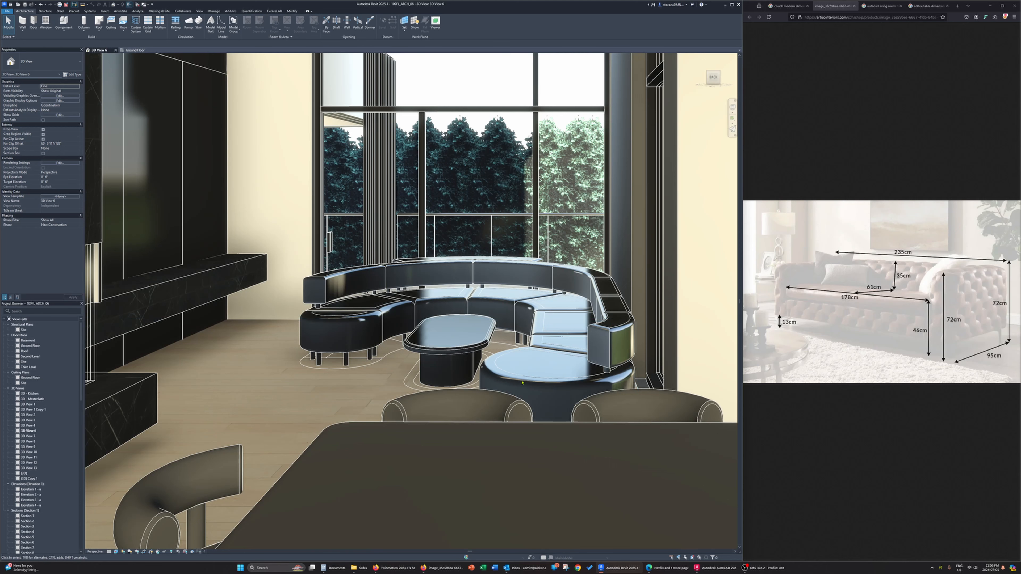
pyautogui.click(345, 329)
pyautogui.click(78, 75)
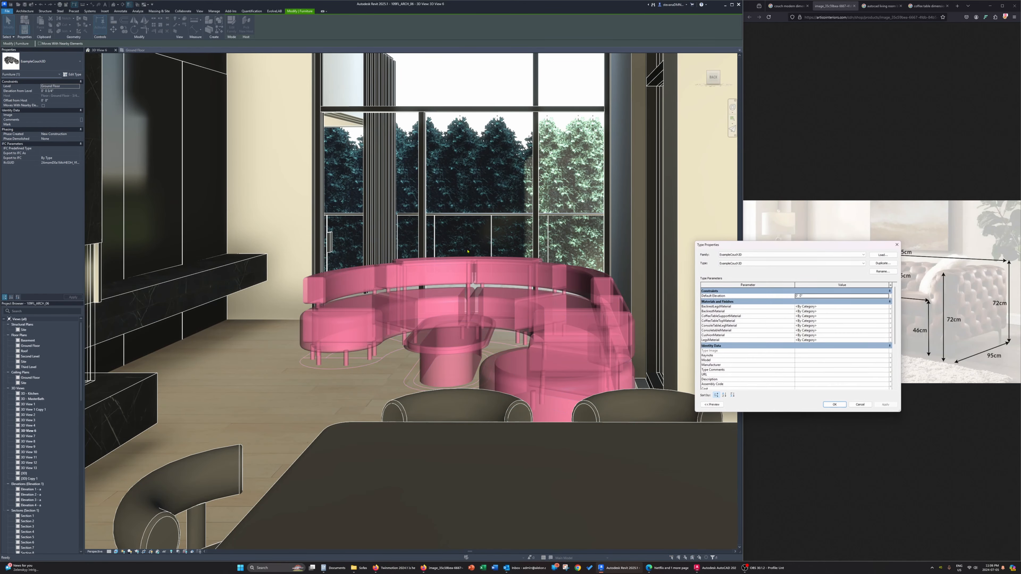
pyautogui.moveTo(796, 249); pyautogui.dragTo(243, 239)
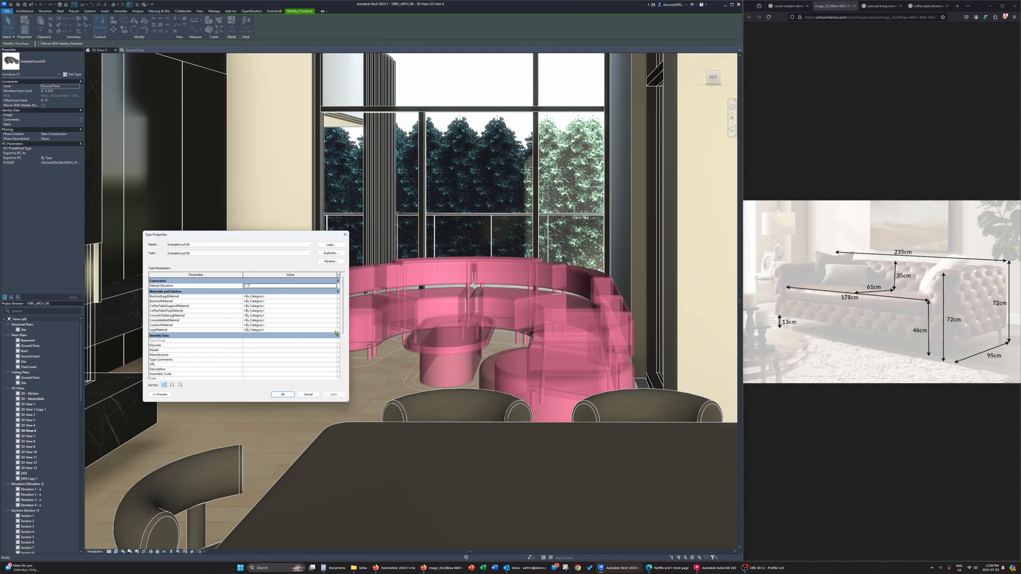
# Assign the existing White Leather project material to the couch's CushionMaterial parameter
pyautogui.click(335, 325)
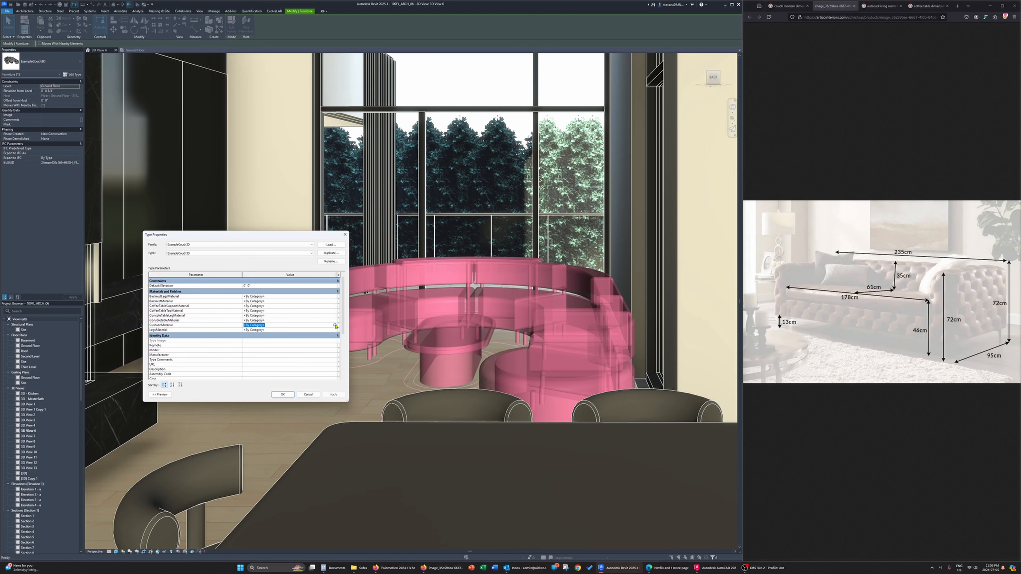
pyautogui.click(335, 324)
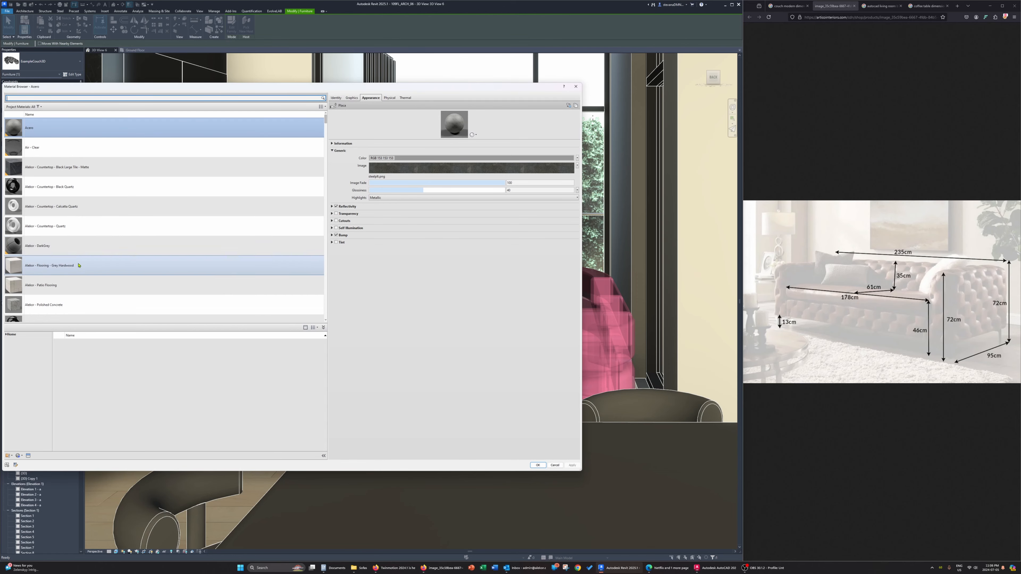
pyautogui.scroll(-2, 83, 261)
pyautogui.scroll(-2, 77, 288)
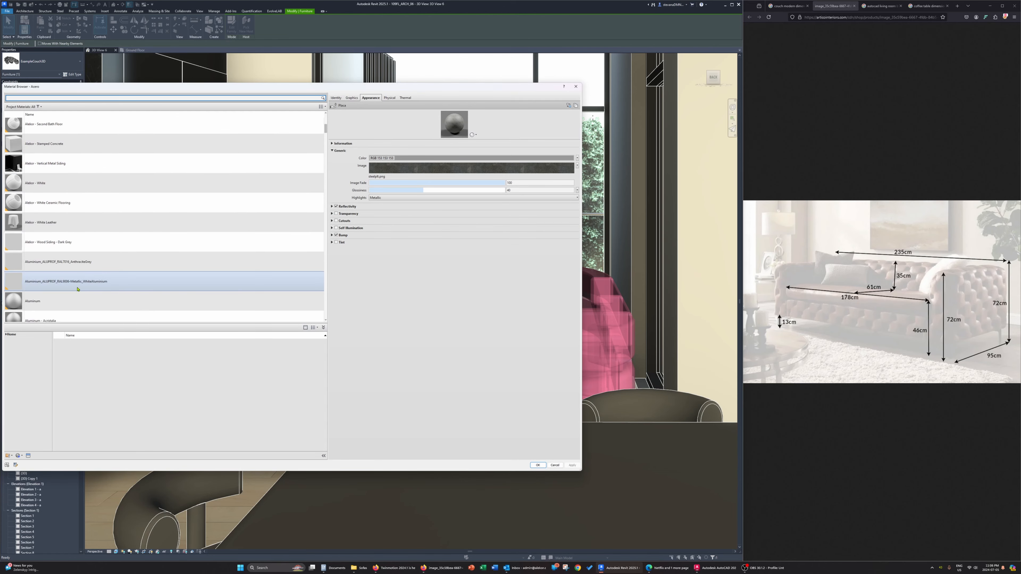
pyautogui.click(82, 226)
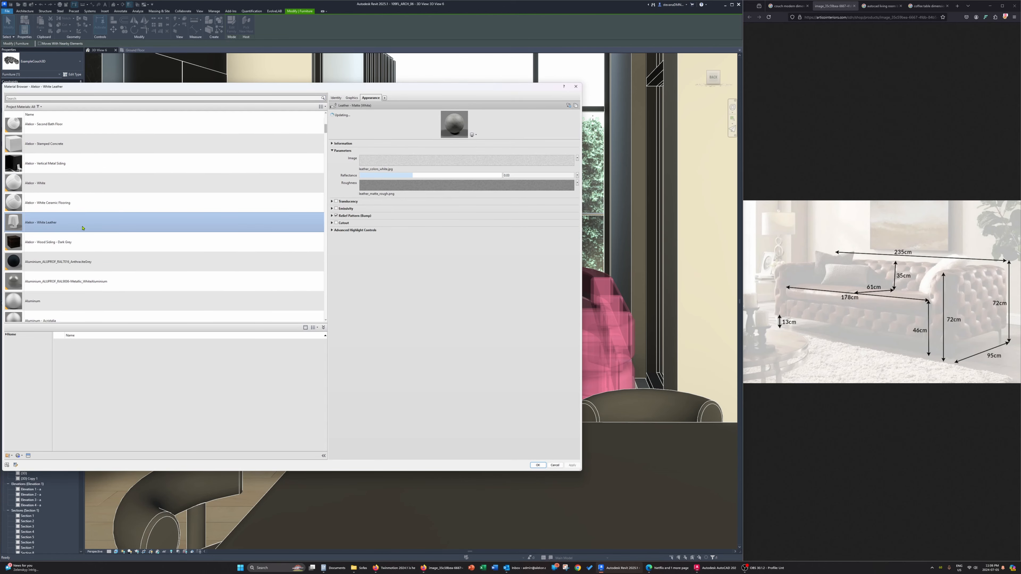
pyautogui.click(538, 465)
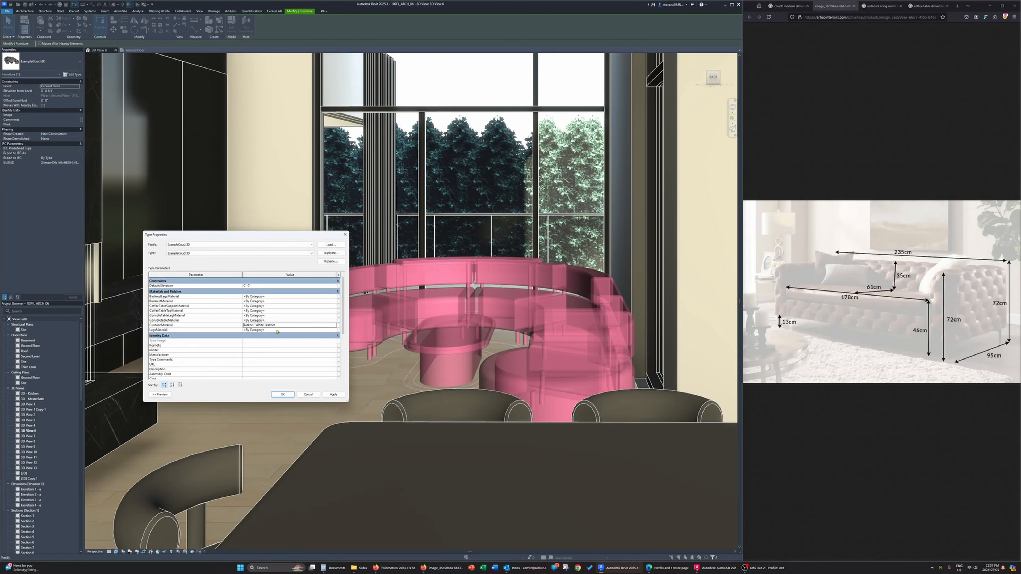
# Copy the White Leather value from CushionMaterial into the BackrestMaterial parameter
pyautogui.click(284, 324)
pyautogui.hotkey('ctrl', 'c')
pyautogui.click(276, 300)
pyautogui.hotkey('ctrl', 'v')
# Assign the Countertop - Black Large Tile - Matte material to the CoffeeTableTopMaterial parameter
pyautogui.click(334, 300)
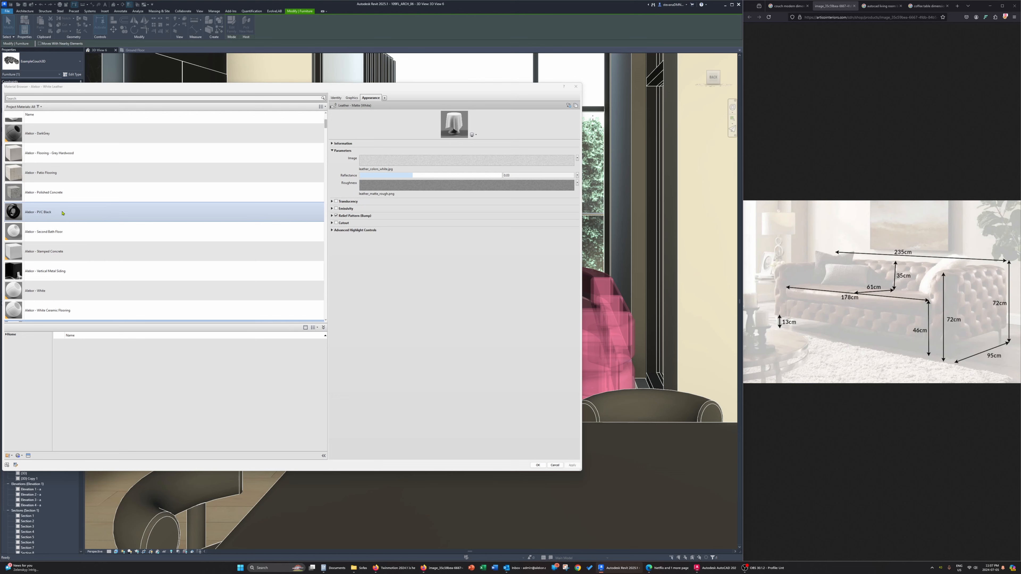
pyautogui.scroll(1, 69, 205)
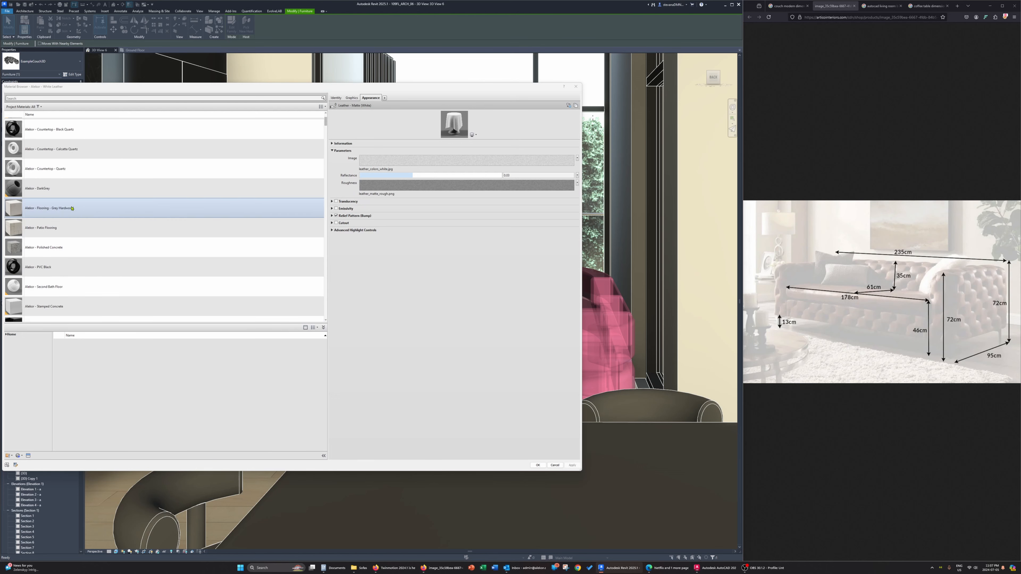
pyautogui.scroll(1, 80, 193)
pyautogui.click(91, 169)
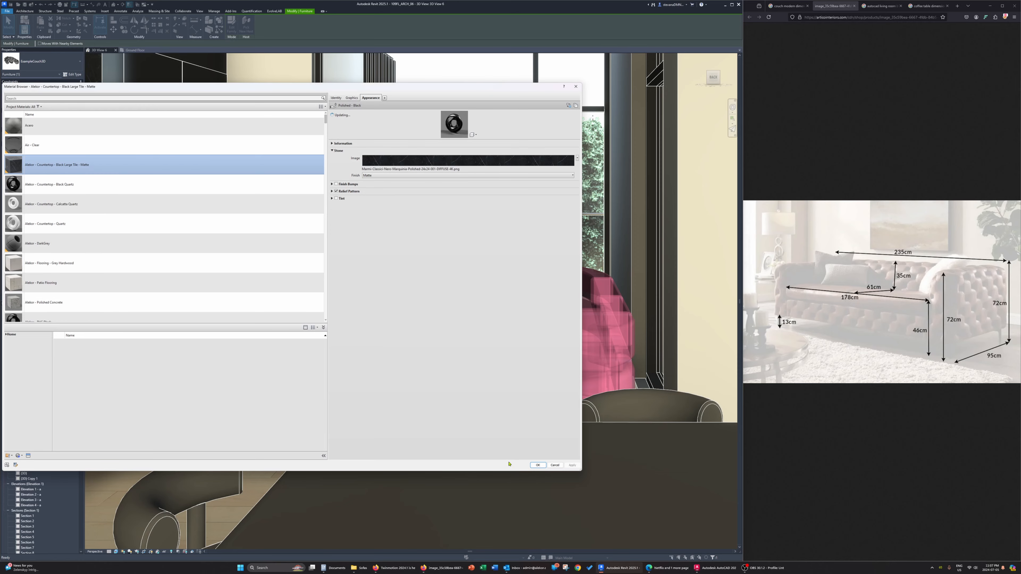
pyautogui.press('Return')
# Copy the Black Large Tile - Matte value from CoffeeTableTopMaterial into the ConsoleTableMaterial parameter
pyautogui.click(316, 311)
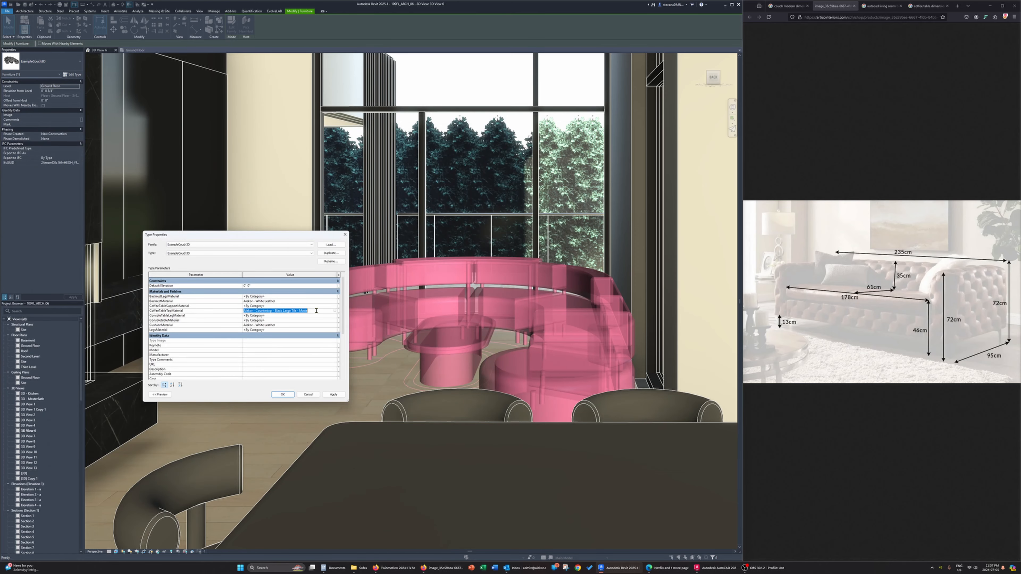
pyautogui.click(288, 320)
pyautogui.hotkey('ctrl', 'v')
# Assign the DarkGrey material to LegsMaterial and copy the same value into ConsoleTableLegMaterial
pyautogui.click(333, 330)
pyautogui.click(334, 330)
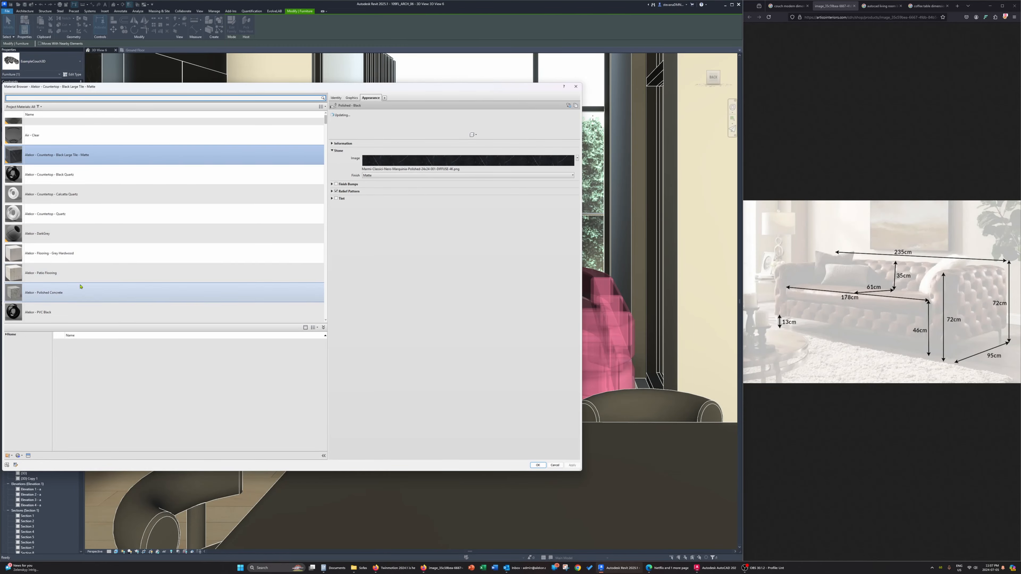
pyautogui.scroll(-1, 79, 290)
pyautogui.scroll(3, 75, 284)
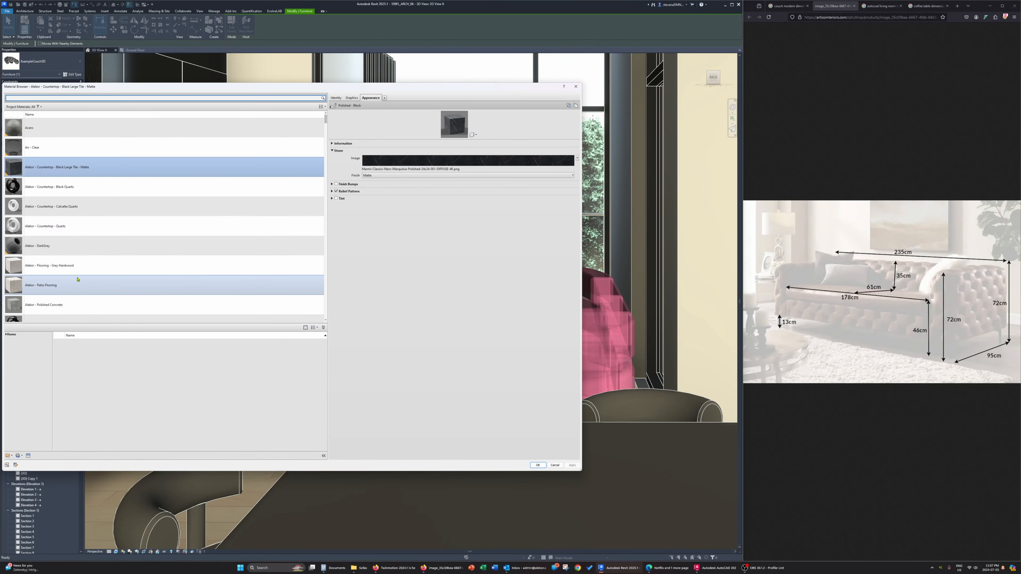
pyautogui.doubleClick(67, 253)
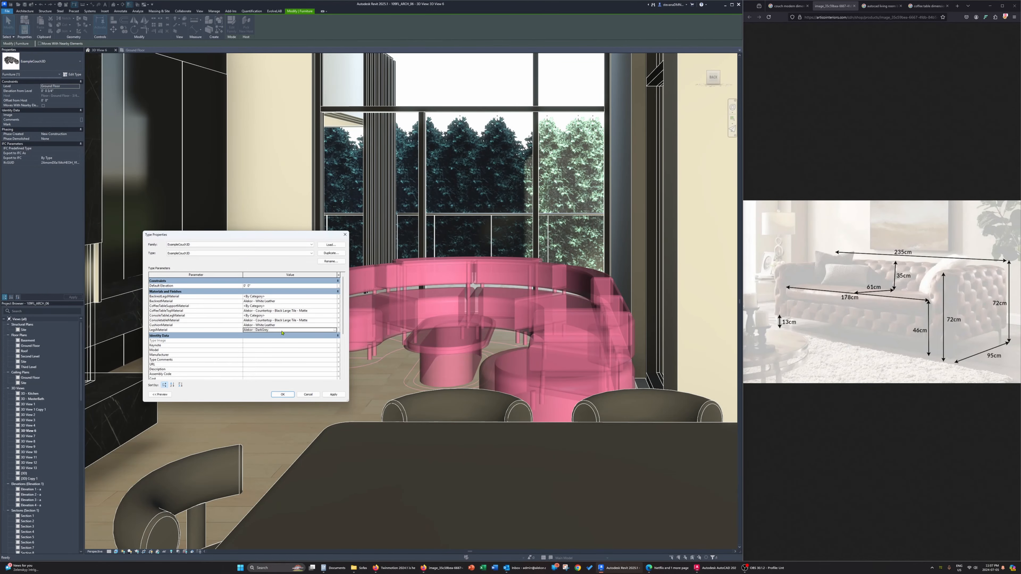
pyautogui.click(284, 316)
pyautogui.hotkey('ctrl', 'v')
# Create a new default material and assign it to the CoffeeTableSupportMaterial parameter
pyautogui.click(326, 305)
pyautogui.click(335, 306)
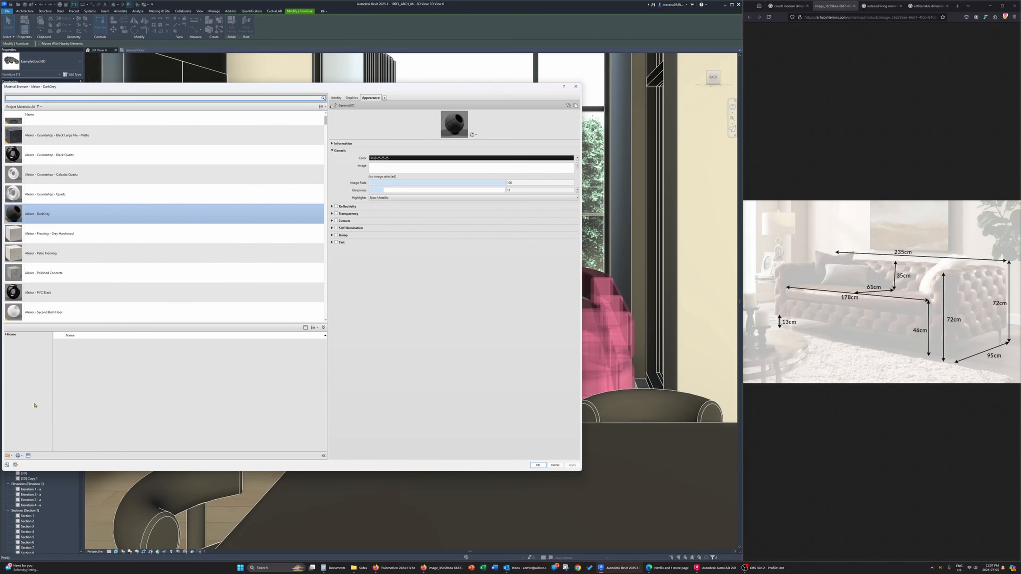
pyautogui.click(28, 456)
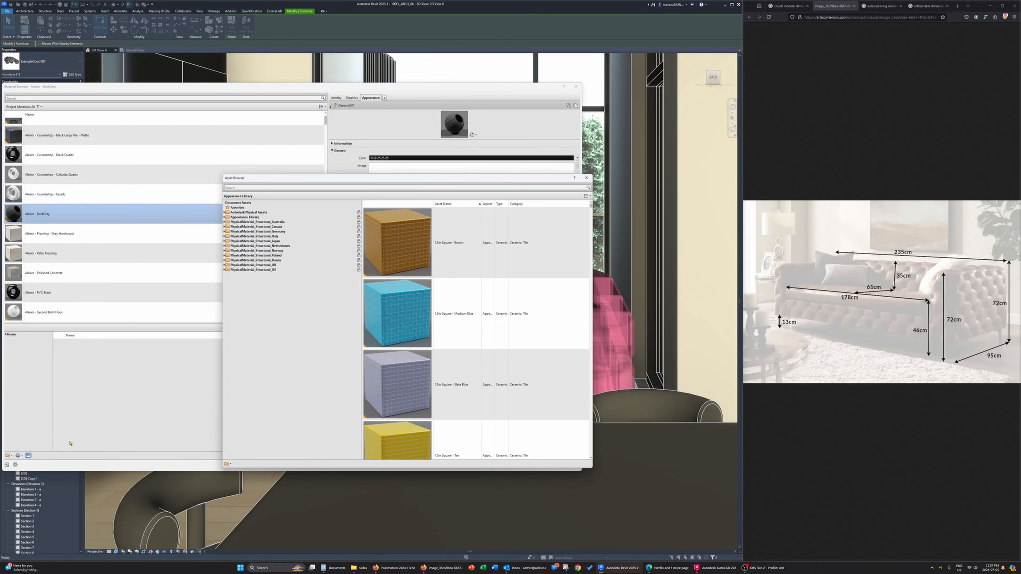
pyautogui.click(586, 178)
pyautogui.click(19, 456)
pyautogui.click(36, 438)
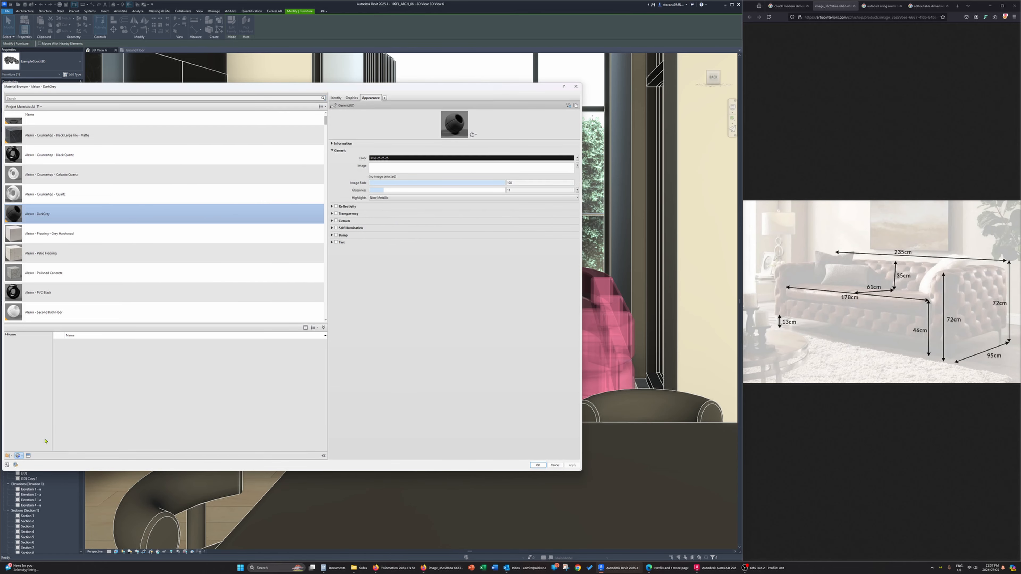
pyautogui.doubleClick(43, 215)
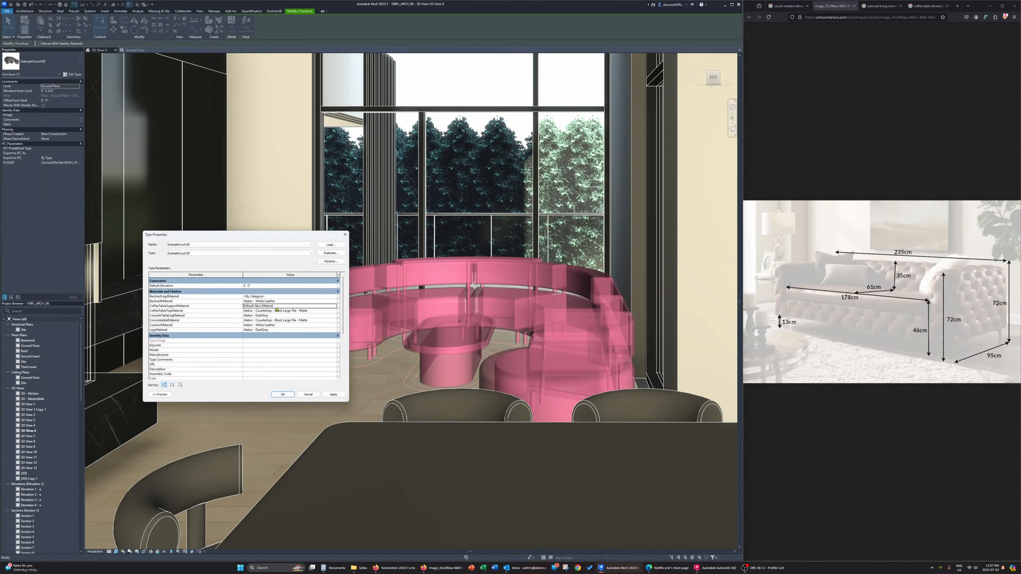
# Reopen the coffee table support's material and rename the new material as Sample
pyautogui.click(335, 306)
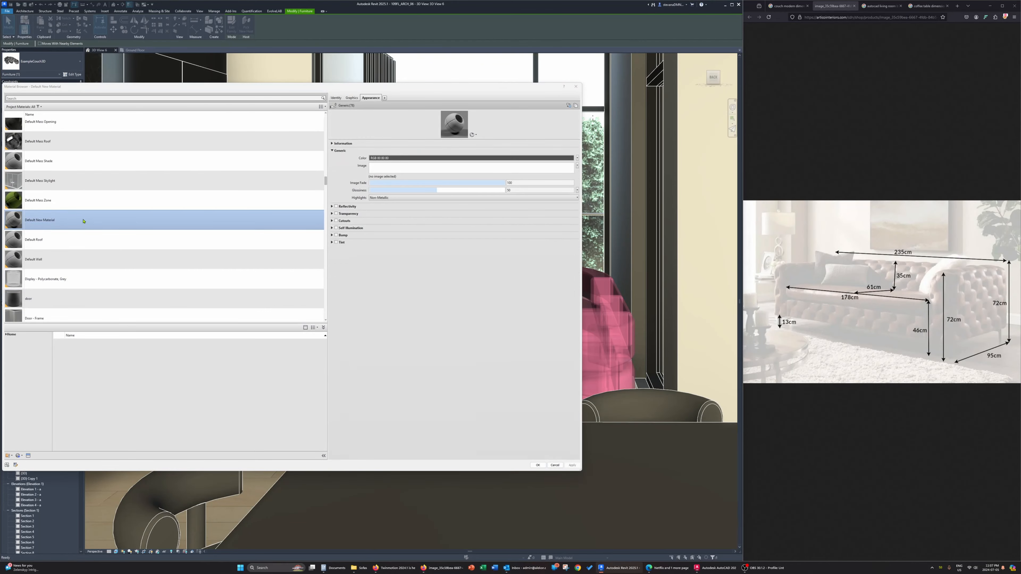
pyautogui.rightClick(45, 225)
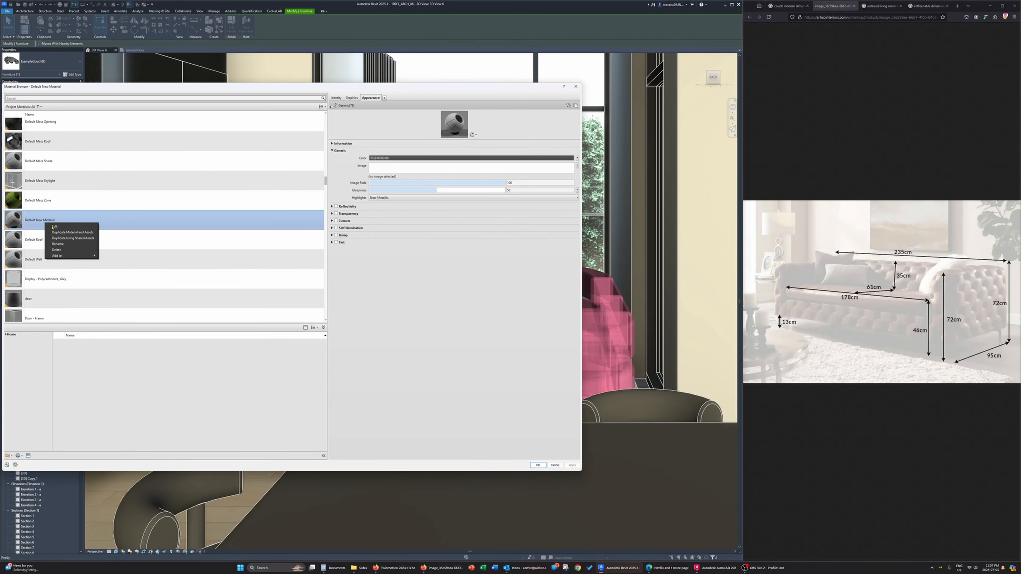
pyautogui.click(67, 246)
pyautogui.write('Sample')
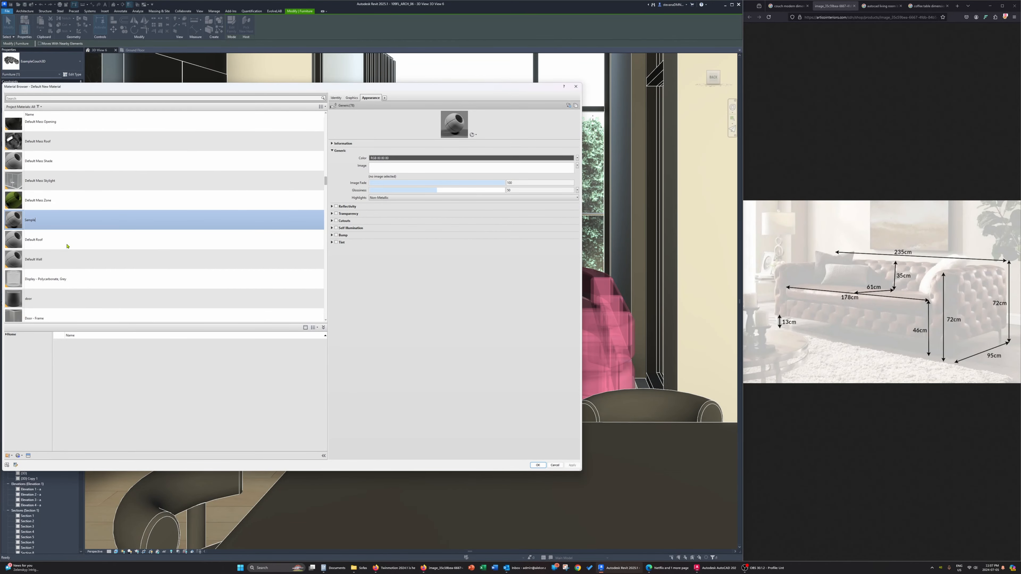
pyautogui.press('Return')
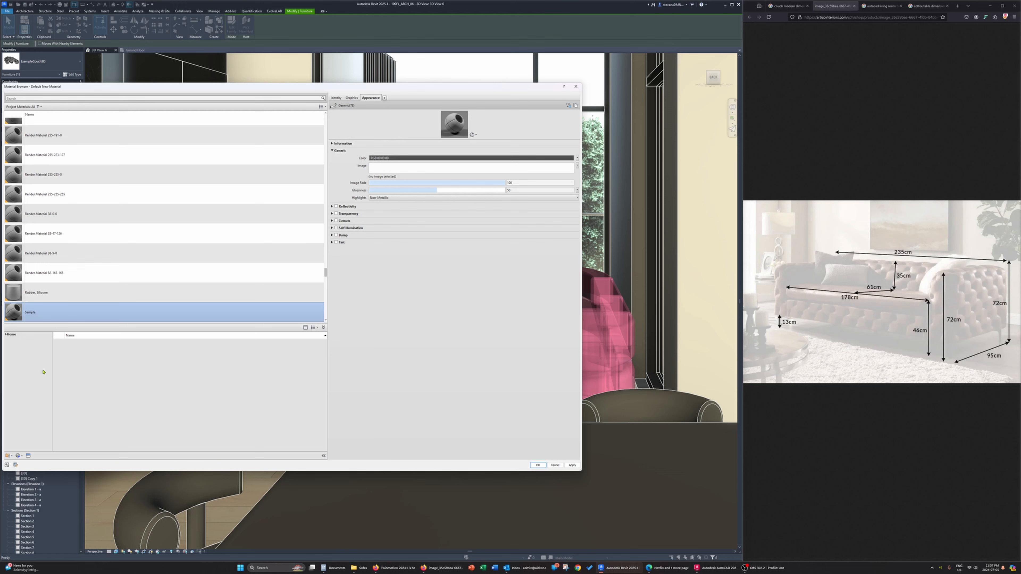
# Open the appearance asset library for the Sample material and examine the Wood assets for a suitable finish
pyautogui.click(29, 455)
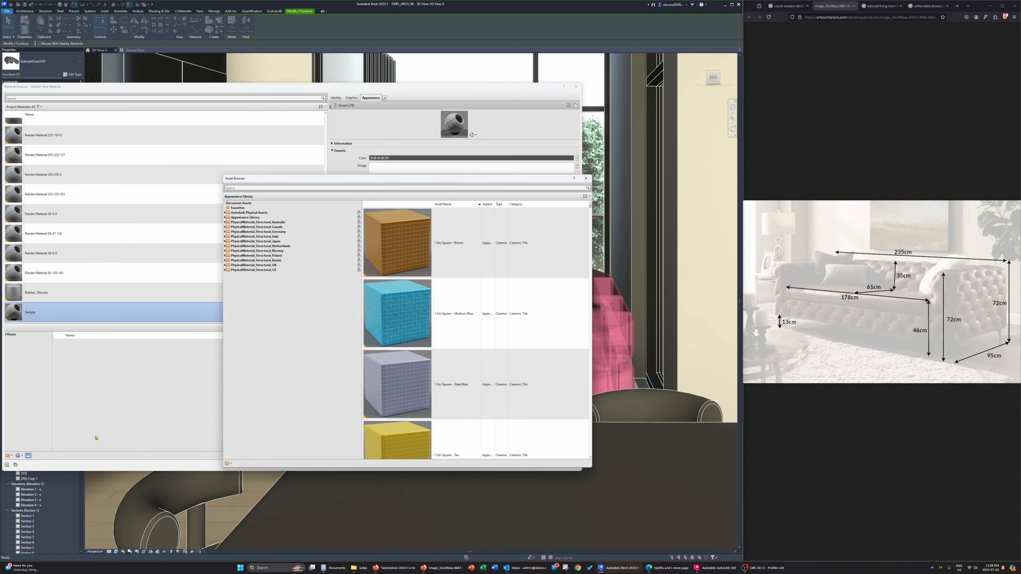
pyautogui.click(224, 217)
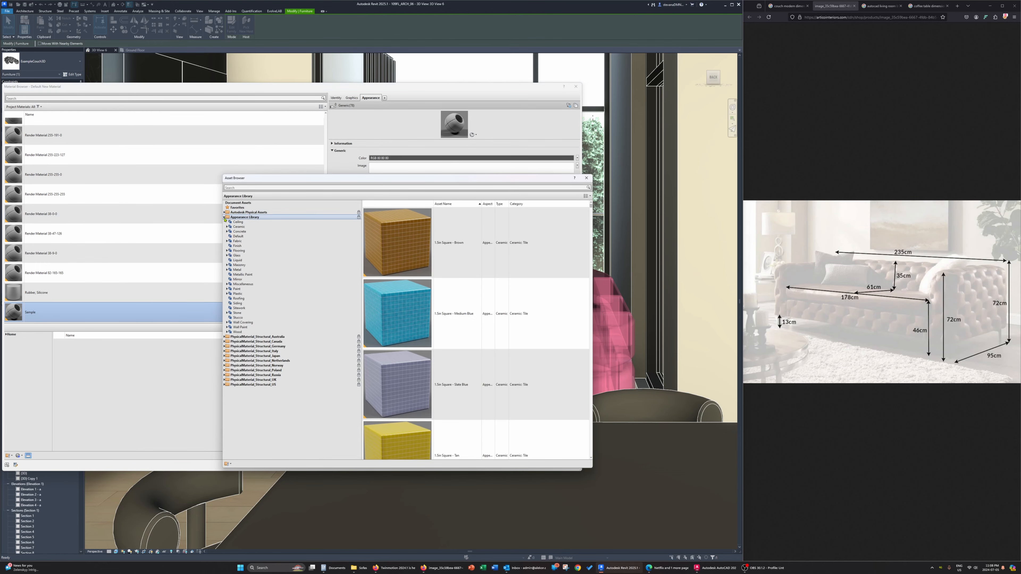
pyautogui.click(243, 327)
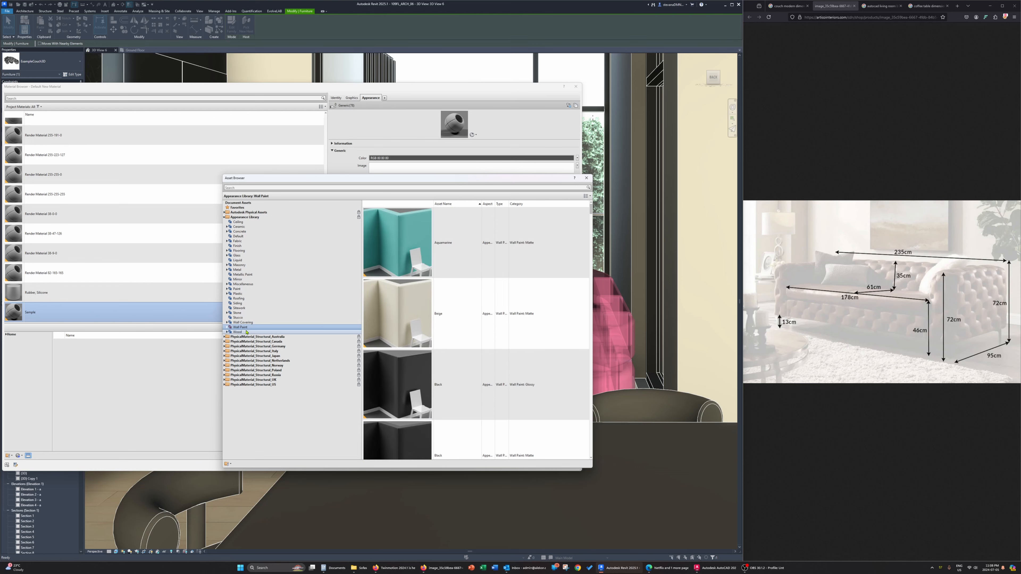
pyautogui.click(237, 332)
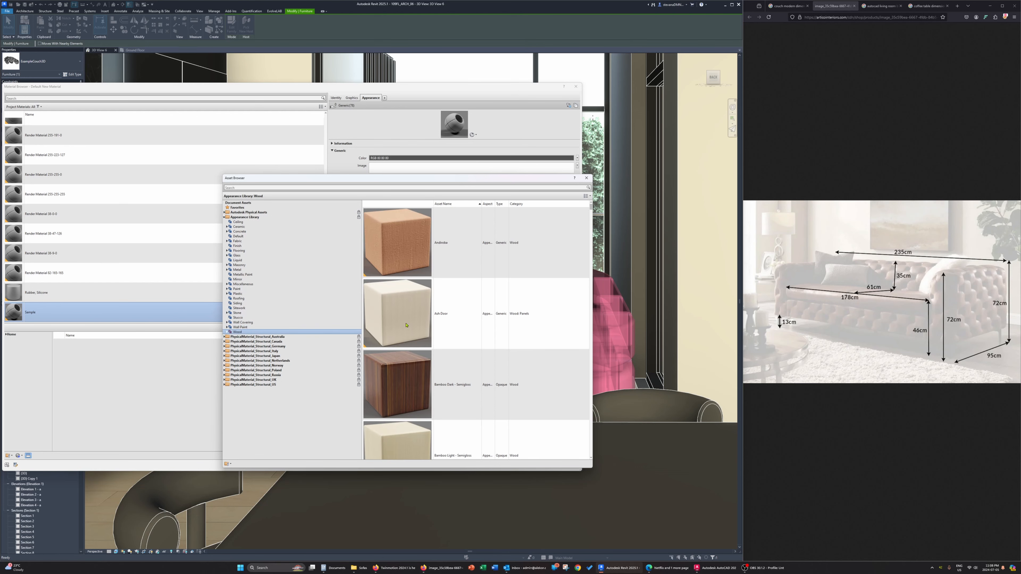
pyautogui.click(453, 314)
pyautogui.scroll(-2, 453, 290)
pyautogui.scroll(3, 453, 290)
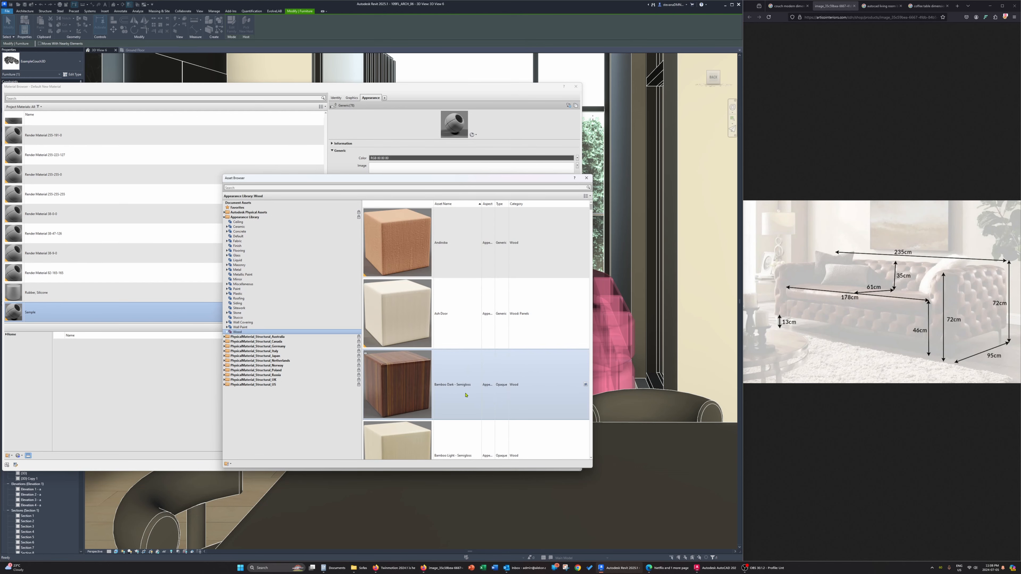
pyautogui.scroll(-5, 465, 404)
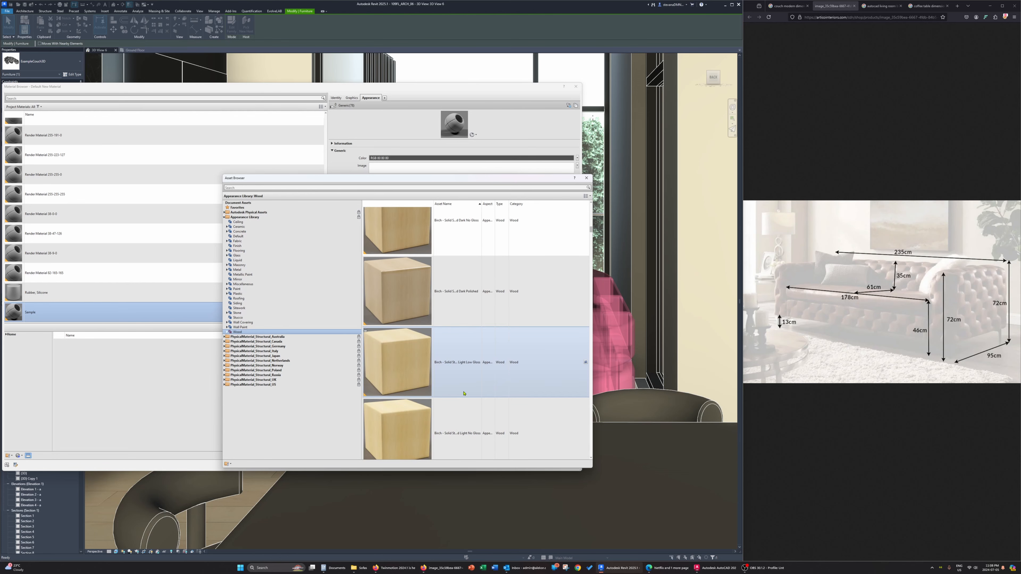
pyautogui.scroll(-15, 463, 393)
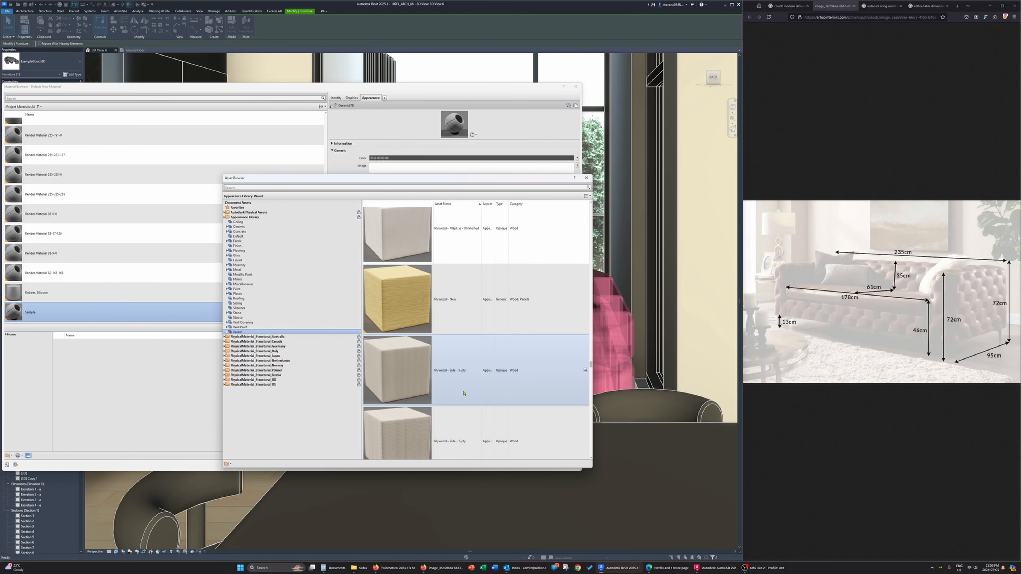
pyautogui.scroll(-10, 464, 393)
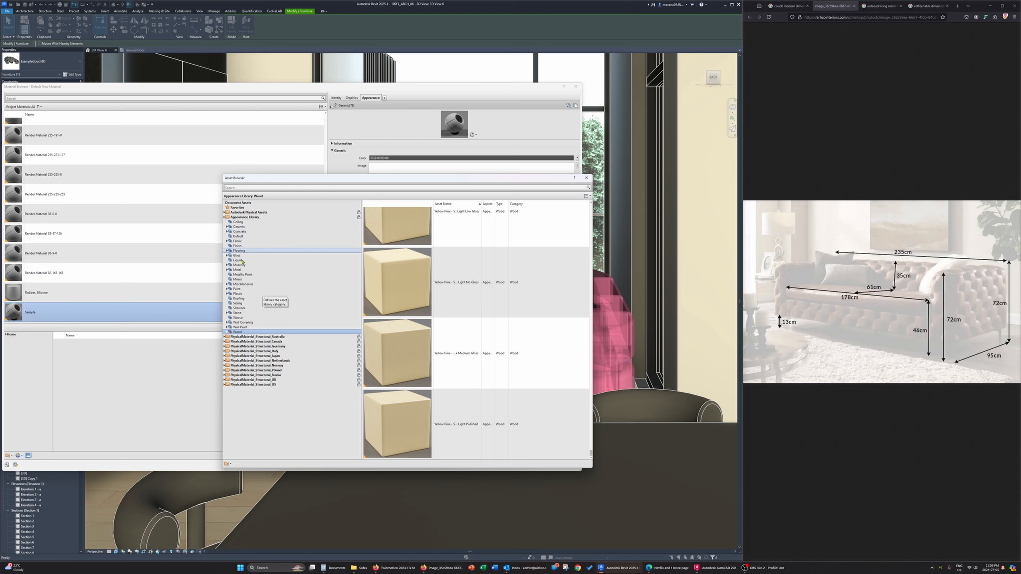
# Examine the Siding assets in the appearance library for a suitable finish for the coffee table support
pyautogui.click(243, 303)
pyautogui.scroll(-6, 437, 321)
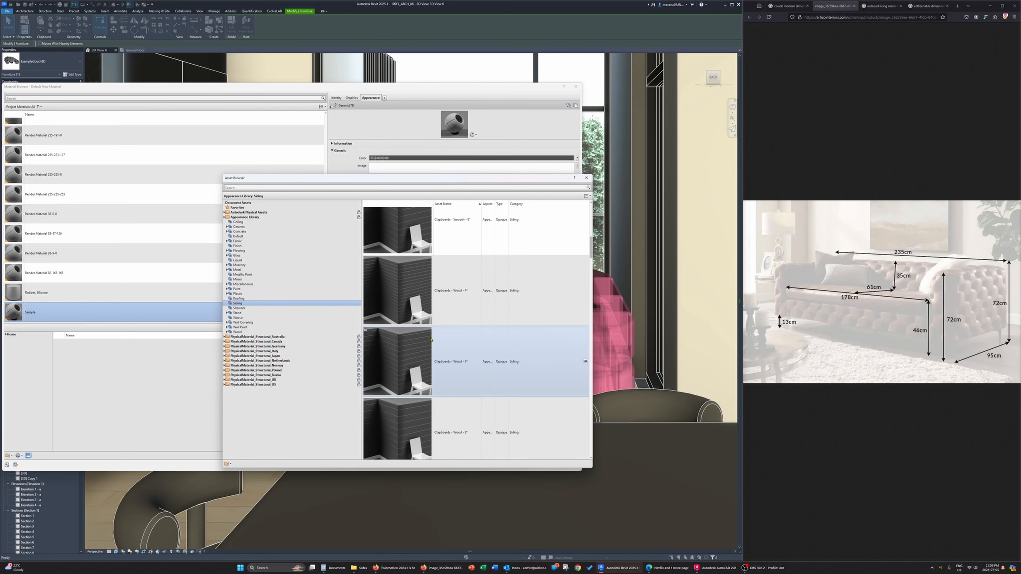
pyautogui.scroll(-8, 430, 339)
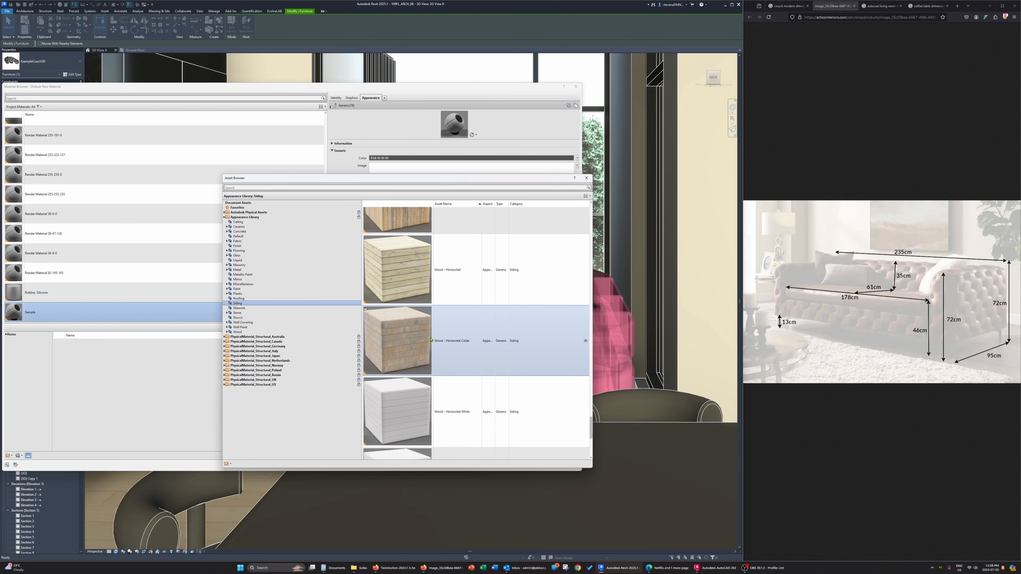
pyautogui.scroll(8, 431, 339)
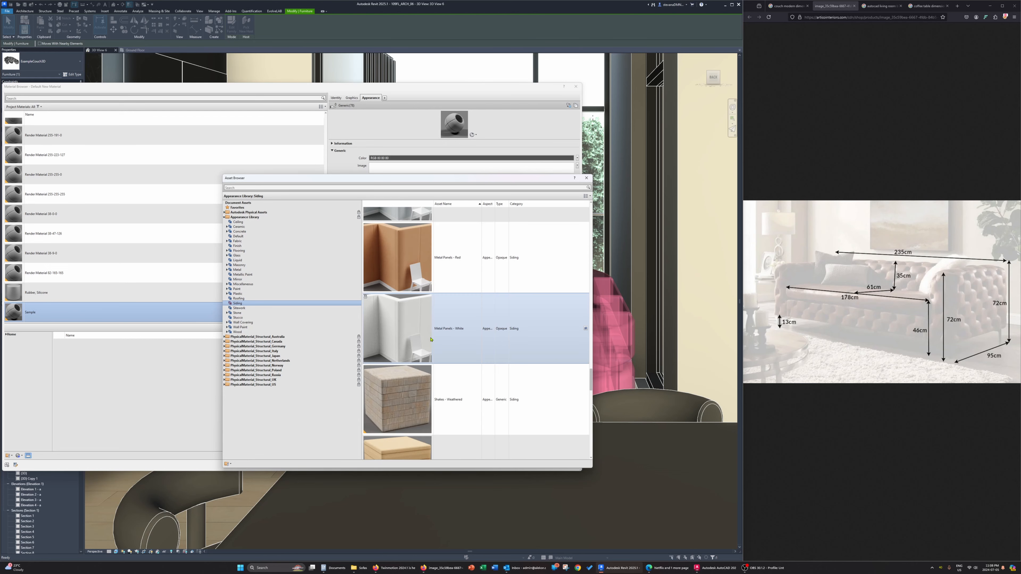
pyautogui.scroll(5, 430, 339)
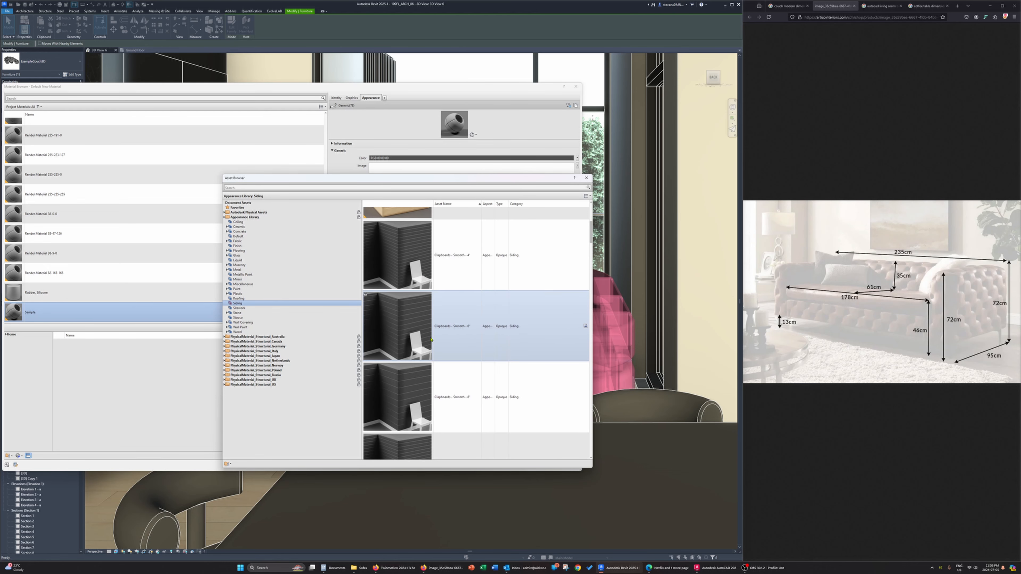
pyautogui.scroll(2, 430, 339)
pyautogui.scroll(-4, 431, 338)
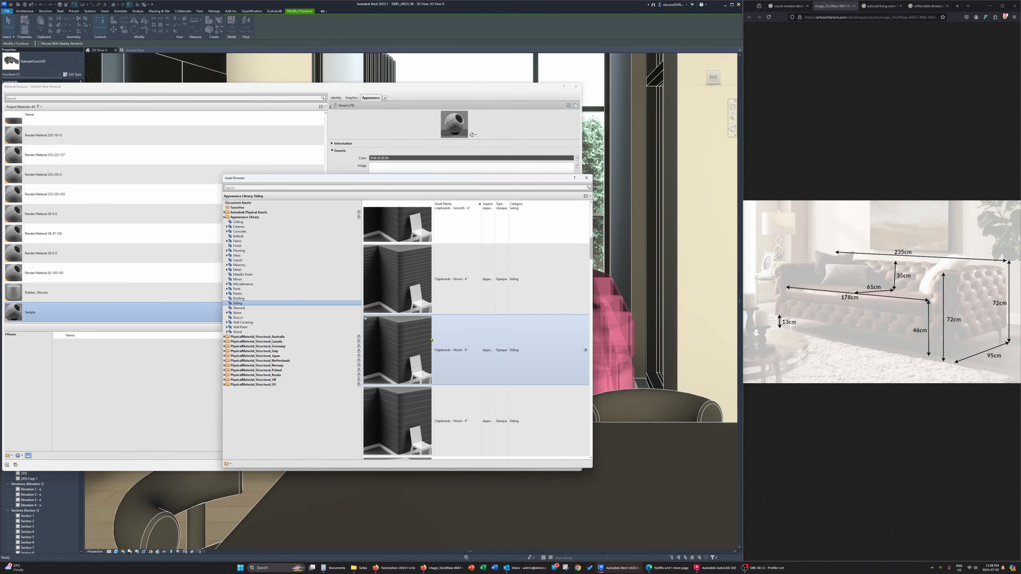
pyautogui.scroll(4, 430, 339)
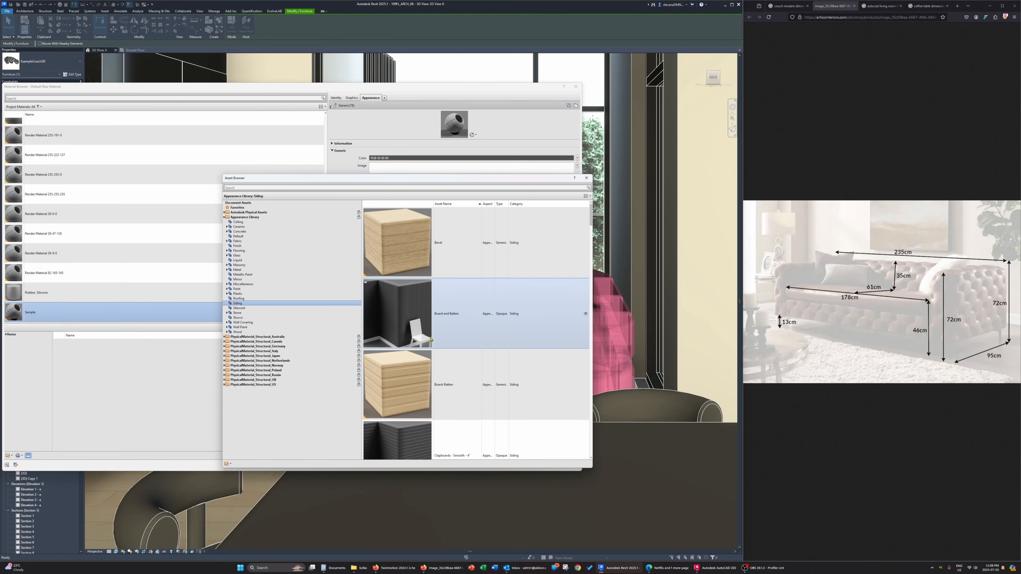
# Look through the Miscellaneous appearance assets and pick out Caning - Six Way for the coffee table support
pyautogui.click(247, 280)
pyautogui.click(249, 284)
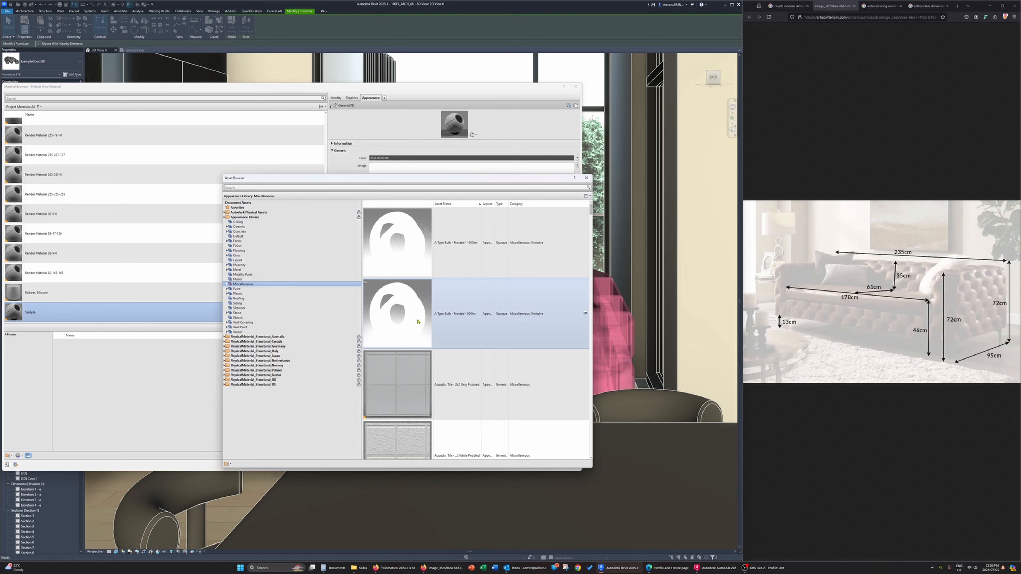
pyautogui.scroll(-5, 423, 335)
pyautogui.scroll(3, 422, 335)
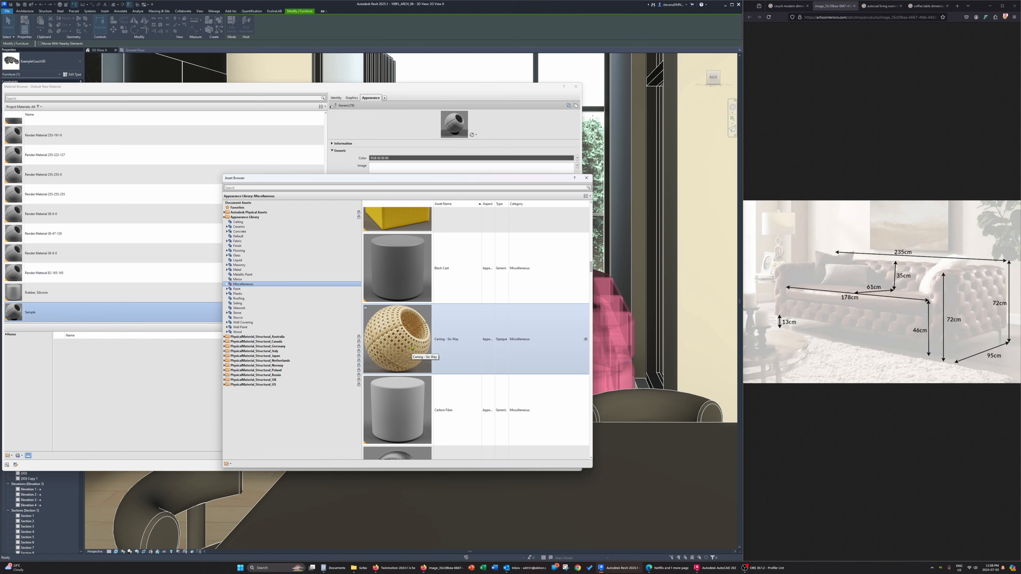
pyautogui.click(501, 346)
pyautogui.scroll(-3, 531, 364)
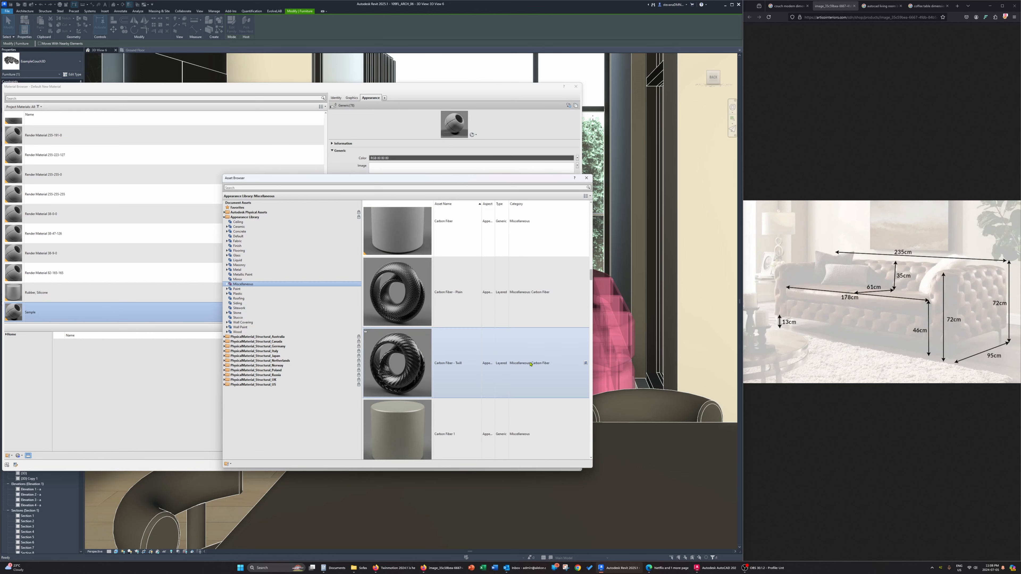
pyautogui.scroll(-5, 482, 337)
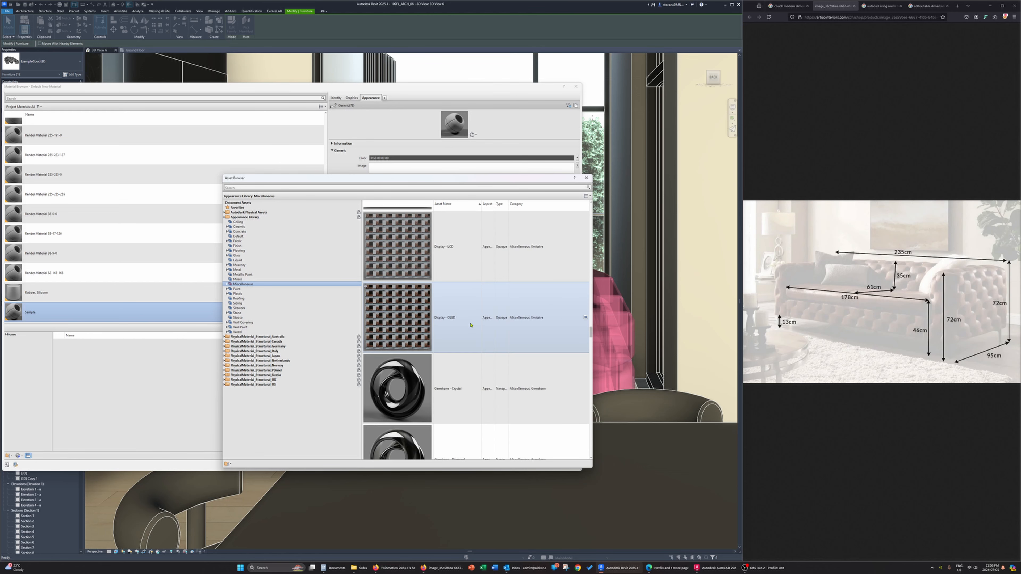
pyautogui.scroll(-10, 470, 325)
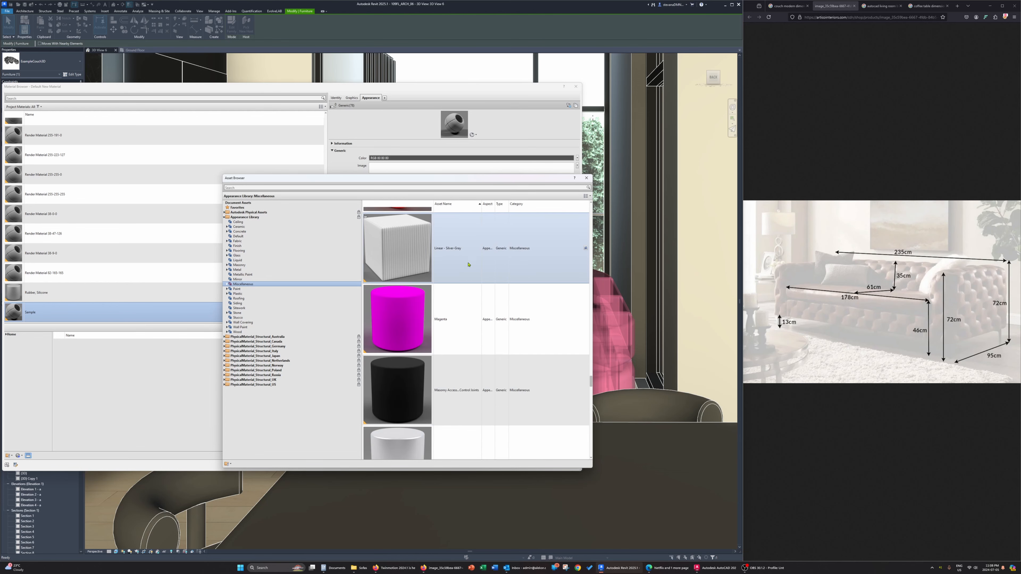
pyautogui.scroll(-10, 468, 260)
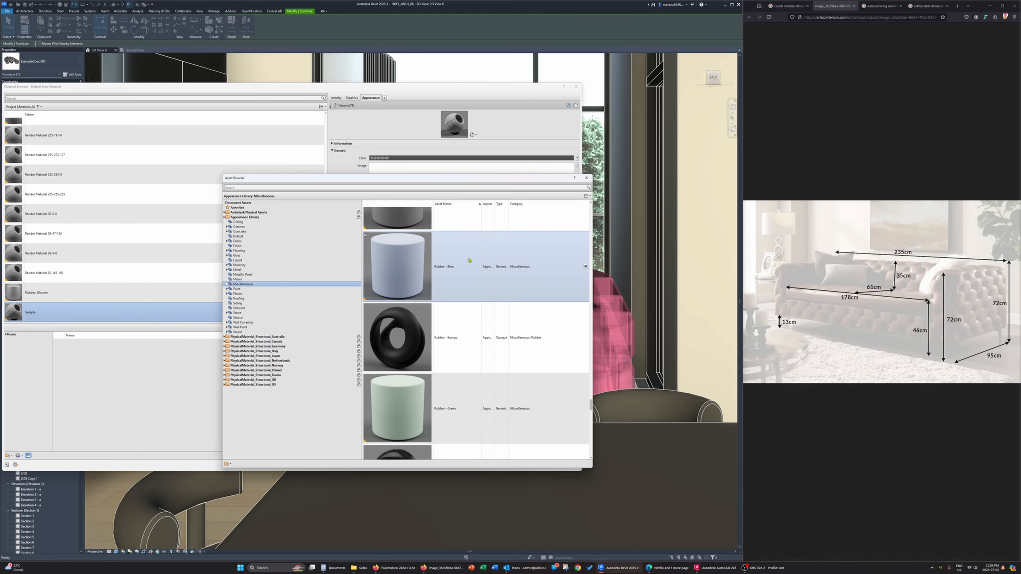
pyautogui.scroll(-12, 469, 260)
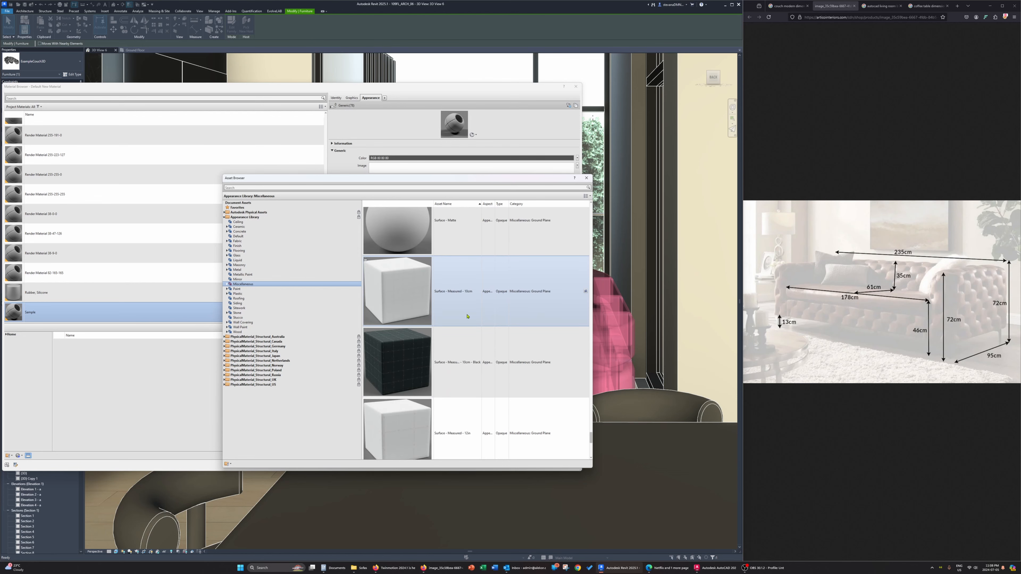
pyautogui.scroll(20, 467, 316)
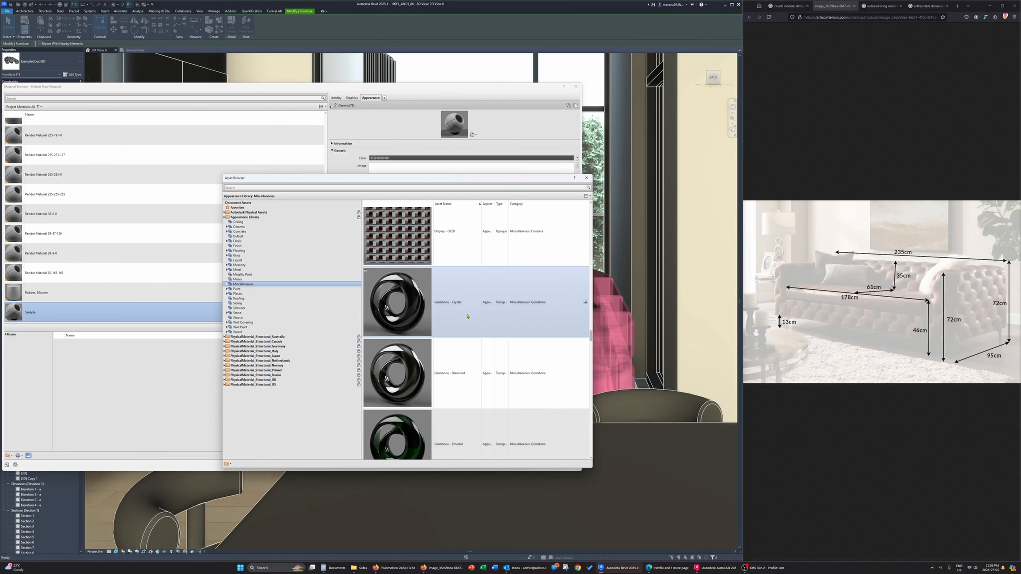
pyautogui.scroll(5, 467, 316)
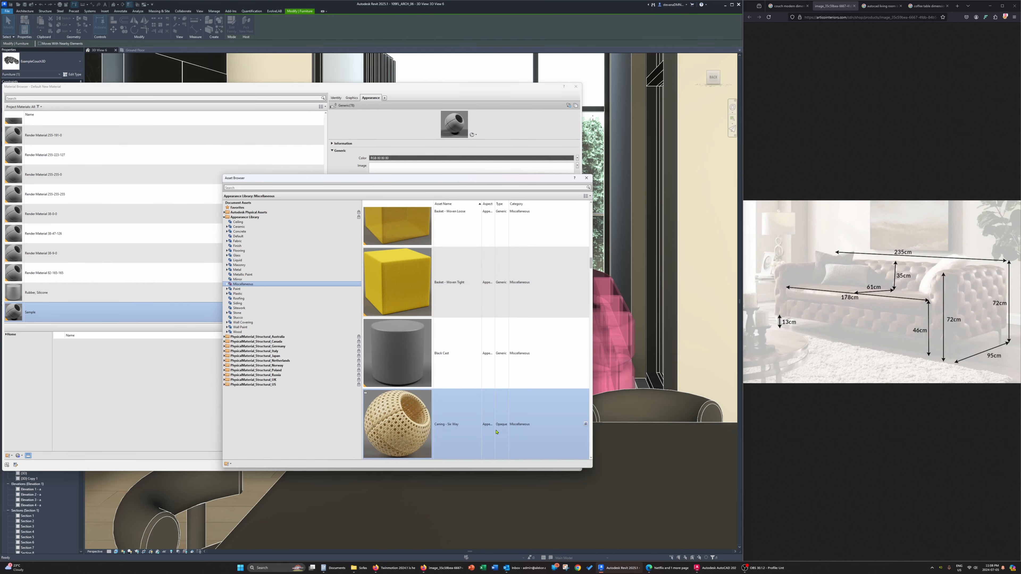
# Replace the Sample material's appearance with the Caning - Six Way asset and accept the material
pyautogui.click(585, 424)
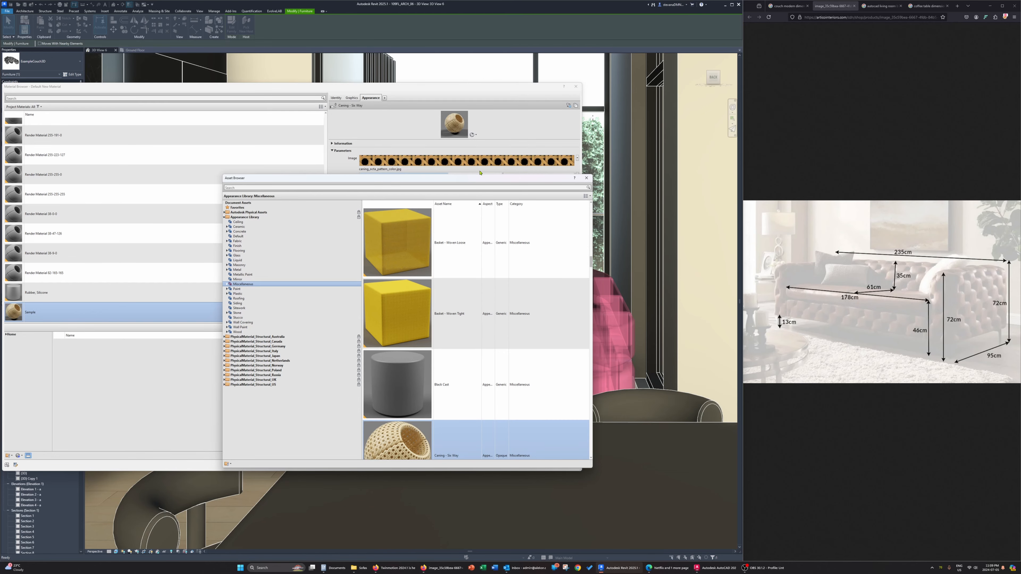
pyautogui.moveTo(476, 178); pyautogui.dragTo(273, 188)
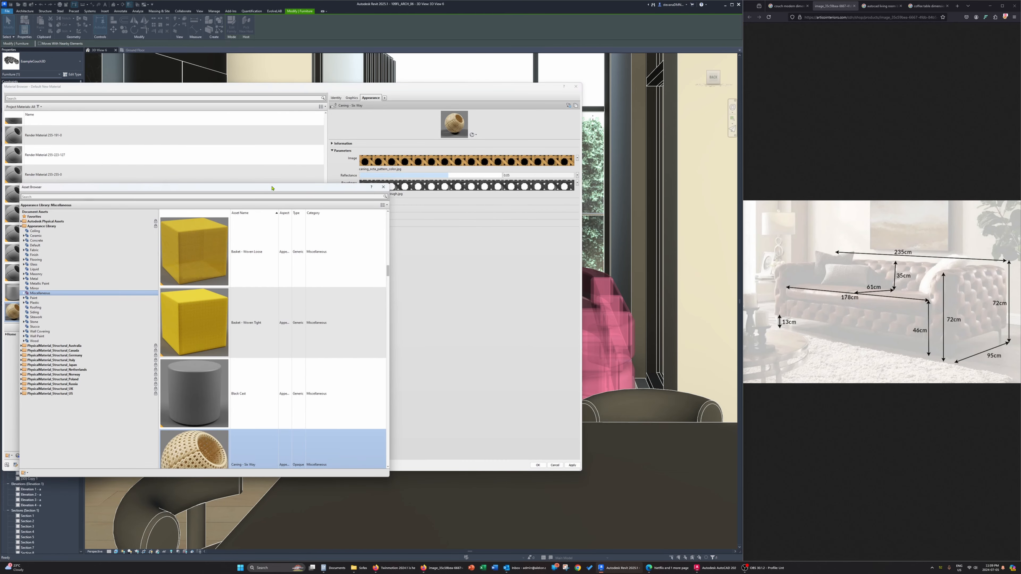
pyautogui.click(383, 187)
pyautogui.click(537, 465)
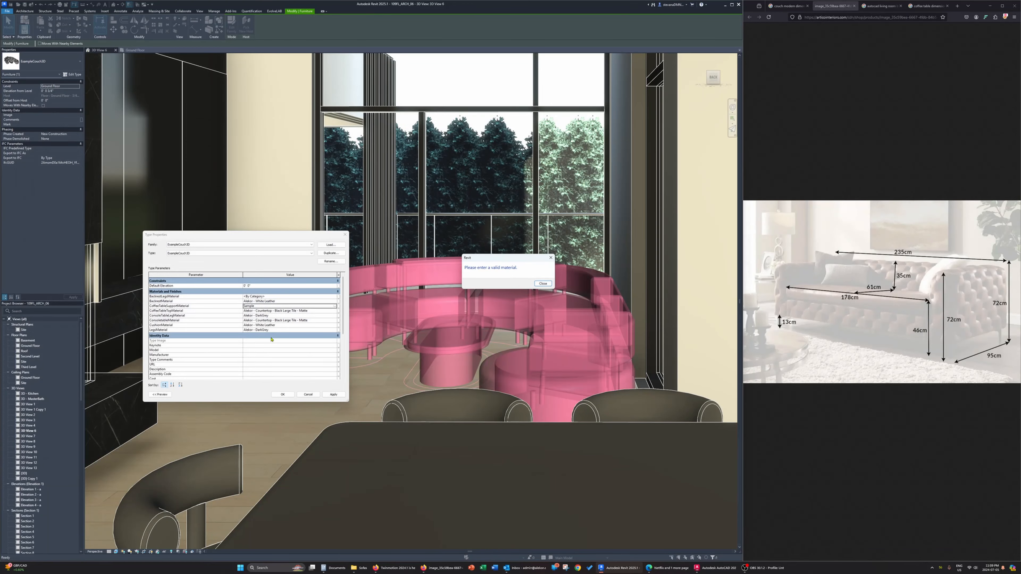
pyautogui.click(537, 286)
pyautogui.click(543, 284)
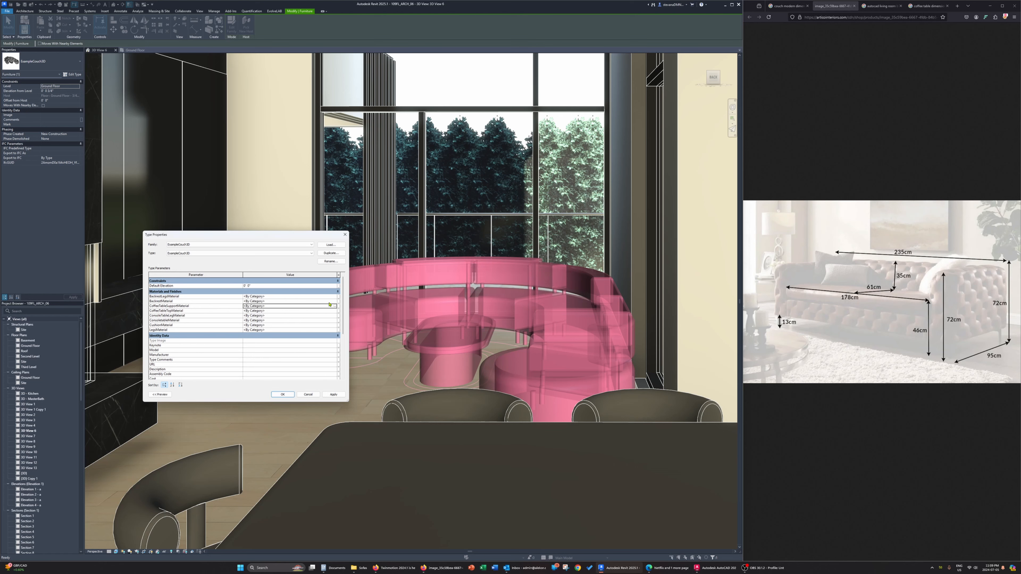
pyautogui.click(335, 331)
pyautogui.click(335, 331)
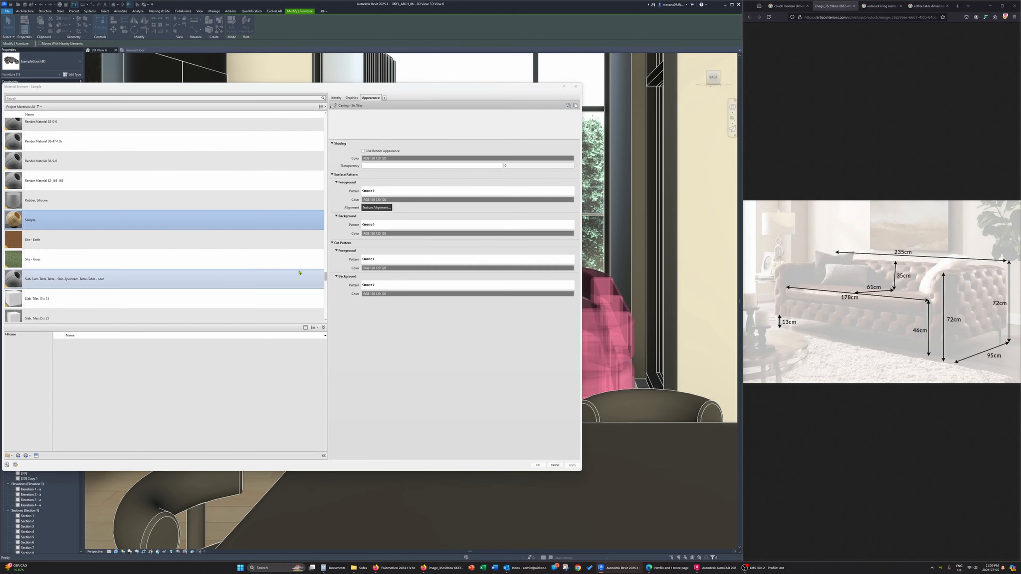
pyautogui.click(576, 86)
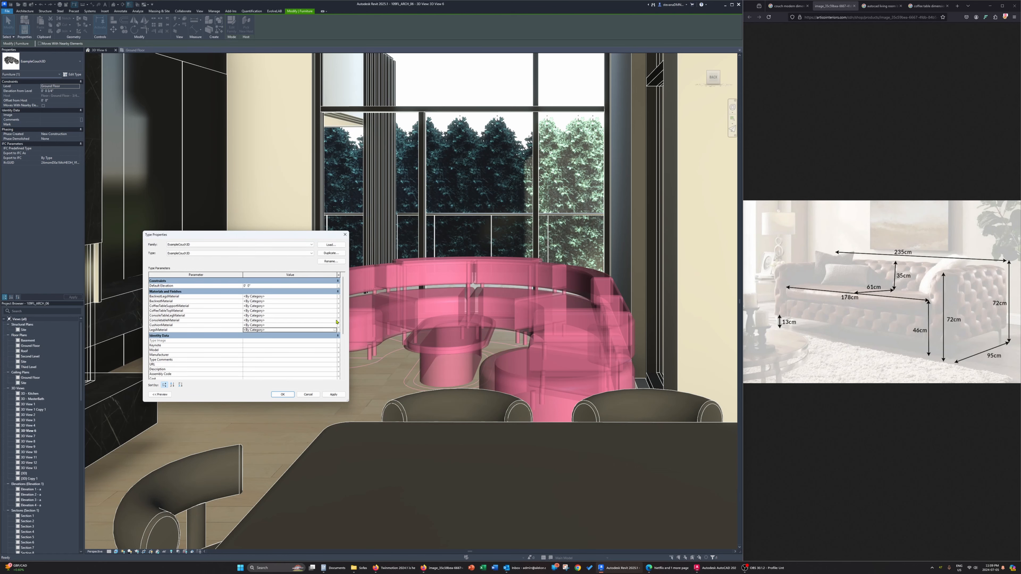
# Assign the Sample material to the CoffeeTableSupportMaterial parameter
pyautogui.click(333, 306)
pyautogui.click(334, 306)
pyautogui.doubleClick(81, 223)
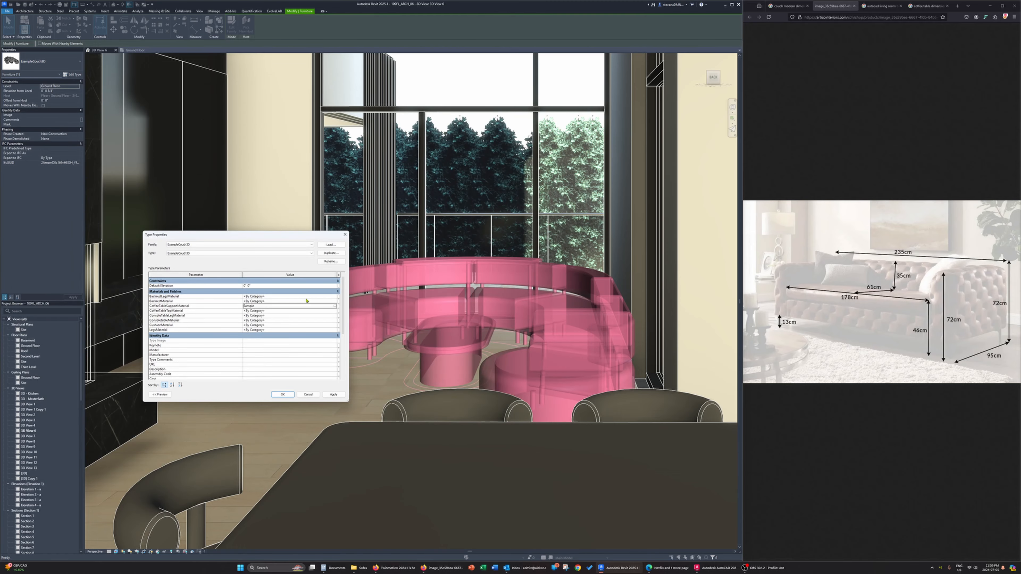
# Assign the DarkGrey material to the couch's backrest legs material parameter
pyautogui.click(334, 298)
pyautogui.click(335, 297)
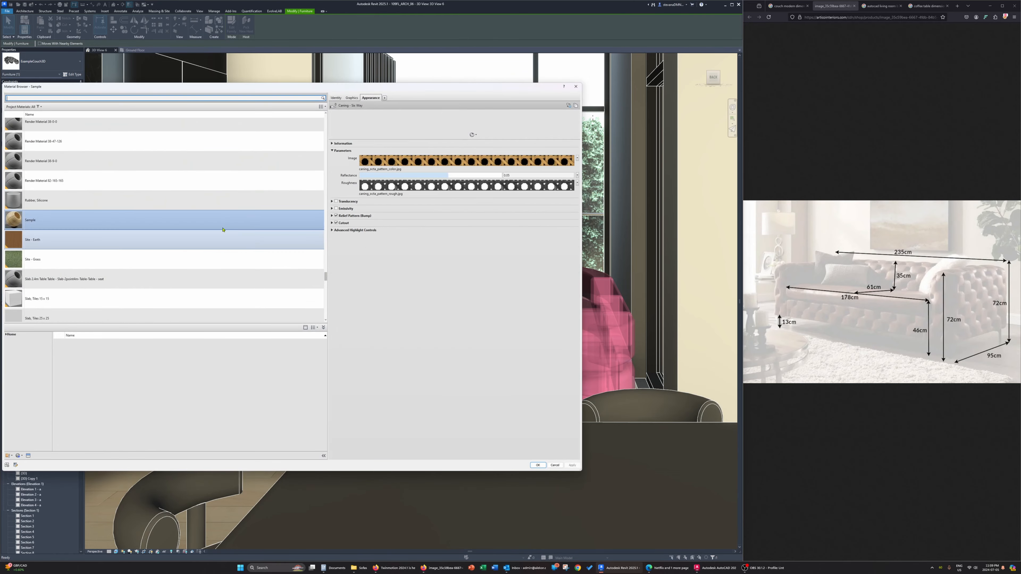
pyautogui.scroll(-5, 161, 233)
pyautogui.scroll(6, 127, 246)
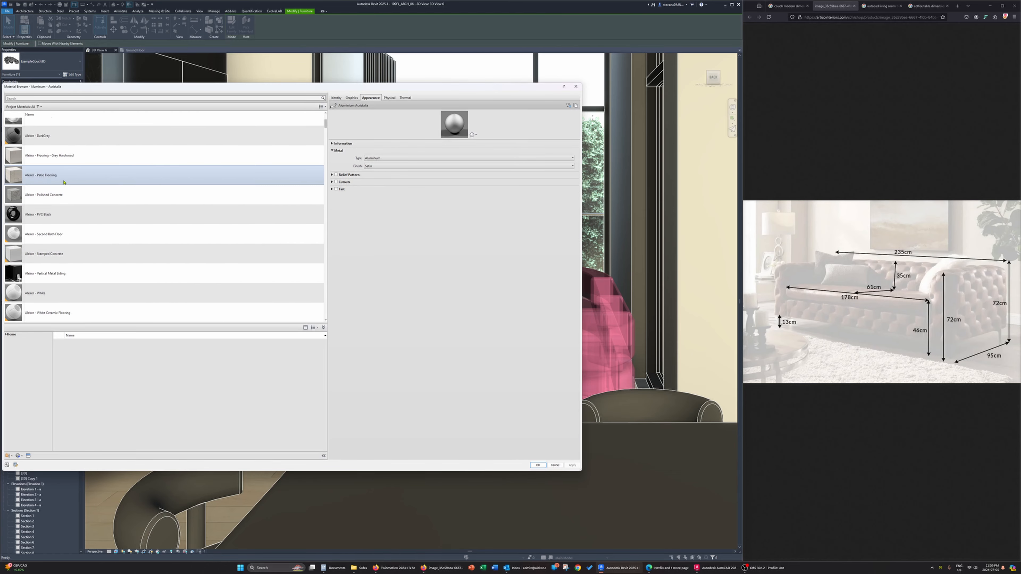
pyautogui.scroll(2, 66, 177)
pyautogui.doubleClick(65, 190)
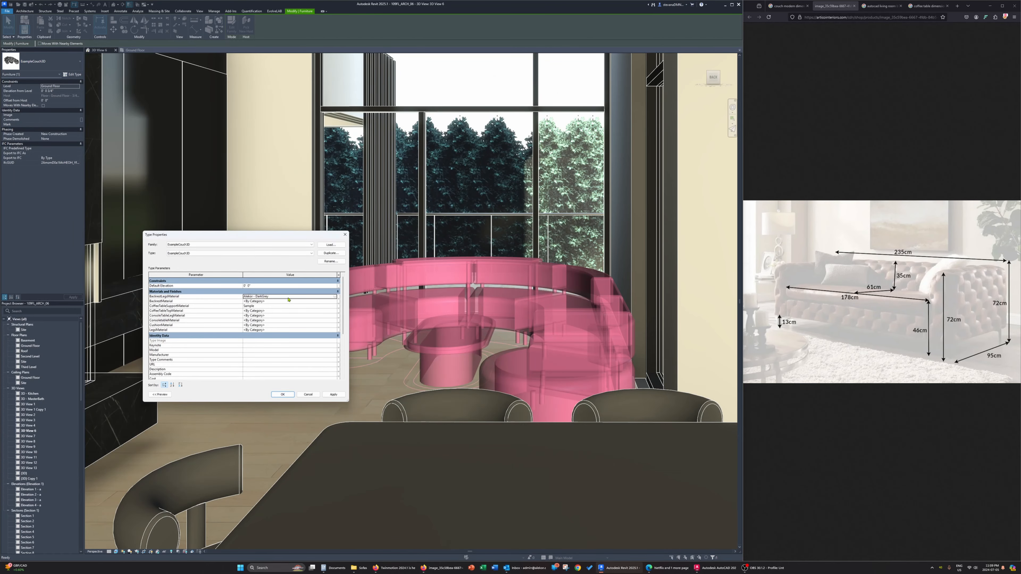
# Copy the backrest legs' DarkGrey value into the ConsoleTableLegMaterial and LegsMaterial parameters
pyautogui.click(288, 296)
pyautogui.hotkey('ctrl', 'c')
pyautogui.click(277, 316)
pyautogui.hotkey('ctrl', 'v')
pyautogui.click(273, 330)
pyautogui.hotkey('ctrl', 'v')
# Assign the White Leather material to the CushionMaterial parameter
pyautogui.click(336, 330)
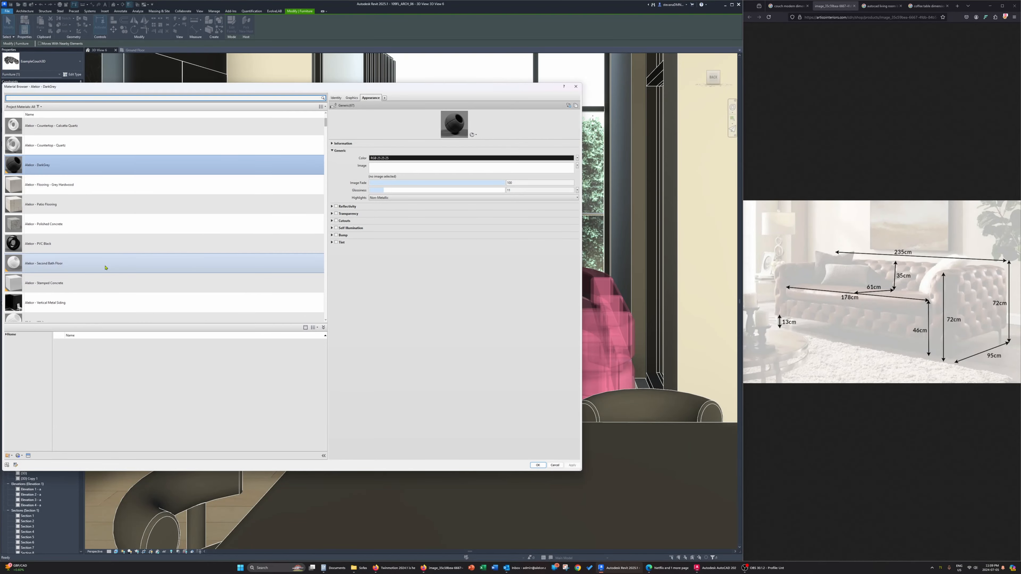
pyautogui.scroll(-3, 88, 299)
pyautogui.doubleClick(83, 306)
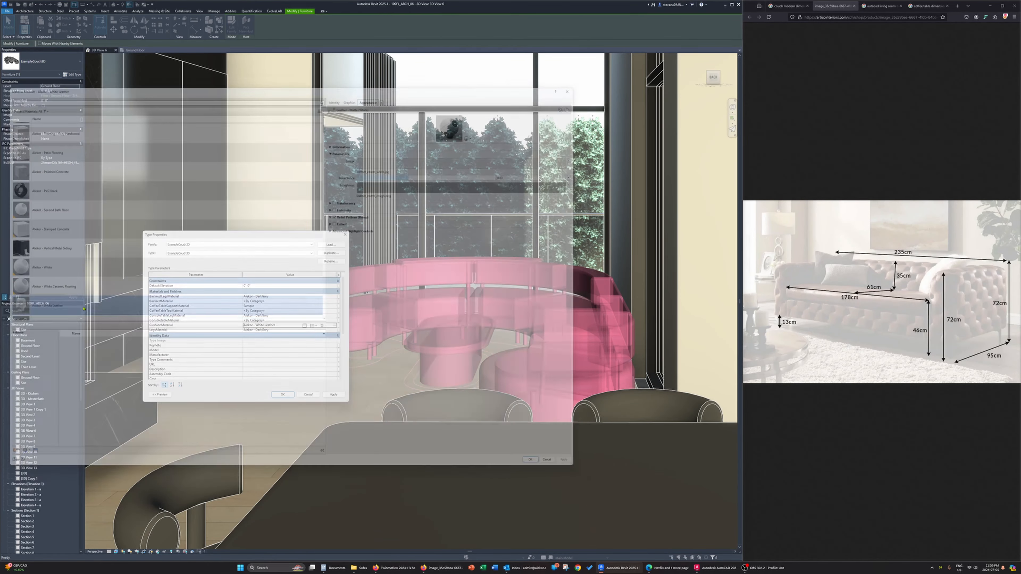
# Copy the CushionMaterial's White Leather value into the couch's backrest material parameter
pyautogui.click(284, 325)
pyautogui.hotkey('ctrl', 'c')
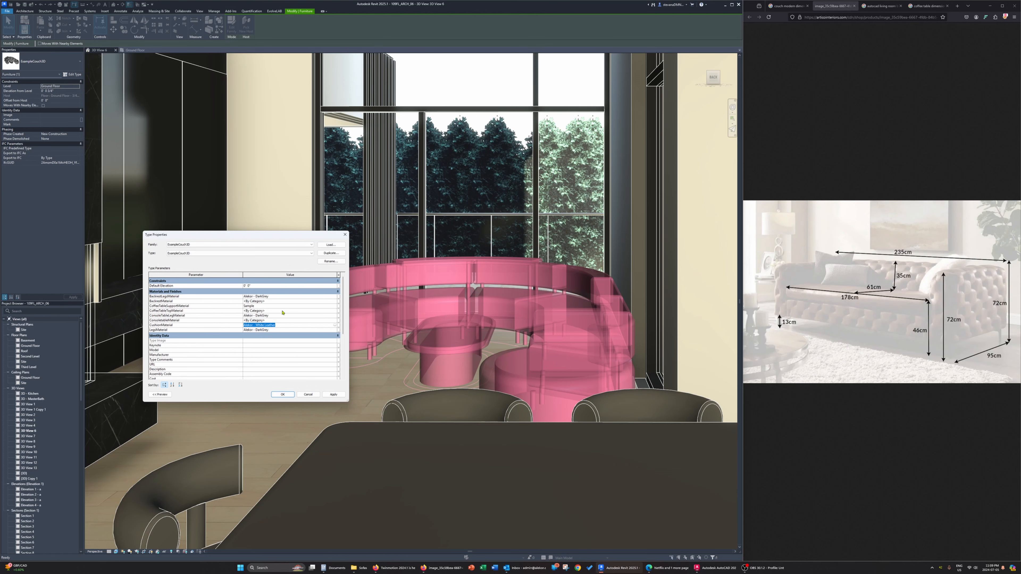
pyautogui.click(280, 301)
pyautogui.hotkey('ctrl', 'v')
# Assign the Countertop - Black Large Tile - Matte material to the CoffeeTableTopMaterial parameter
pyautogui.click(336, 313)
pyautogui.click(336, 312)
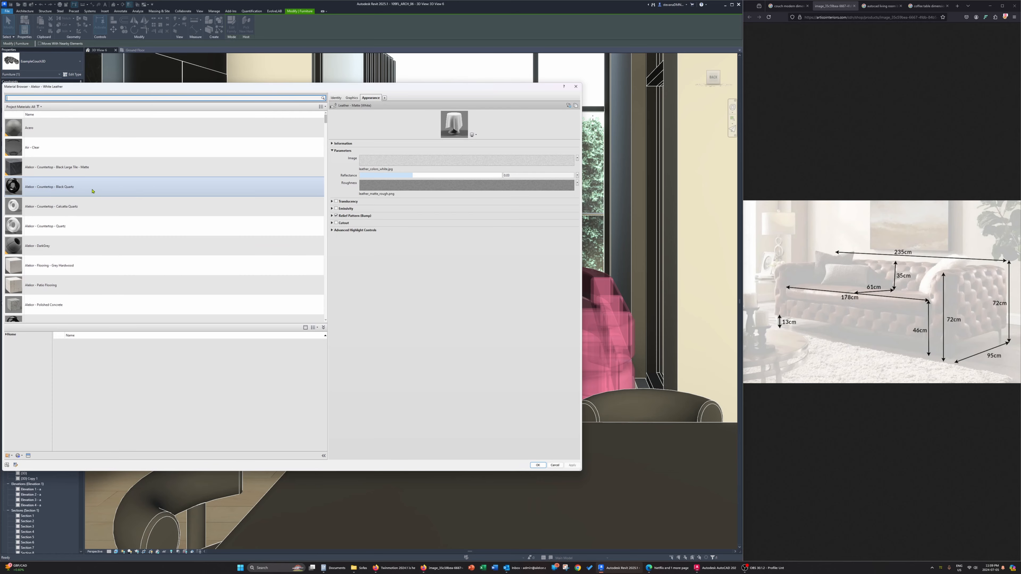
pyautogui.doubleClick(97, 173)
# Copy the coffee table top's Black Large Tile - Matte value into the console table material parameter and apply the type changes
pyautogui.click(322, 311)
pyautogui.hotkey('ctrl', 'c')
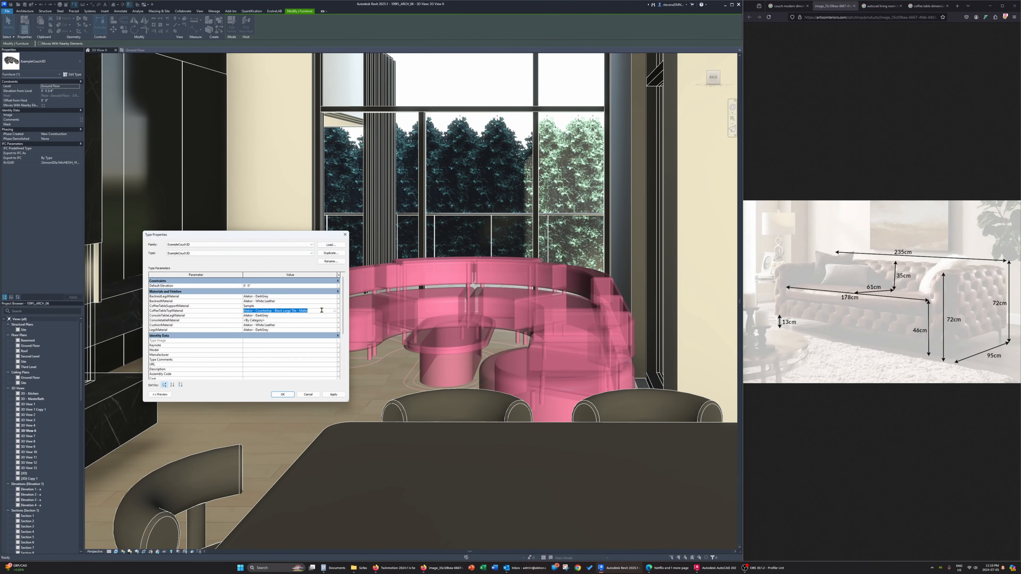
pyautogui.click(306, 322)
pyautogui.hotkey('ctrl', 'v')
pyautogui.click(282, 395)
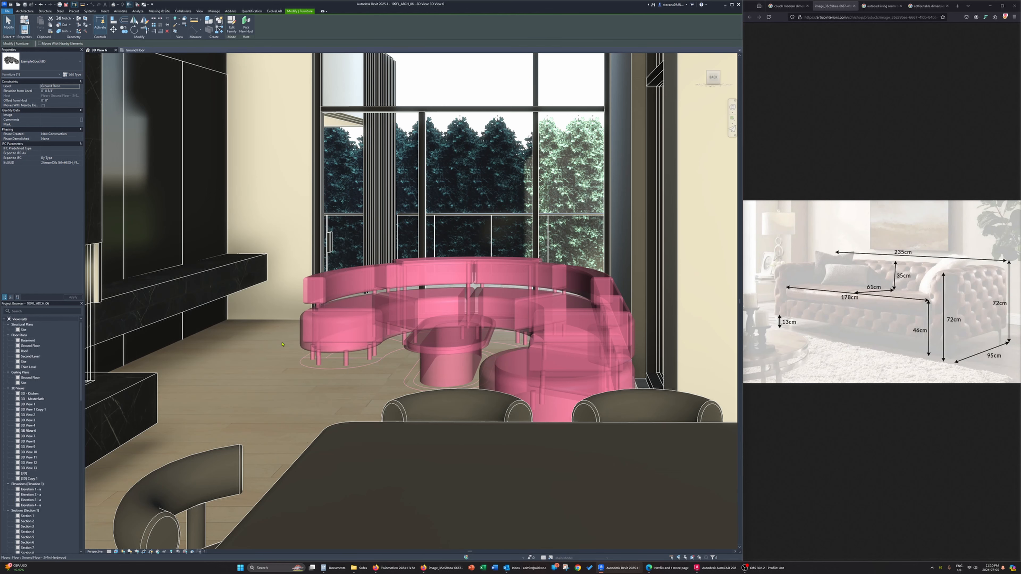
pyautogui.scroll(-2, 277, 344)
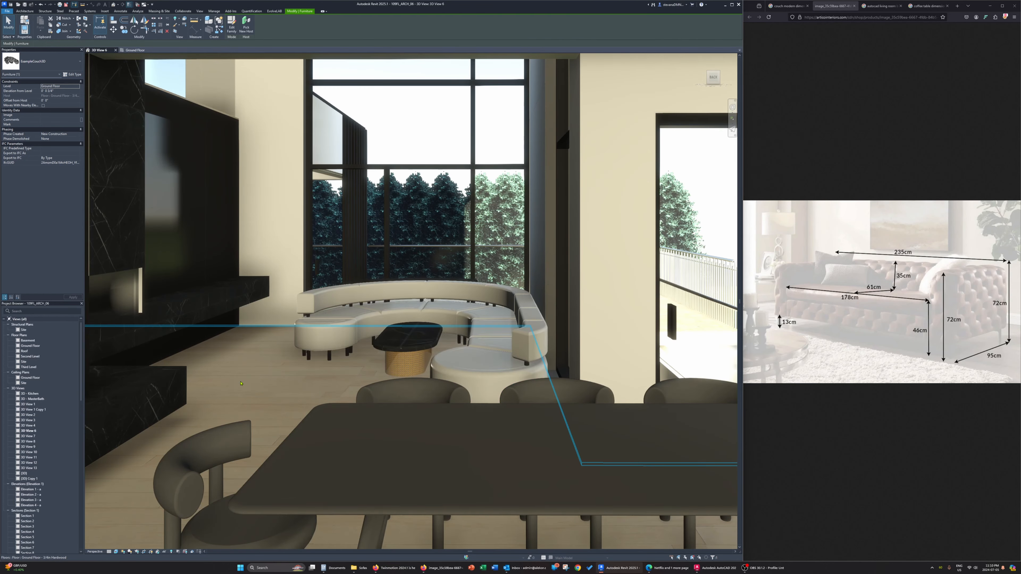
pyautogui.press('Escape')
pyautogui.scroll(4, 417, 341)
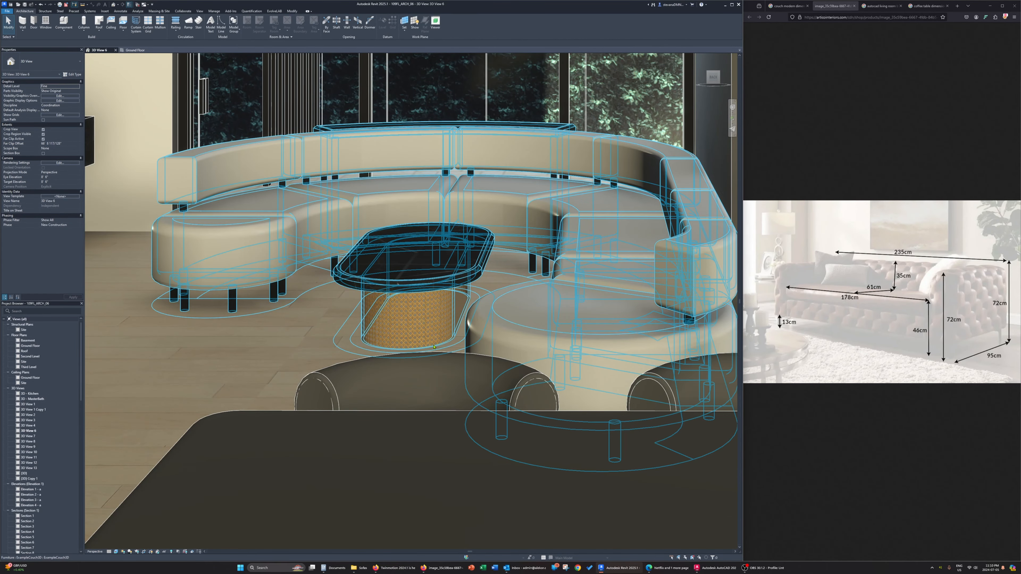
# Replace the couch type's CoffeeTableSupportMaterial with White Leather and apply the change
pyautogui.click(418, 345)
pyautogui.click(71, 75)
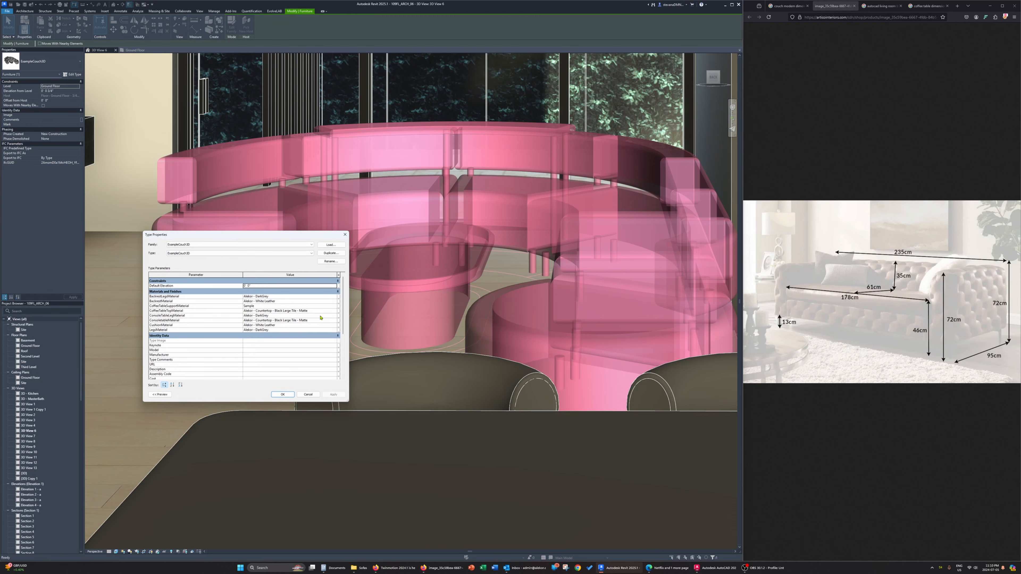
pyautogui.click(332, 306)
pyautogui.click(335, 306)
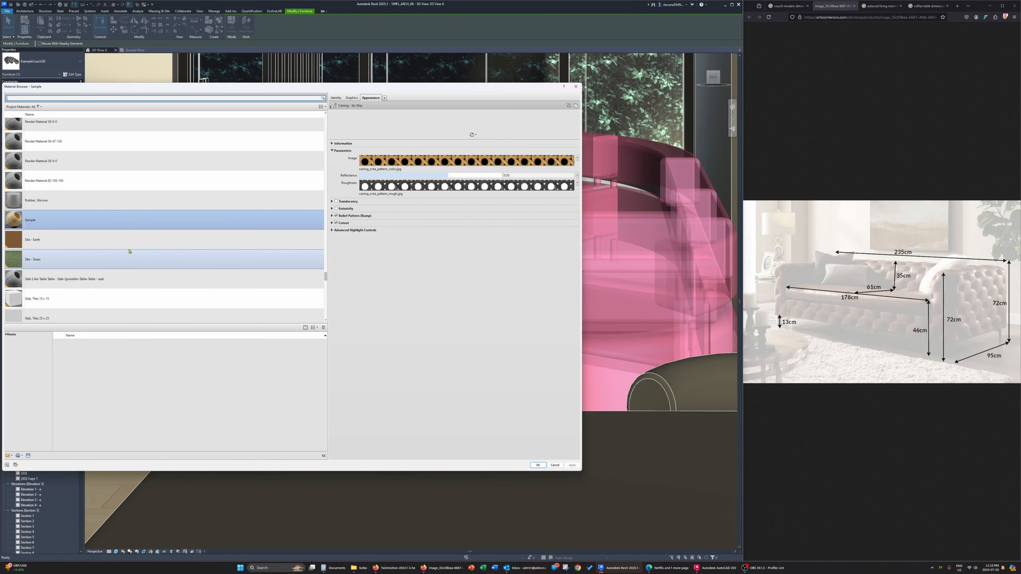
pyautogui.scroll(12, 72, 212)
pyautogui.click(73, 212)
pyautogui.scroll(20, 73, 212)
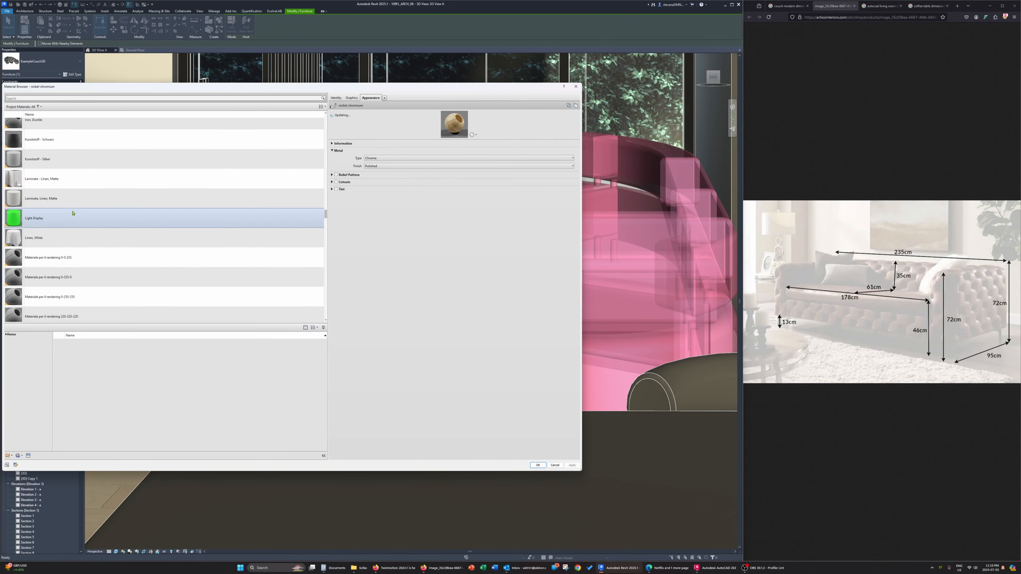
pyautogui.scroll(12, 73, 214)
pyautogui.click(73, 213)
pyautogui.scroll(8, 73, 213)
pyautogui.click(73, 213)
pyautogui.scroll(8, 73, 213)
pyautogui.click(73, 214)
pyautogui.scroll(5, 73, 213)
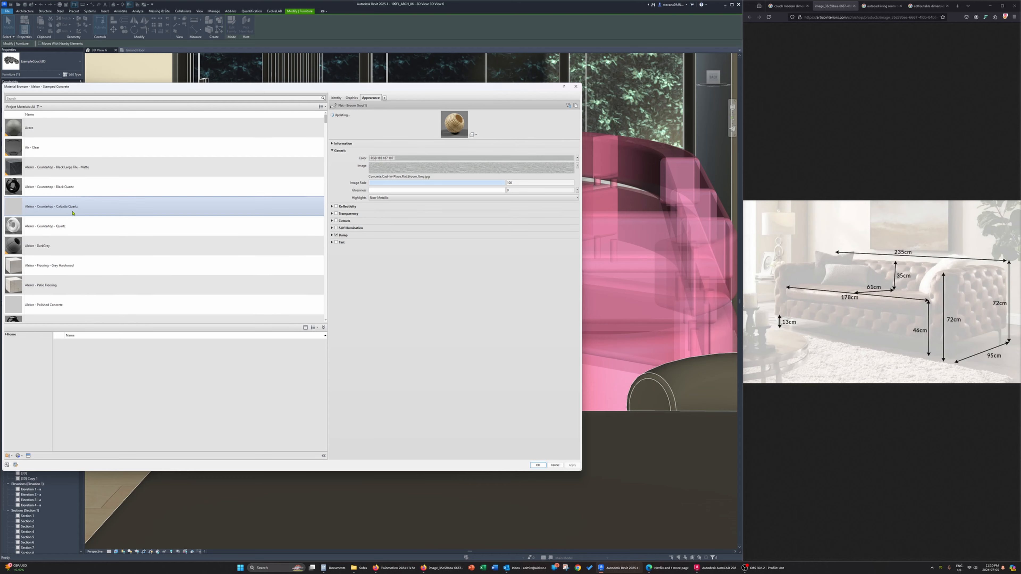
pyautogui.scroll(-5, 82, 267)
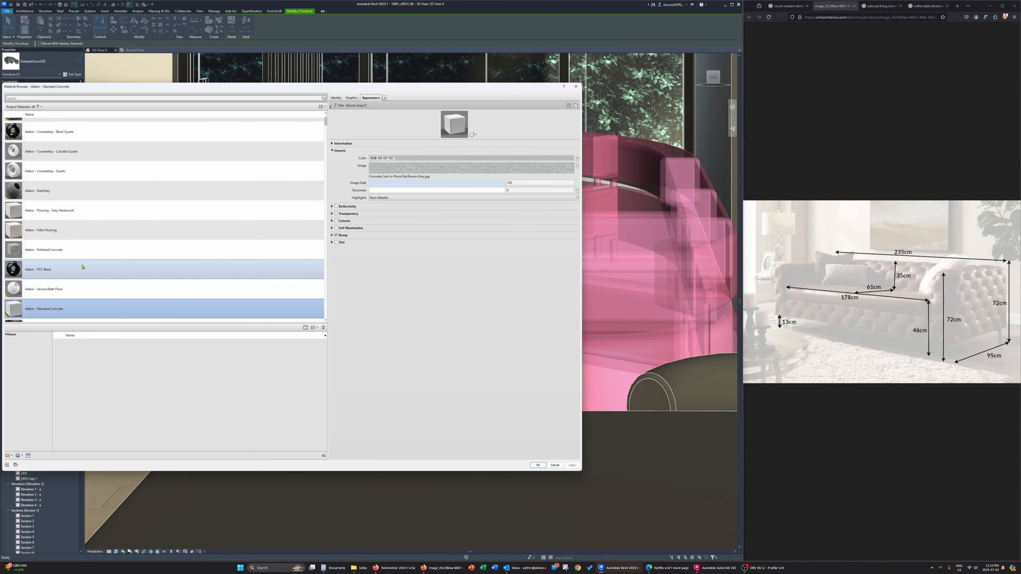
pyautogui.scroll(-3, 82, 267)
pyautogui.doubleClick(82, 273)
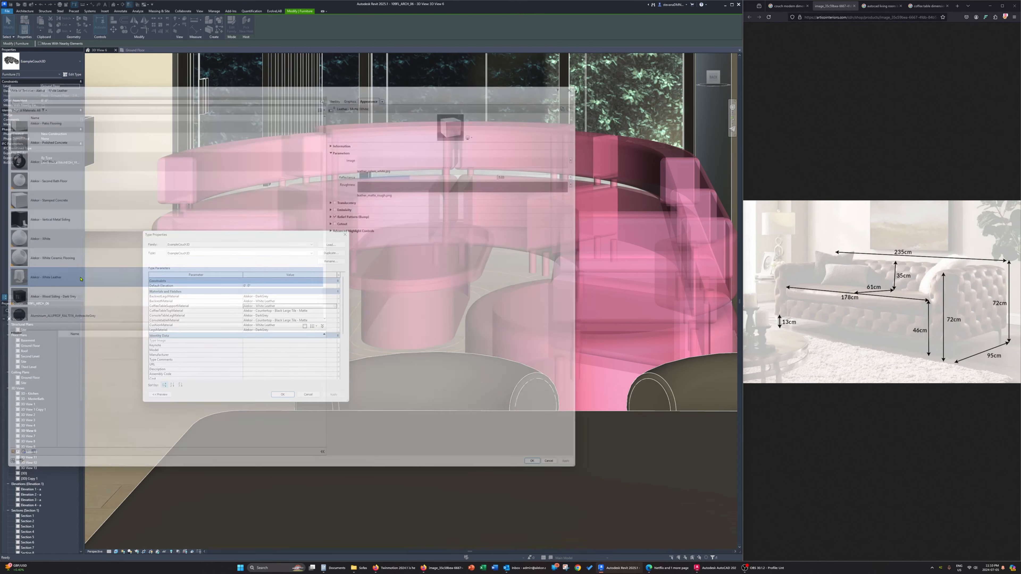
pyautogui.click(276, 396)
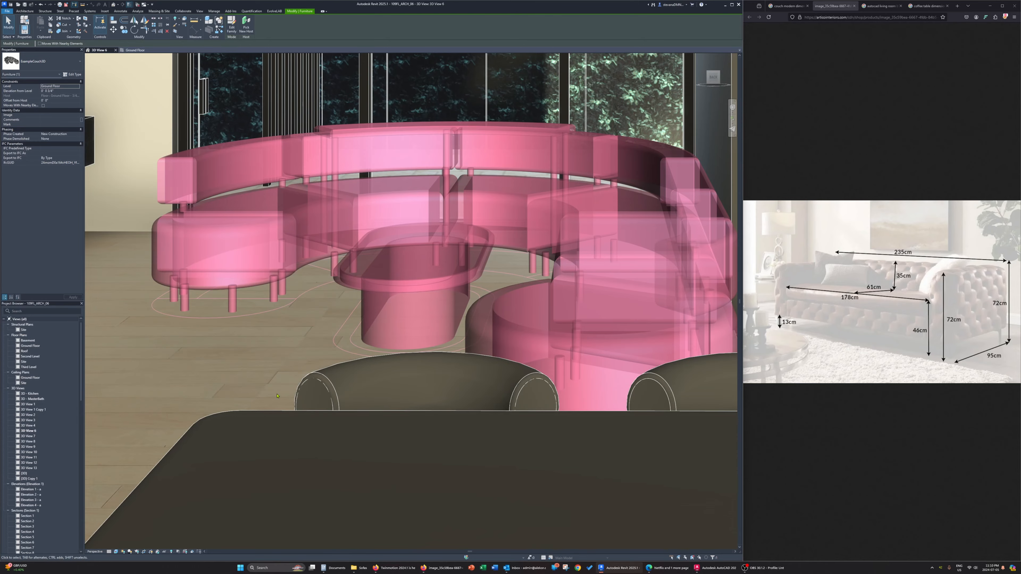
pyautogui.press('Escape')
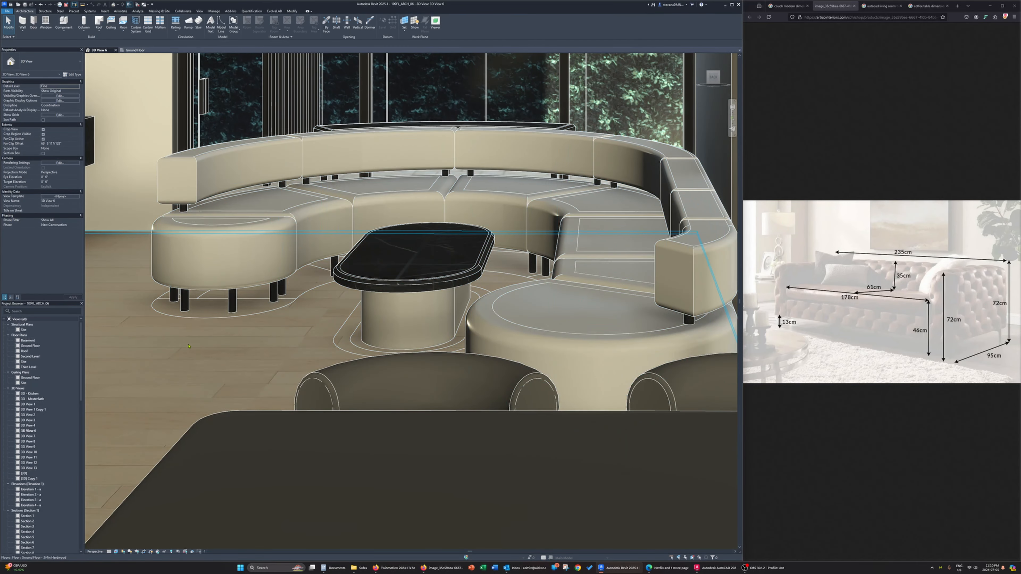
pyautogui.scroll(-6, 203, 359)
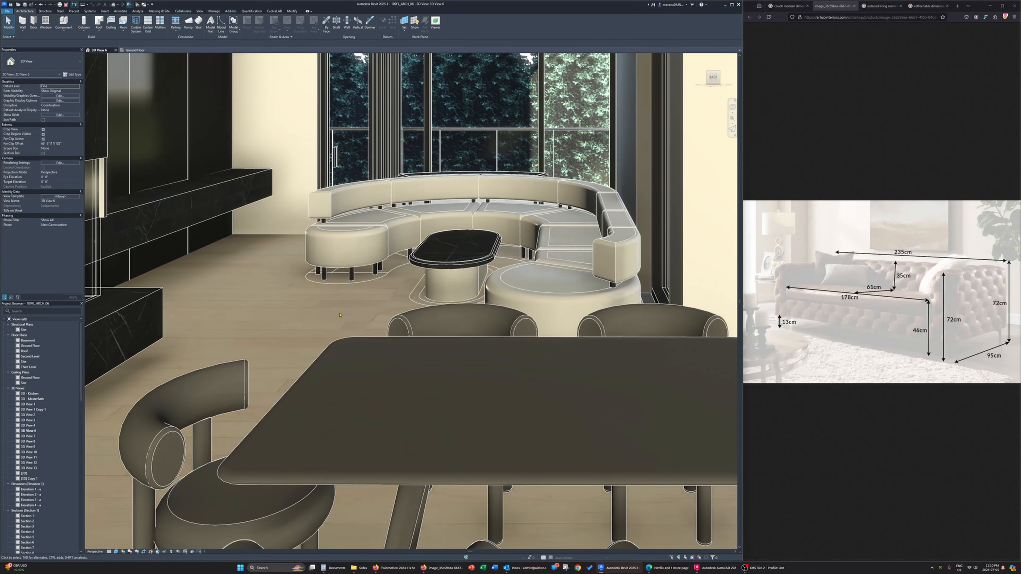
pyautogui.scroll(-5, 270, 375)
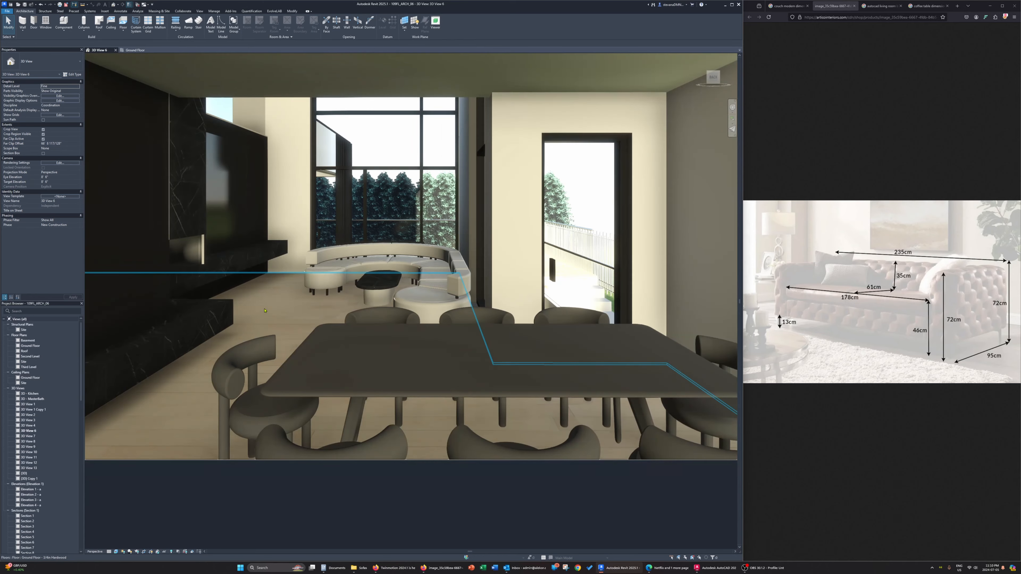
pyautogui.scroll(2, 370, 305)
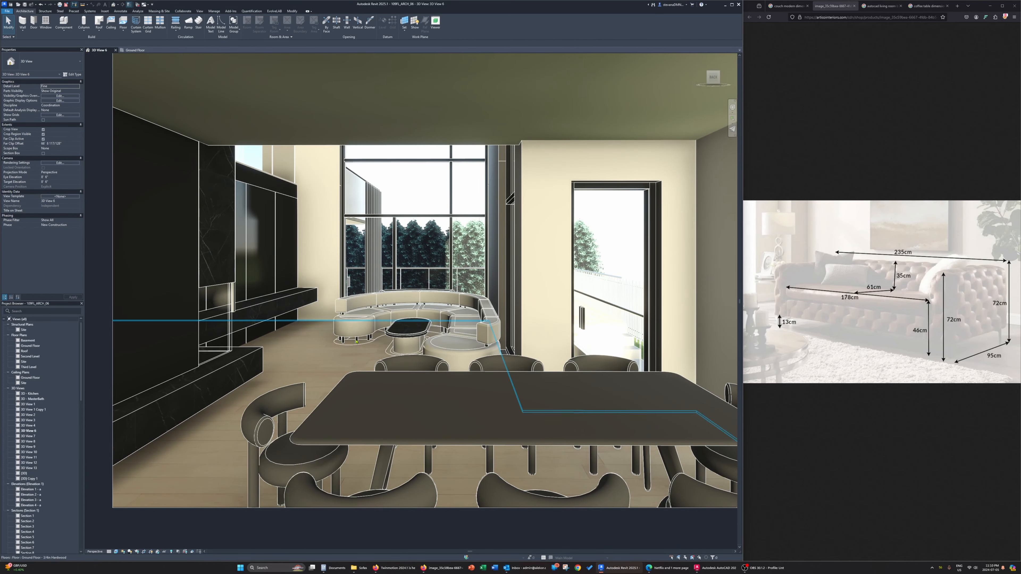
pyautogui.moveTo(178, 479); pyautogui.dragTo(157, 491, button='middle')
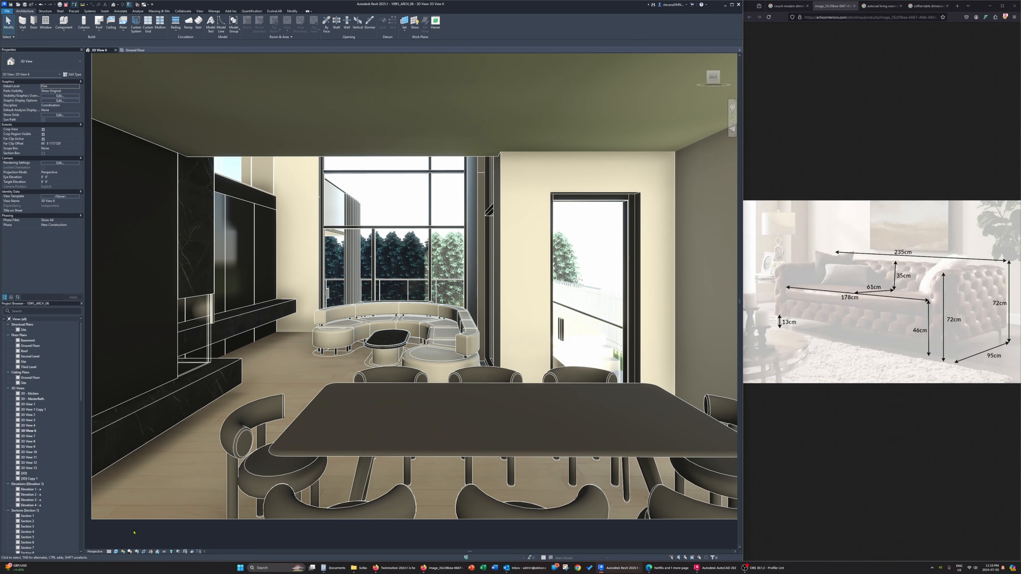
pyautogui.moveTo(238, 474); pyautogui.dragTo(256, 467, button='middle')
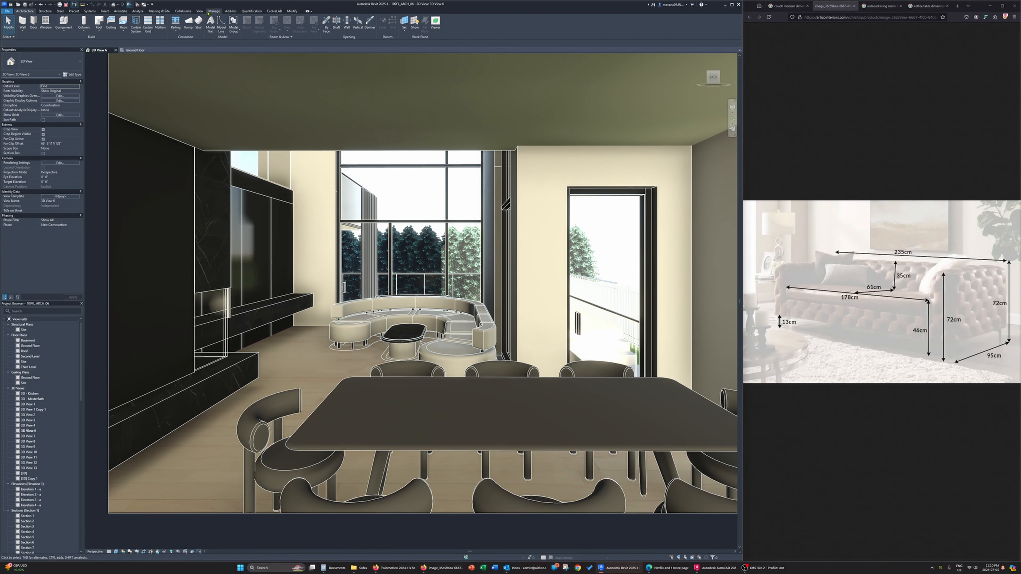
pyautogui.click(199, 11)
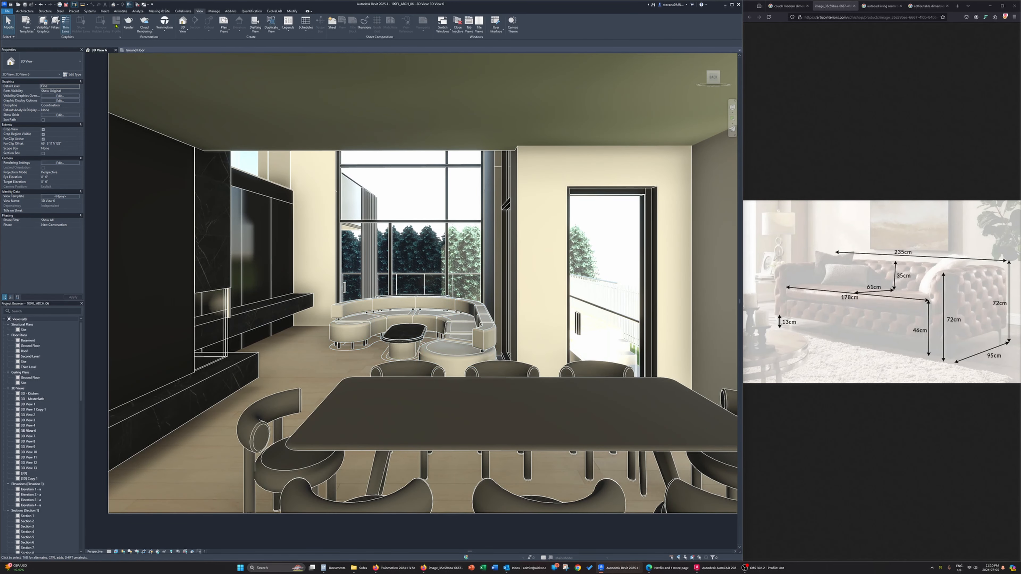
pyautogui.click(145, 33)
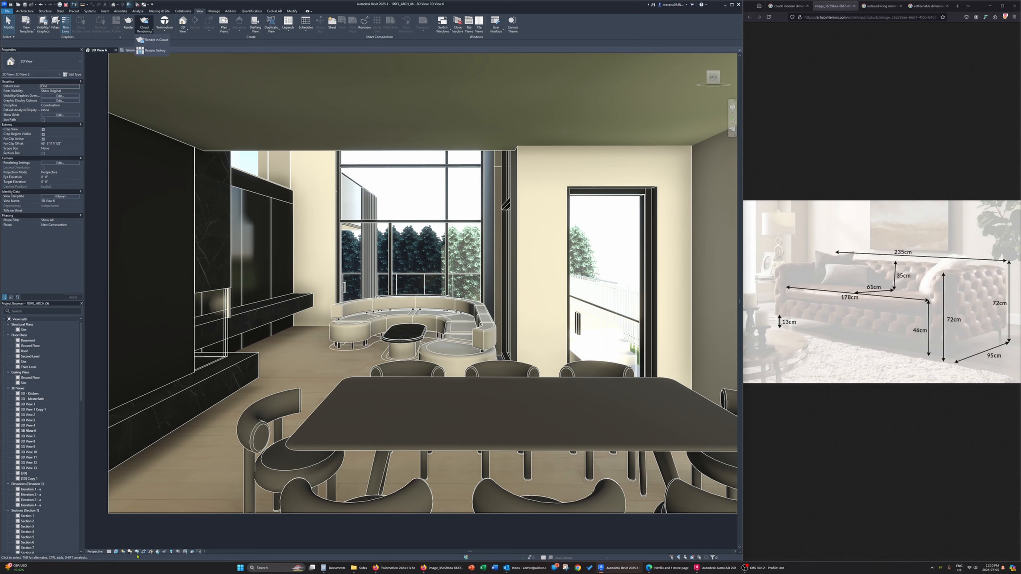
# Examine the 3D view's Graphic Display Options for shadows, lighting, exposure and background, along with its sun settings
pyautogui.click(116, 552)
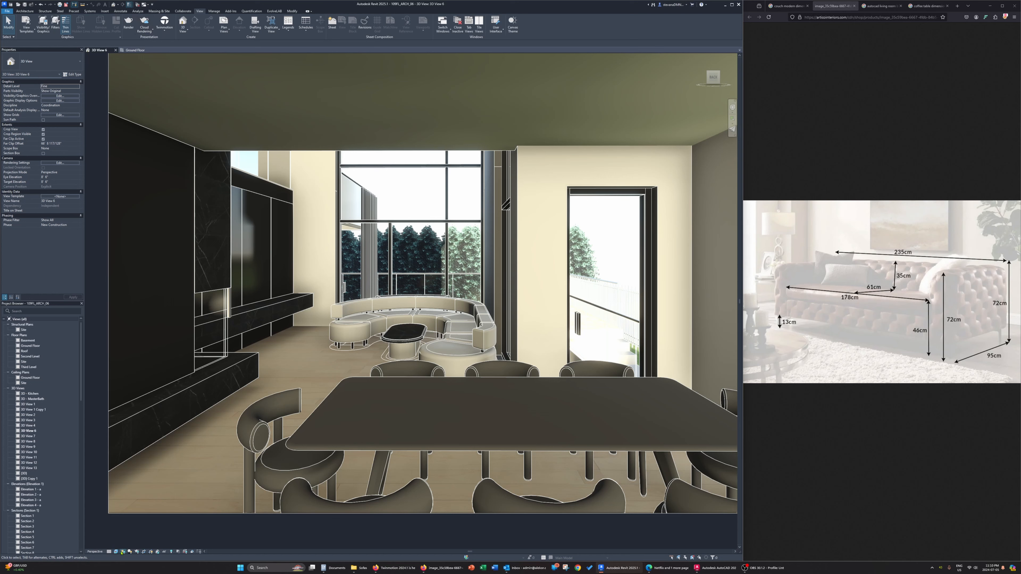
pyautogui.click(116, 553)
pyautogui.click(135, 512)
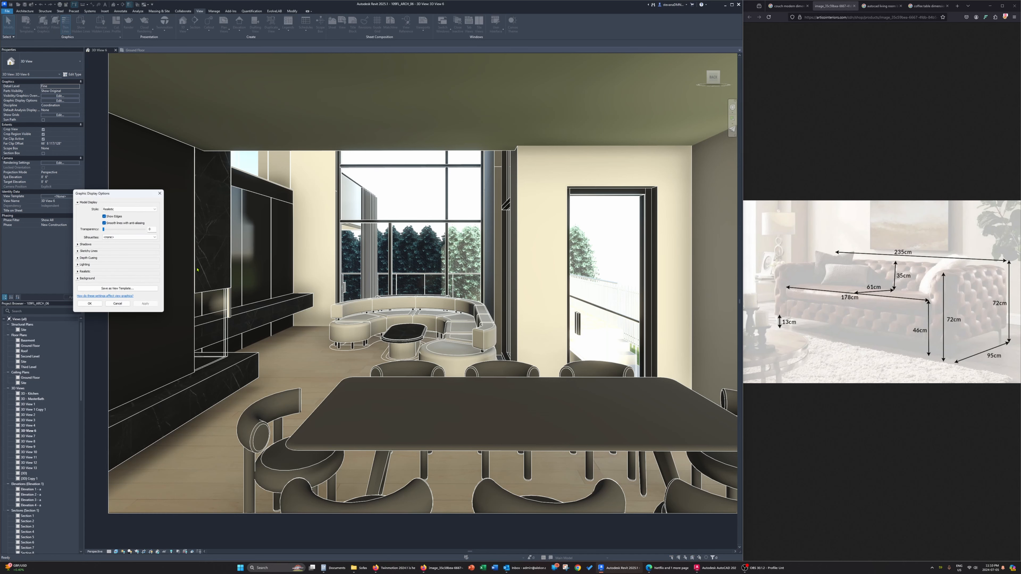
pyautogui.click(78, 244)
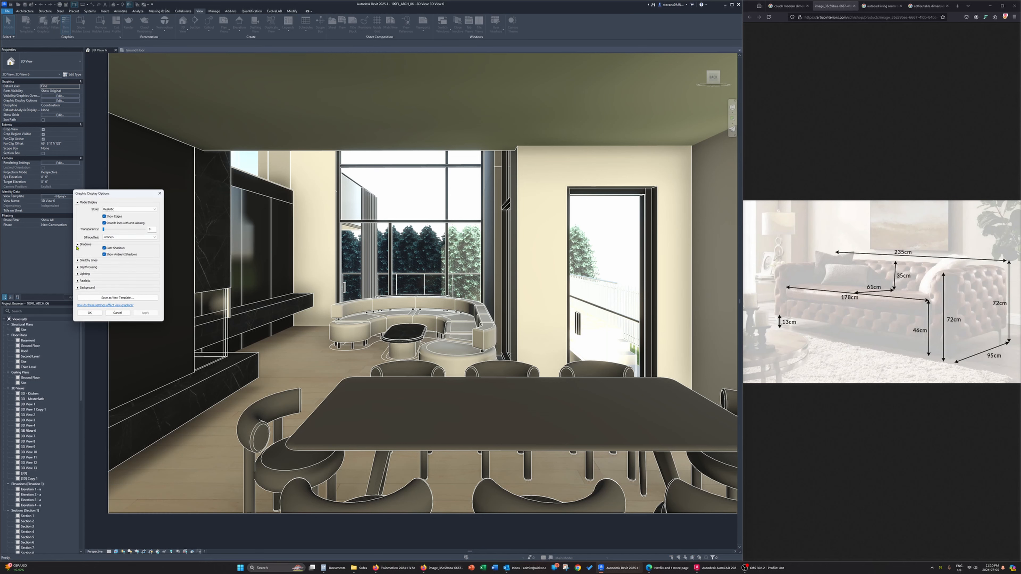
pyautogui.click(79, 260)
pyautogui.click(78, 306)
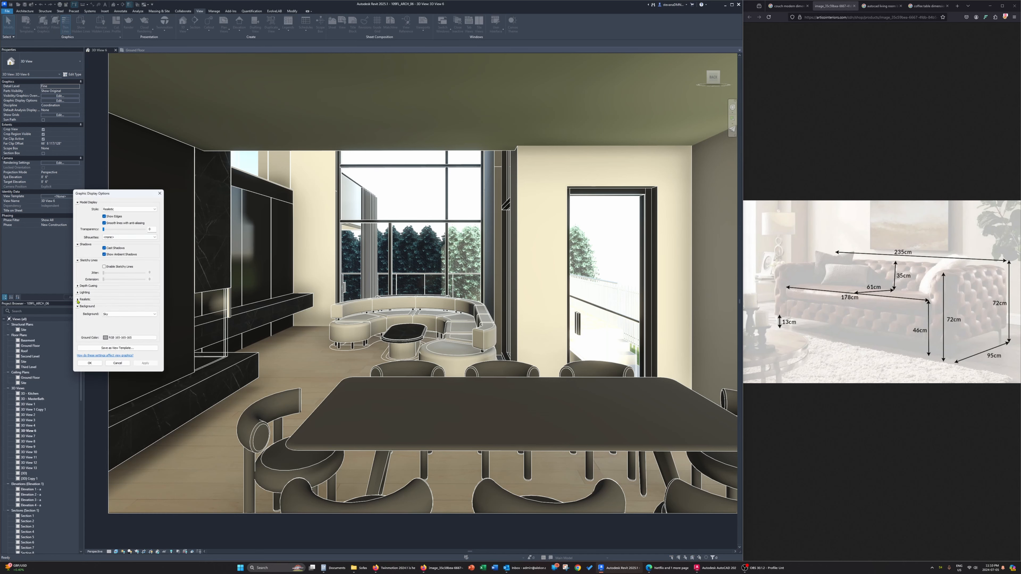
pyautogui.click(77, 299)
pyautogui.click(78, 292)
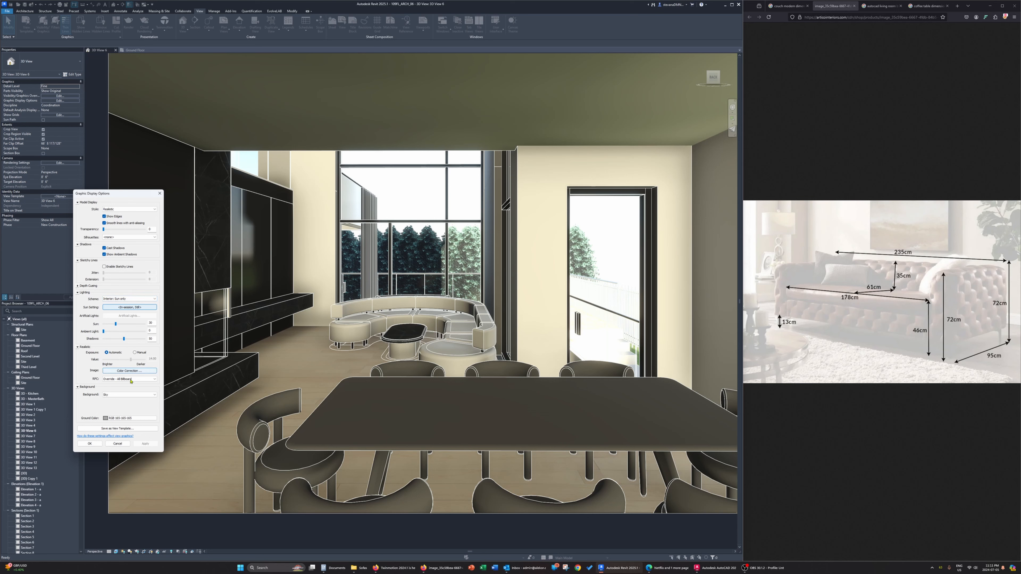
pyautogui.click(129, 307)
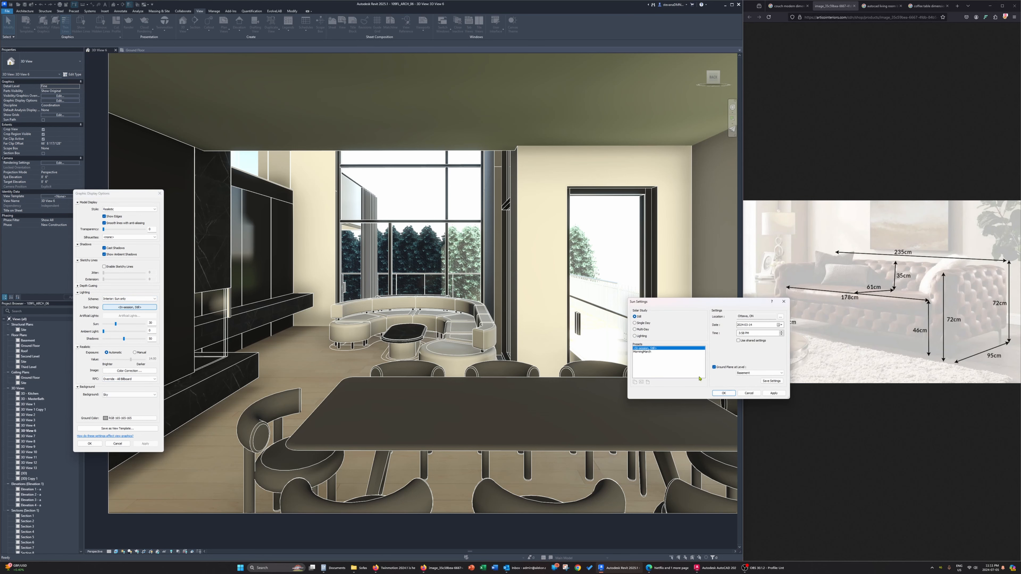
pyautogui.click(748, 393)
pyautogui.click(118, 443)
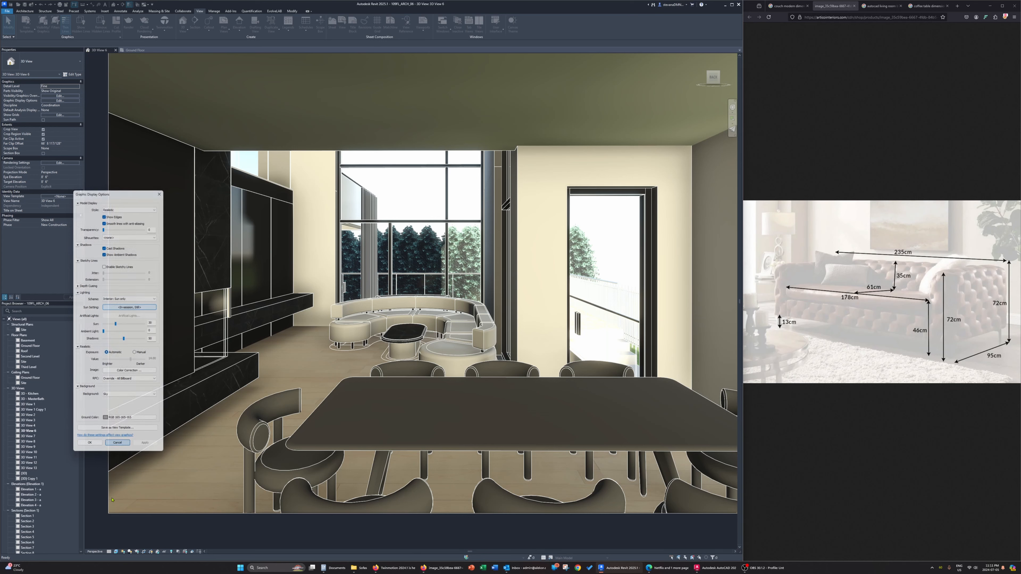
# Set the view's sun to the MorningMarch preset of the Still solar study
pyautogui.click(116, 552)
pyautogui.click(123, 551)
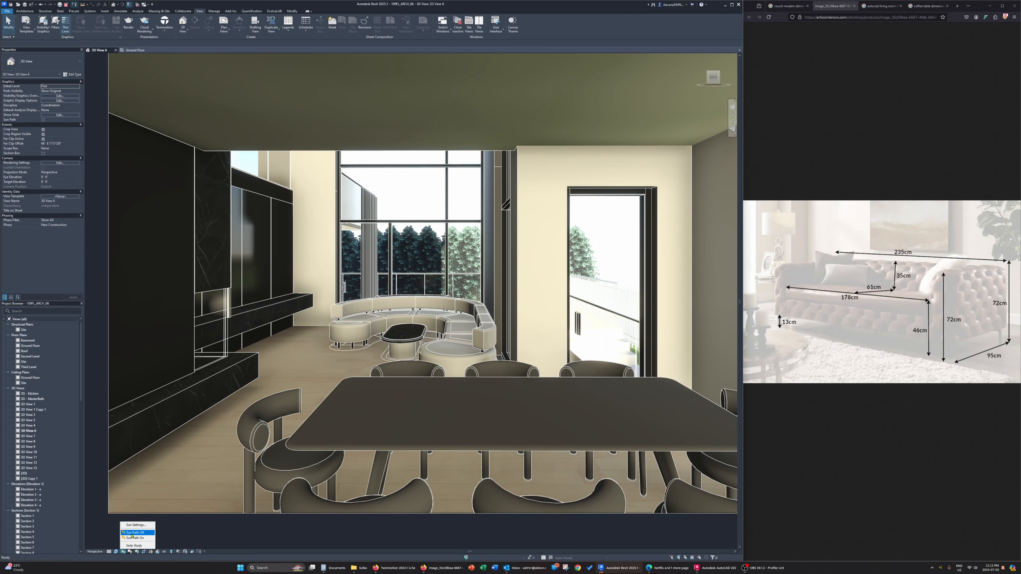
pyautogui.click(137, 525)
pyautogui.click(635, 335)
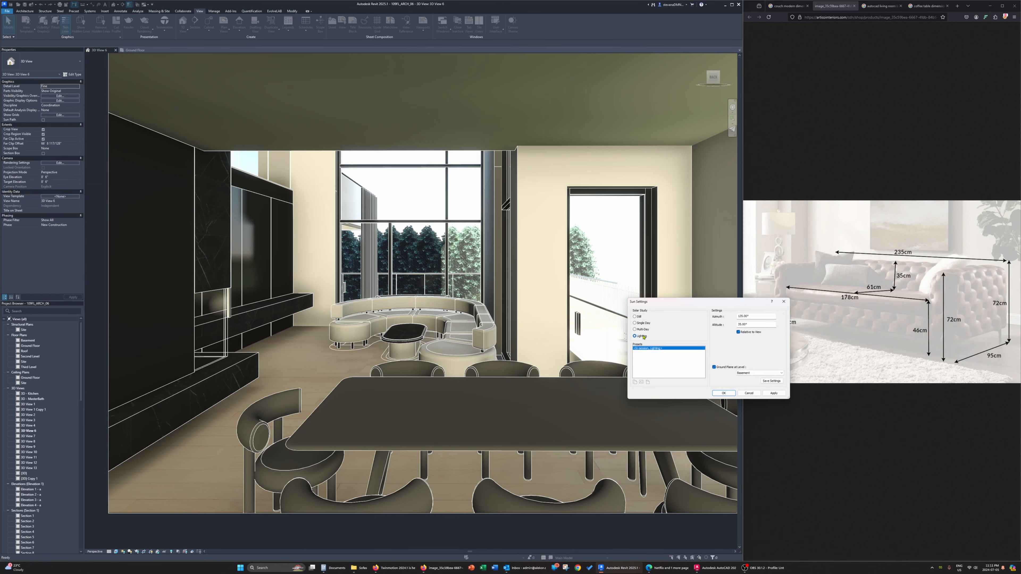
pyautogui.click(635, 317)
pyautogui.click(643, 351)
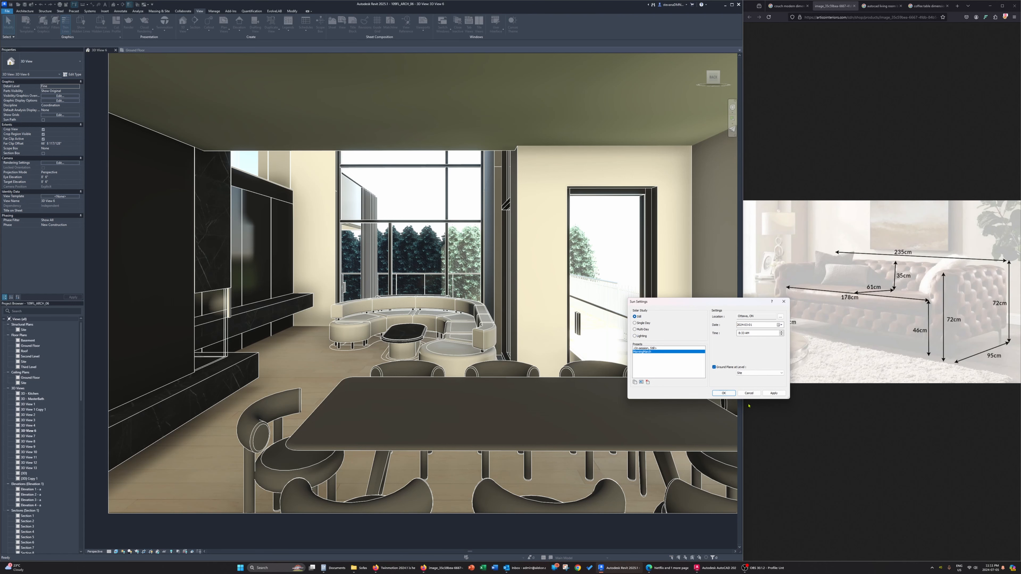
pyautogui.click(773, 393)
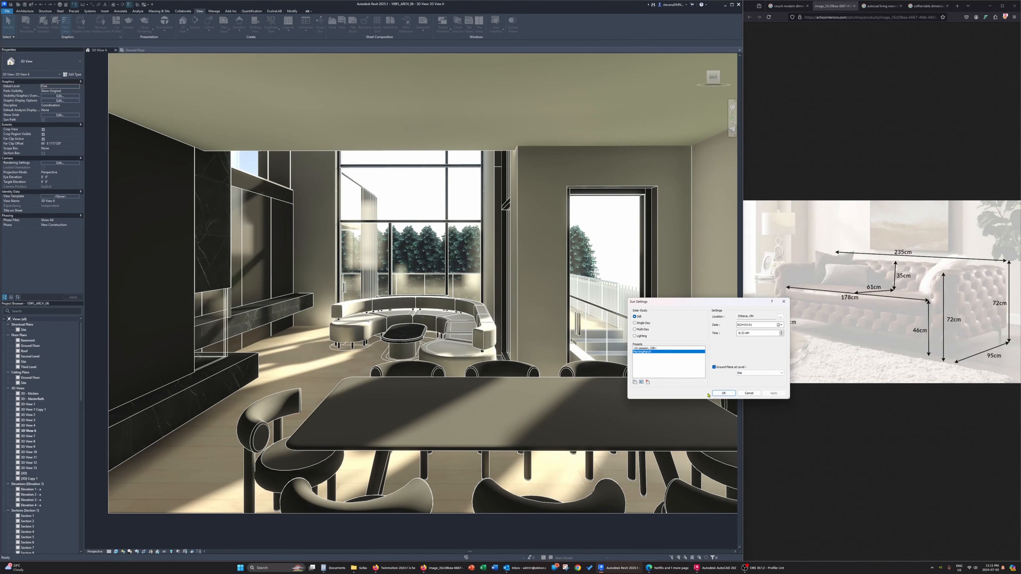
pyautogui.click(723, 393)
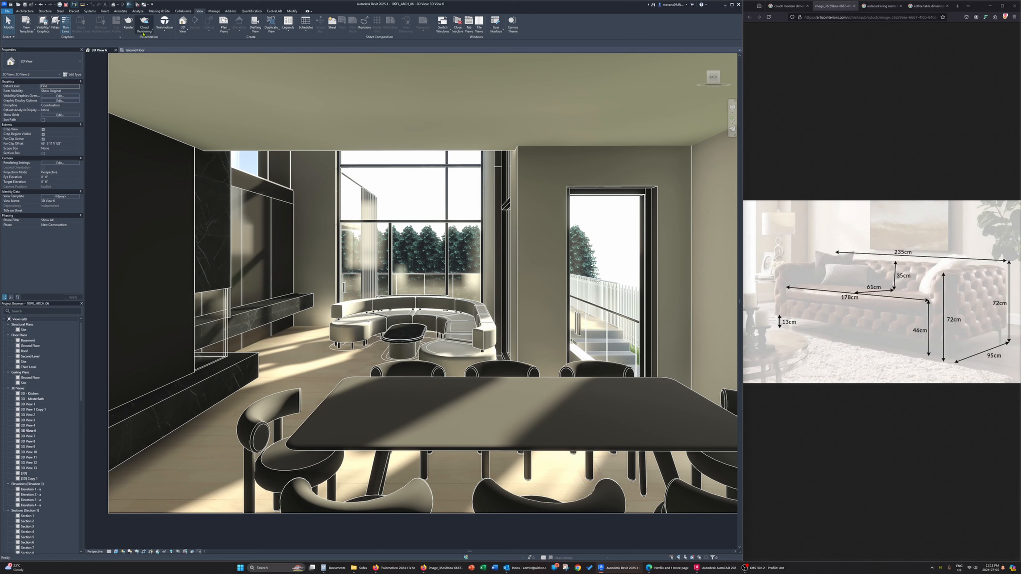
# Start a cloud rendering of 3D View 6 at Final quality and Maximum (16 Mega Pixel) image size, continuing it in the background
pyautogui.click(144, 24)
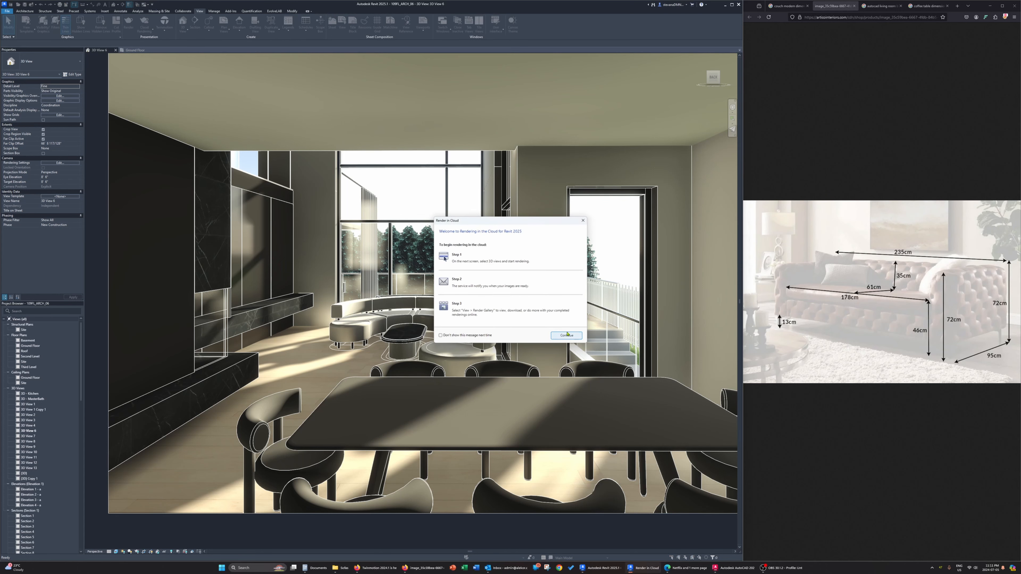
pyautogui.click(566, 336)
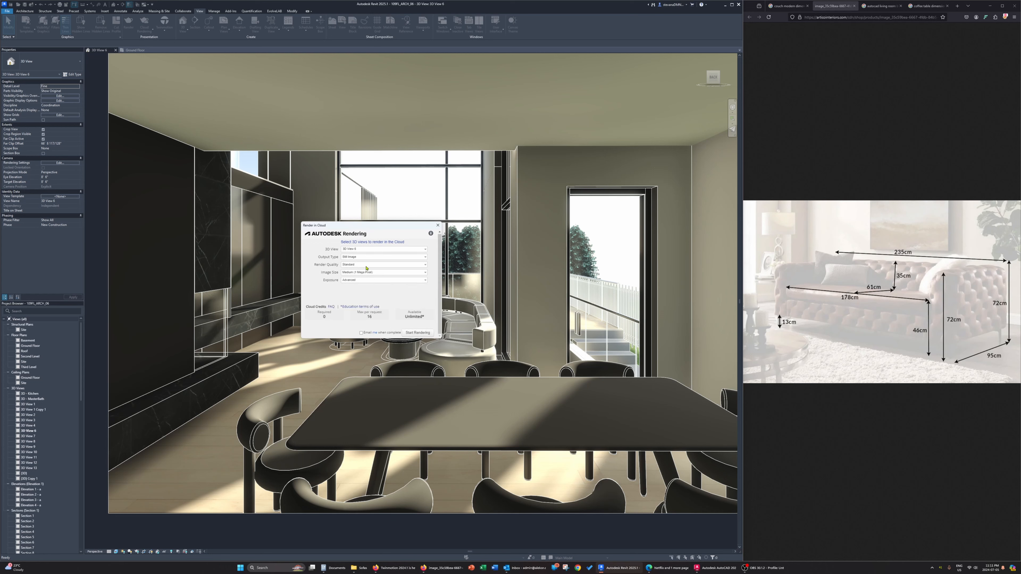
pyautogui.click(368, 276)
pyautogui.click(358, 299)
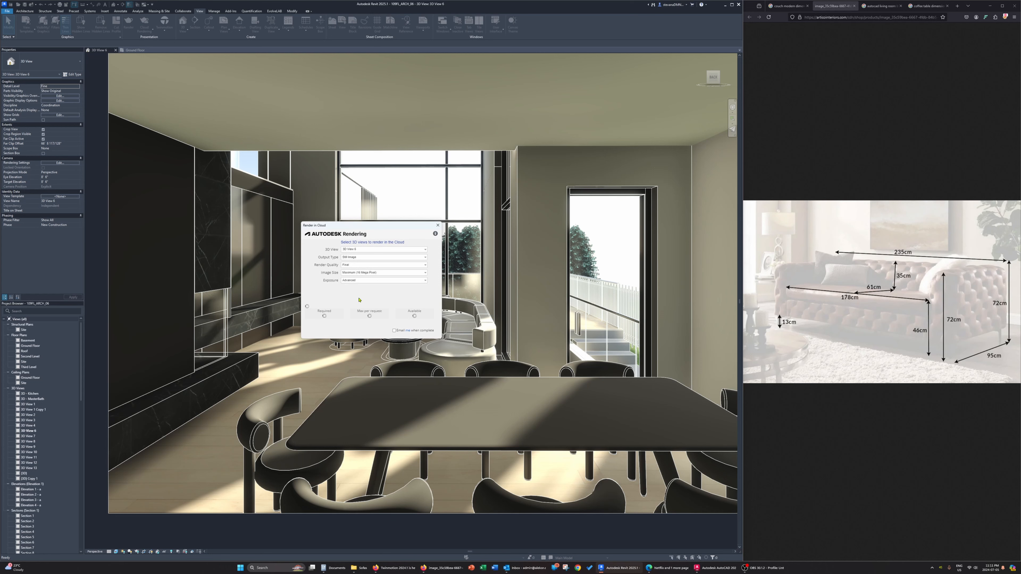
pyautogui.click(418, 333)
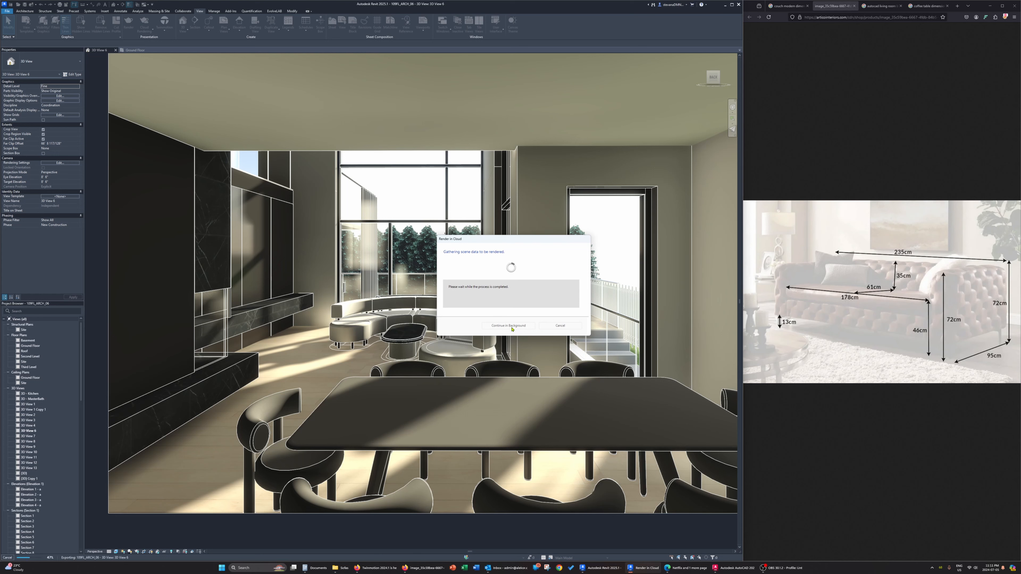
pyautogui.click(529, 310)
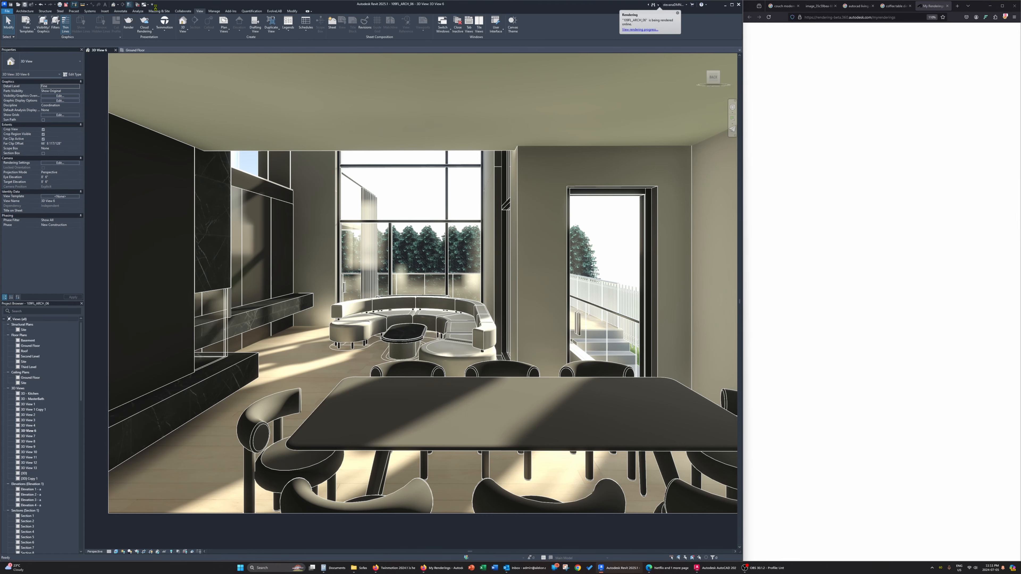
# Render the view locally at Medium quality with the Interior: Sun only scheme and a Sky: No Clouds background
pyautogui.click(129, 24)
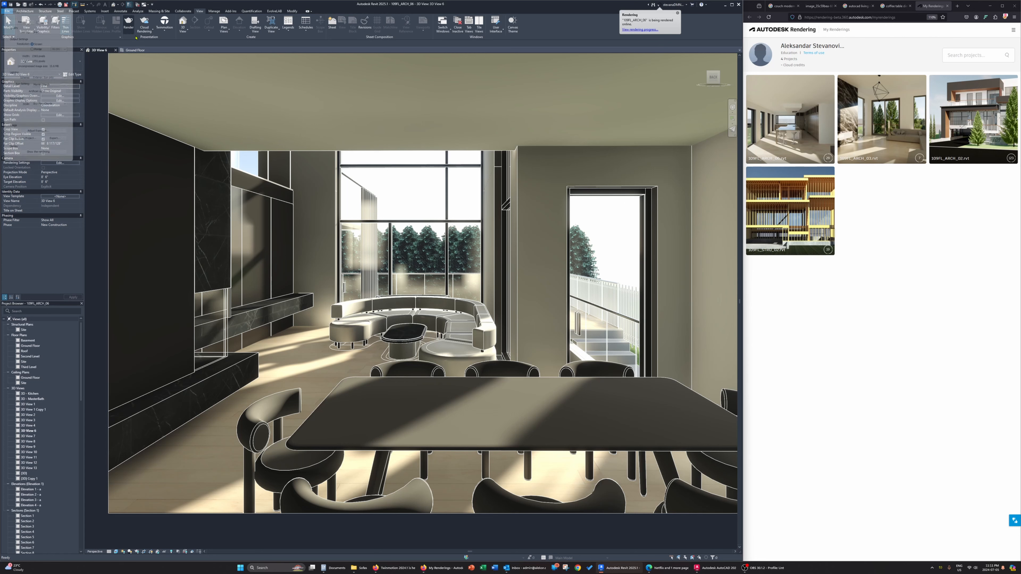
pyautogui.click(52, 27)
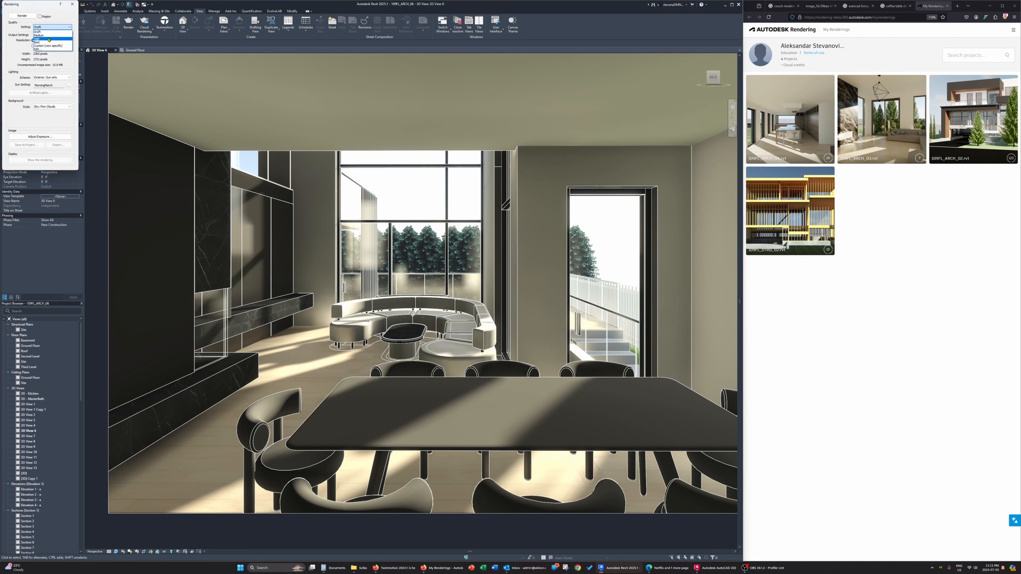
pyautogui.click(49, 35)
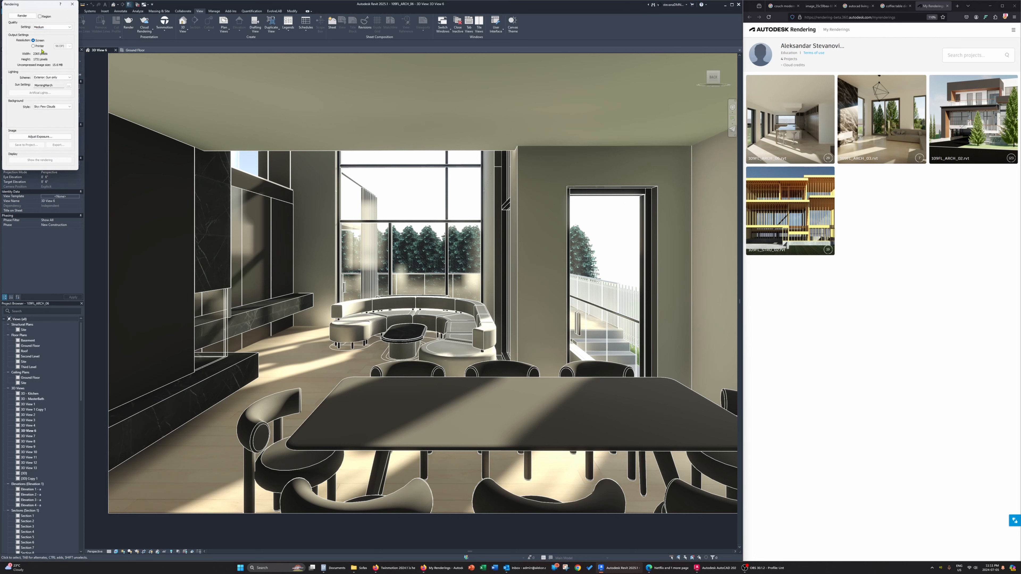
pyautogui.click(62, 77)
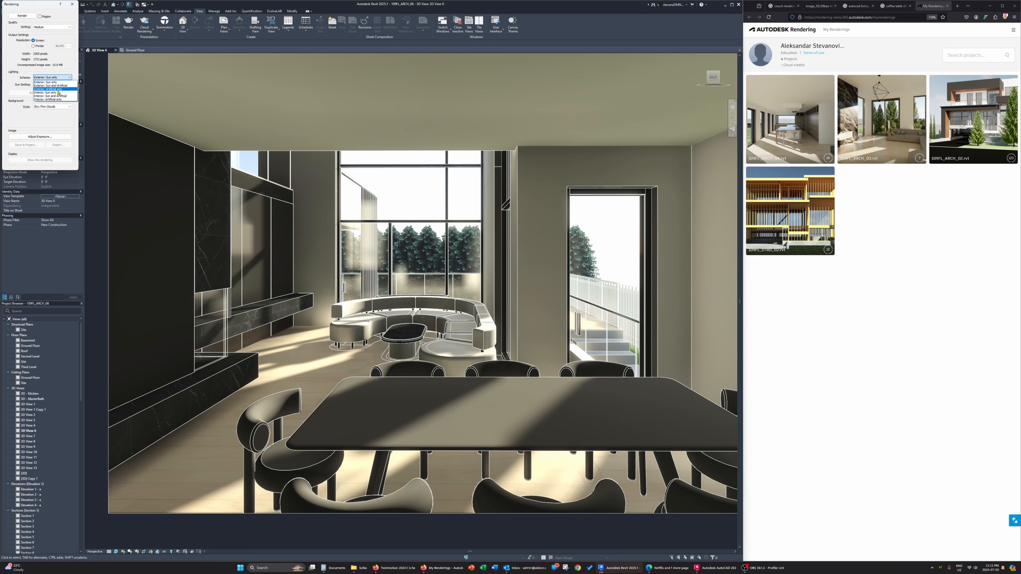
pyautogui.click(53, 83)
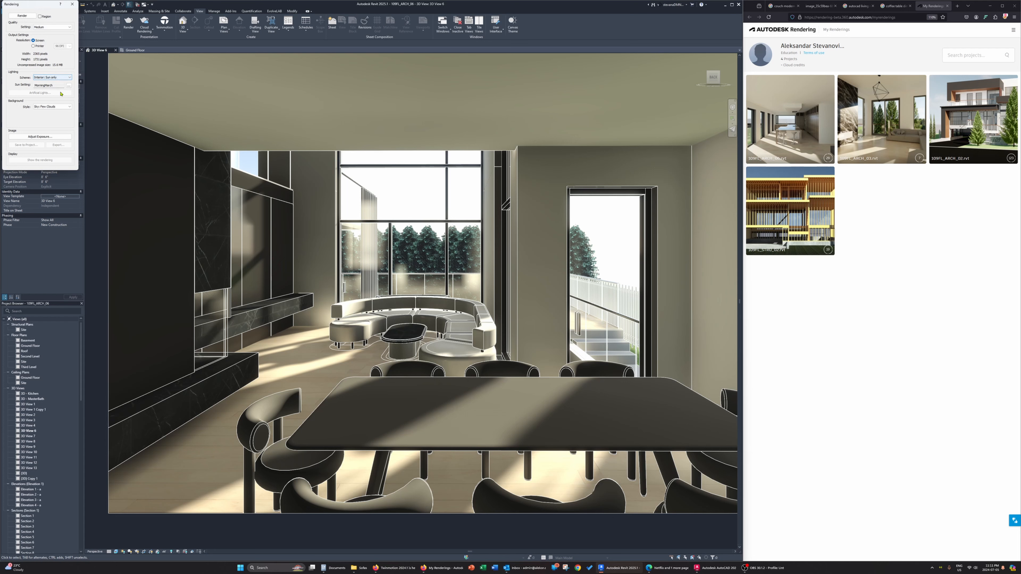
pyautogui.click(55, 106)
pyautogui.click(45, 111)
pyautogui.click(22, 16)
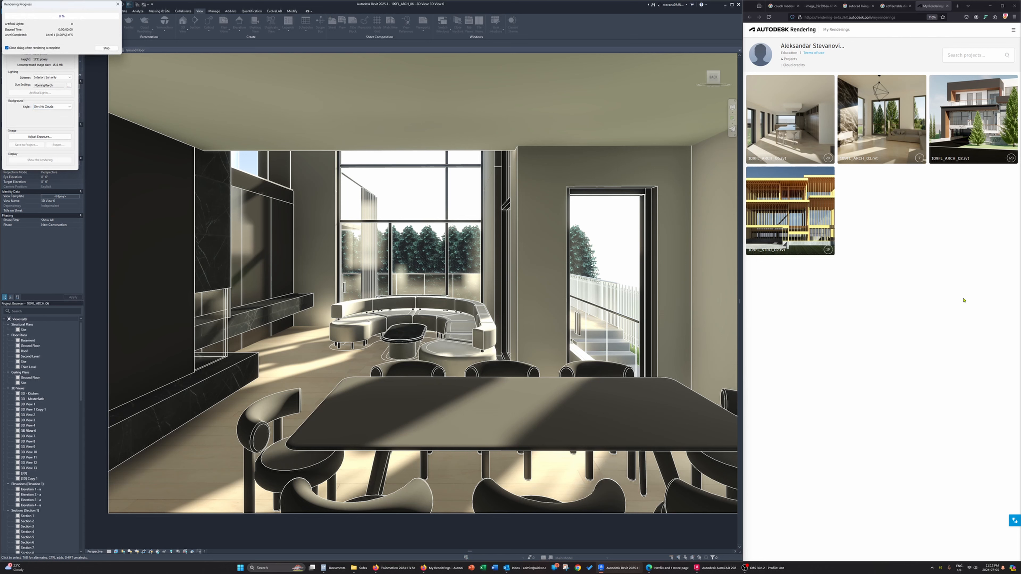
# Open the house project in the Autodesk Rendering gallery and check the status of its cloud rendering job
pyautogui.click(821, 141)
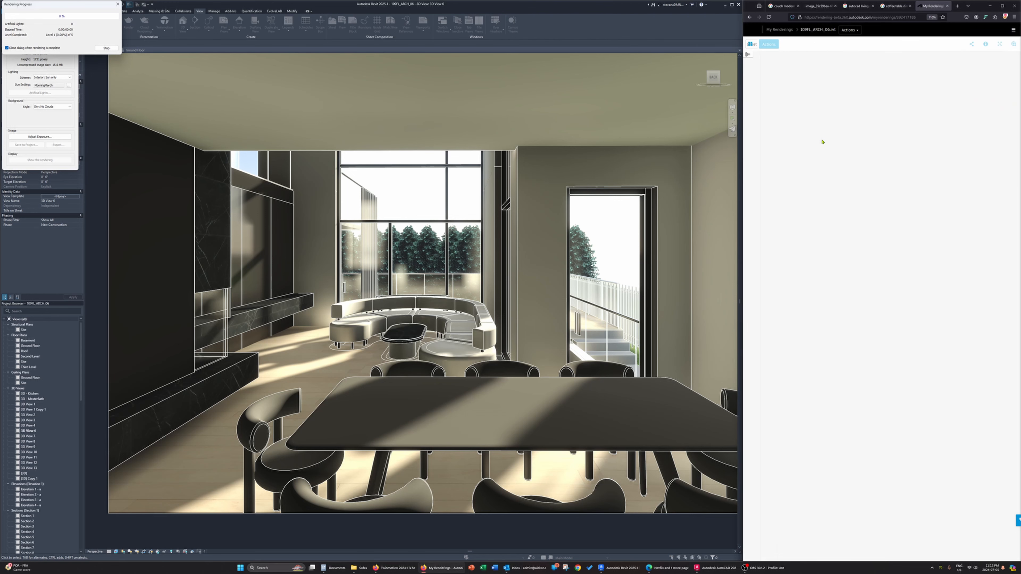
pyautogui.click(749, 17)
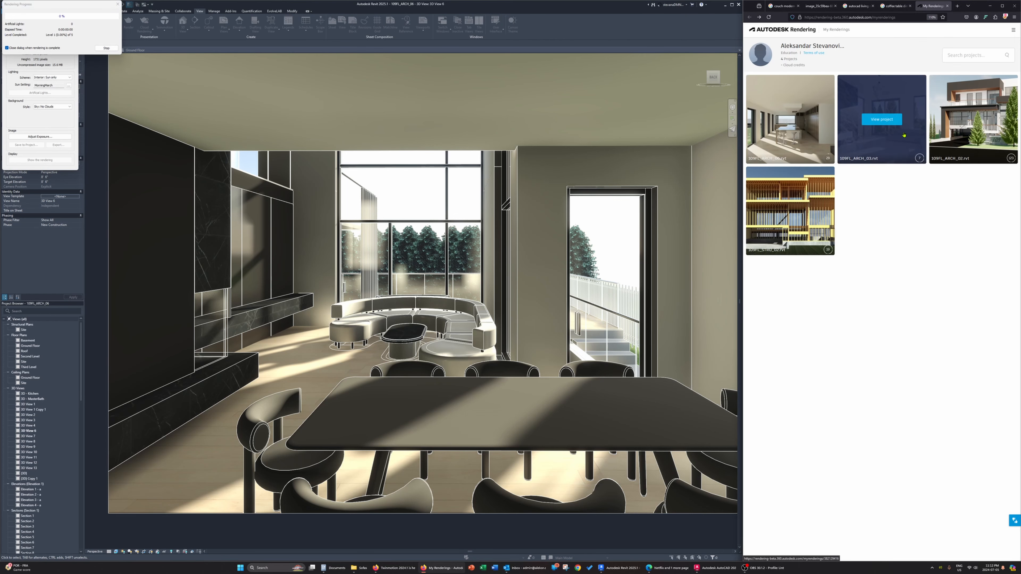
pyautogui.click(818, 139)
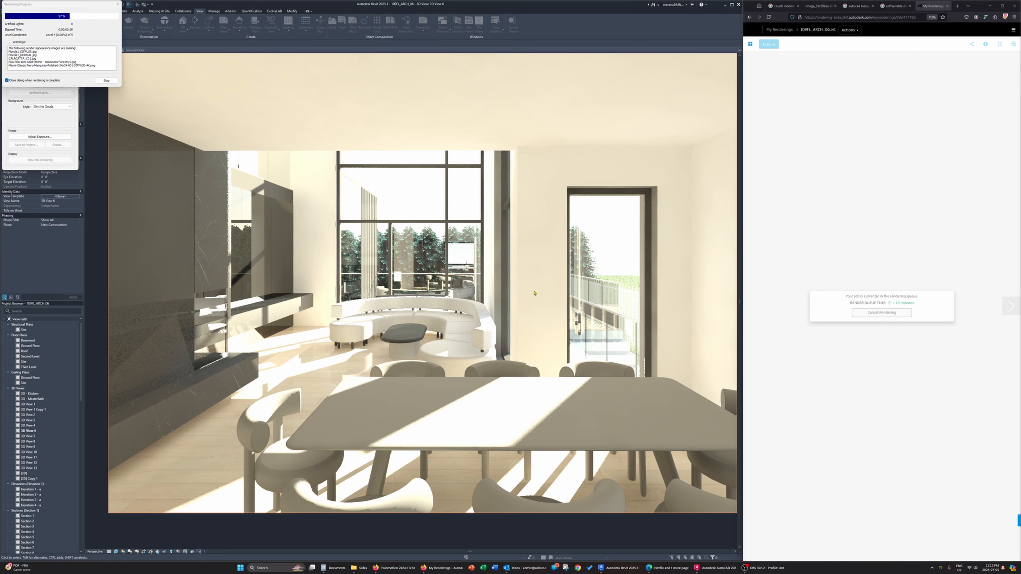
# Move the Rendering dialog clear of the screen corner and open Core Temp over the view to monitor processor temperatures
pyautogui.moveTo(942, 569)
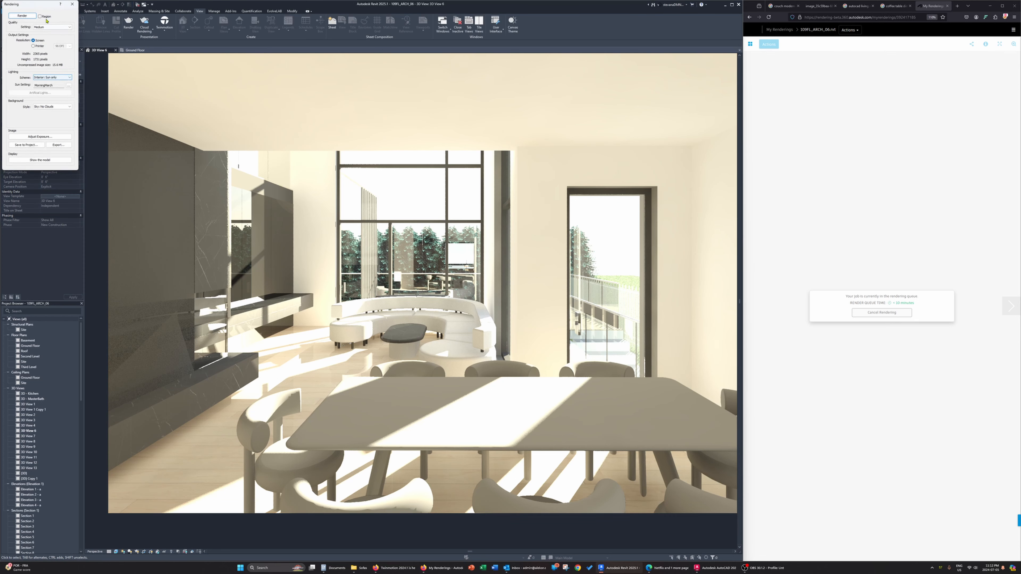
pyautogui.moveTo(44, 6); pyautogui.dragTo(156, 82)
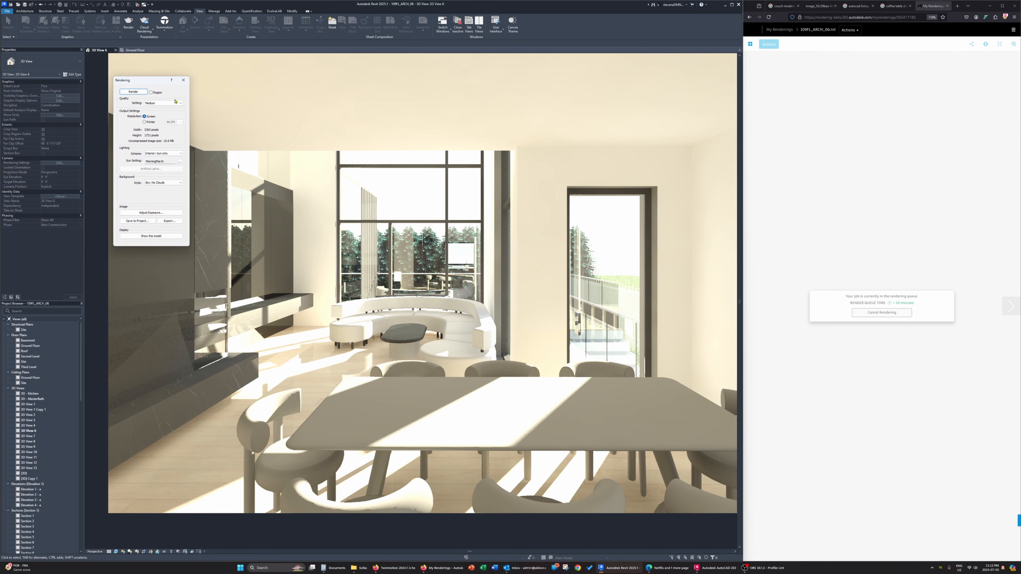
pyautogui.doubleClick(940, 569)
pyautogui.moveTo(759, 211); pyautogui.dragTo(553, 225)
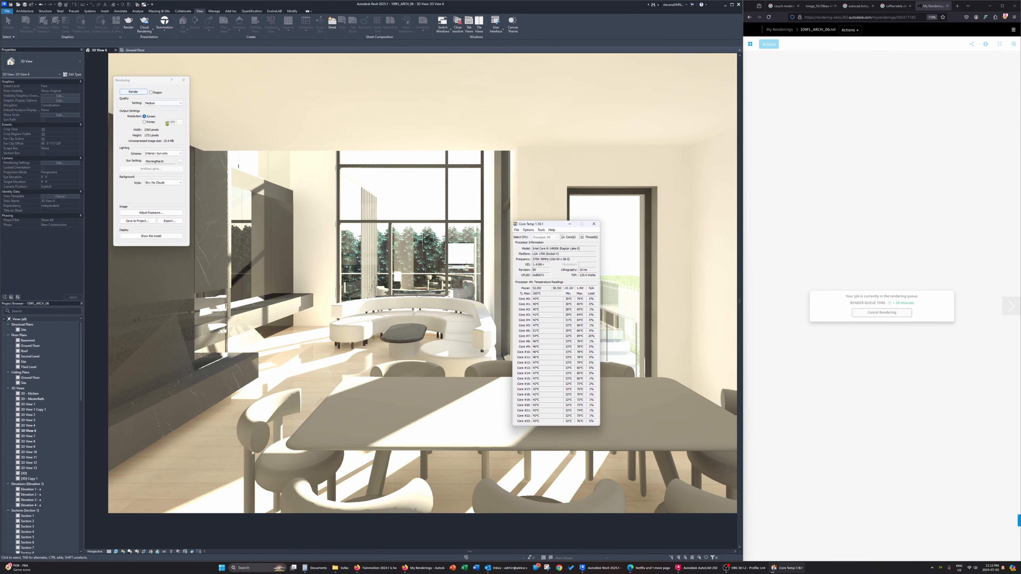
# Rerender the view locally at High quality with the Core Temp readings kept in front
pyautogui.click(167, 103)
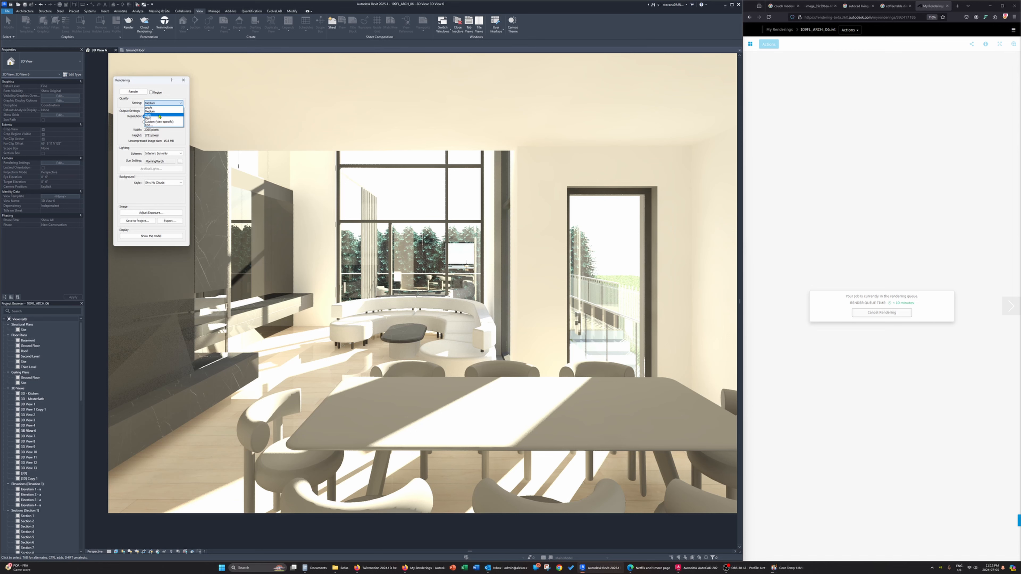
pyautogui.click(160, 116)
pyautogui.click(134, 92)
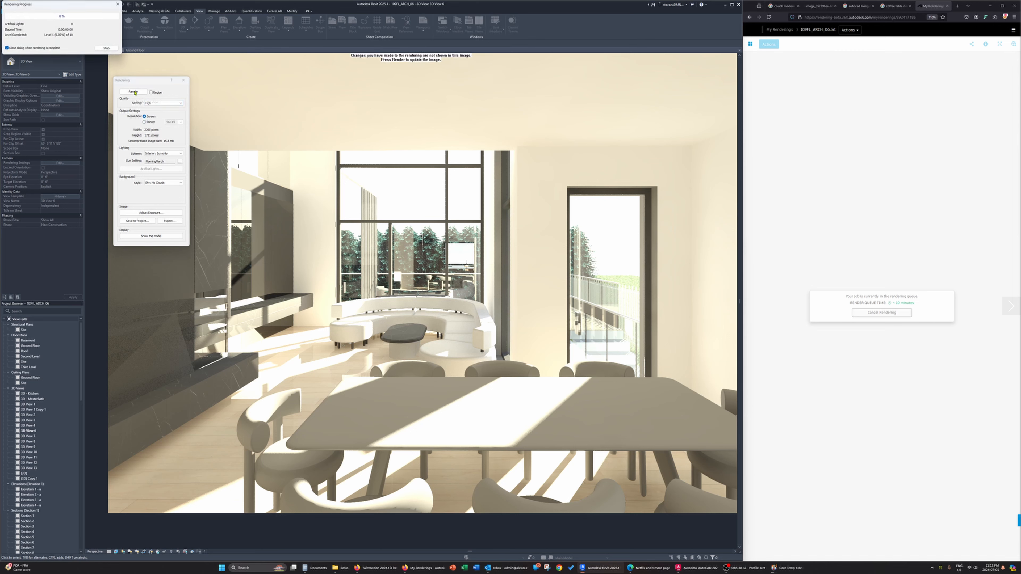
pyautogui.click(788, 567)
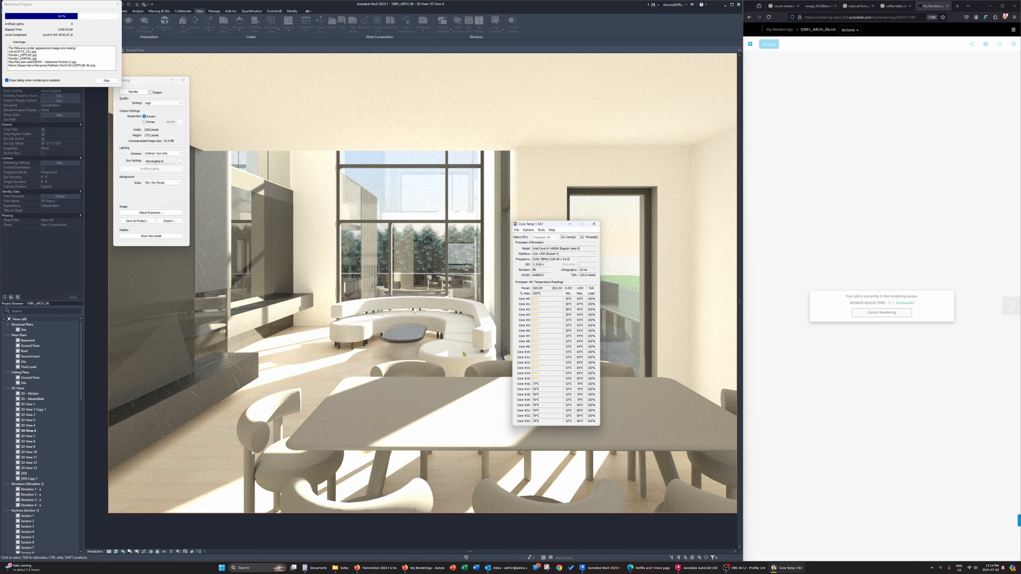
pyautogui.click(381, 565)
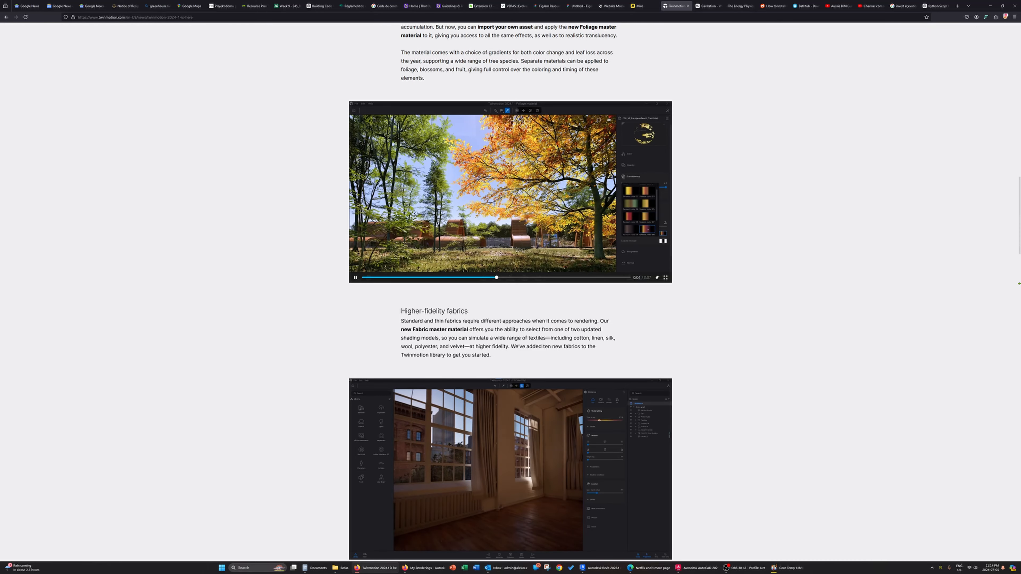
pyautogui.click(989, 5)
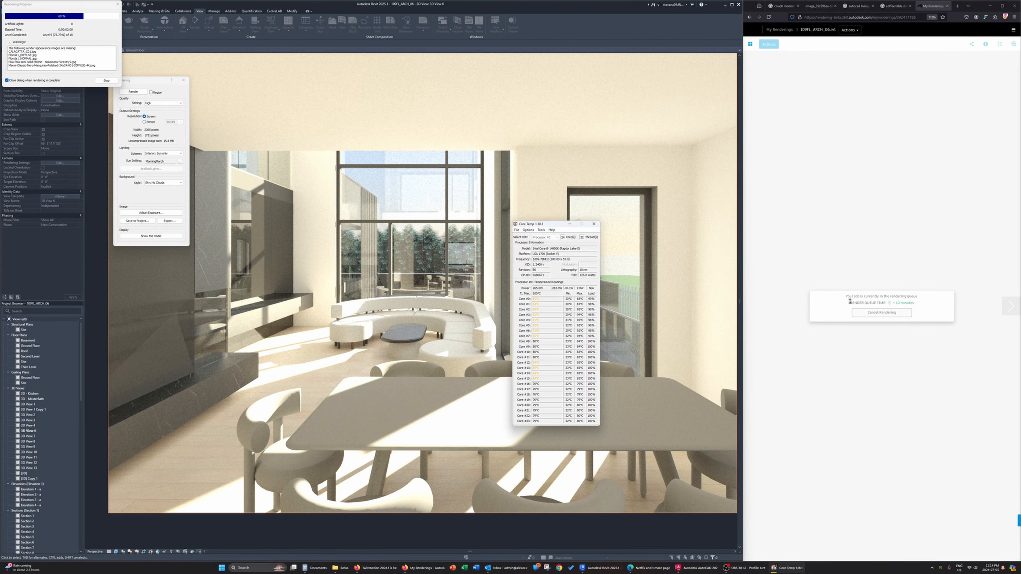
pyautogui.click(899, 5)
pyautogui.click(857, 5)
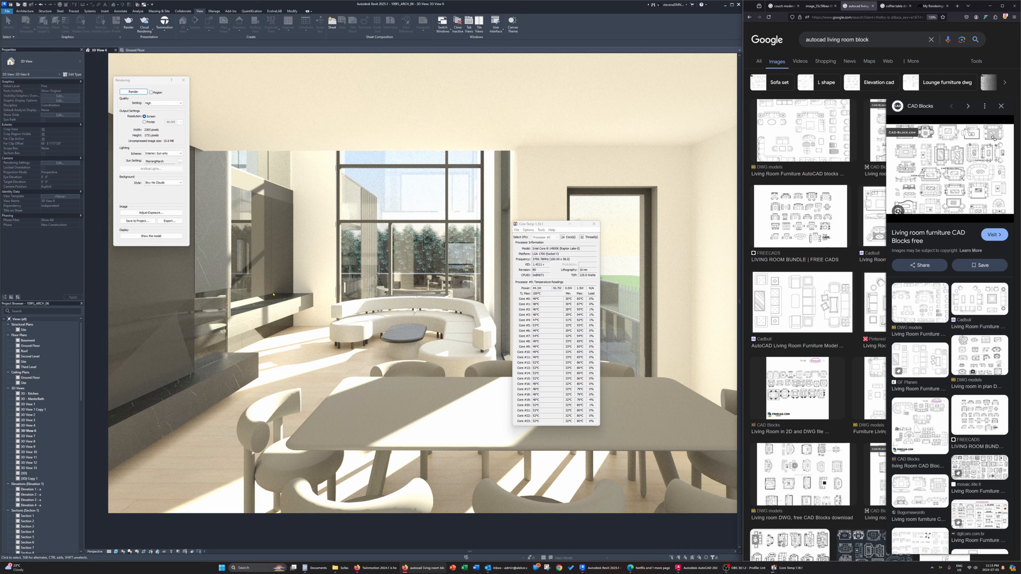
# Darken the rendered image by raising its exposure value to just above 10 and accept the exposure settings
pyautogui.click(151, 212)
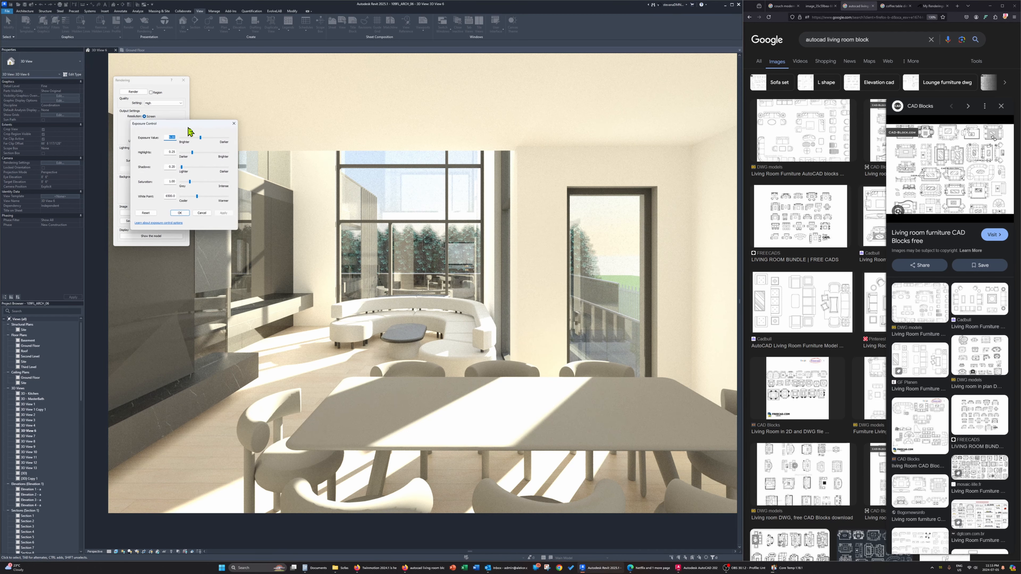
pyautogui.moveTo(260, 172); pyautogui.dragTo(265, 174)
pyautogui.click(285, 247)
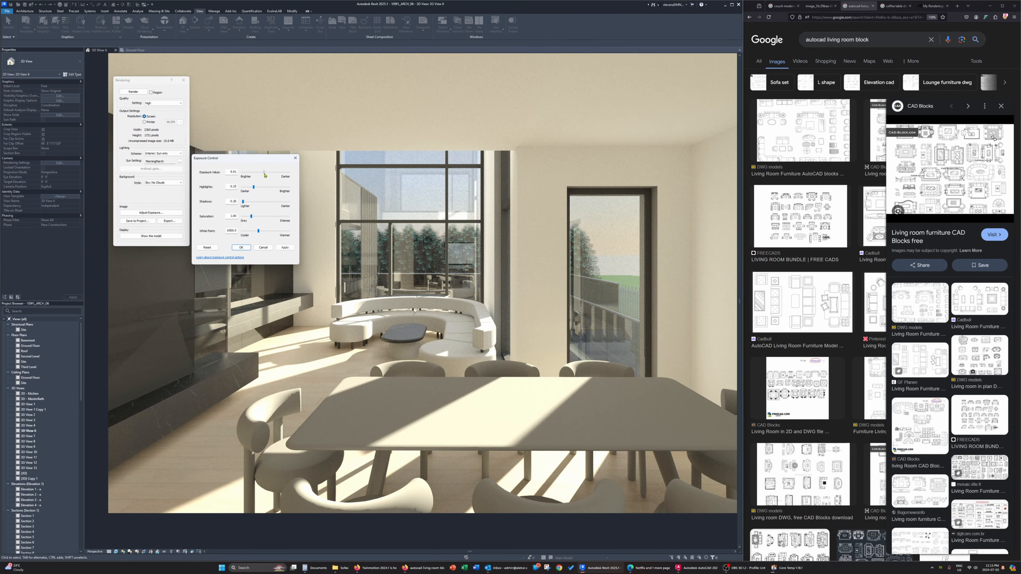
pyautogui.click(286, 247)
pyautogui.click(286, 247)
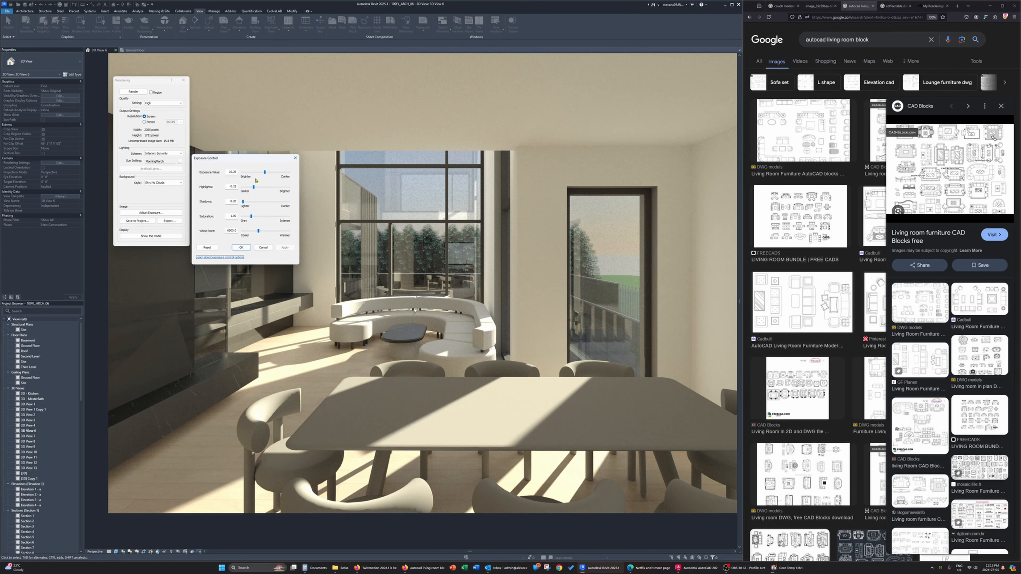
pyautogui.moveTo(265, 172); pyautogui.dragTo(265, 174)
pyautogui.click(285, 248)
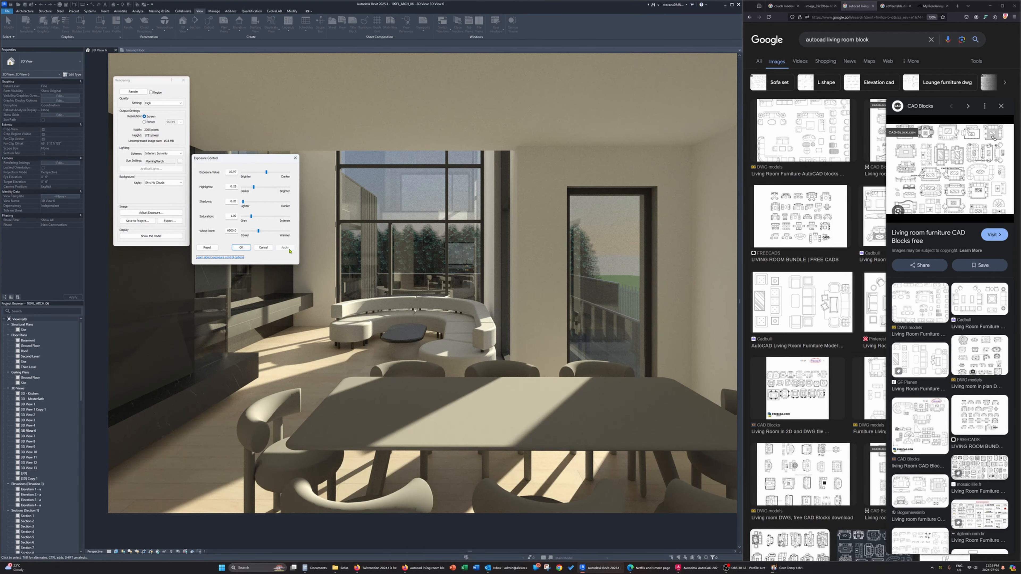
pyautogui.click(241, 247)
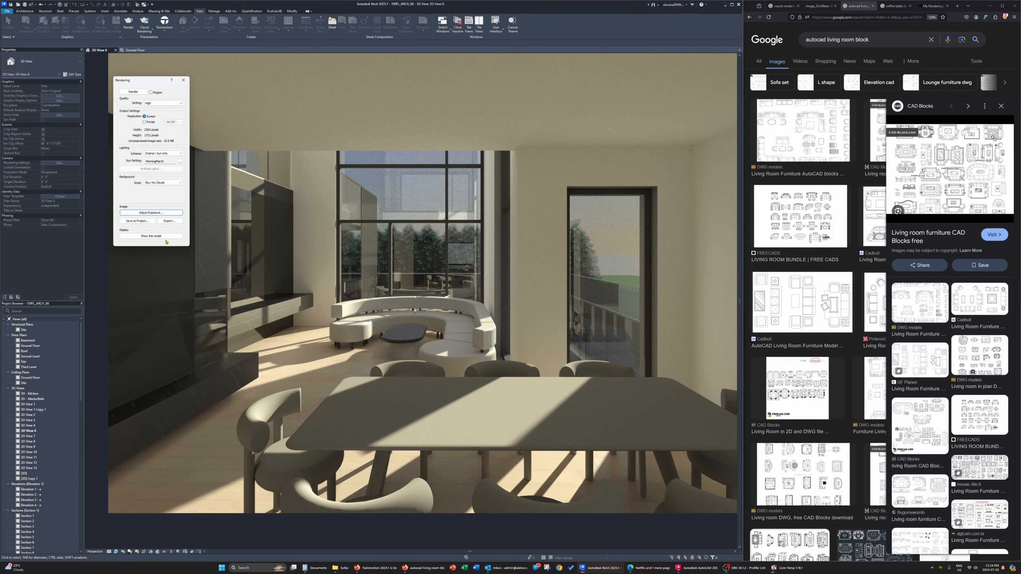